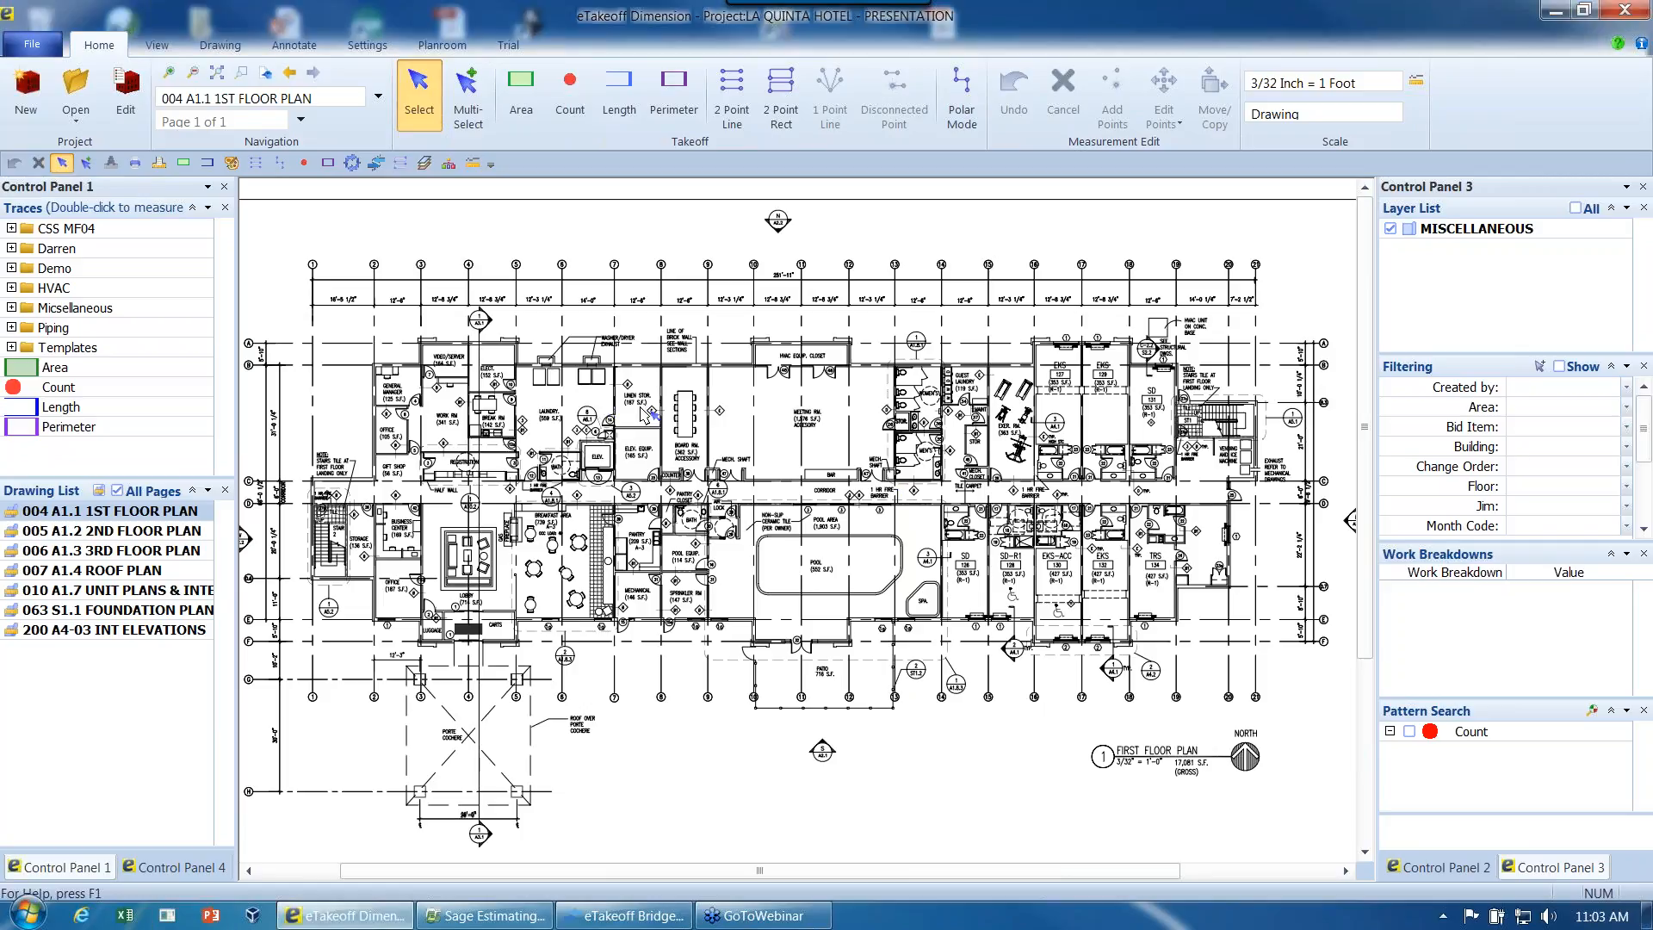
pyautogui.scroll(3, 643, 414)
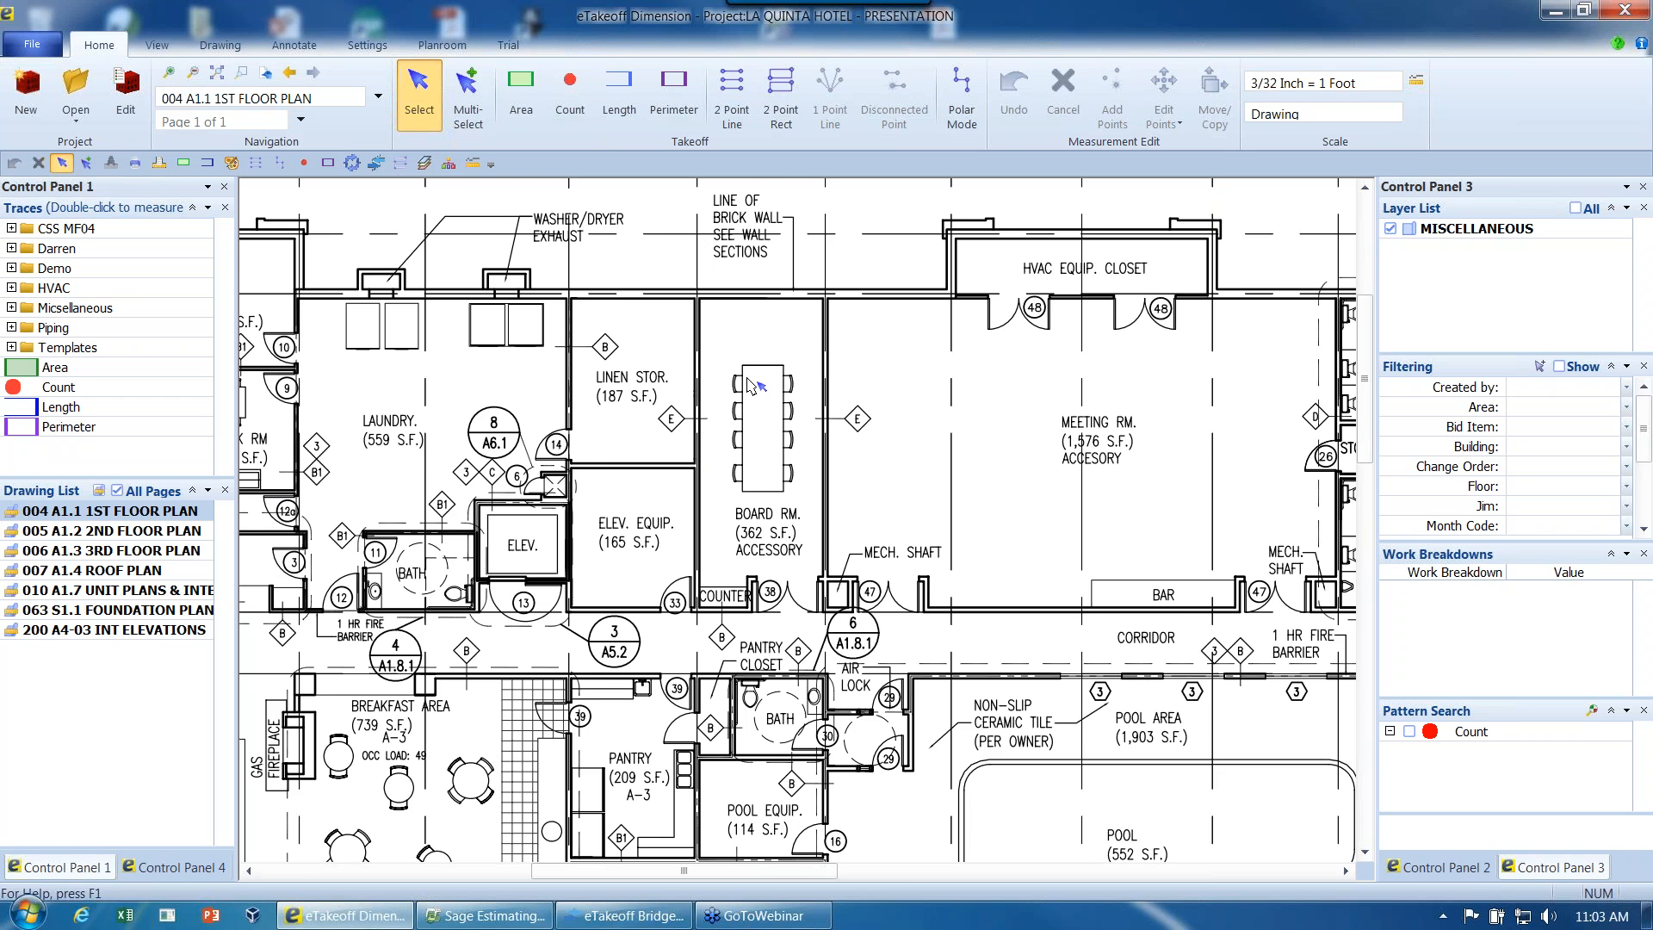
pyautogui.scroll(-3, 747, 382)
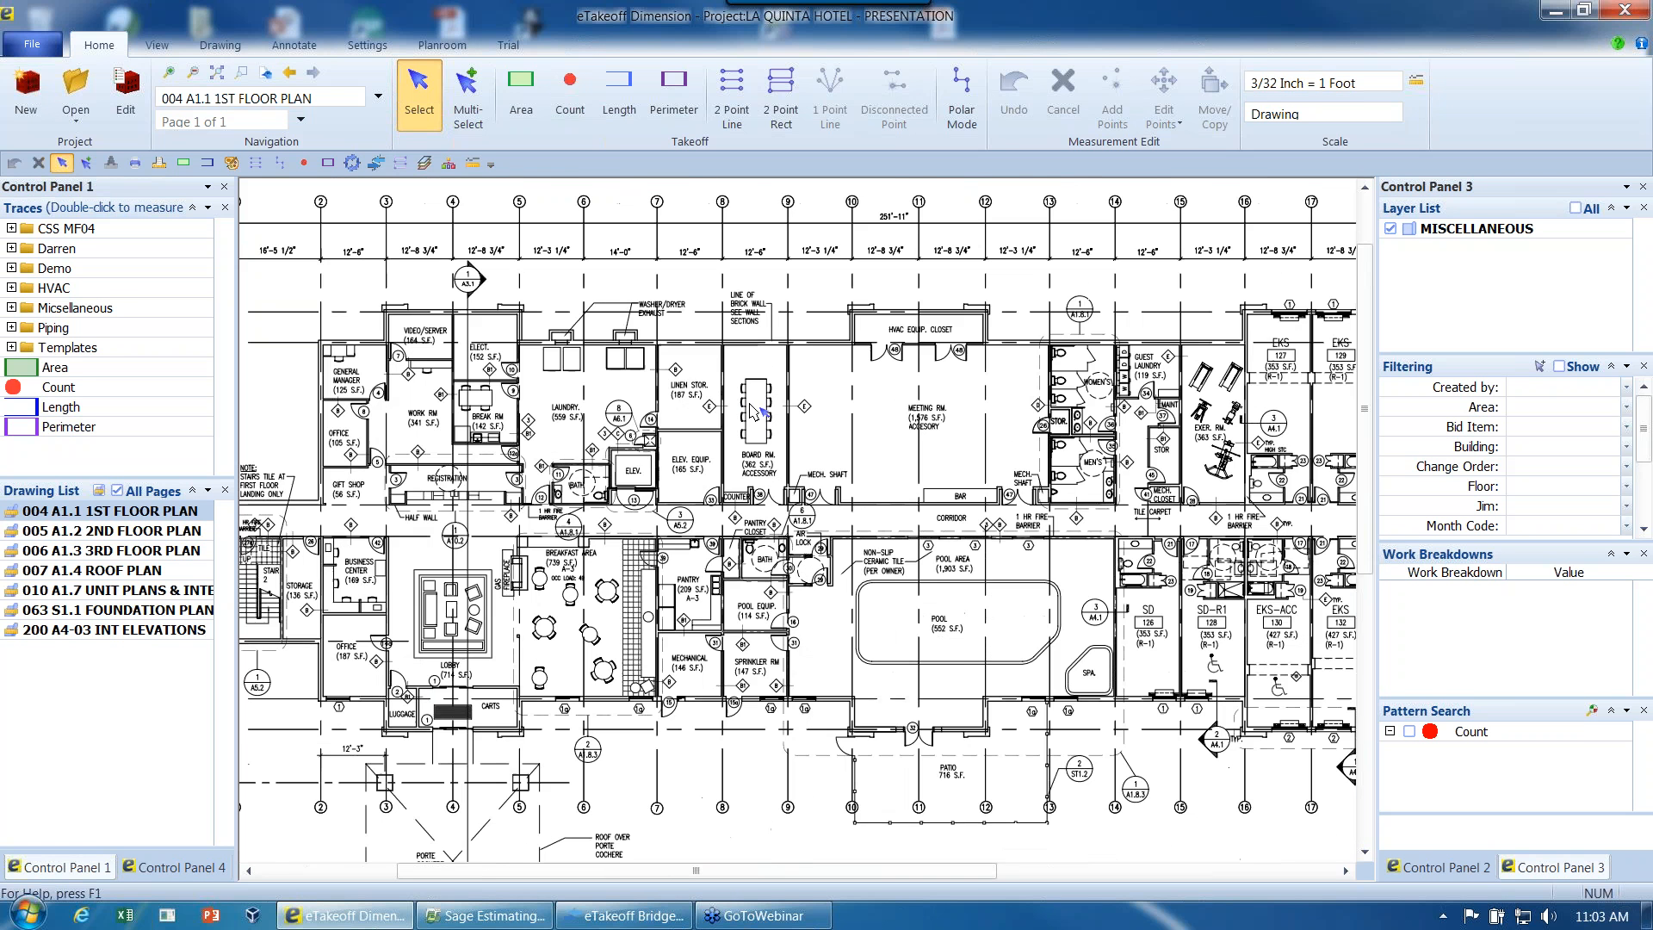
pyautogui.scroll(3, 751, 409)
pyautogui.moveTo(745, 412); pyautogui.dragTo(714, 320, button='middle')
pyautogui.scroll(-3, 714, 320)
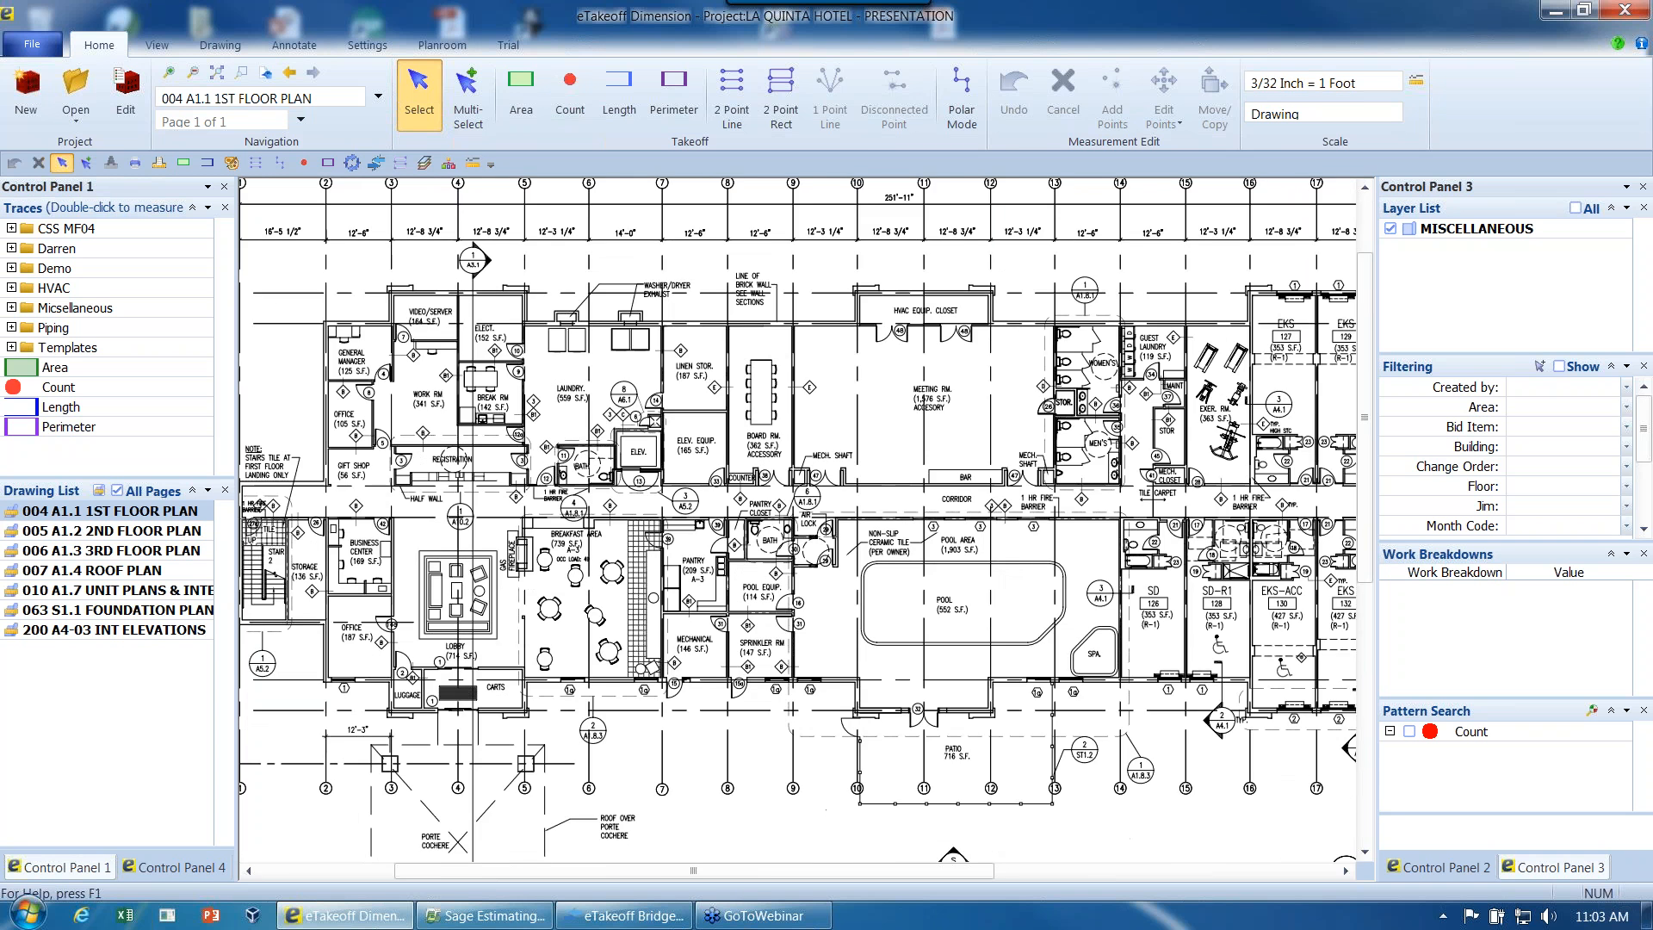
pyautogui.scroll(-1, 749, 404)
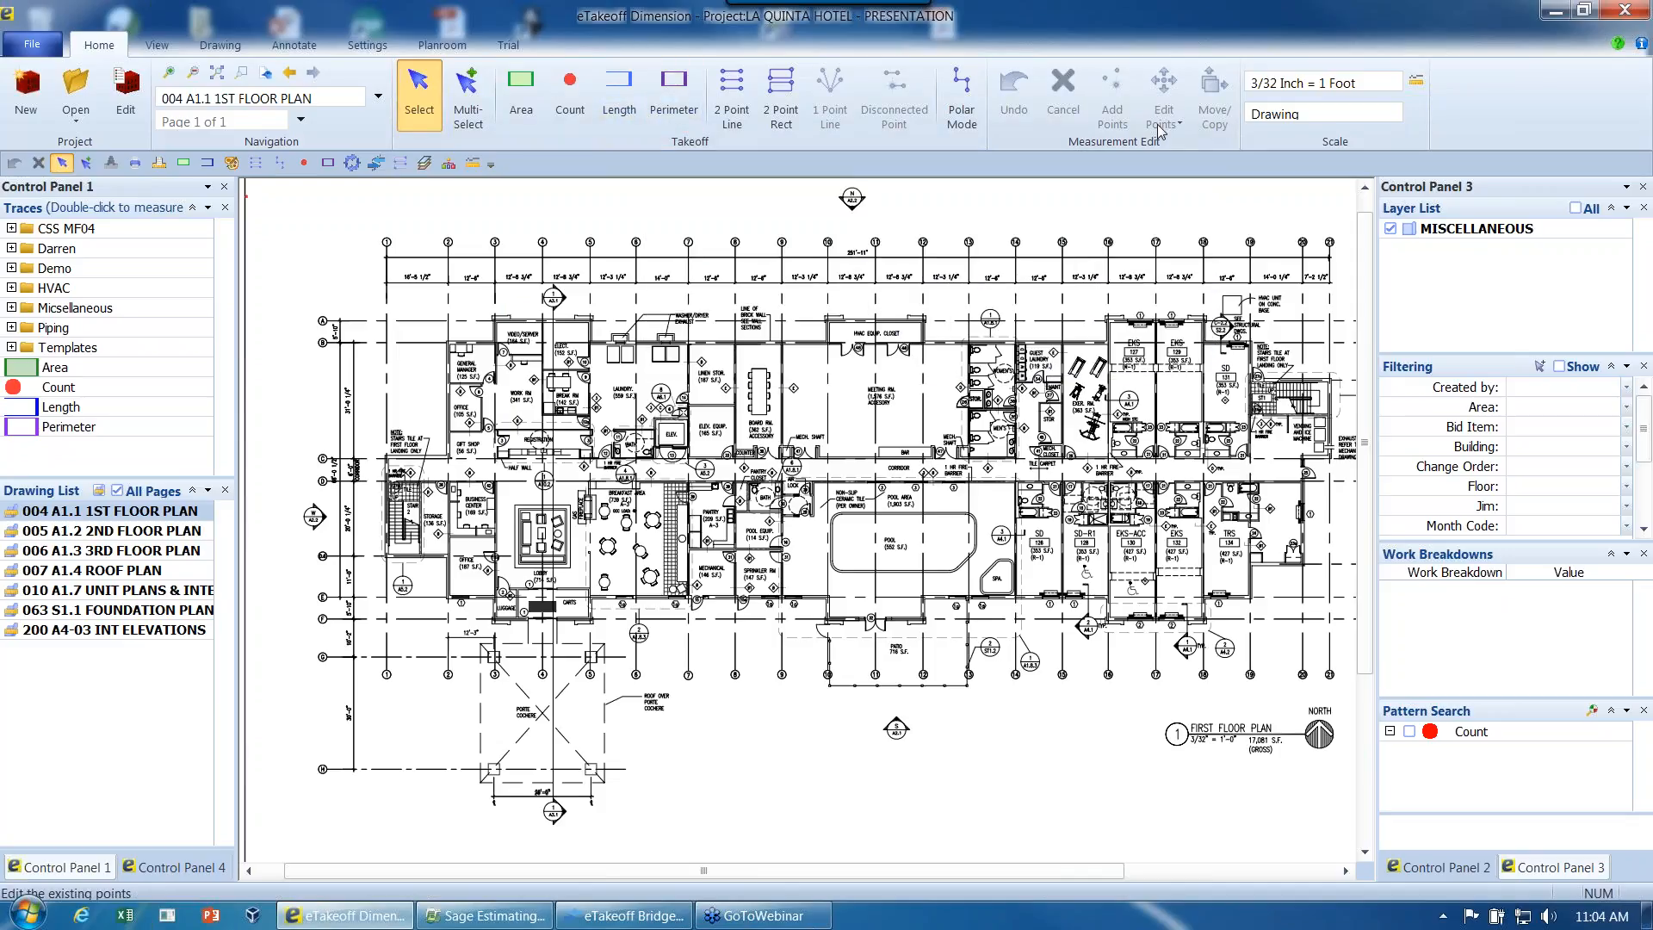
# - Browse the standard scales available for the entire first floor plan drawing and cancel the scale edit
pyautogui.click(1417, 82)
pyautogui.moveTo(864, 315); pyautogui.dragTo(763, 258)
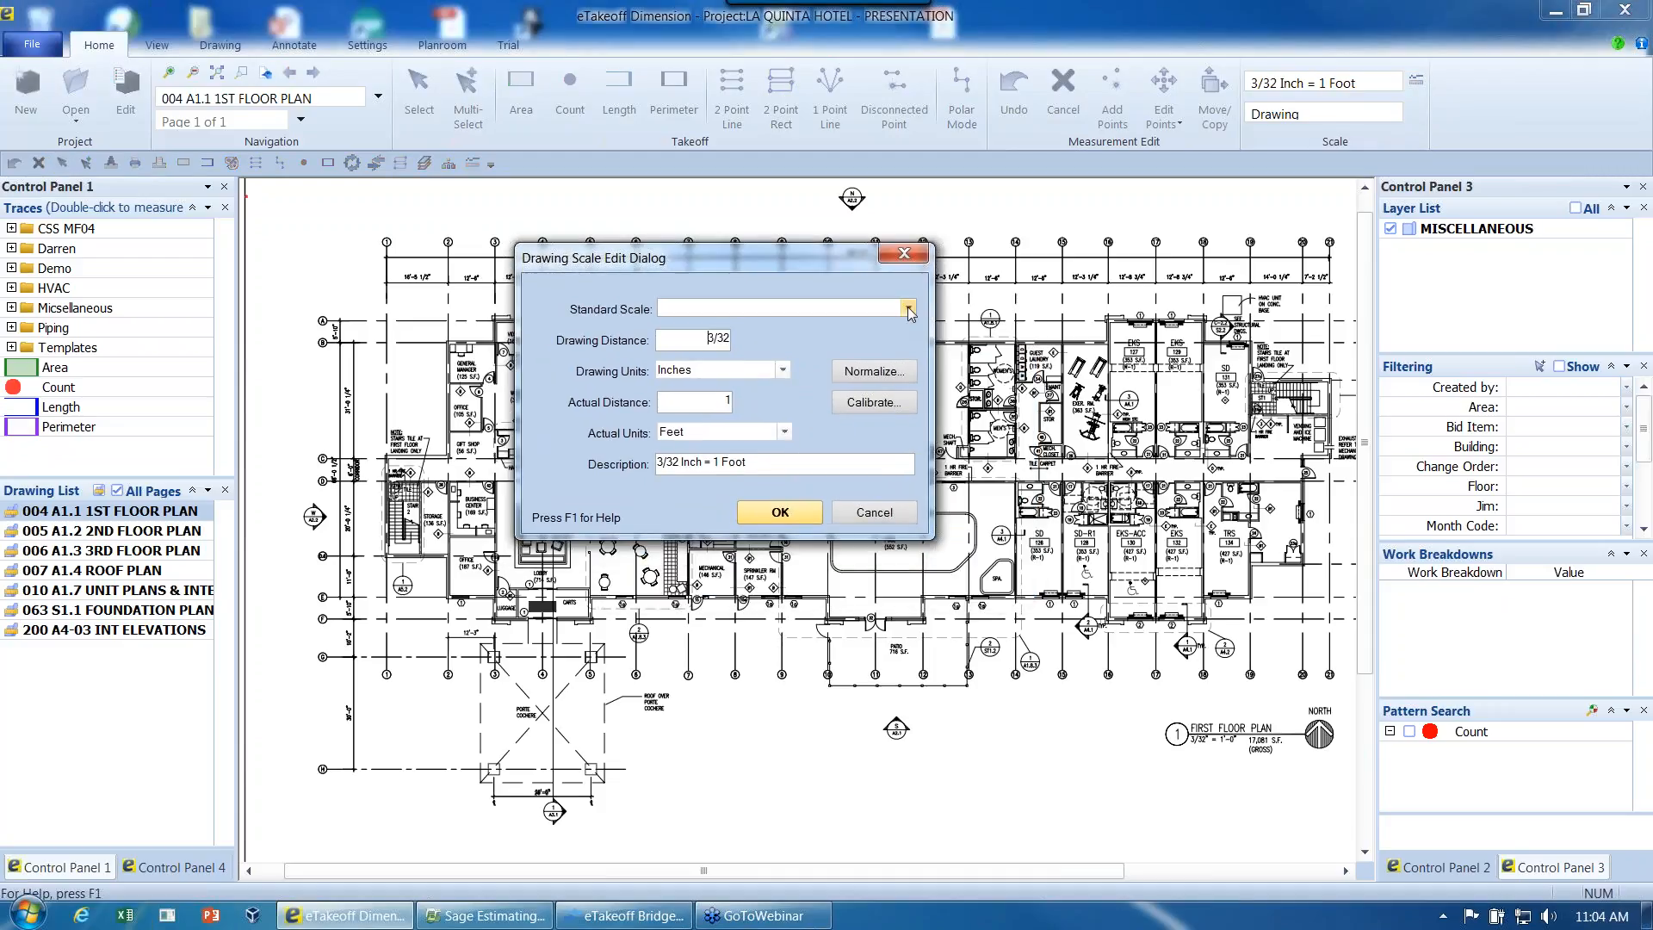
pyautogui.click(909, 308)
pyautogui.moveTo(914, 360); pyautogui.dragTo(916, 389)
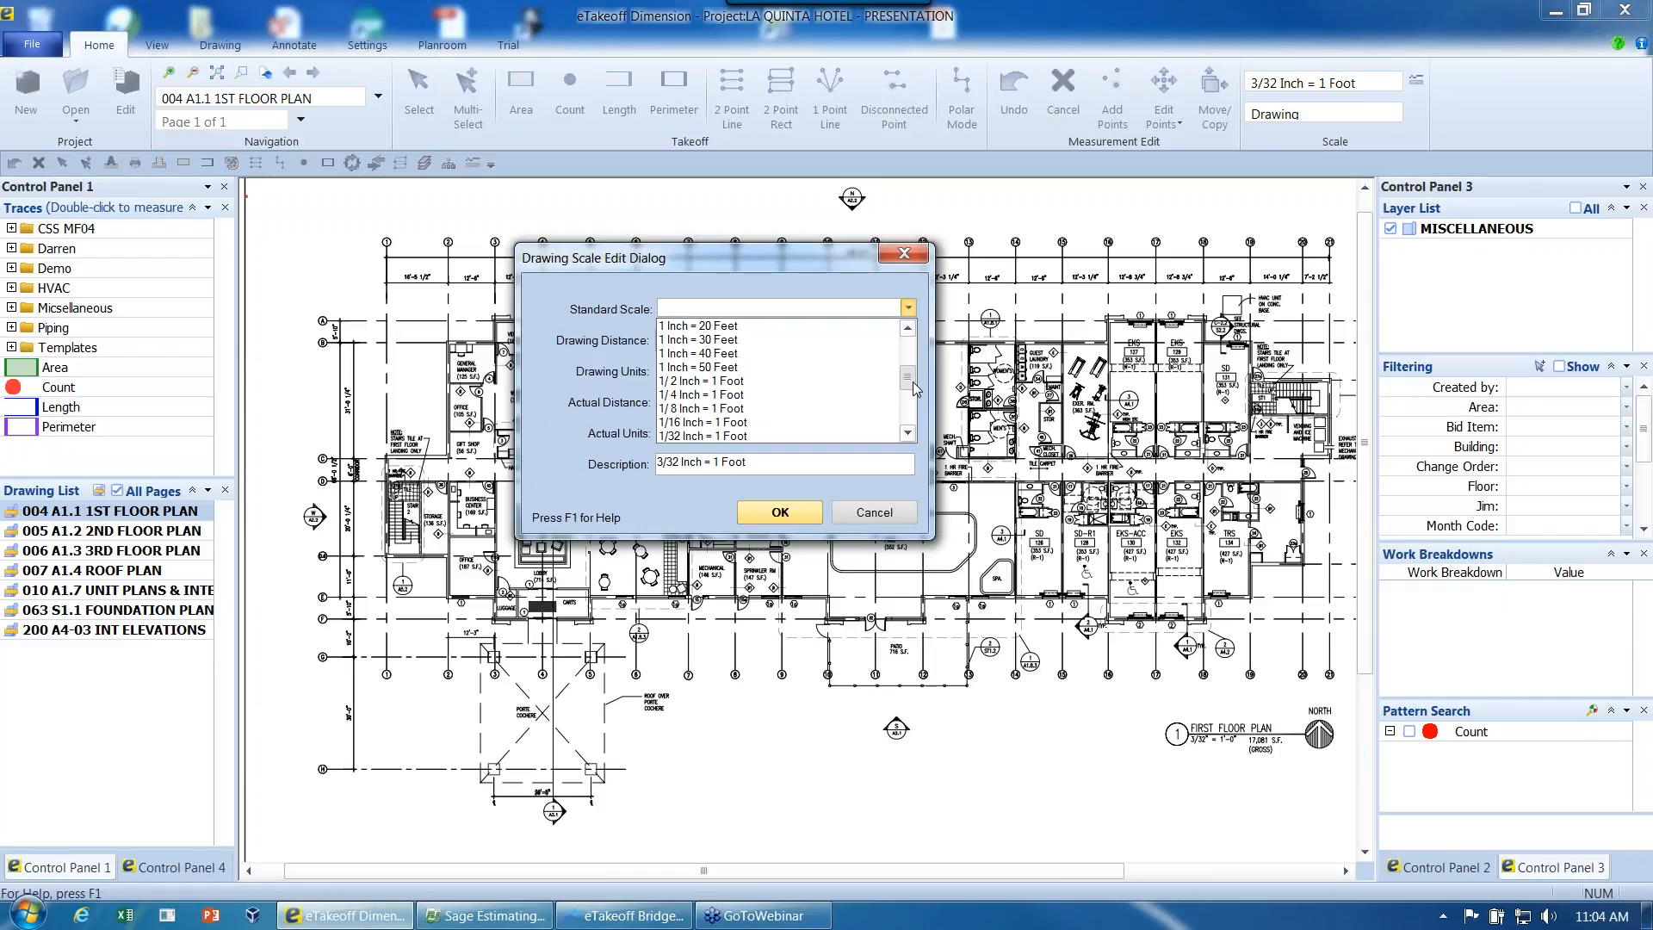
pyautogui.moveTo(916, 390); pyautogui.dragTo(917, 413)
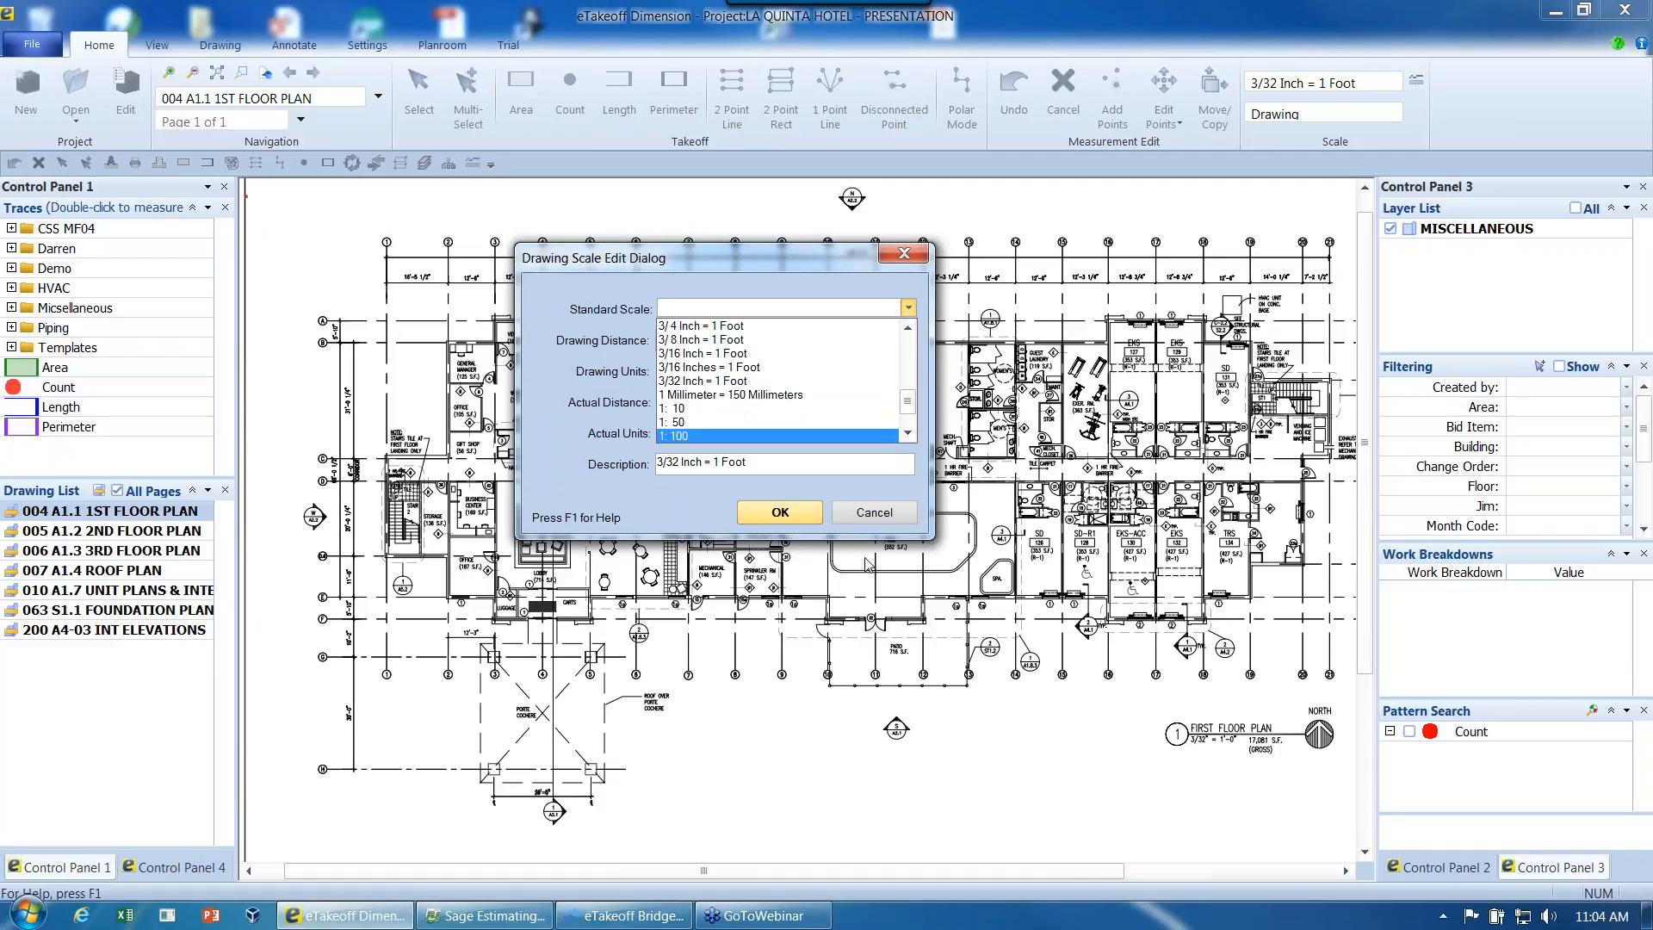
pyautogui.click(877, 514)
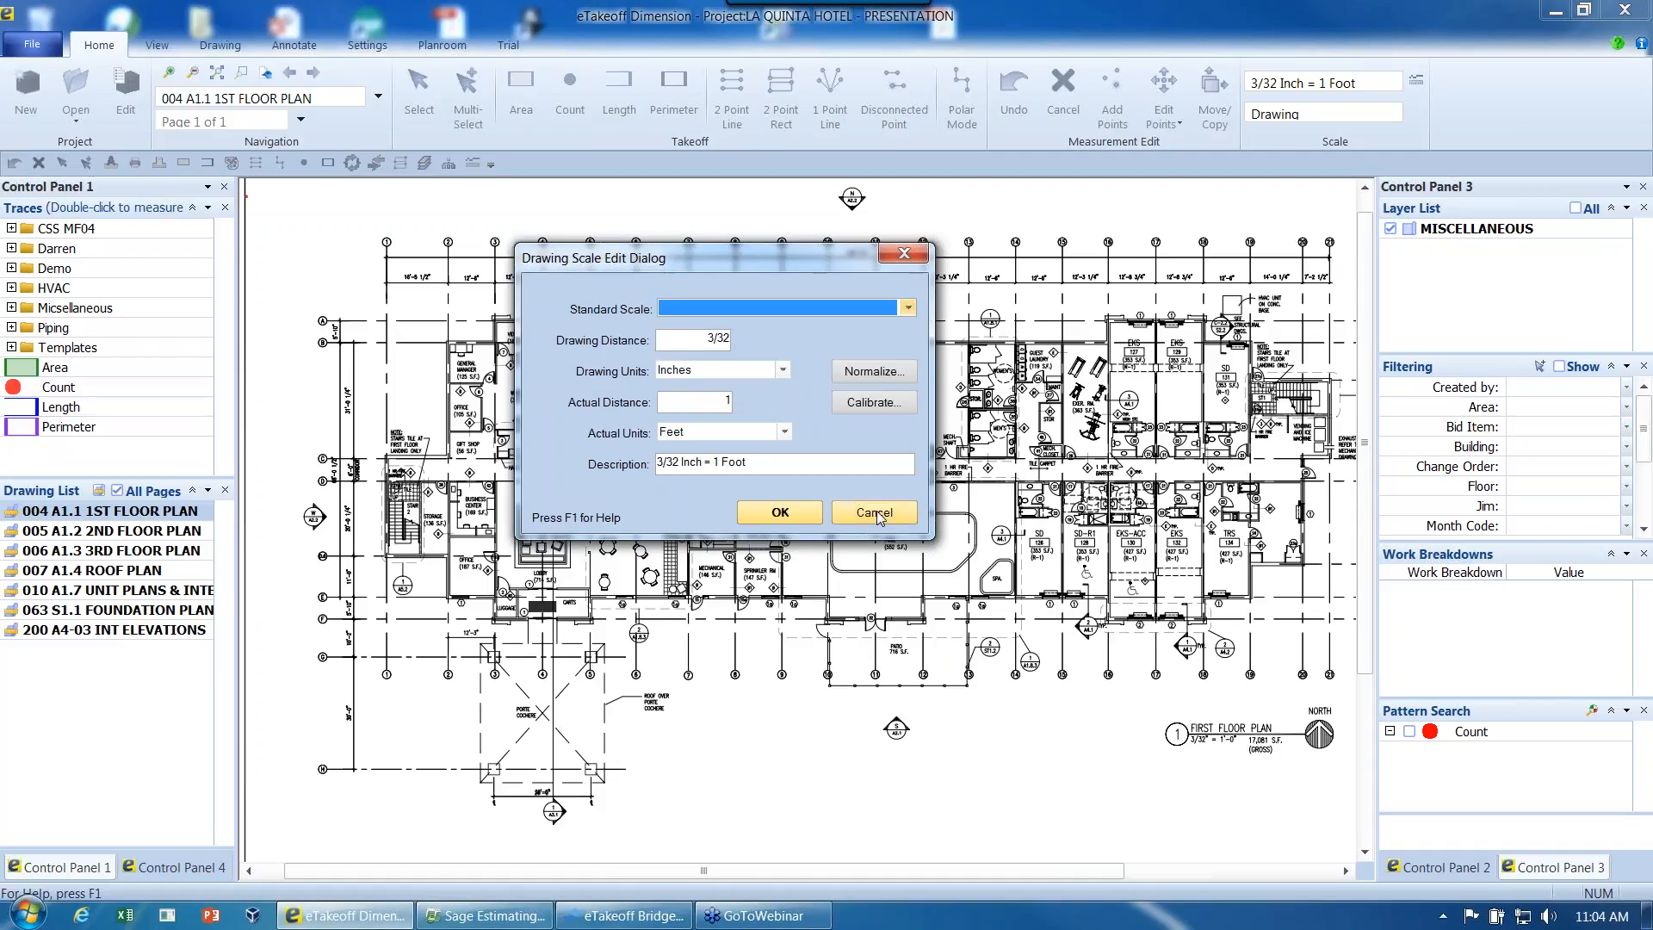
pyautogui.click(874, 513)
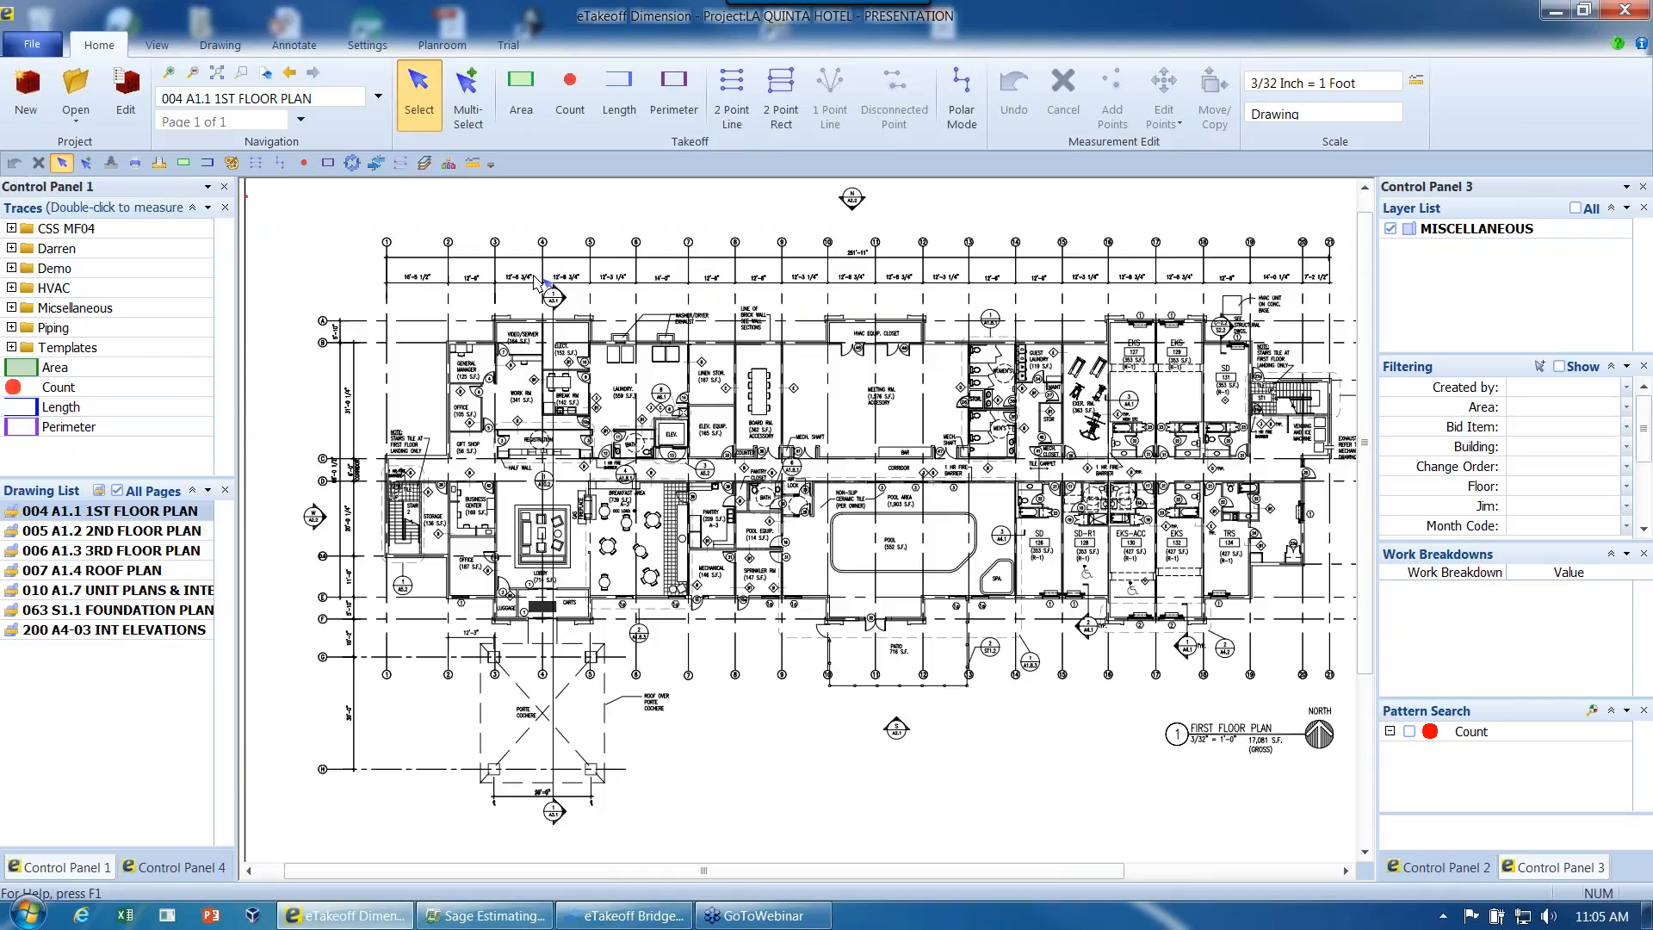
# - Minimize the ribbon to enlarge the drawing area
pyautogui.rightClick(1331, 156)
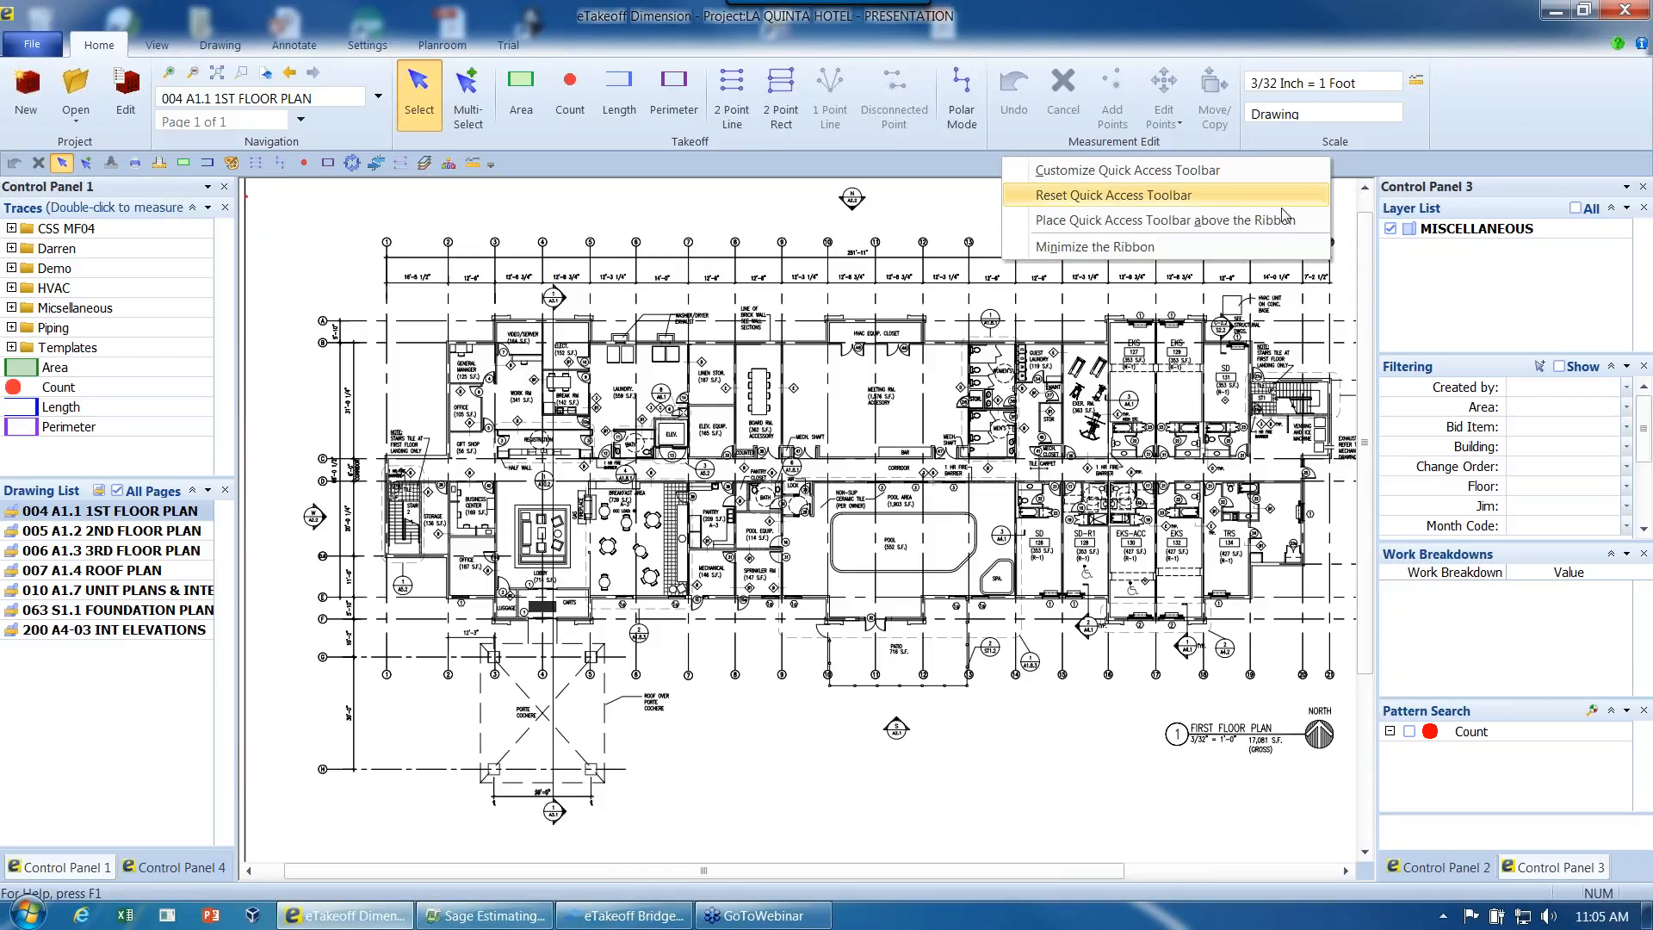
pyautogui.click(1241, 247)
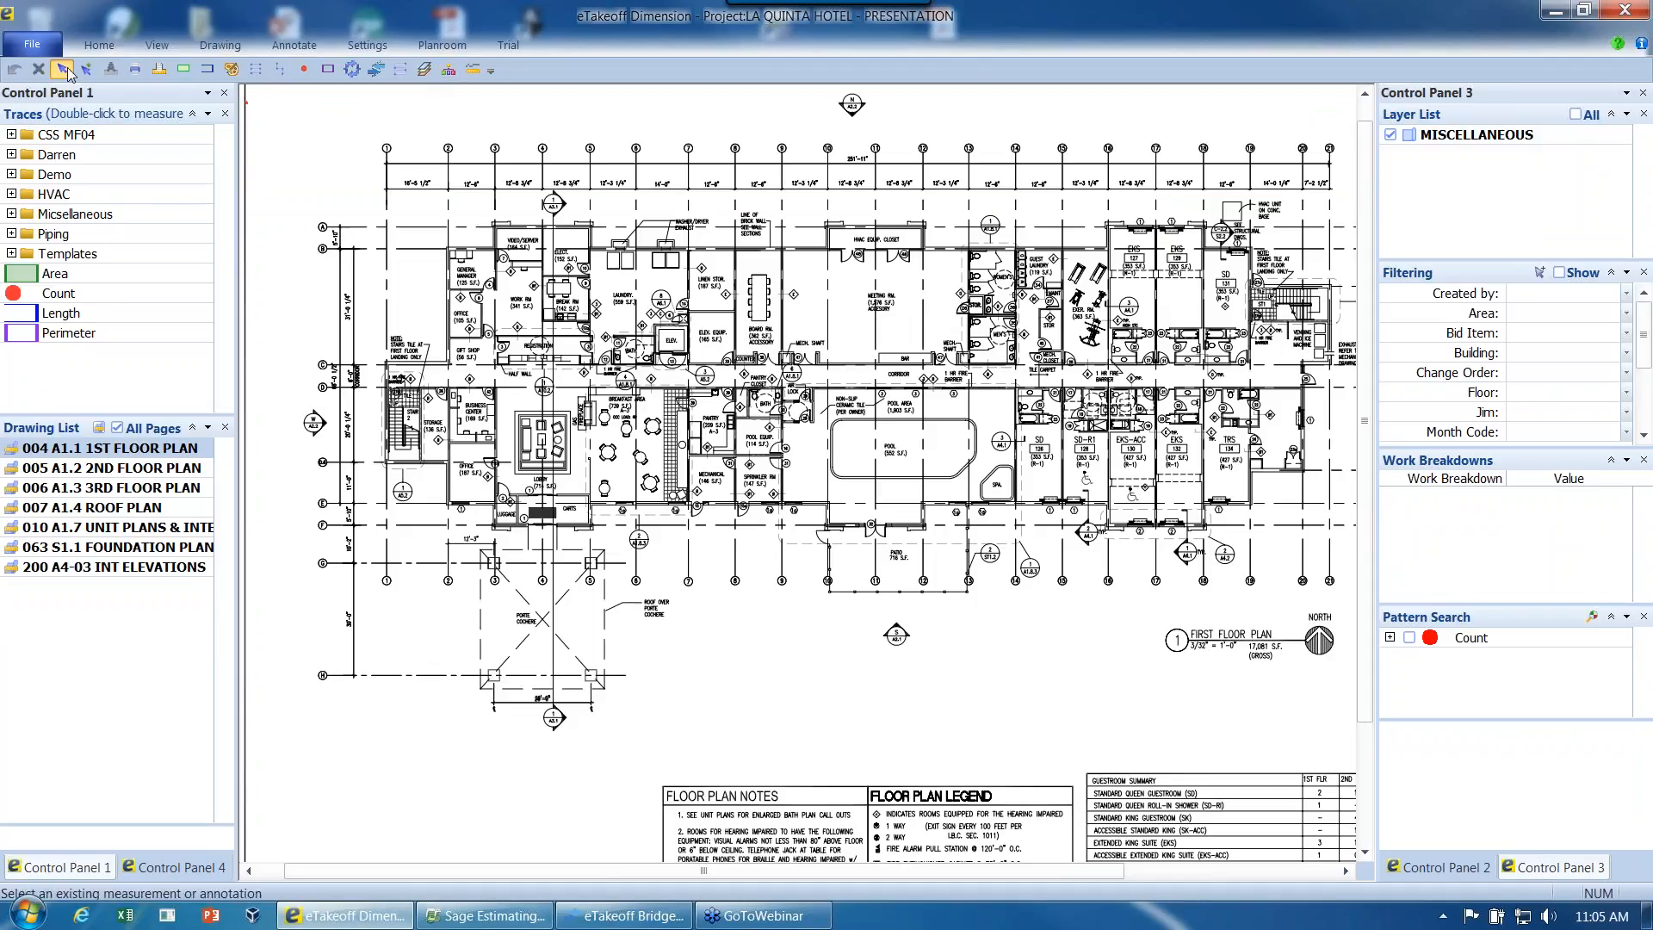
# - Review the Quick Access Toolbar customization options and the keyboard shortcut assignment settings, and close both
pyautogui.click(490, 71)
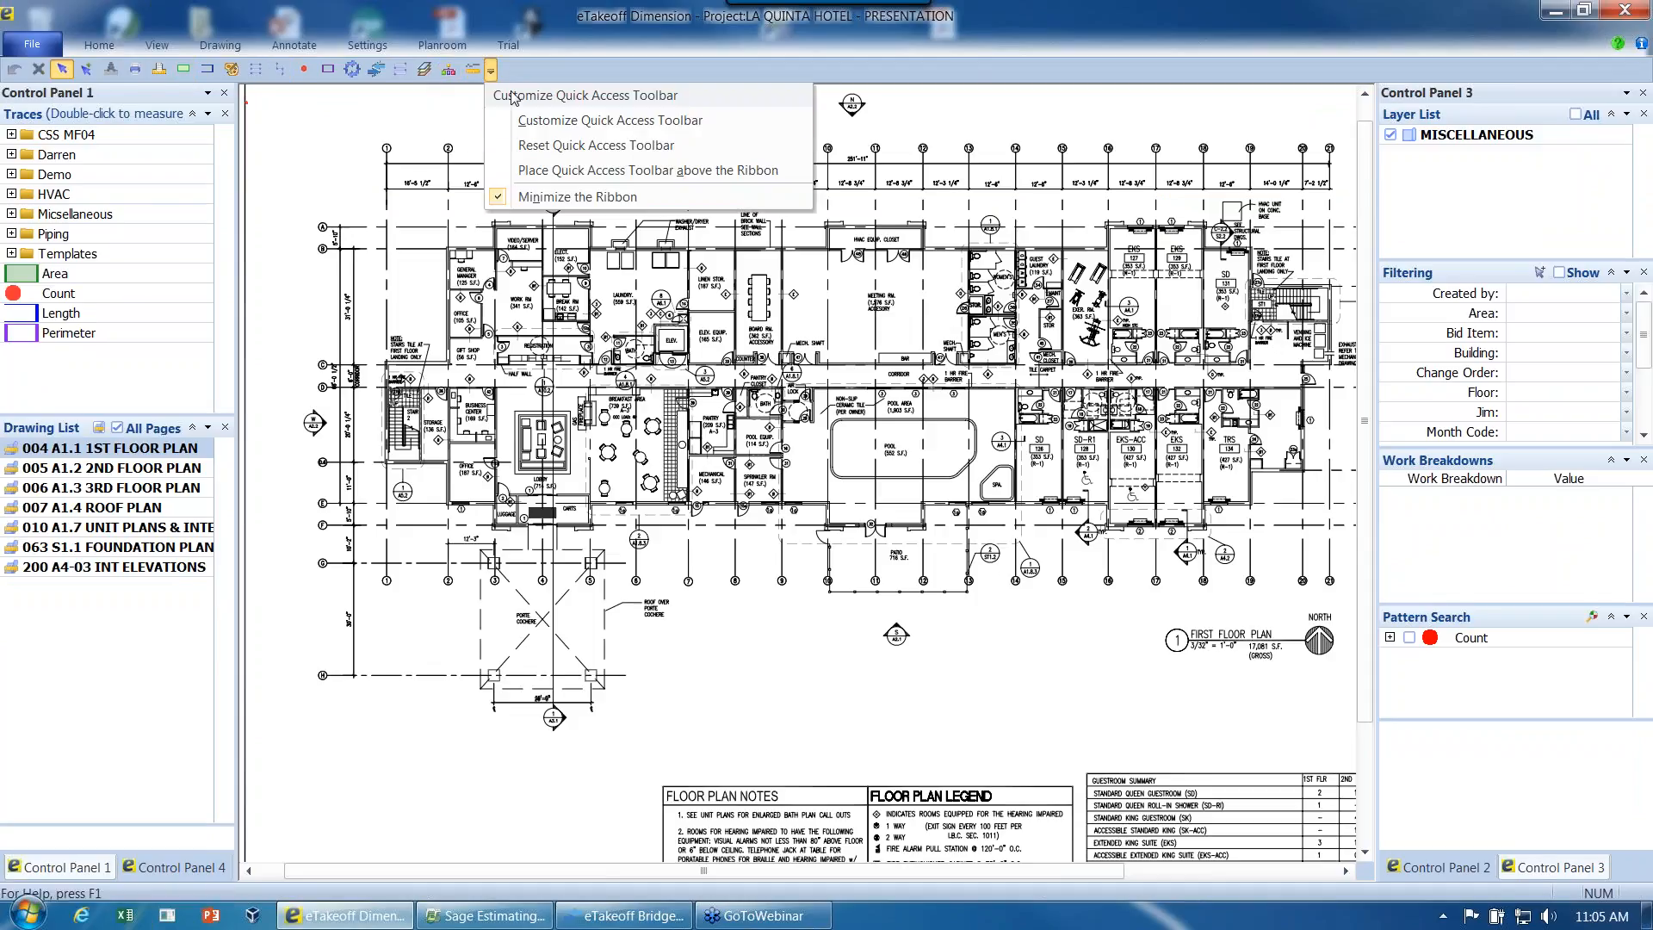
pyautogui.click(566, 120)
pyautogui.click(730, 681)
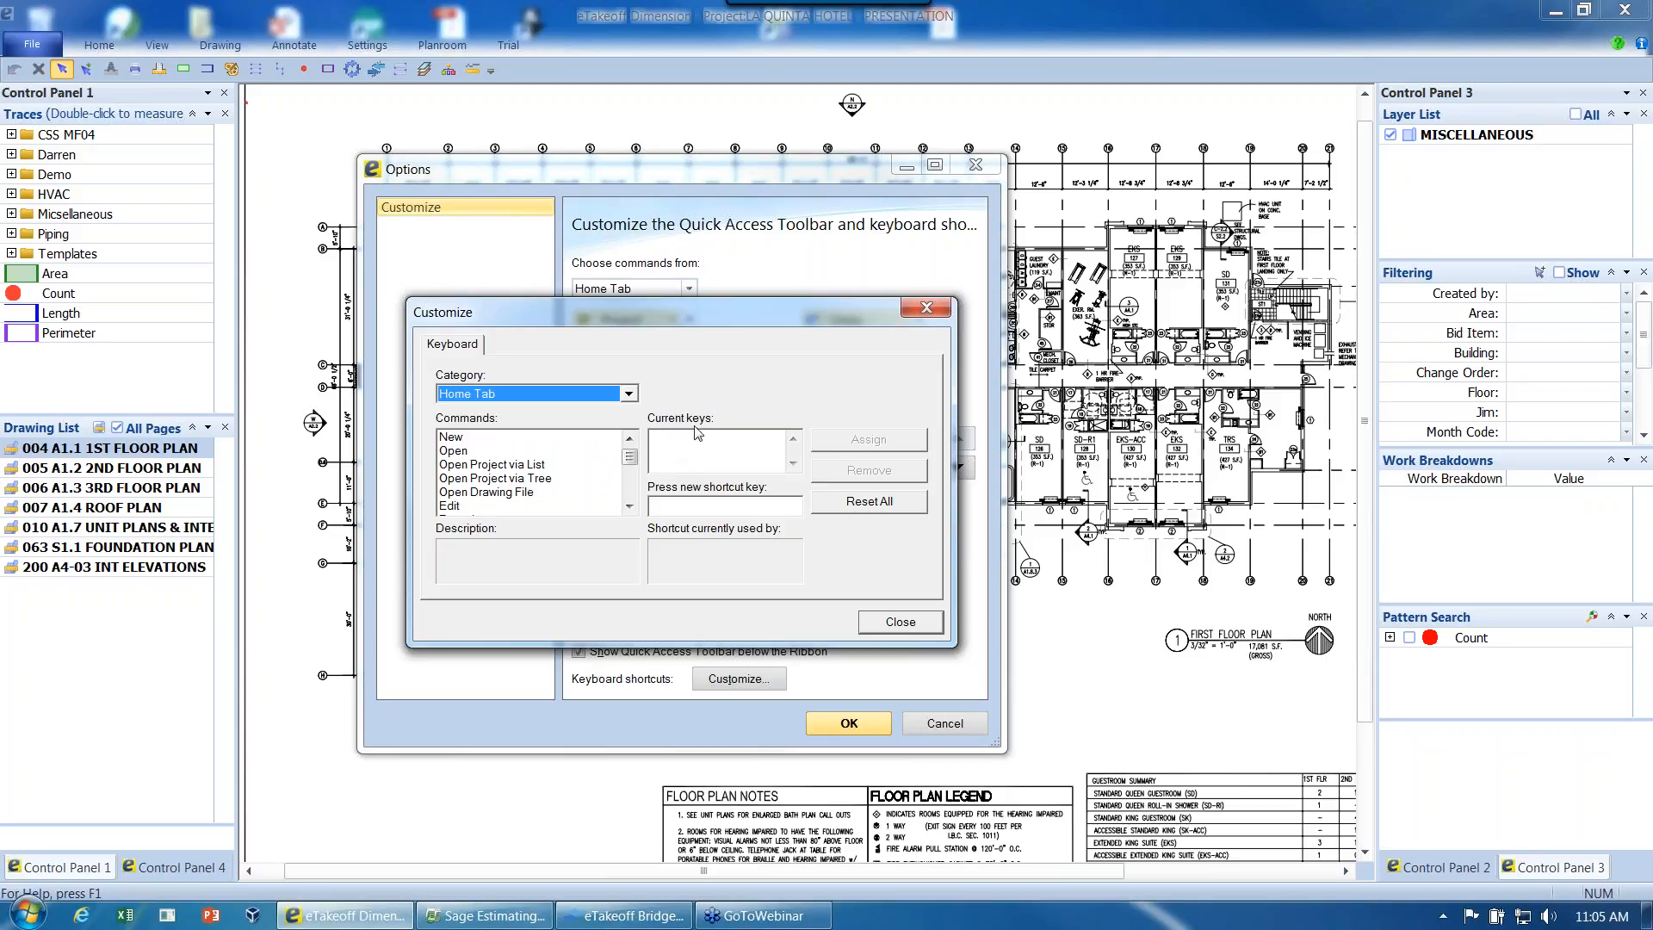
pyautogui.click(922, 310)
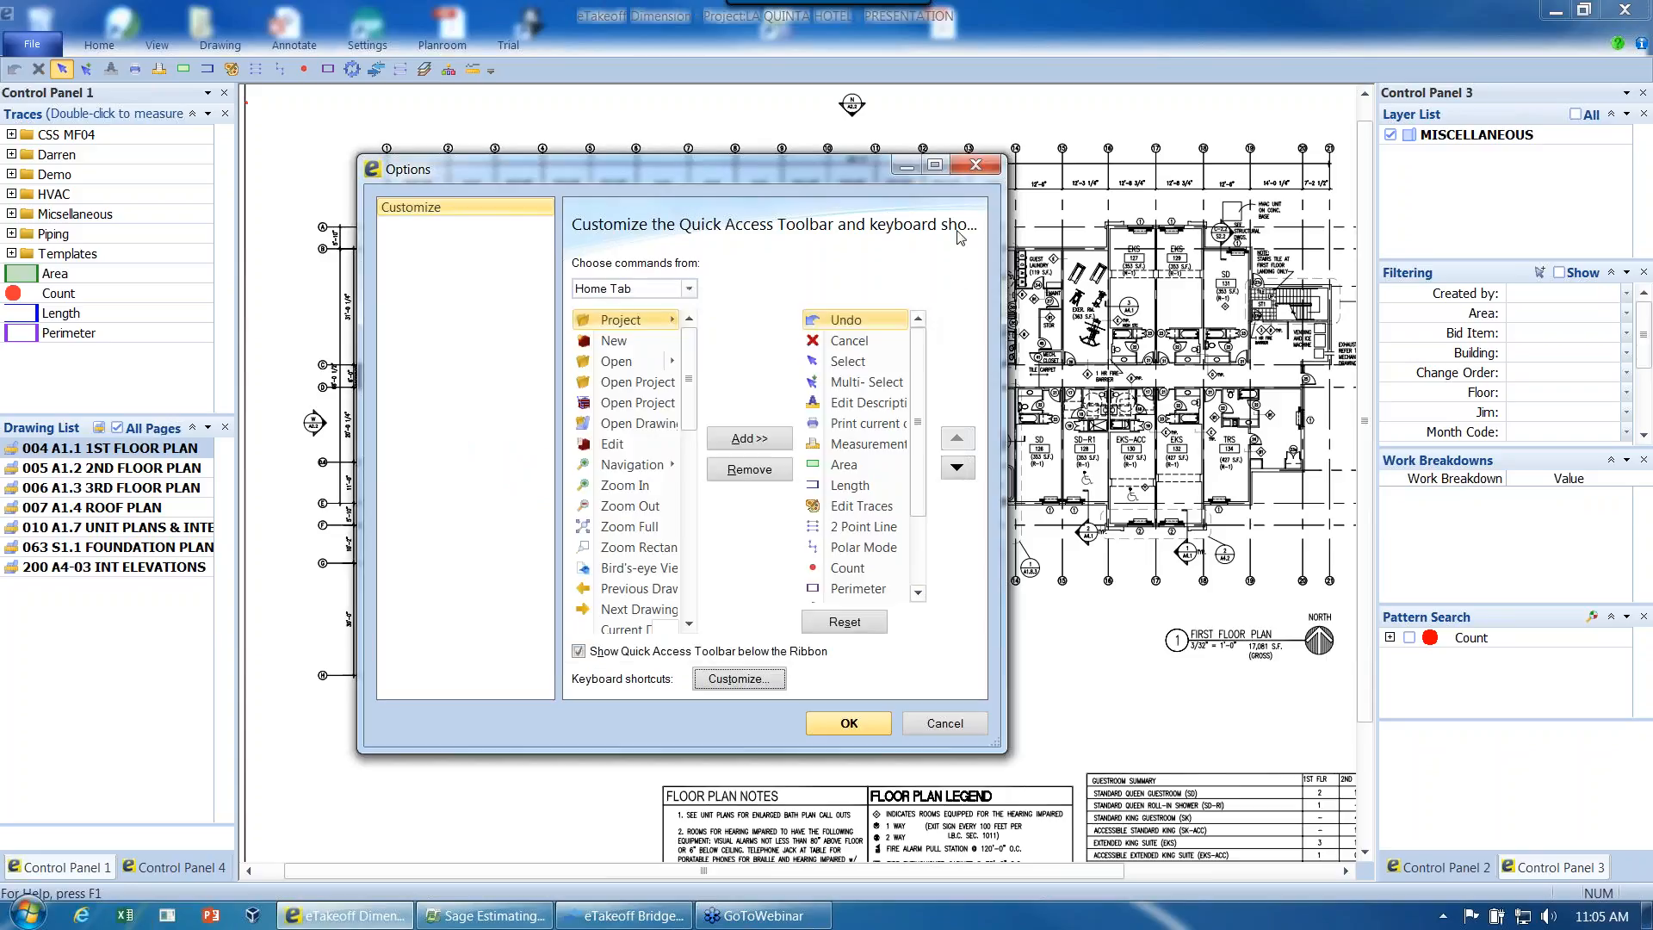
pyautogui.click(978, 167)
# - Restore the full ribbon above the drawing
pyautogui.rightClick(1102, 64)
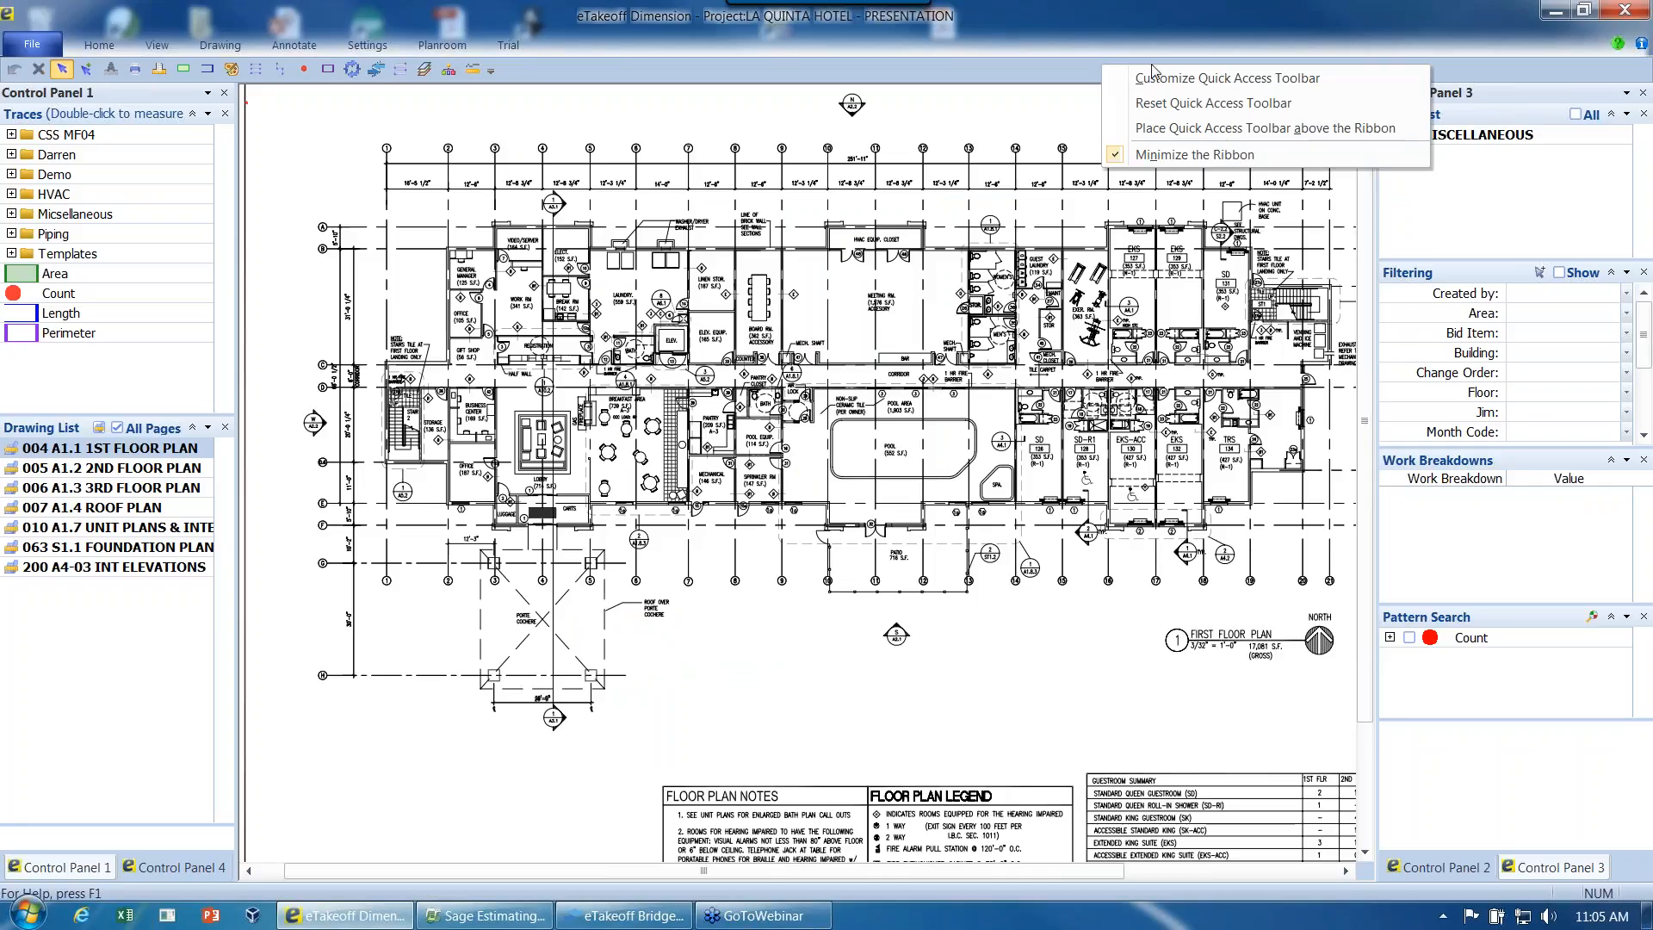
pyautogui.click(1161, 155)
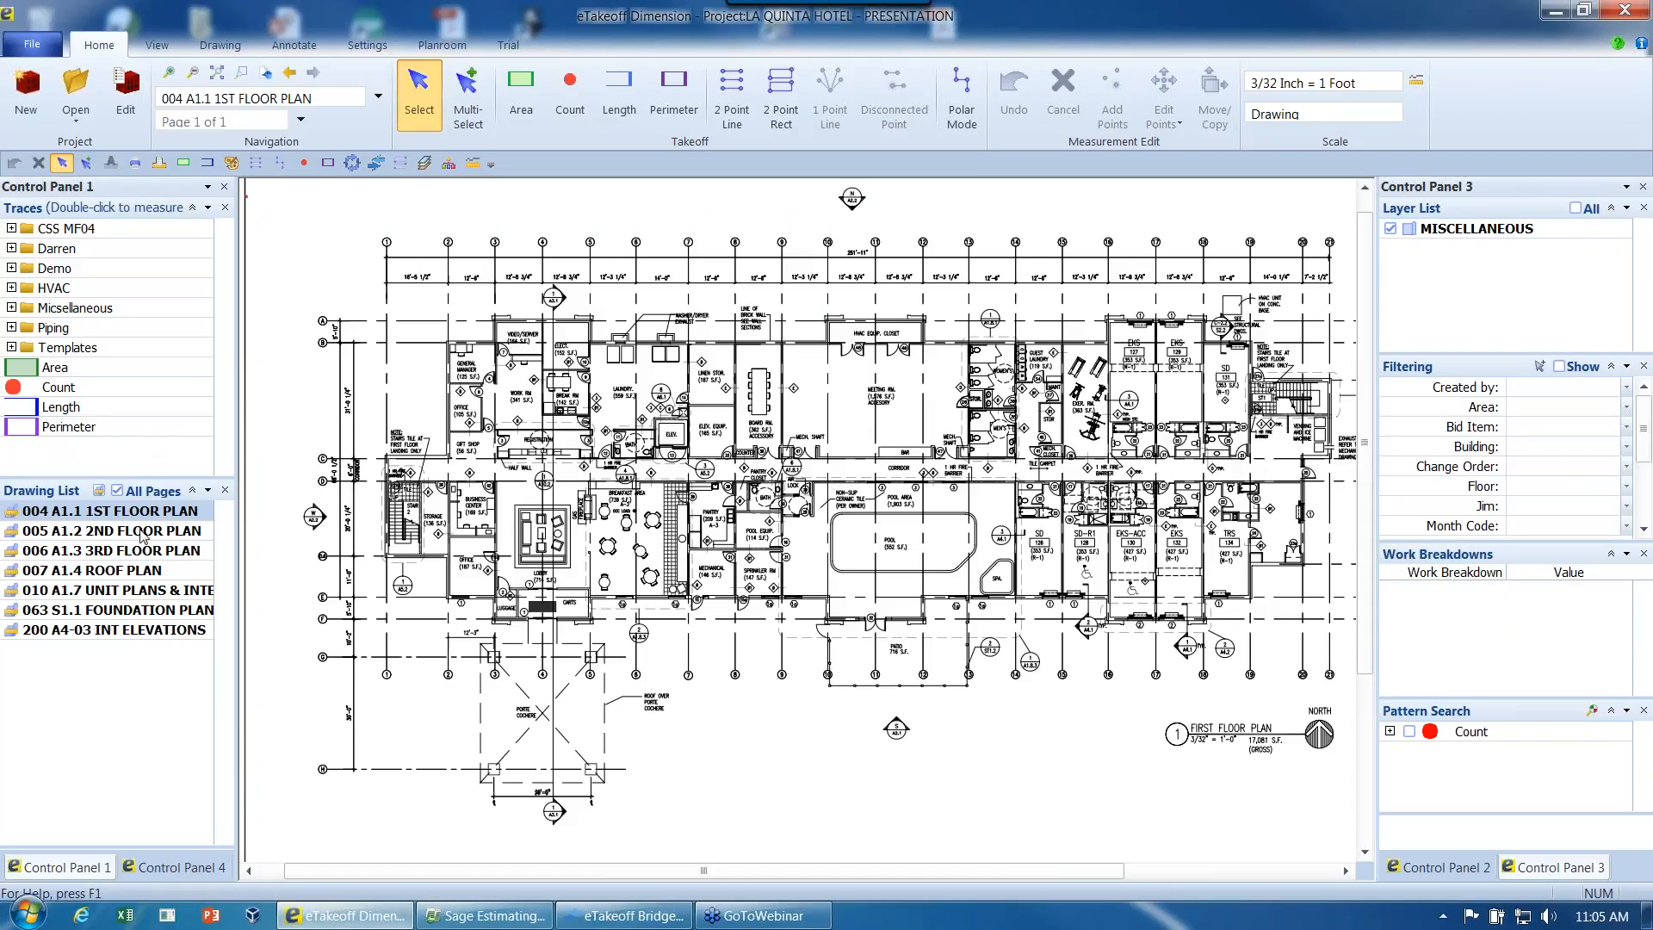
# - Undock Control Panel 1, float it over the floor plan, and dock it back in its original place
pyautogui.moveTo(158, 194)
pyautogui.mouseDown()
pyautogui.moveTo(1105, 241)
pyautogui.moveTo(971, 233)
pyautogui.mouseUp()
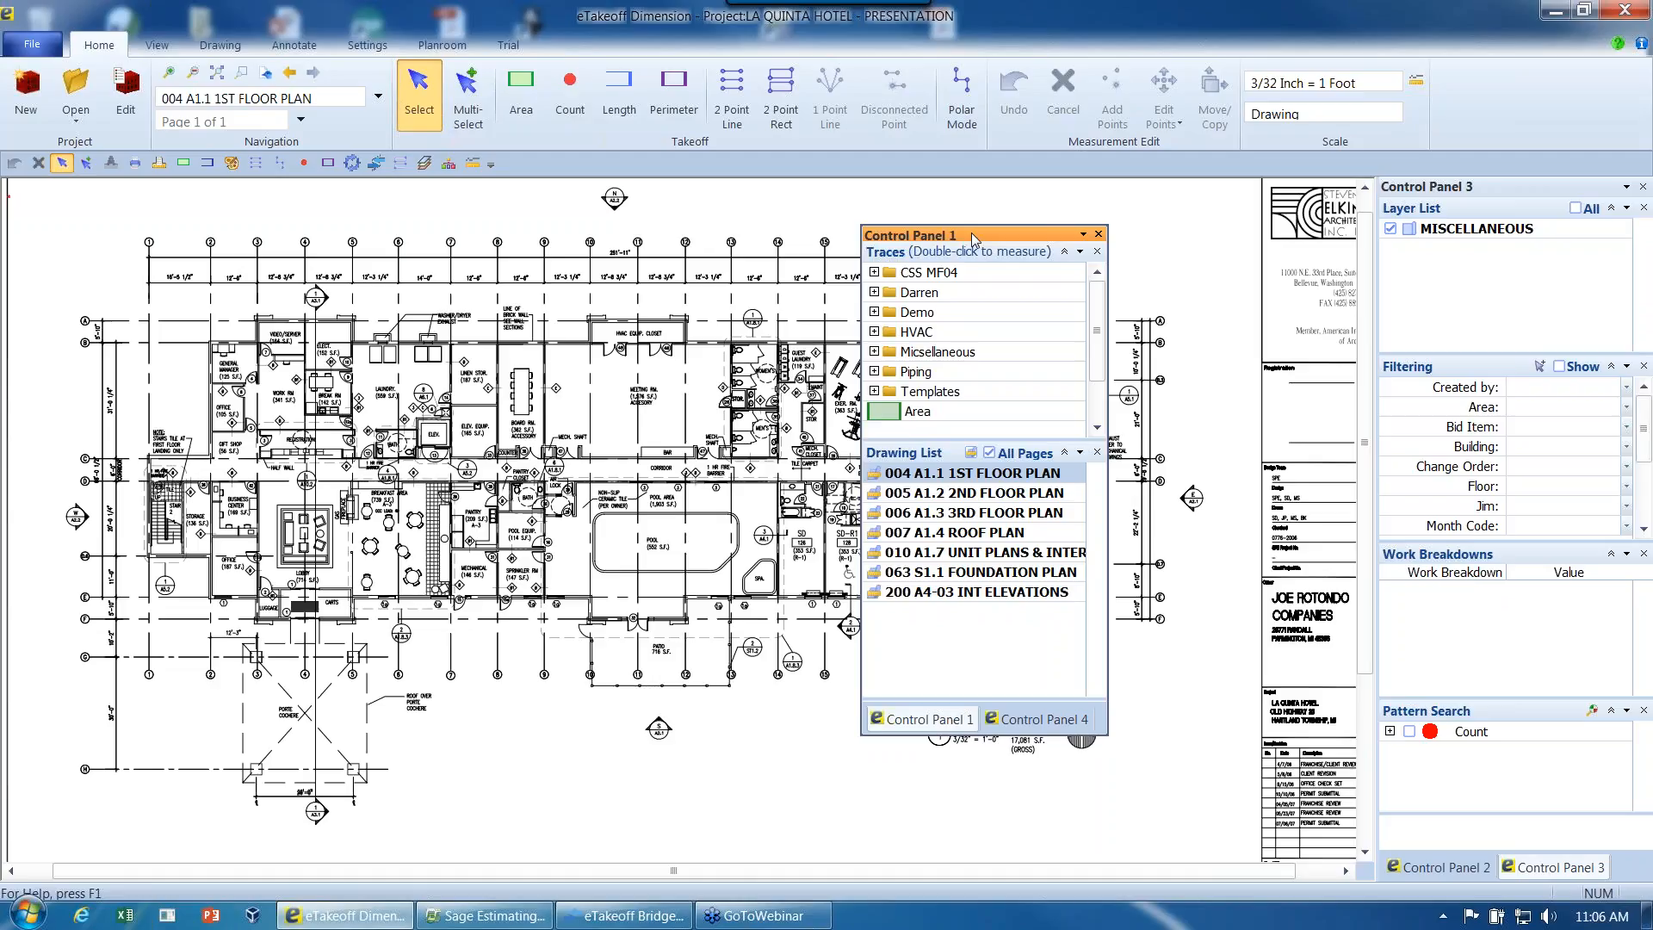
pyautogui.moveTo(971, 237); pyautogui.dragTo(861, 252)
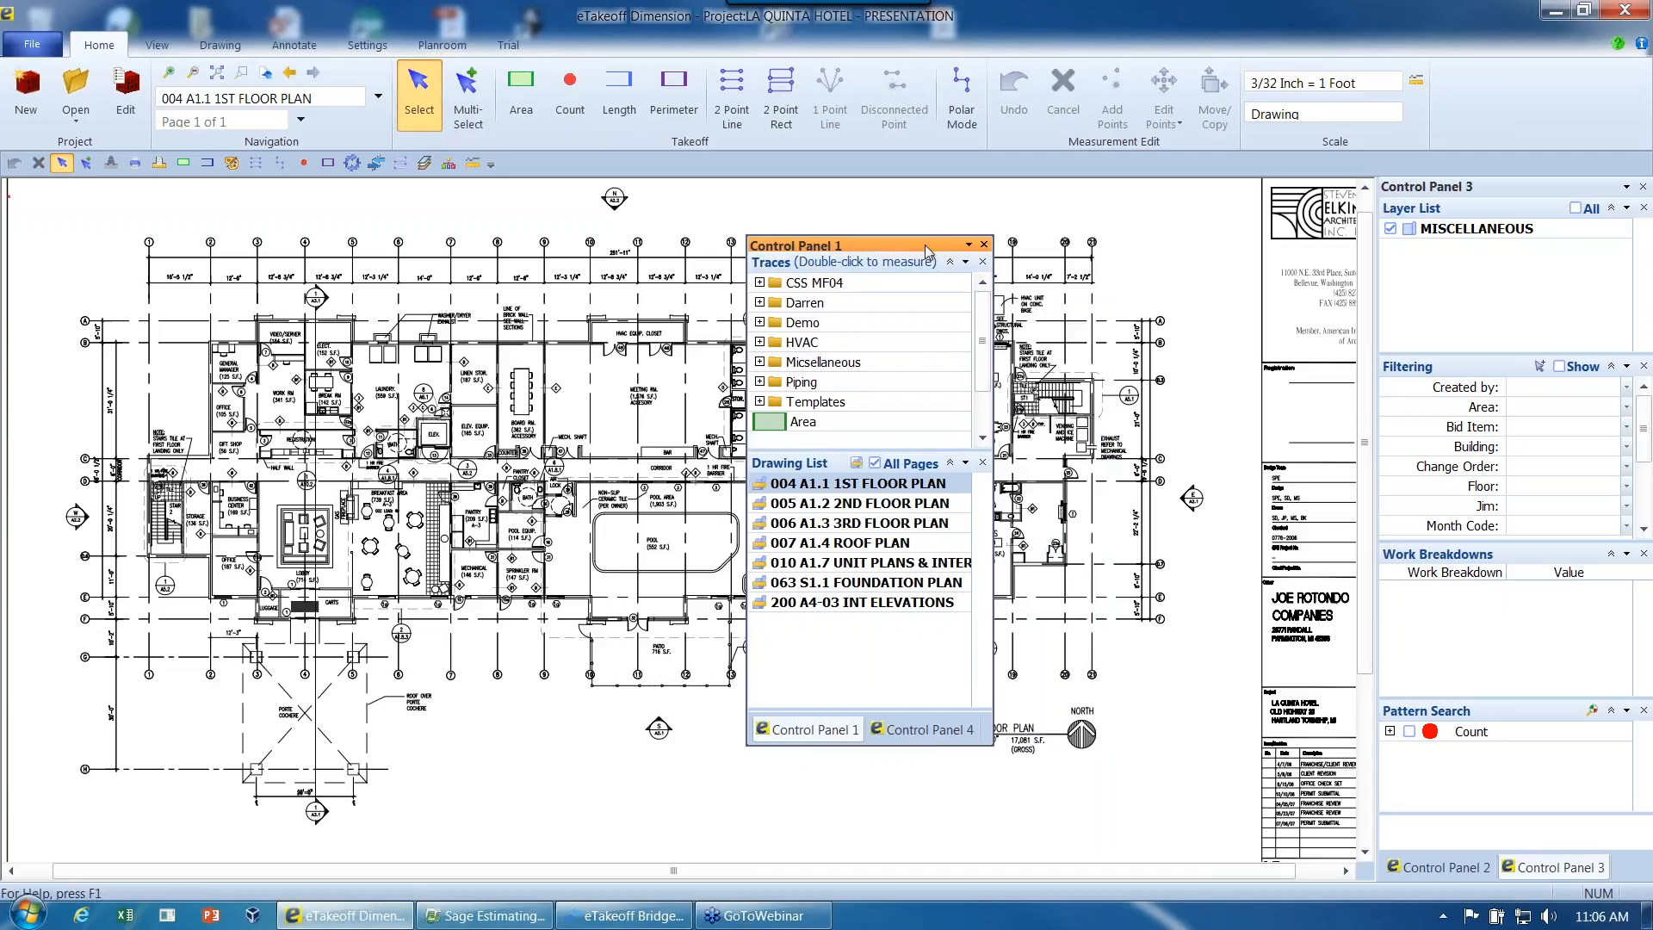
pyautogui.moveTo(106, 240); pyautogui.dragTo(4, 191)
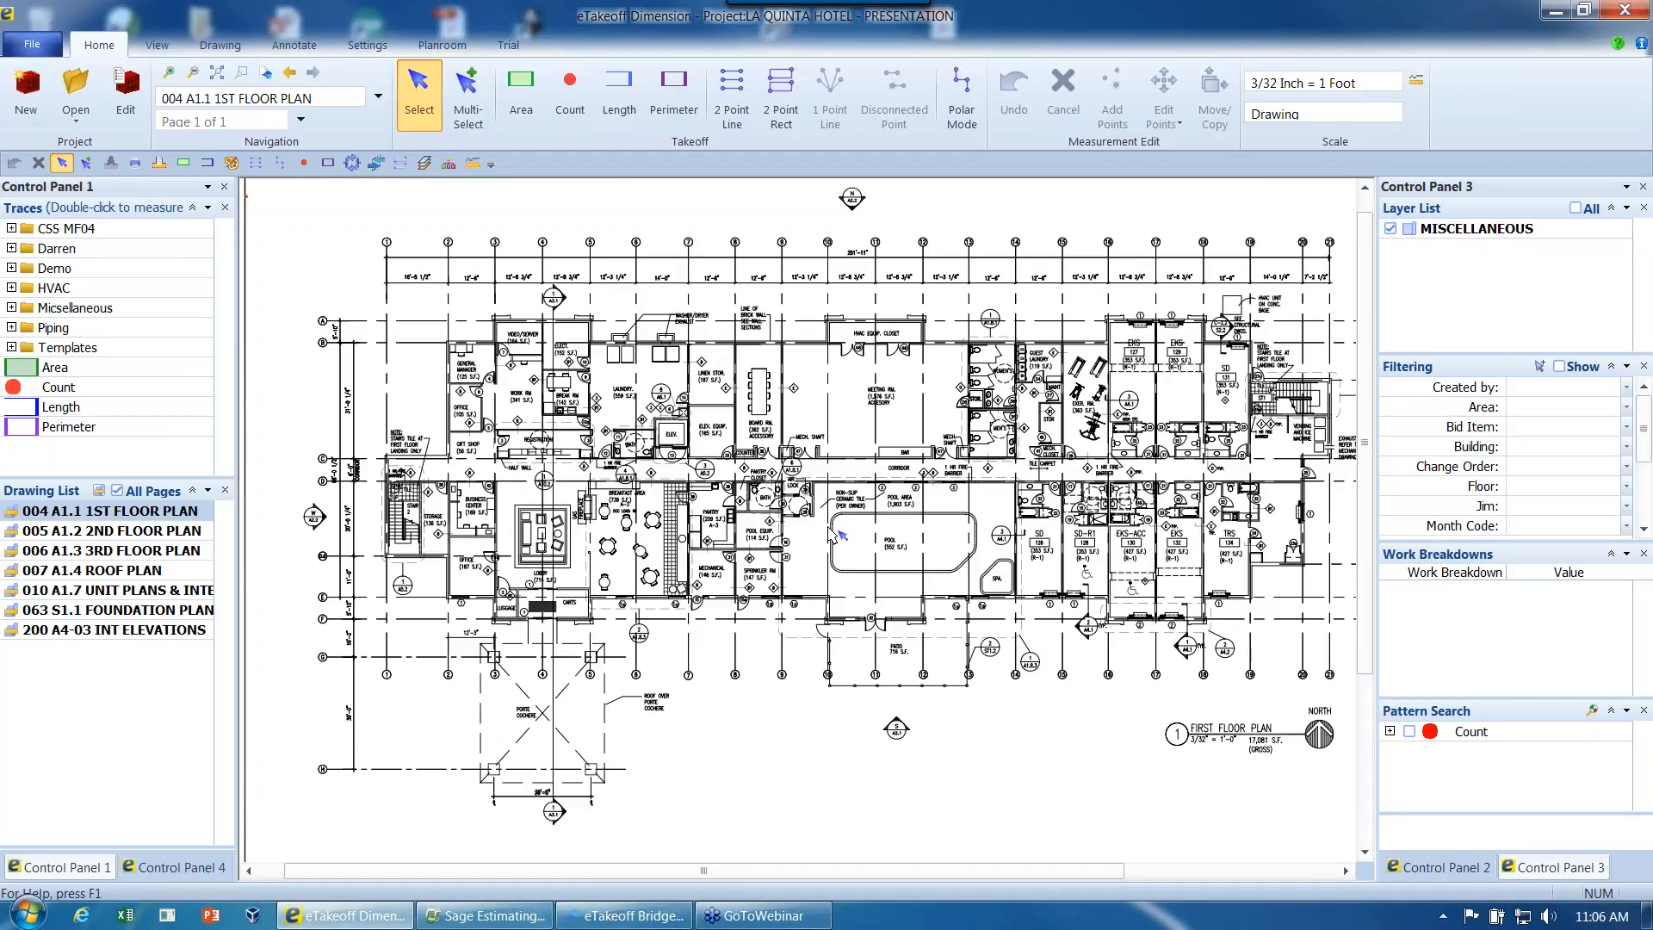
# - Bring up Control Panel 2 with the quantity list and measurement summary
pyautogui.moveTo(927, 506); pyautogui.dragTo(823, 454, button='middle')
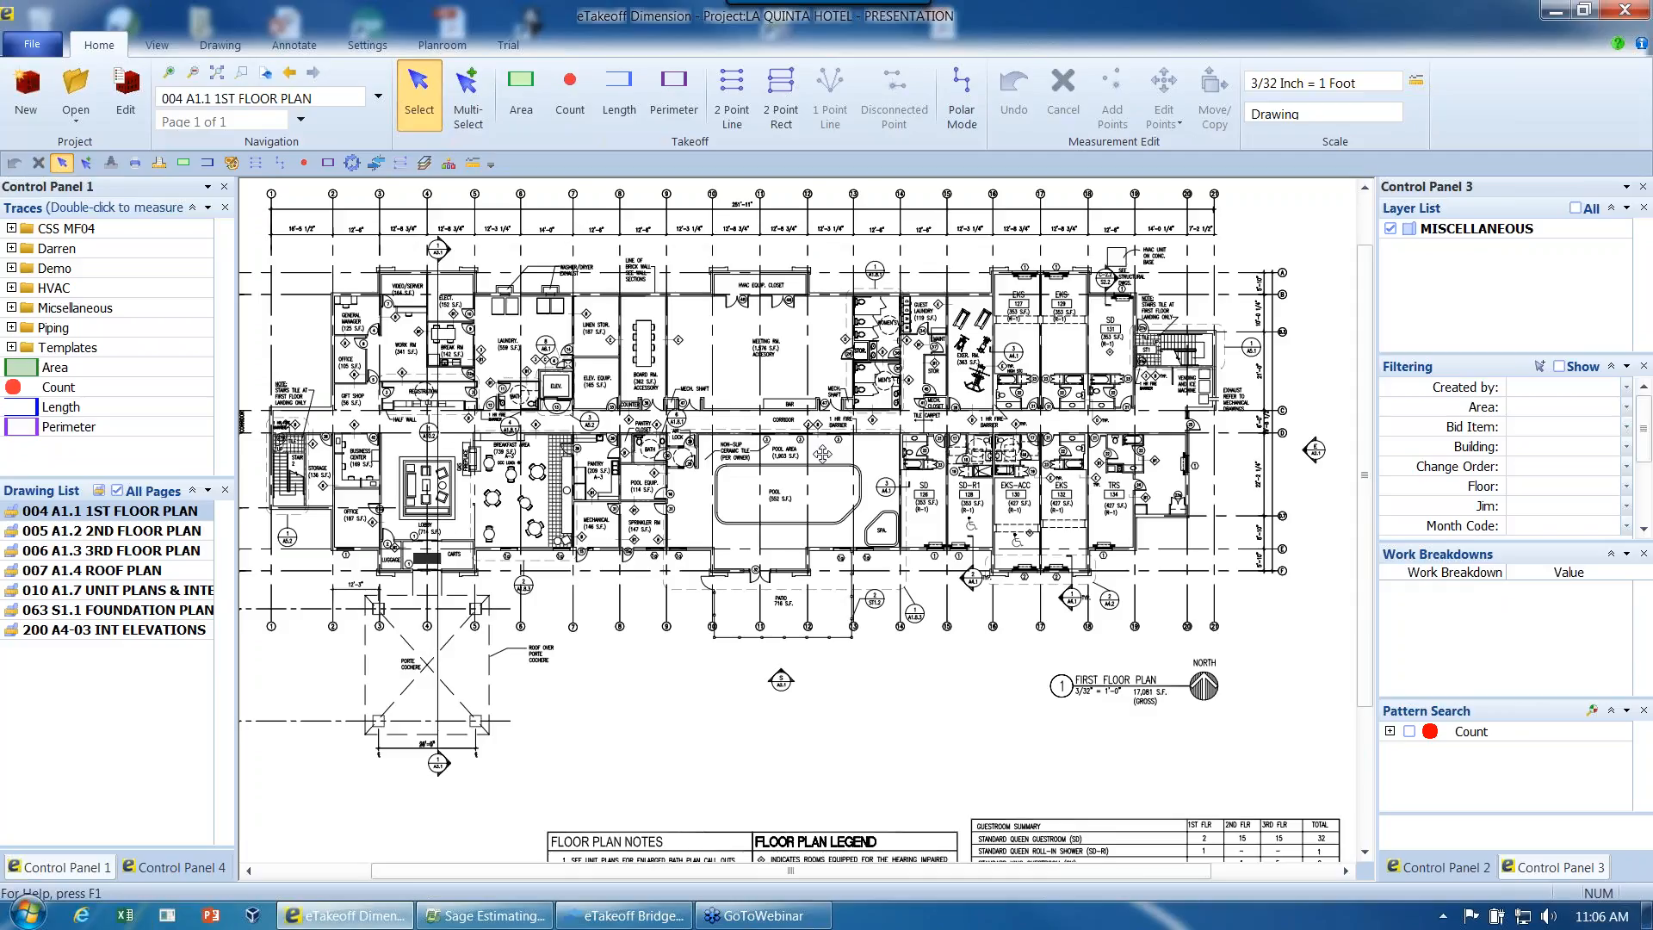
pyautogui.click(1470, 870)
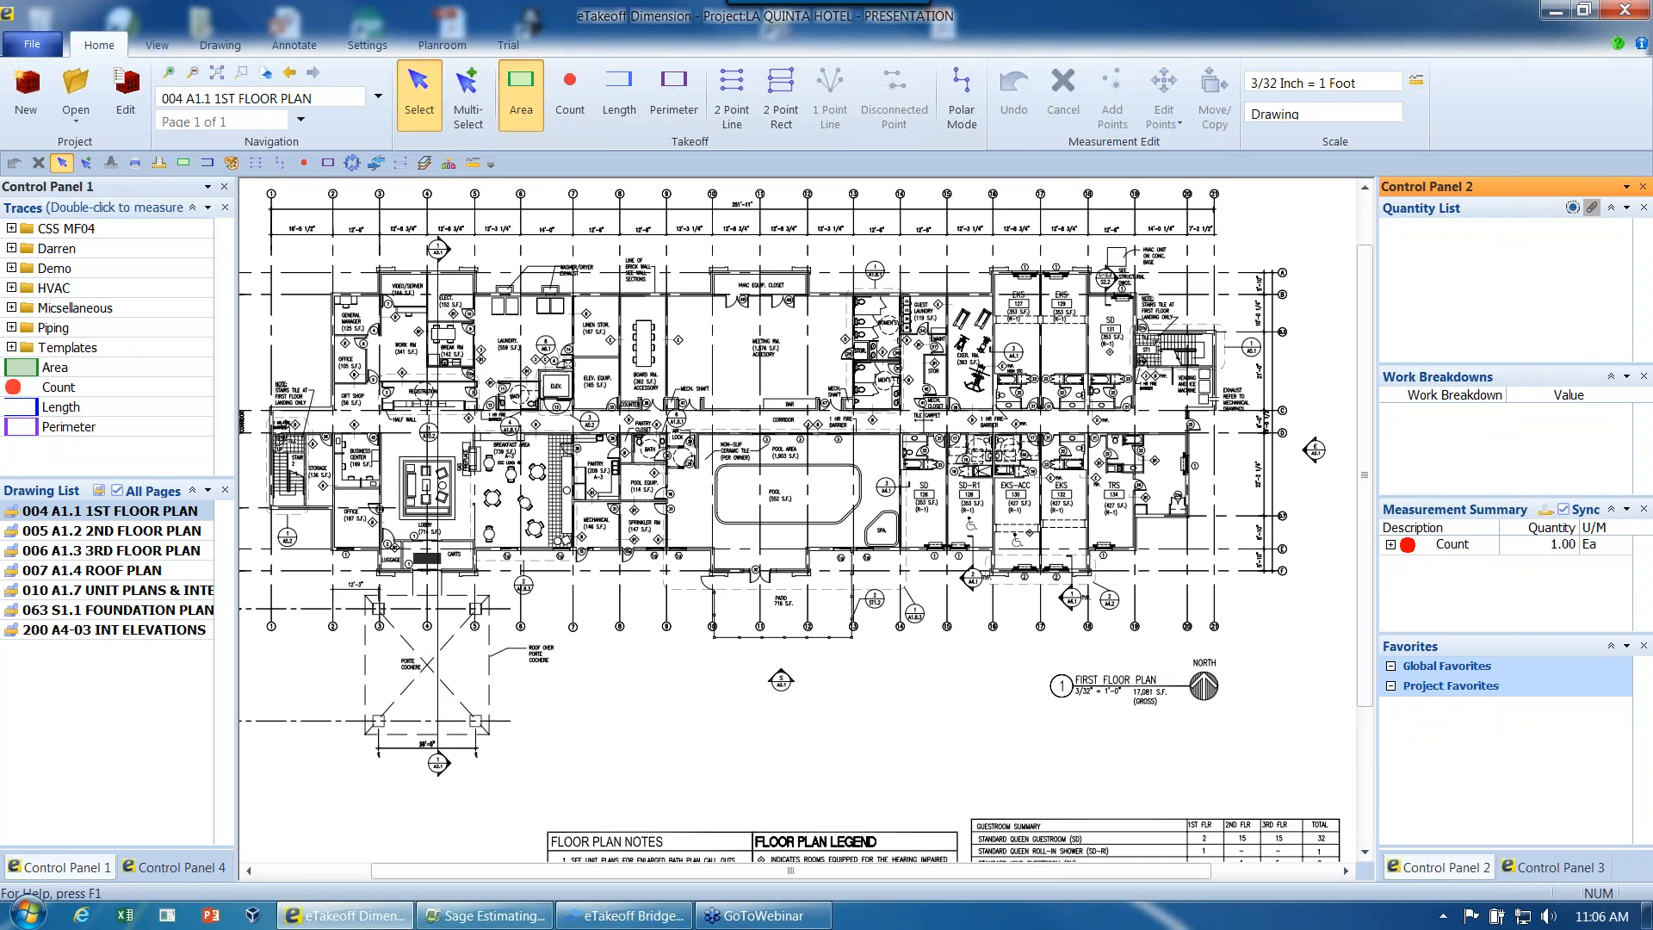
# - Outline the meeting room's westernmost bay point by point with an Area measurement
pyautogui.click(521, 95)
pyautogui.scroll(2, 740, 382)
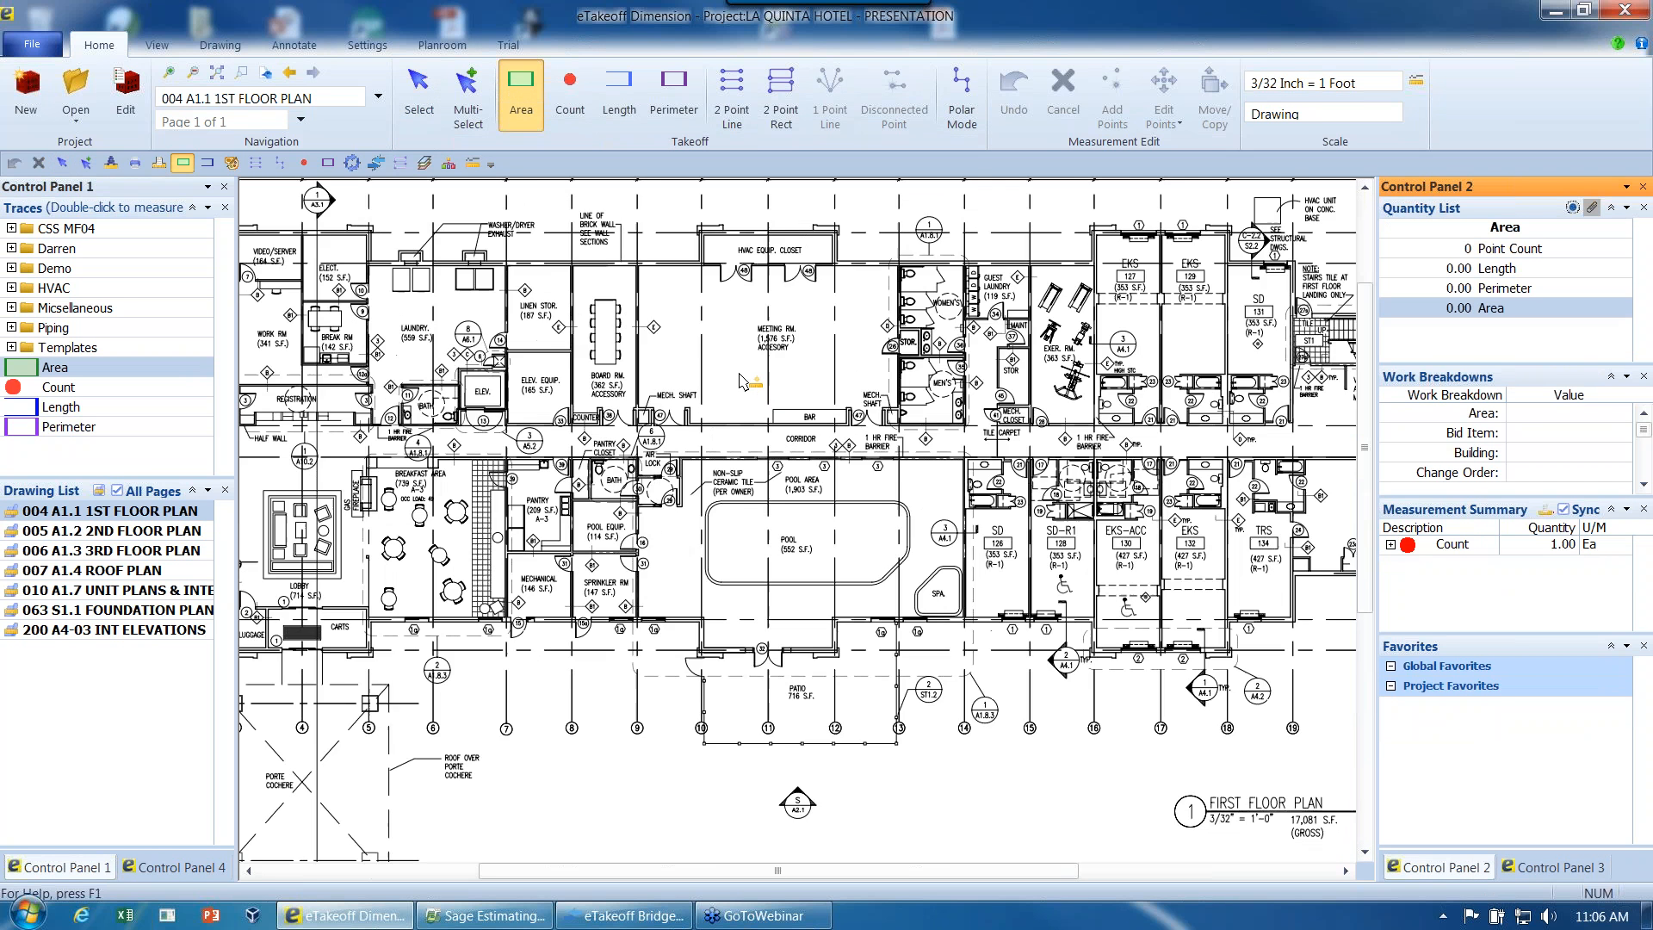
pyautogui.click(687, 222)
pyautogui.click(685, 441)
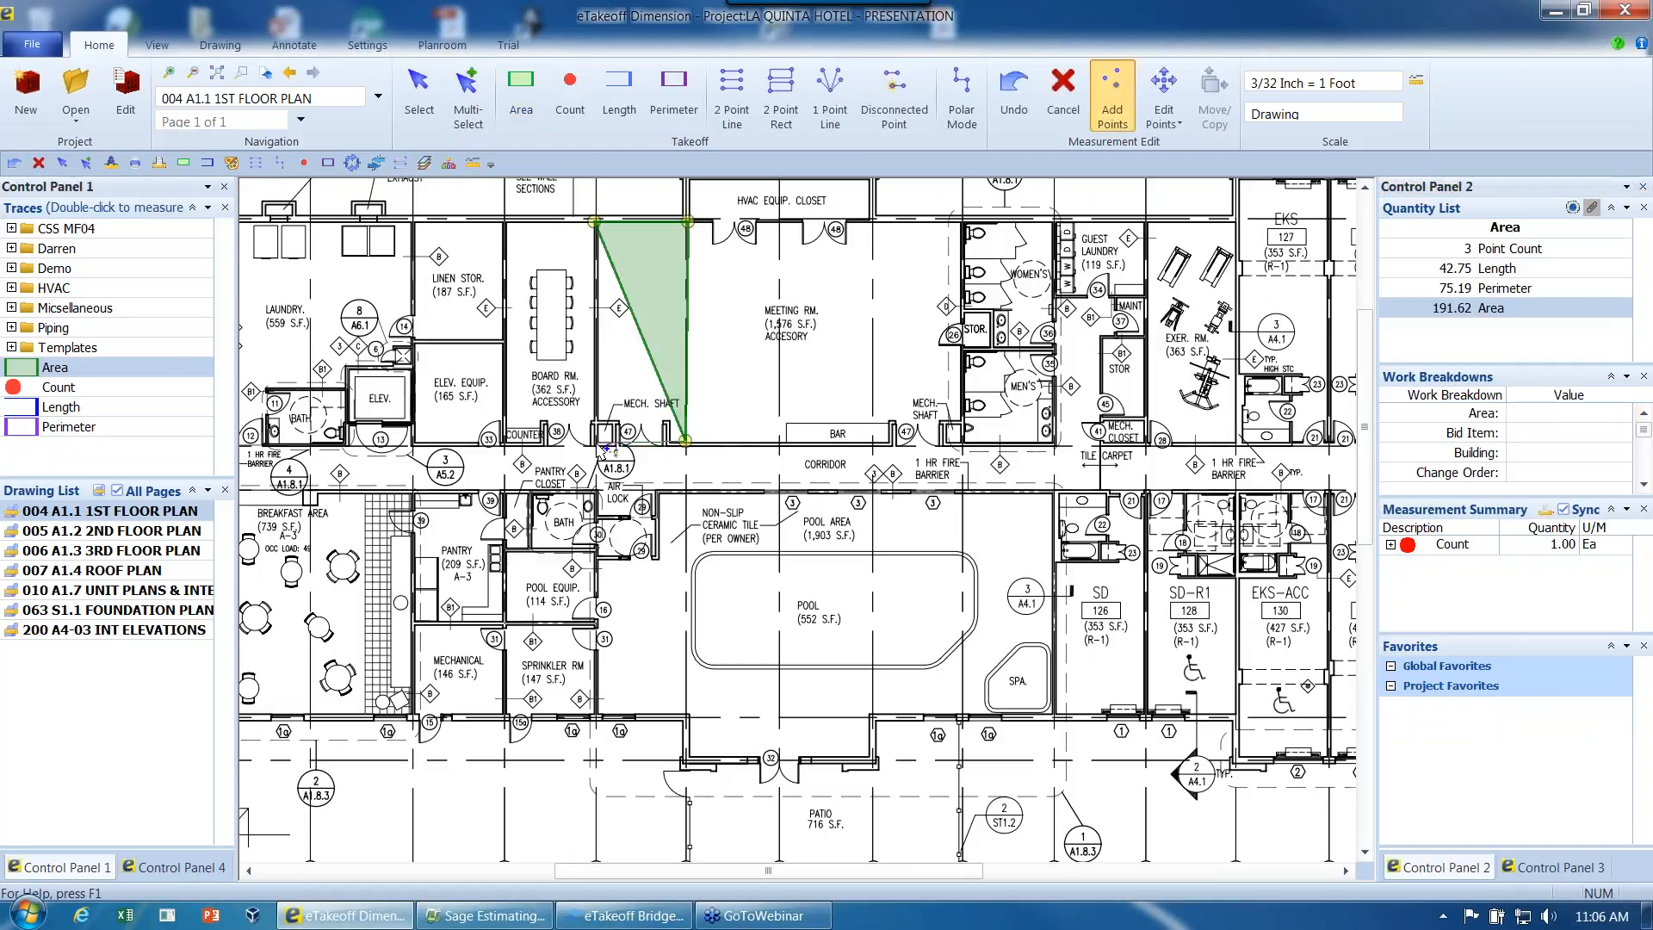
pyautogui.click(596, 441)
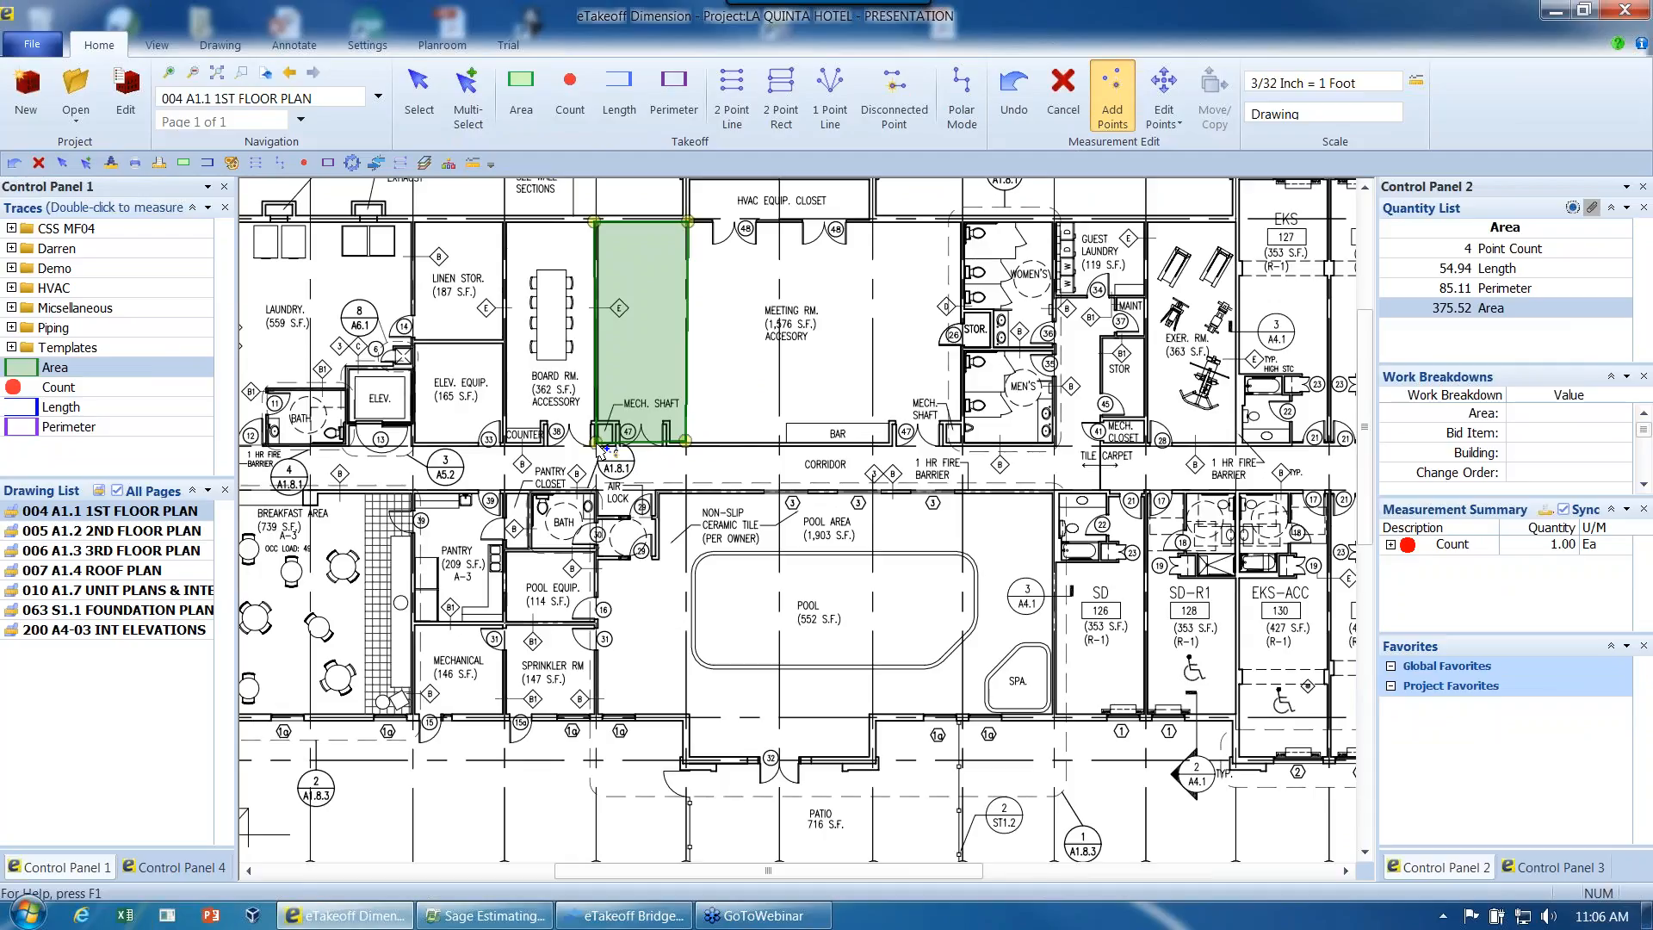
# - Add the meeting room's three remaining bays to the area as 2 Point Rect rectangles and finish the measurement
pyautogui.press('r')
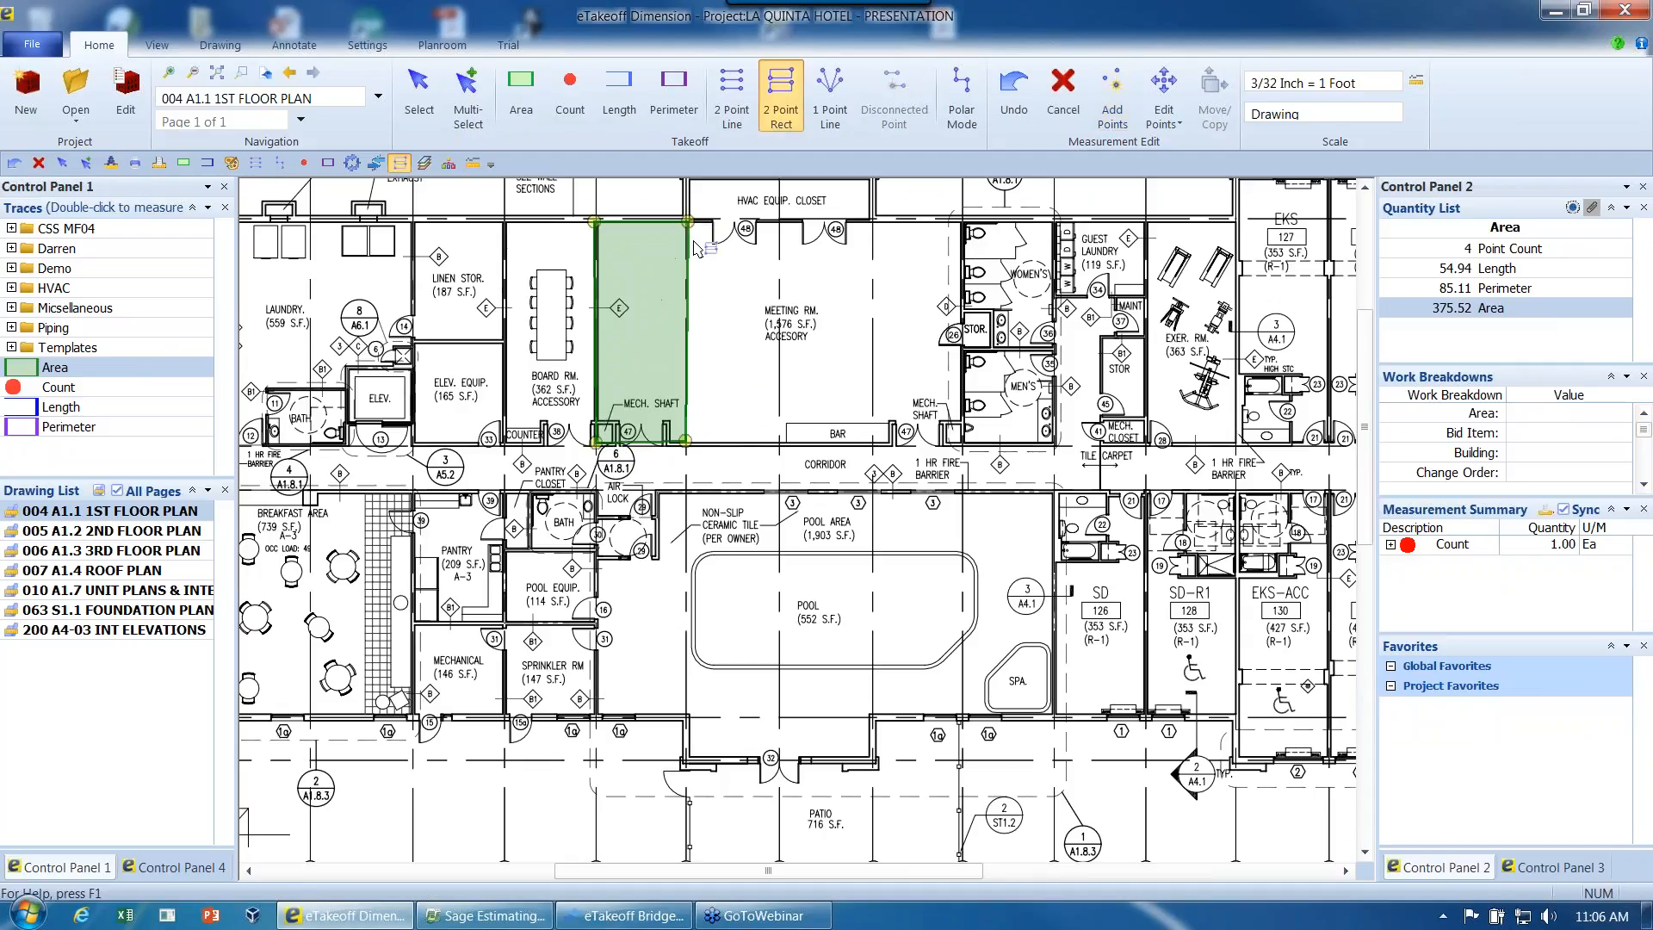
pyautogui.click(687, 223)
pyautogui.click(780, 441)
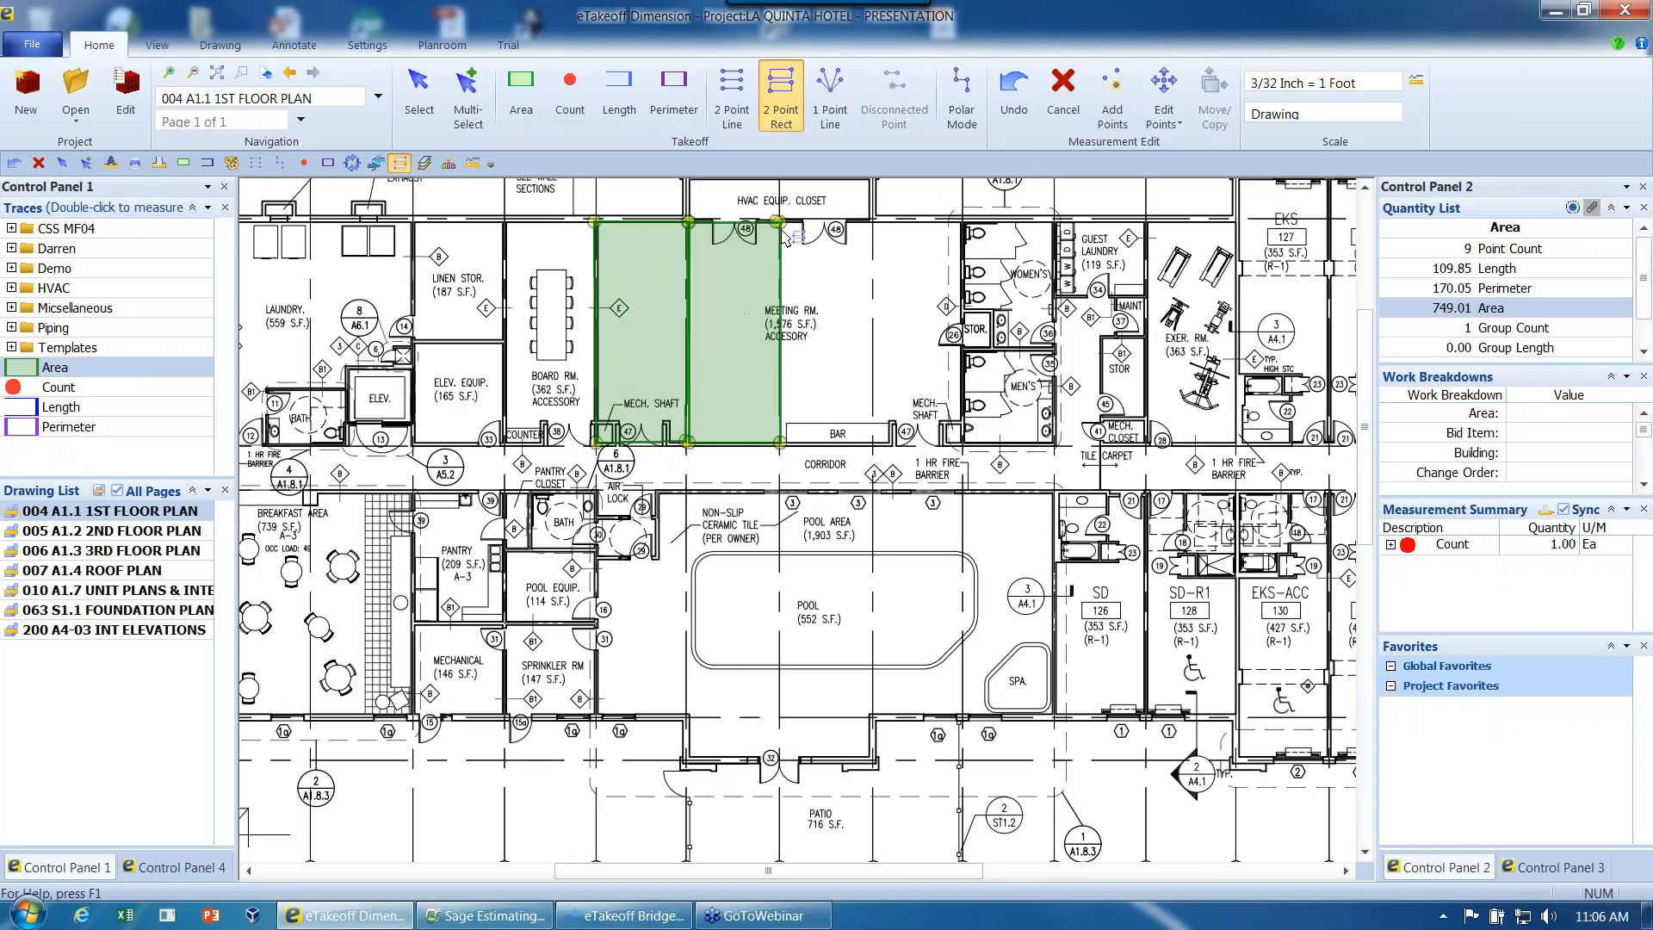
pyautogui.click(872, 442)
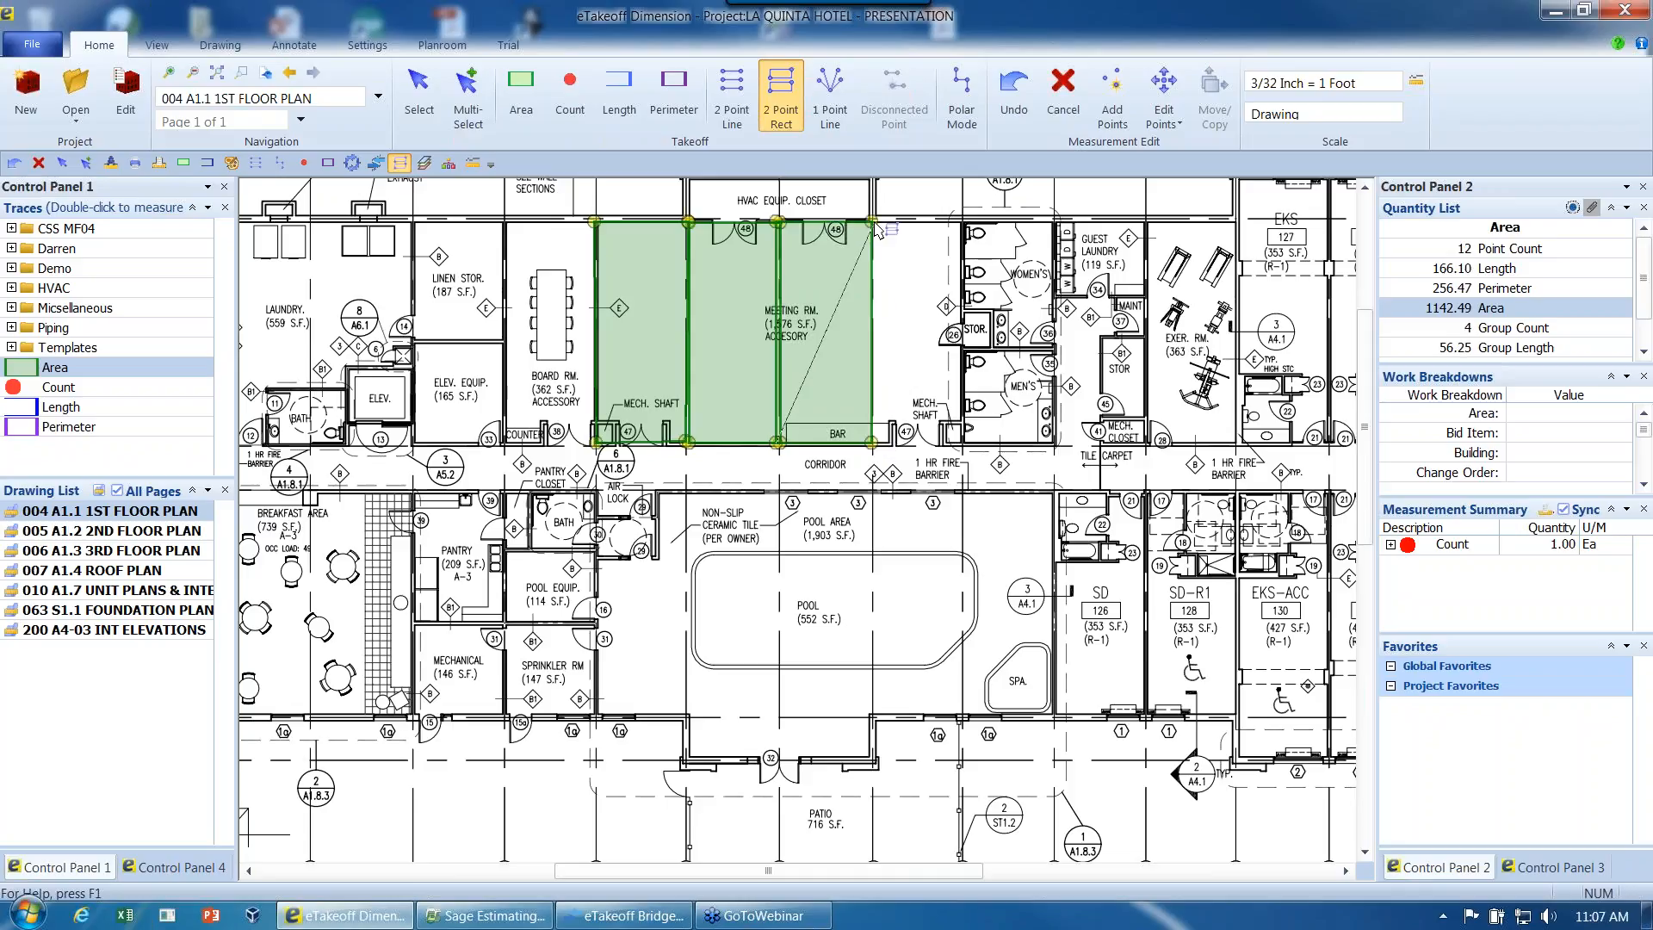
pyautogui.click(963, 446)
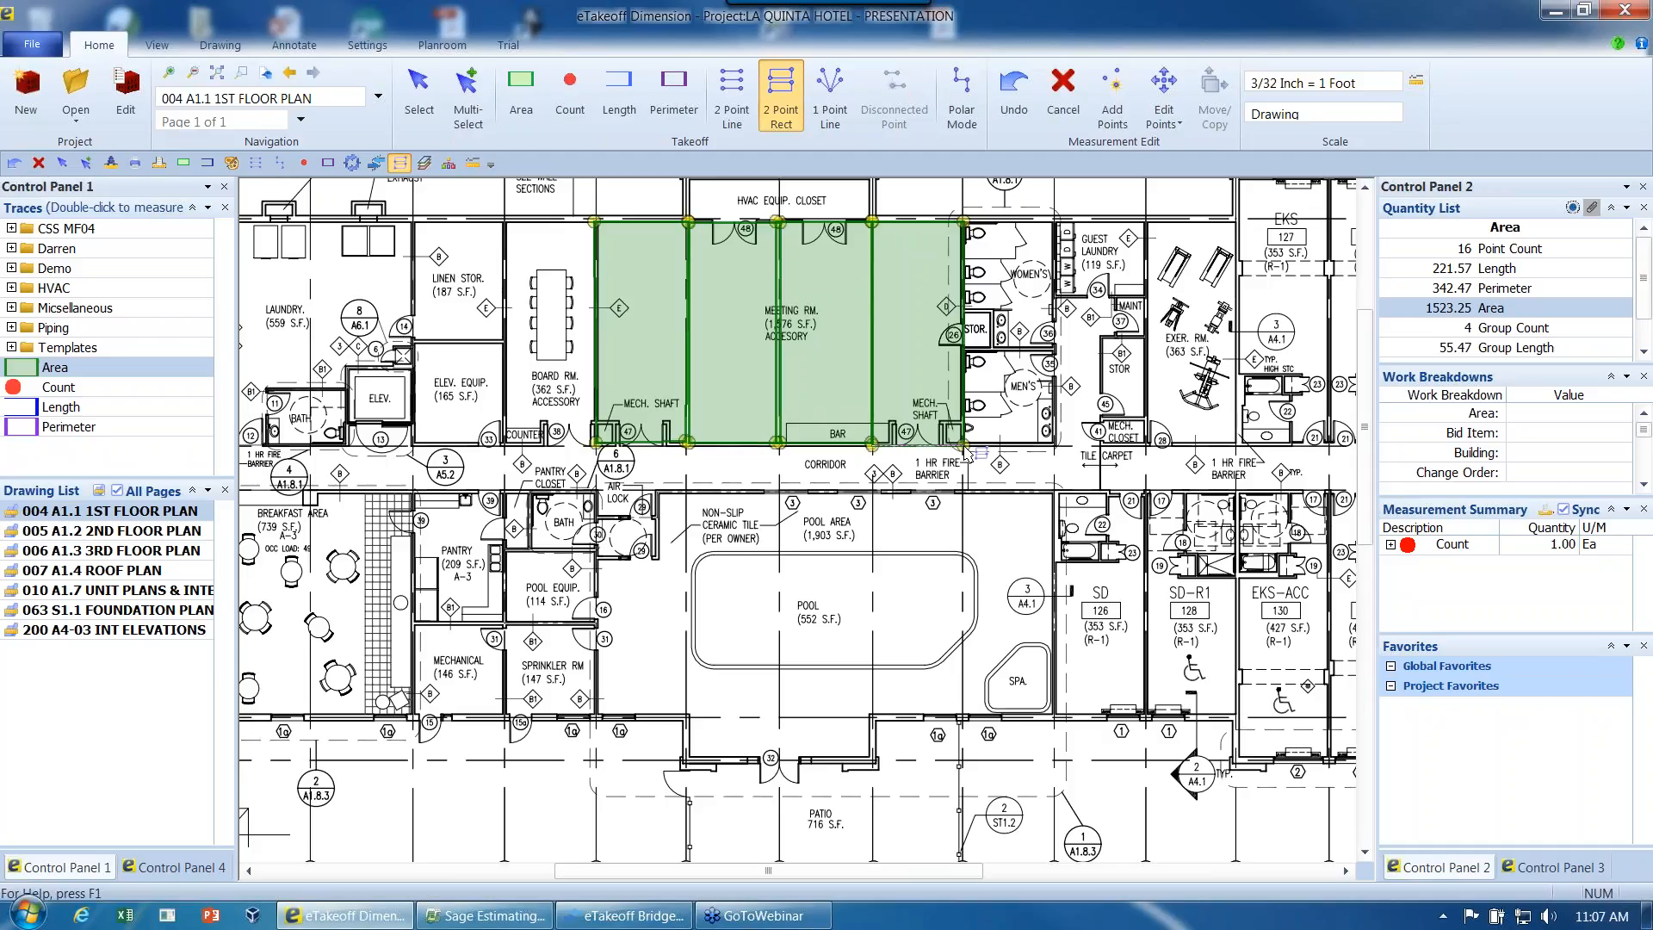
pyautogui.press('Escape')
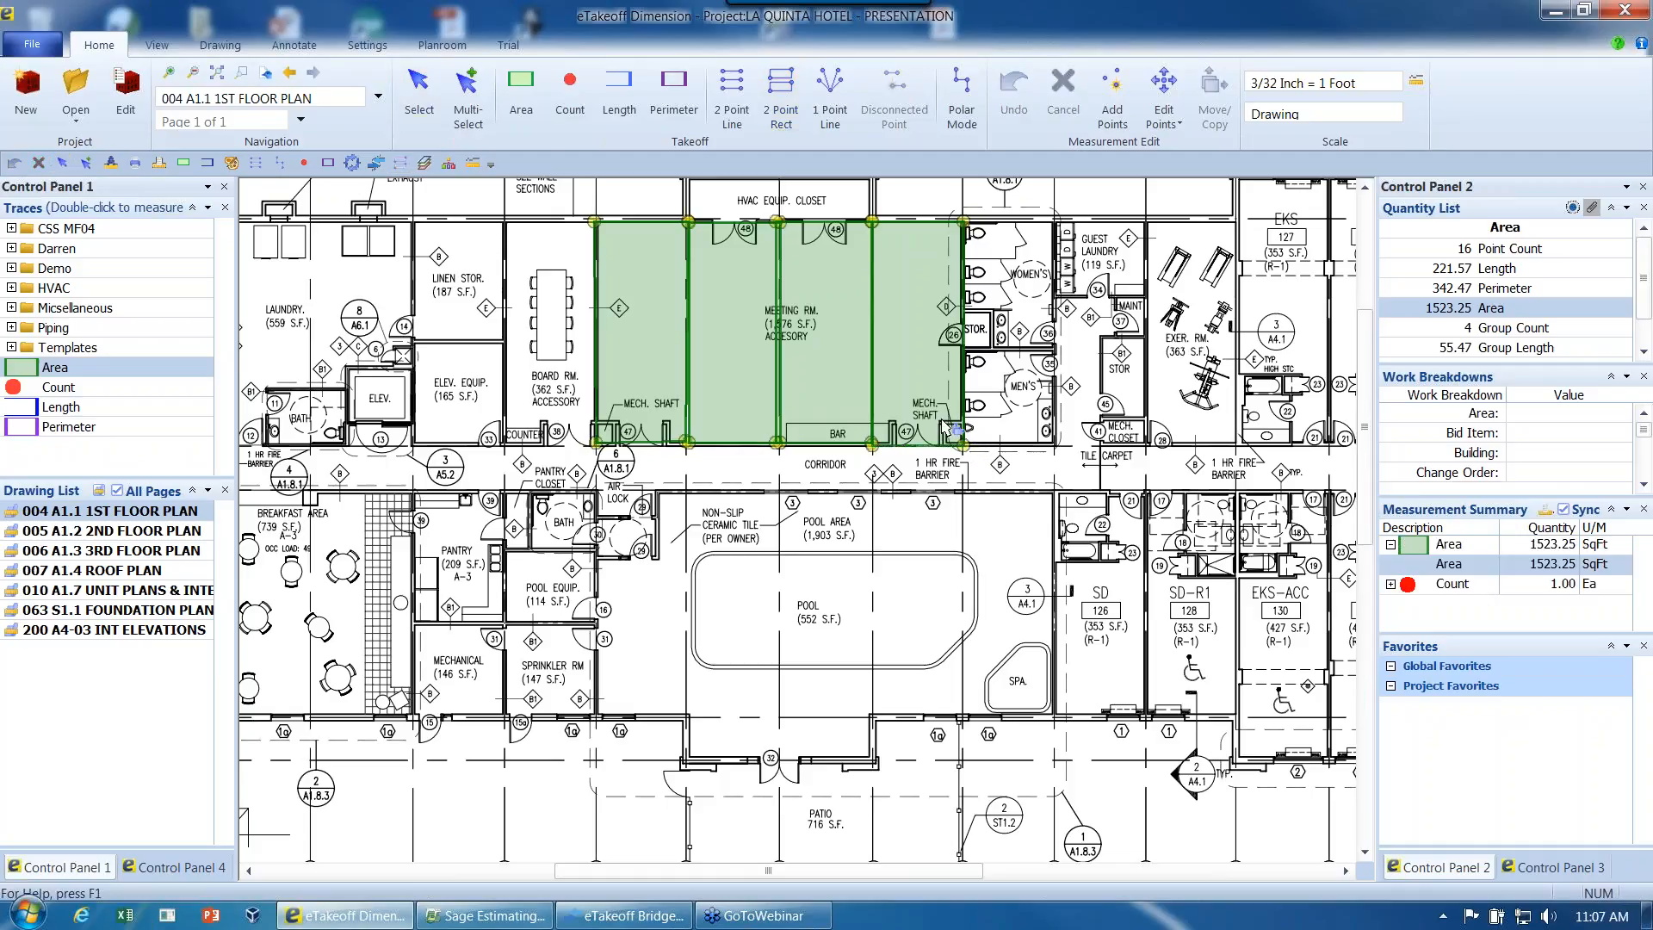
# - Copy the meeting room's area measurement onto the pool area below the corridor
pyautogui.moveTo(952, 426); pyautogui.dragTo(1042, 695)
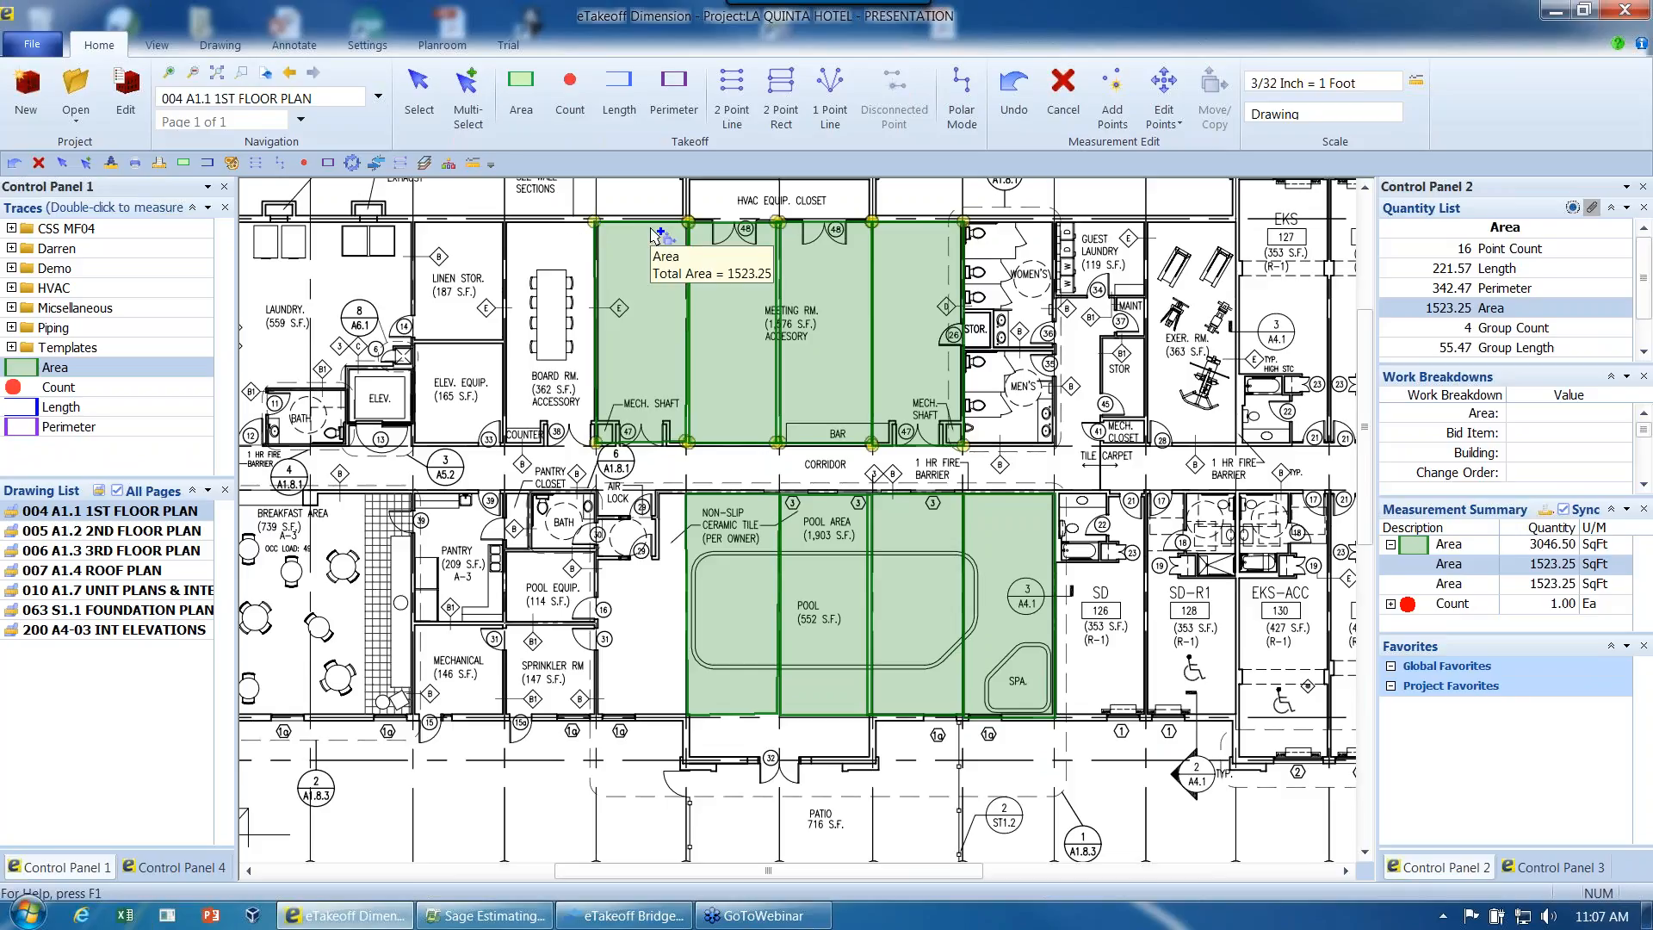
pyautogui.press('Escape')
pyautogui.press('Escape')
# - Select both area measurements over the meeting room and pool area and delete them
pyautogui.moveTo(542, 204); pyautogui.dragTo(1066, 782)
pyautogui.press('Delete')
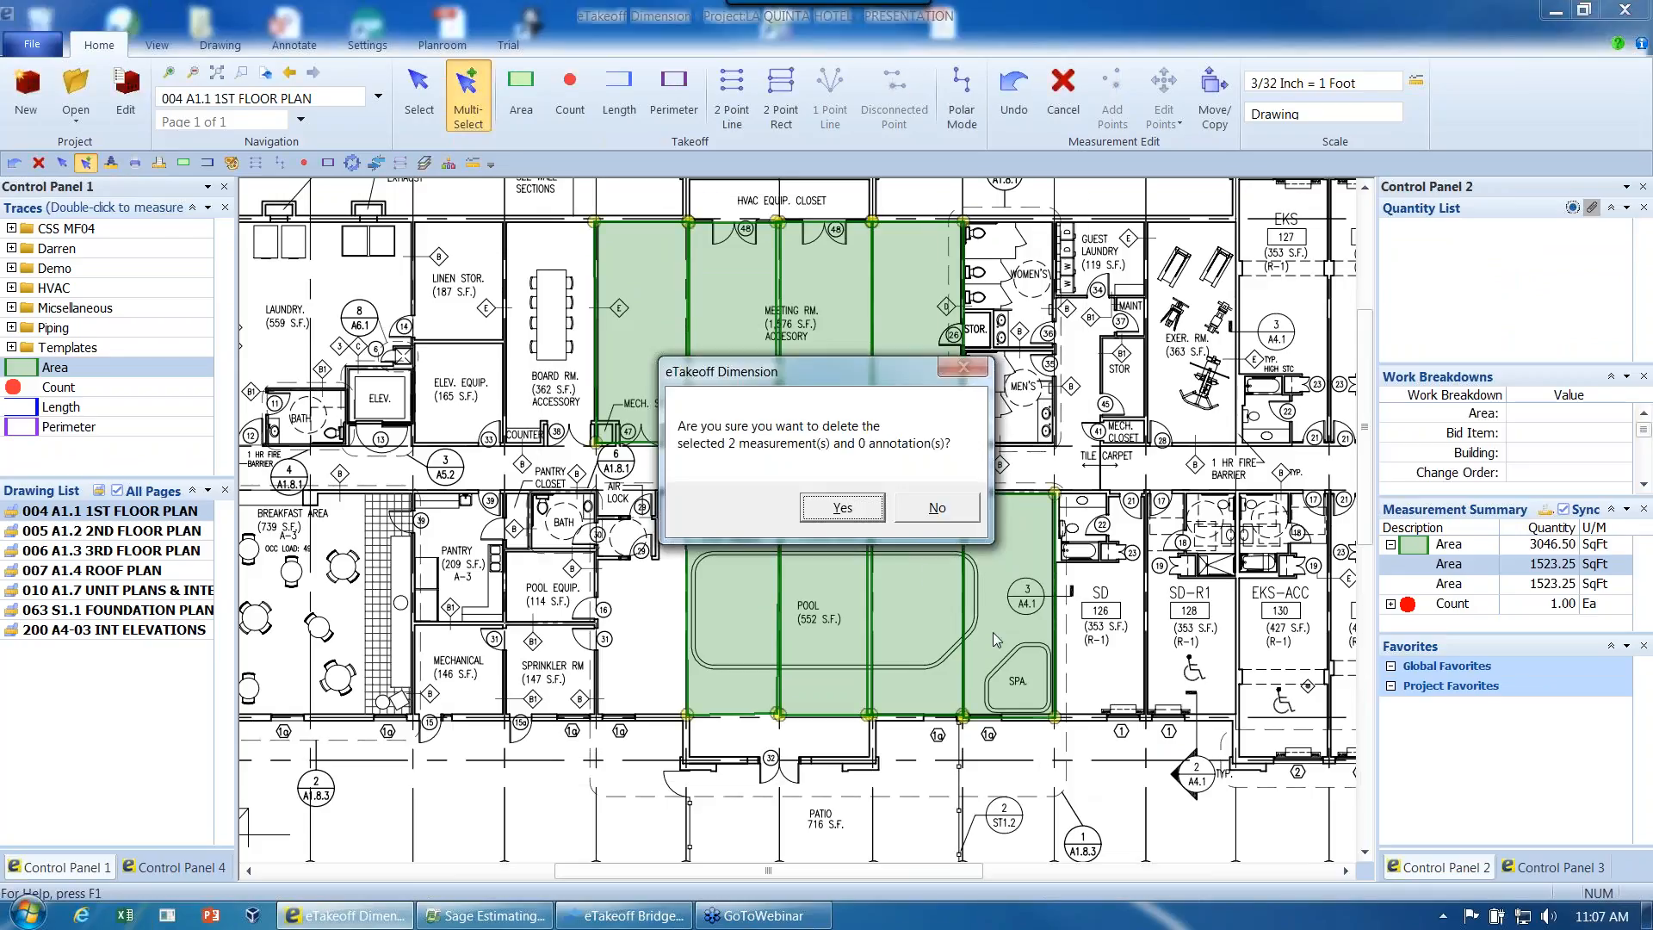
pyautogui.click(868, 515)
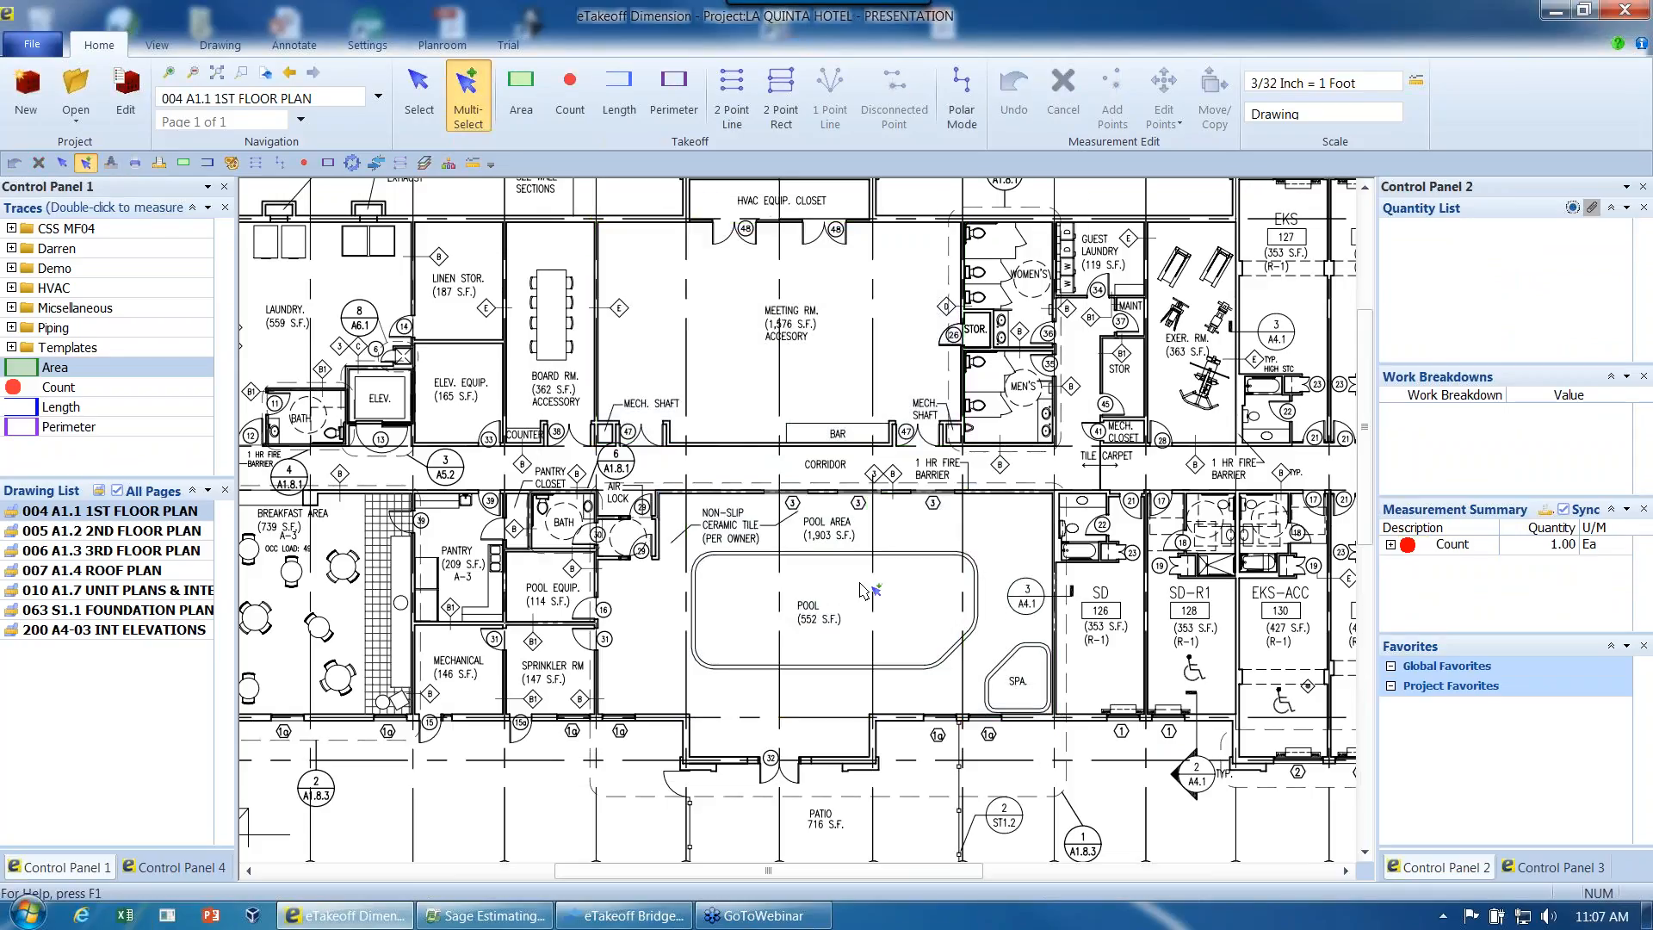
# - Start an Area measurement of the pool area along its north, east and southeast walls, stopping at the entrance bay's inner corner
pyautogui.scroll(1, 864, 591)
pyautogui.scroll(4, 861, 591)
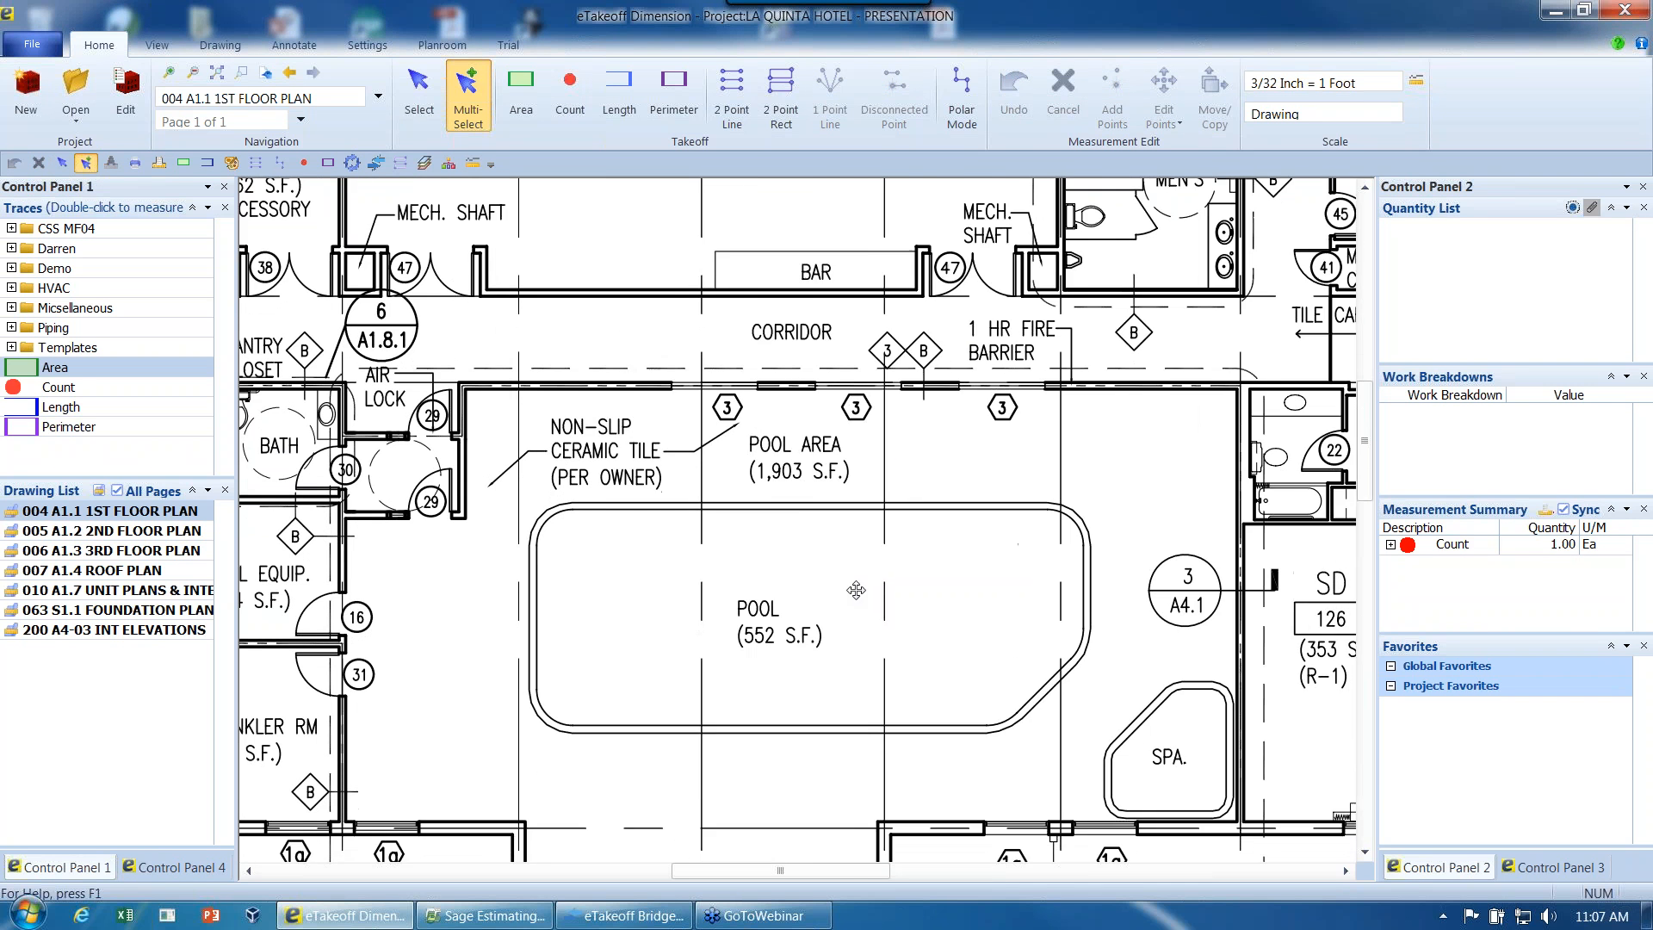
pyautogui.moveTo(849, 491); pyautogui.dragTo(834, 491, button='middle')
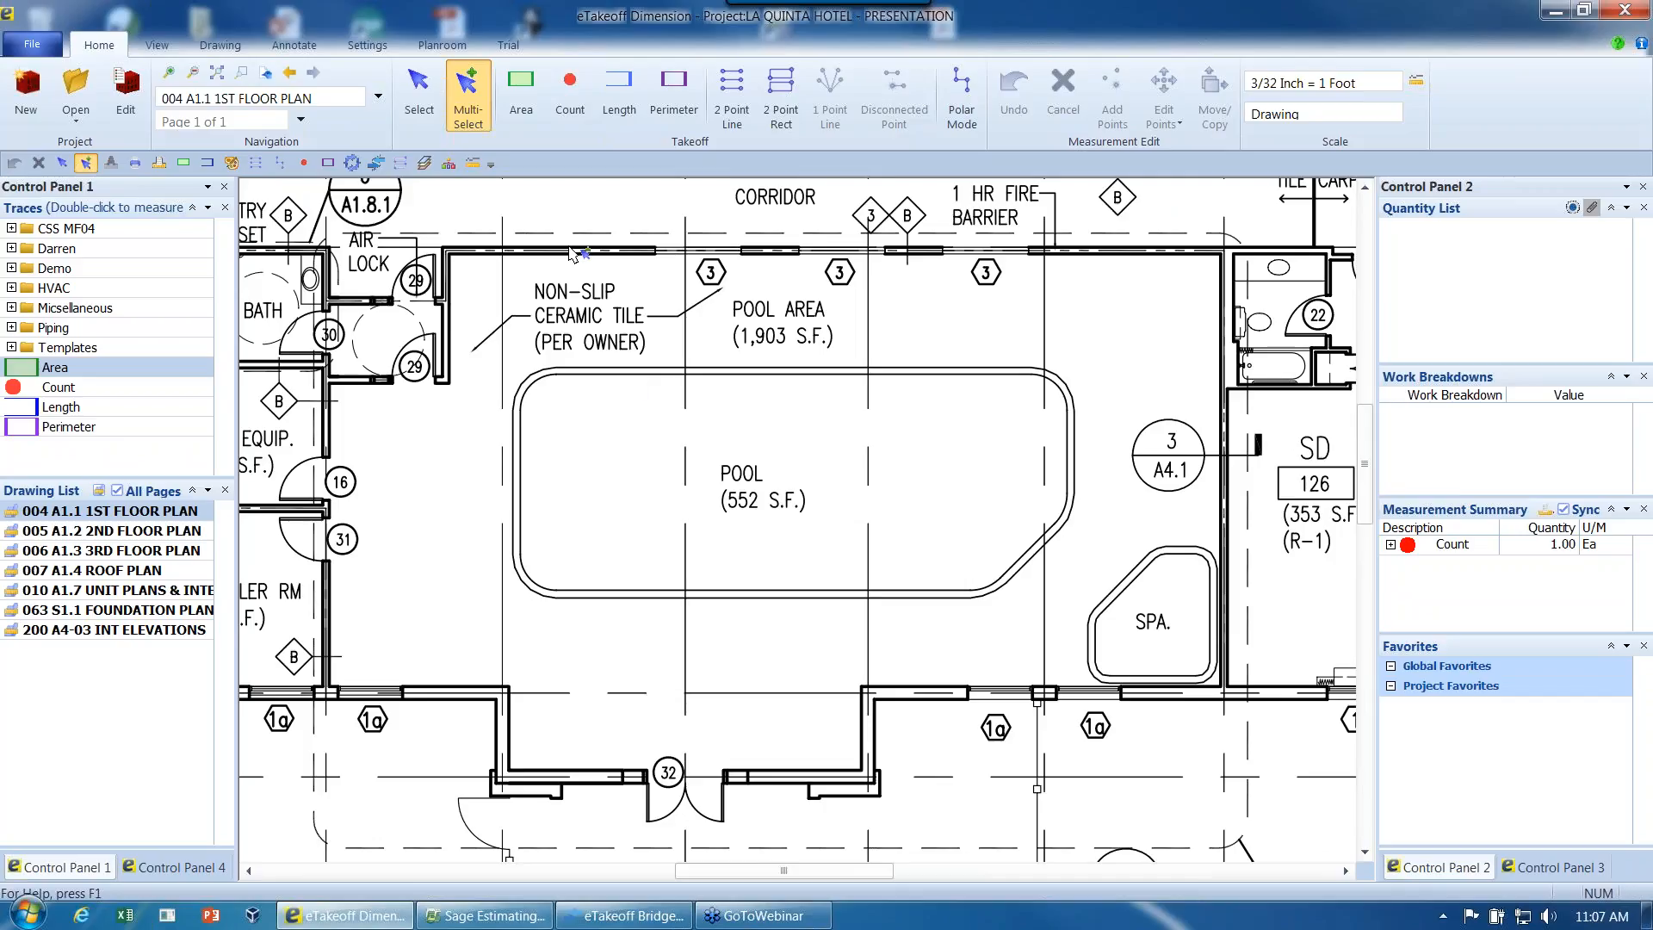
pyautogui.click(522, 93)
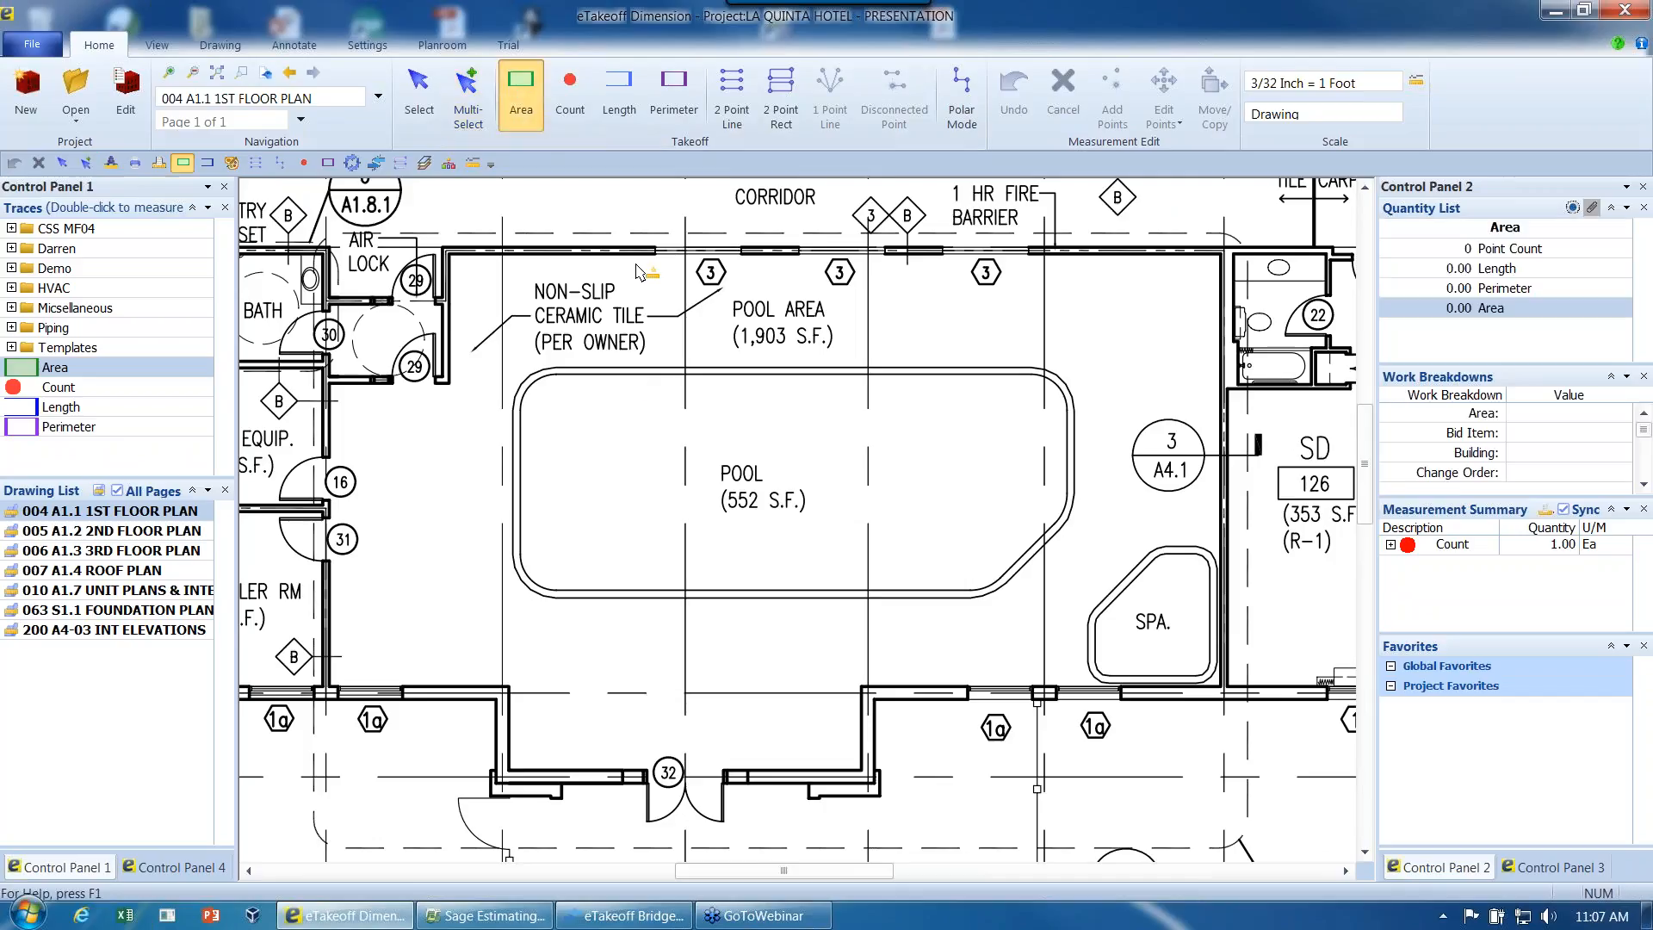
pyautogui.click(449, 254)
pyautogui.click(1218, 256)
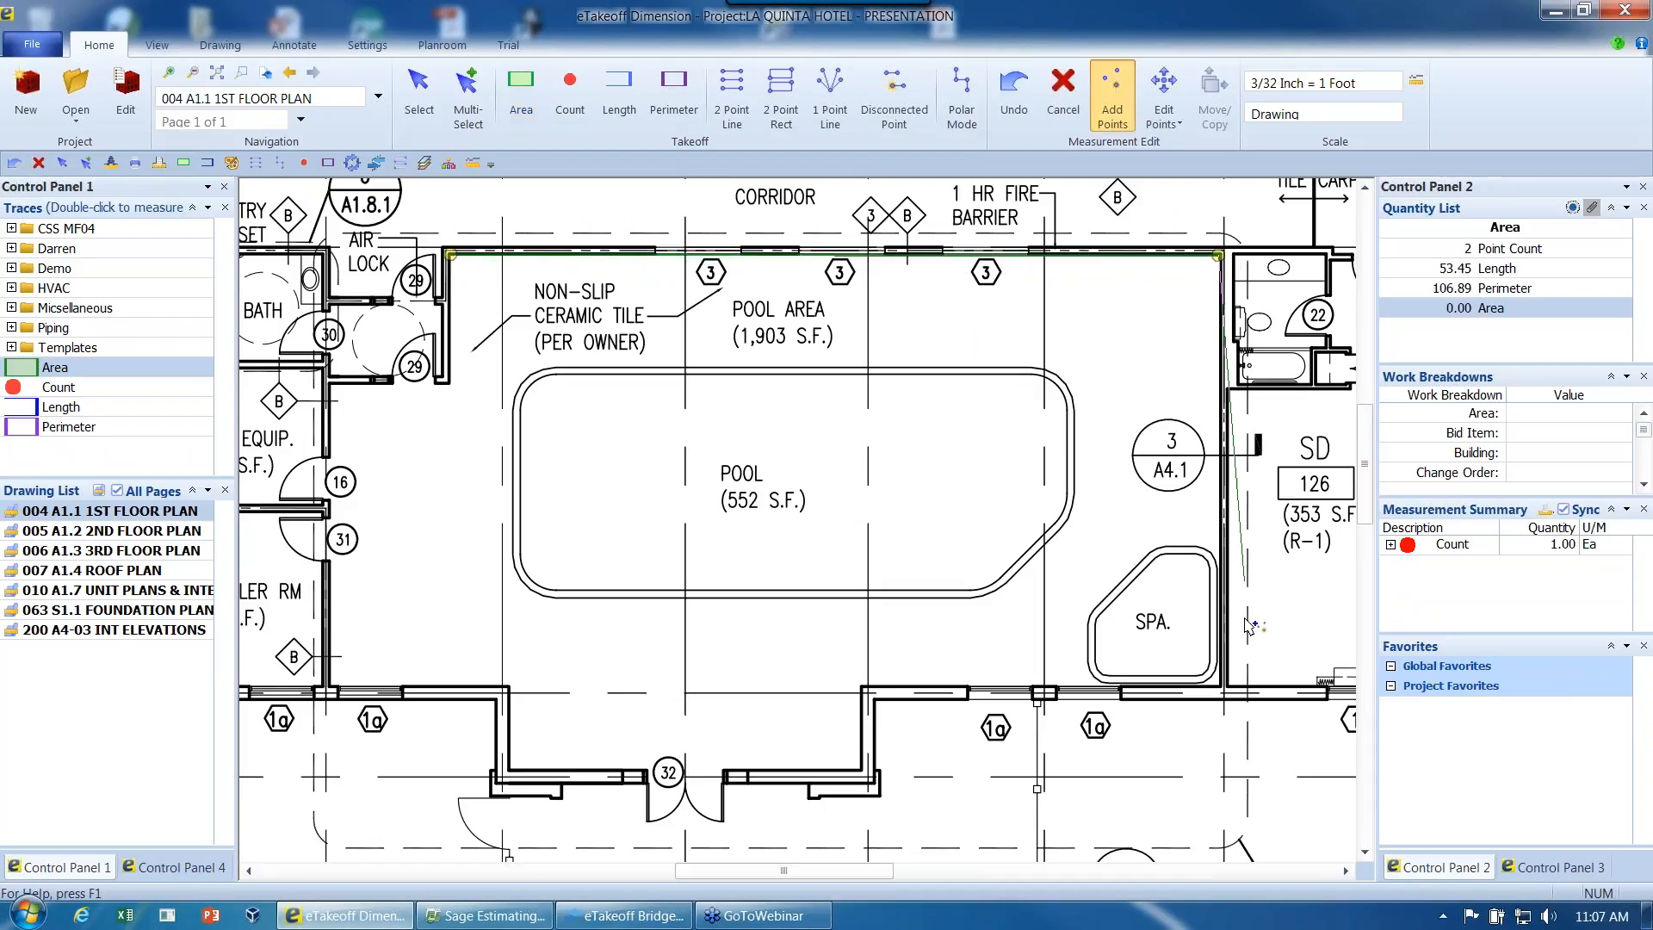
pyautogui.click(1217, 686)
pyautogui.click(860, 683)
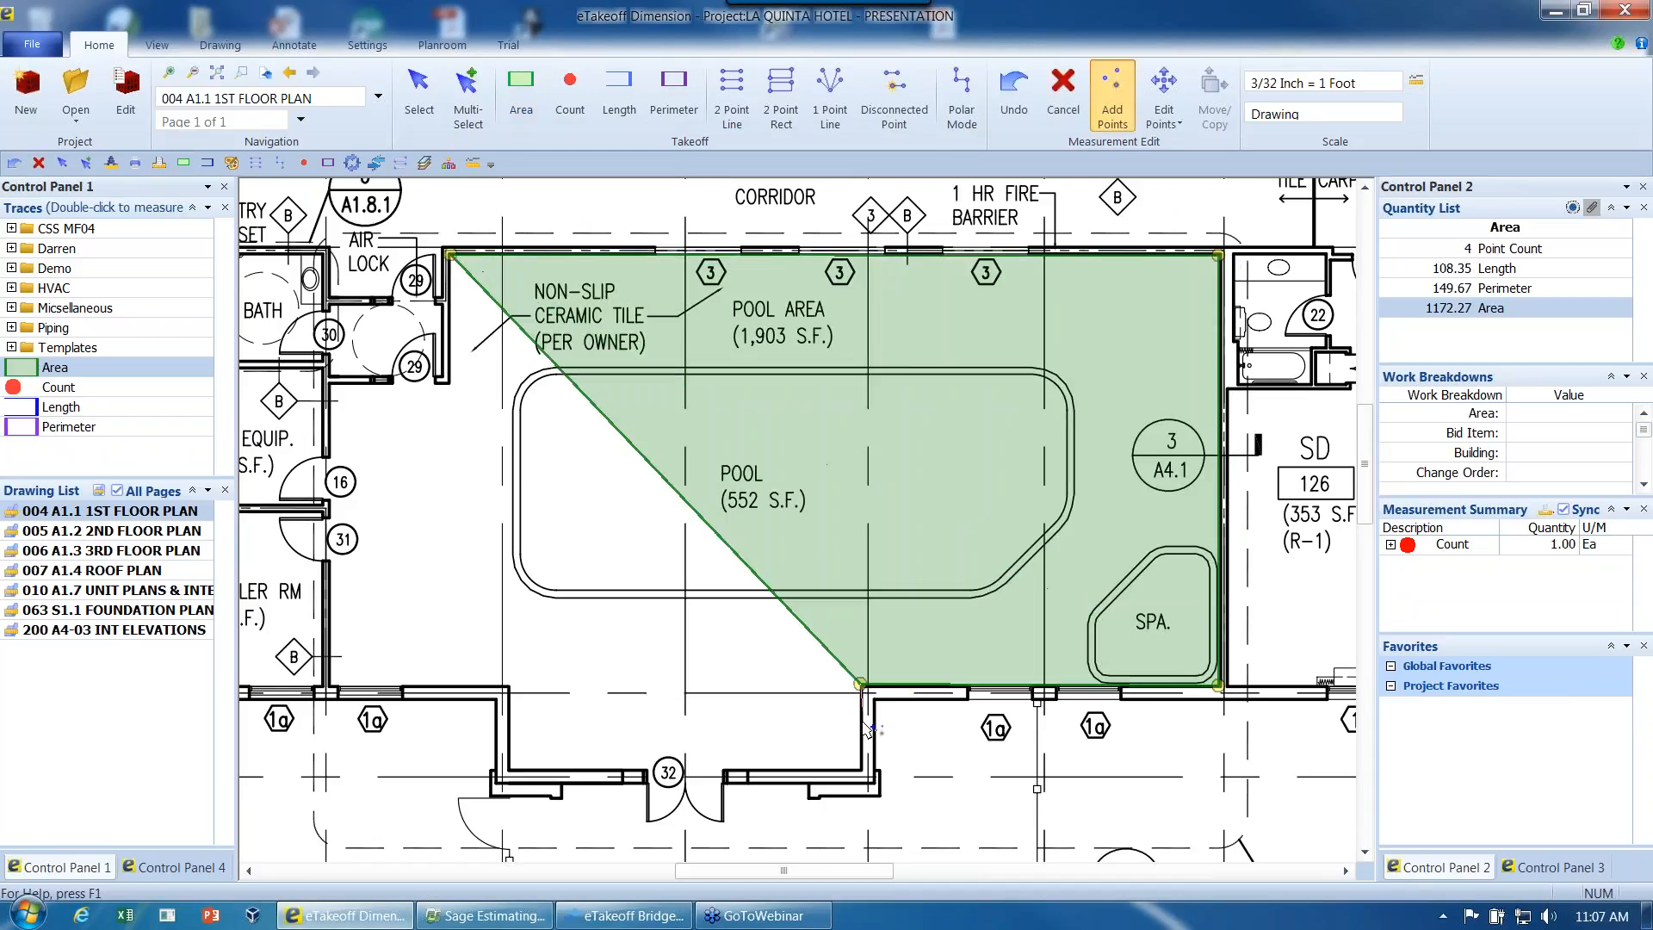
# - Continue the area outline around the pool area's entrance bay, along the west wall and around the air lock corner
pyautogui.click(860, 766)
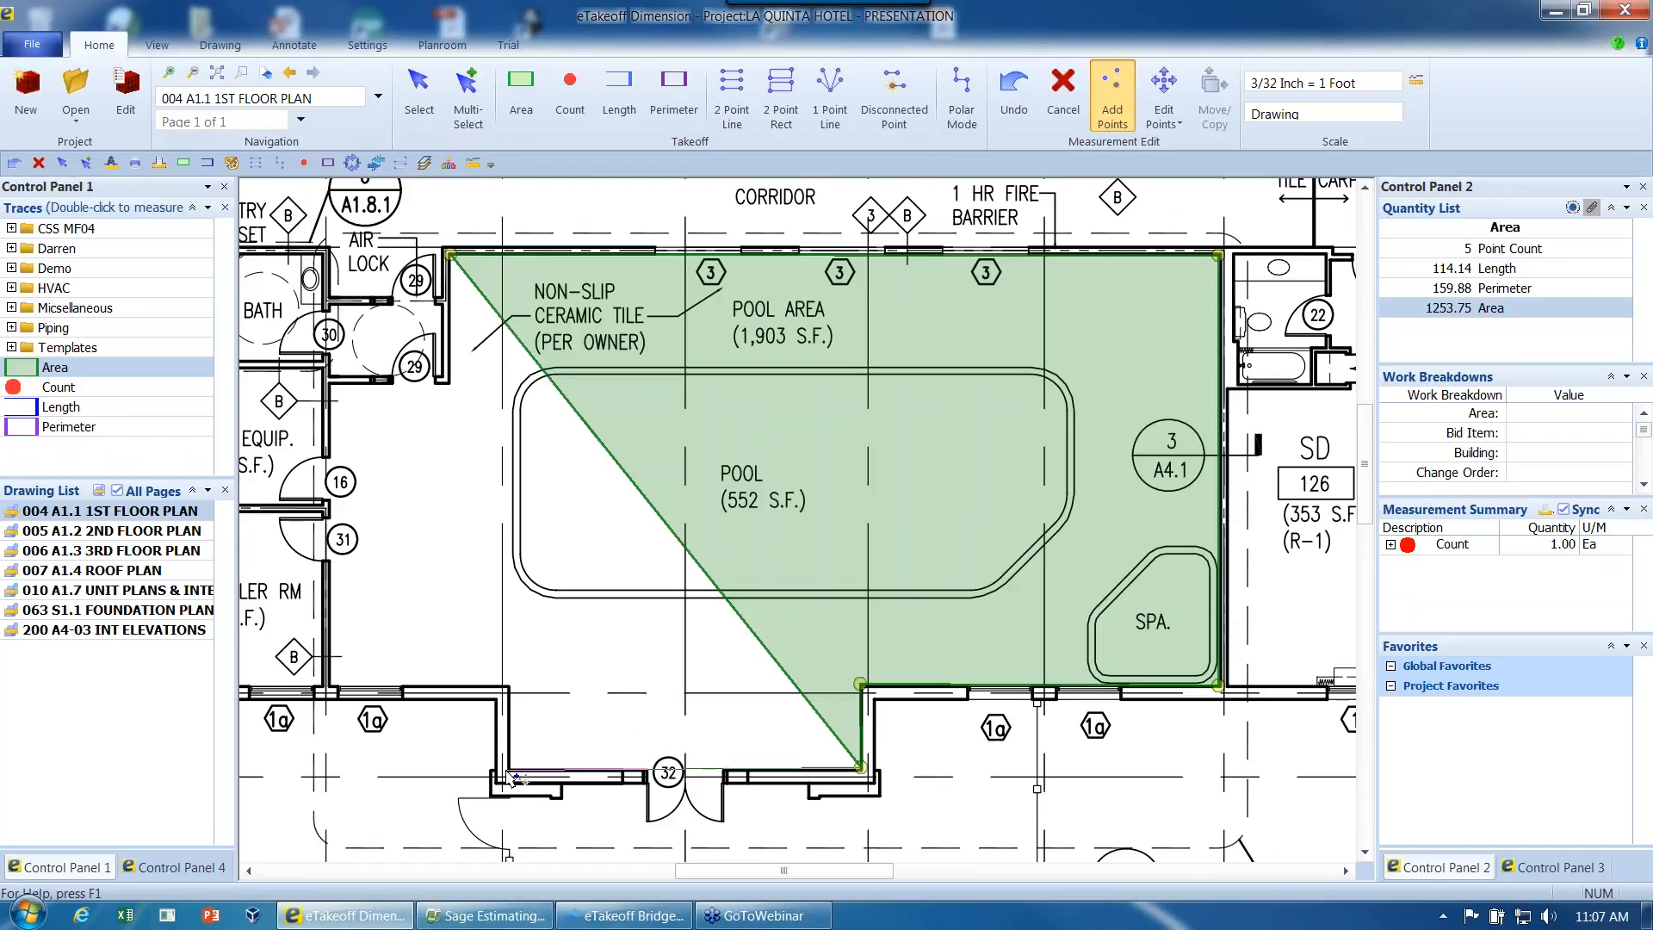
pyautogui.click(506, 768)
pyautogui.click(509, 688)
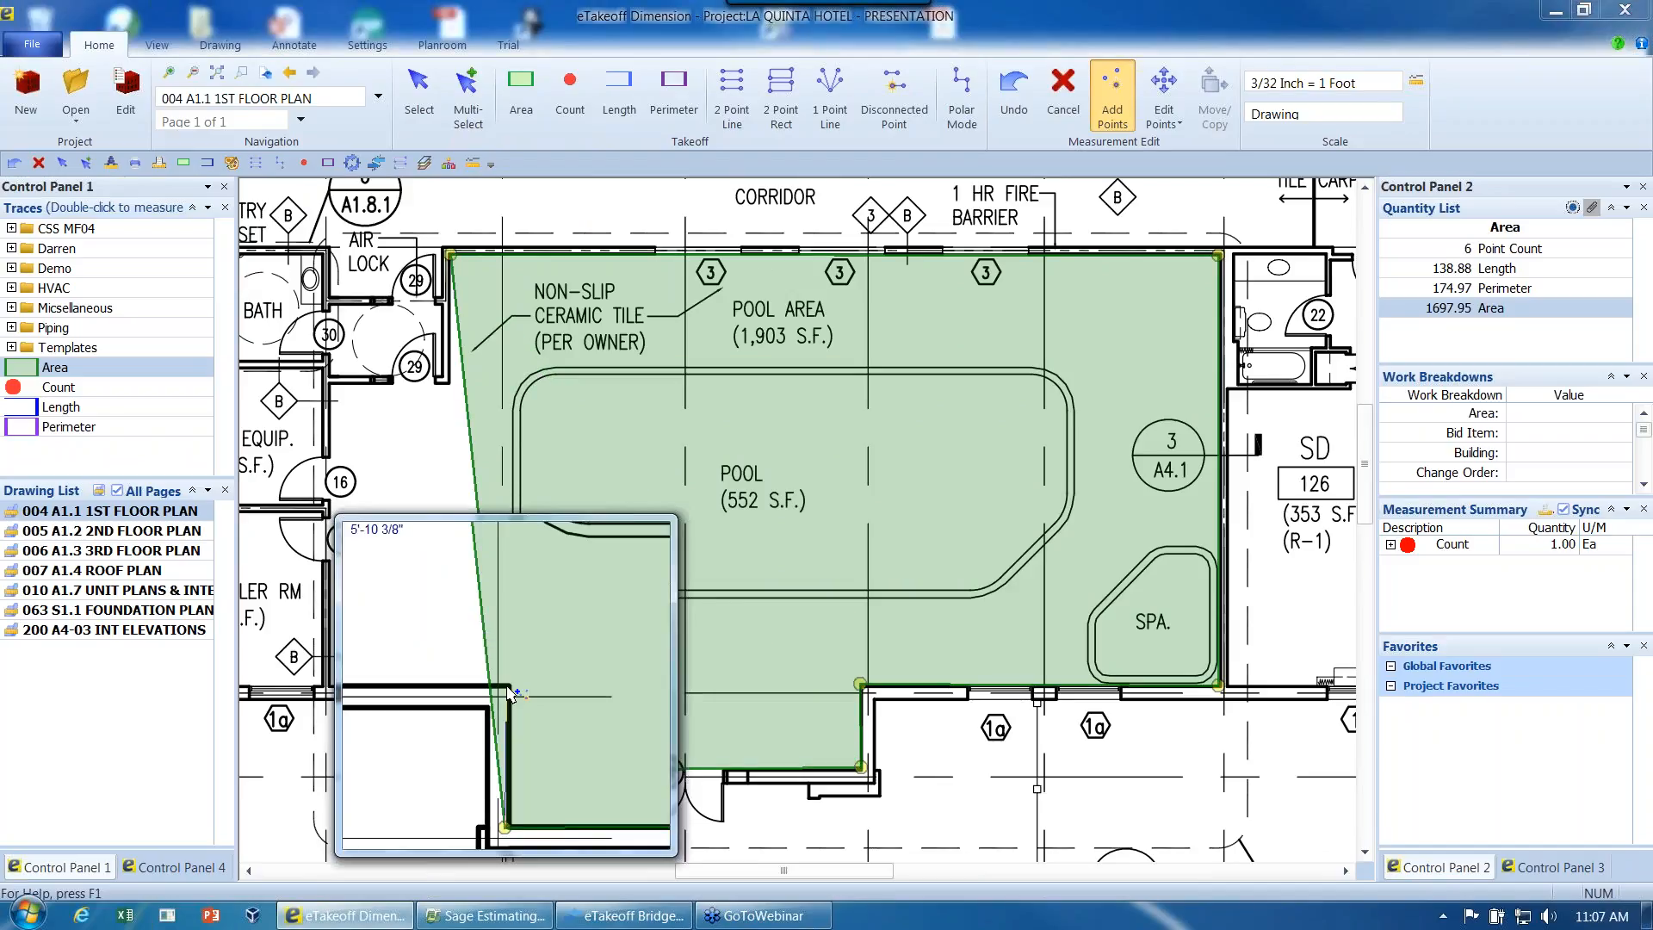
pyautogui.click(334, 686)
pyautogui.click(331, 379)
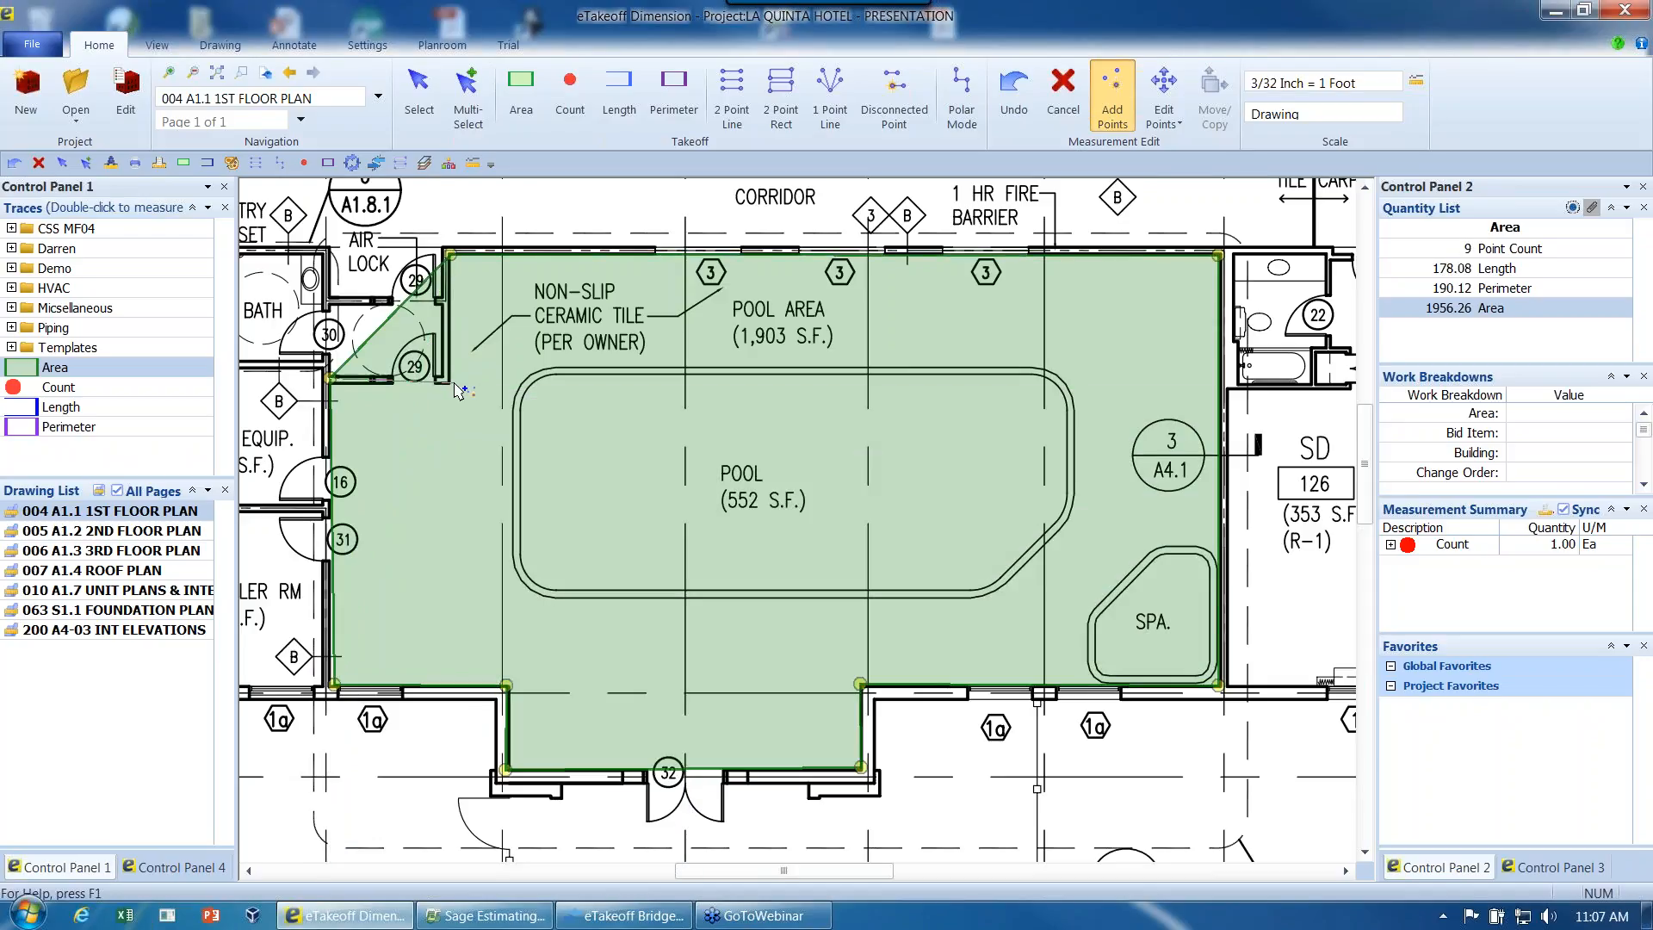
pyautogui.click(448, 382)
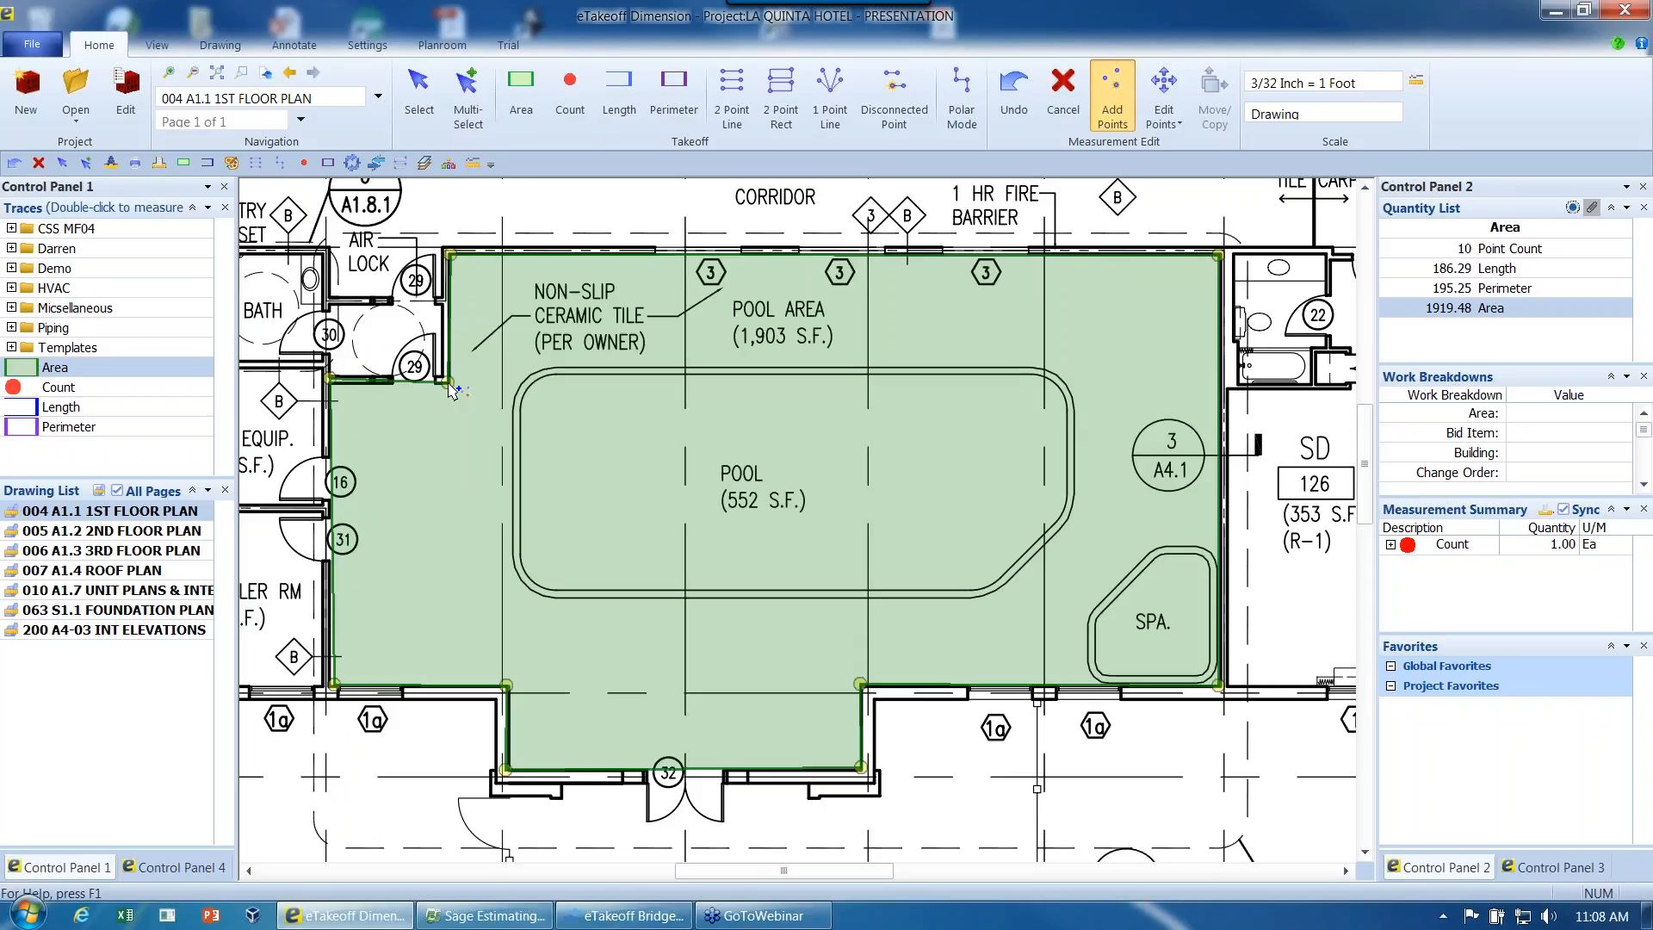
# - Start a disconnected group in the area and trace the pool's north and west edges, with arcs at both western corners
pyautogui.press('d')
pyautogui.click(1031, 376)
pyautogui.click(559, 376)
pyautogui.click(532, 384)
pyautogui.click(522, 407)
pyautogui.press('a')
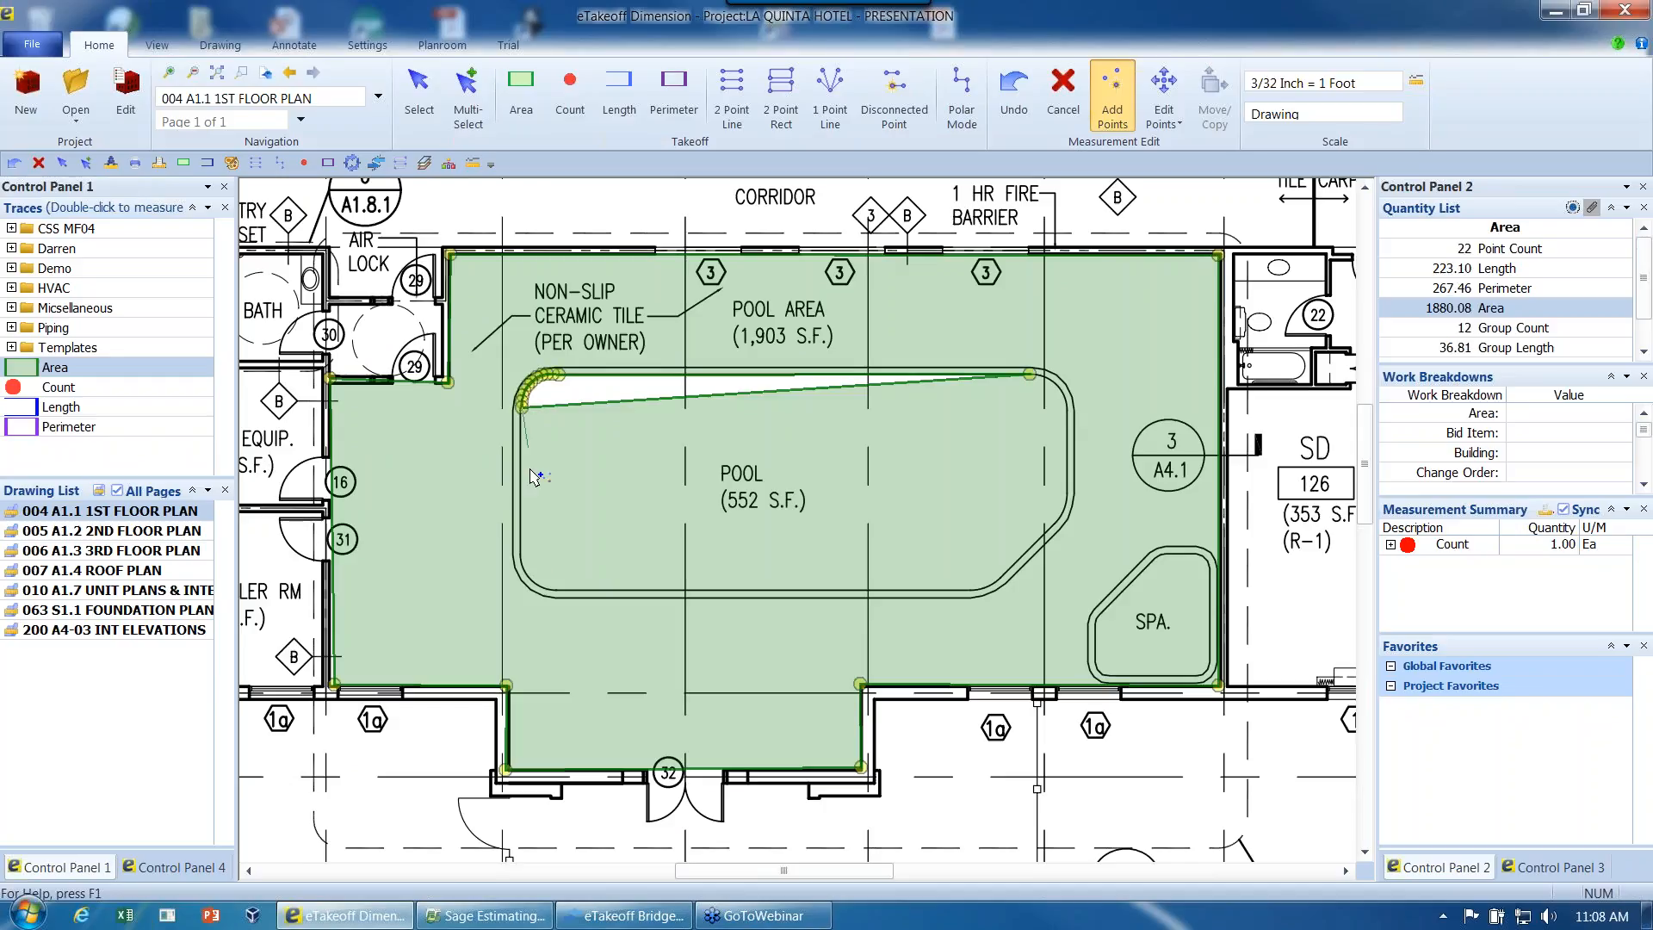
pyautogui.click(522, 560)
pyautogui.click(530, 571)
pyautogui.click(546, 586)
pyautogui.press('a')
# - Trace the pool's south, diagonal and east edges with arcs at the remaining corners, closing the cutout and finishing the measurement
pyautogui.click(964, 590)
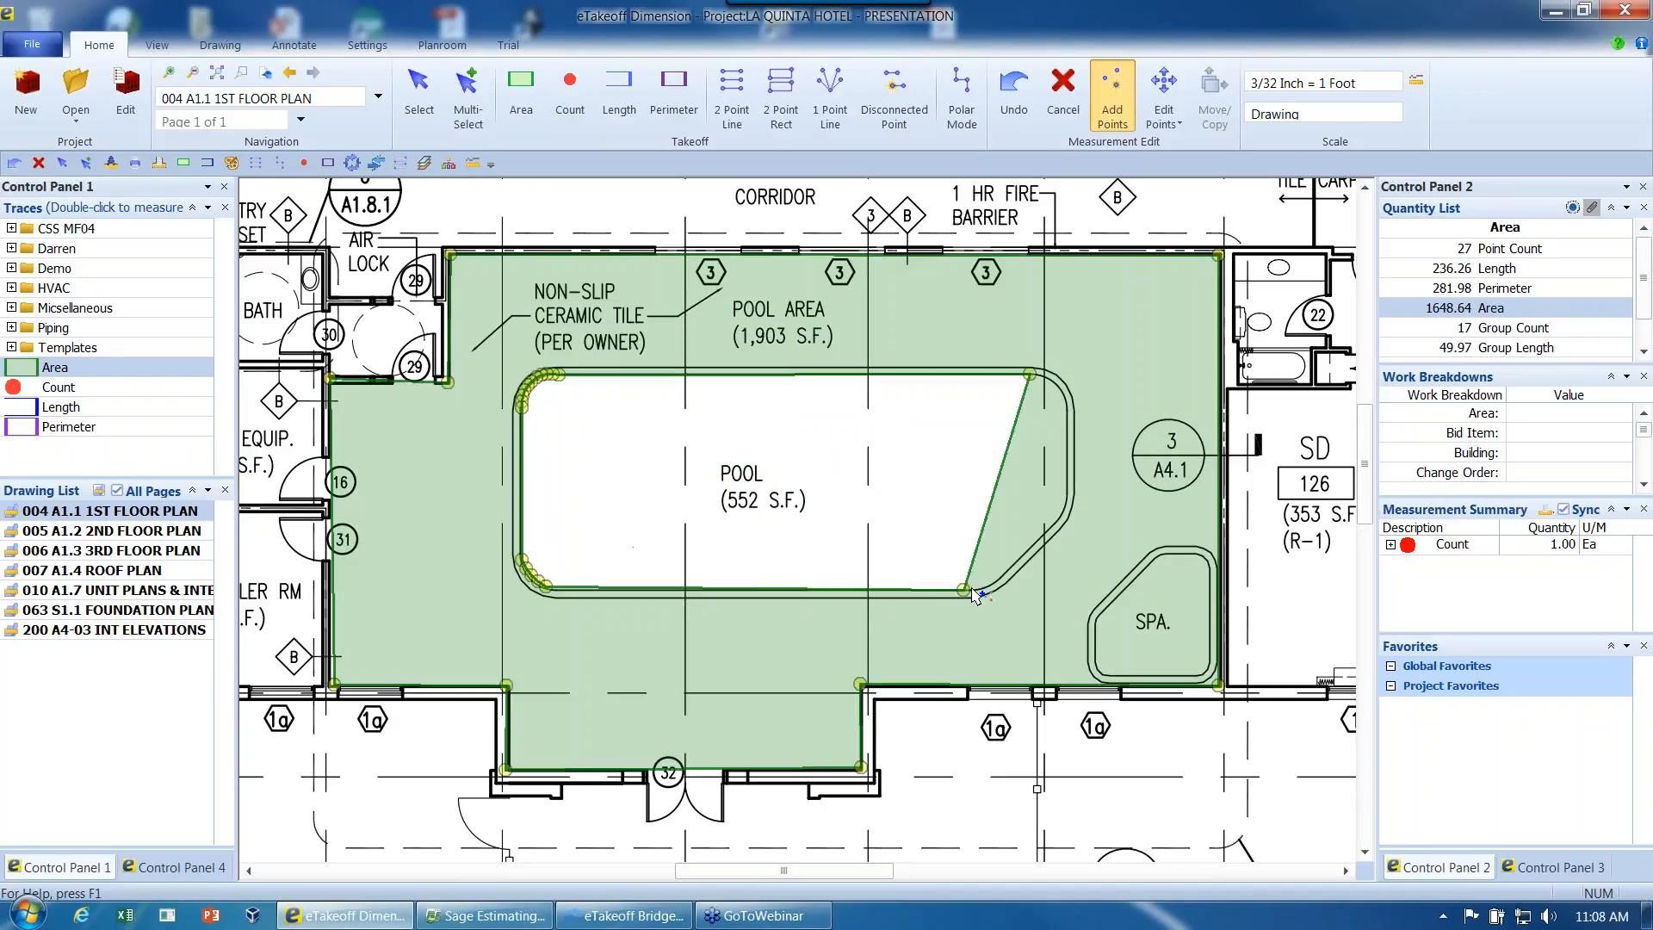
pyautogui.click(985, 587)
pyautogui.click(999, 579)
pyautogui.press('a')
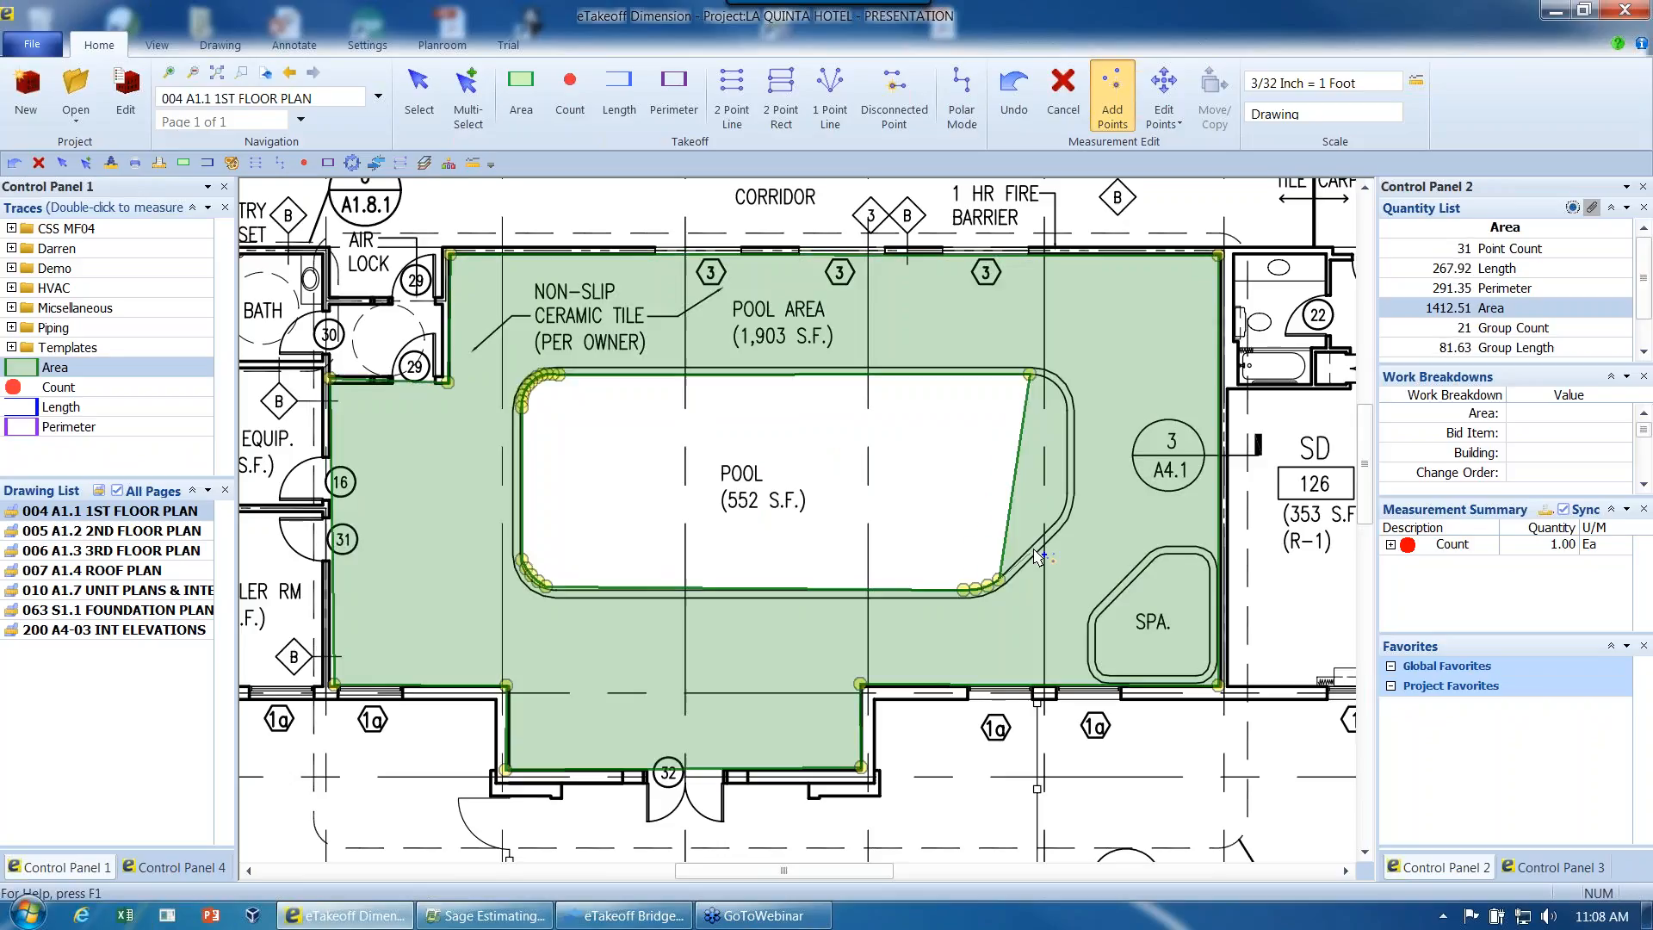
pyautogui.click(1051, 523)
pyautogui.click(1066, 506)
pyautogui.click(1066, 490)
pyautogui.press('a')
pyautogui.click(1065, 404)
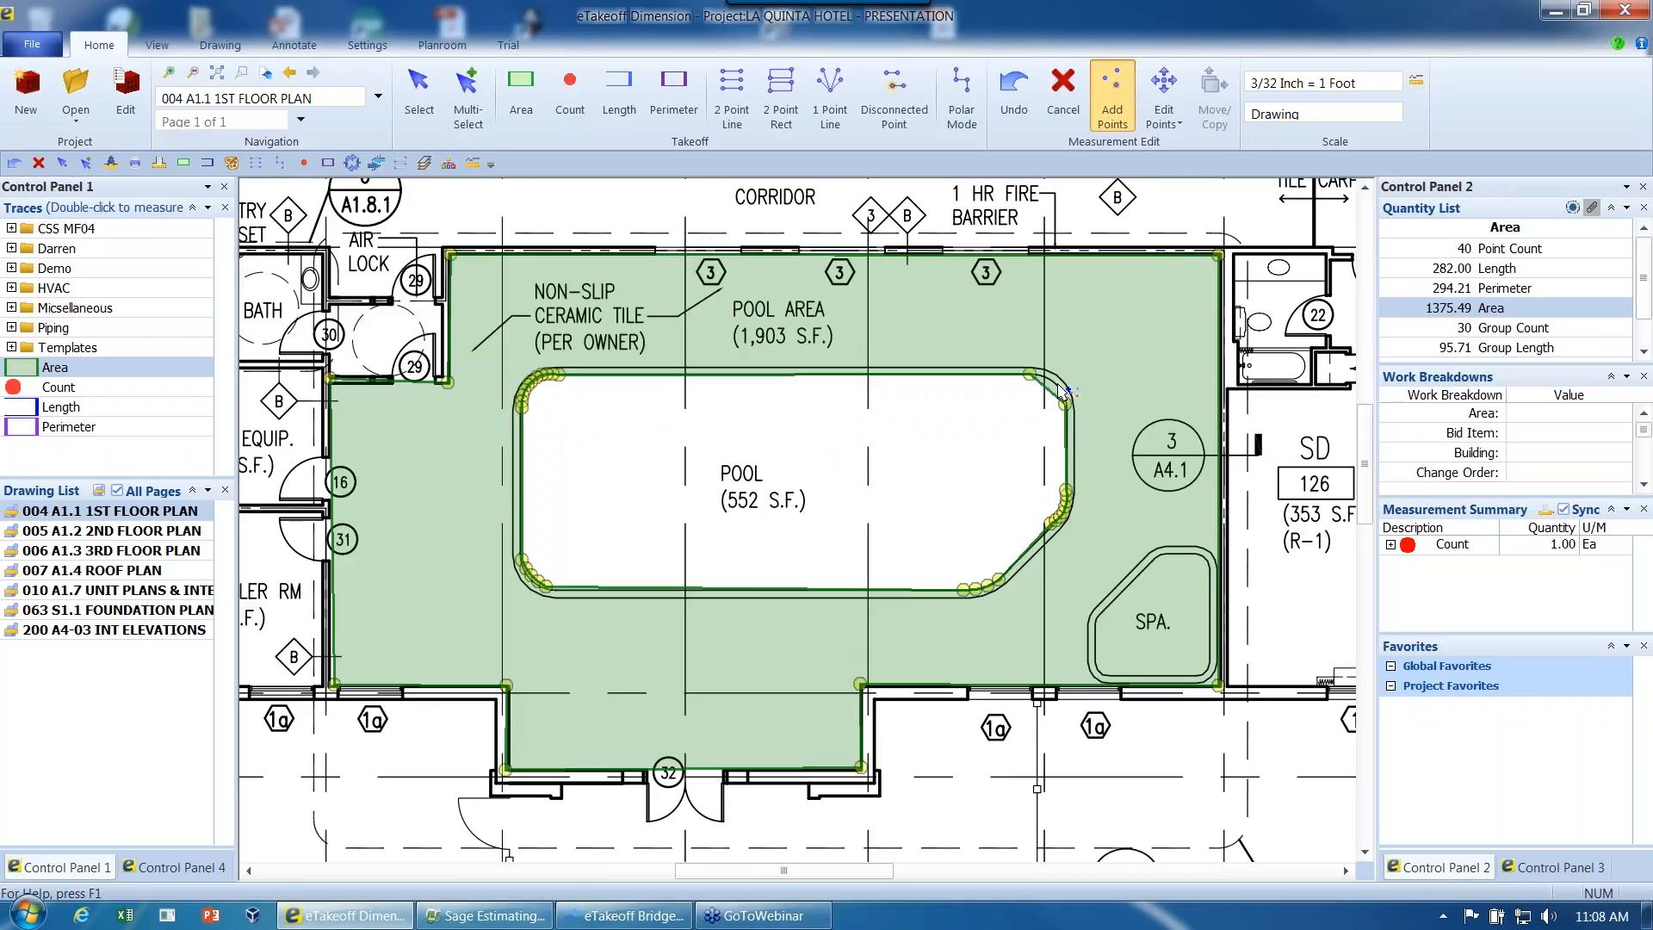
pyautogui.click(1055, 383)
pyautogui.rightClick(1033, 377)
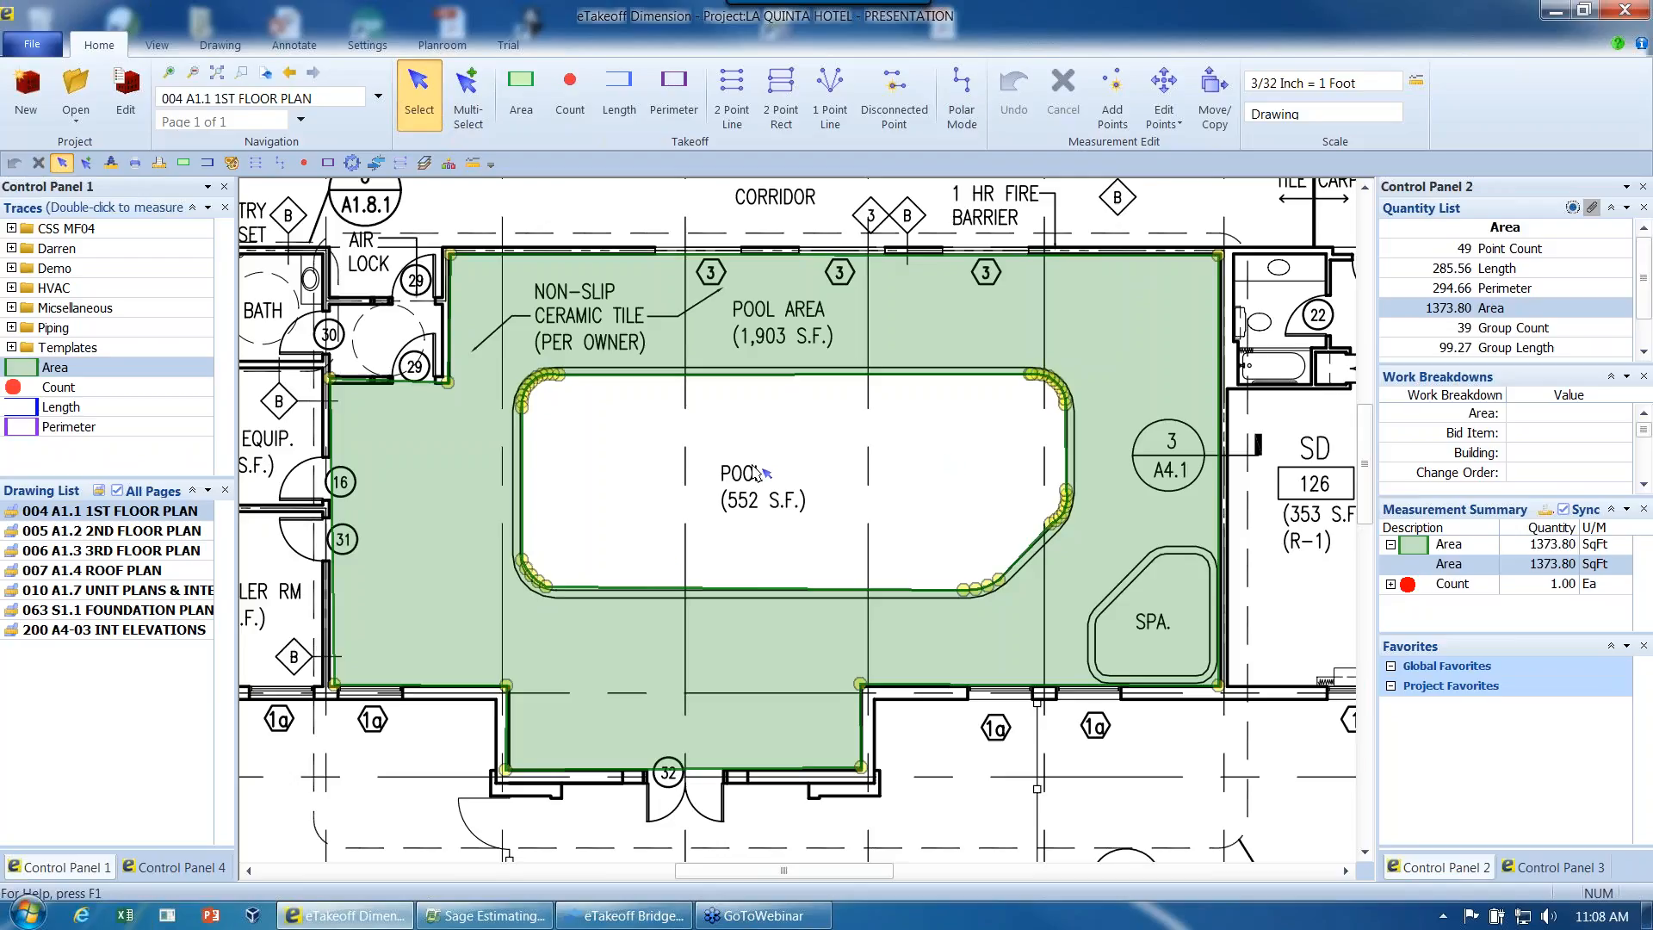
# - Create a cutout measurement from group 2 (points 11-49) using the Concrete template trace Slab On Grade - CY
pyautogui.rightClick(526, 396)
pyautogui.moveTo(663, 471)
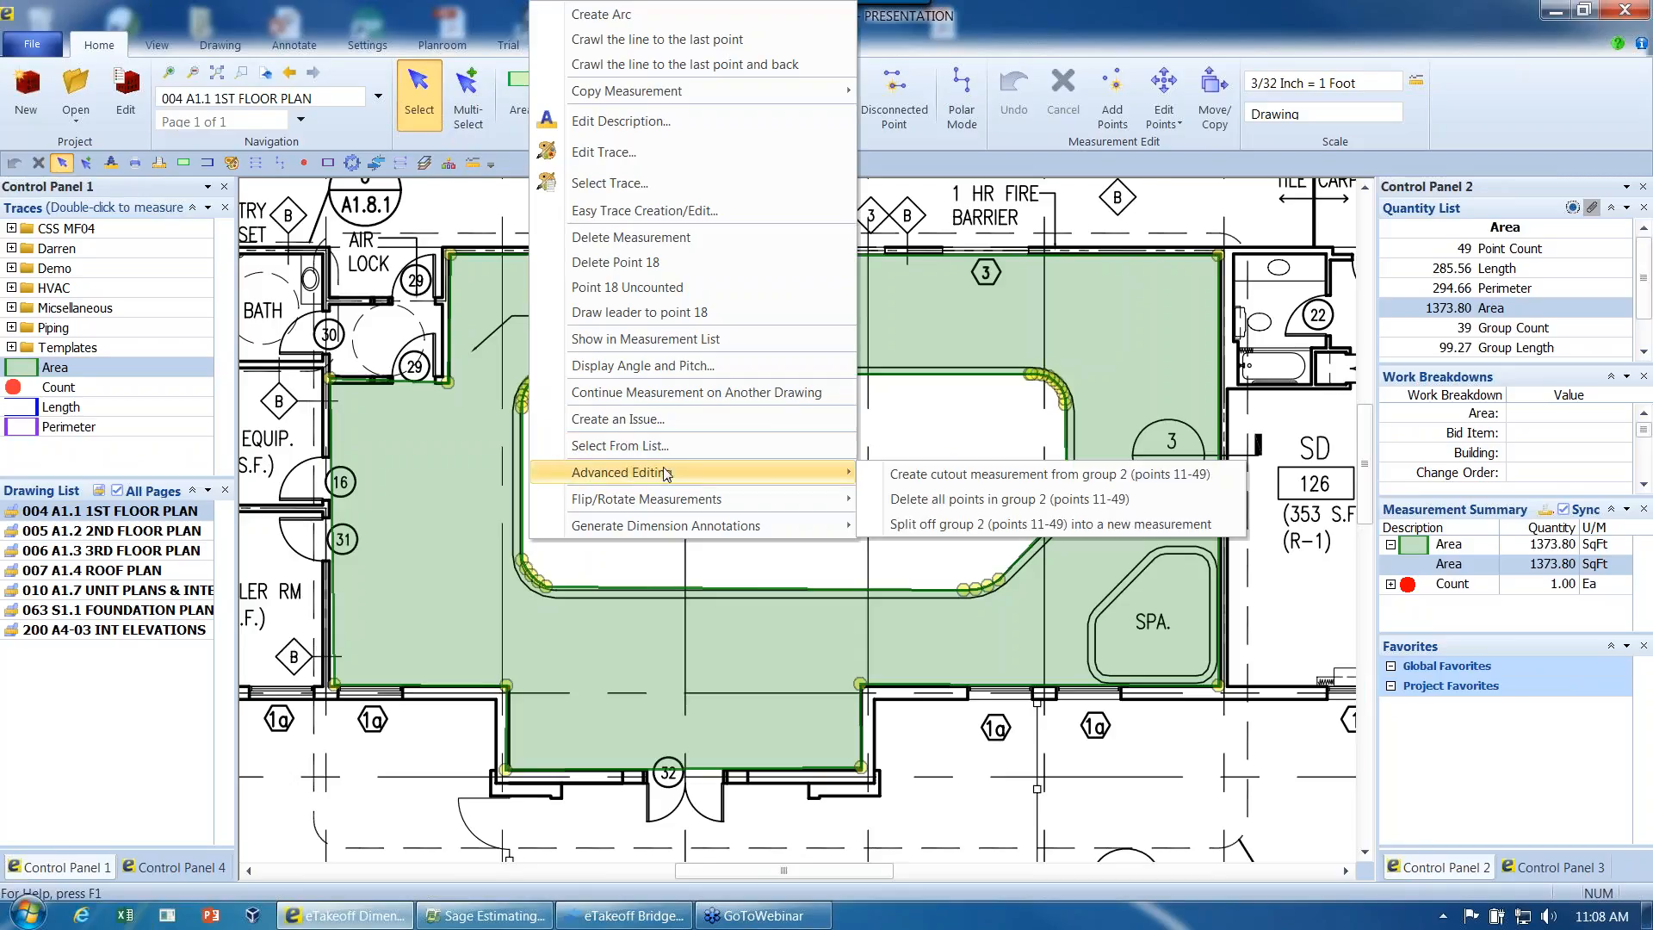
pyautogui.click(961, 473)
pyautogui.moveTo(1037, 489)
pyautogui.mouseDown()
pyautogui.moveTo(860, 611)
pyautogui.moveTo(771, 372)
pyautogui.mouseUp()
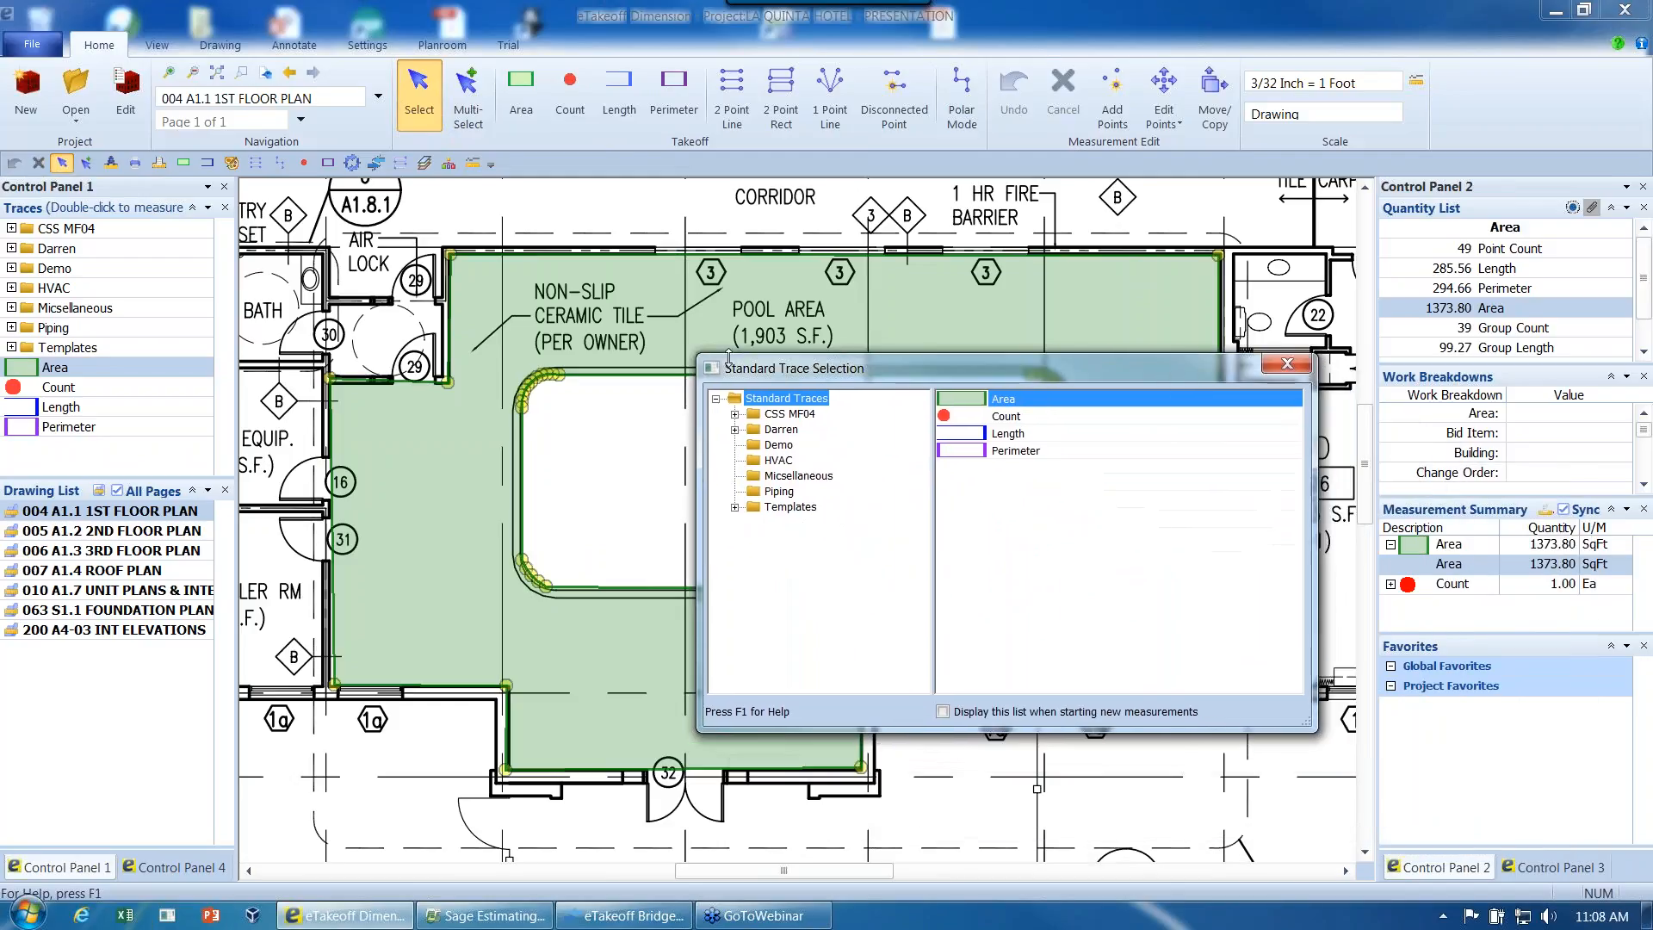
pyautogui.click(736, 509)
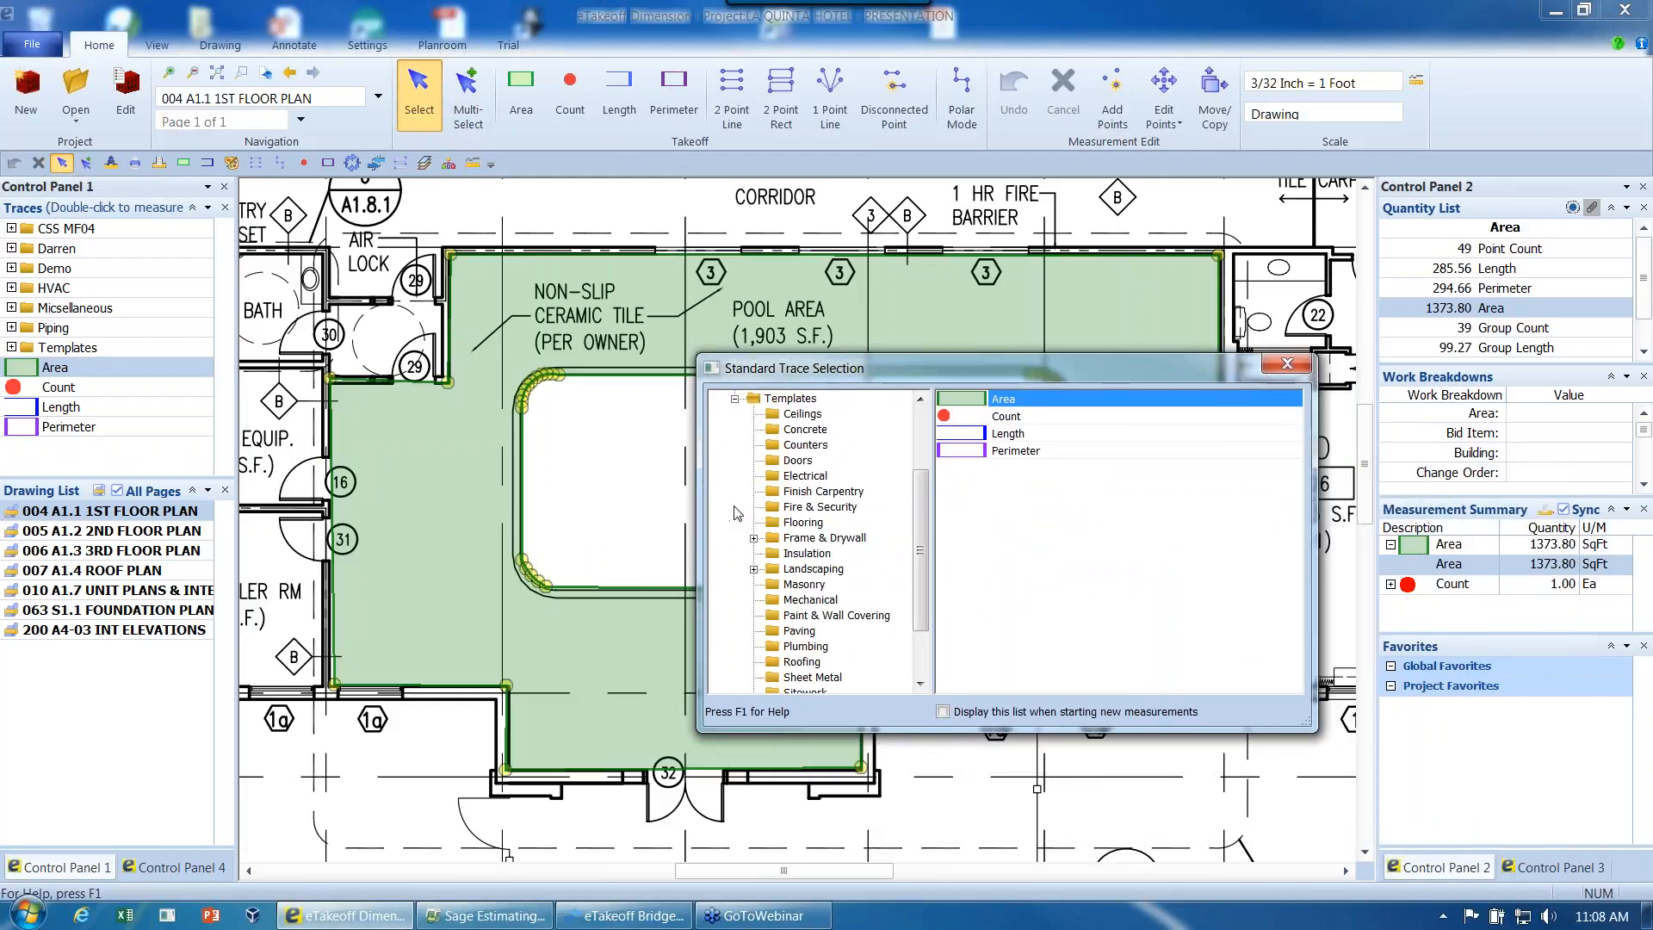
pyautogui.click(803, 429)
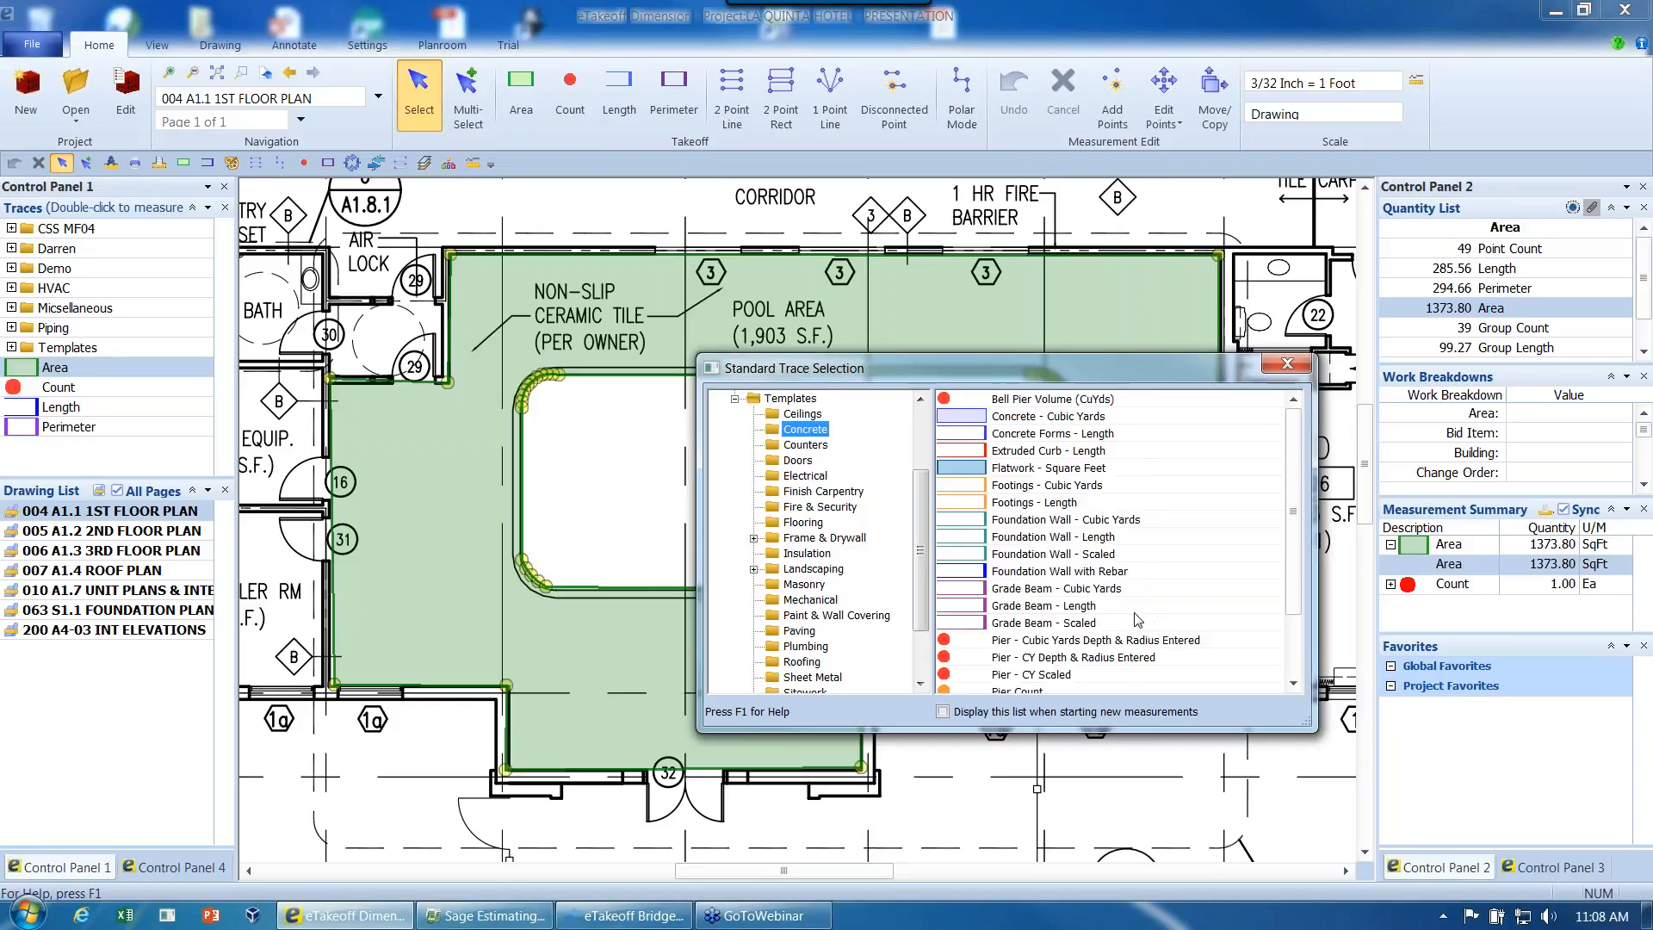
pyautogui.scroll(-3, 1136, 637)
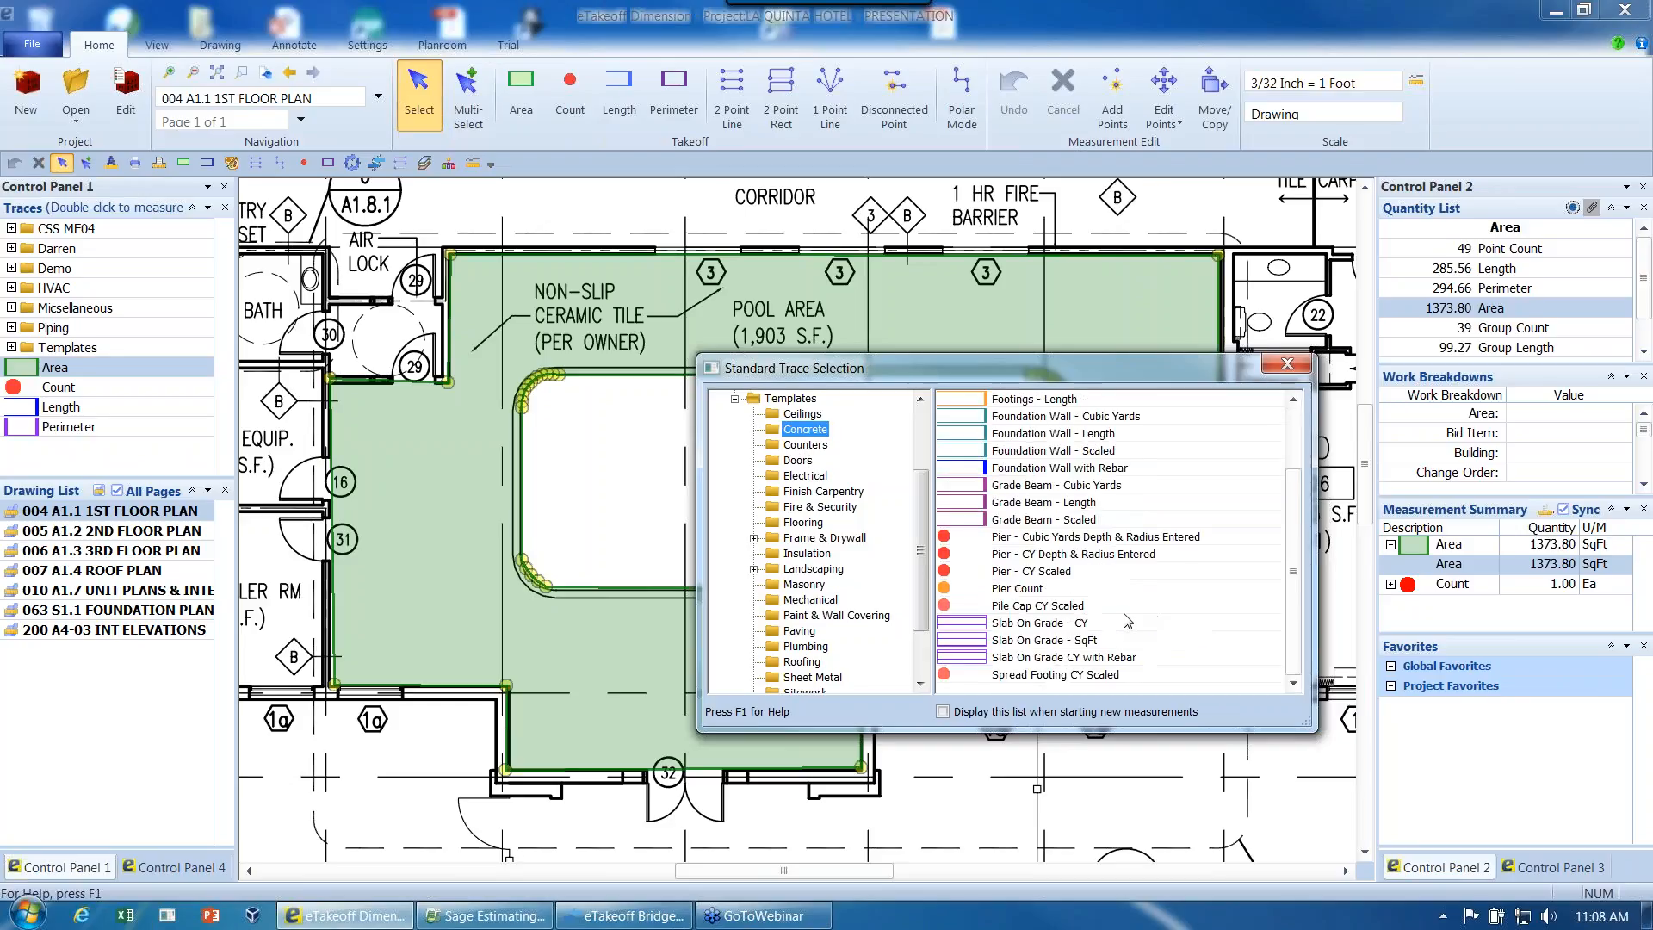
pyautogui.doubleClick(1037, 624)
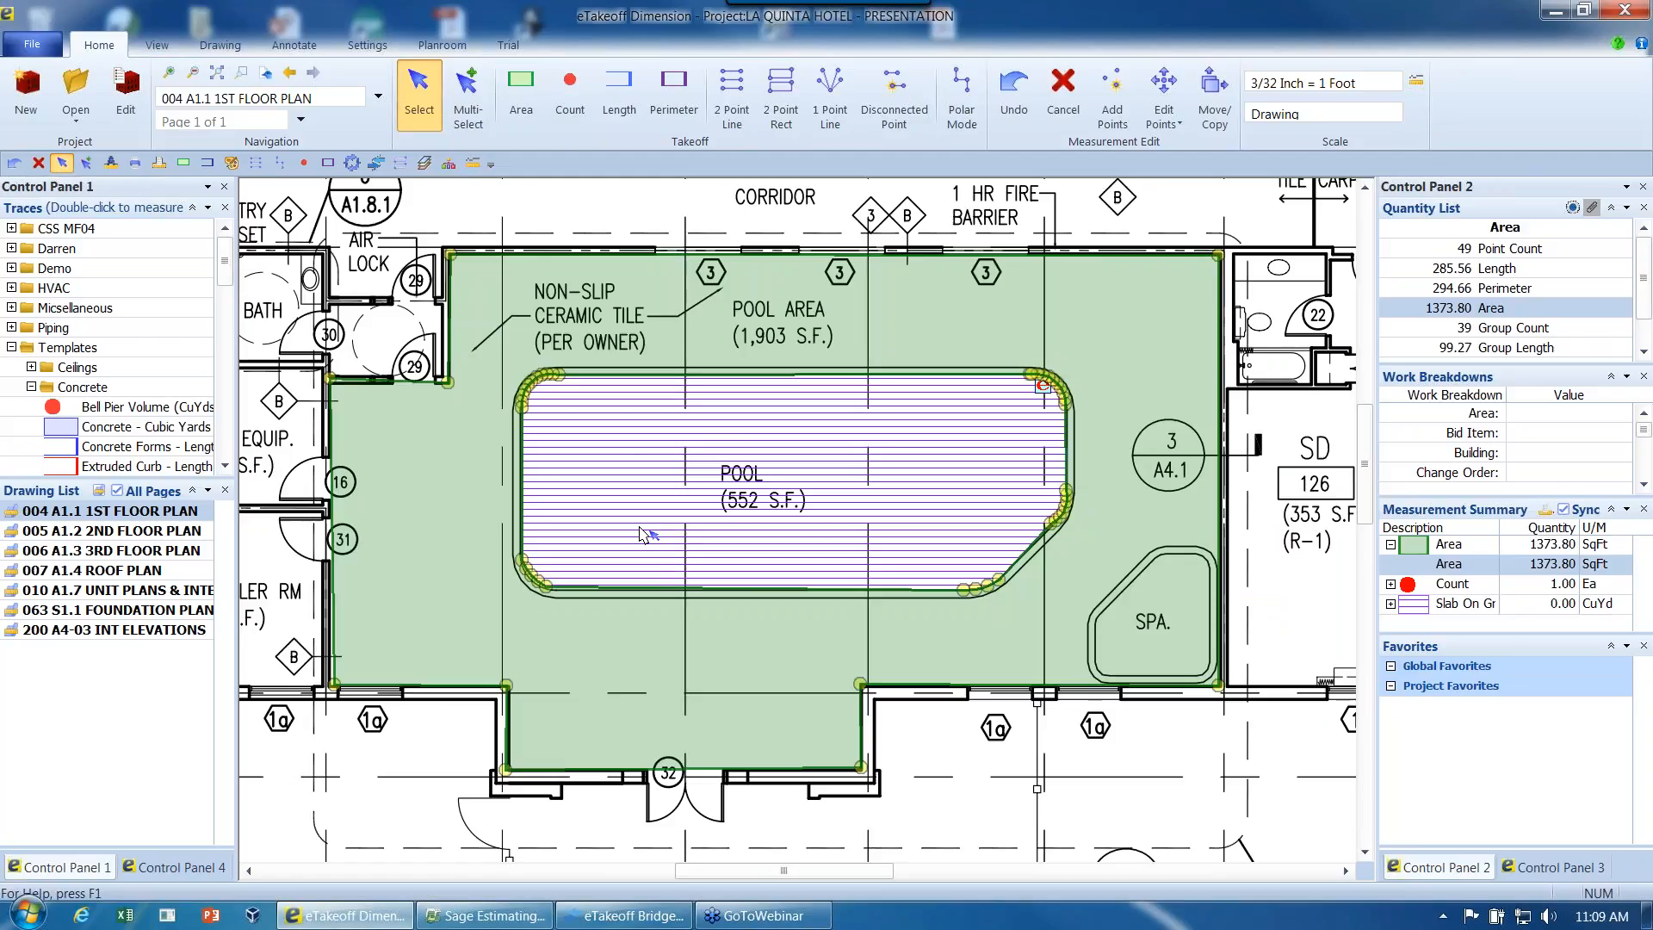
# - Delete the pool area's Area measurement and the pool's Slab On Grade - CY measurement
pyautogui.moveTo(626, 639)
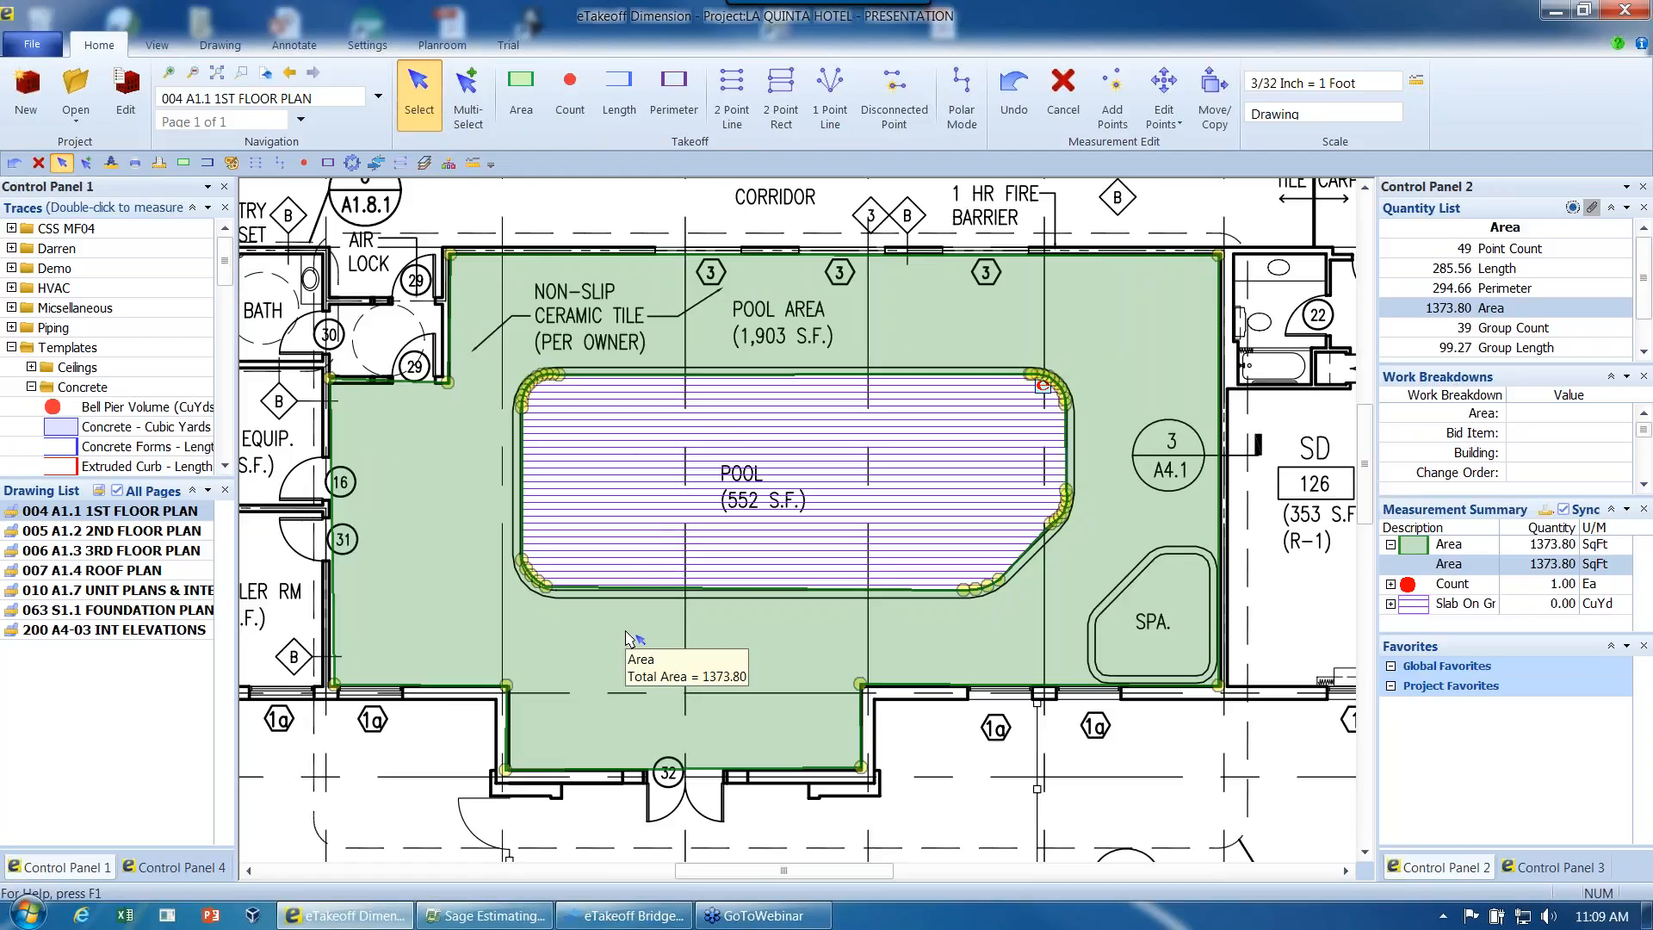
pyautogui.scroll(-1, 626, 639)
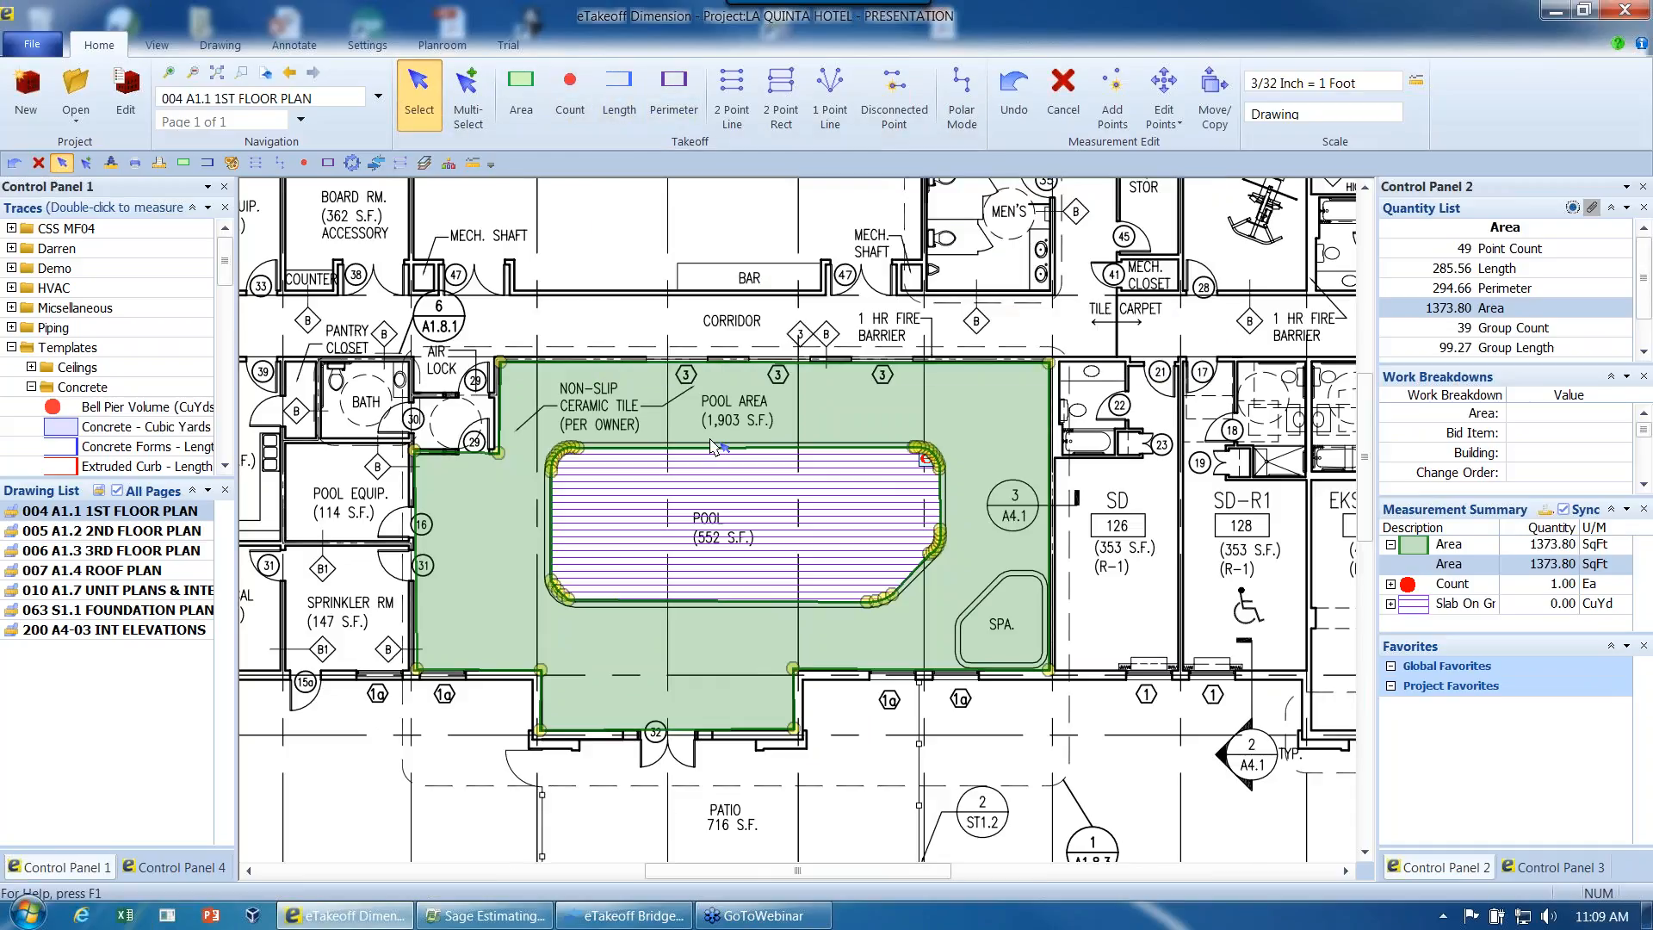
pyautogui.moveTo(713, 447)
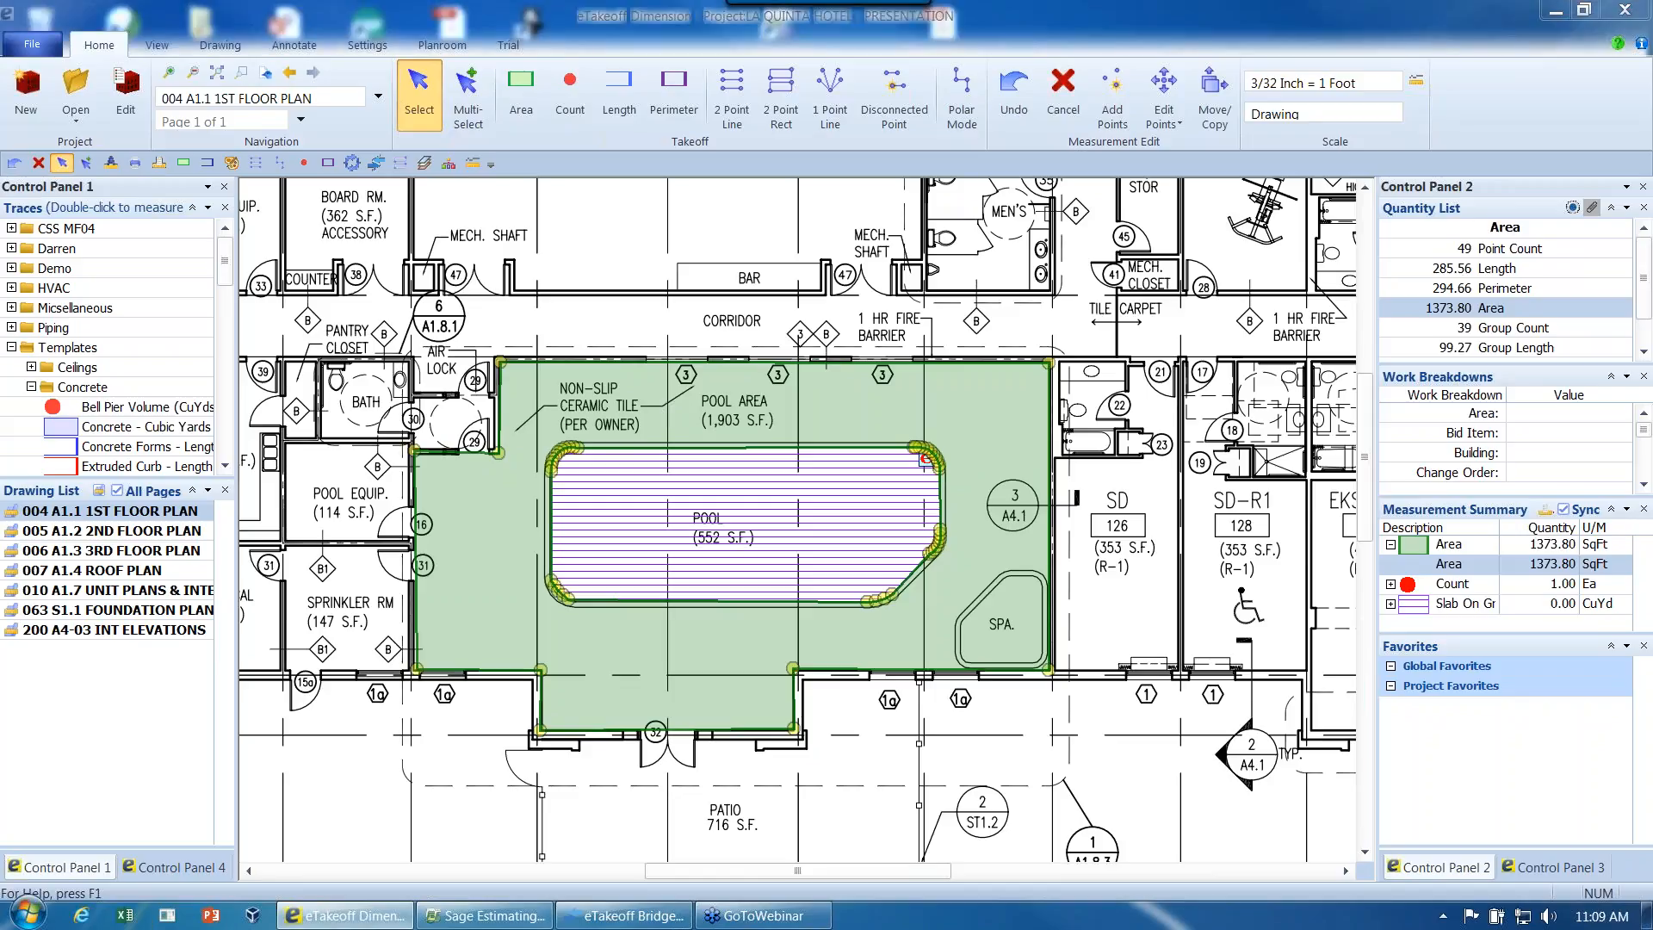
pyautogui.press('Delete')
pyautogui.click(832, 498)
pyautogui.click(832, 498)
pyautogui.press('Delete')
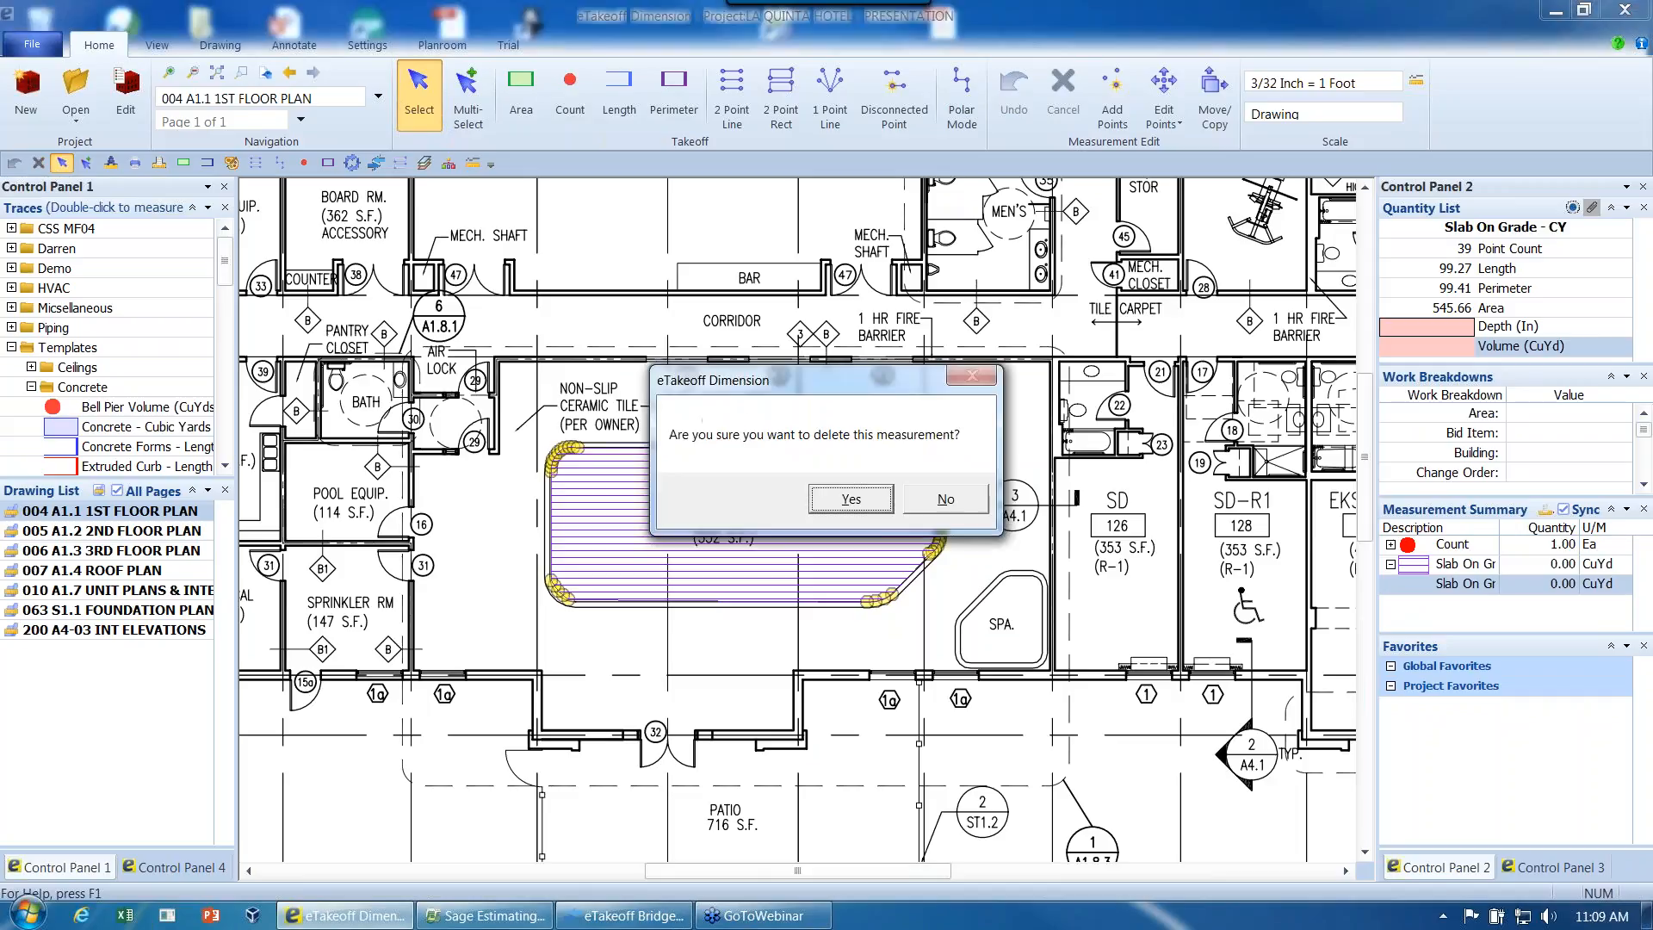
pyautogui.click(840, 500)
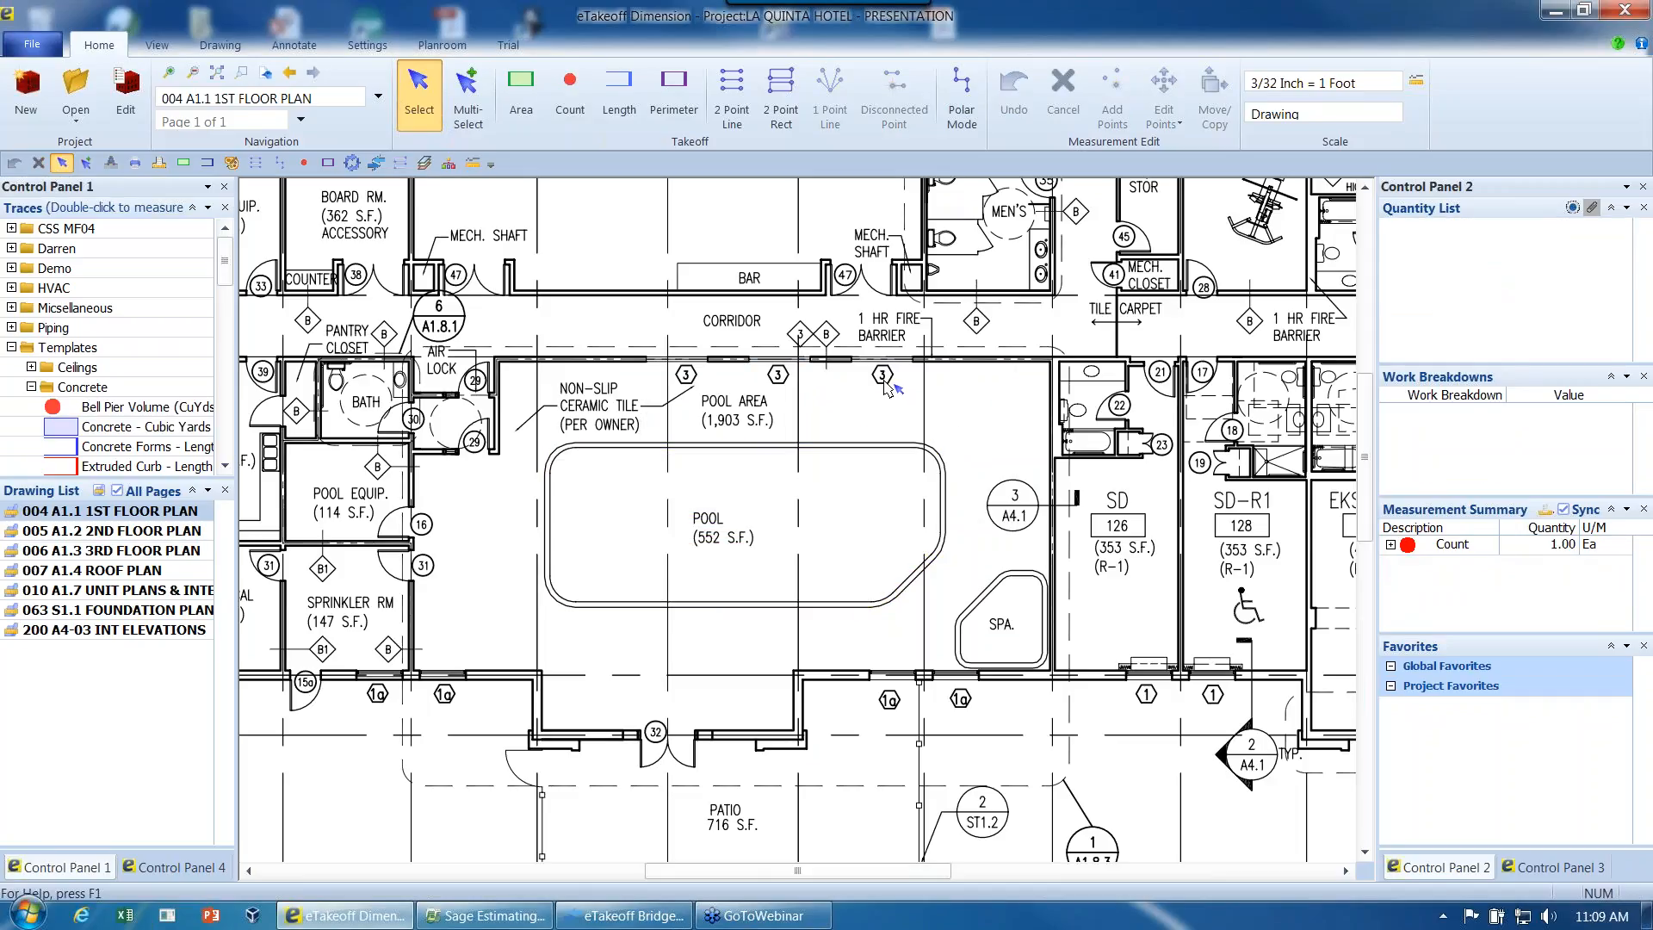
# - Start a 2X6 Wall - Length, Studs & Drywall measurement from the Frame & Drywall template traces
pyautogui.scroll(-2, 887, 387)
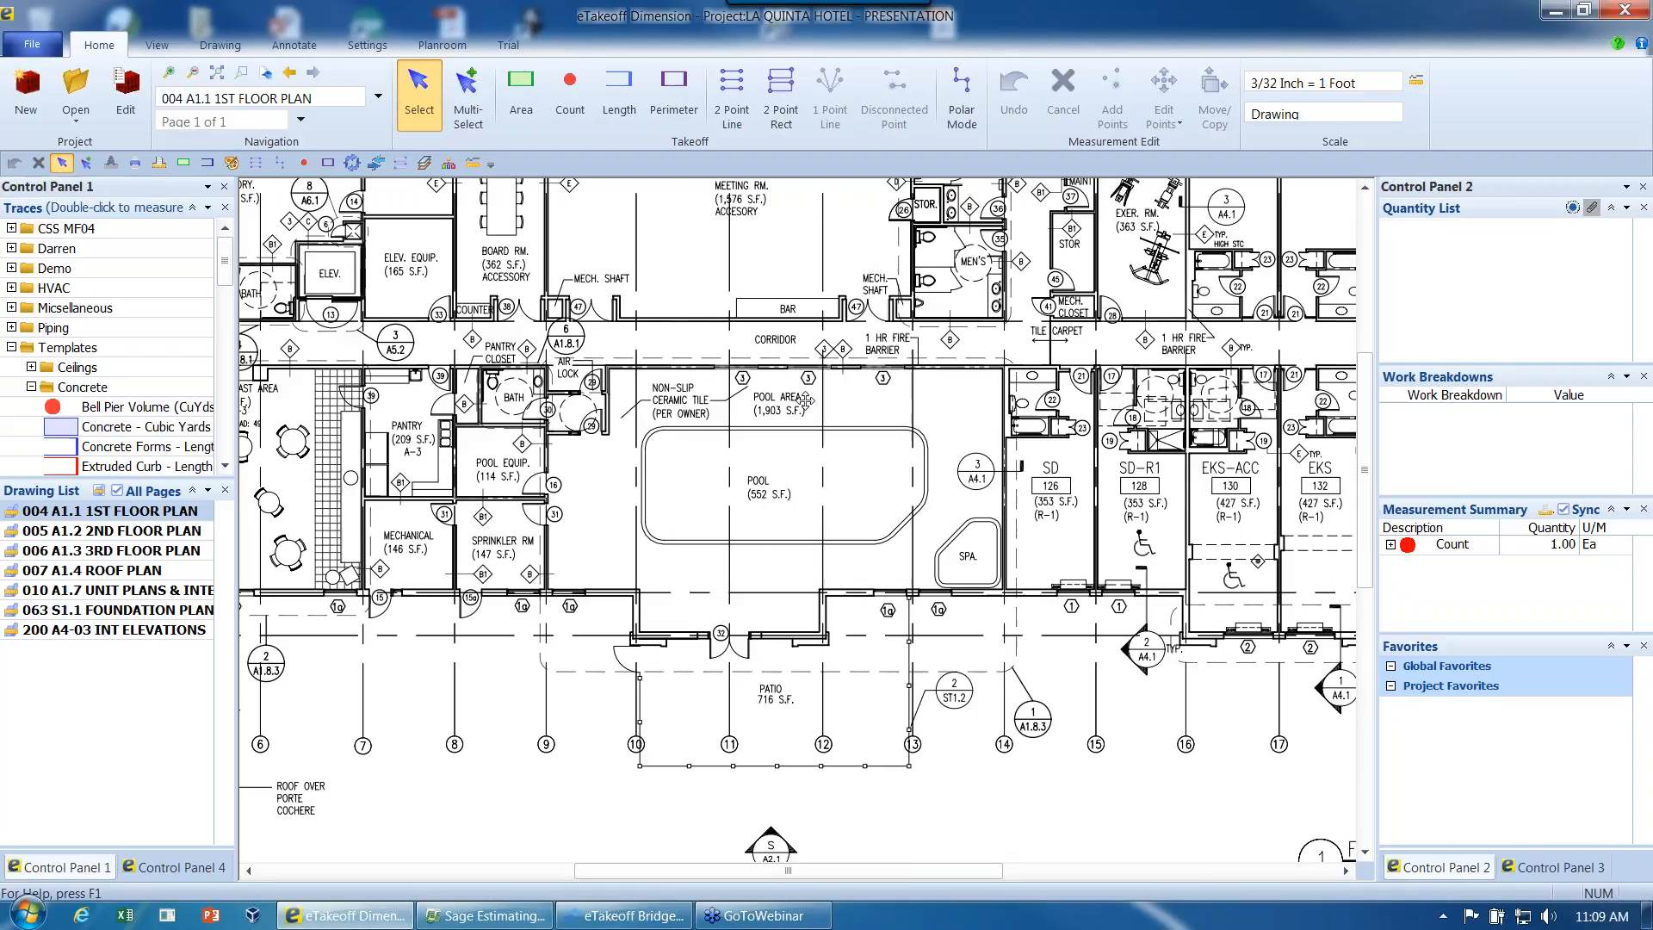
pyautogui.moveTo(804, 401)
pyautogui.mouseDown(button='middle')
pyautogui.moveTo(830, 435)
pyautogui.moveTo(831, 504)
pyautogui.mouseUp(button='middle')
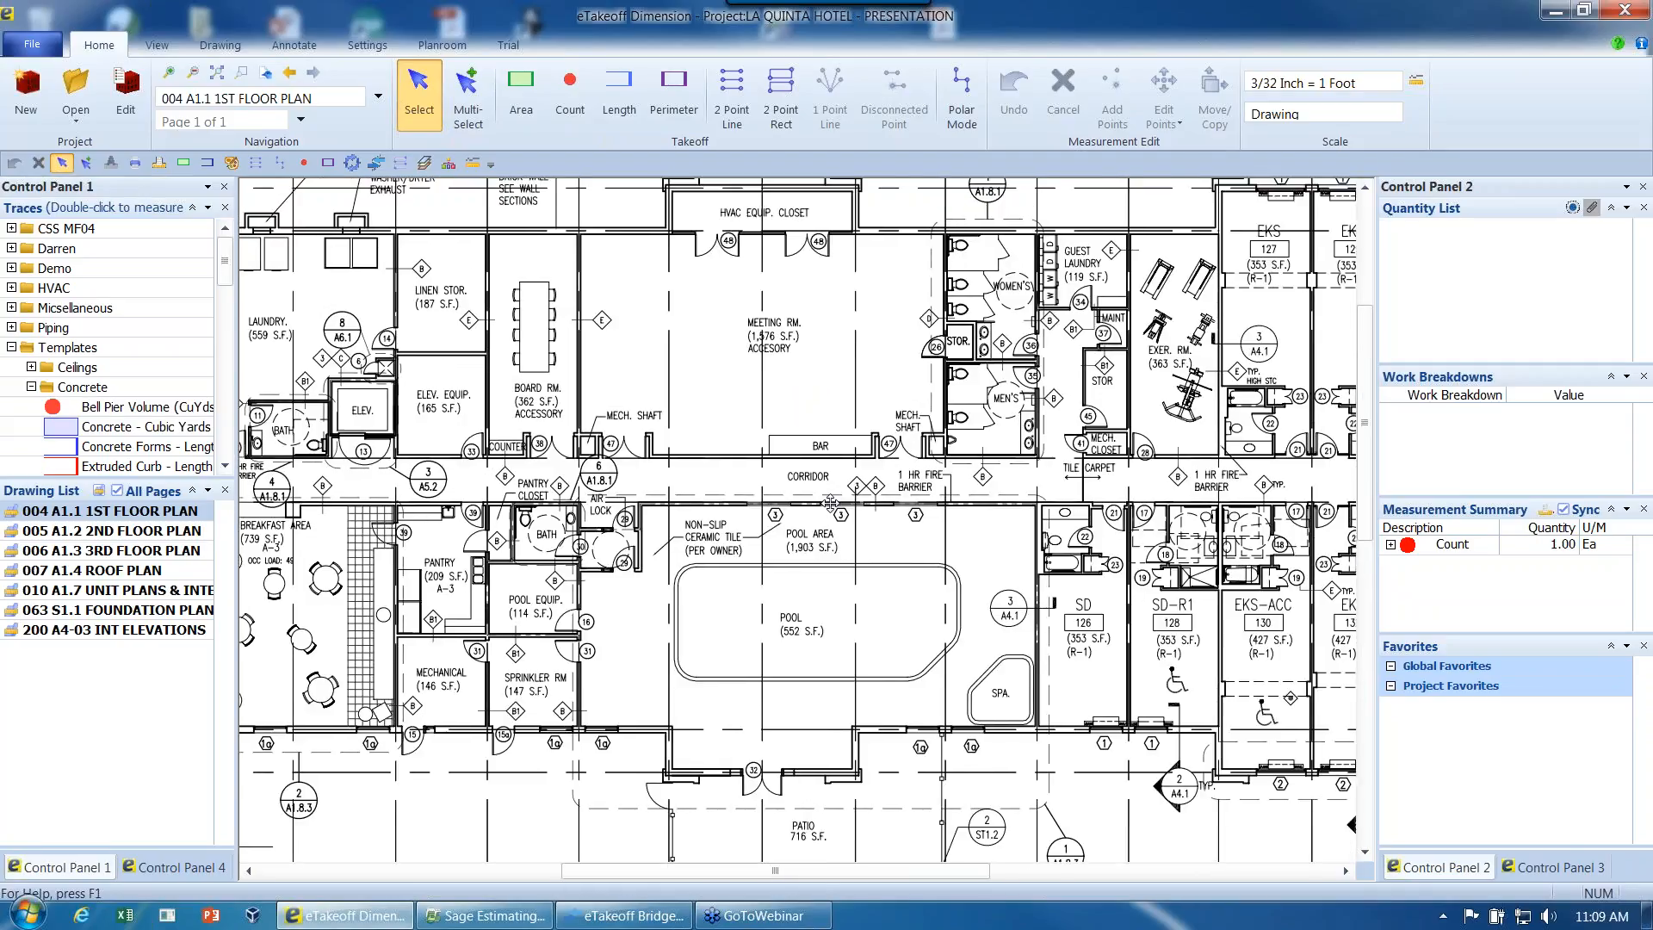
pyautogui.click(31, 387)
pyautogui.moveTo(226, 303); pyautogui.dragTo(226, 340)
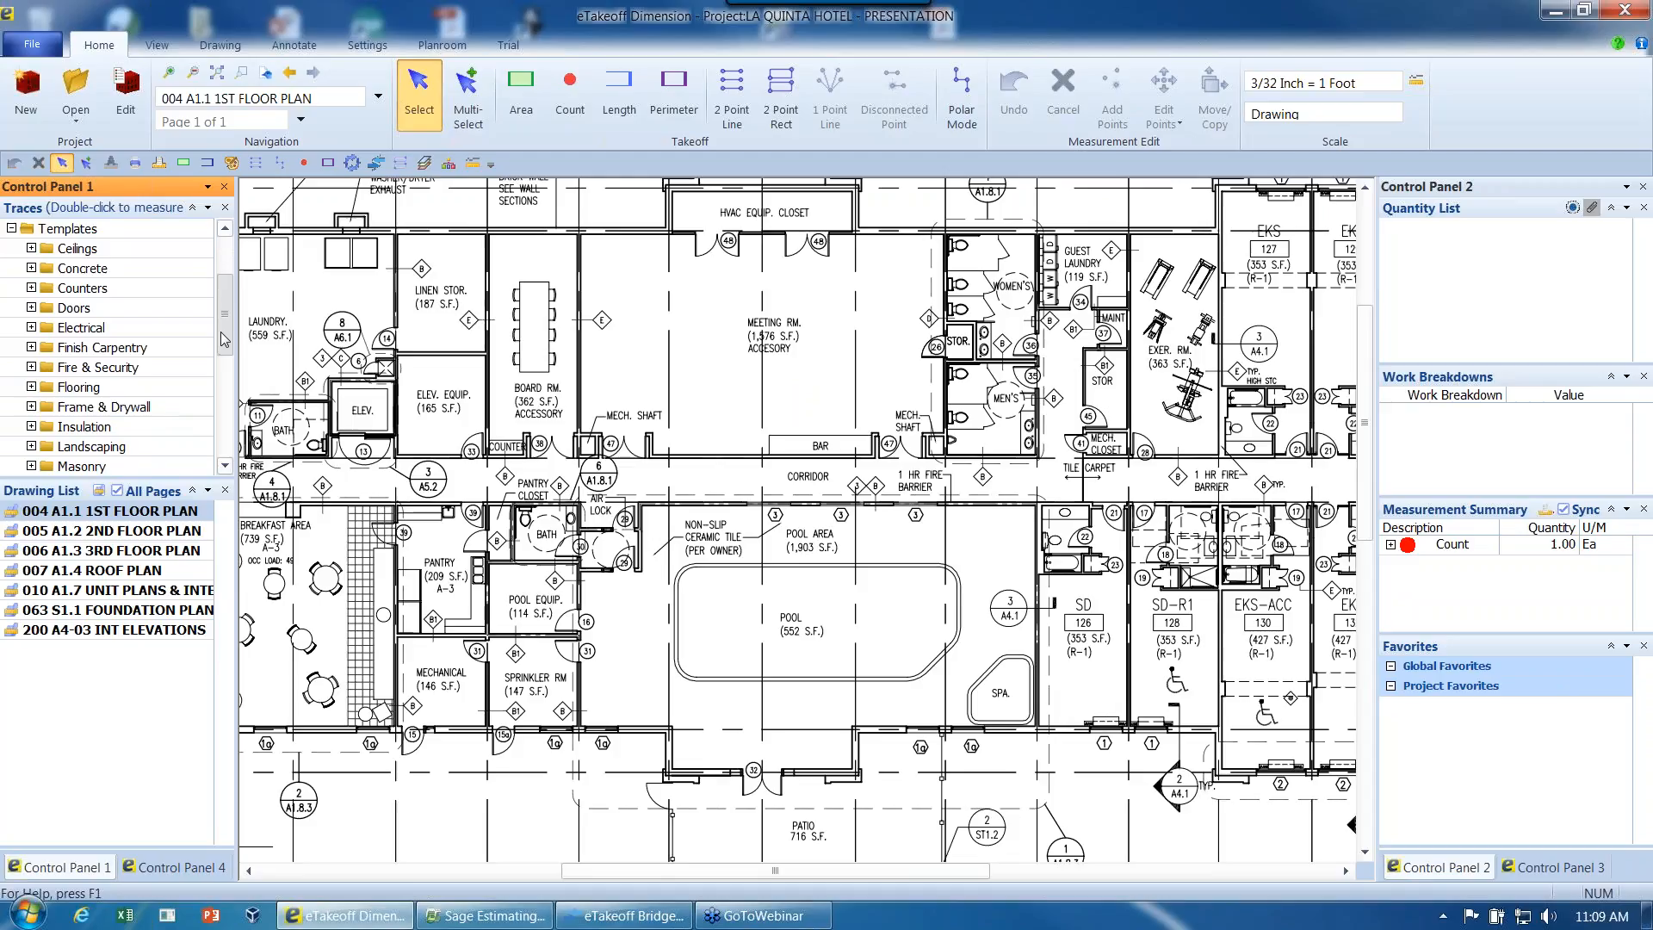
pyautogui.click(31, 406)
pyautogui.click(115, 376)
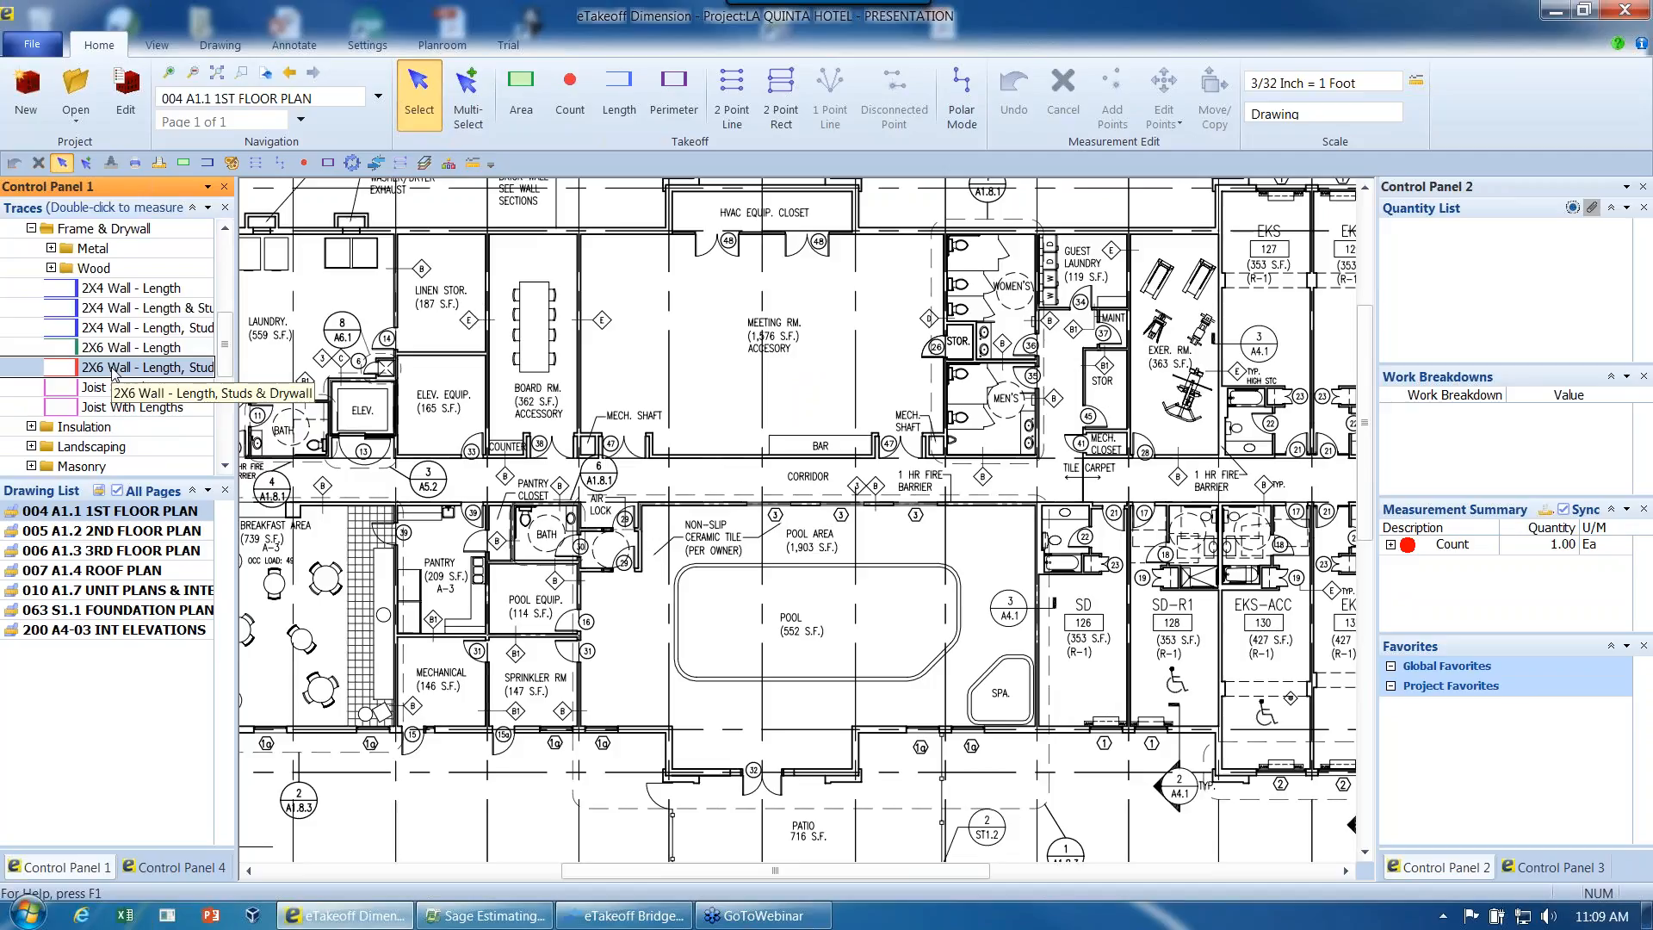
pyautogui.doubleClick(115, 371)
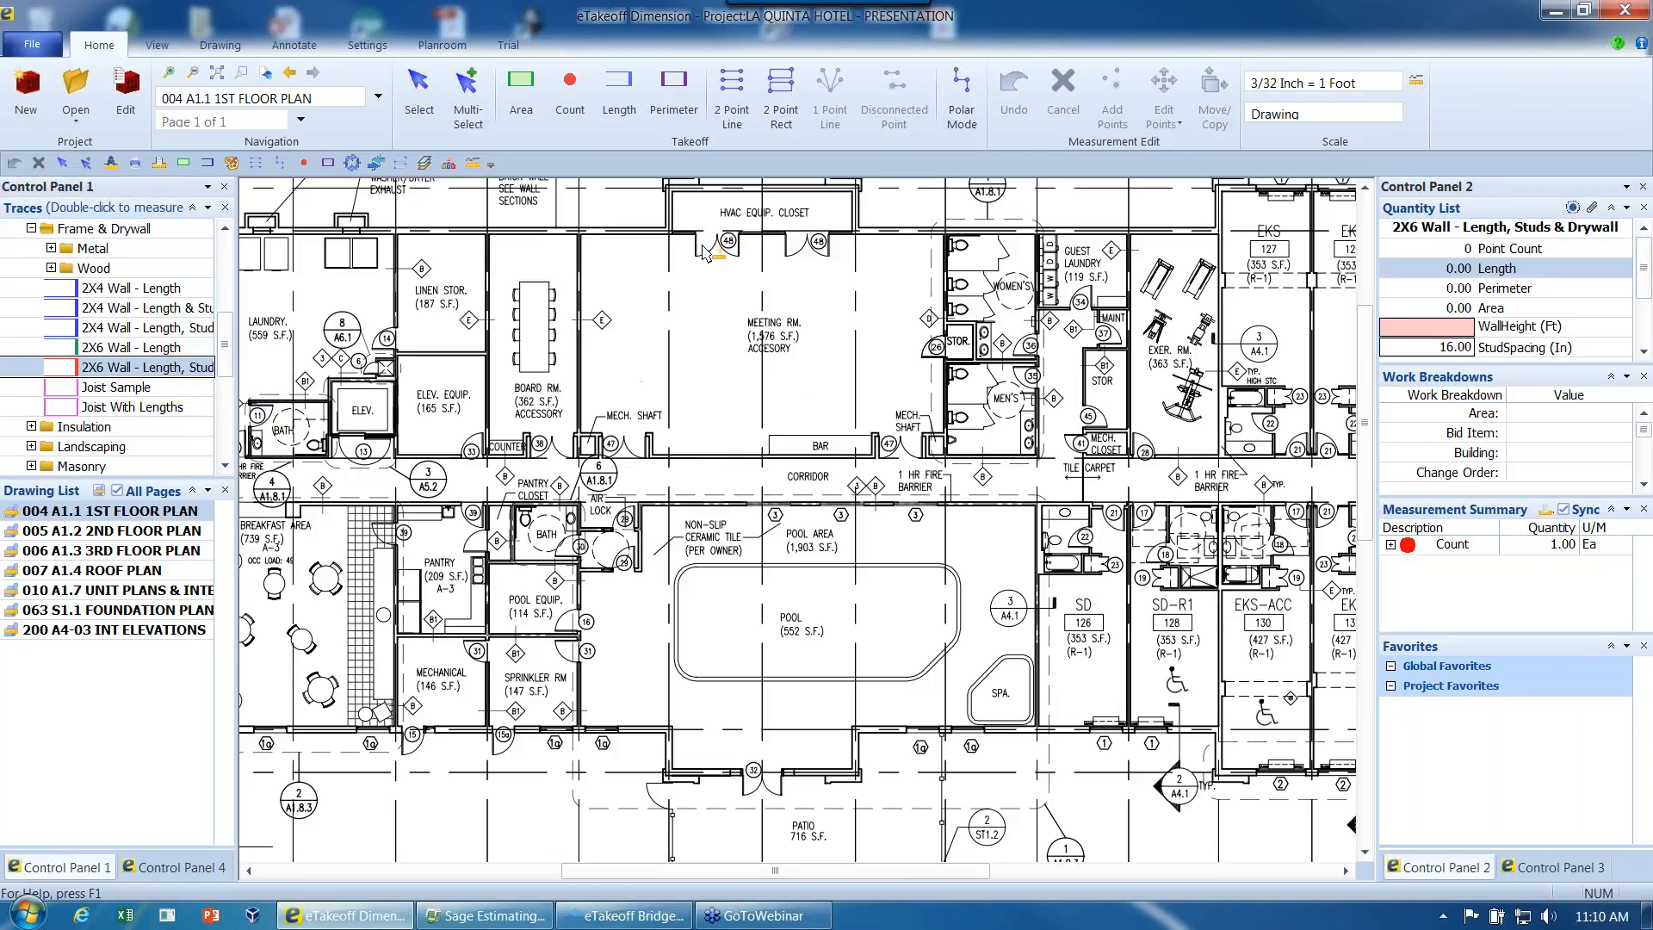
# - Trace the wall measurement around all four sides of the meeting room's westernmost bay and finish it
pyautogui.click(580, 233)
pyautogui.click(670, 232)
pyautogui.click(668, 451)
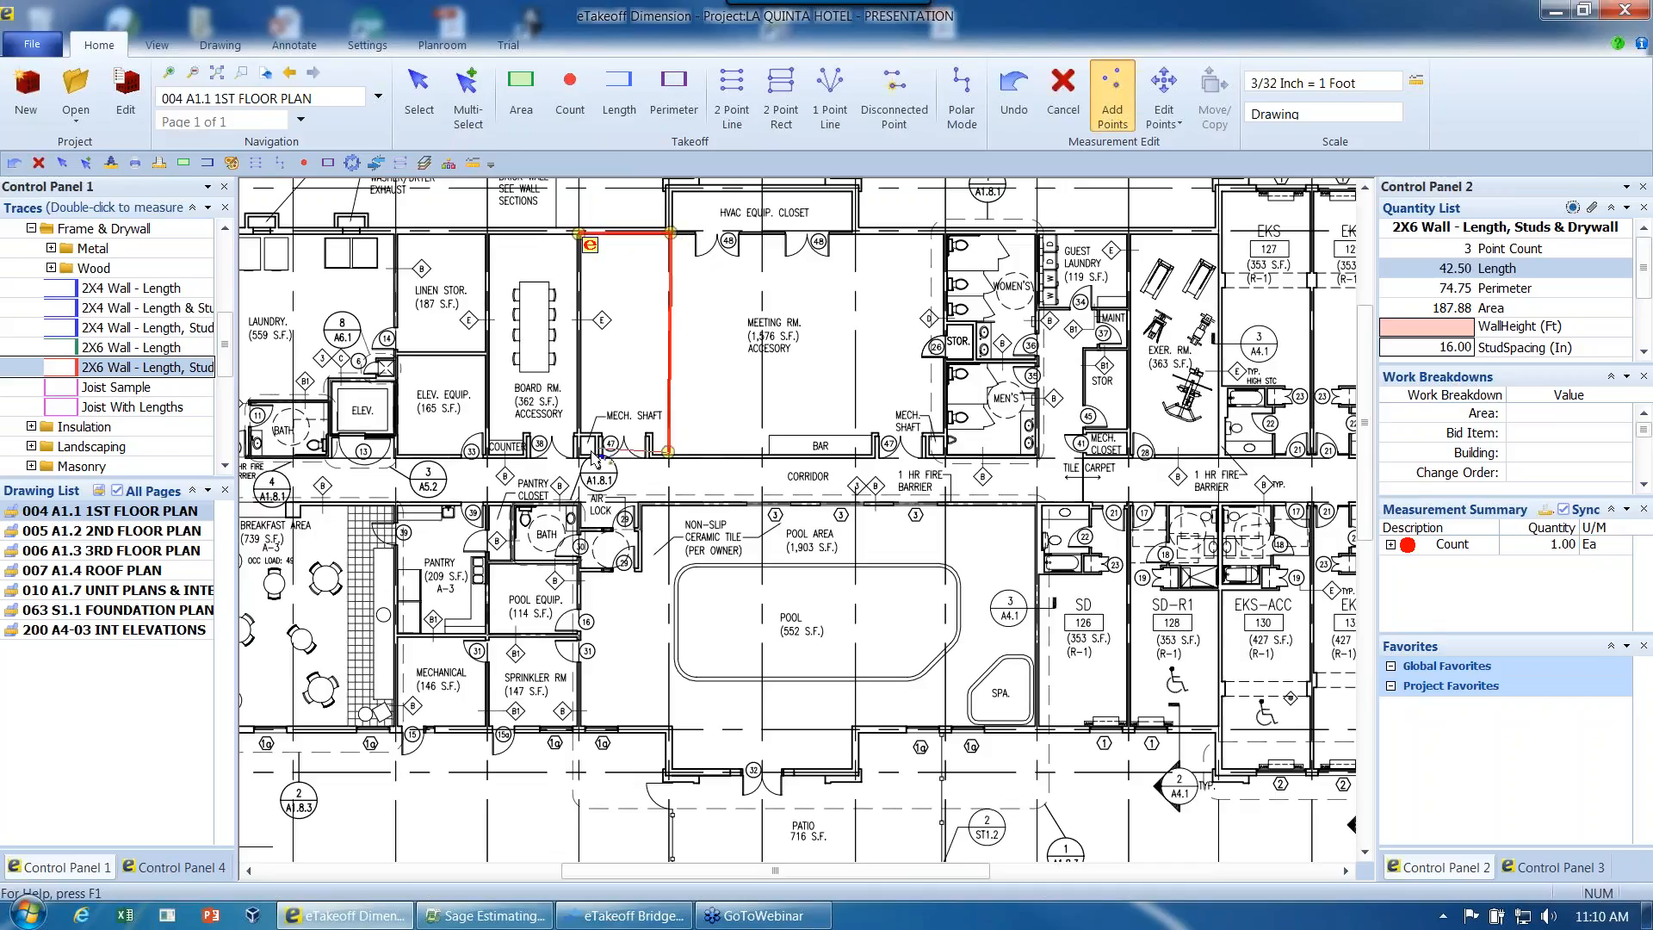
pyautogui.click(578, 451)
pyautogui.click(581, 235)
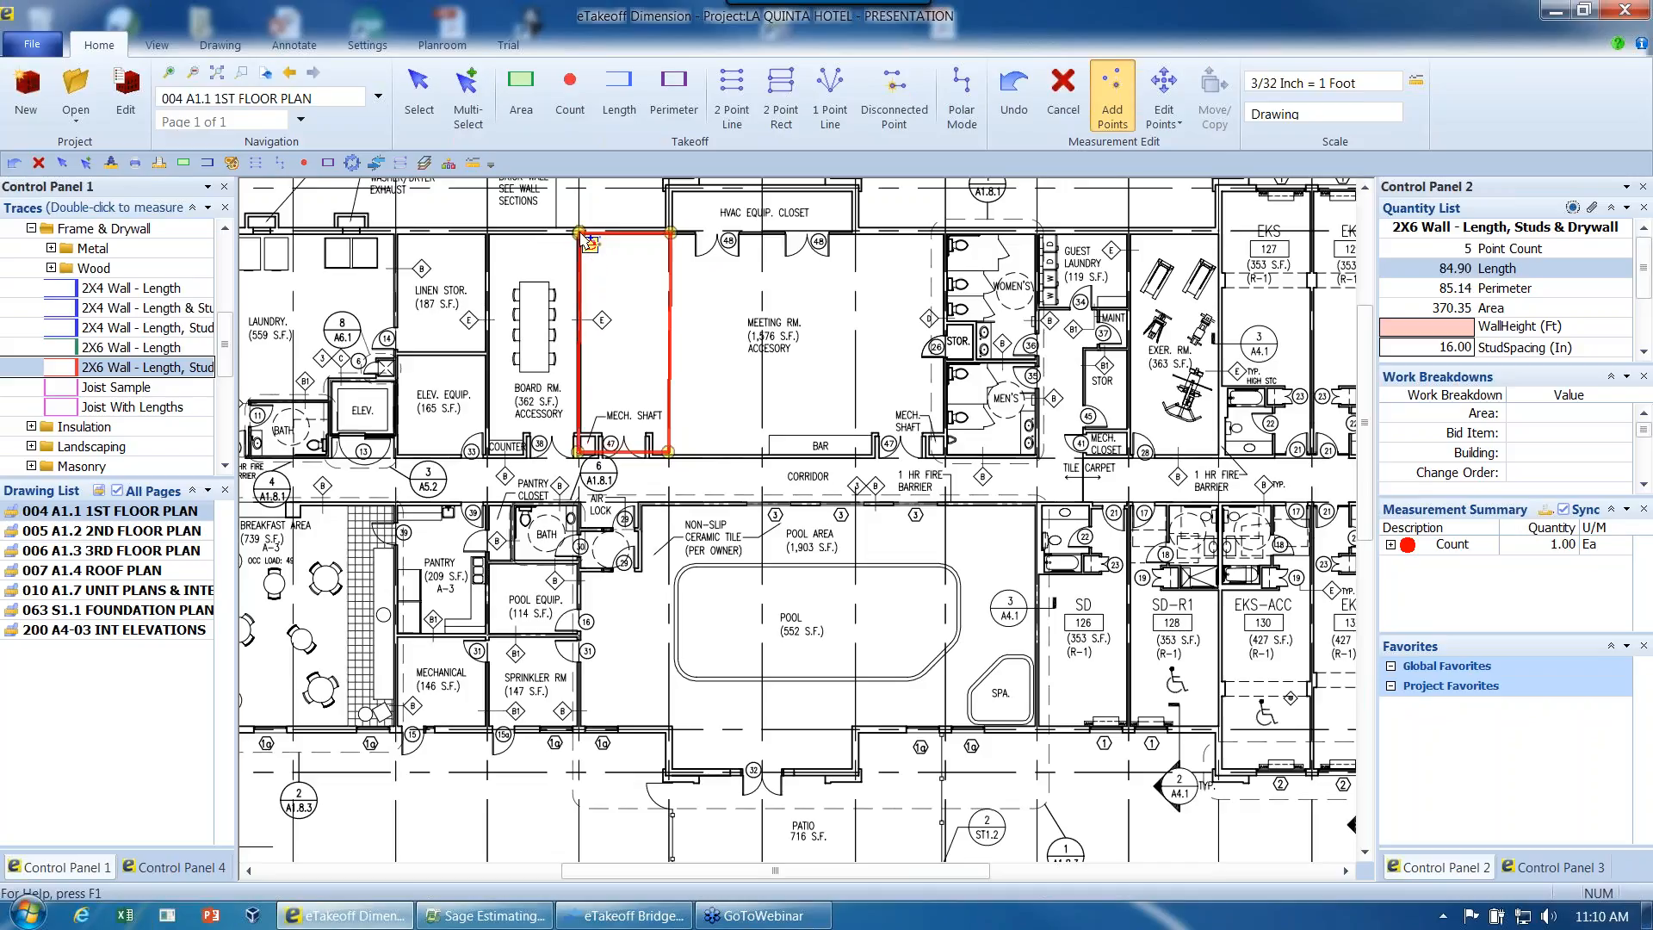
pyautogui.press('Escape')
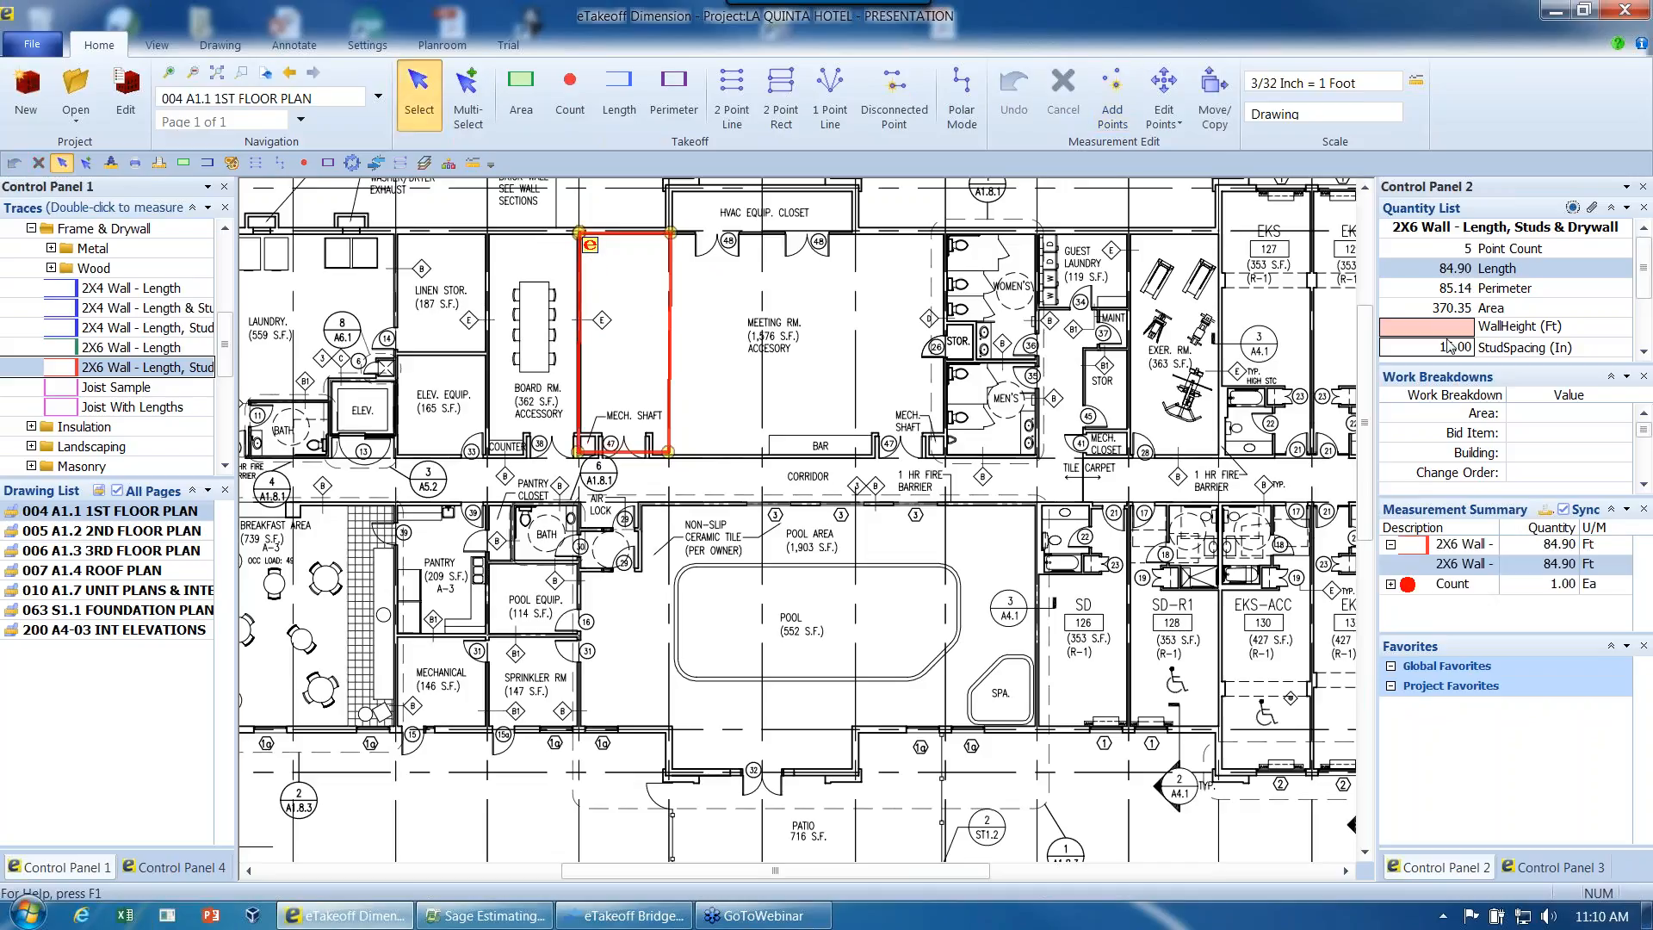
# - Enlarge the Quantity List to show the wall's sides, sheet size, track and studs, and bring the whole floor plan into view
pyautogui.moveTo(1446, 370); pyautogui.dragTo(1465, 454)
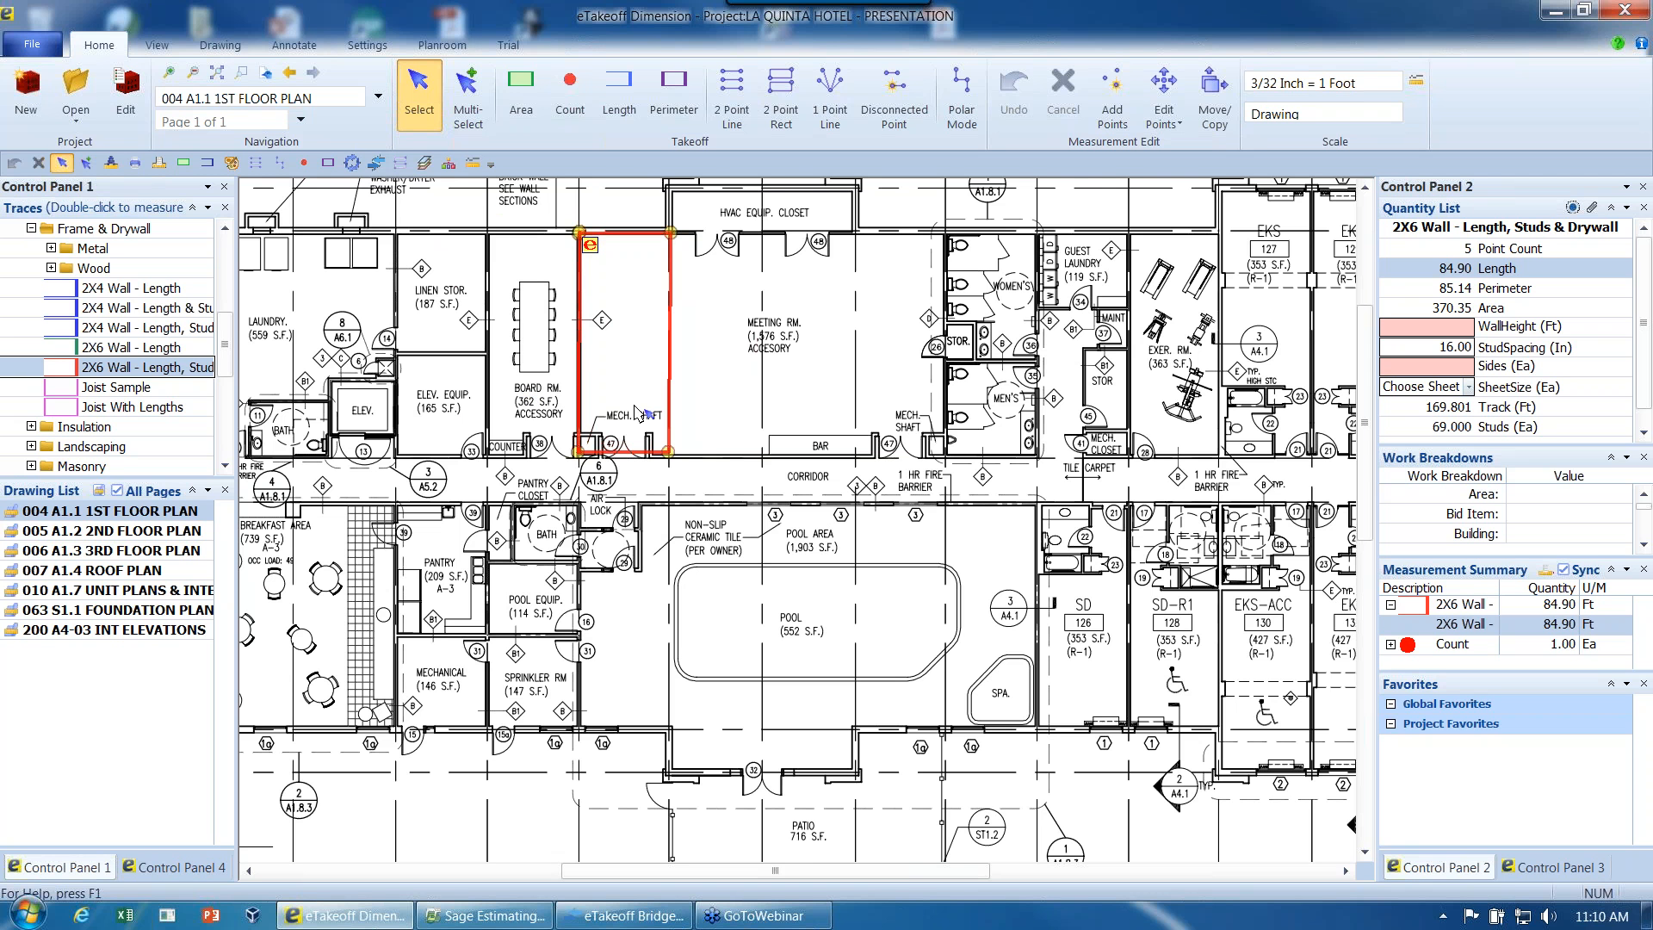
pyautogui.scroll(-4, 639, 413)
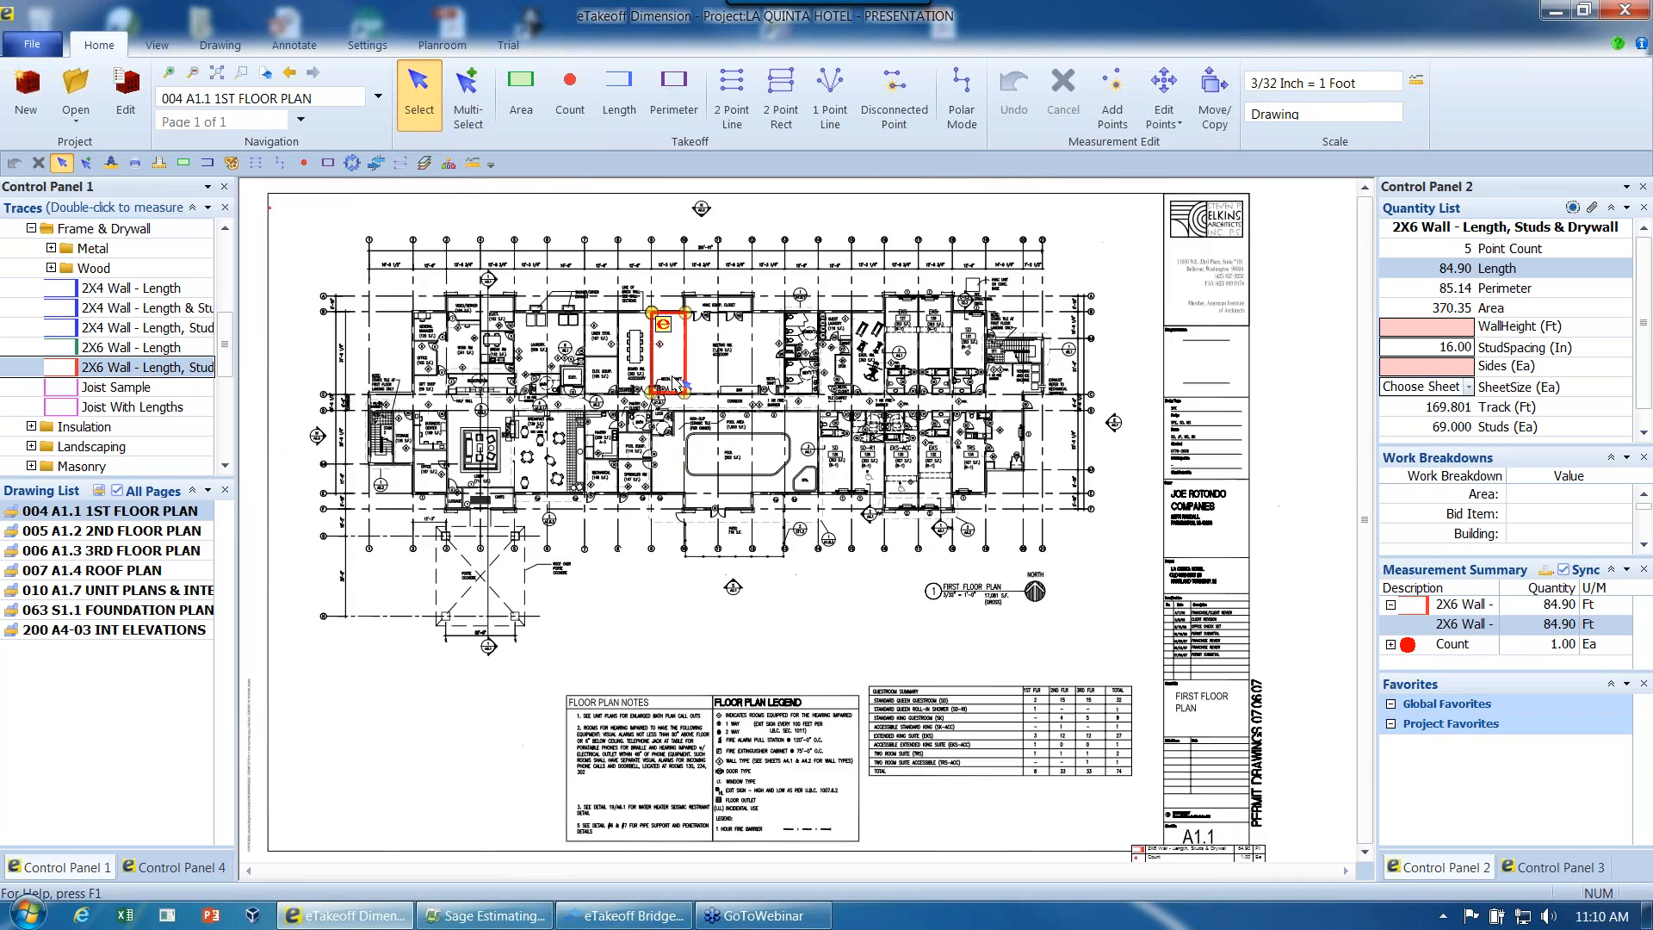
# - Set the meeting room wall measurement's height to 10 ft and its number of sides to 2
pyautogui.scroll(1, 676, 385)
pyautogui.scroll(2, 674, 385)
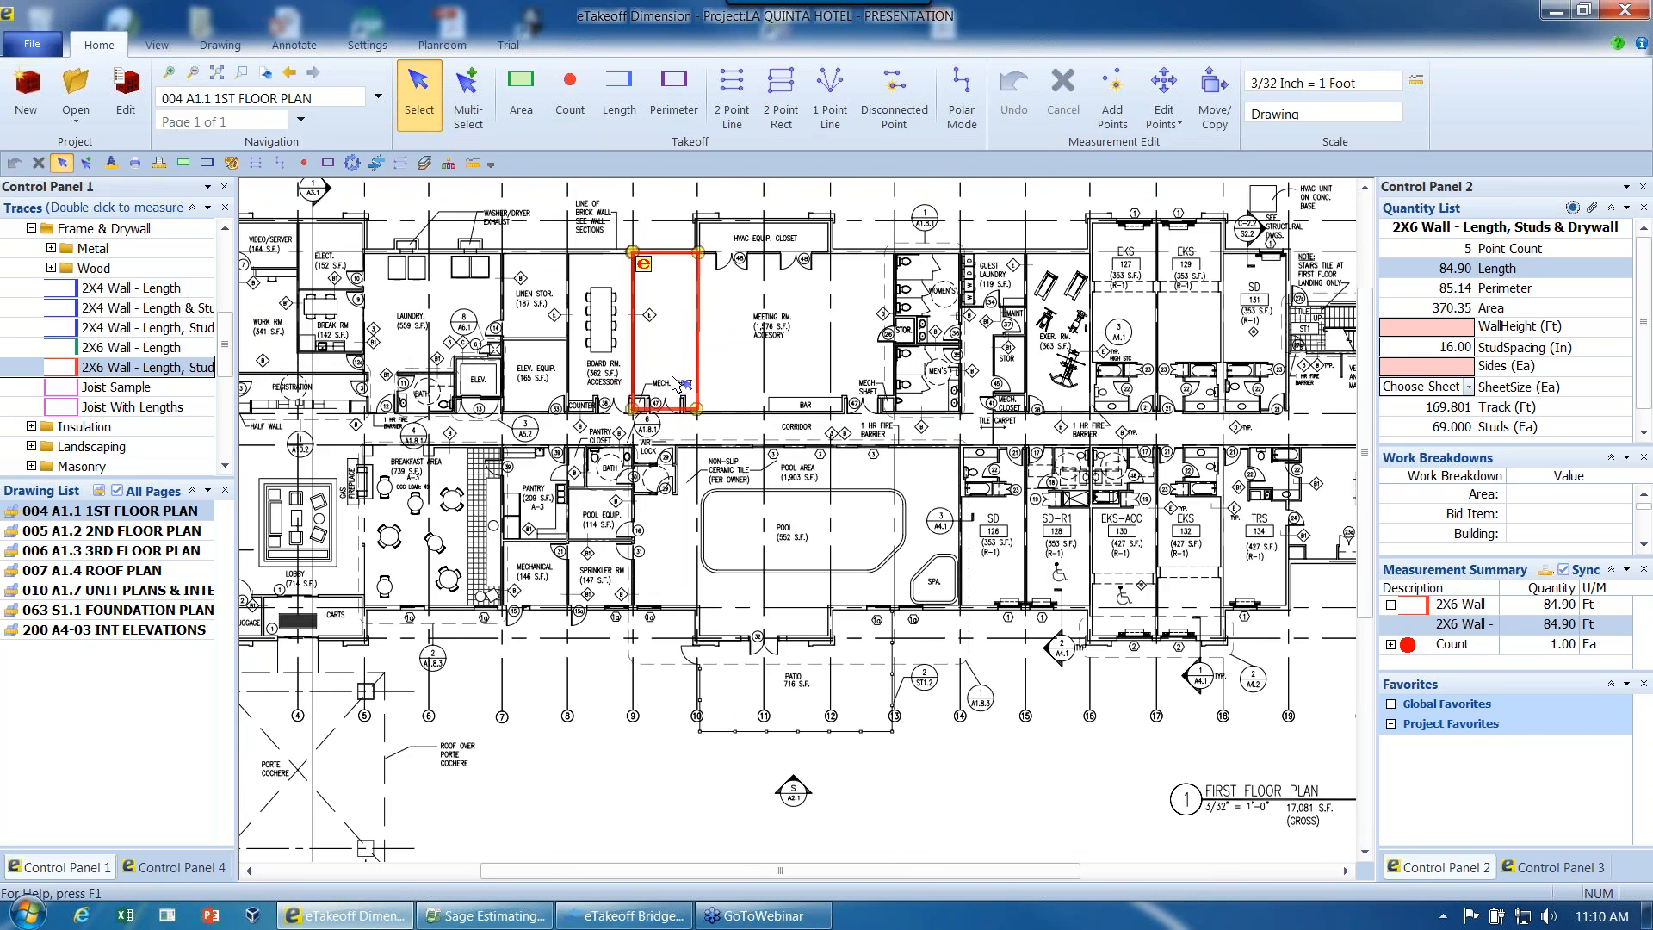
pyautogui.moveTo(601, 220); pyautogui.dragTo(530, 281, button='middle')
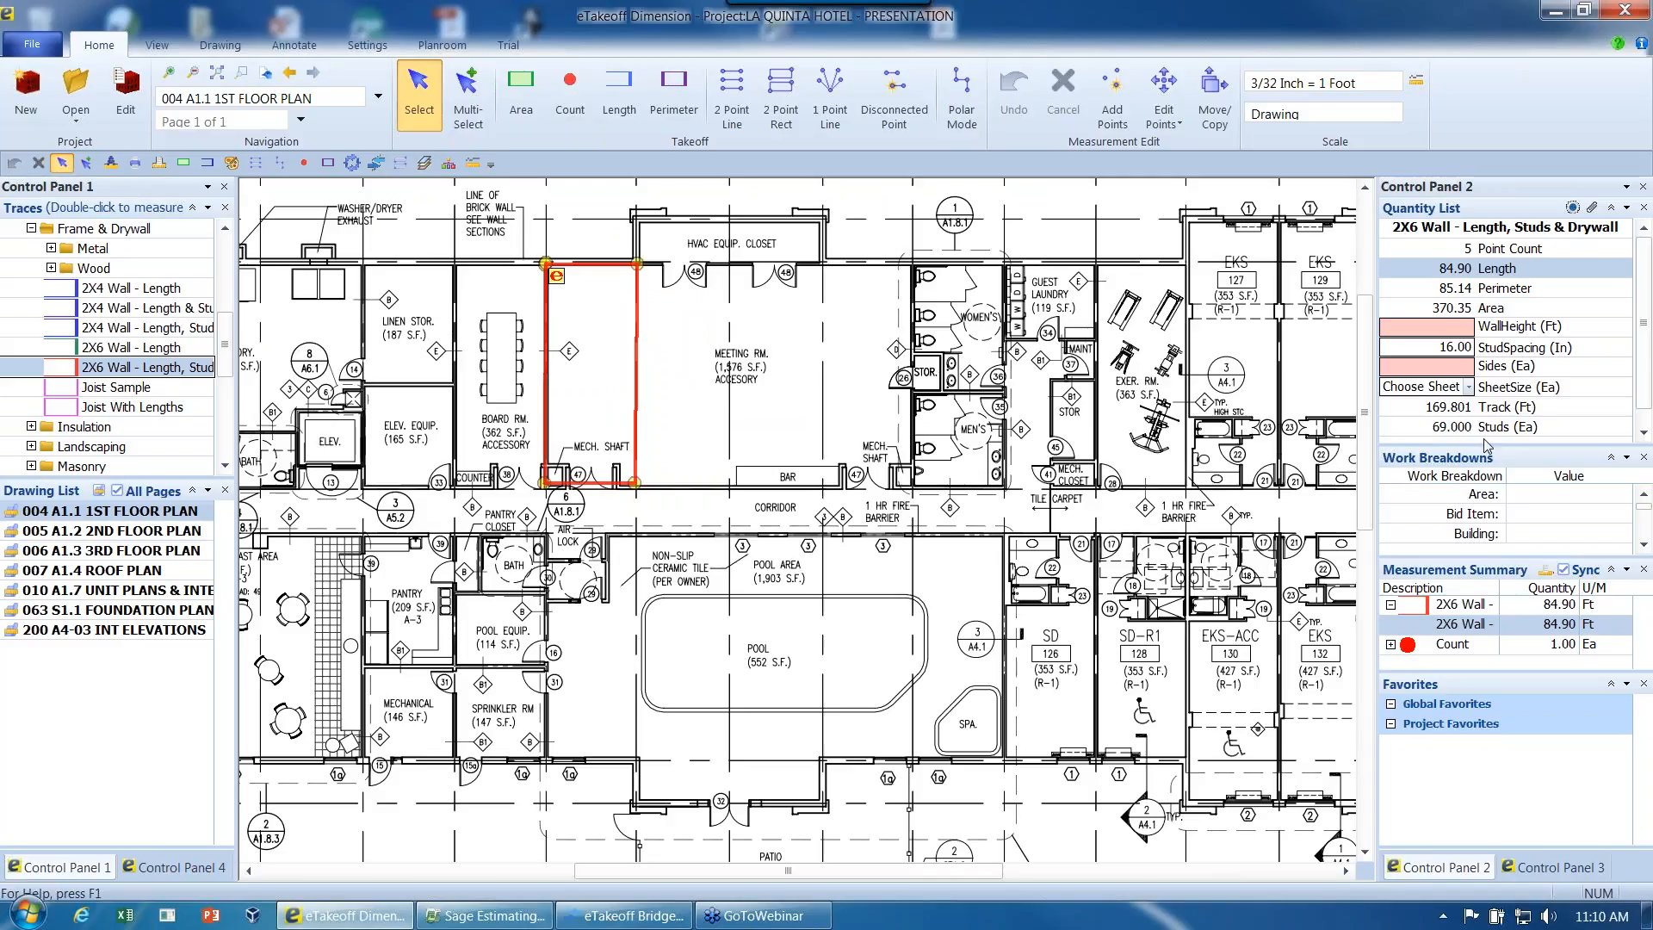
pyautogui.moveTo(1492, 446); pyautogui.dragTo(1502, 456)
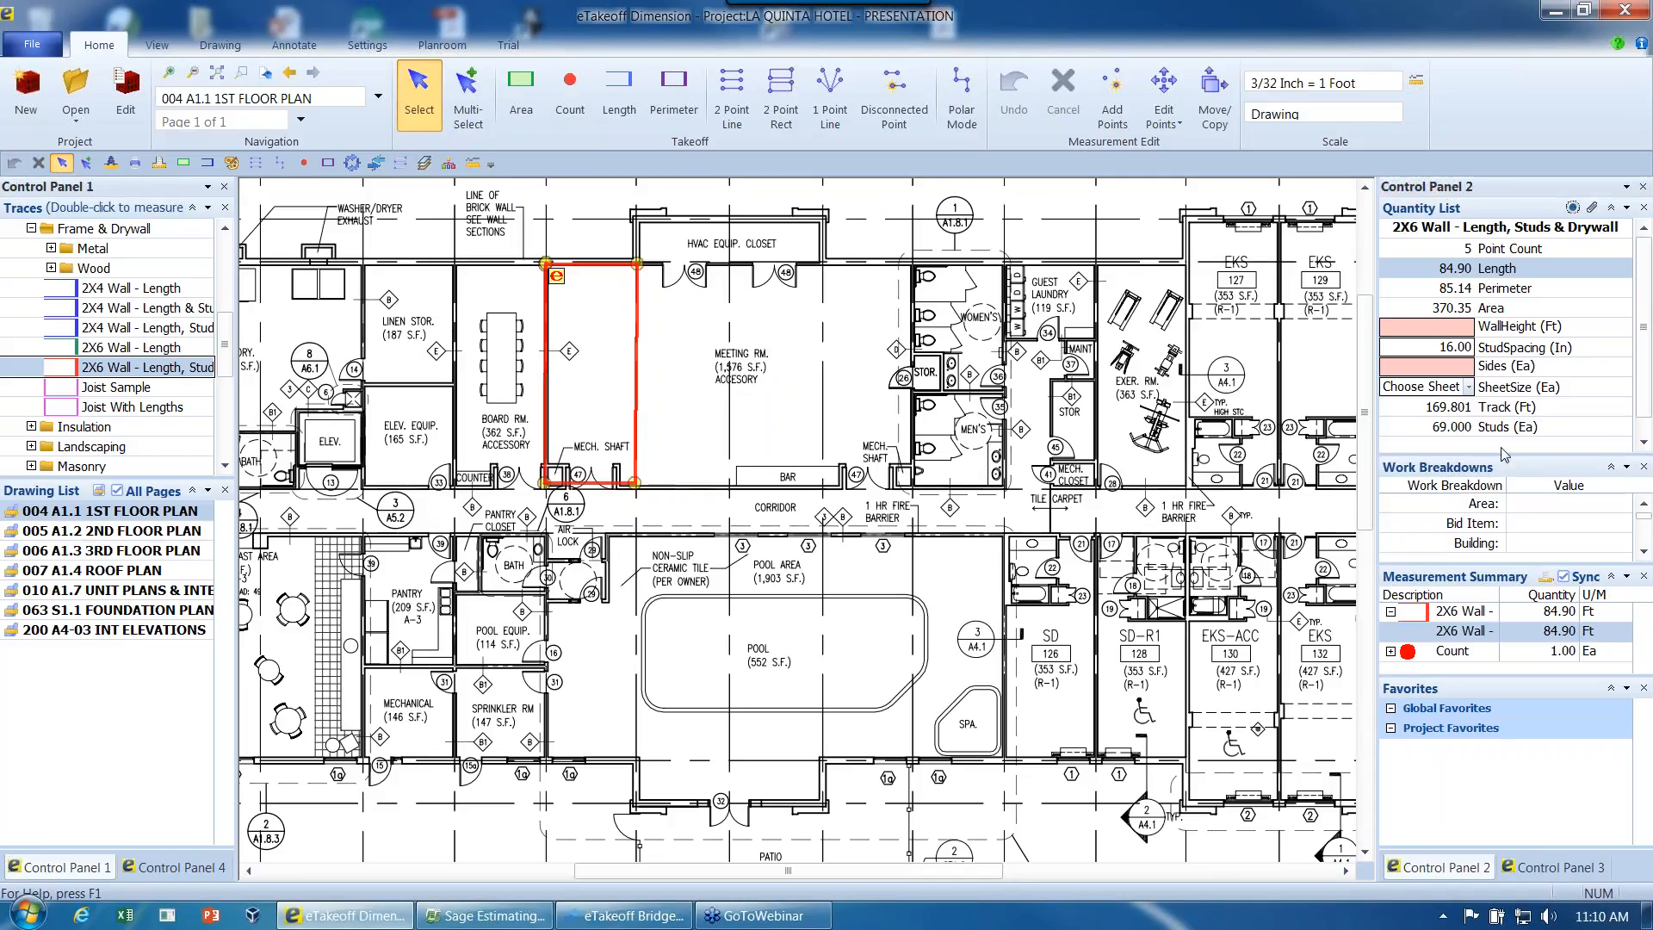
pyautogui.click(1454, 332)
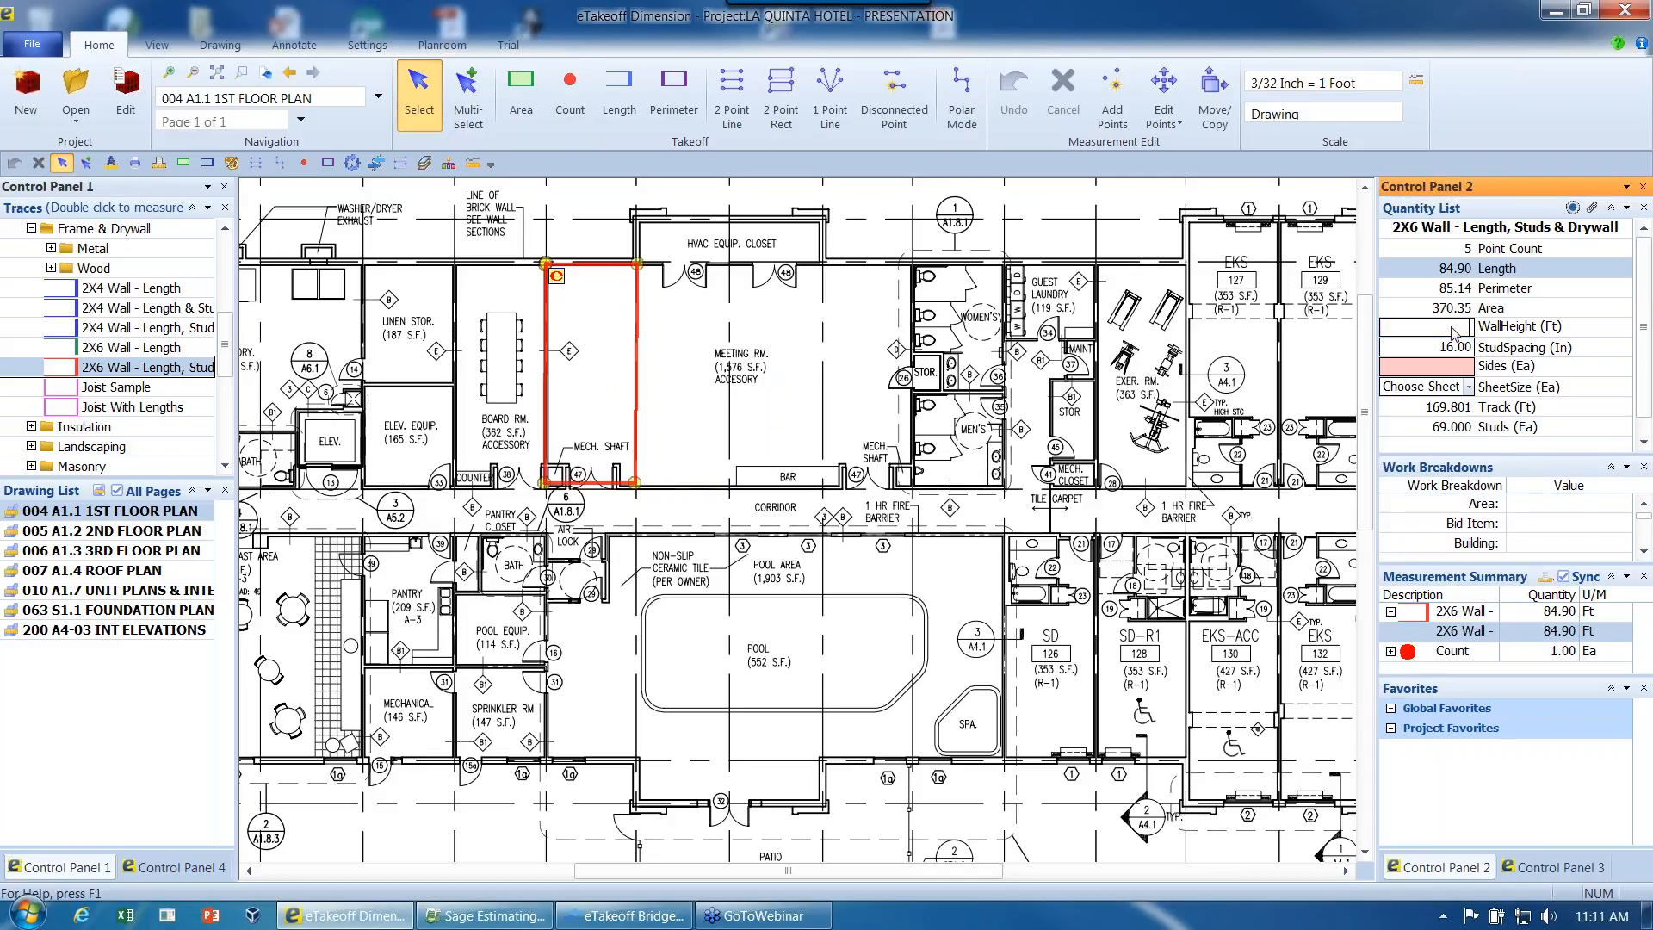
pyautogui.write('10')
pyautogui.press('Tab')
pyautogui.press('Tab')
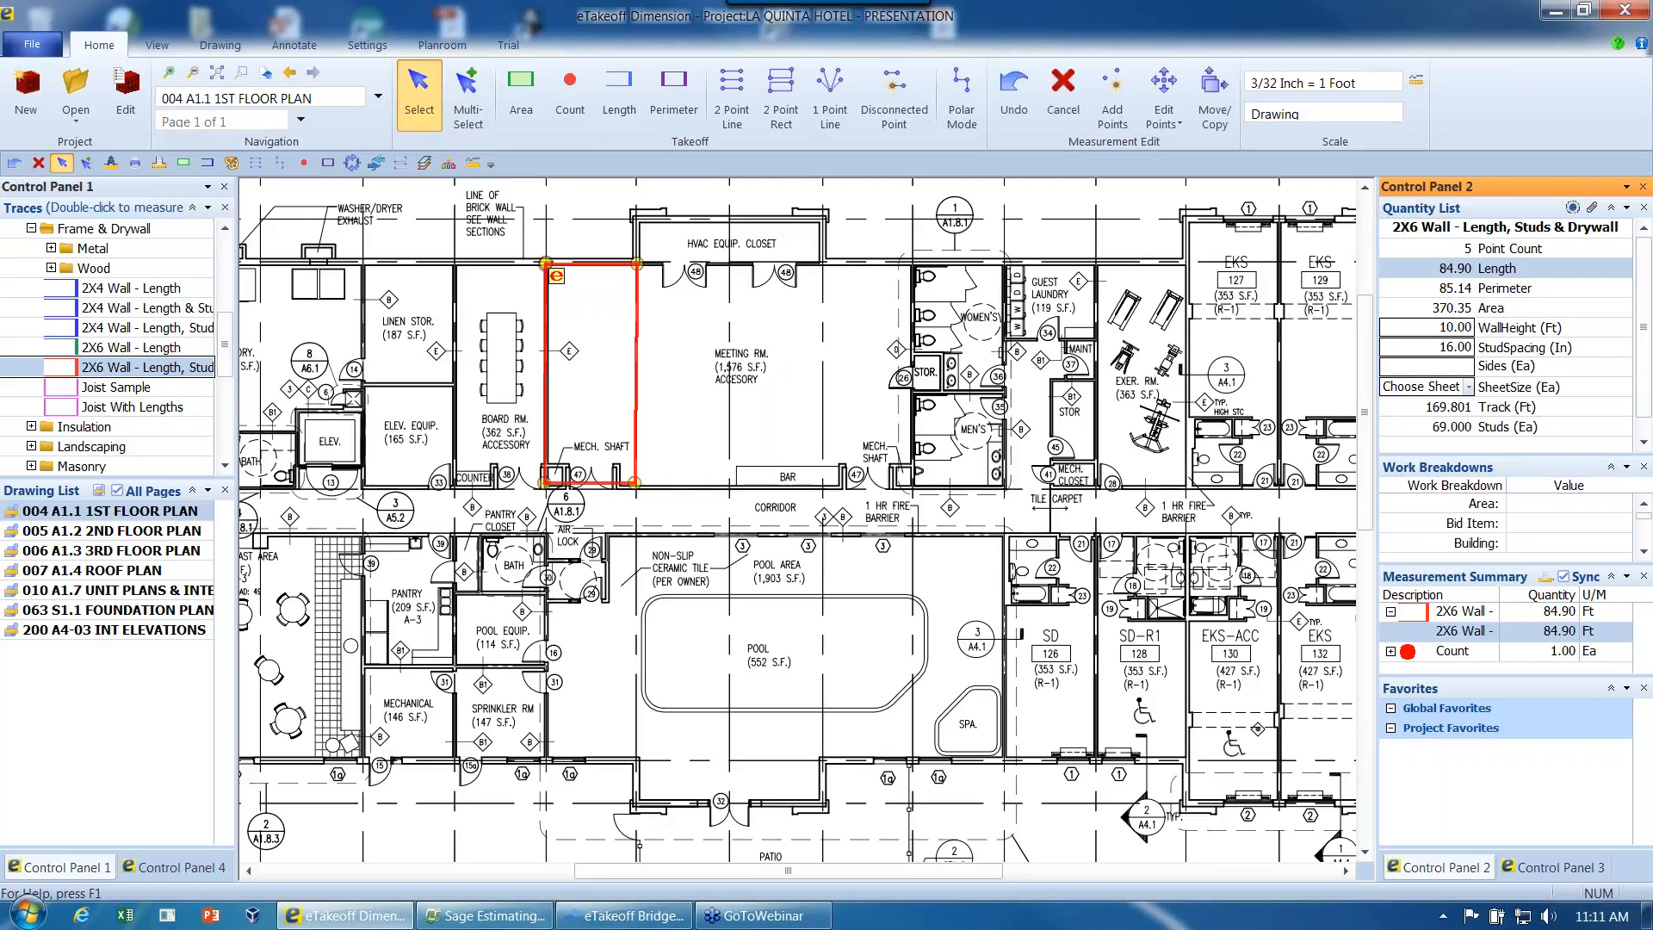
pyautogui.press('Tab')
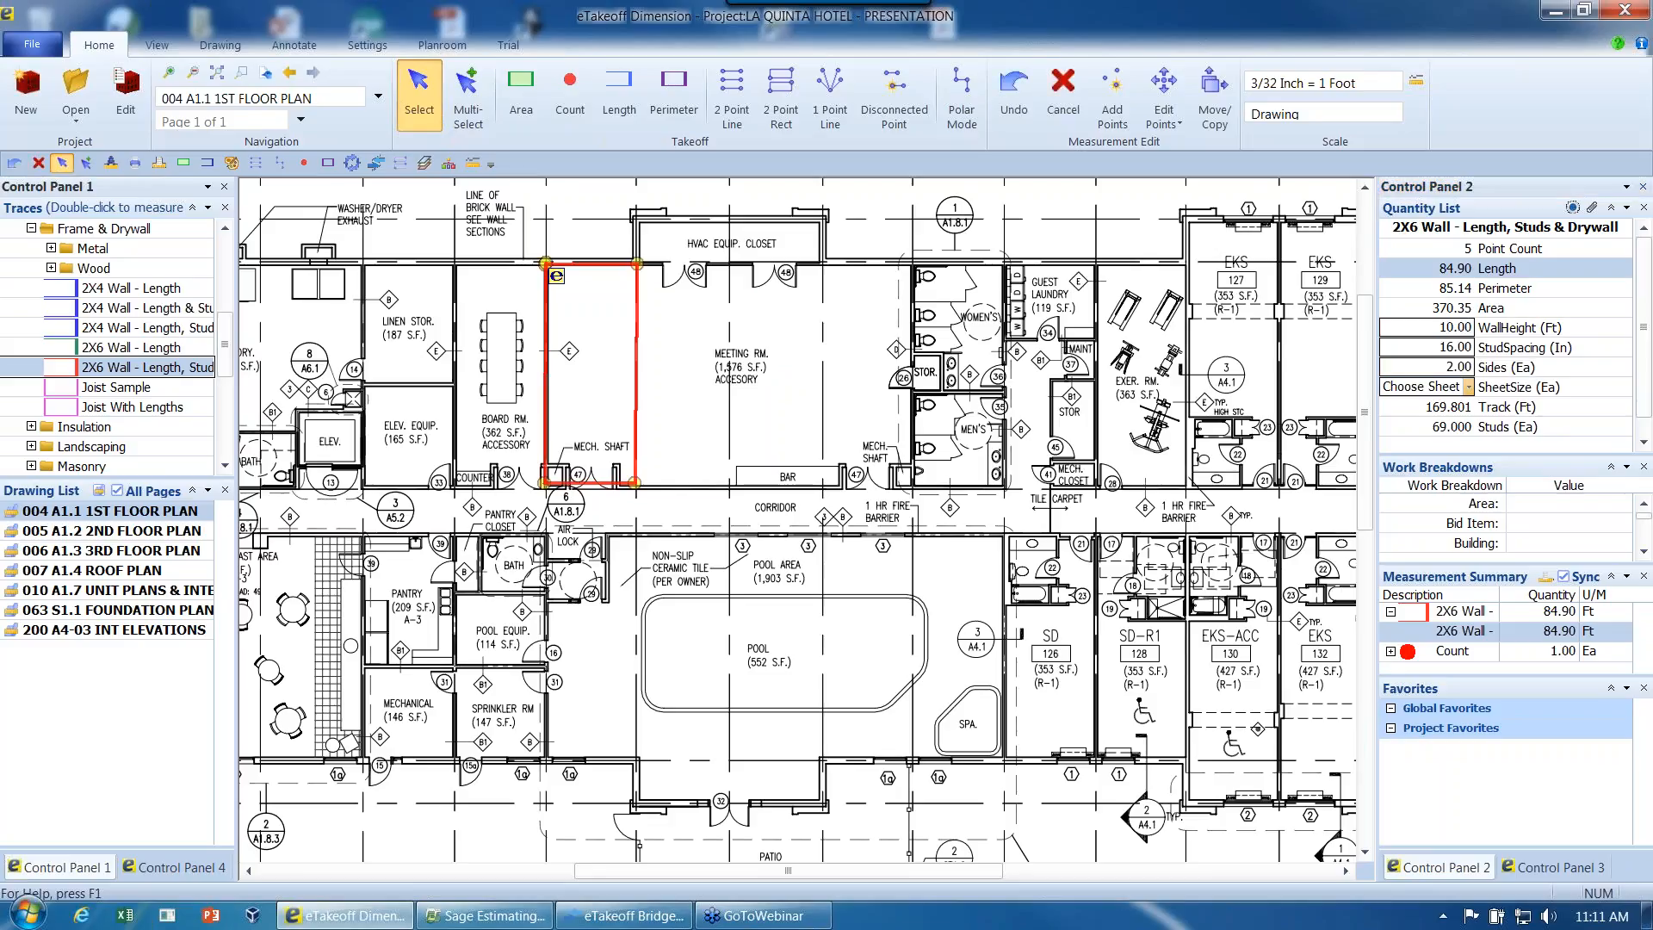
# - Choose the 4 X 8 sheet size for the wall and enlarge the Quantity List to show its drywall quantity
pyautogui.click(1469, 389)
pyautogui.click(1429, 422)
pyautogui.moveTo(1442, 454); pyautogui.dragTo(1446, 488)
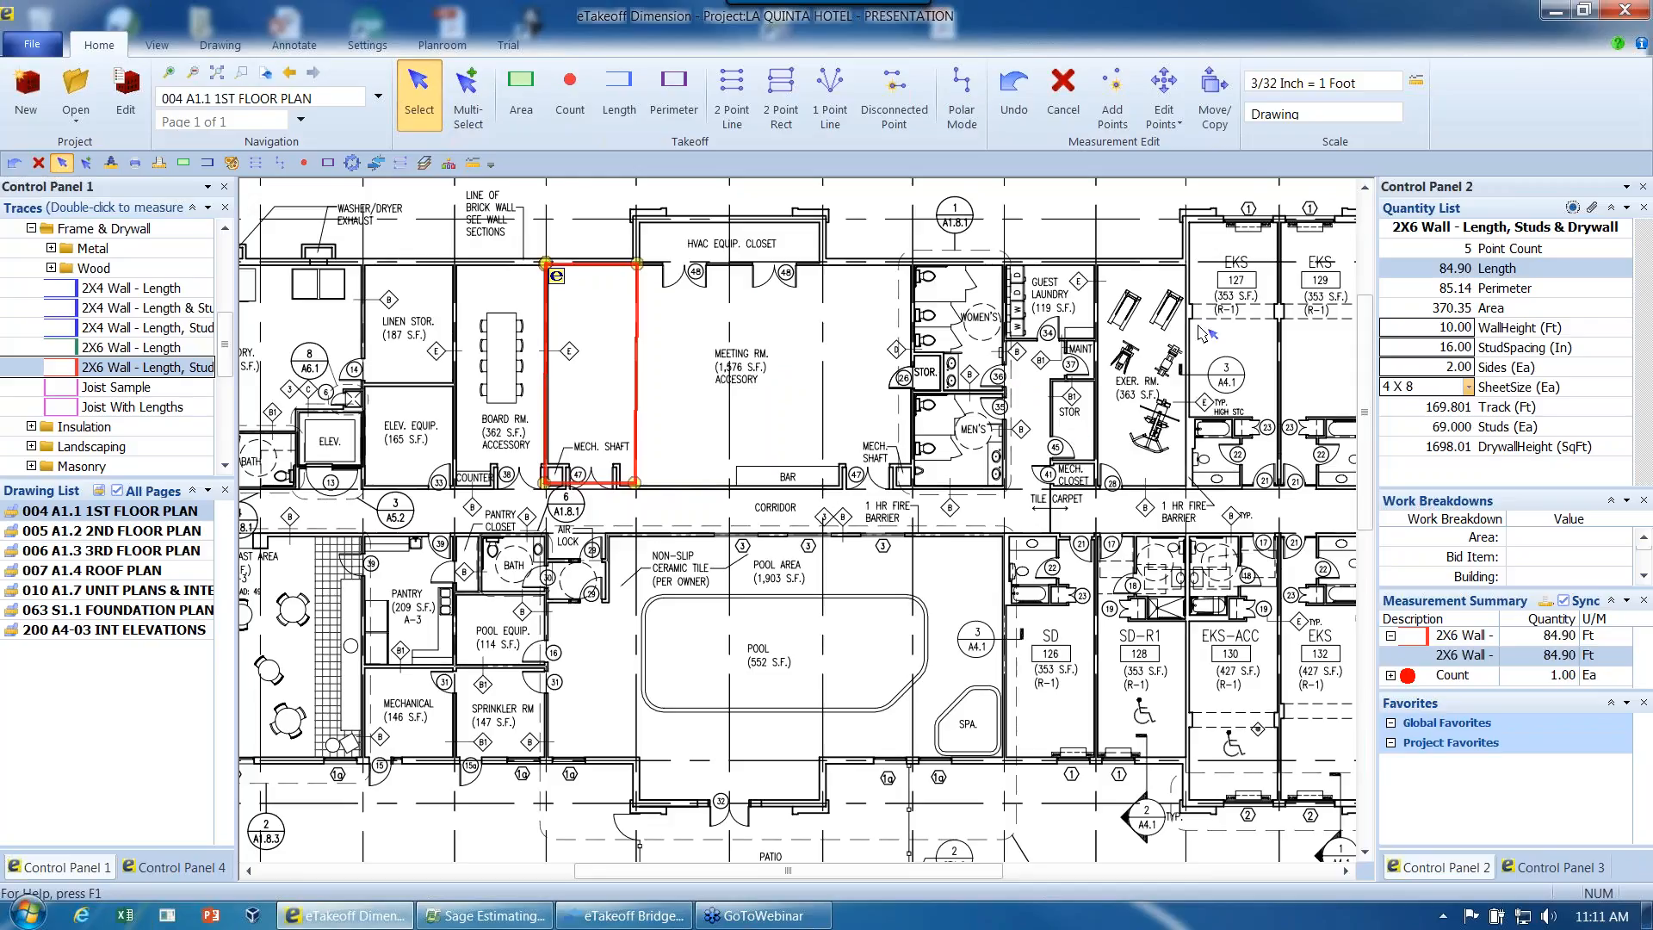
# - Enlarge the Work Breakdowns list and assign the wall measurement to area 1 and Building 1
pyautogui.moveTo(1487, 490); pyautogui.dragTo(1487, 401)
pyautogui.moveTo(1488, 523); pyautogui.dragTo(1489, 611)
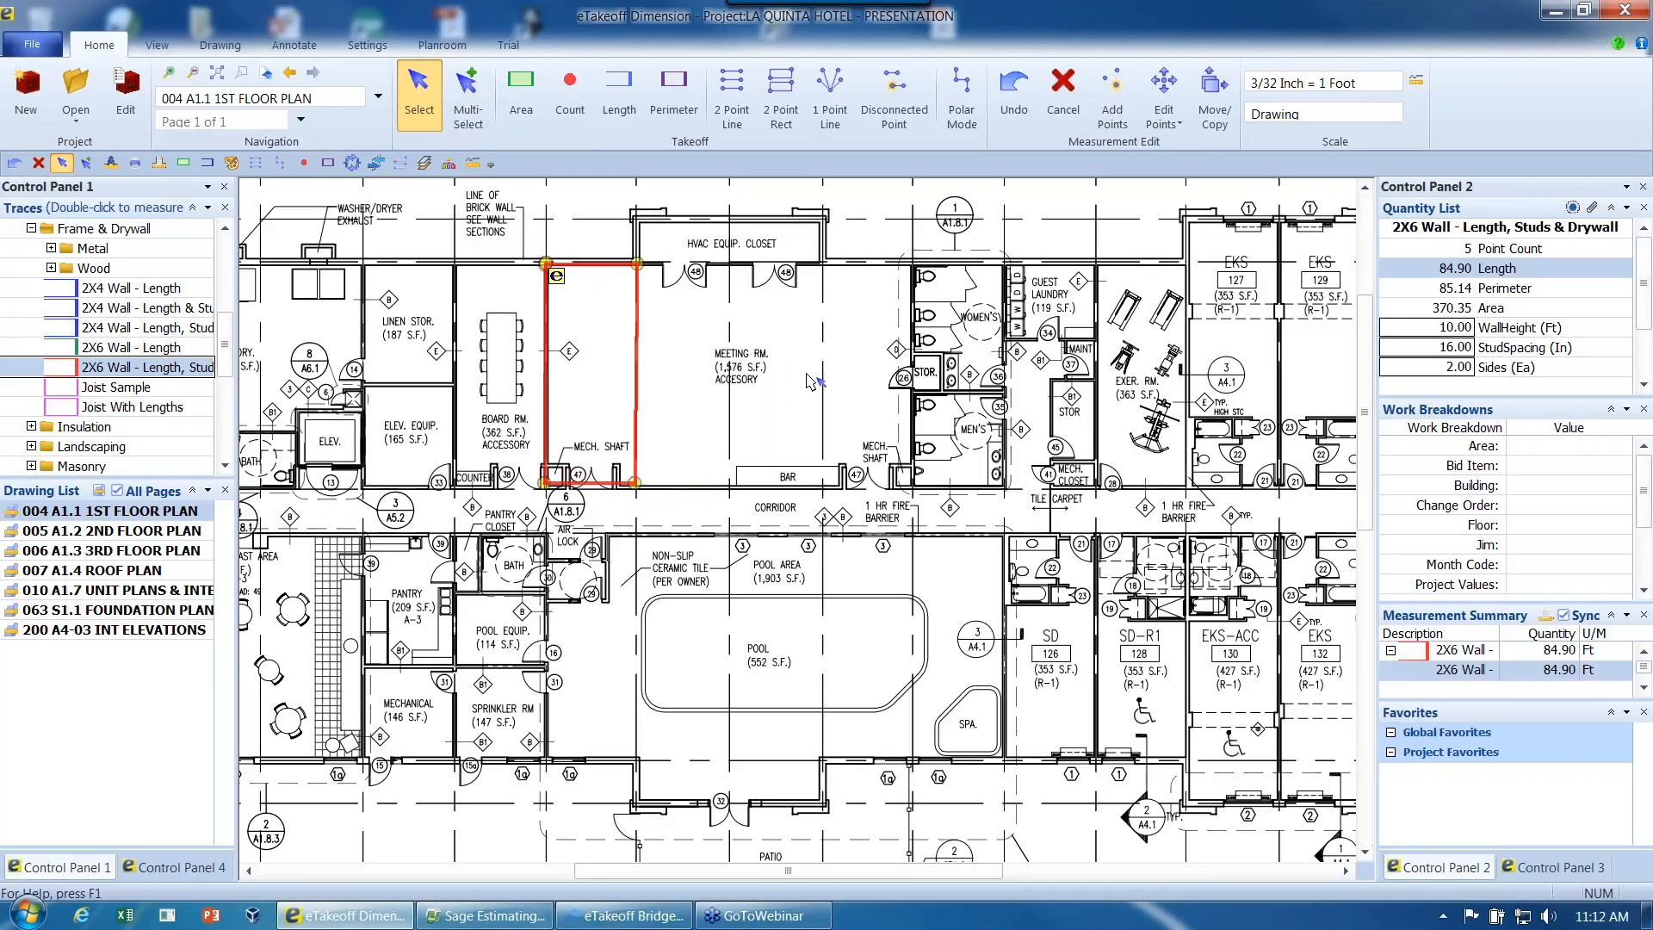
pyautogui.click(1626, 446)
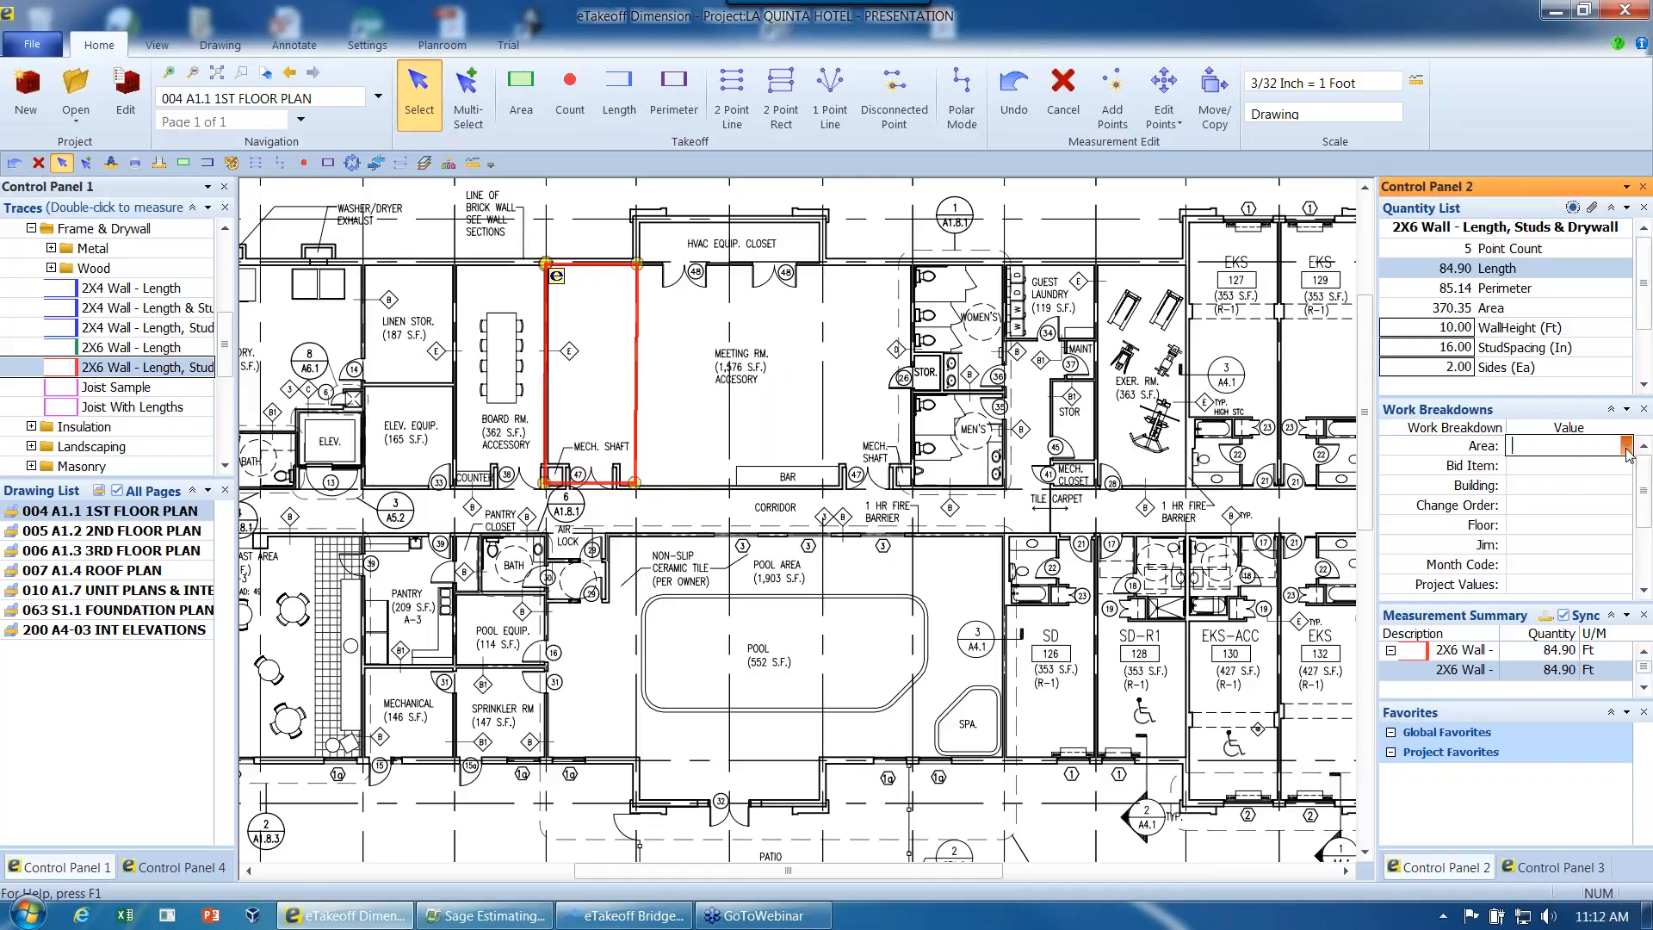
pyautogui.click(1625, 447)
pyautogui.click(1534, 465)
pyautogui.click(1630, 486)
pyautogui.click(1626, 484)
pyautogui.click(1565, 508)
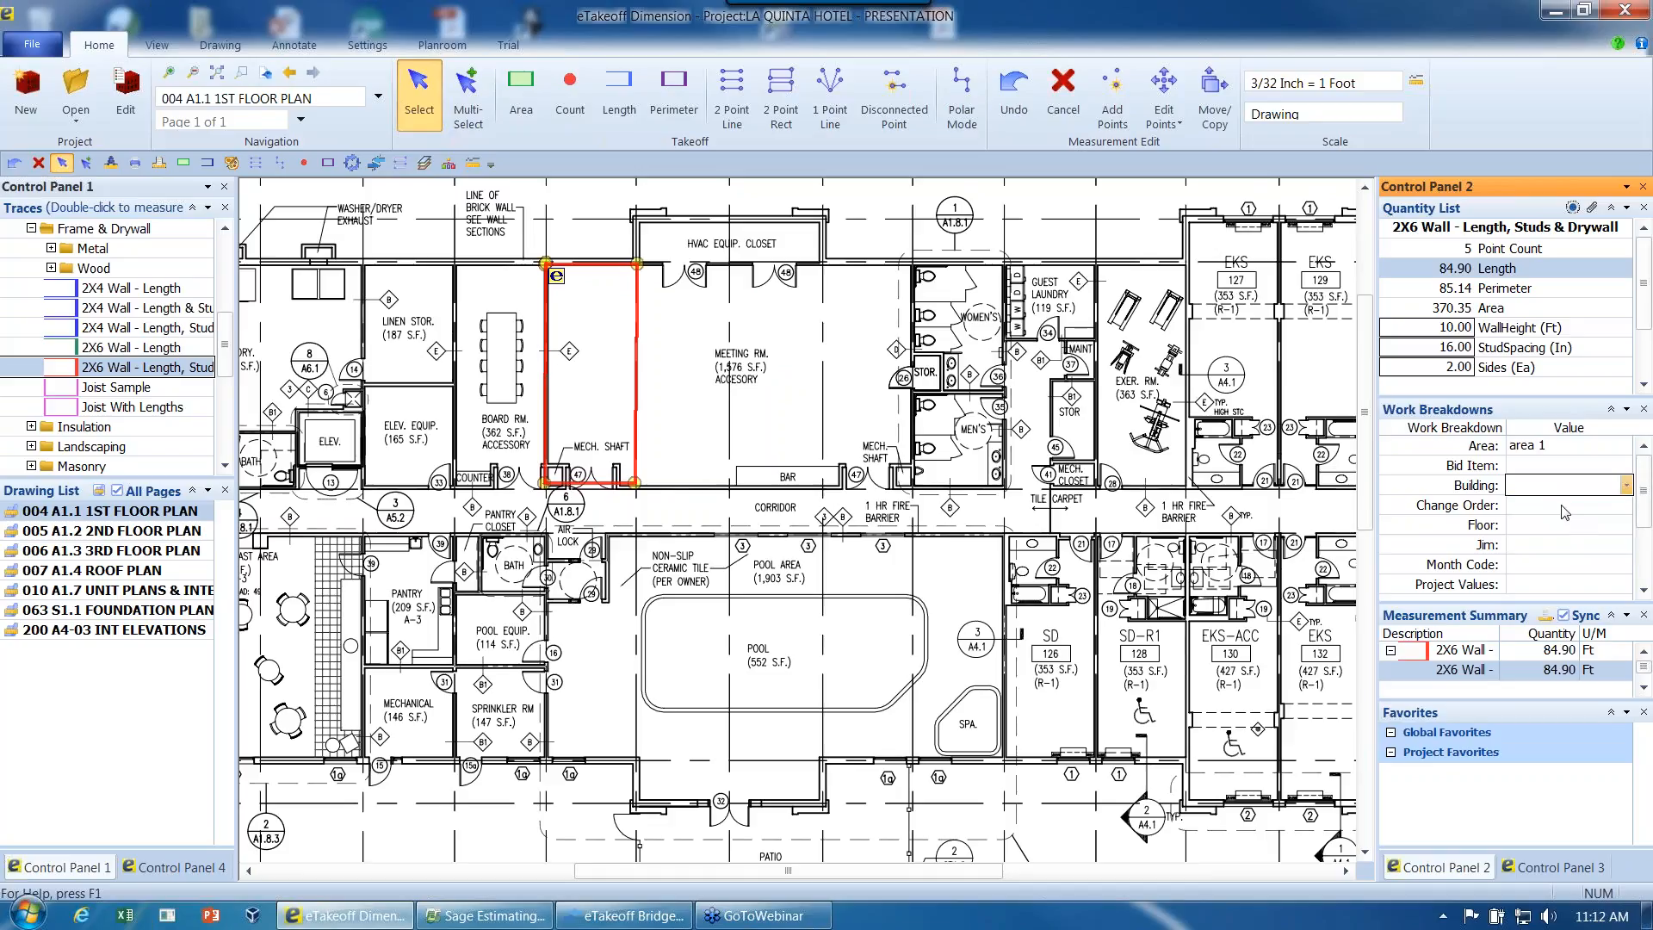
# - Assign the wall measurement to the 2nd Floor and shrink the Work Breakdowns list
pyautogui.click(1630, 527)
pyautogui.click(1626, 525)
pyautogui.click(1535, 558)
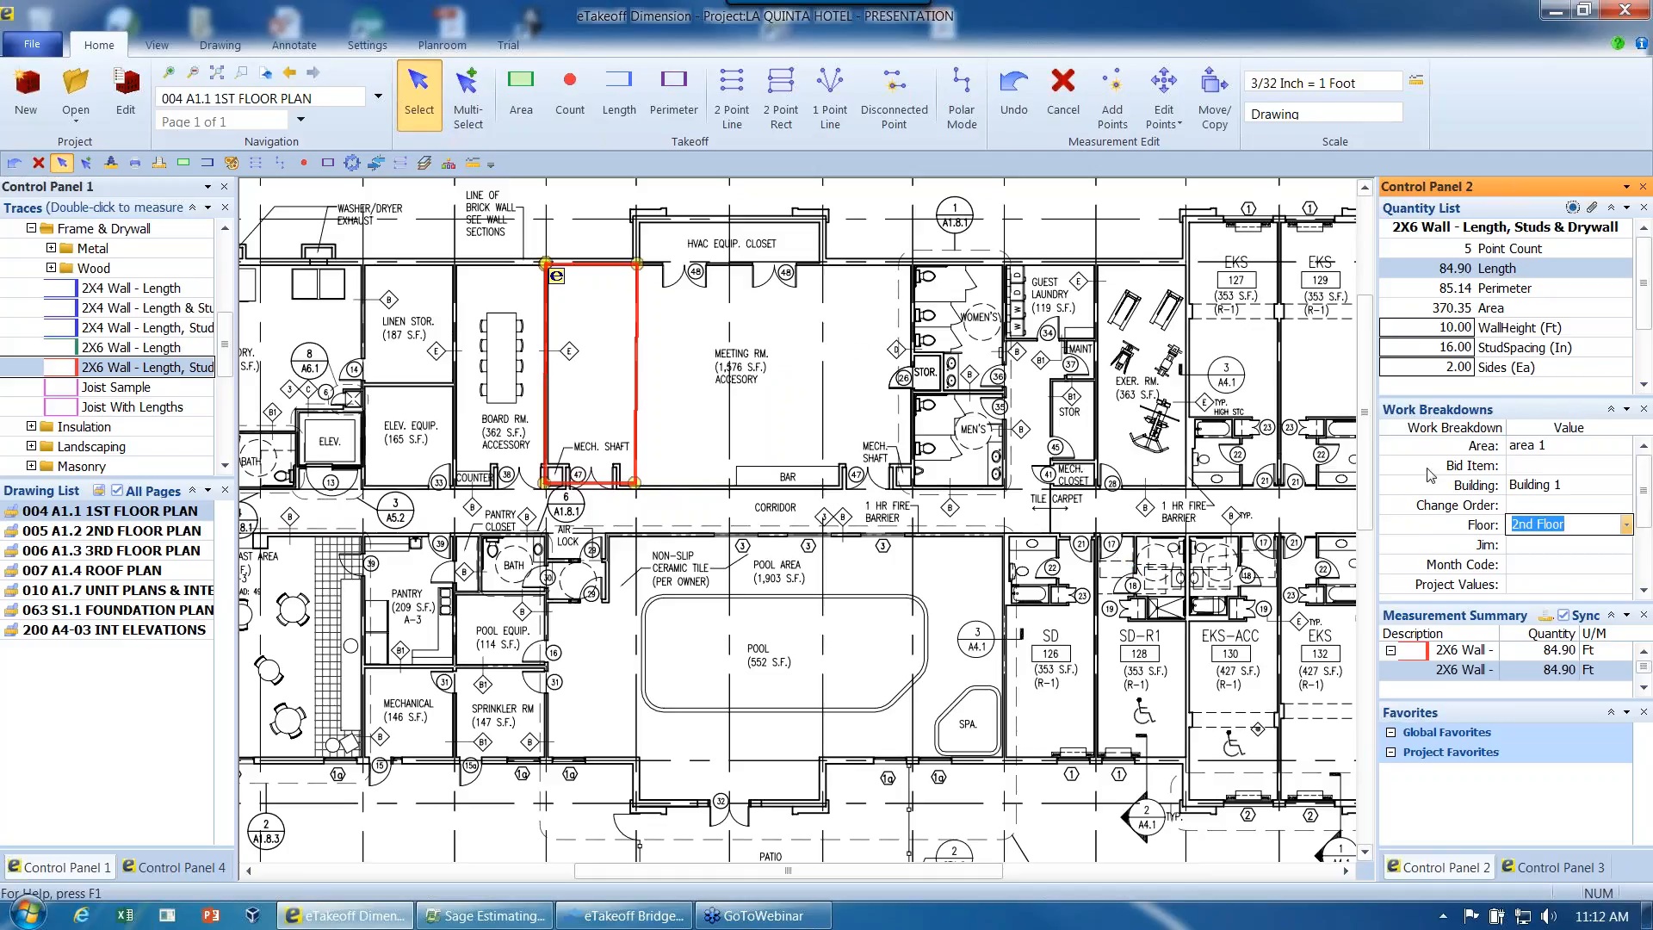
pyautogui.moveTo(1469, 605); pyautogui.dragTo(1469, 552)
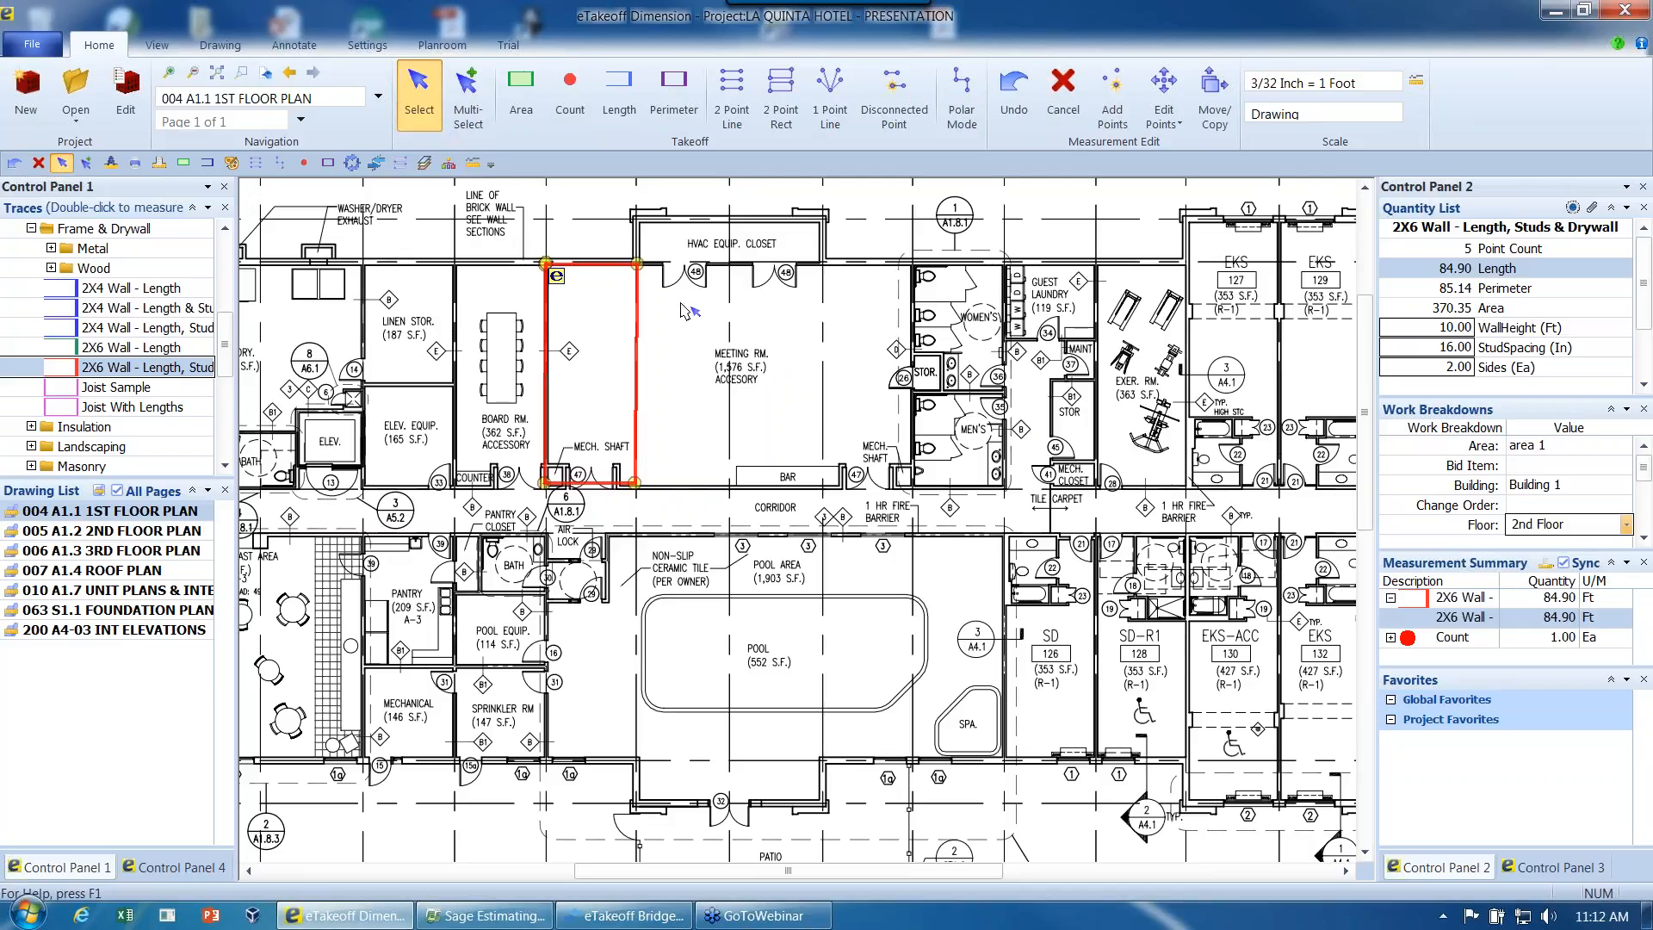
# - Add the wall measurement to the Project Favorites and rename the favorite as Wall Type A
pyautogui.moveTo(575, 268)
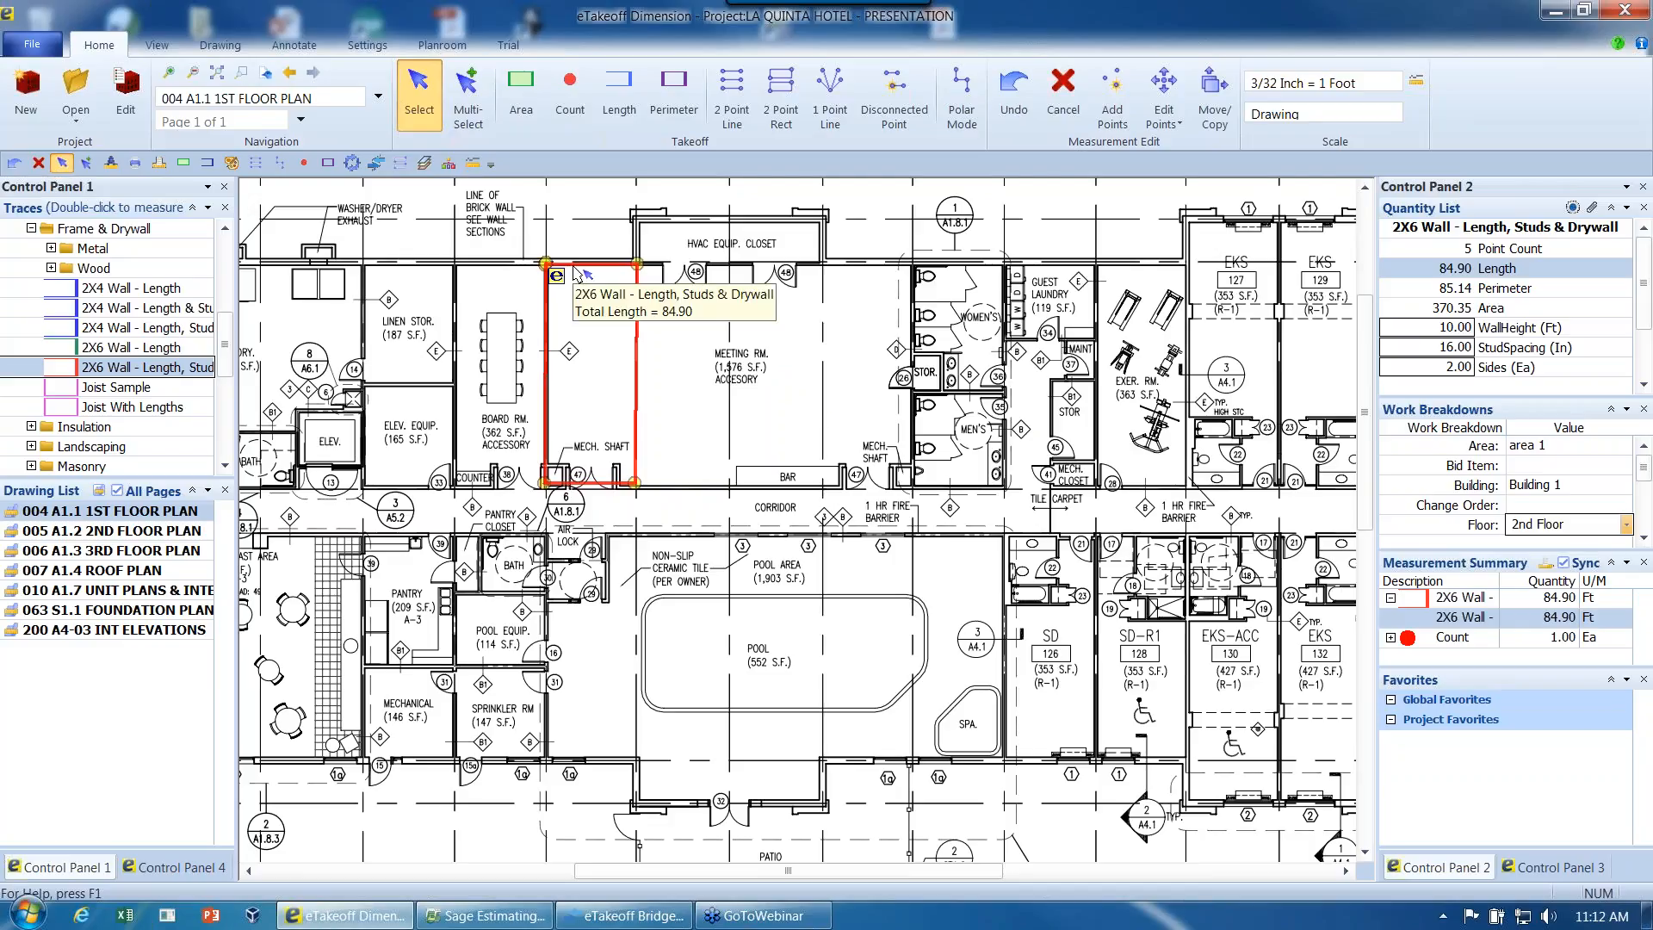
pyautogui.moveTo(577, 269)
pyautogui.mouseDown()
pyautogui.moveTo(725, 294)
pyautogui.moveTo(1195, 666)
pyautogui.moveTo(1436, 739)
pyautogui.mouseUp()
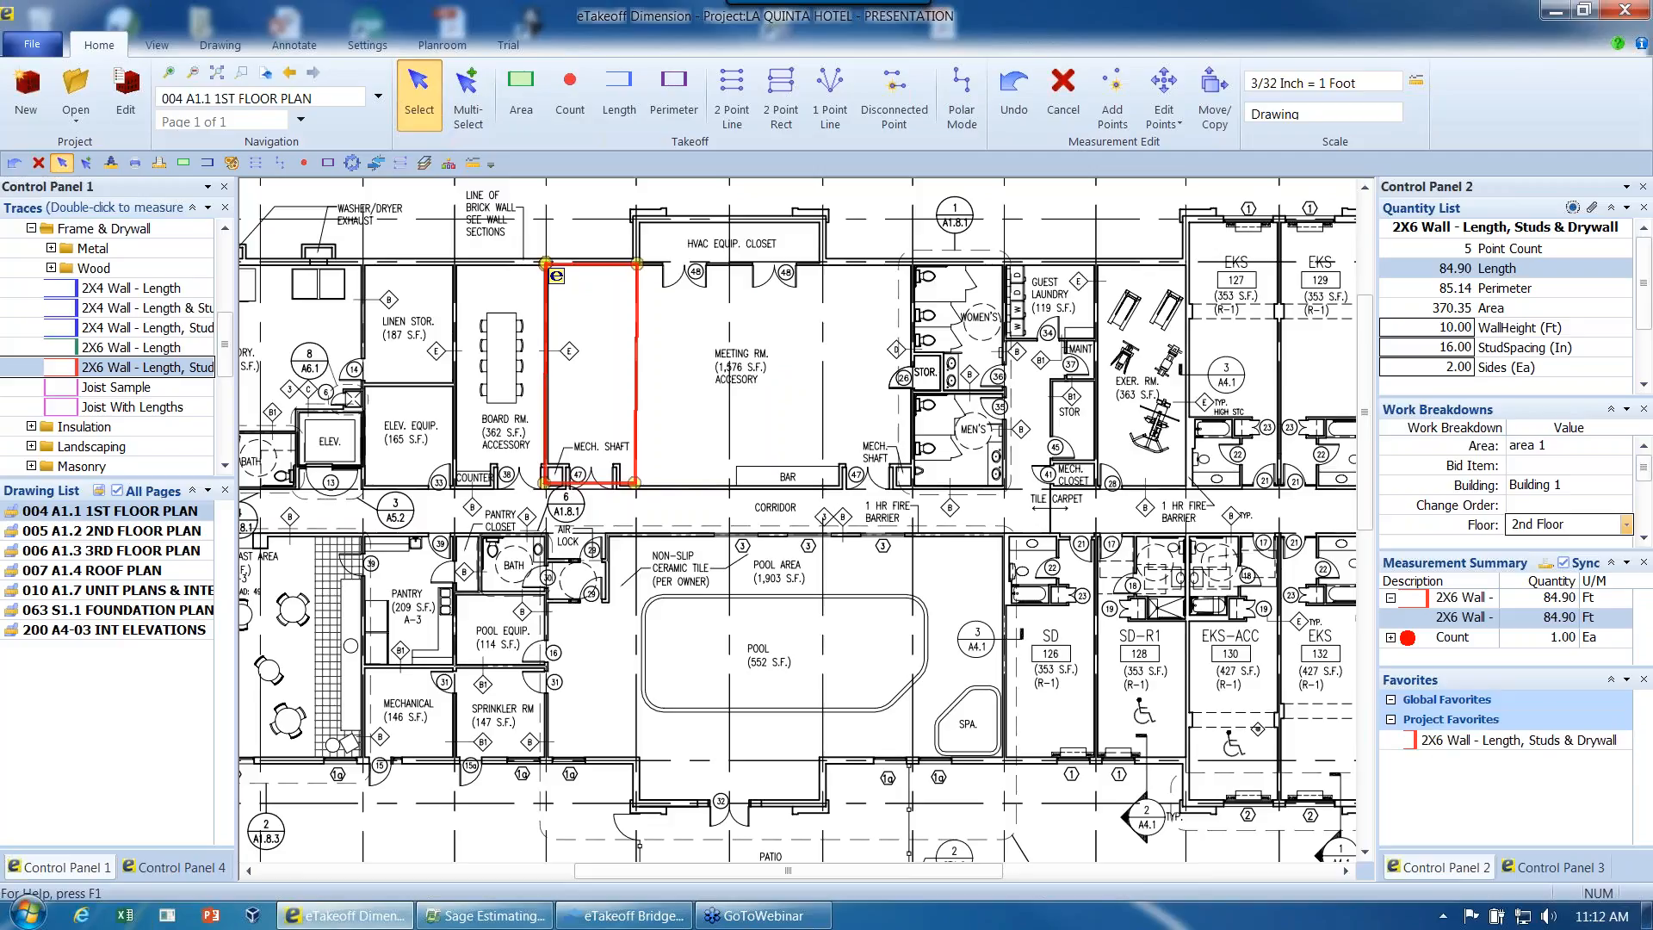
pyautogui.rightClick(1440, 739)
pyautogui.click(1493, 753)
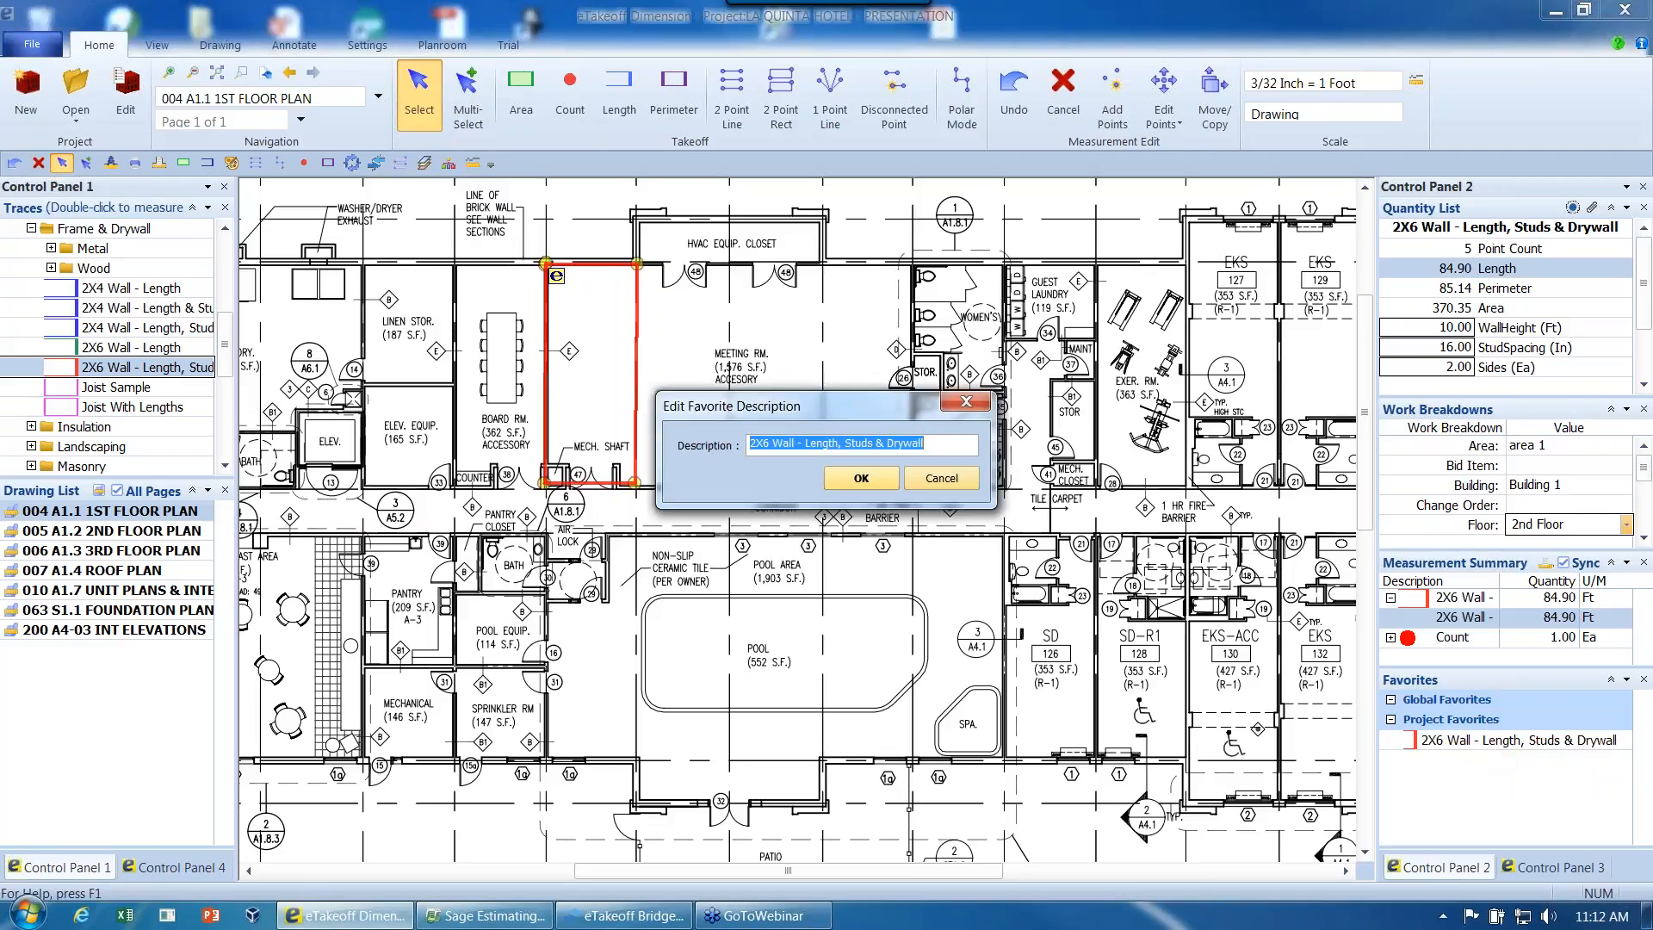
pyautogui.write('W')
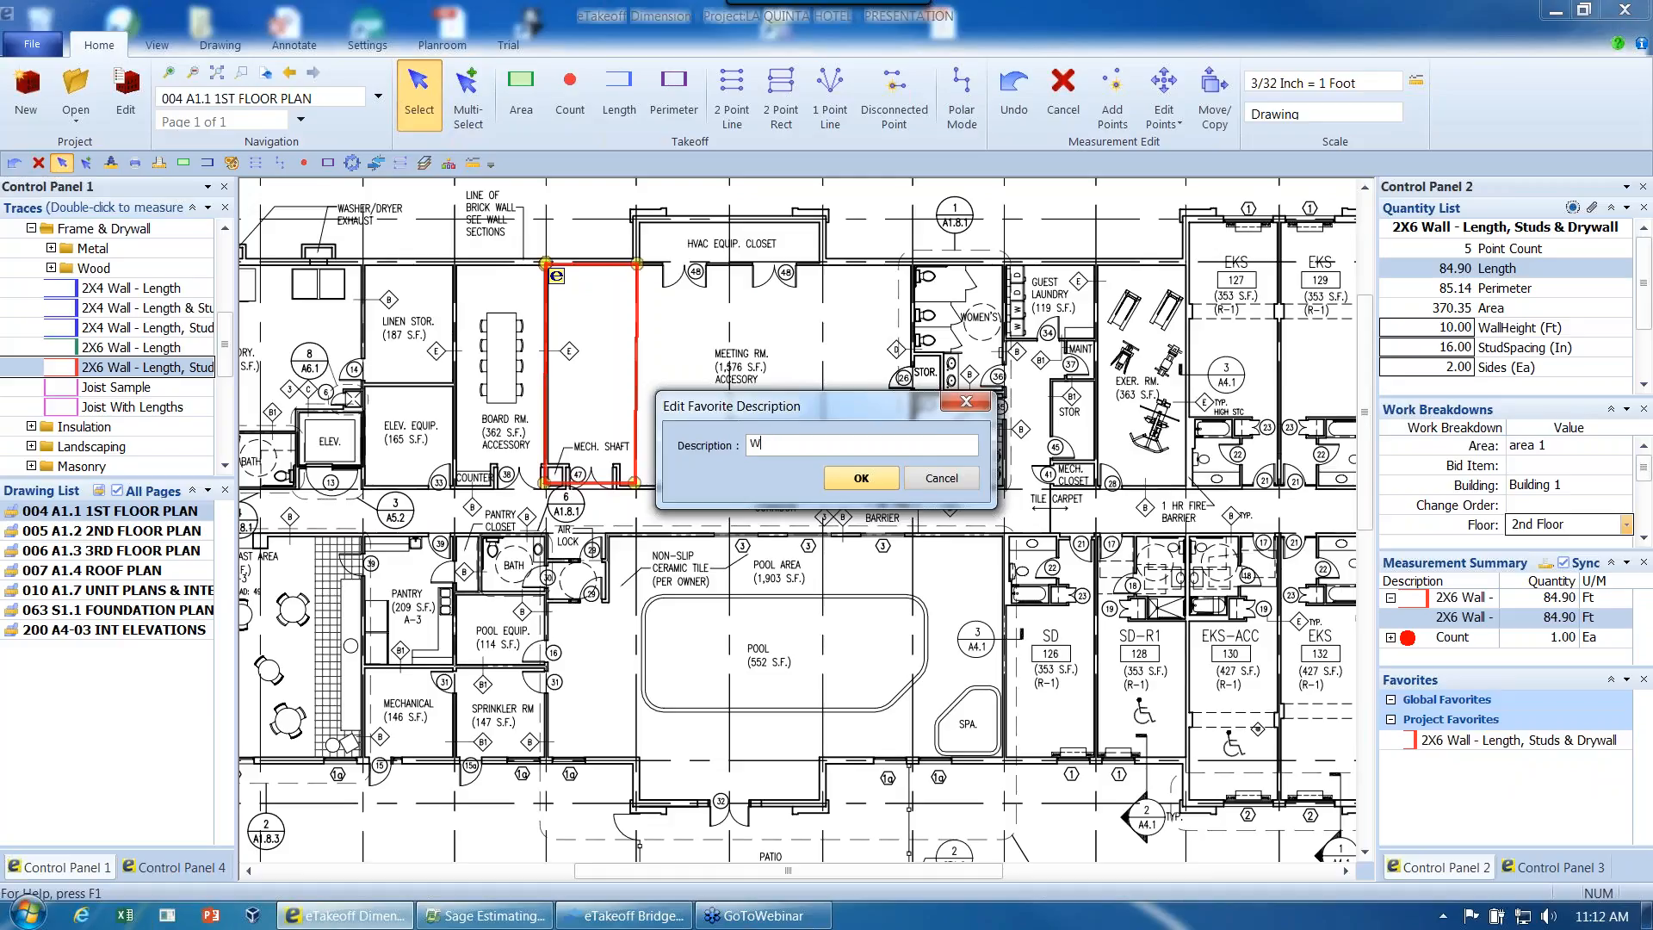
pyautogui.write('all Type A')
pyautogui.press('Return')
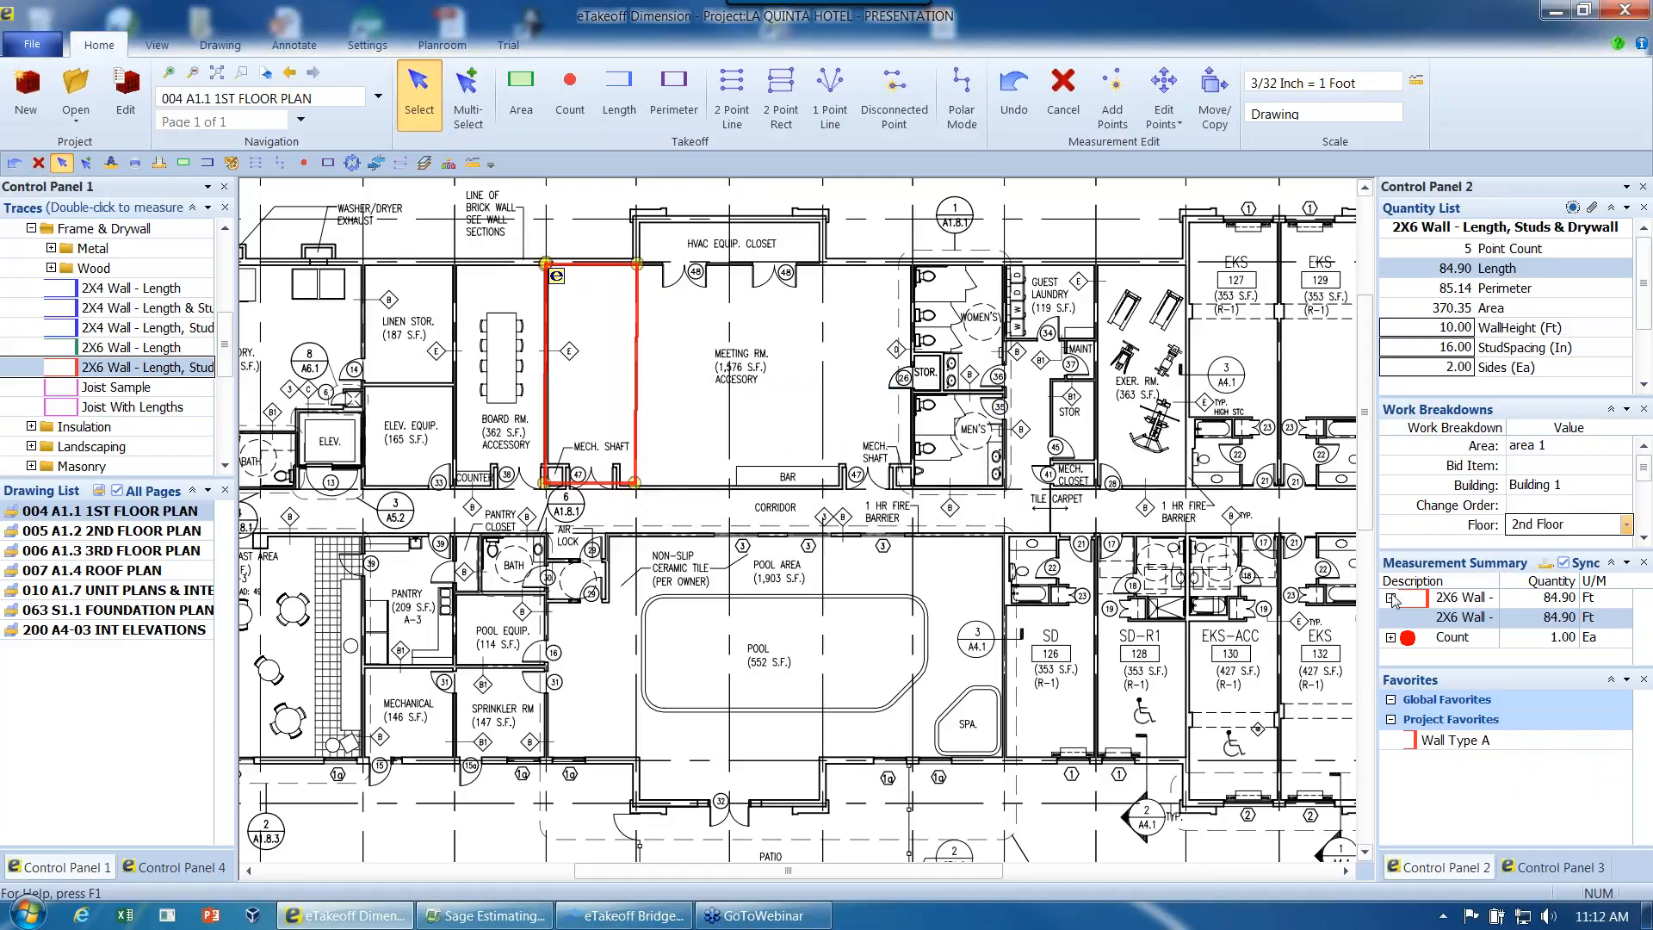
# - Place a wall copy around the meeting room's easternmost bay, then trace Wall Type A along three sides of the bay beside the original wall
pyautogui.keyDown('ctrl'); pyautogui.moveTo(881, 301); pyautogui.dragTo(833, 275); pyautogui.keyUp('ctrl')
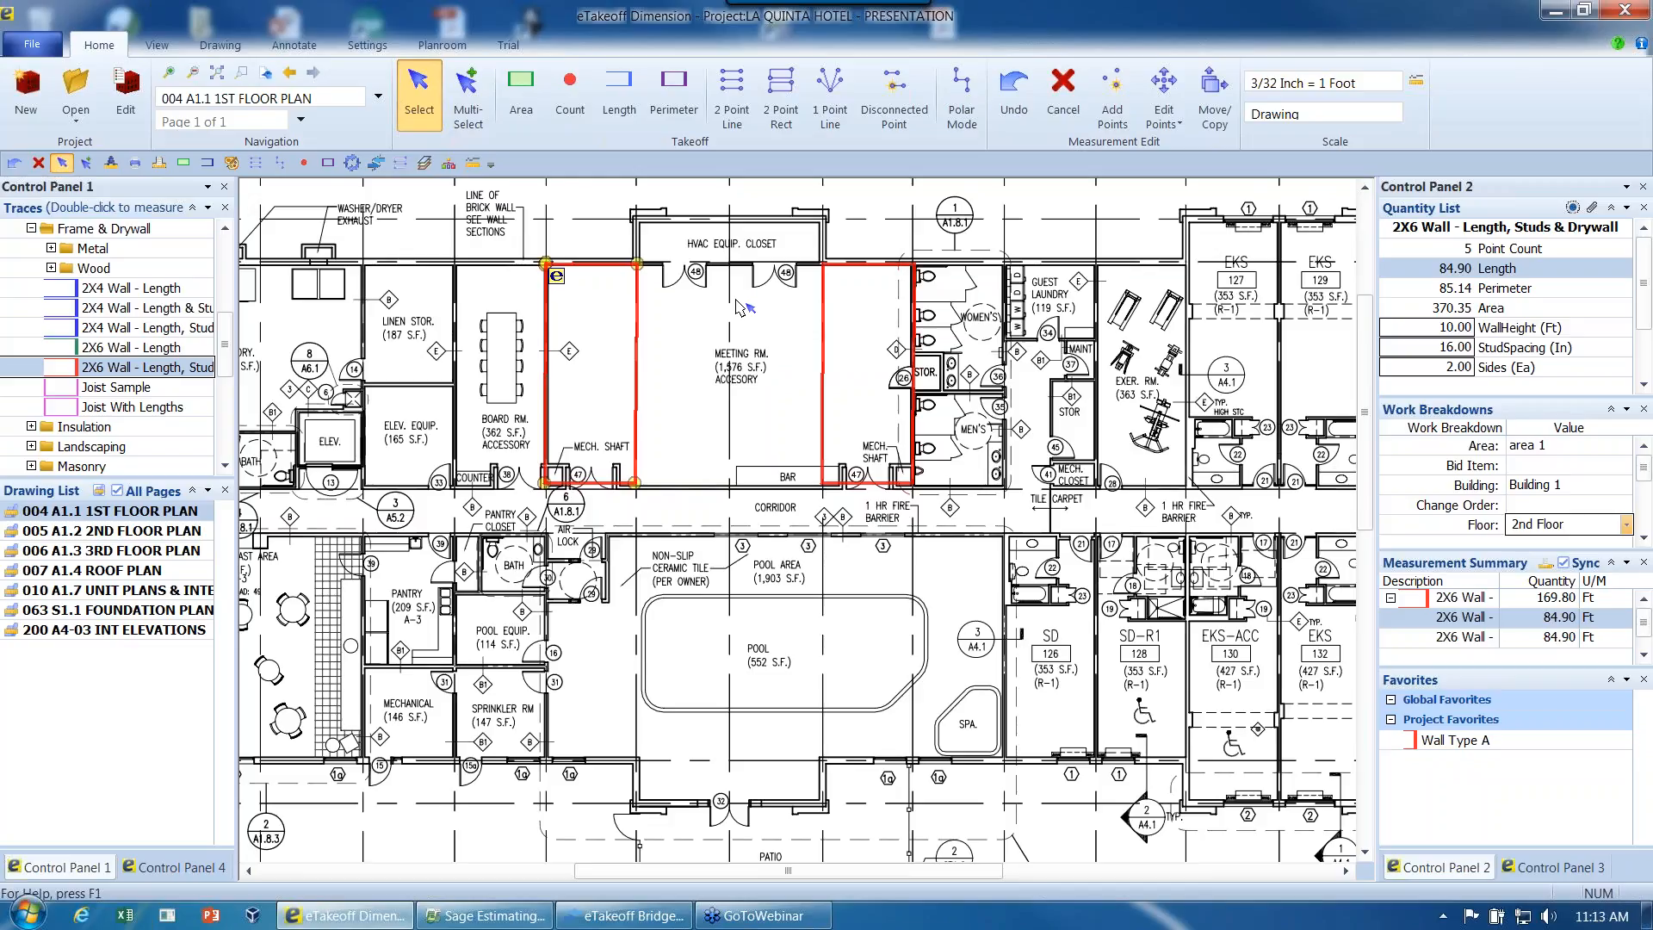
pyautogui.click(1448, 741)
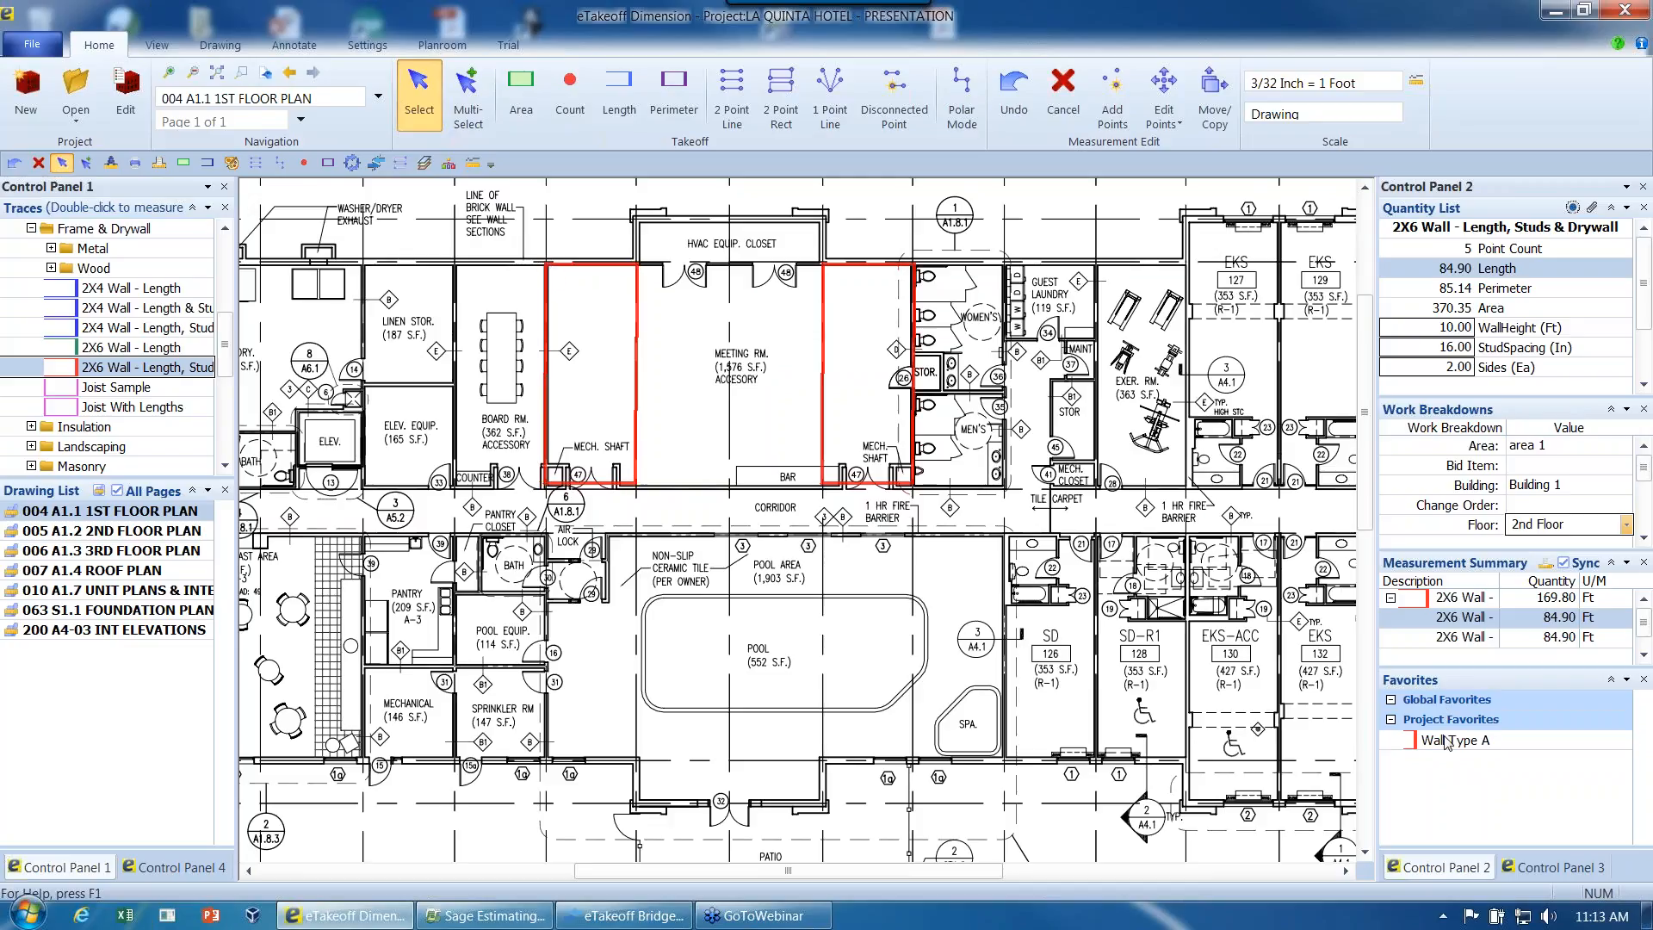
pyautogui.click(638, 262)
pyautogui.click(730, 261)
pyautogui.click(730, 484)
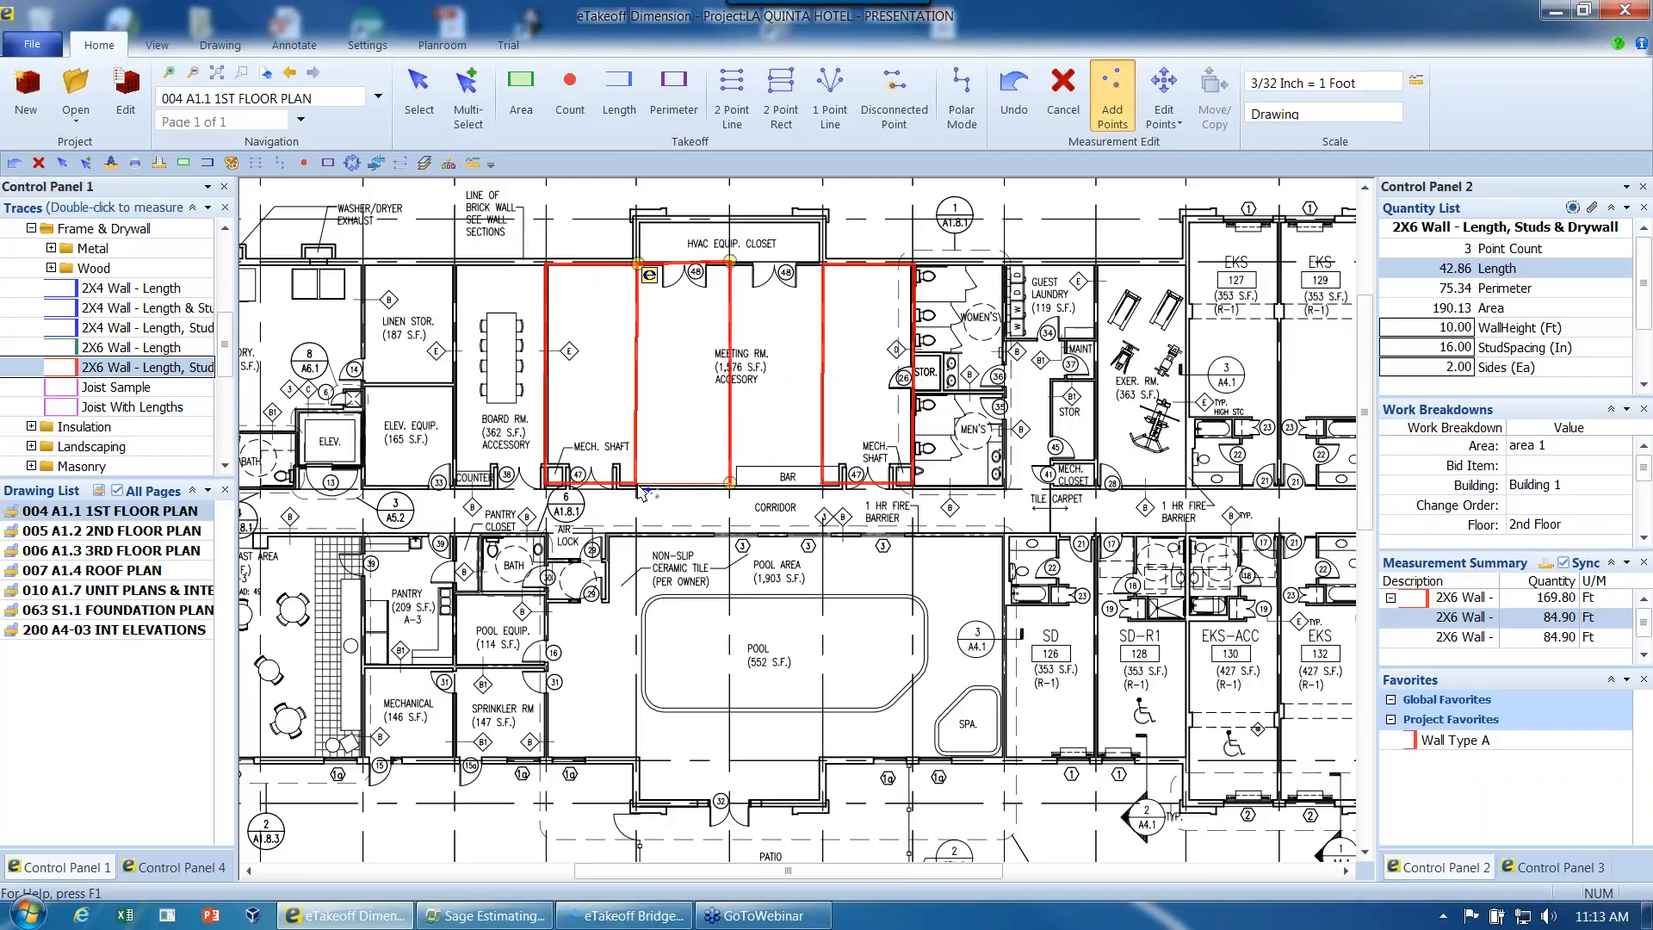
pyautogui.click(640, 486)
pyautogui.rightClick(640, 487)
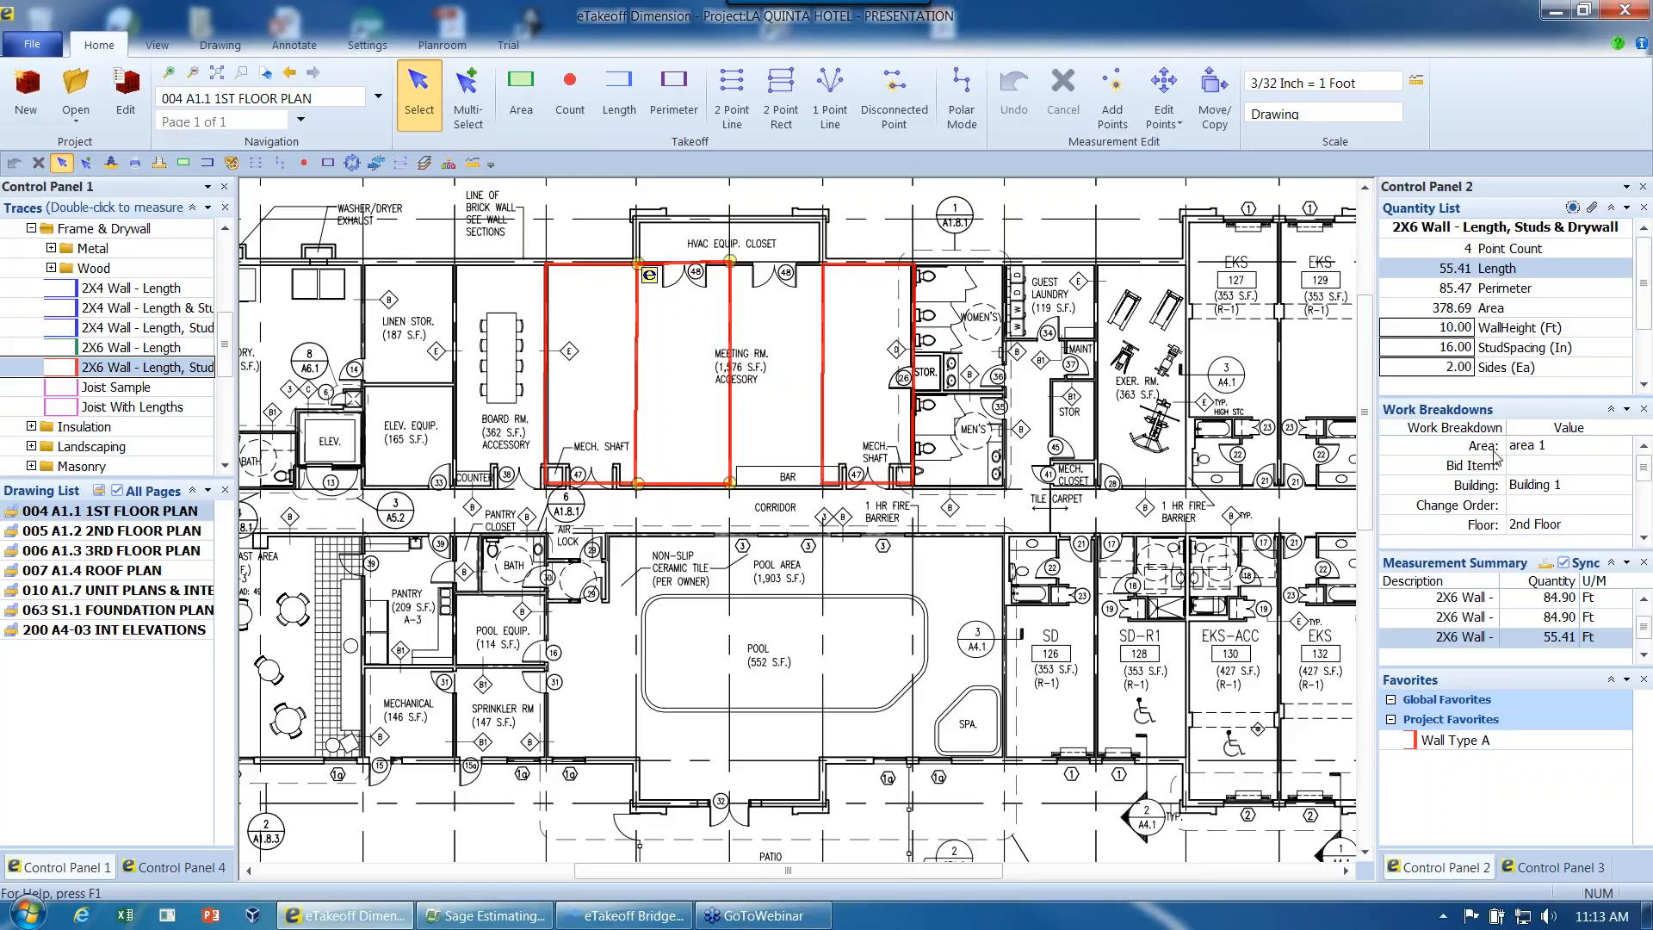
# - Enlarge the Quantity List and set the newly traced wall's height to 12 ft
pyautogui.click(1458, 327)
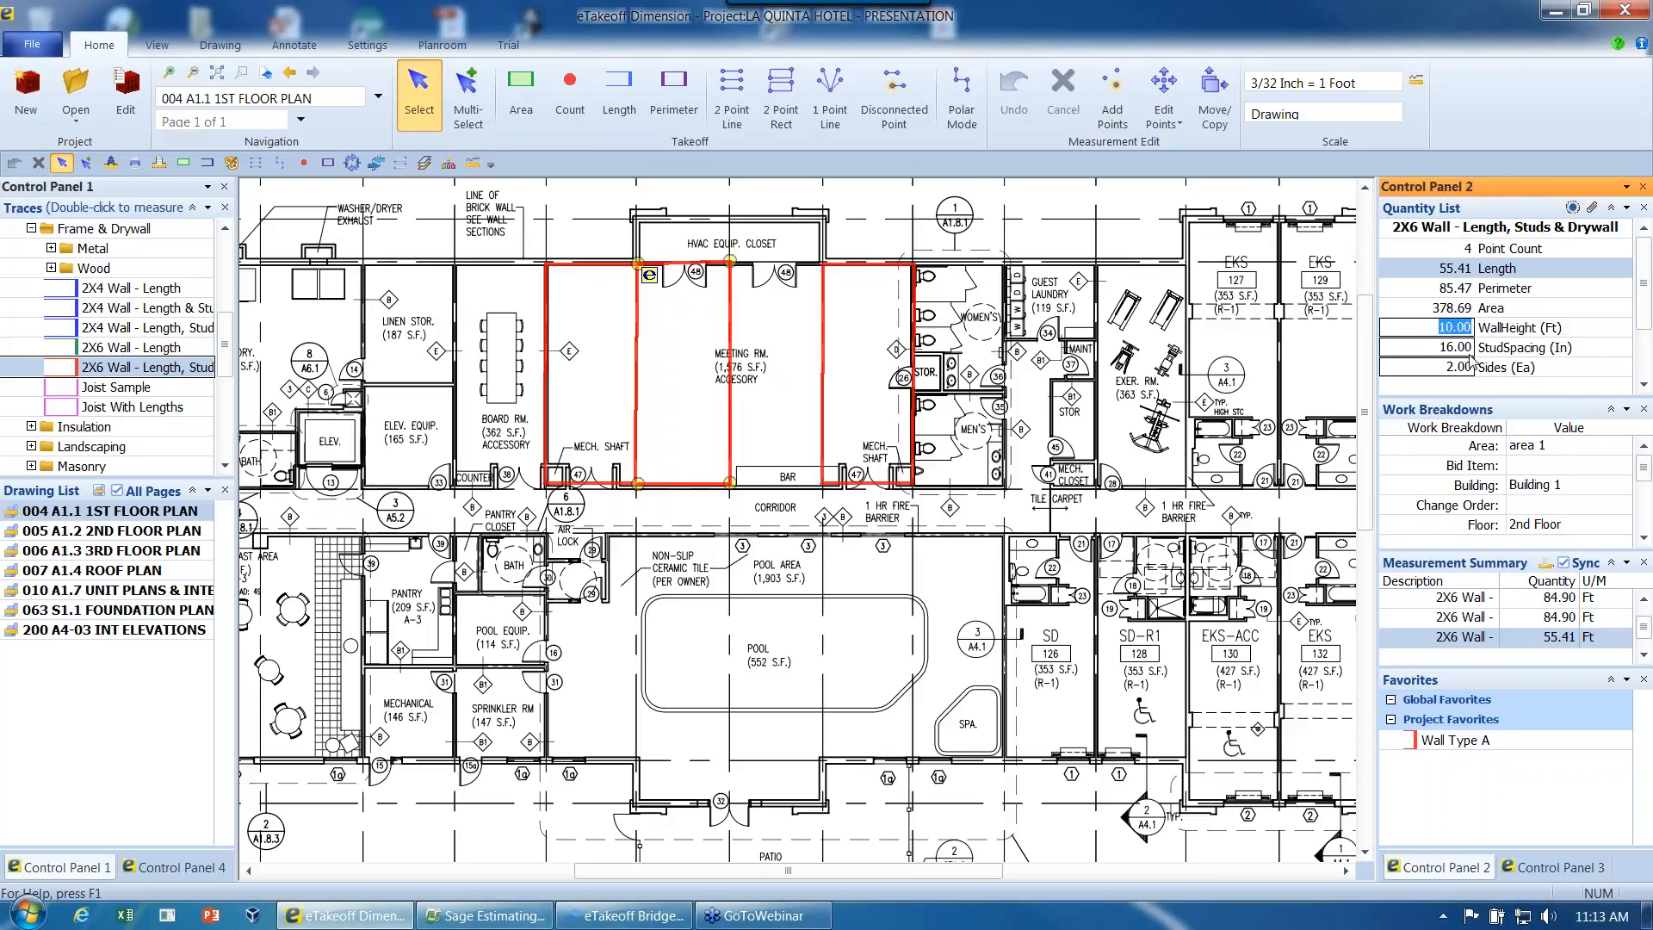
pyautogui.press('Tab')
pyautogui.moveTo(1475, 398); pyautogui.dragTo(1475, 468)
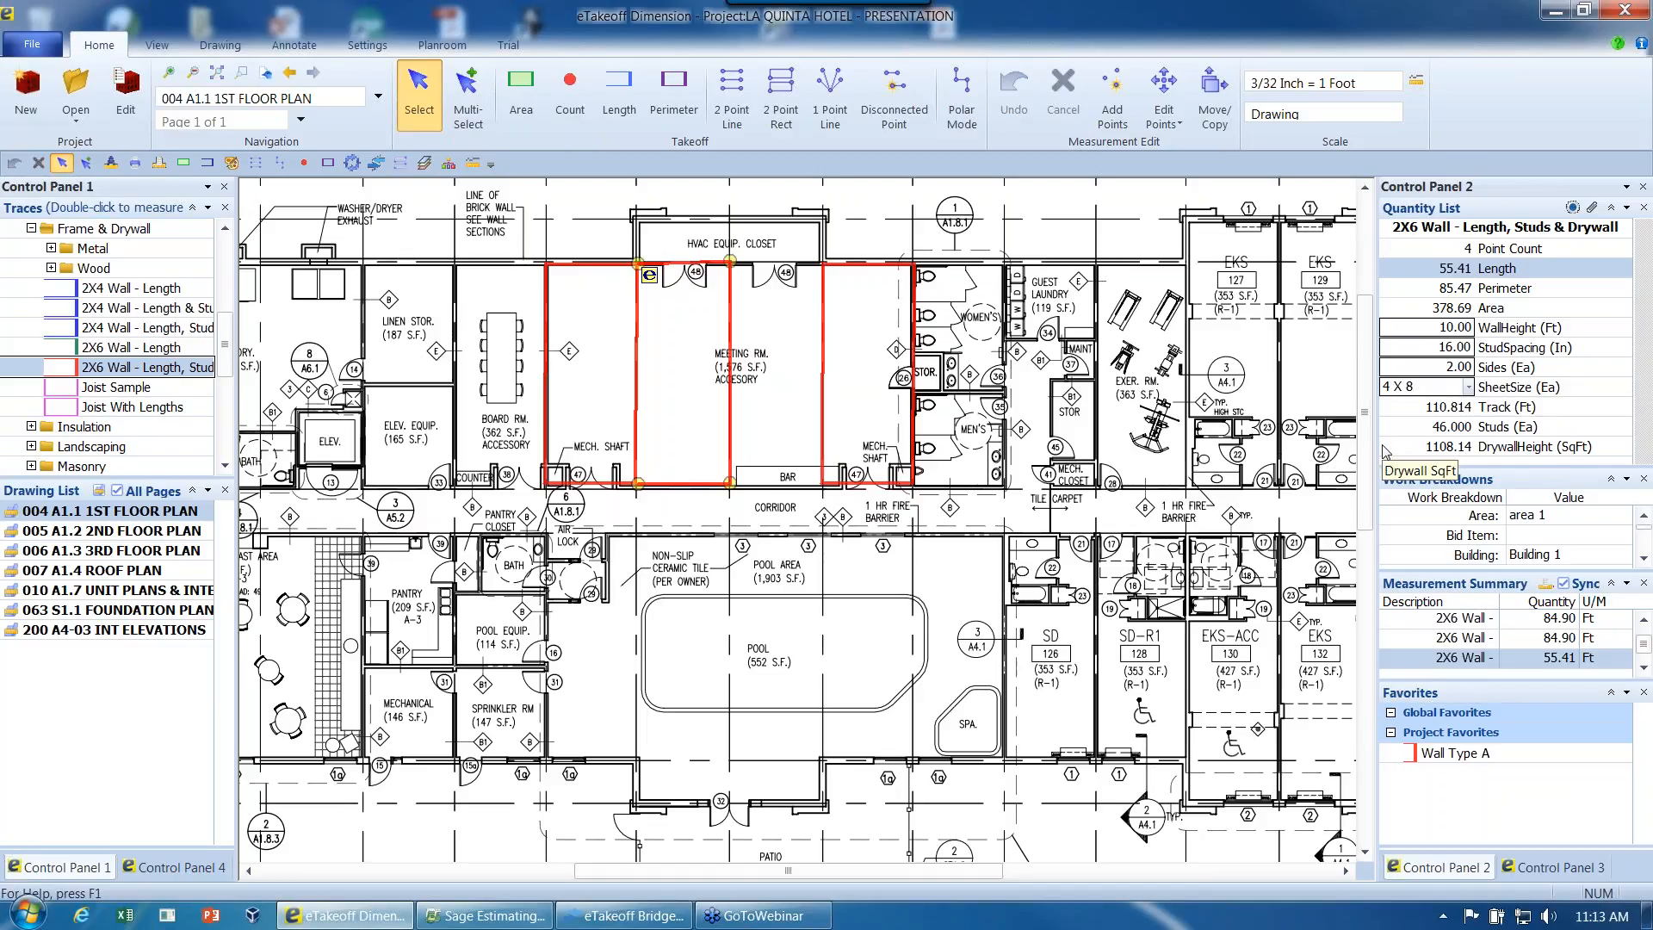
pyautogui.click(1449, 331)
pyautogui.write('12')
pyautogui.press('Tab')
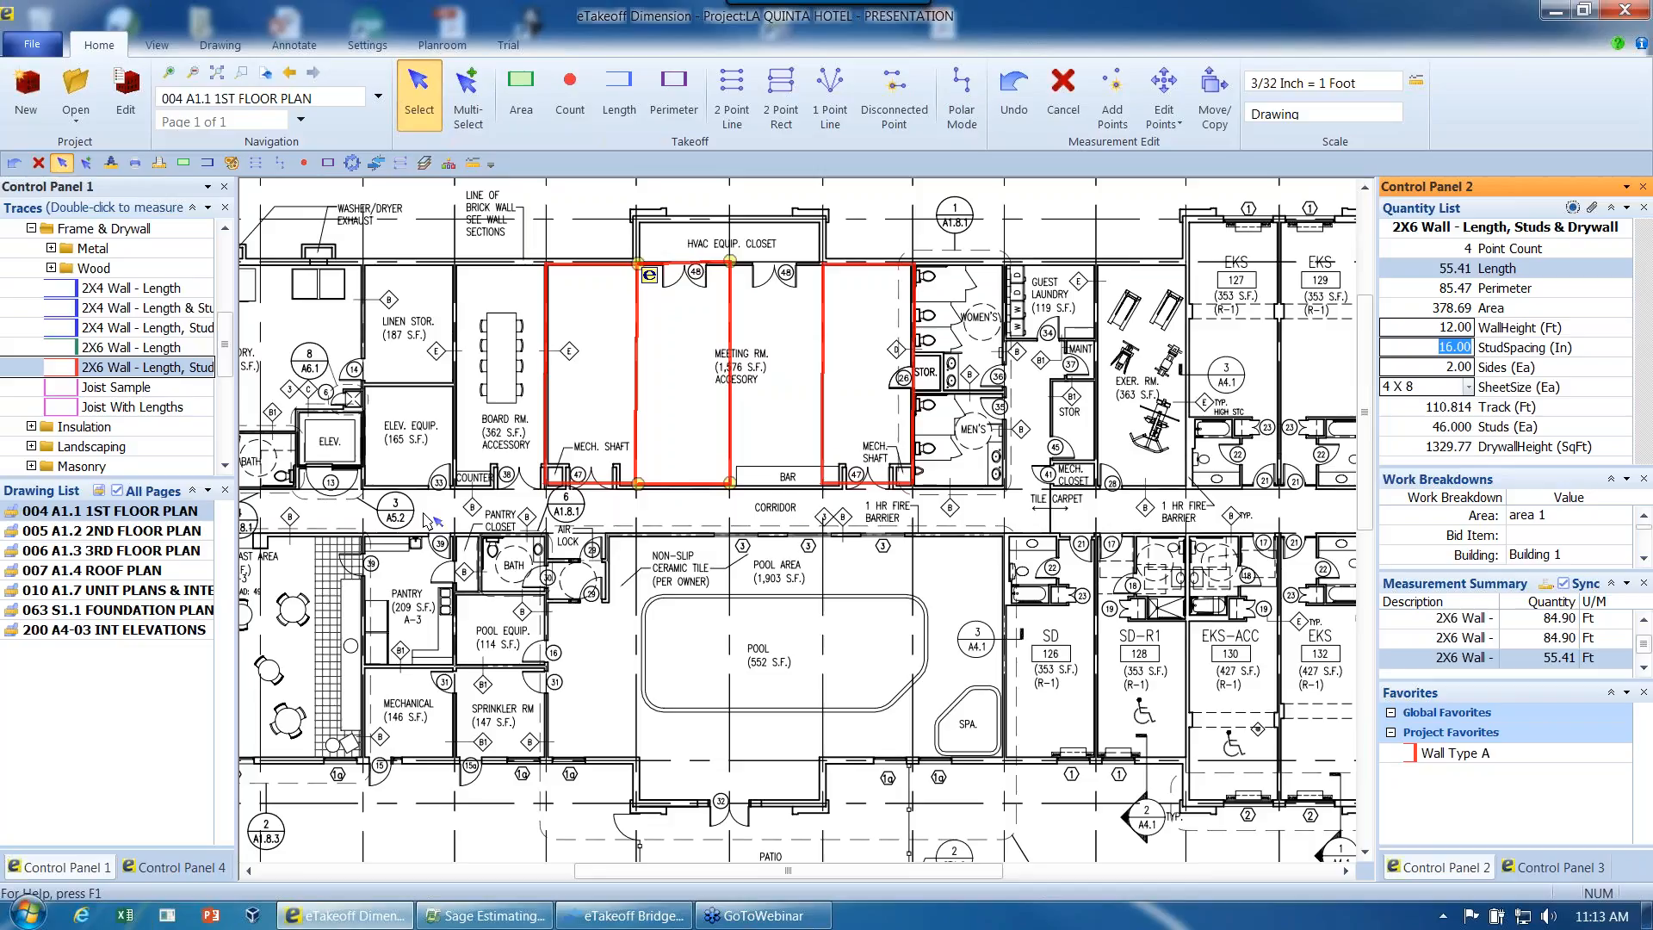
# - Open the 005 A1.2 2ND FLOOR PLAN drawing and make its hidden room finish measurements visible
pyautogui.click(128, 533)
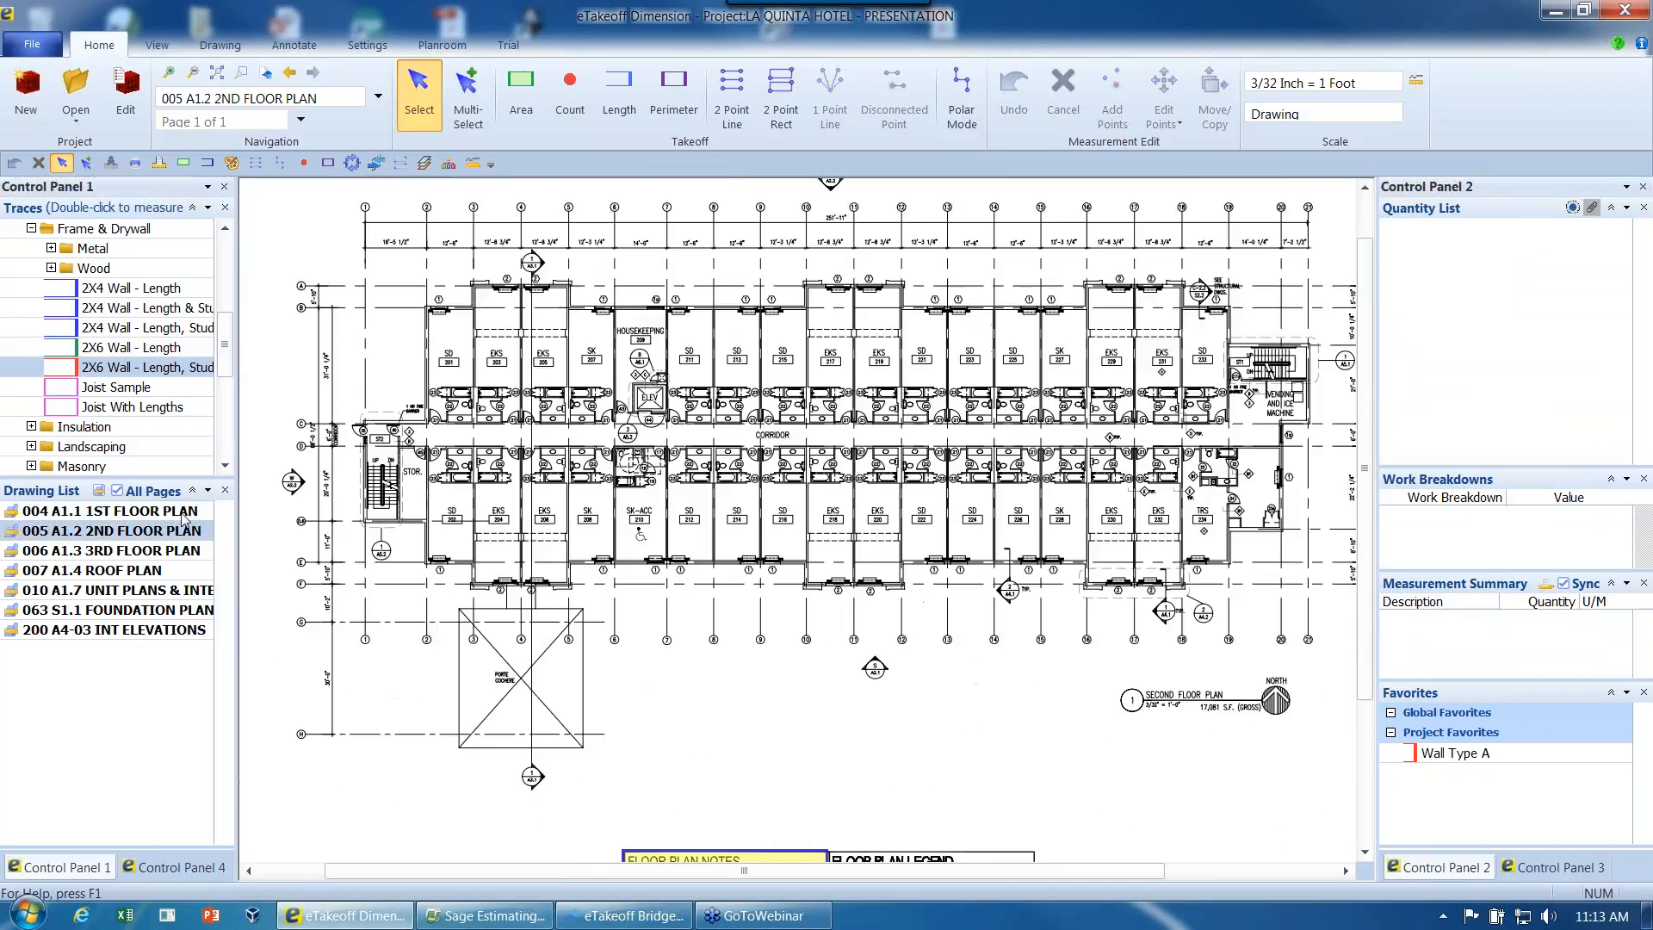
pyautogui.click(1560, 870)
pyautogui.click(1391, 289)
pyautogui.click(1390, 268)
pyautogui.click(1391, 248)
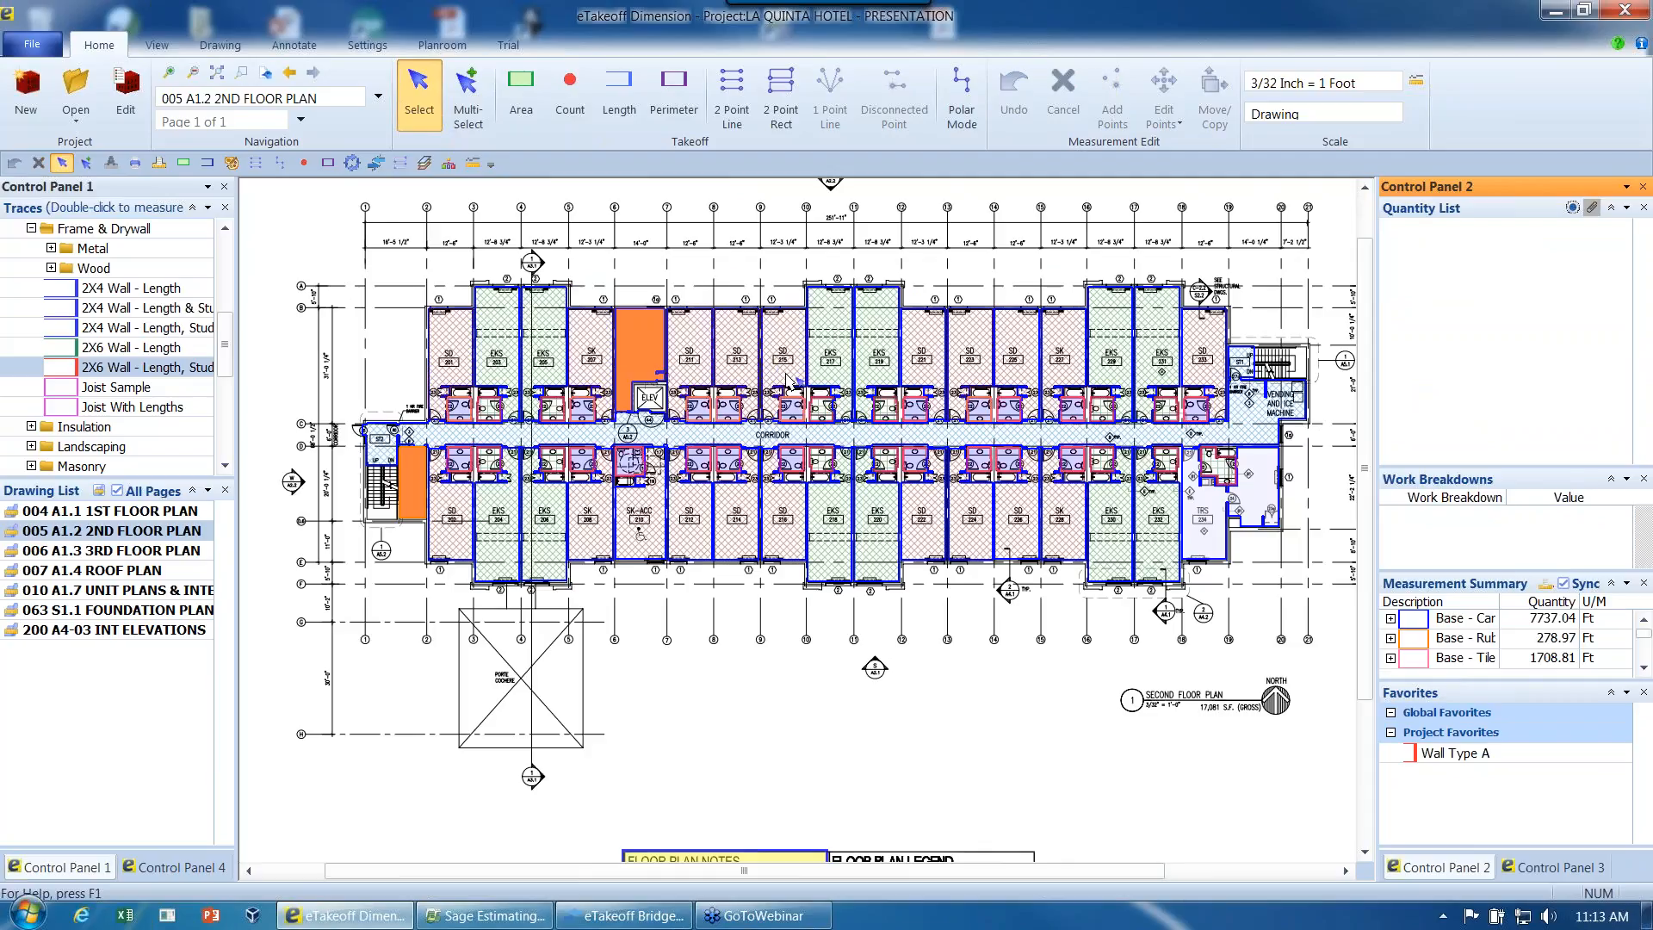
# - Multi-select all measurements on the second floor plan and add them together to the Project Favorites
pyautogui.moveTo(777, 380)
pyautogui.mouseDown(button='middle')
pyautogui.moveTo(734, 401)
pyautogui.moveTo(779, 403)
pyautogui.moveTo(764, 404)
pyautogui.mouseUp(button='middle')
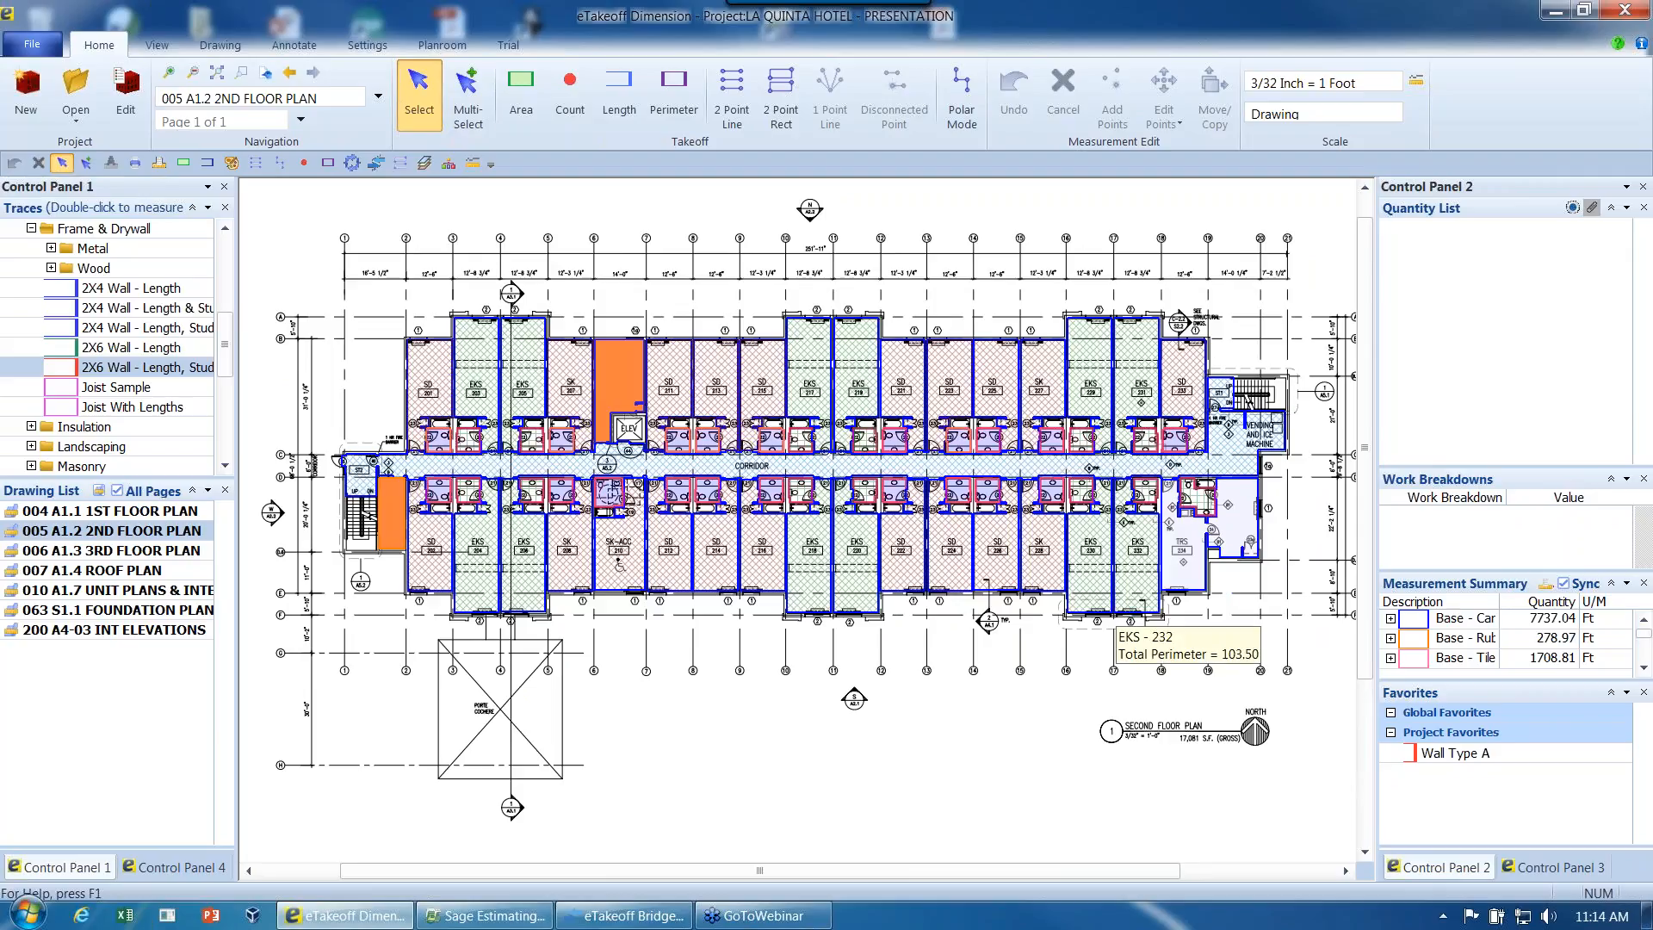
pyautogui.press('m')
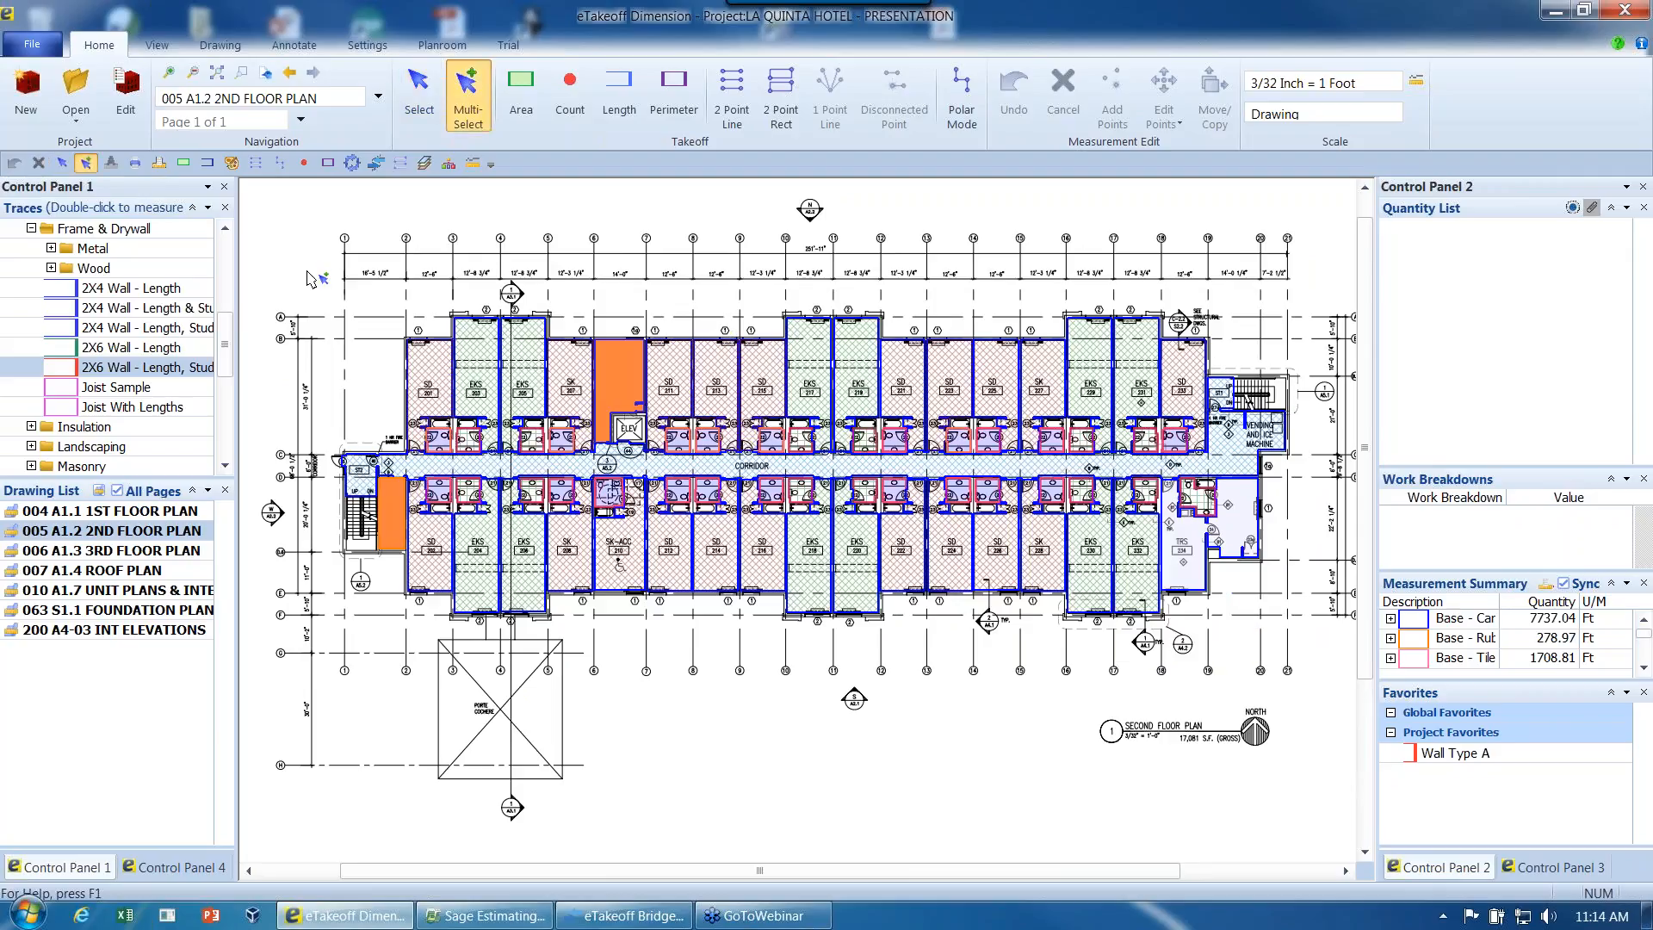
pyautogui.moveTo(307, 272); pyautogui.dragTo(1303, 706)
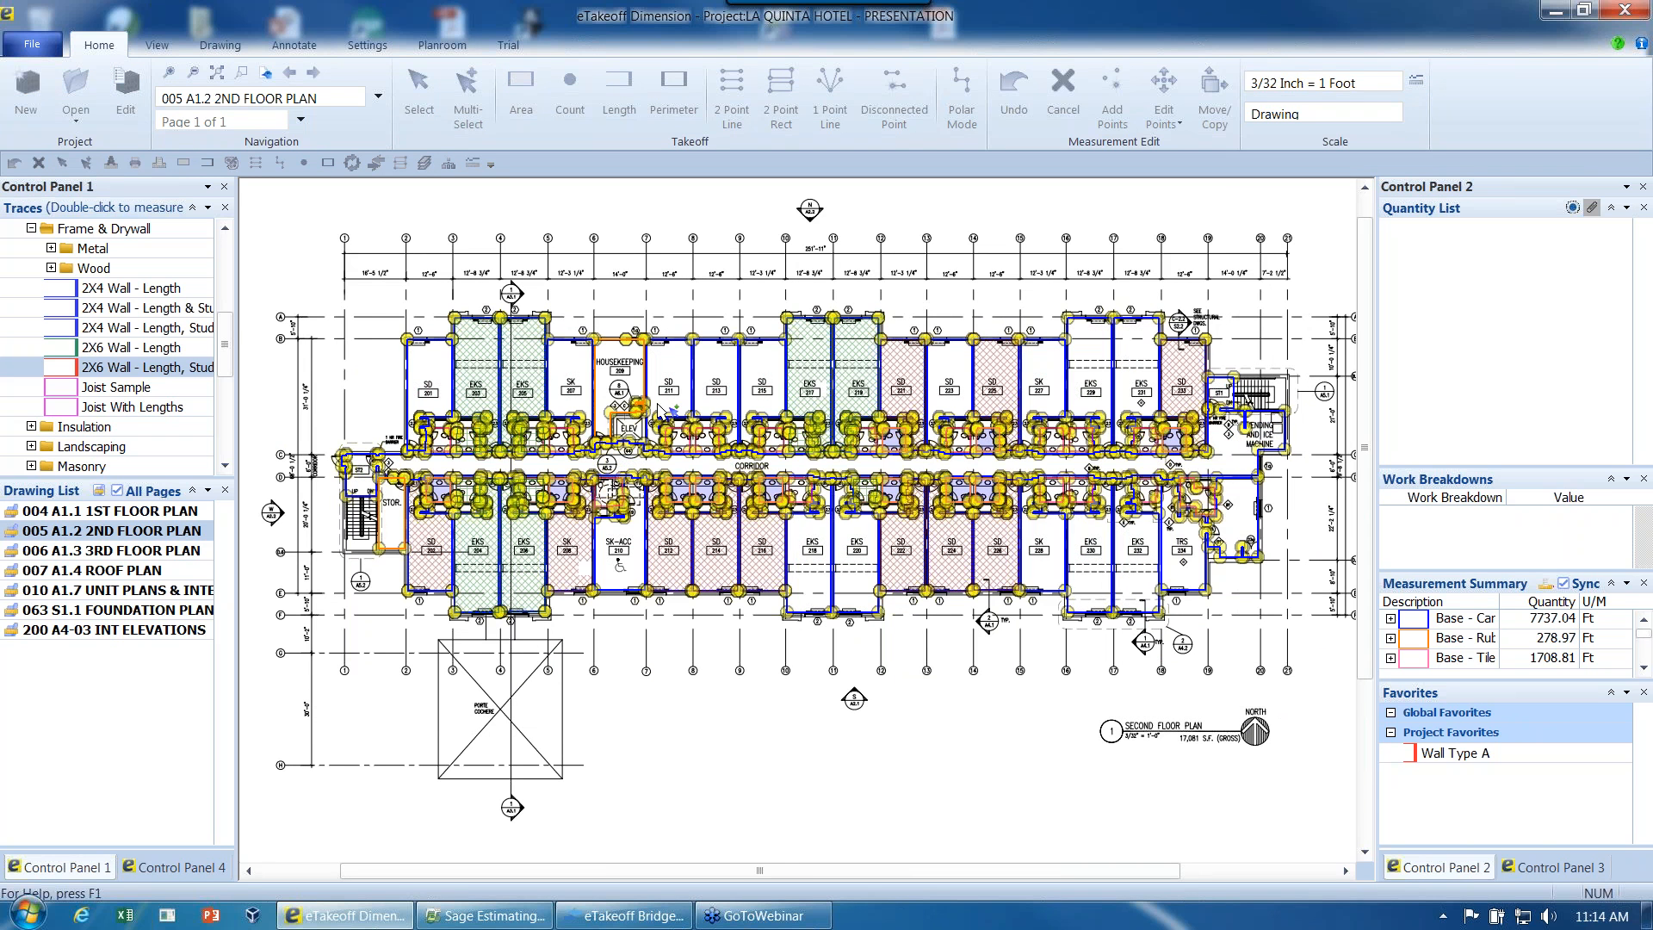
pyautogui.moveTo(1437, 784); pyautogui.dragTo(1436, 780)
# - Rename the new group of second-floor measurements in the favorites as Floor Layout
pyautogui.rightClick(1464, 772)
pyautogui.click(1506, 683)
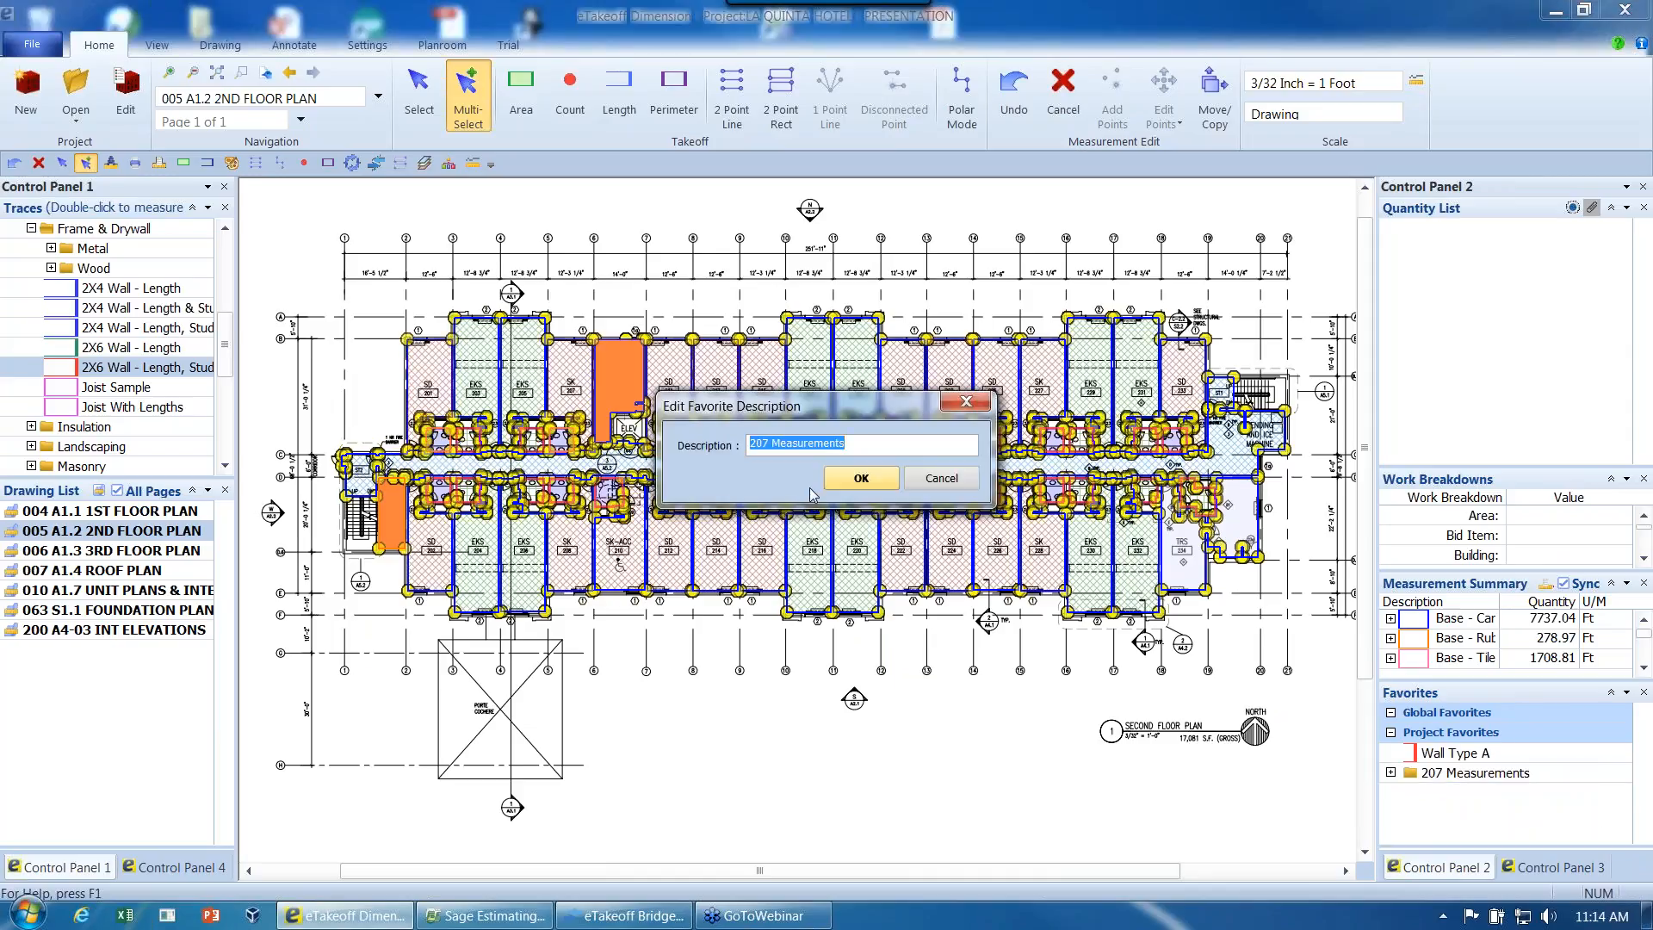
pyautogui.write('Floor')
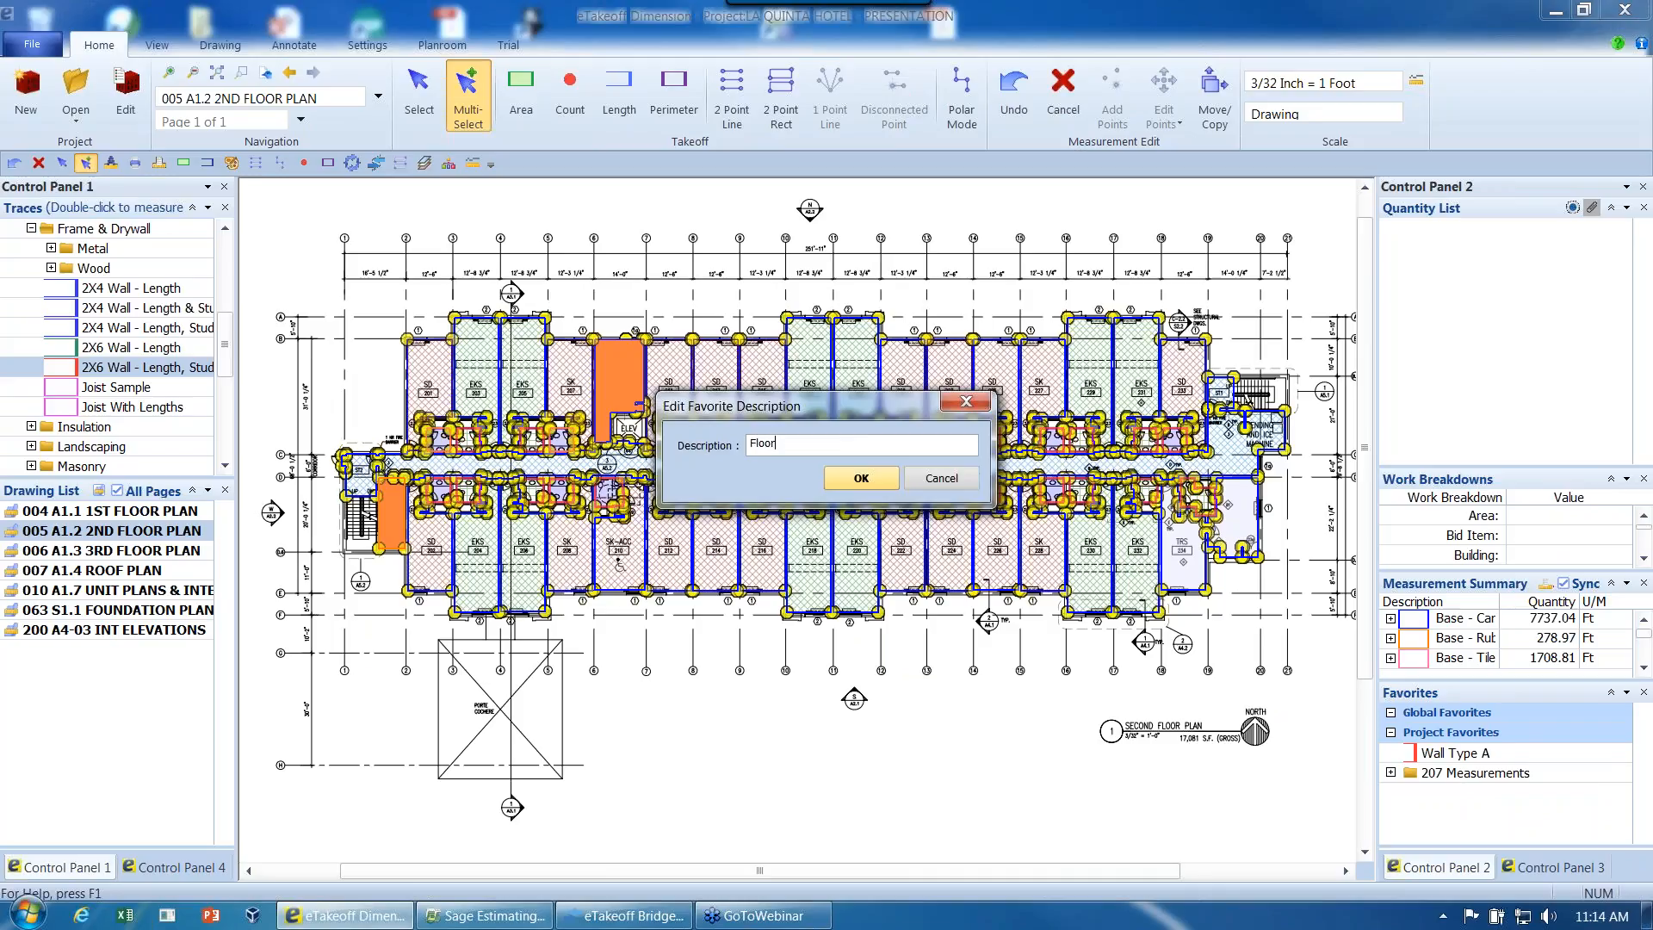
pyautogui.write(' Layout')
pyautogui.press('Return')
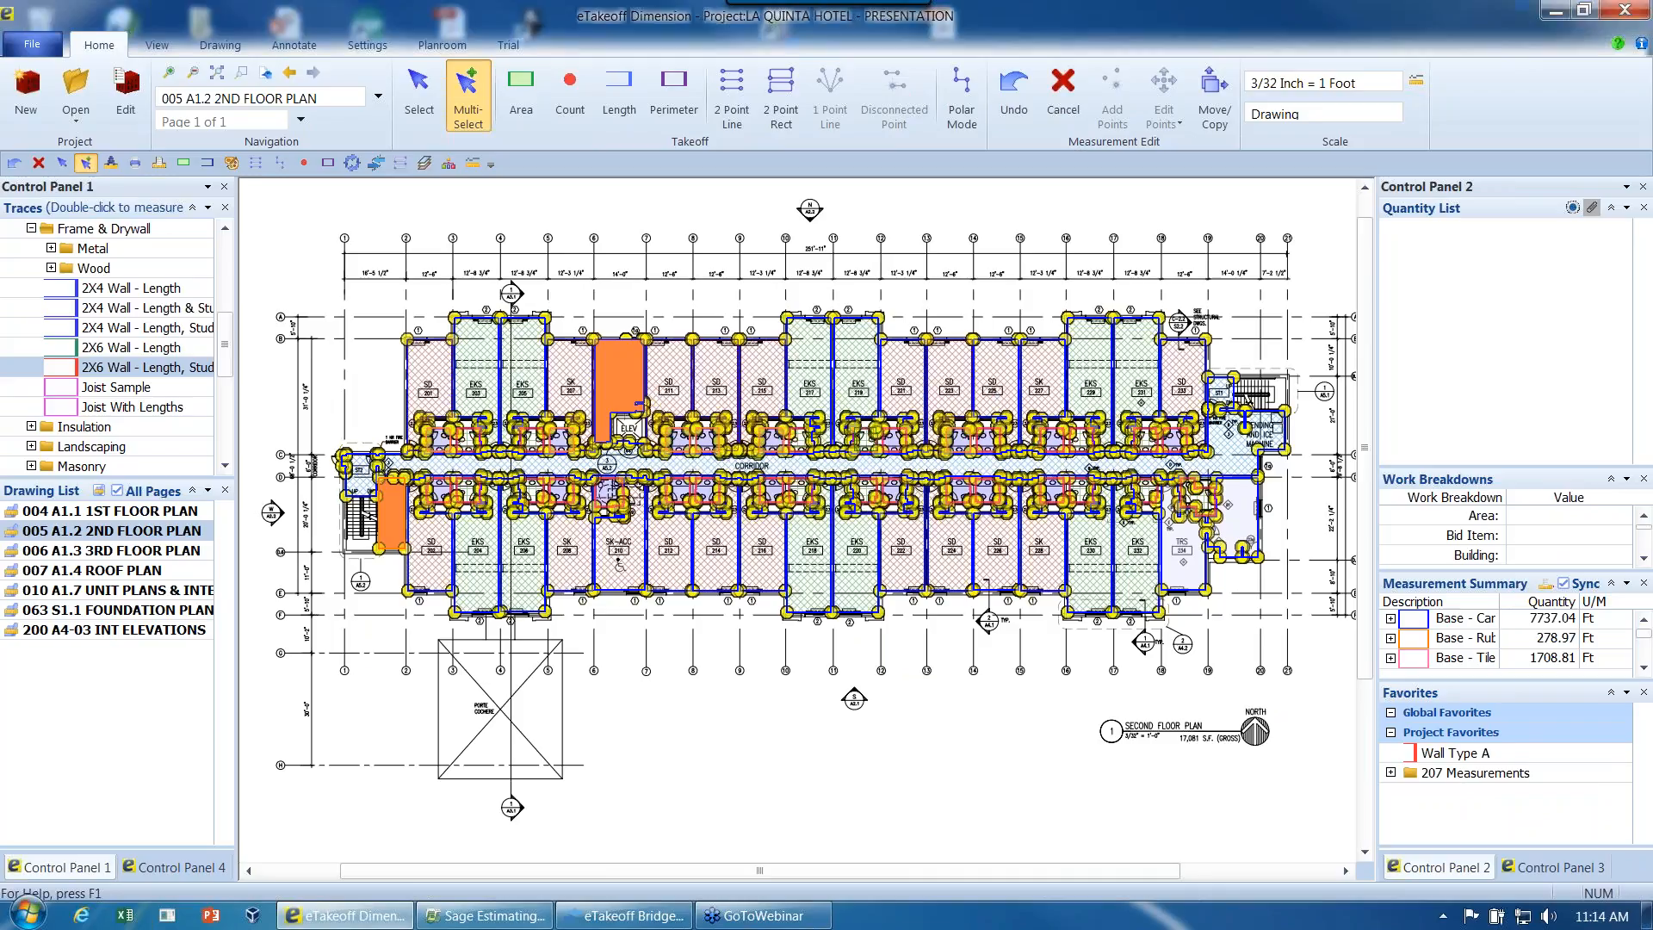
# - Place the Floor Layout favorite over the building on the 006 A1.3 3RD FLOOR PLAN drawing and select the northwest corner room's area
pyautogui.click(163, 552)
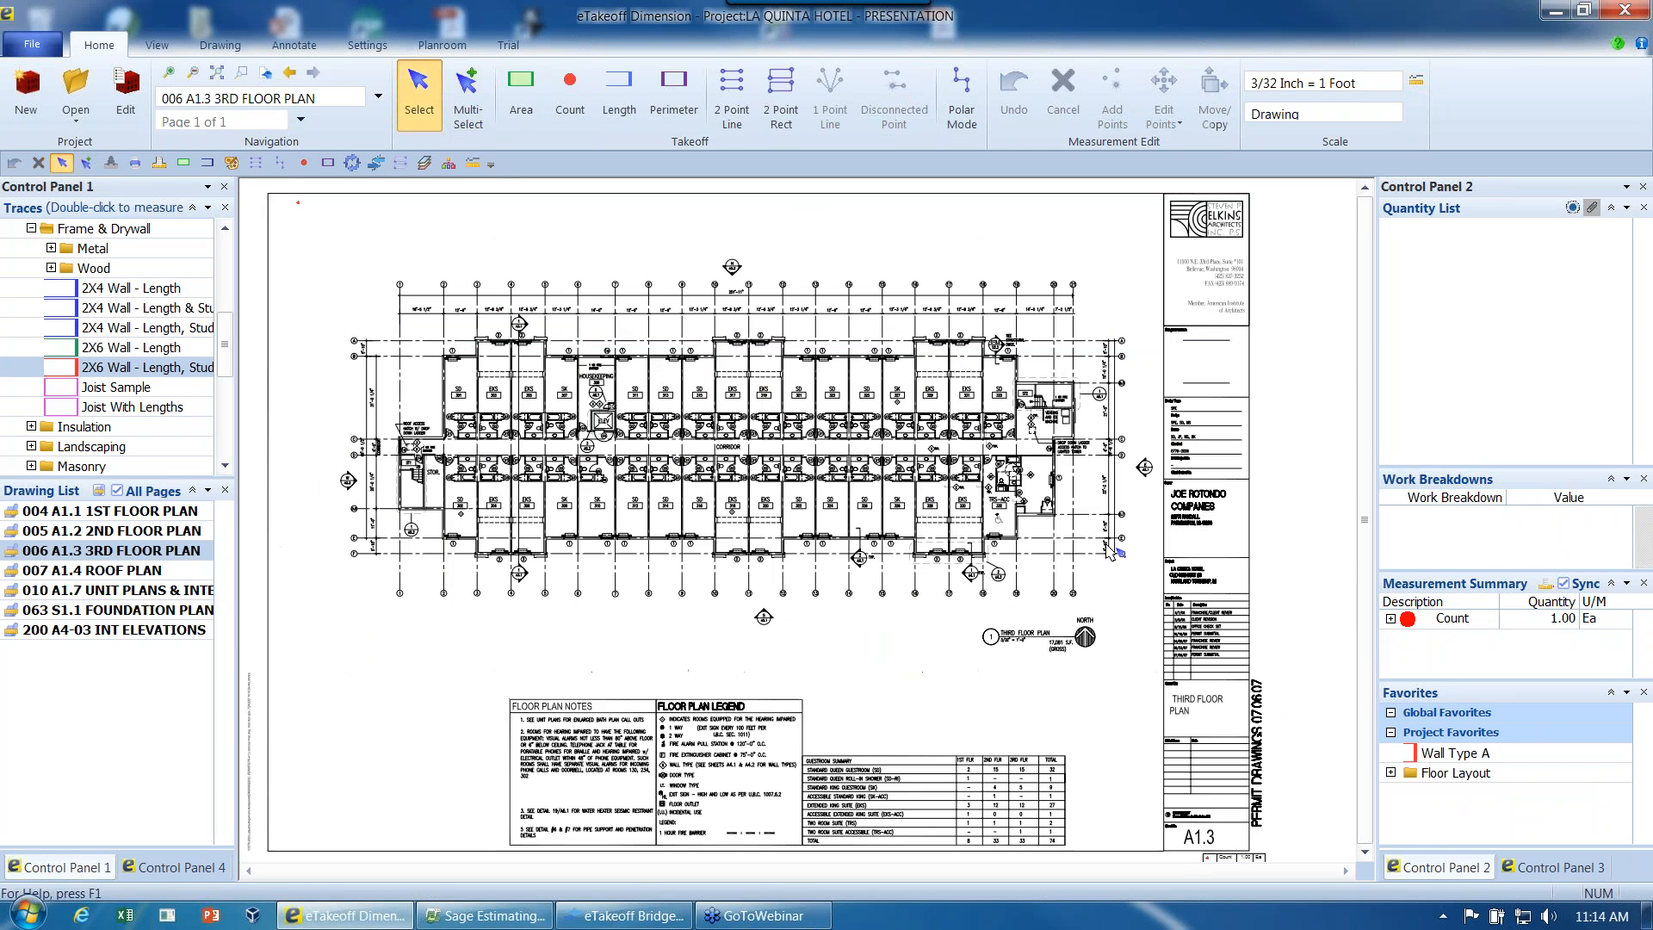
pyautogui.moveTo(1447, 772); pyautogui.dragTo(419, 383)
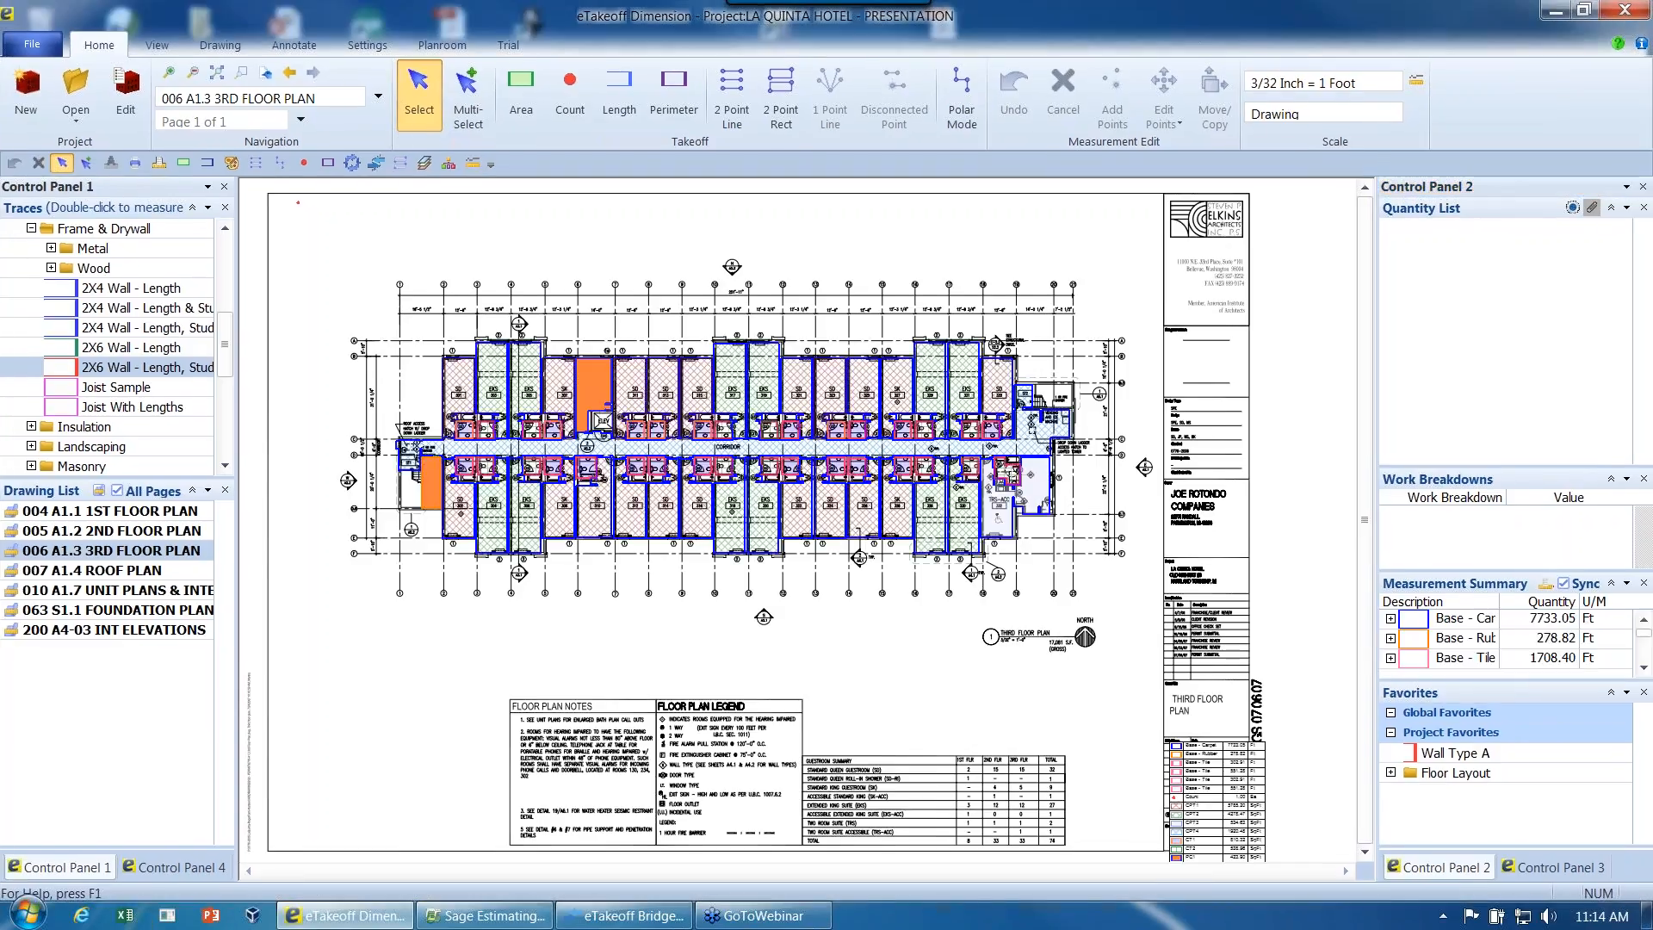
pyautogui.click(459, 394)
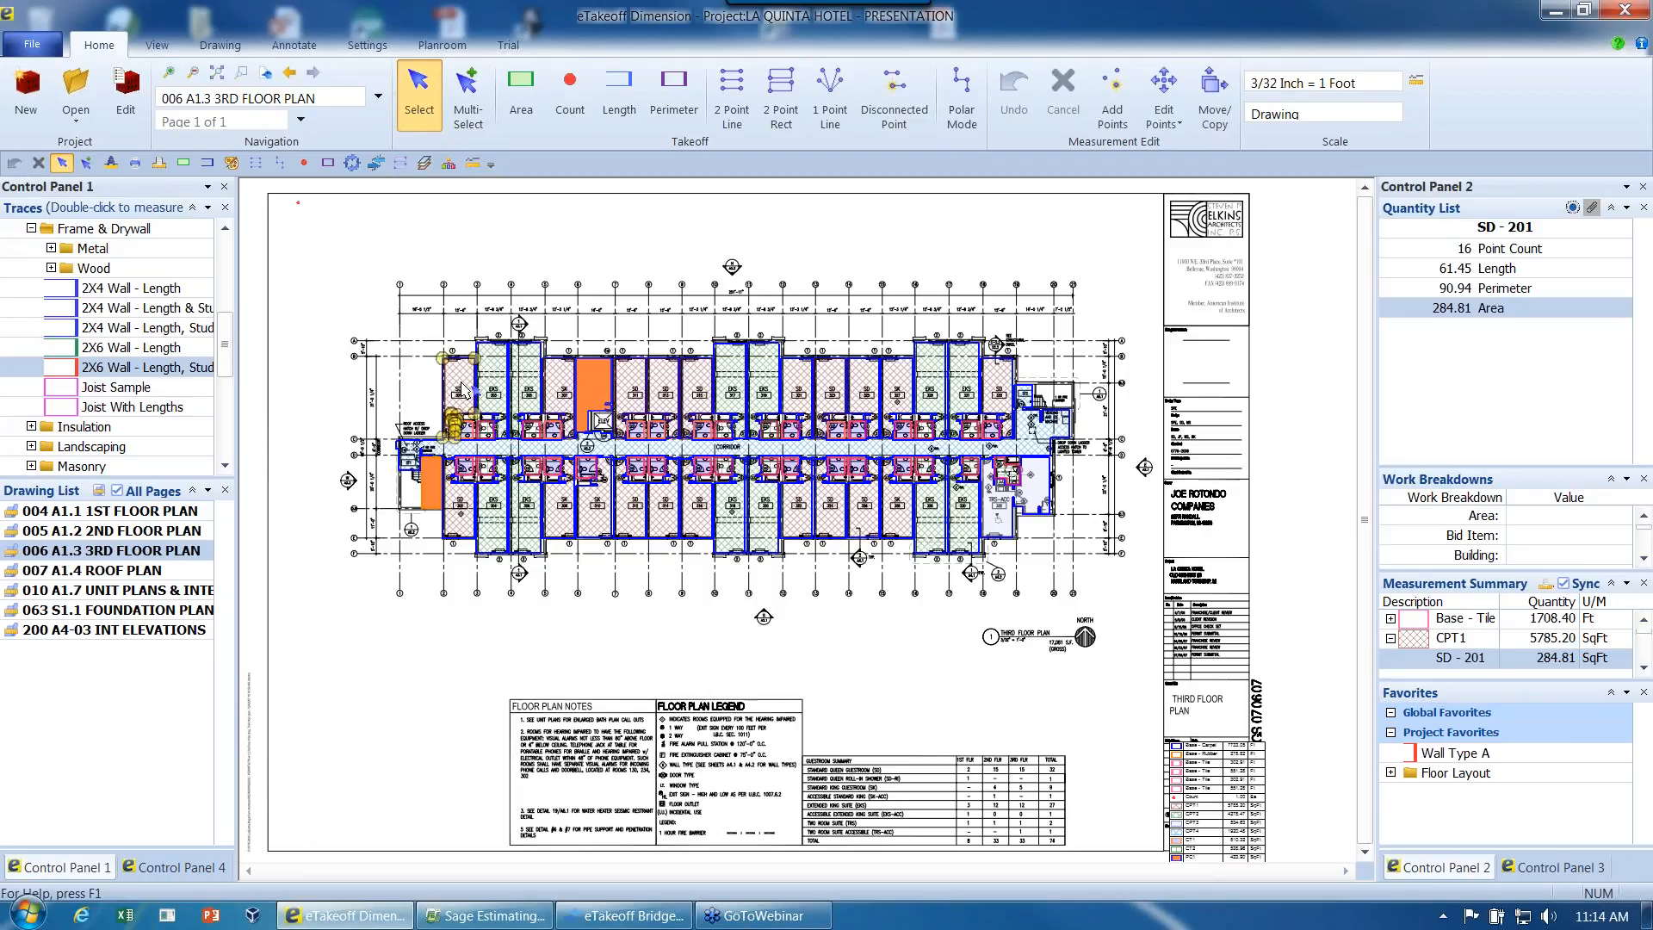
# - Try moving the upper corner point of the northwest corner room's area outward, and undo the move
pyautogui.click(476, 359)
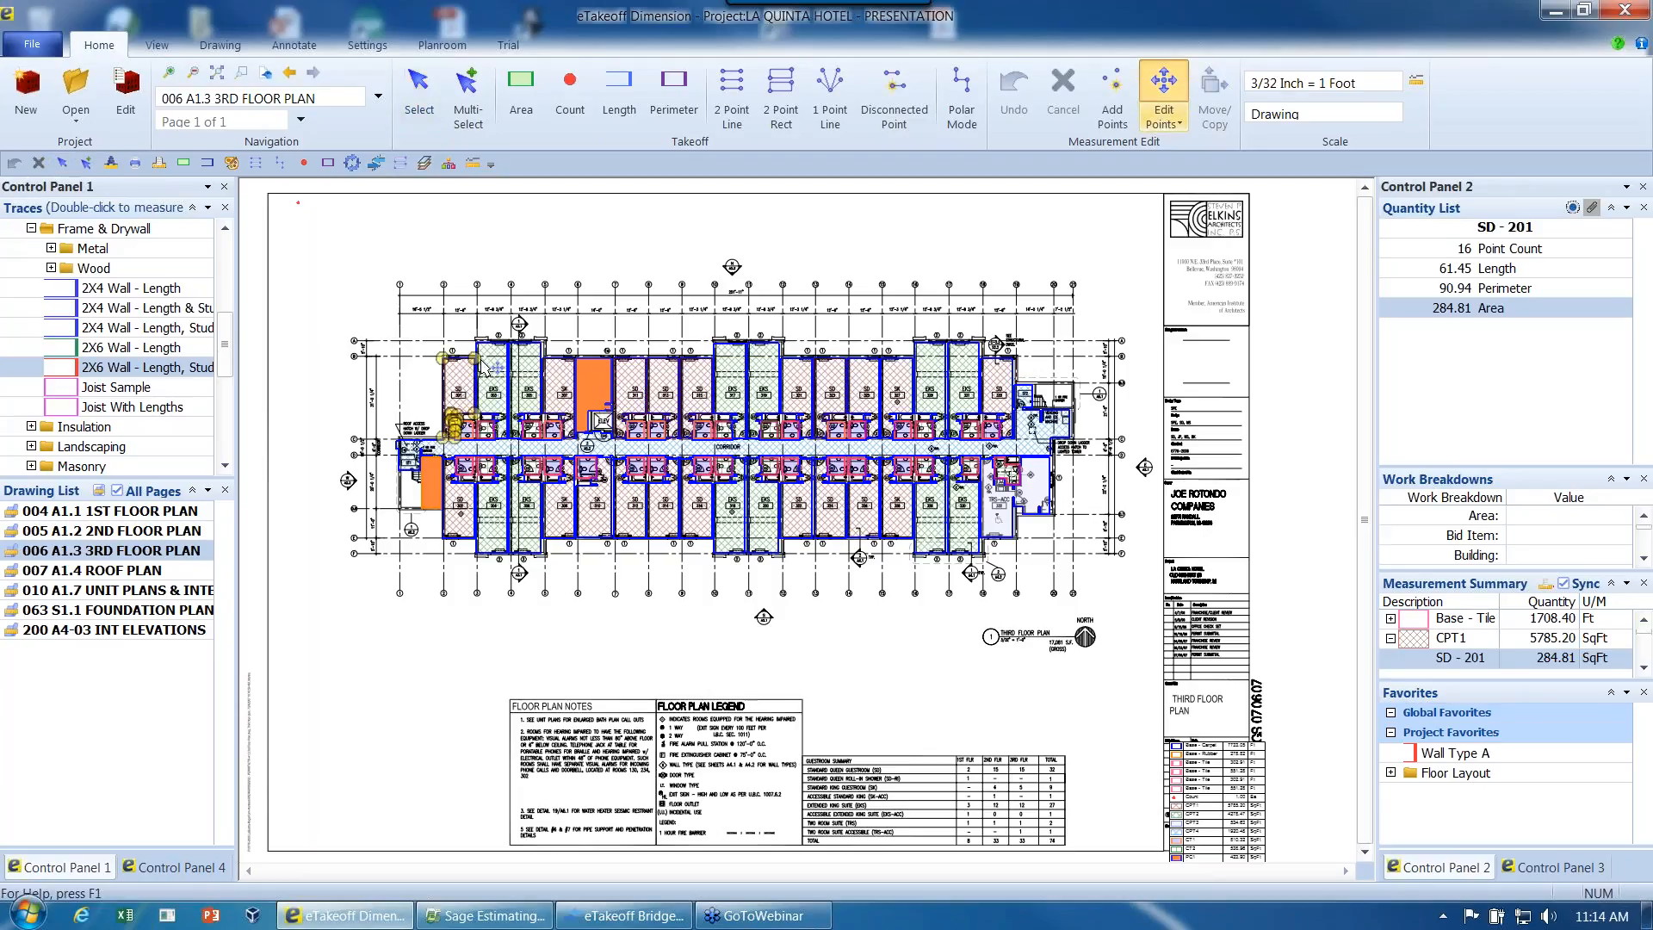
pyautogui.moveTo(474, 336); pyautogui.dragTo(474, 334)
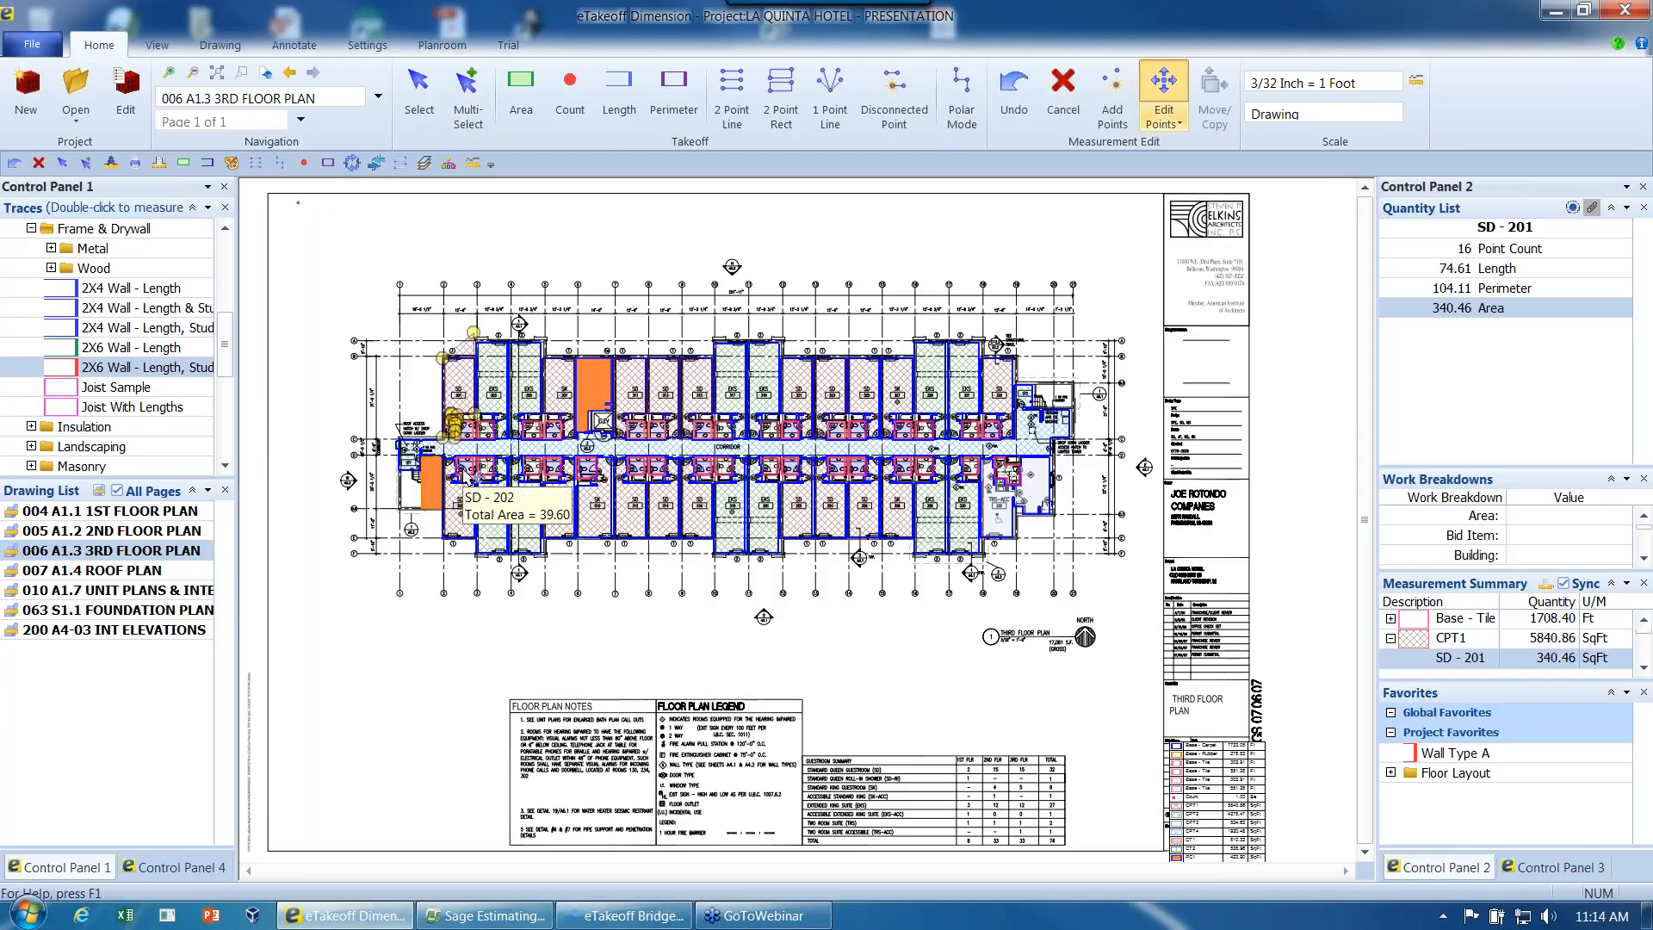
pyautogui.click(1015, 95)
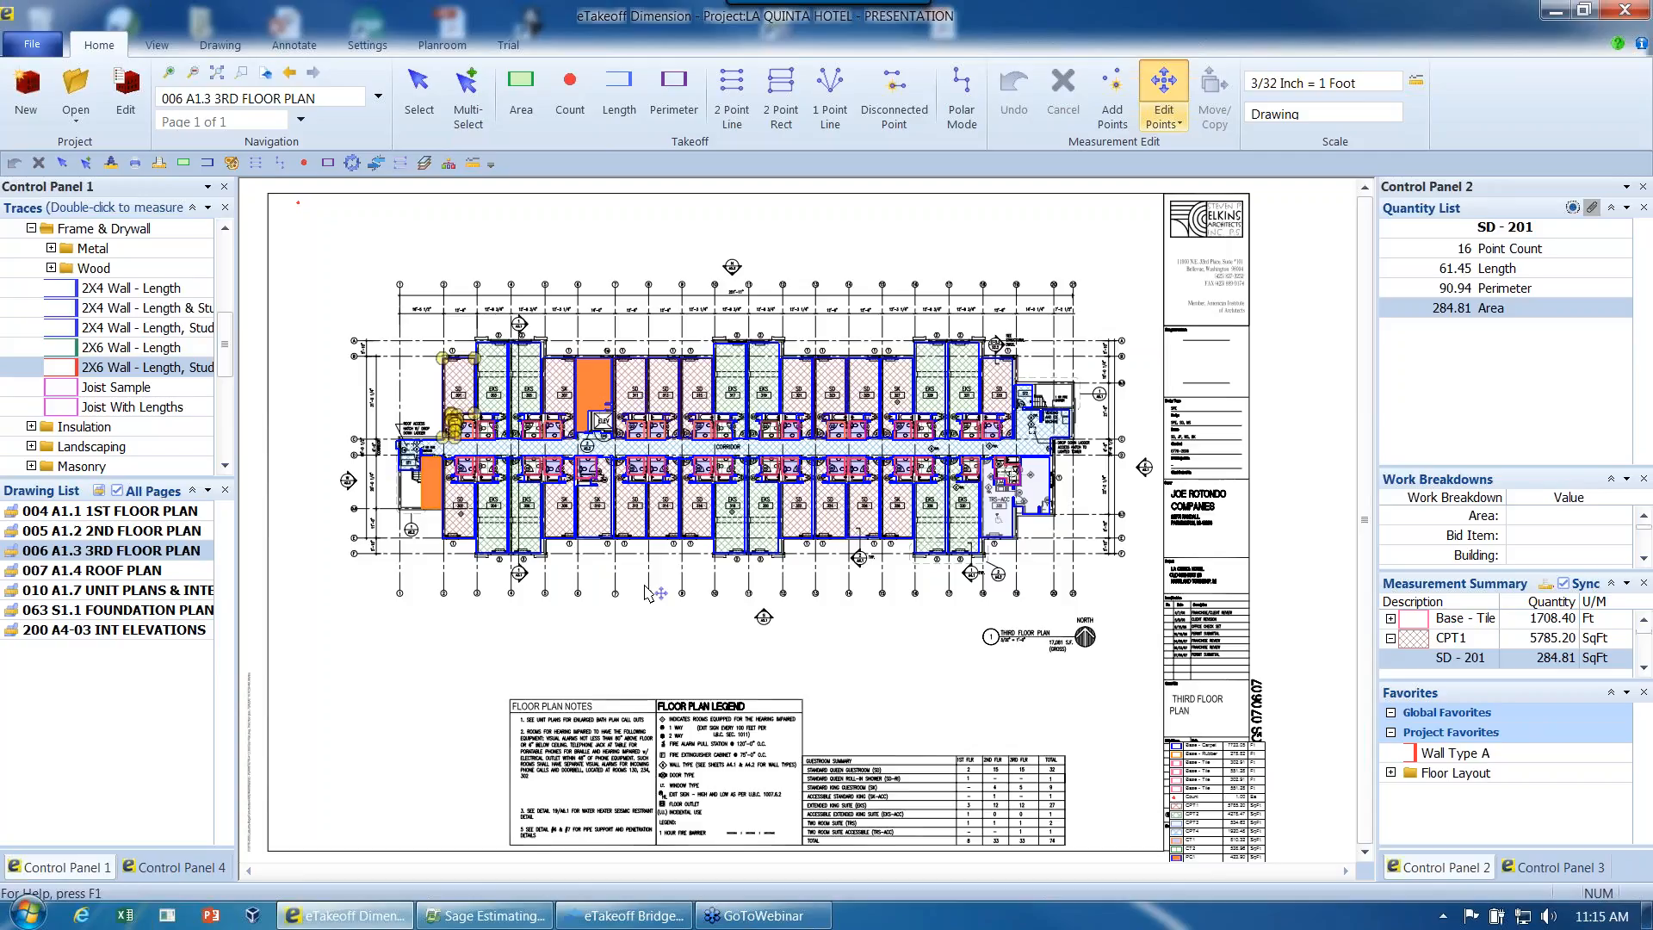
pyautogui.press('Escape')
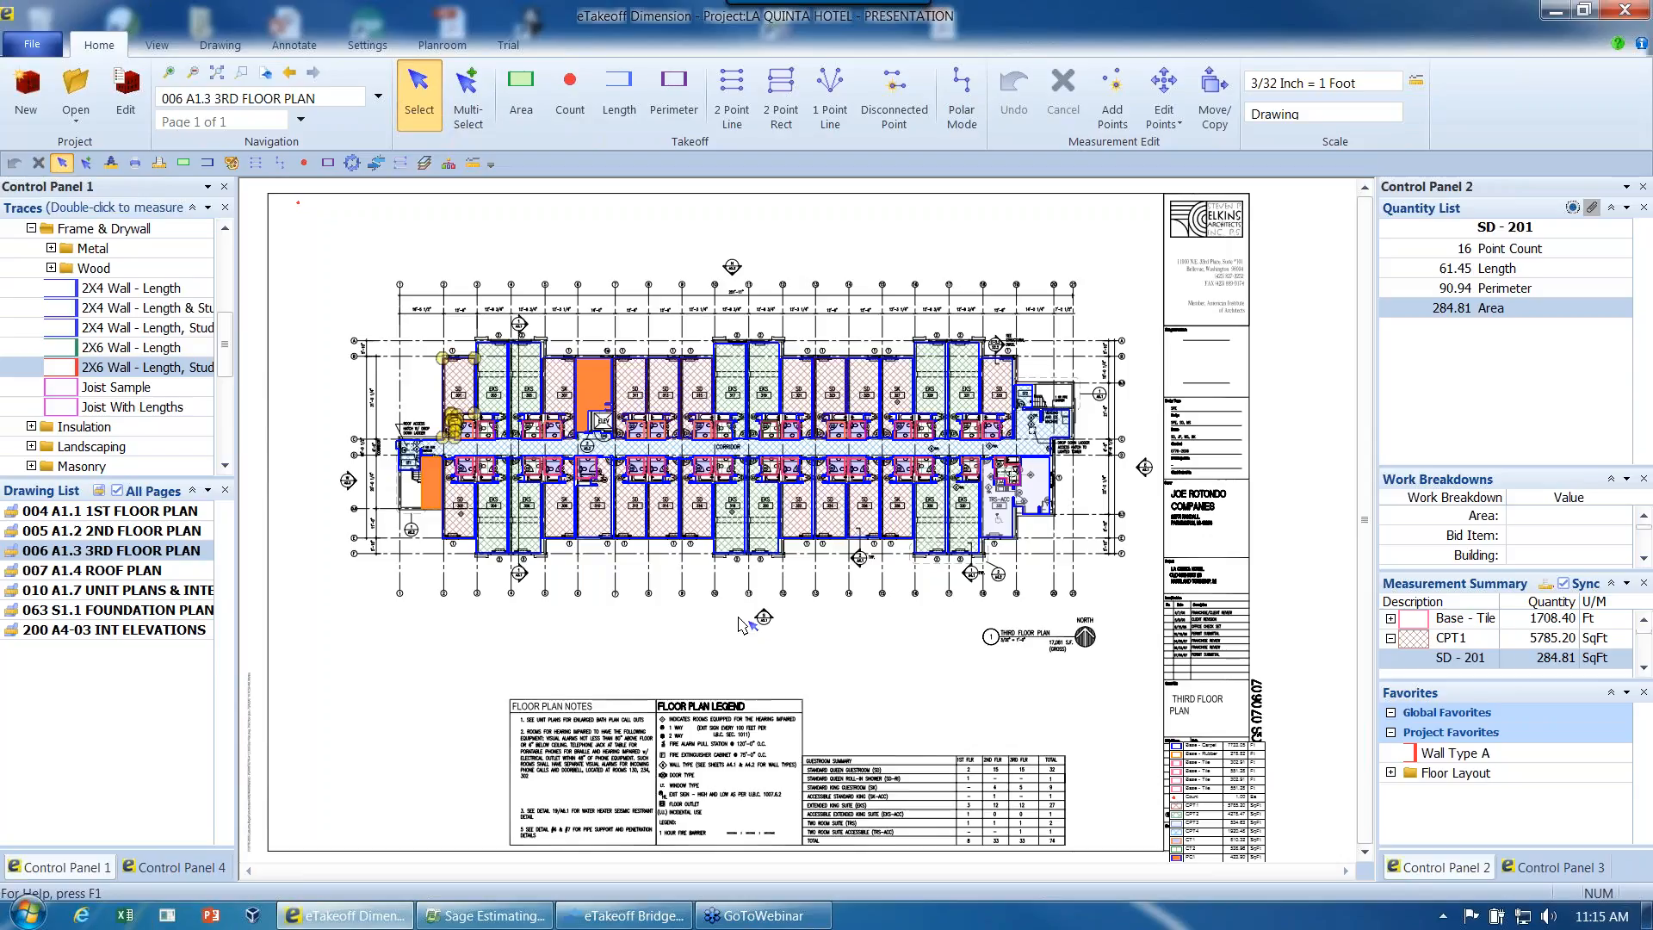
# - Collapse the Templates trace folder and open the 063 S1.1 FOUNDATION PLAN drawing for a closer view of its slab areas
pyautogui.moveTo(226, 360); pyautogui.dragTo(229, 273)
pyautogui.click(13, 348)
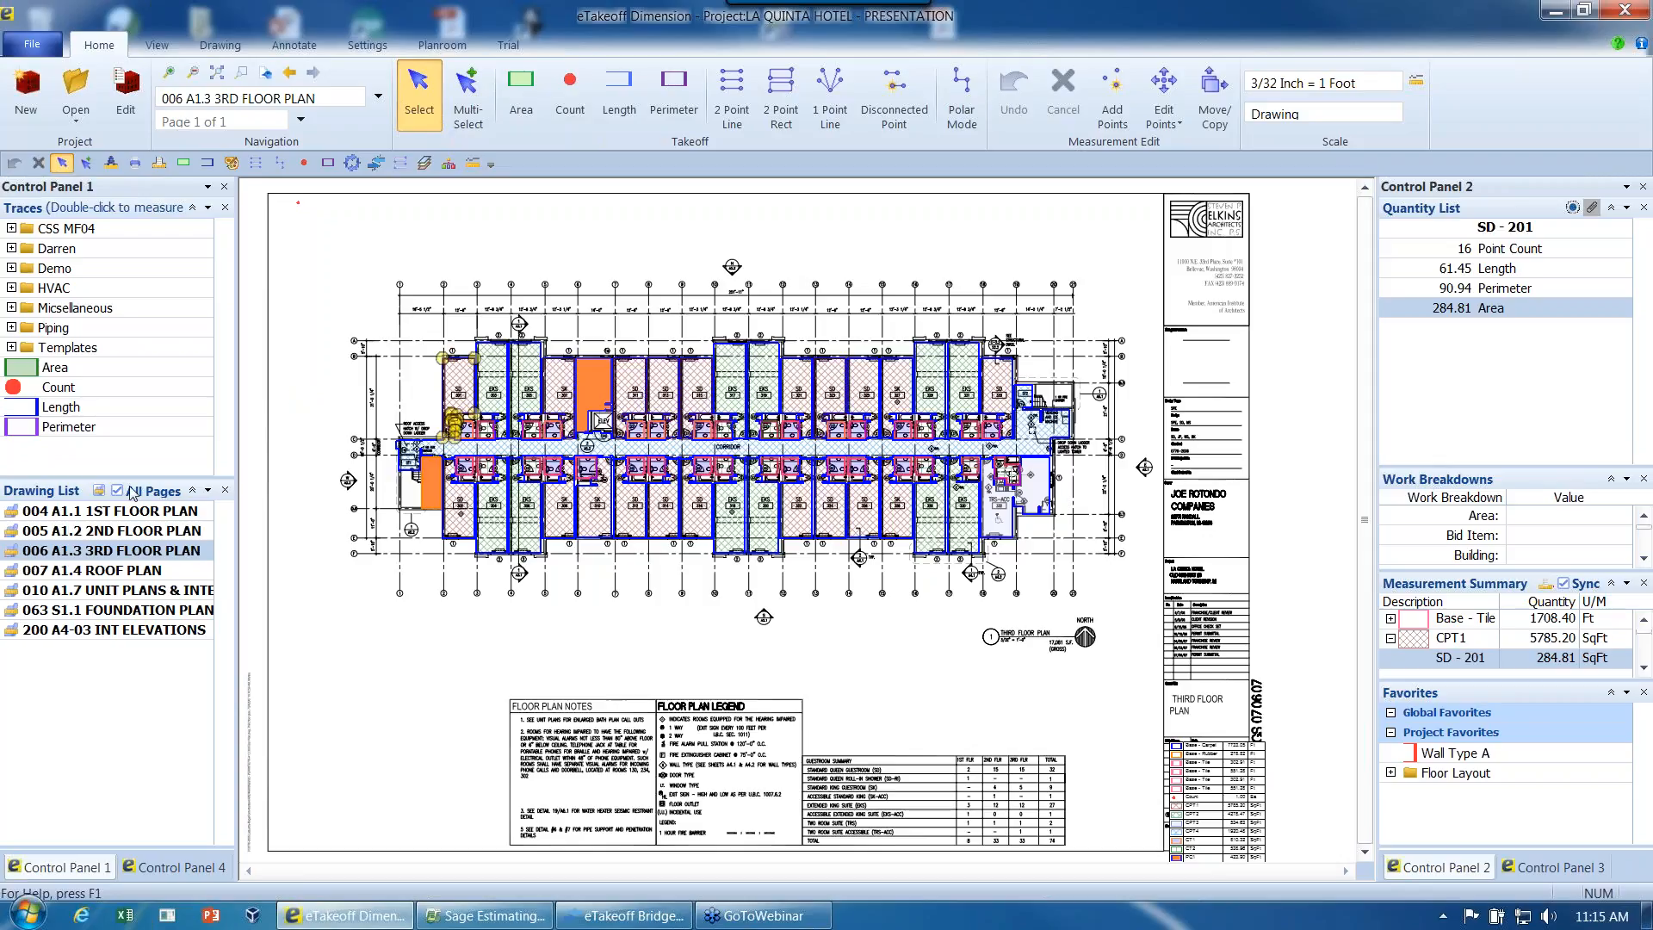
pyautogui.click(173, 614)
pyautogui.doubleClick(173, 612)
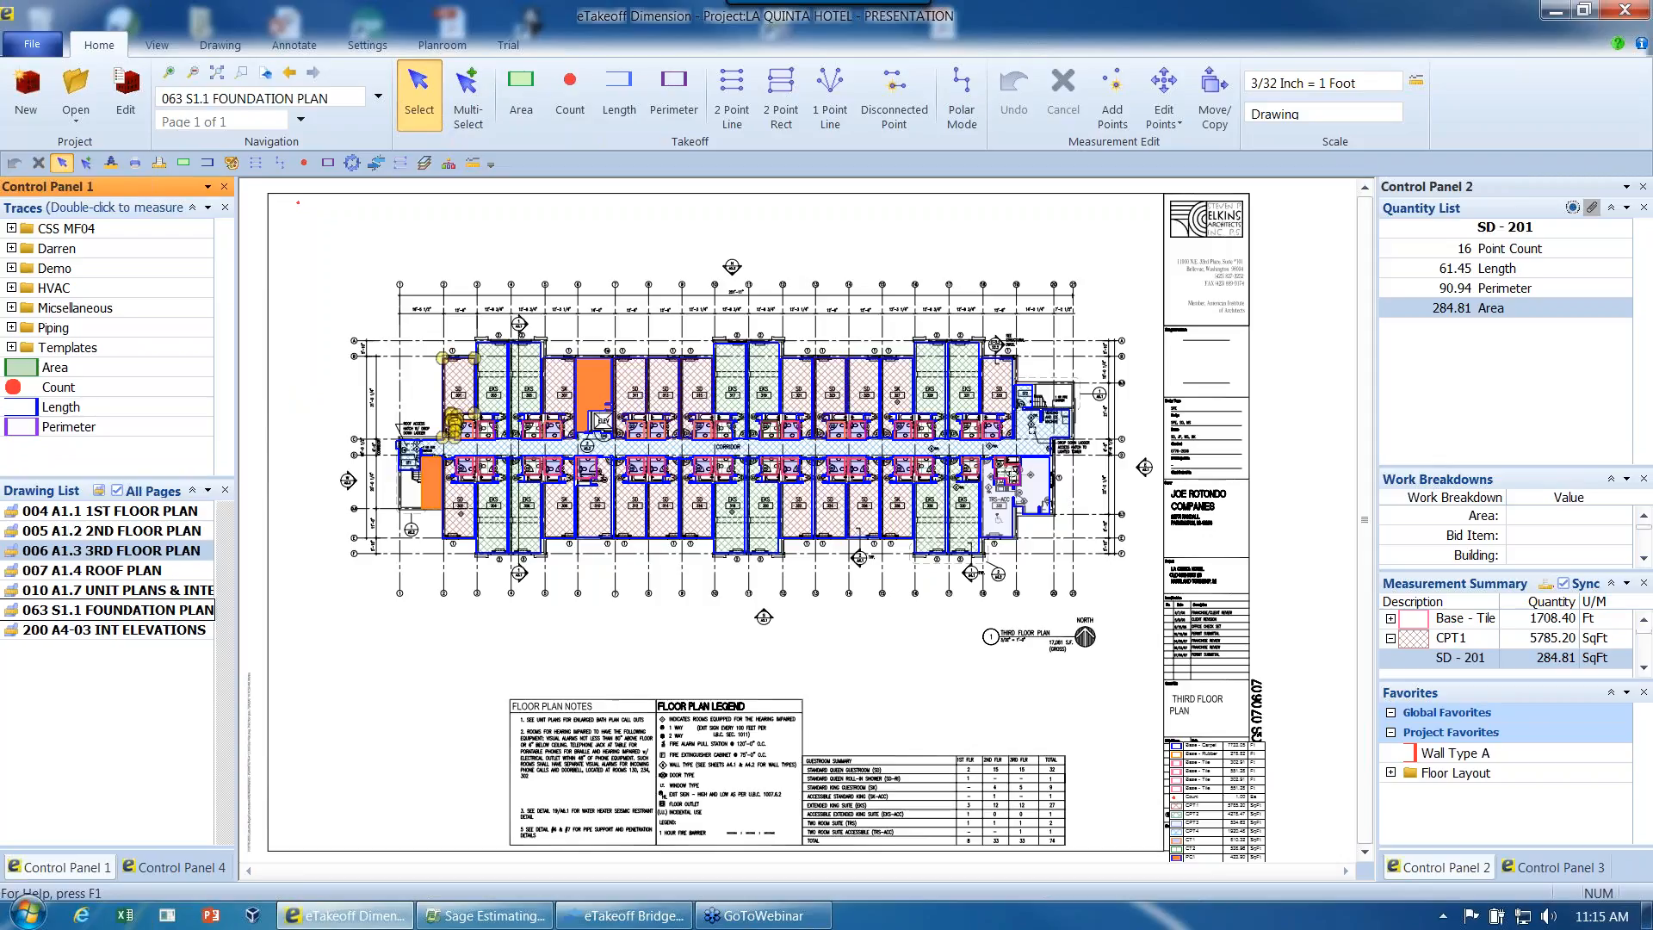
pyautogui.scroll(2, 544, 372)
pyautogui.moveTo(535, 383); pyautogui.dragTo(536, 394, button='middle')
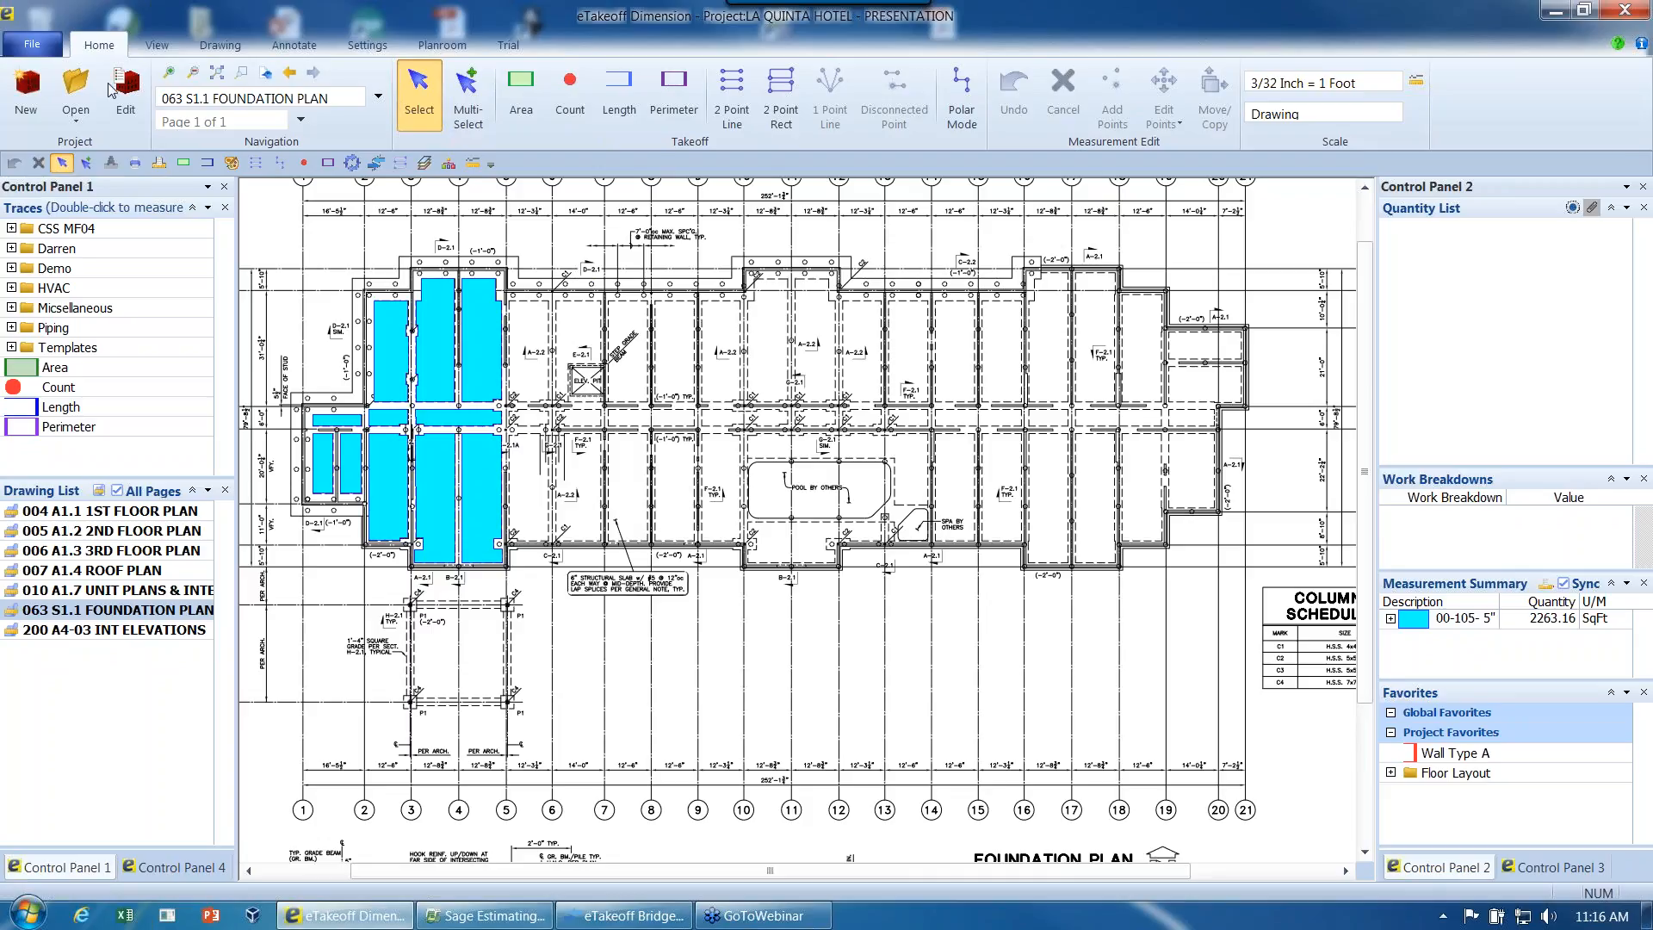
# - Select the Section 1 slab area at the west end of the foundation plan and set its Conc_Strength_PSI to 4000
pyautogui.click(341, 424)
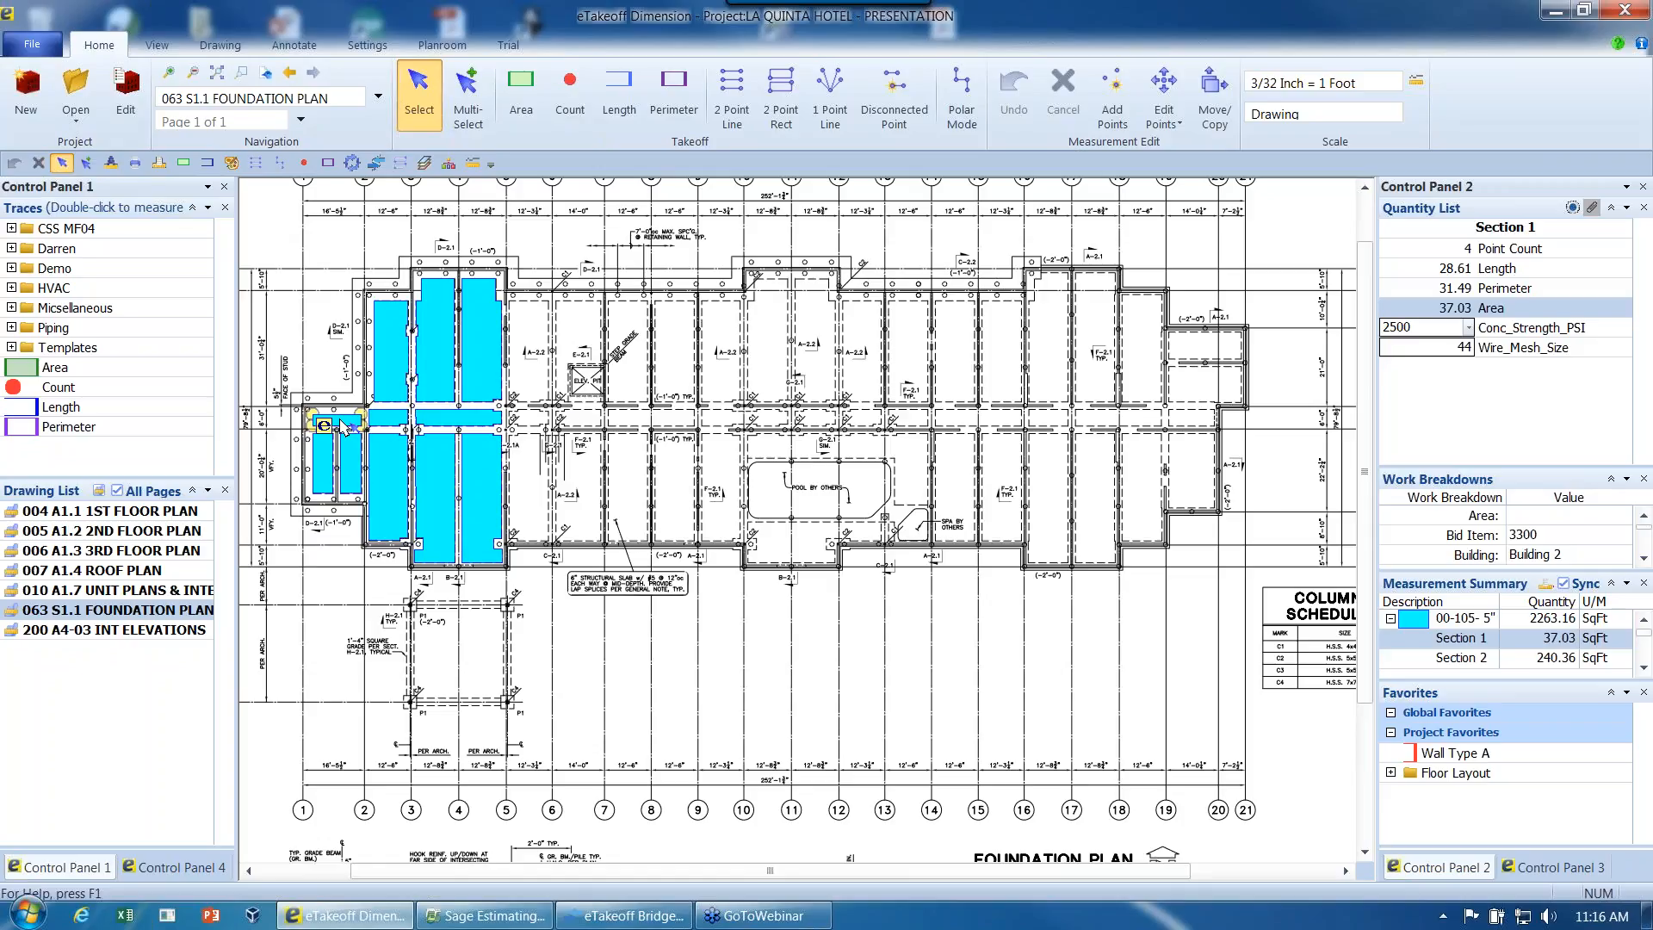
pyautogui.moveTo(353, 431)
pyautogui.click(1469, 328)
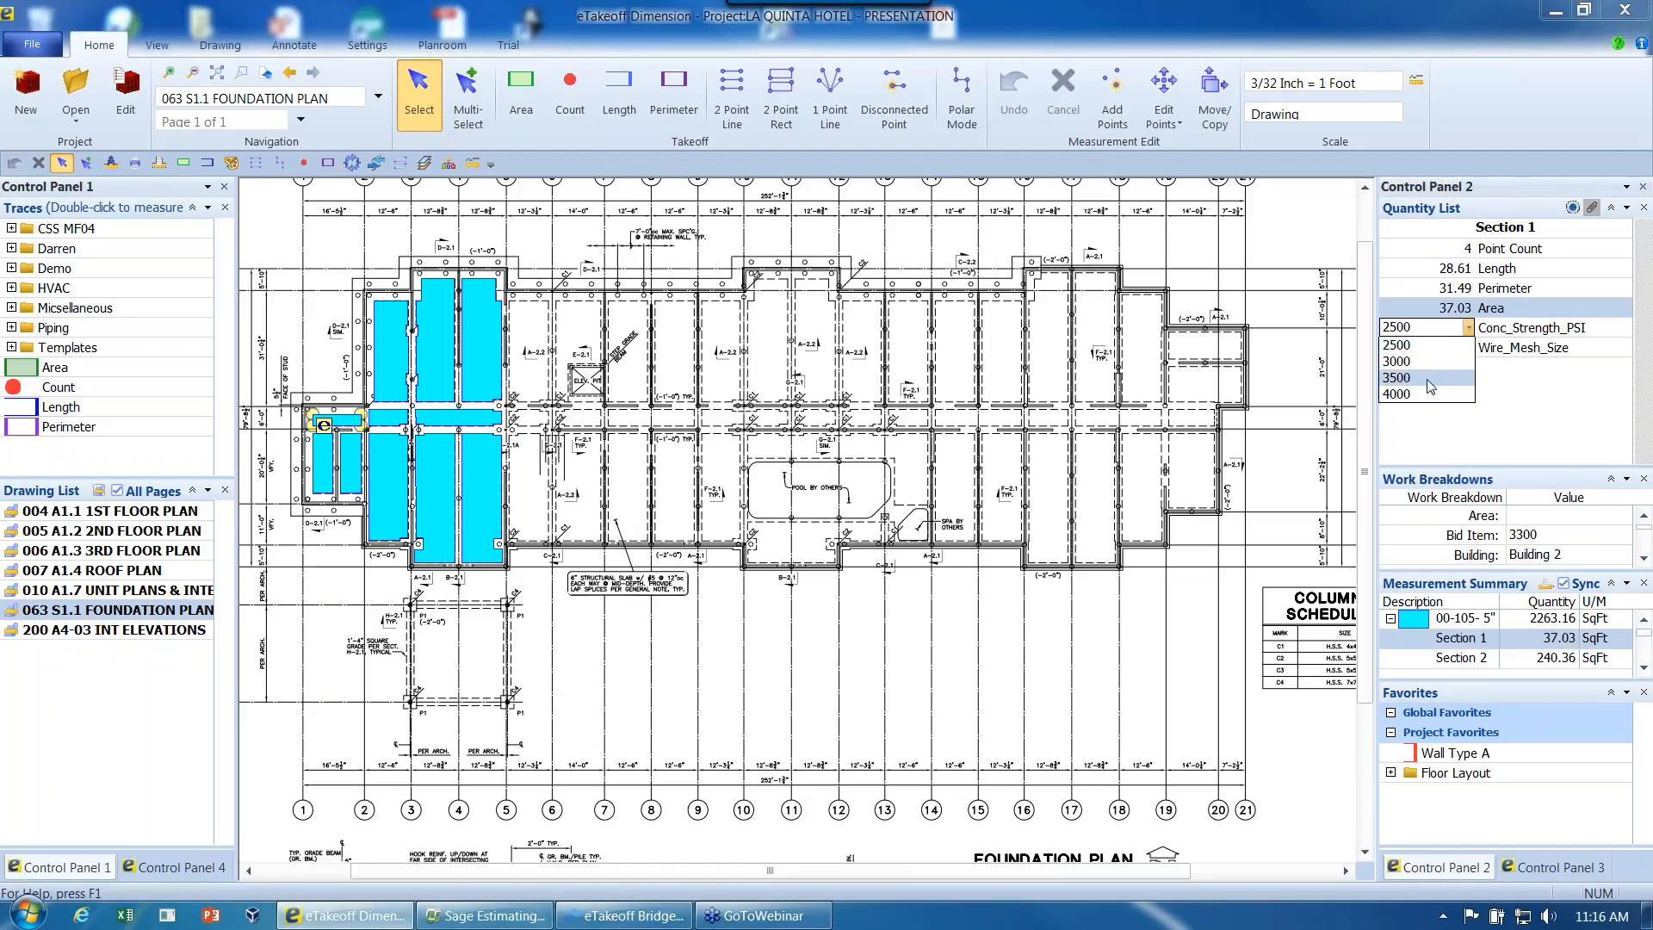
pyautogui.click(1429, 394)
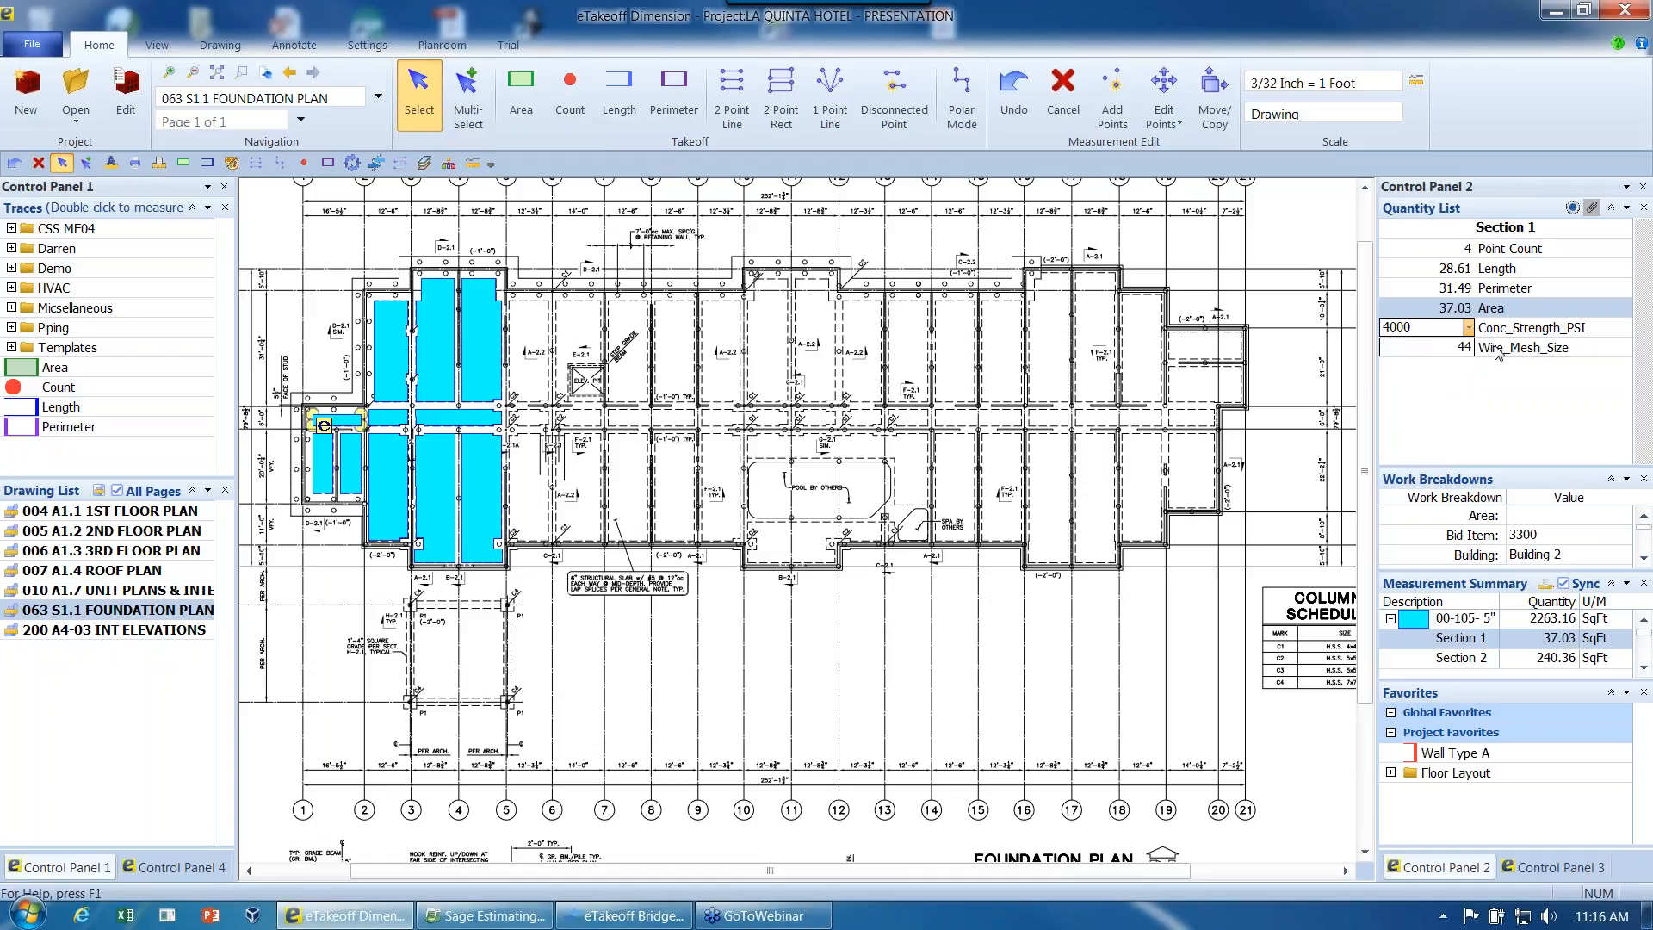
pyautogui.moveTo(1496, 351)
# - Enlarge the Work Breakdowns list and assign the Section 1 slab to Building 4 and 4th Floor
pyautogui.moveTo(1504, 471); pyautogui.dragTo(1501, 366)
pyautogui.moveTo(1514, 491); pyautogui.dragTo(1521, 610)
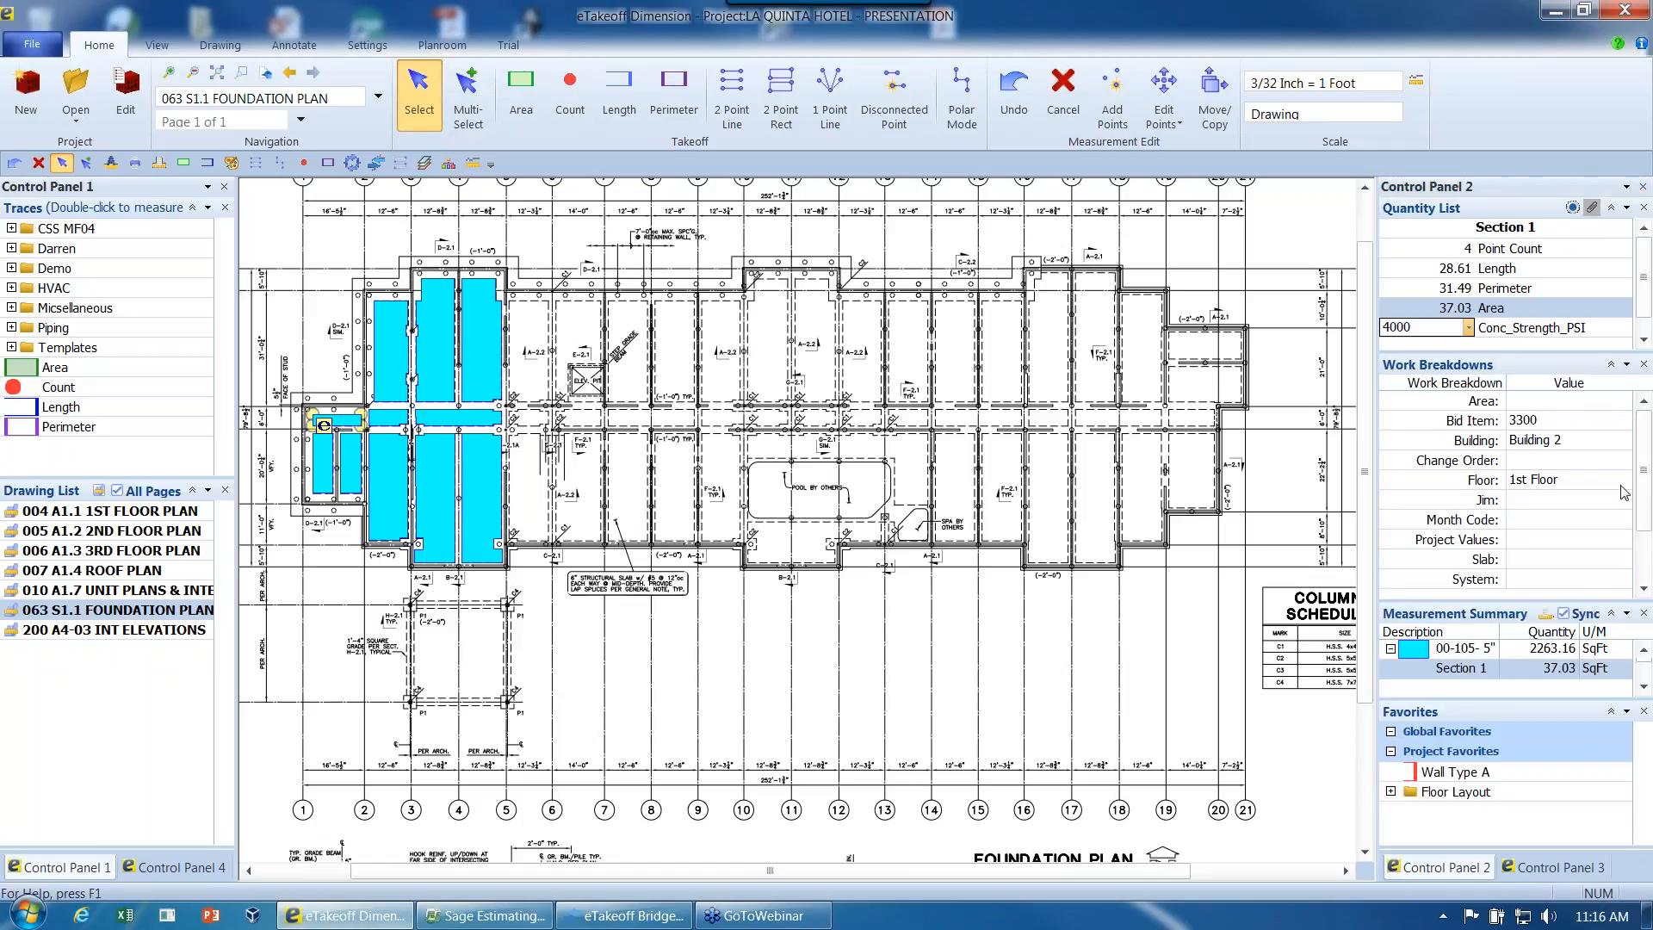
pyautogui.click(1626, 446)
pyautogui.click(1627, 447)
pyautogui.click(1626, 447)
pyautogui.click(1629, 447)
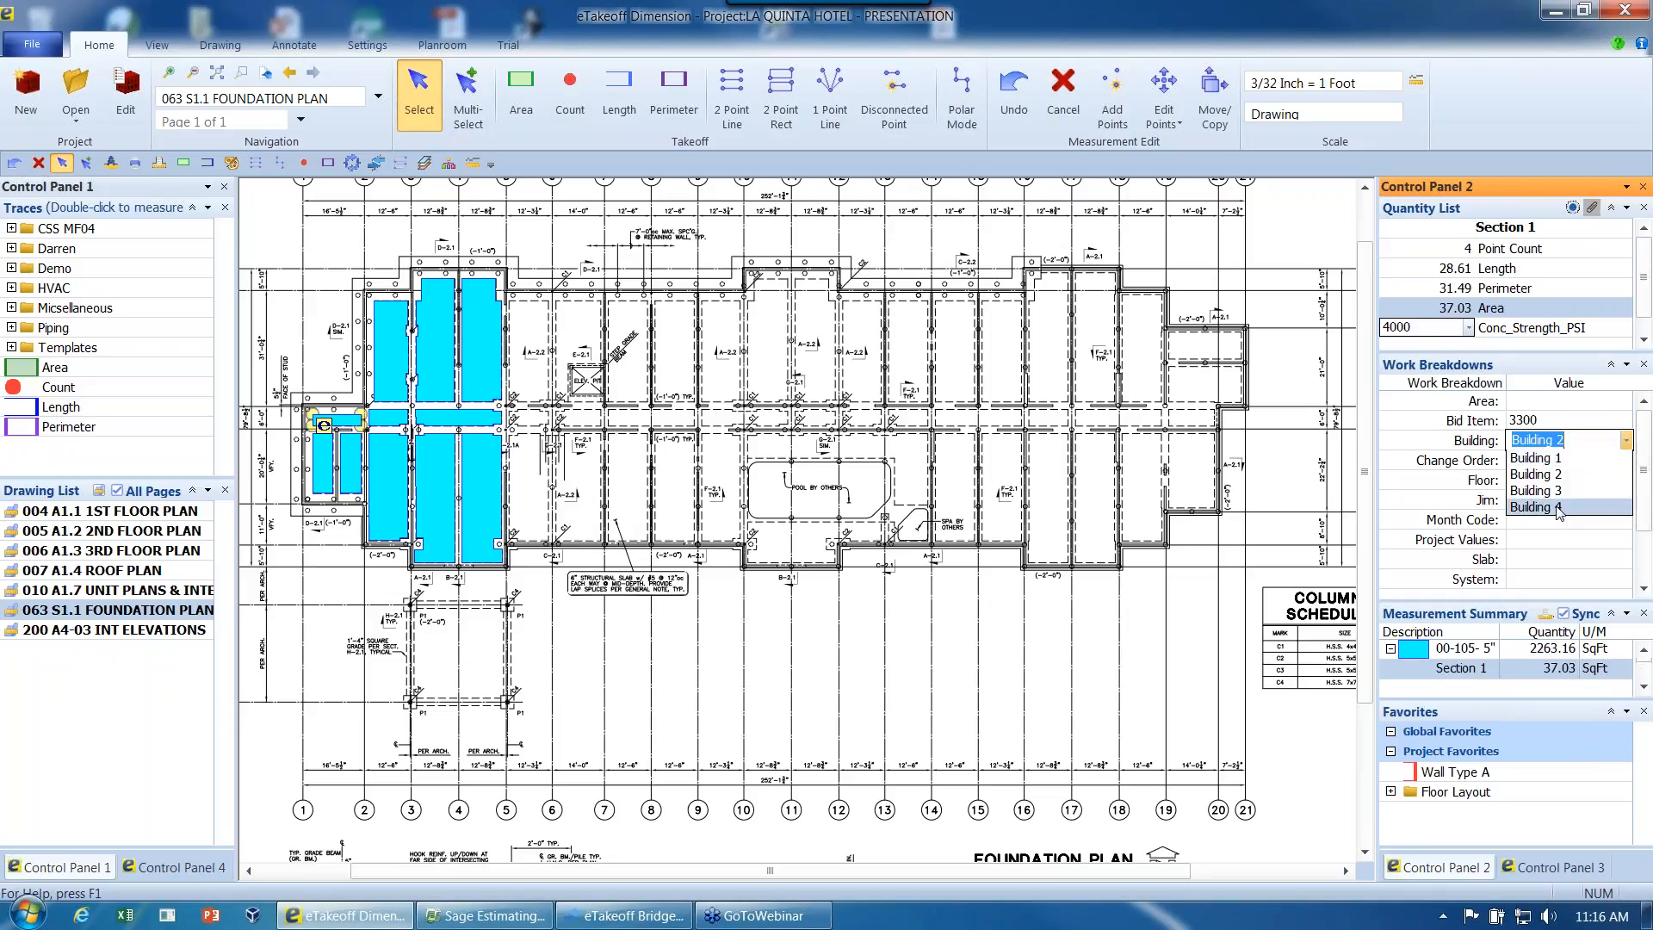
pyautogui.click(1541, 507)
pyautogui.click(1626, 480)
pyautogui.click(1629, 483)
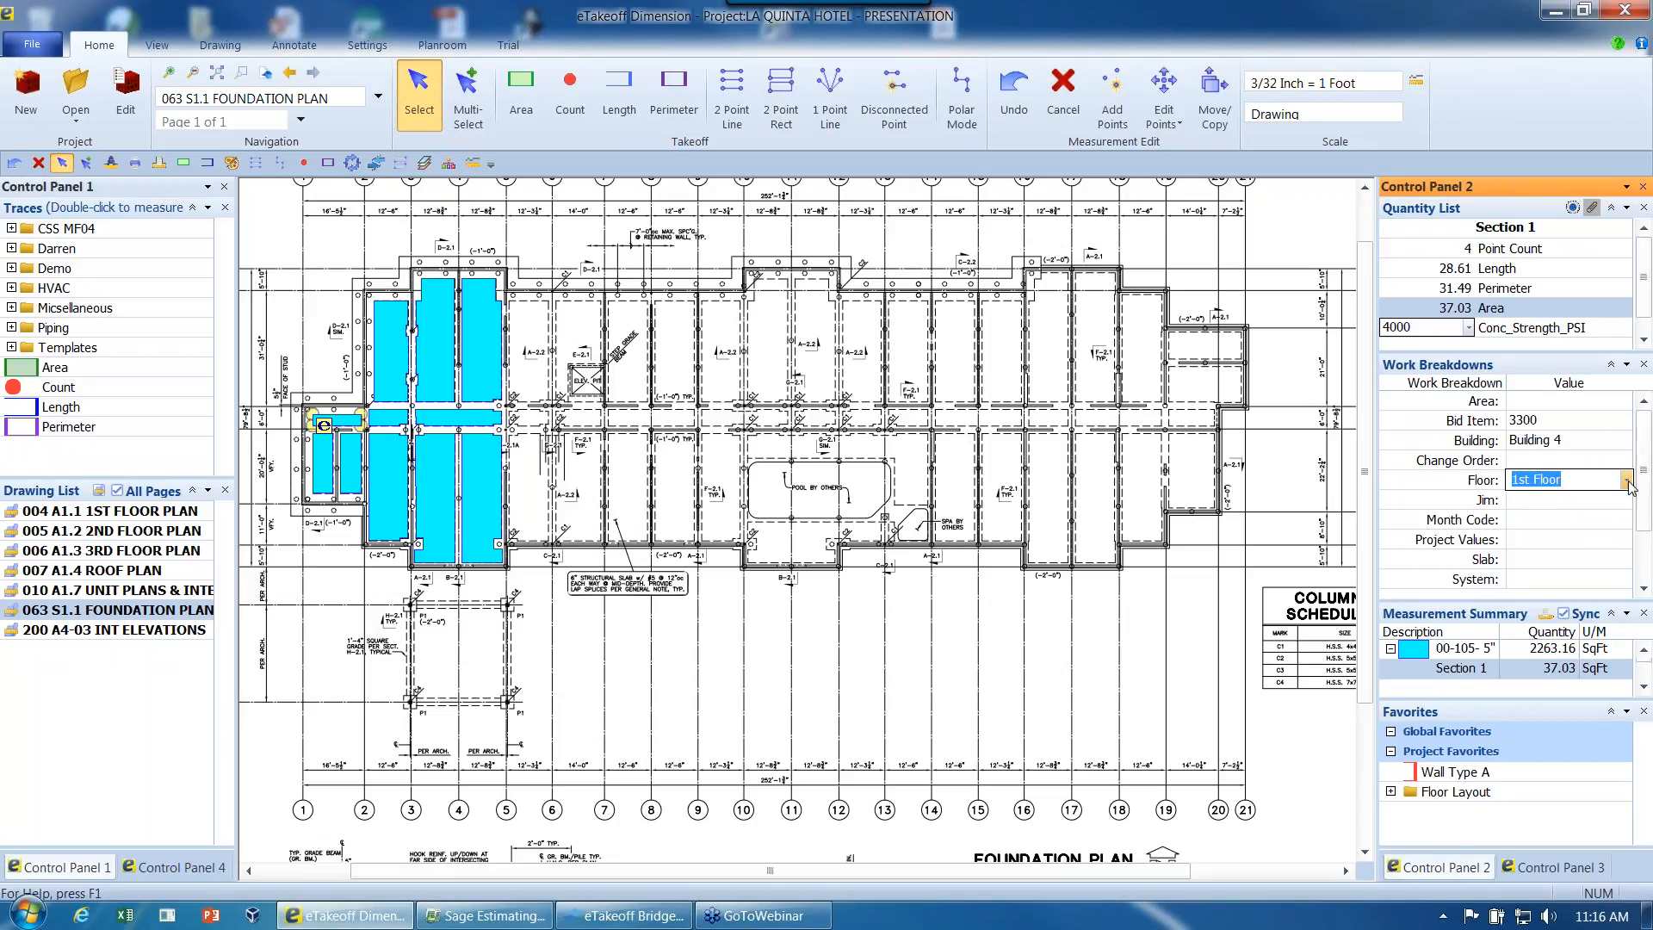
pyautogui.click(1629, 484)
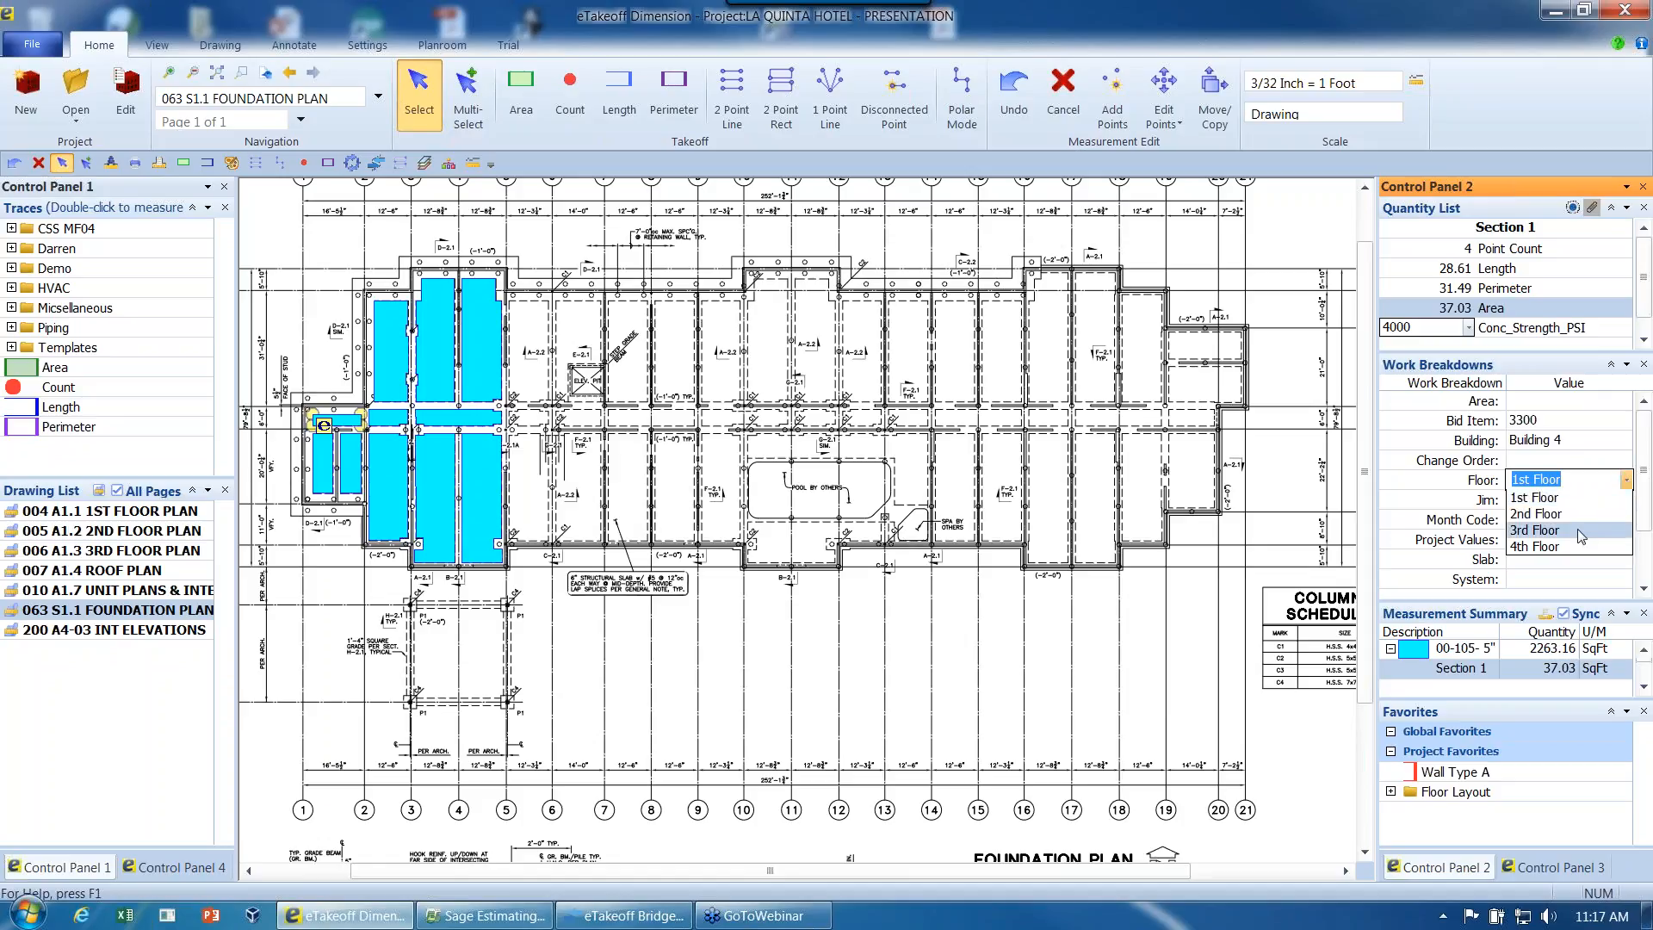
pyautogui.click(1572, 548)
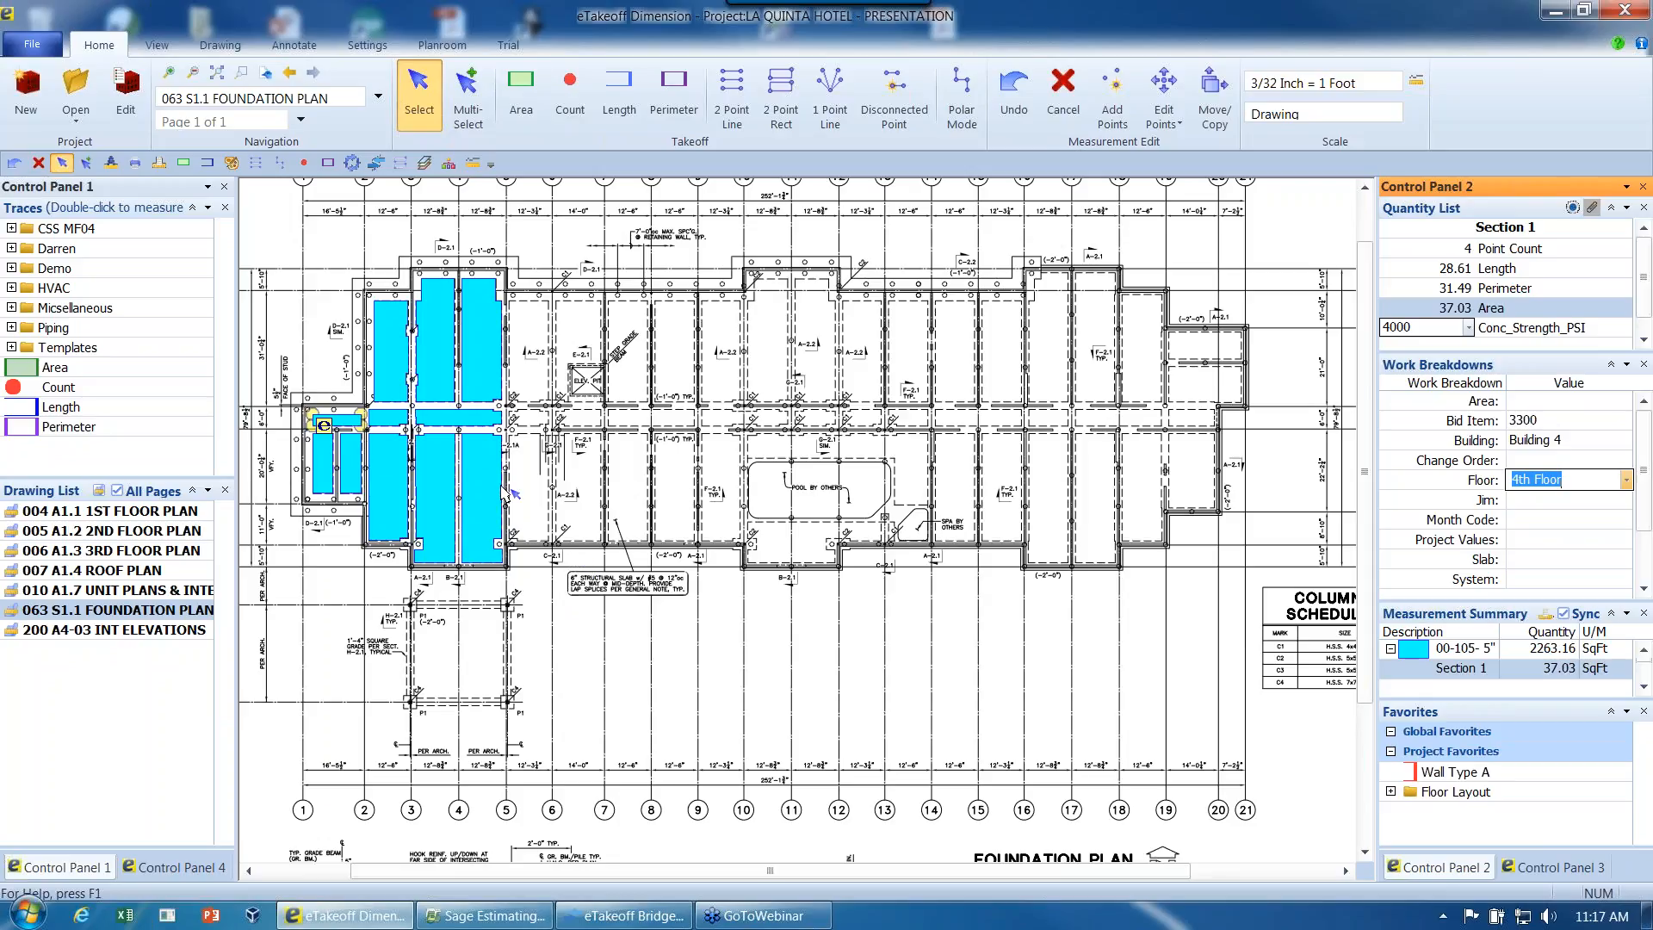
# - Start eTakeoff Bridge and arrange its window beside the slab areas on the foundation plan
pyautogui.click(156, 48)
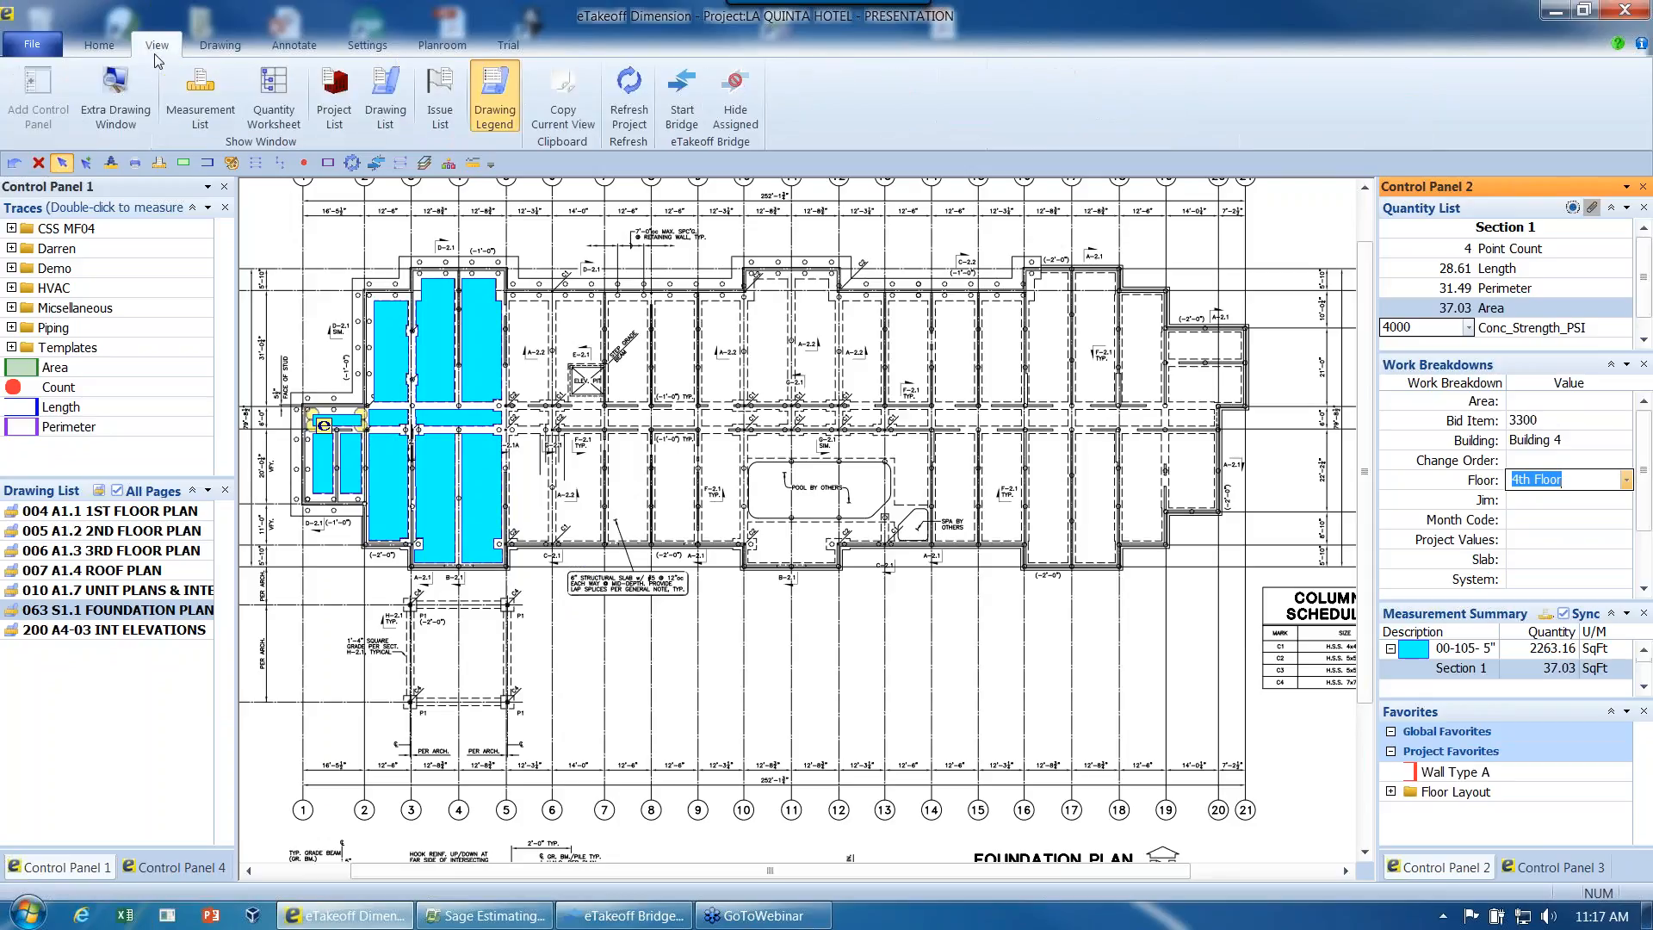
pyautogui.click(681, 95)
pyautogui.moveTo(789, 120); pyautogui.dragTo(749, 171)
pyautogui.moveTo(808, 546); pyautogui.dragTo(797, 652)
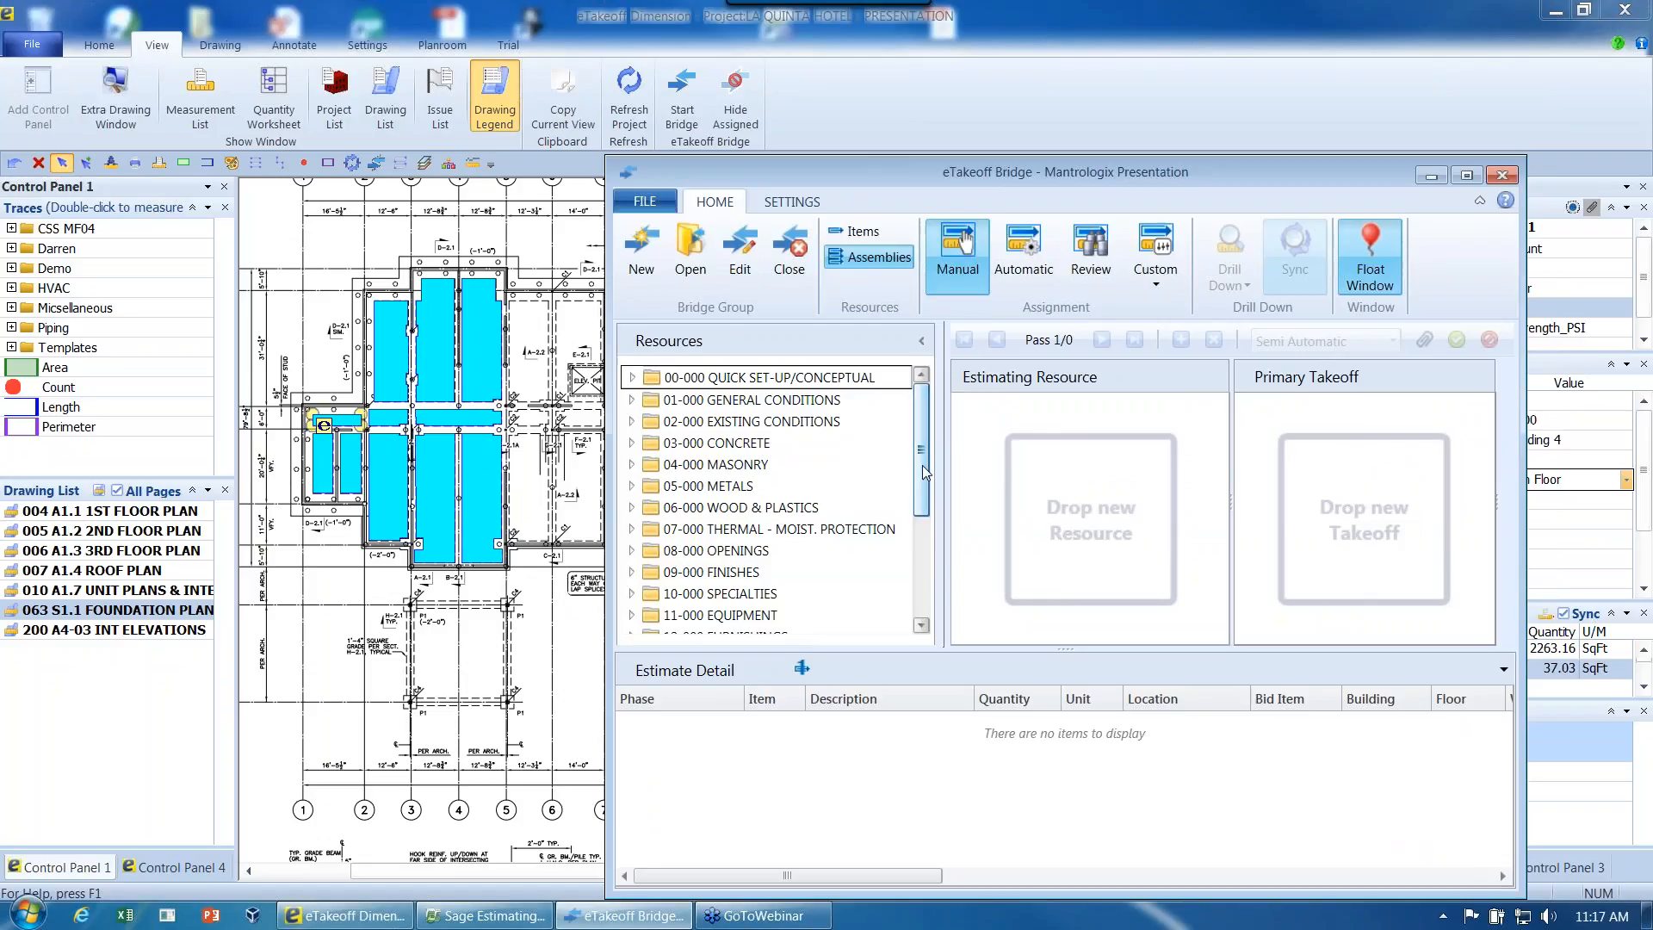
# - List the estimating items, load 05 Project Manager from 01-31-13 PROJECT MANAGEMENT, set it to 2 months, and clear the assignment area
pyautogui.click(855, 231)
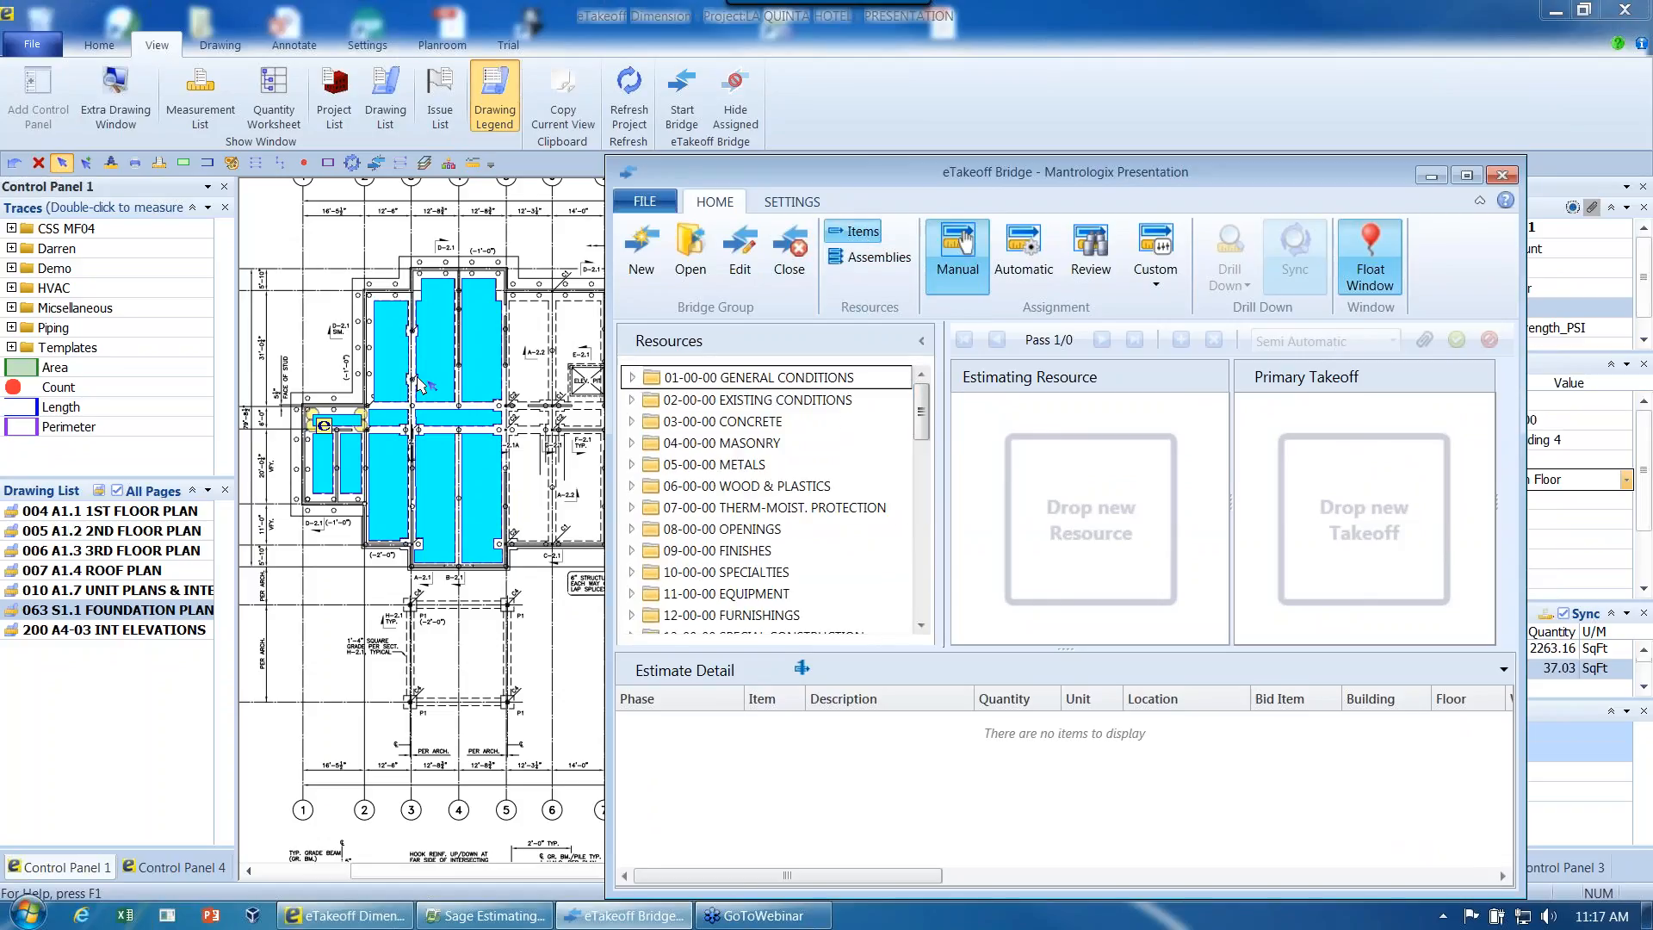
pyautogui.click(633, 379)
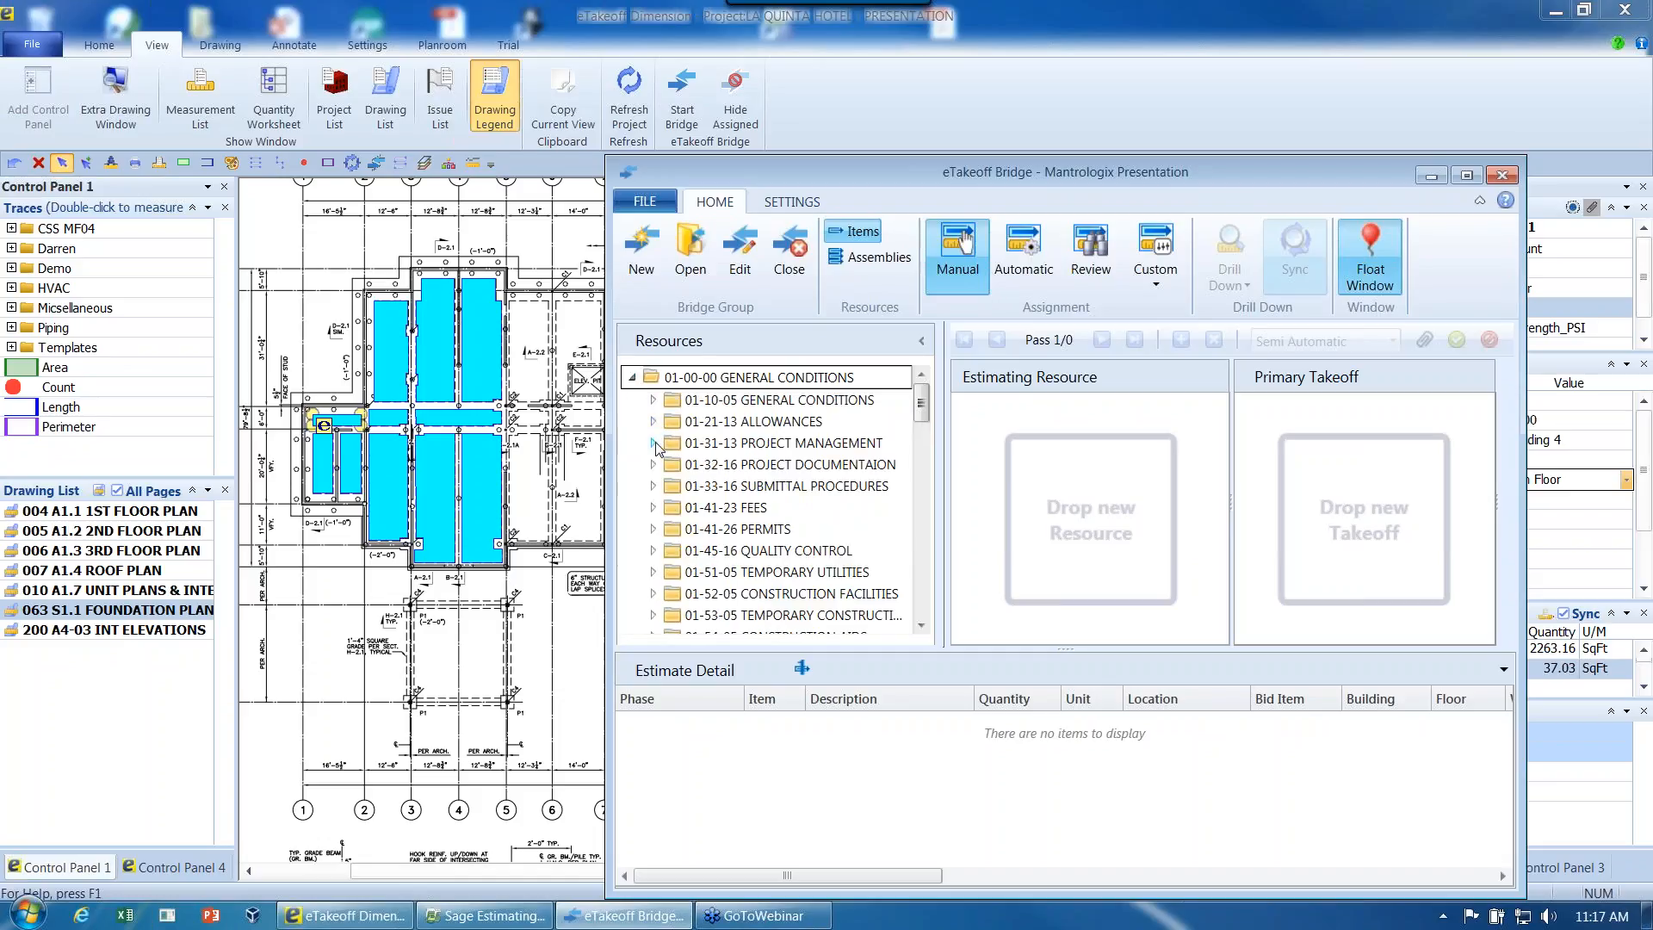
pyautogui.click(654, 444)
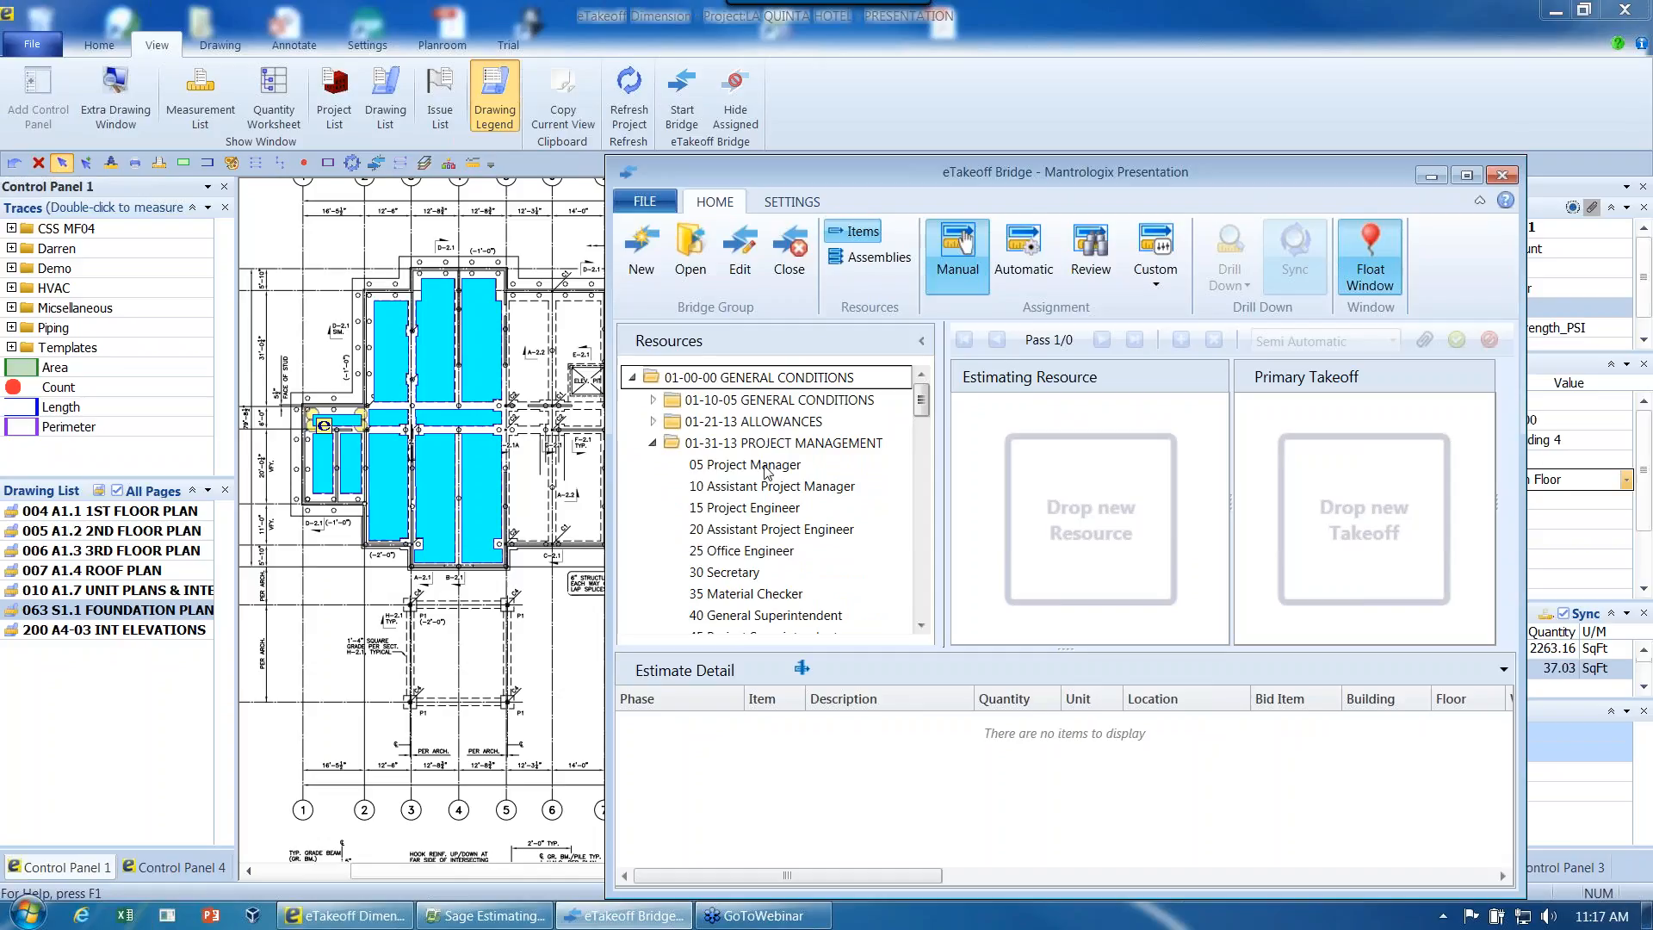
pyautogui.click(764, 470)
pyautogui.doubleClick(764, 470)
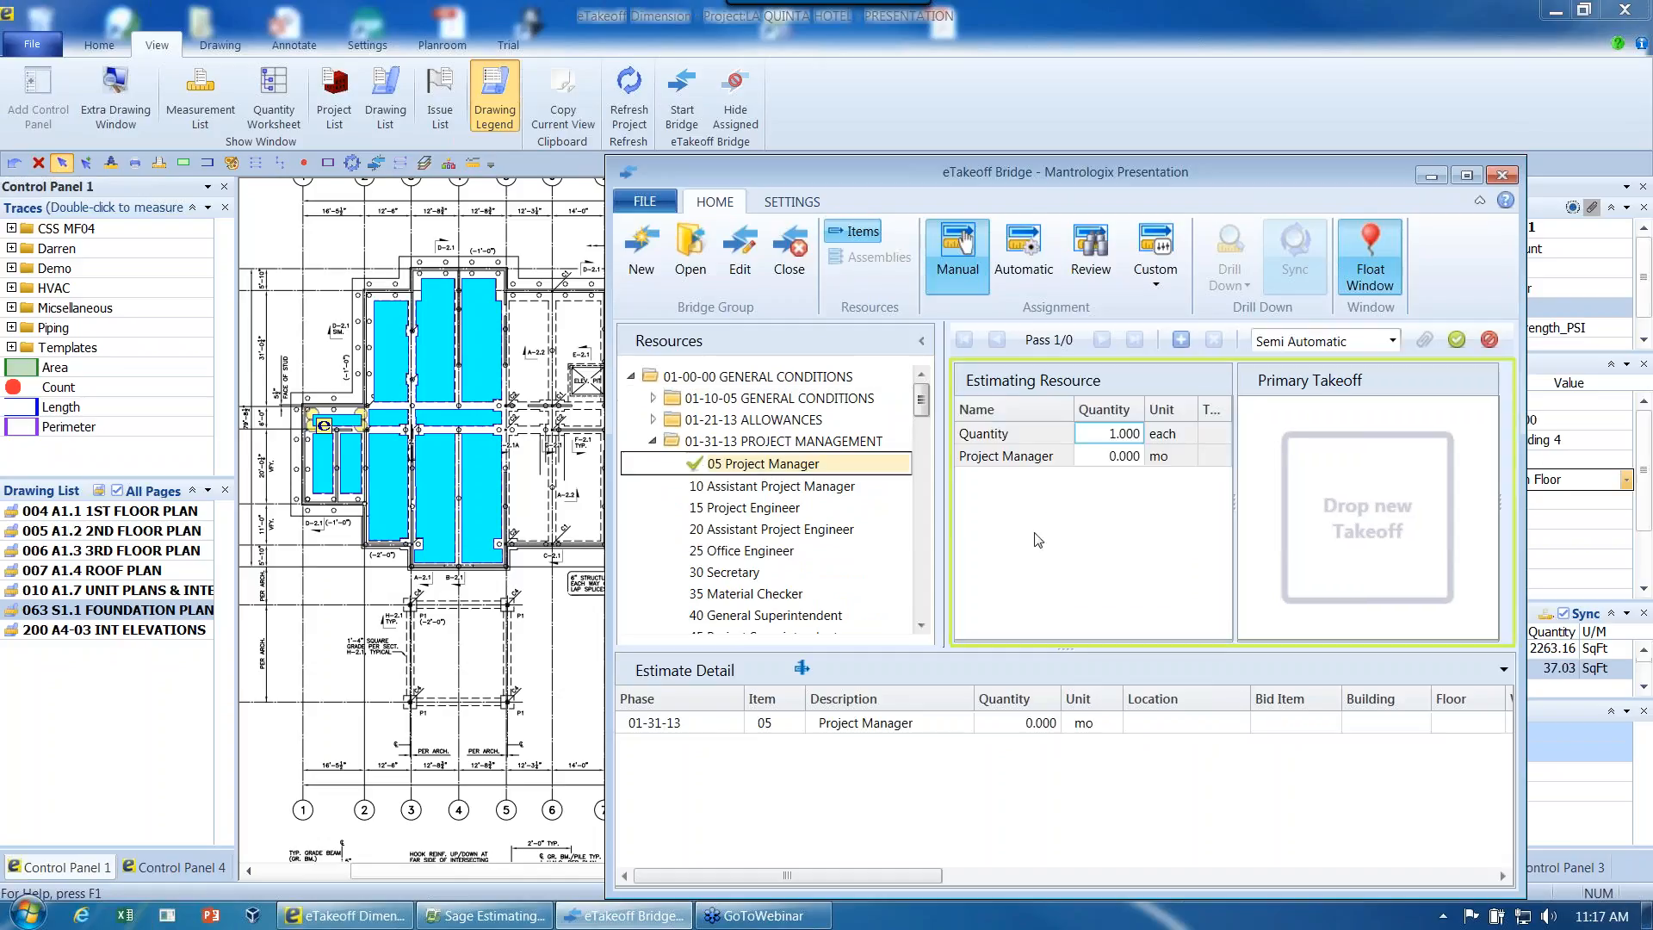
pyautogui.click(1108, 458)
pyautogui.write('2')
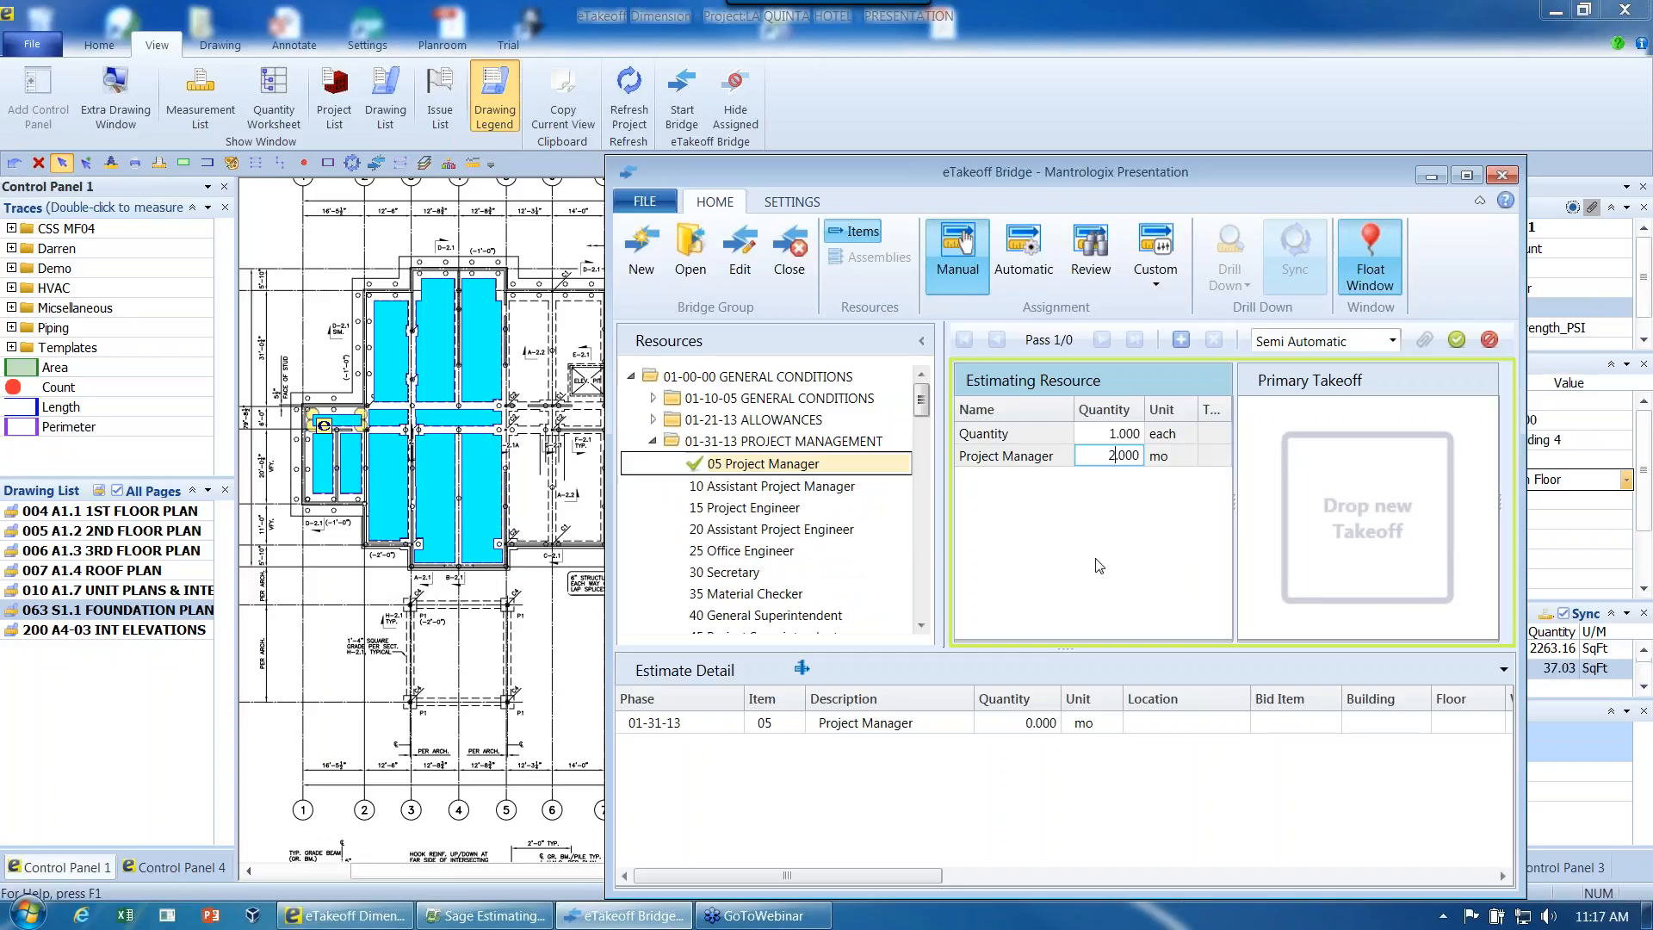
pyautogui.click(1181, 339)
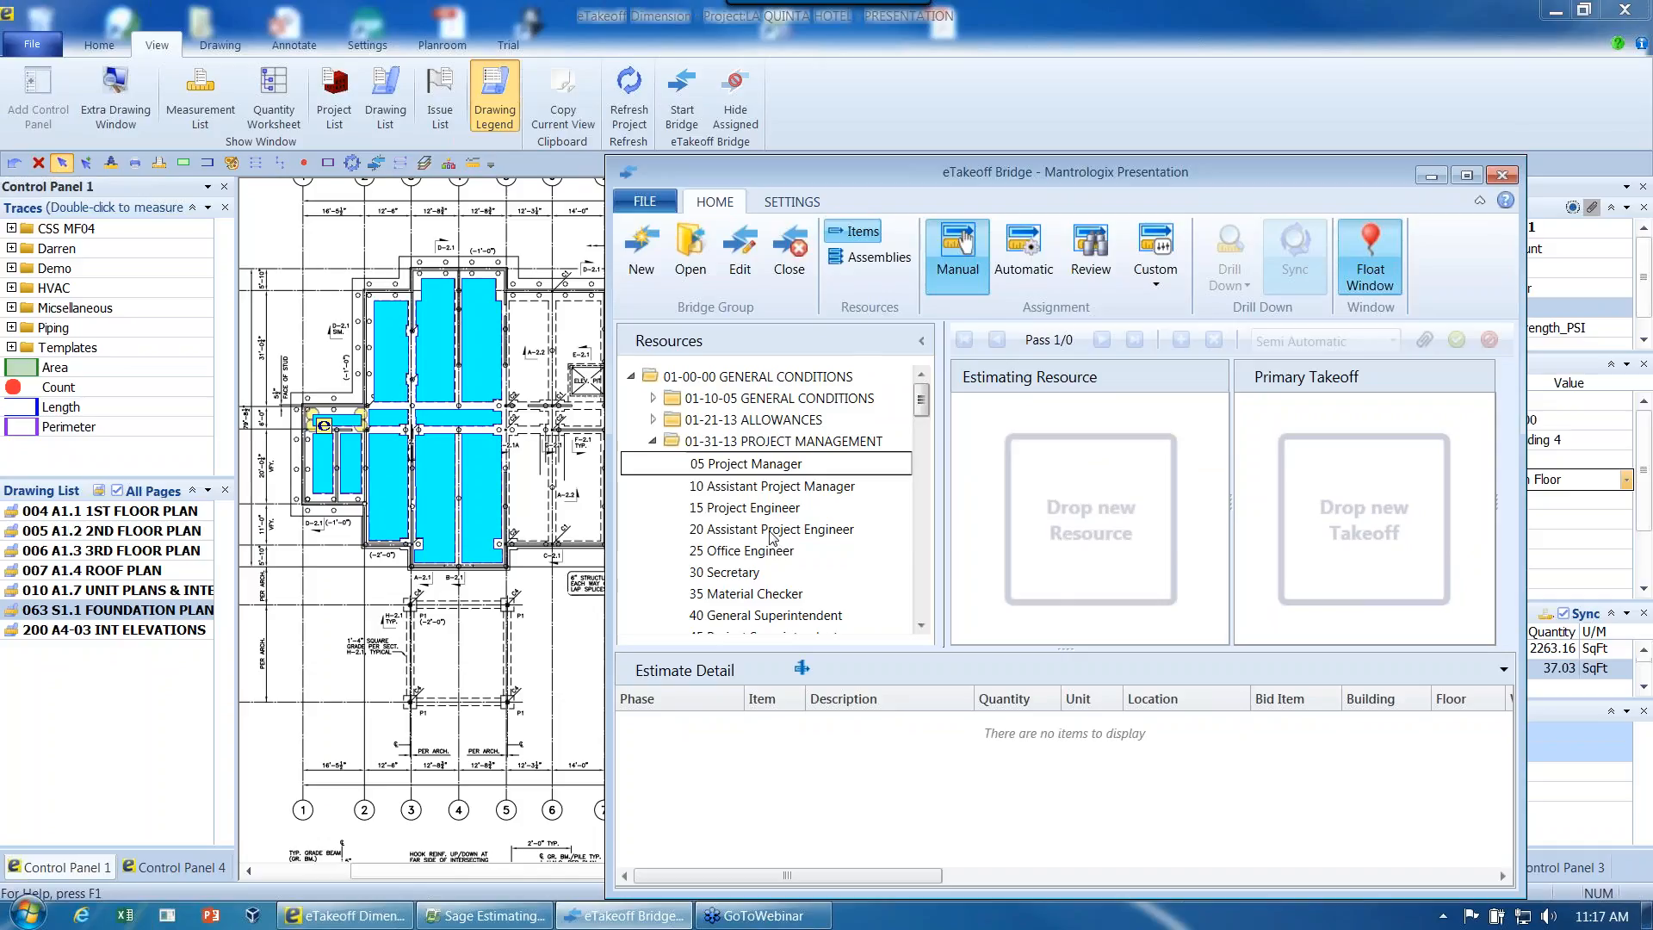
# - Collapse the General Conditions folders and look through the full list of item divisions
pyautogui.click(653, 443)
pyautogui.click(631, 376)
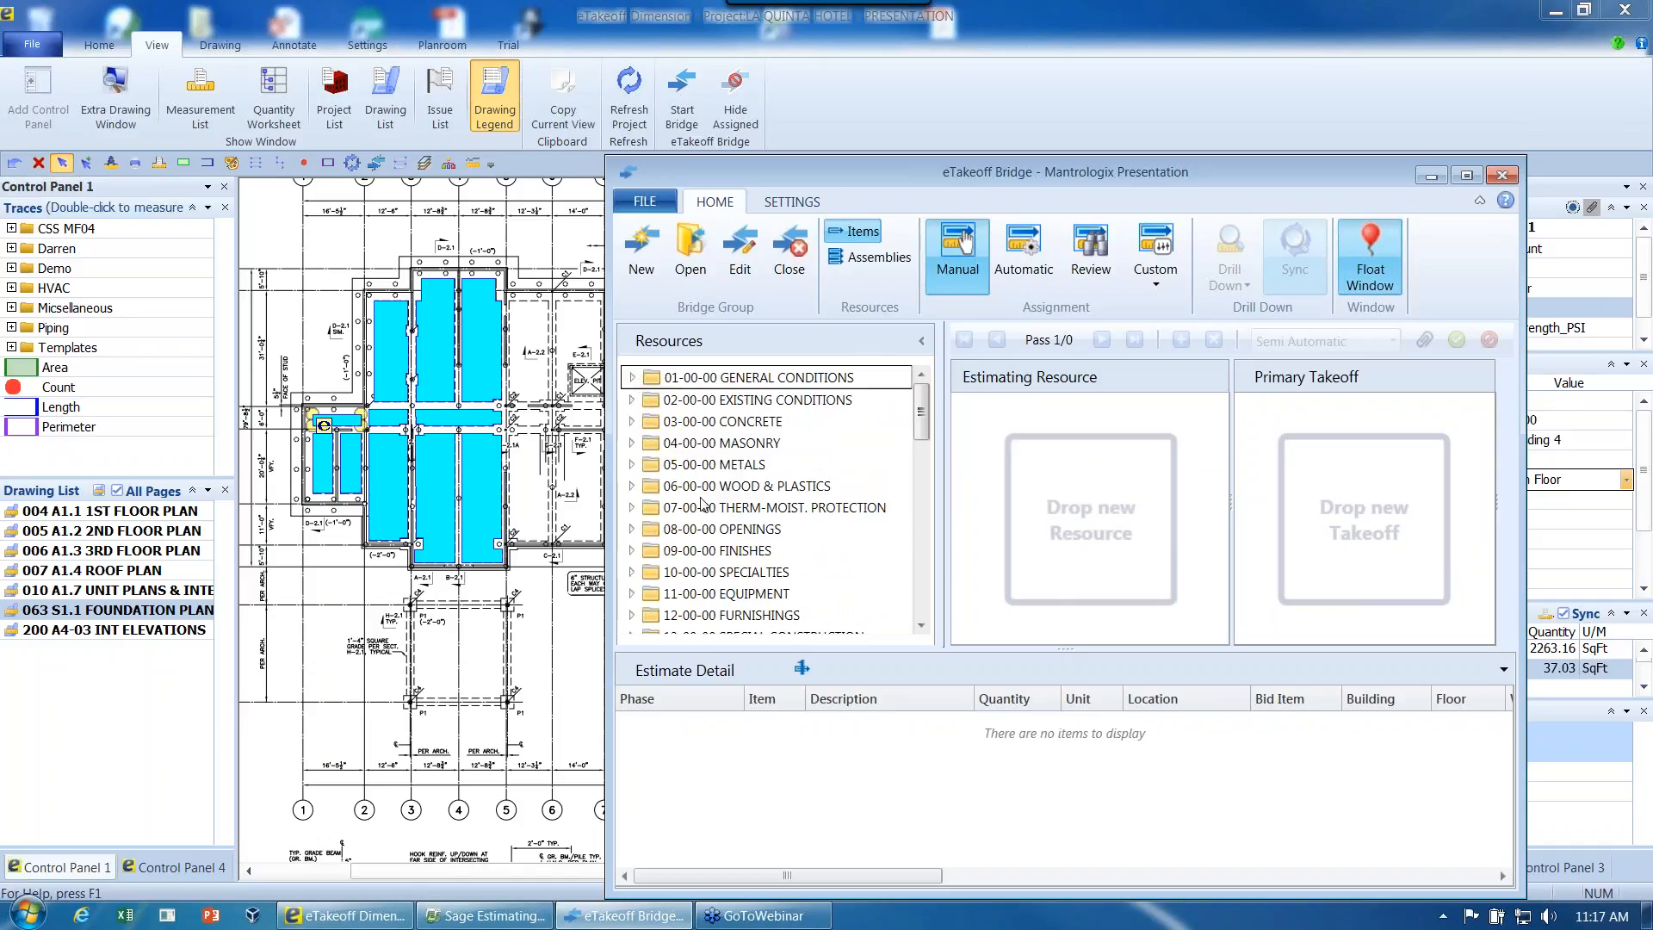
pyautogui.scroll(-1, 927, 452)
pyautogui.moveTo(927, 452); pyautogui.dragTo(928, 622)
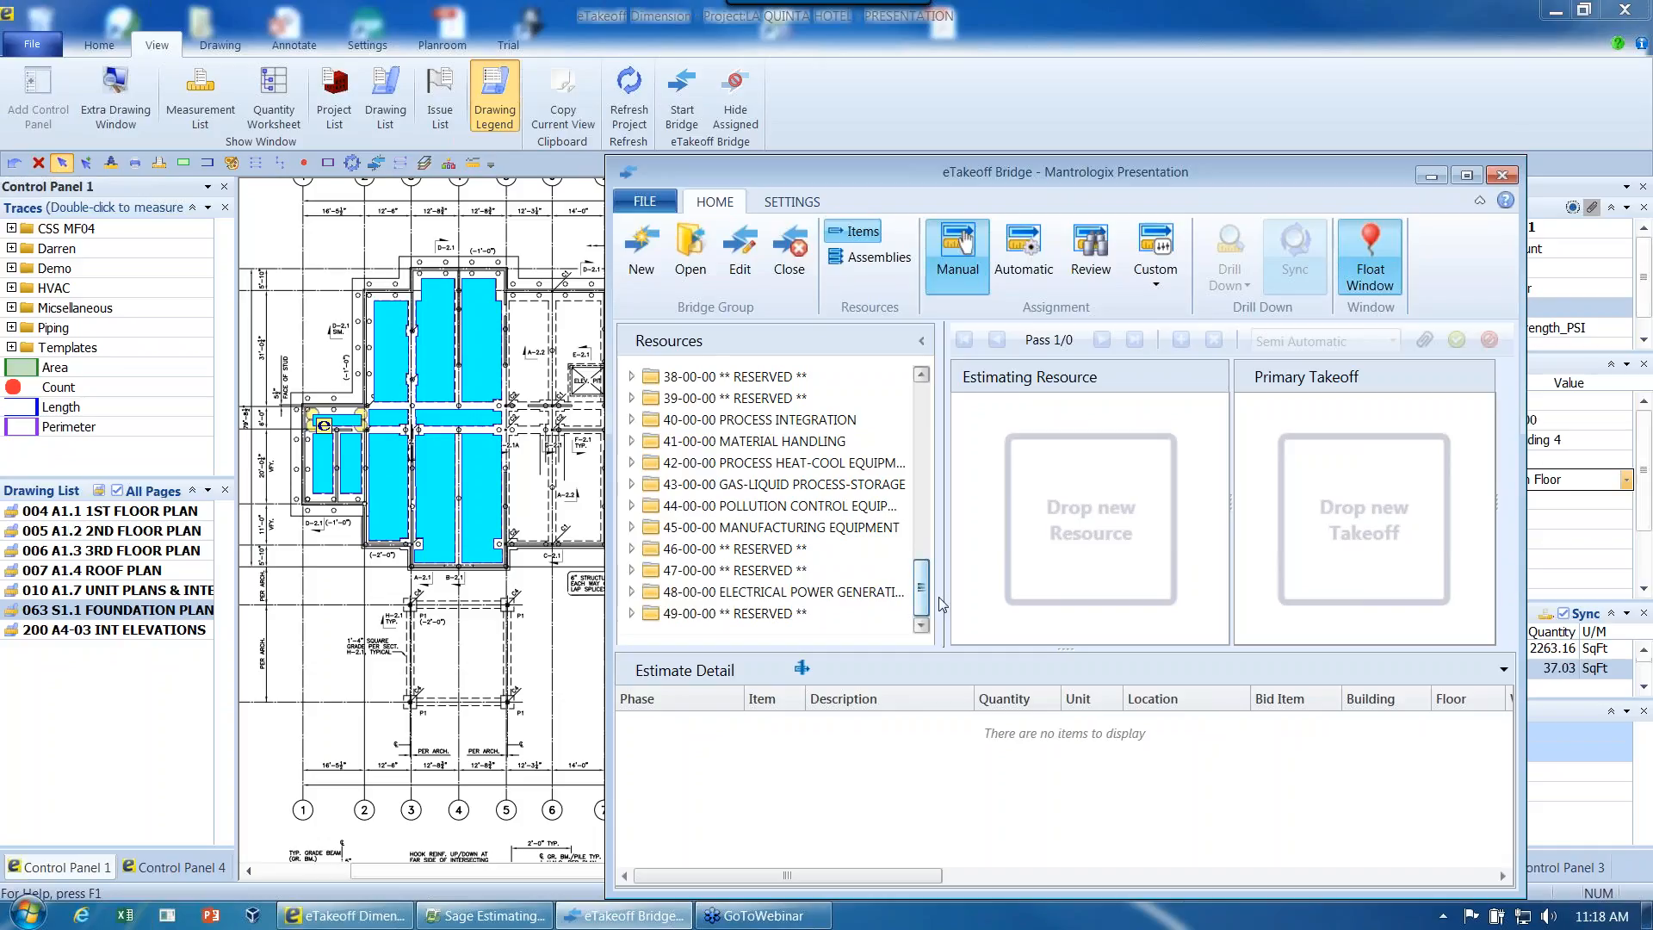
pyautogui.moveTo(921, 594); pyautogui.dragTo(937, 392)
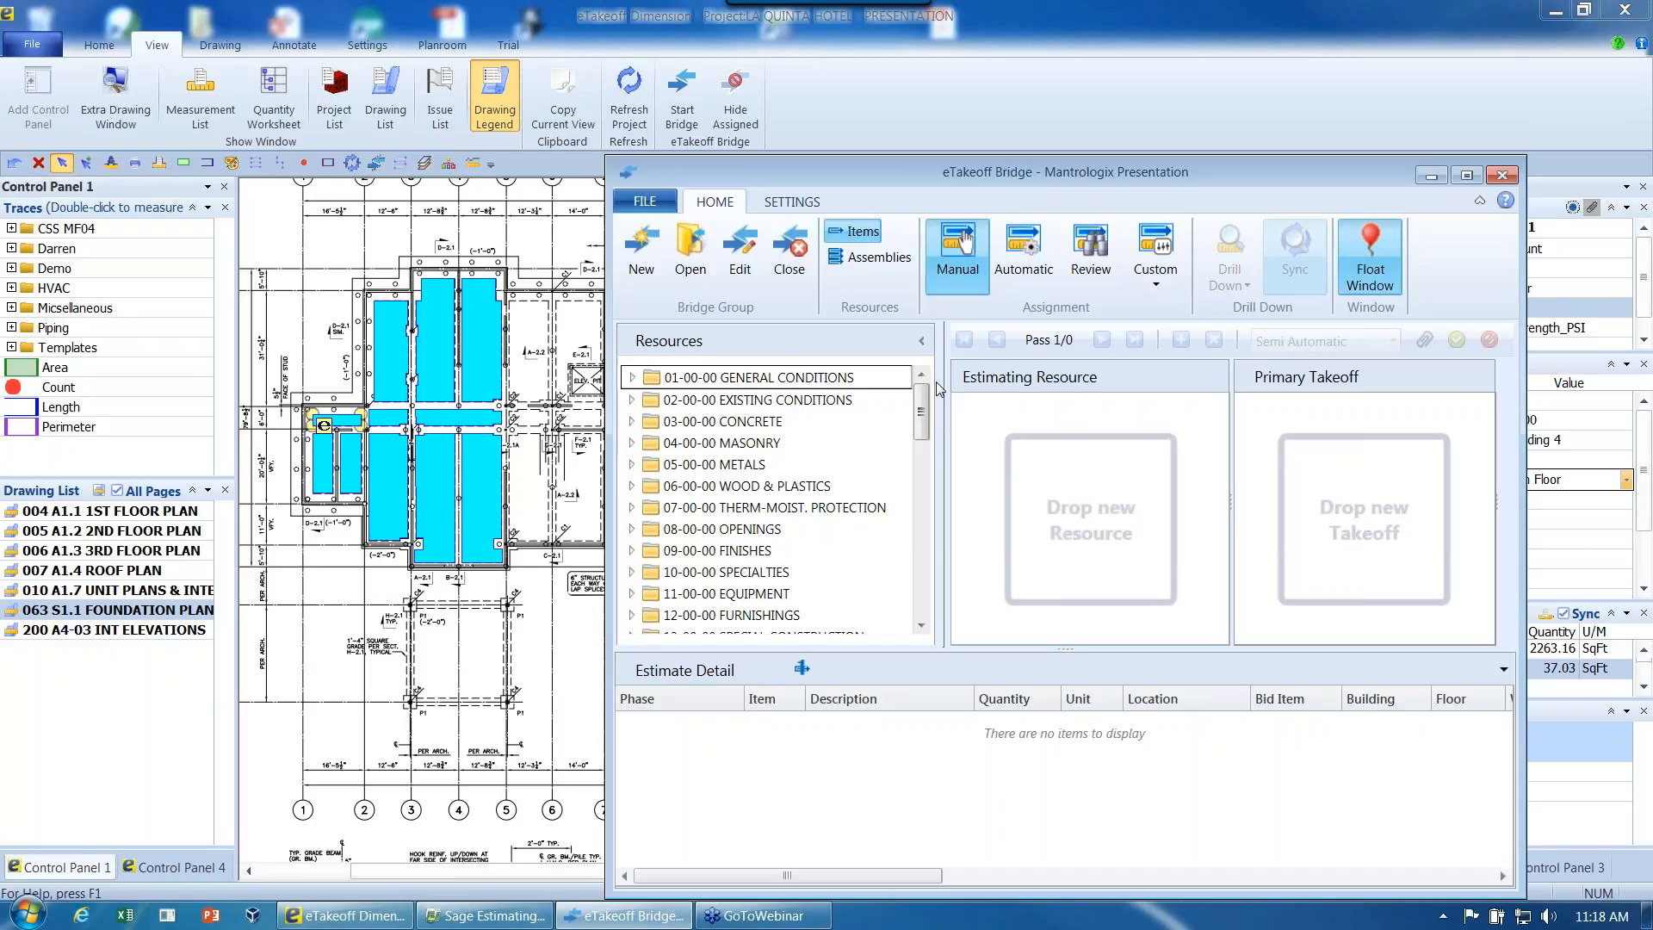
# - Switch the resources to assemblies and load 00-105 5" Slab On Grade from 00-000 QUICK SET-UP/CONCEPTUAL
pyautogui.click(854, 255)
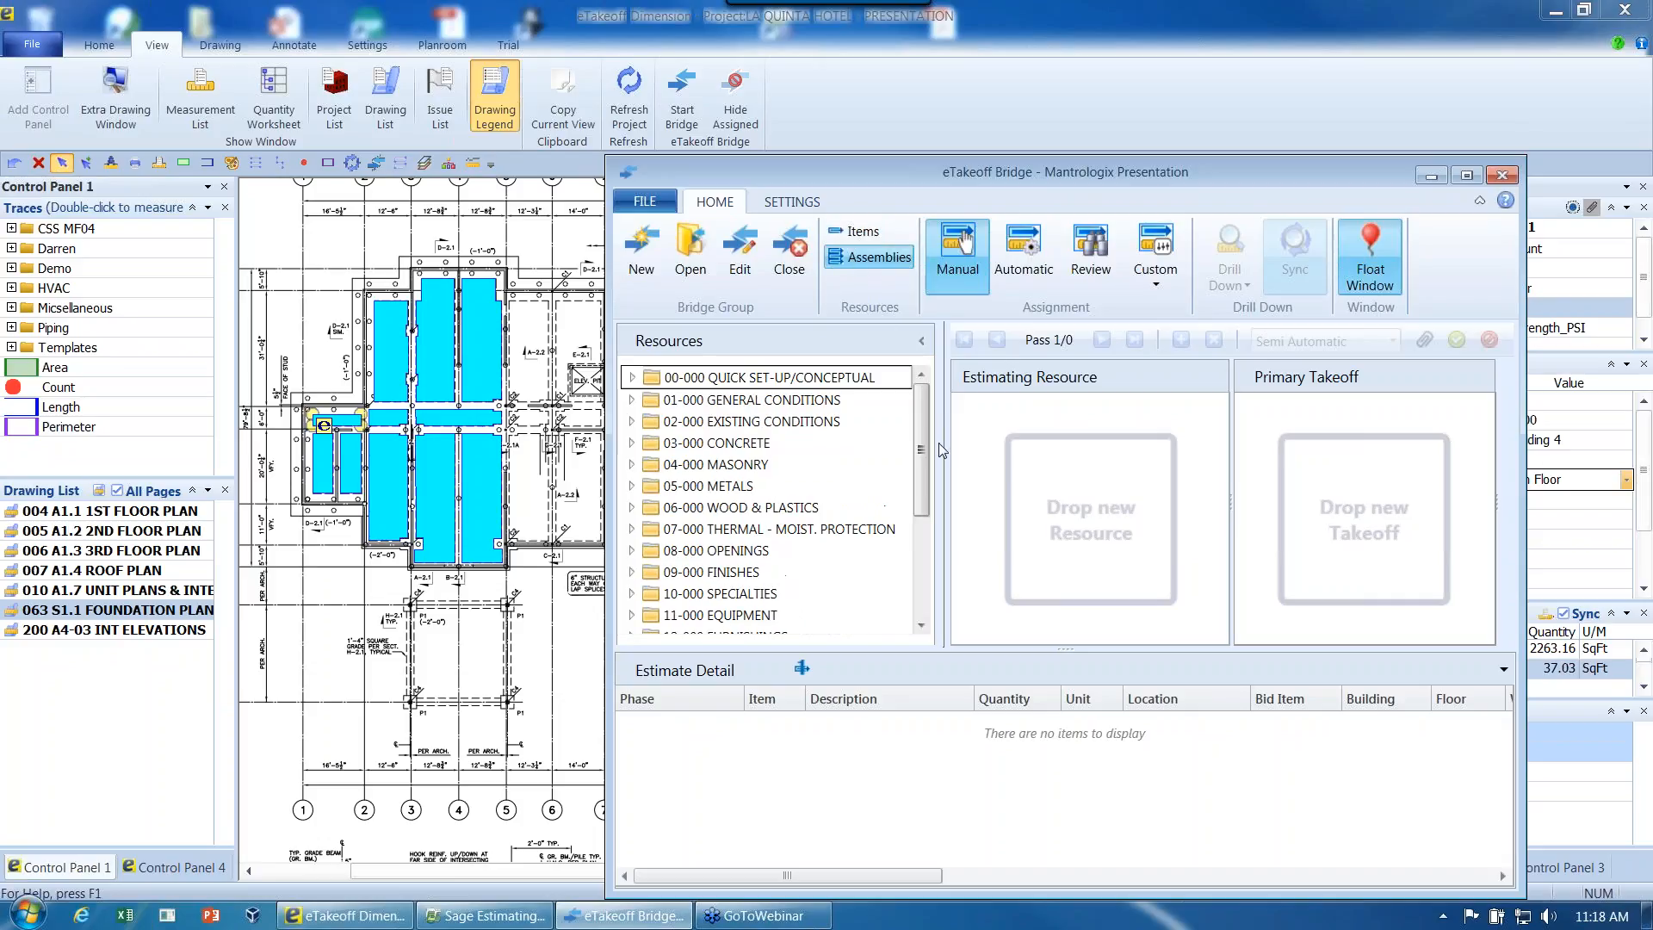
pyautogui.click(633, 378)
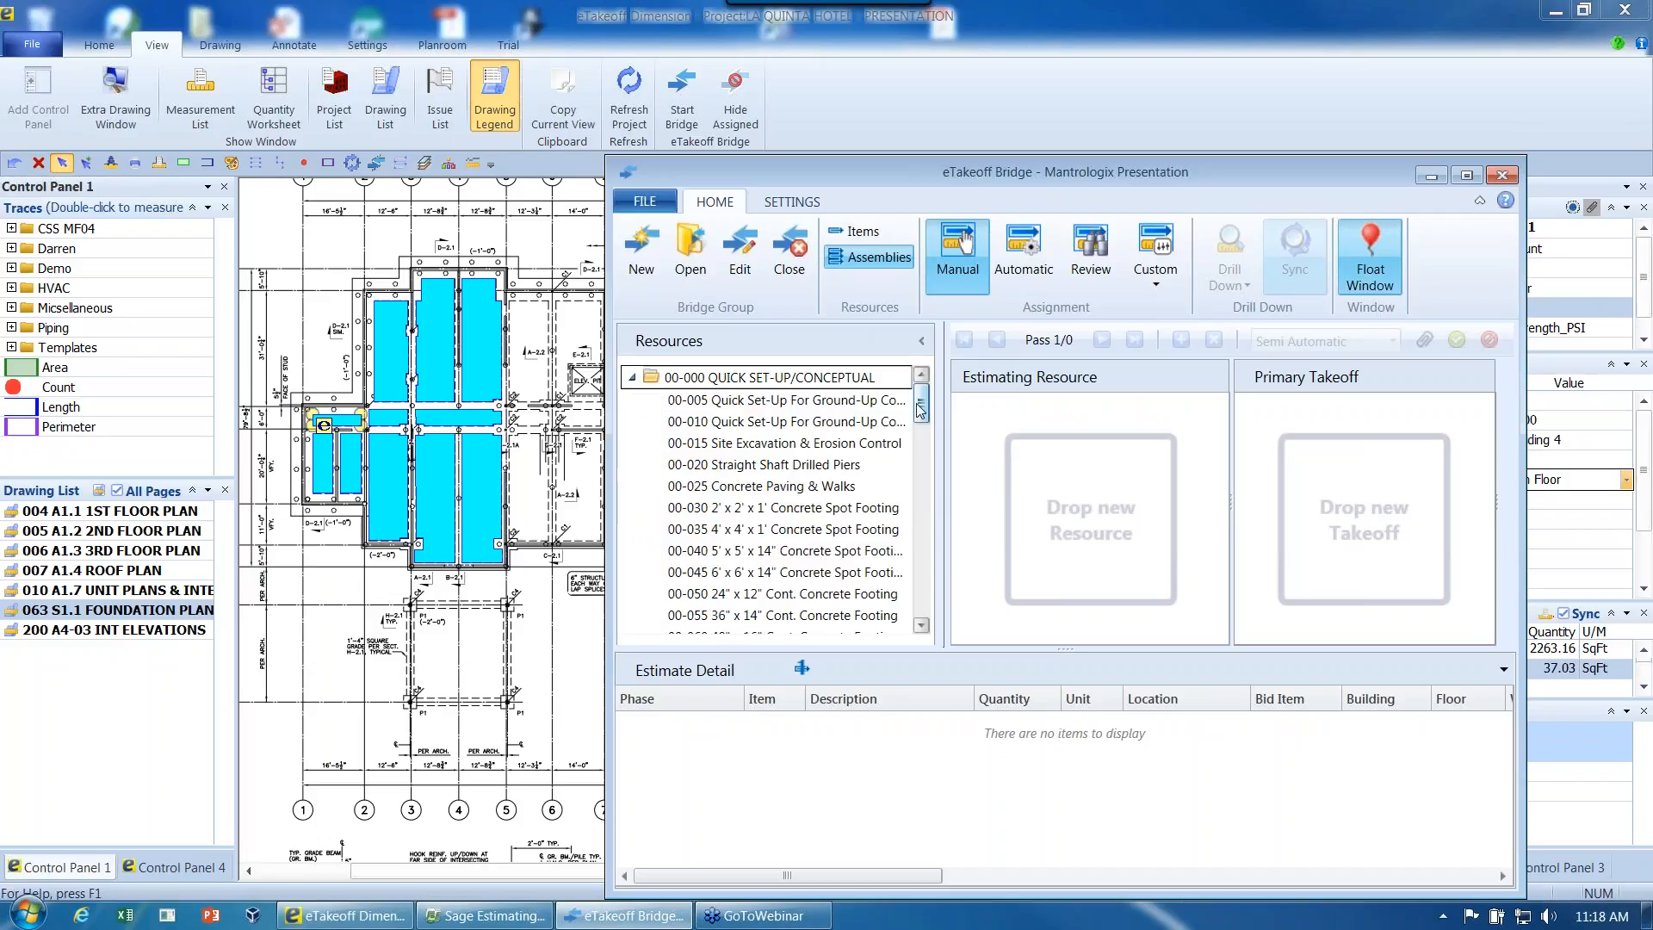
pyautogui.moveTo(921, 414); pyautogui.dragTo(923, 470)
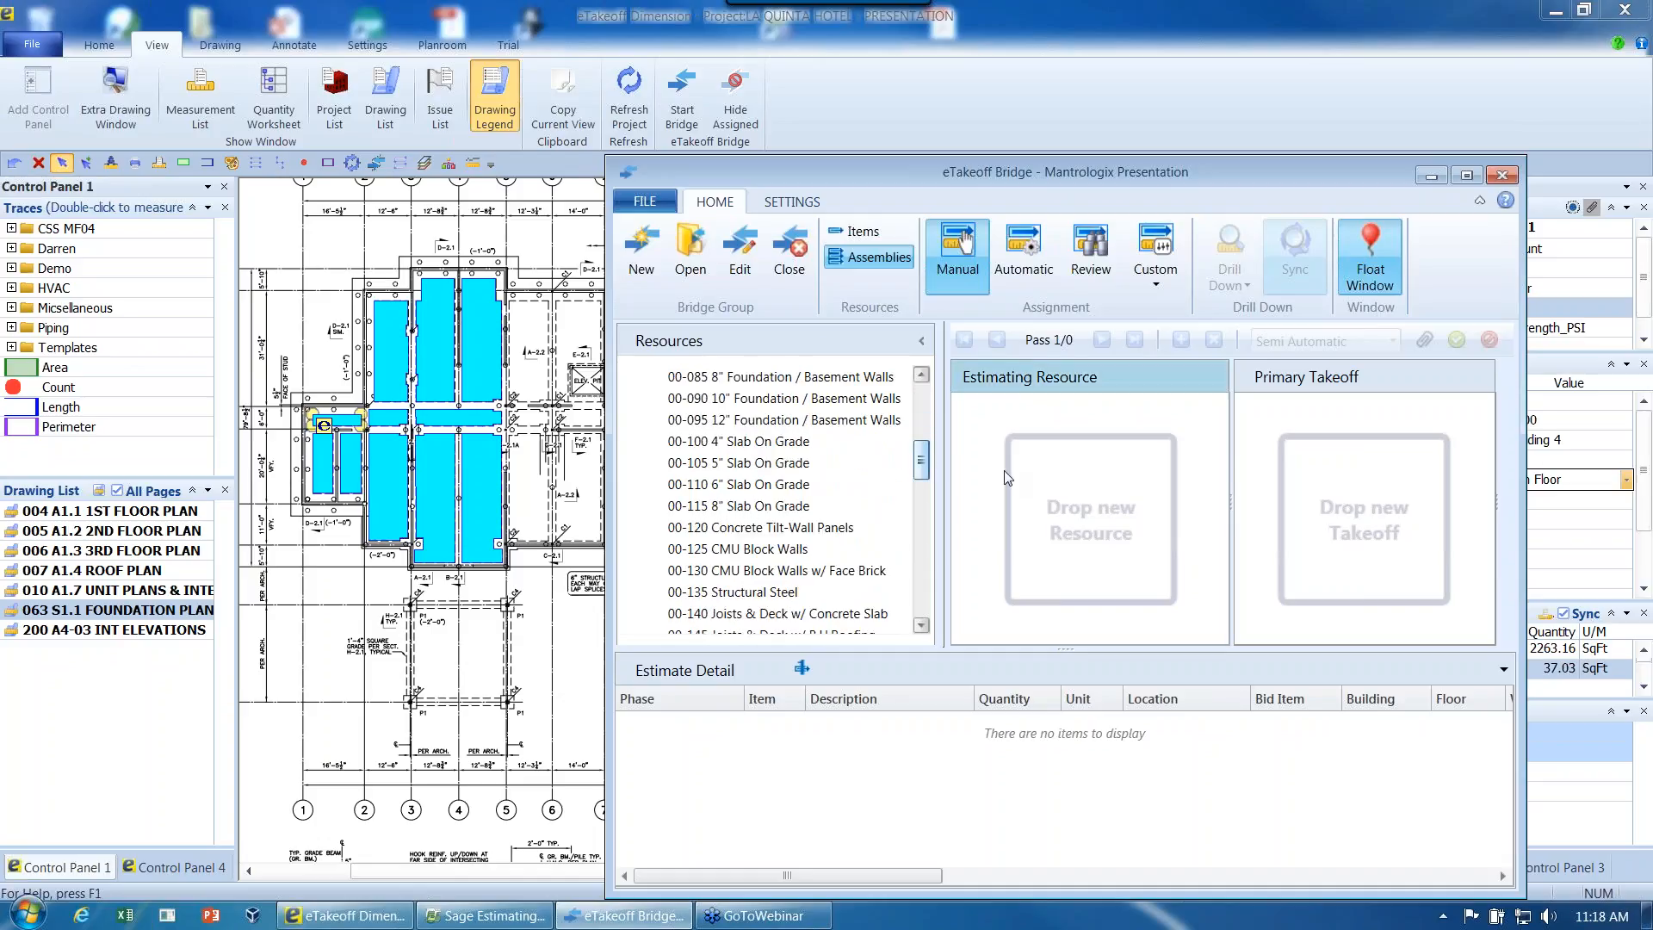
pyautogui.click(726, 469)
pyautogui.doubleClick(726, 469)
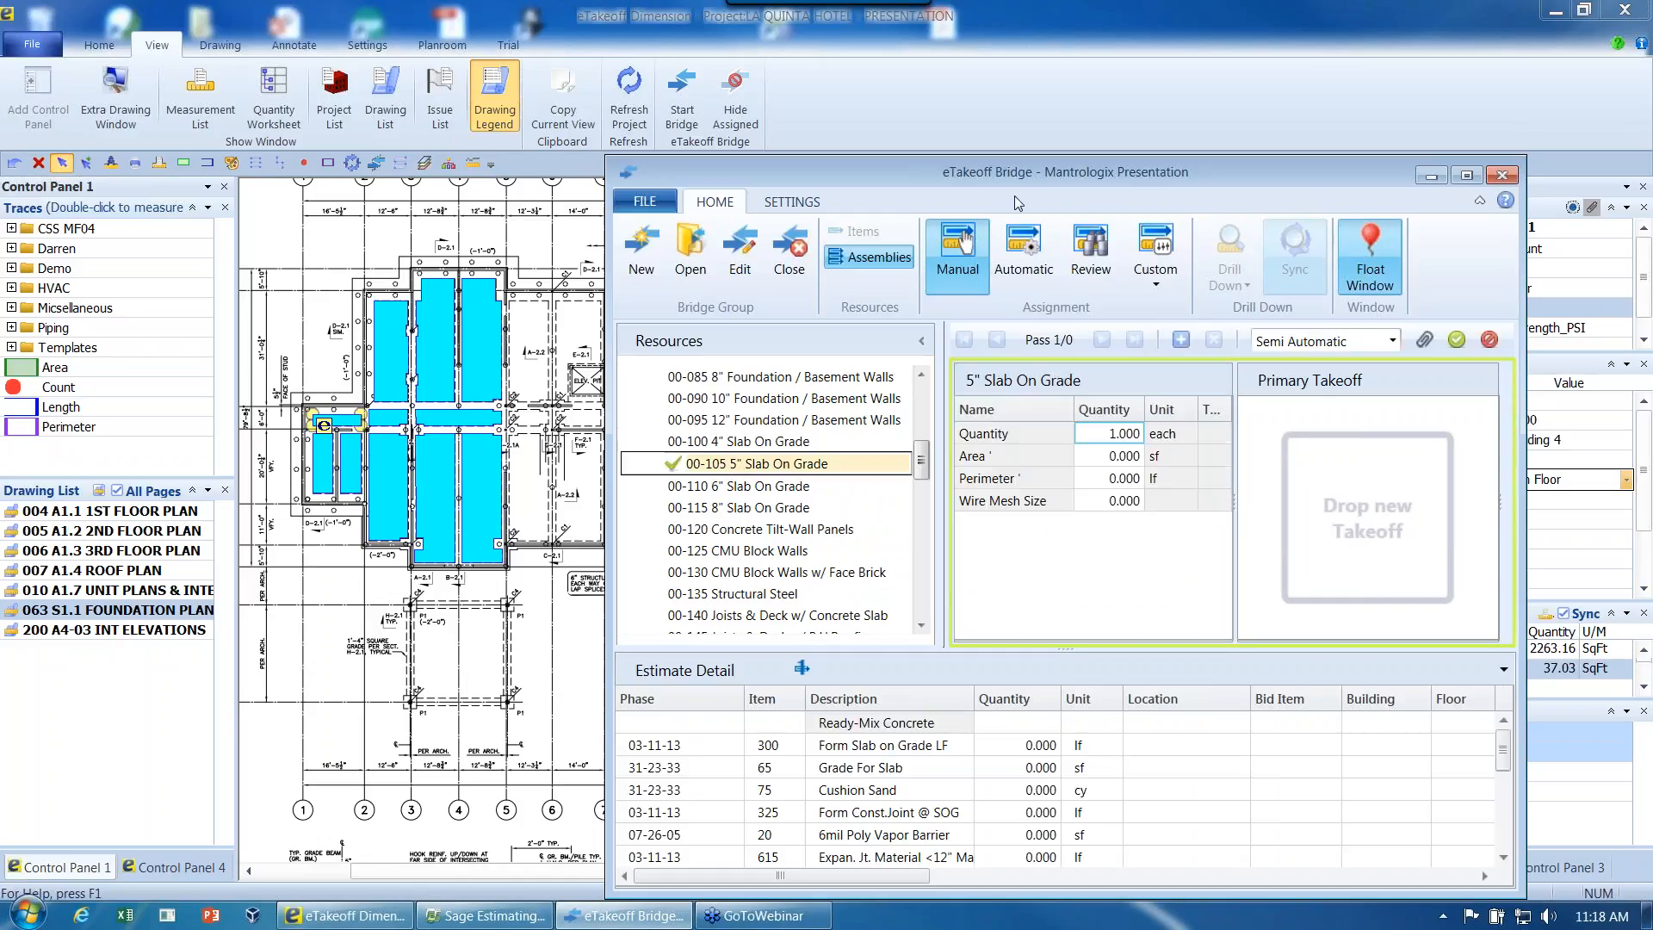
# - Examine the slab assembly's items in an enlarged Estimate Detail, restore the layout and cancel the loaded assembly
pyautogui.moveTo(1009, 171); pyautogui.dragTo(958, 161)
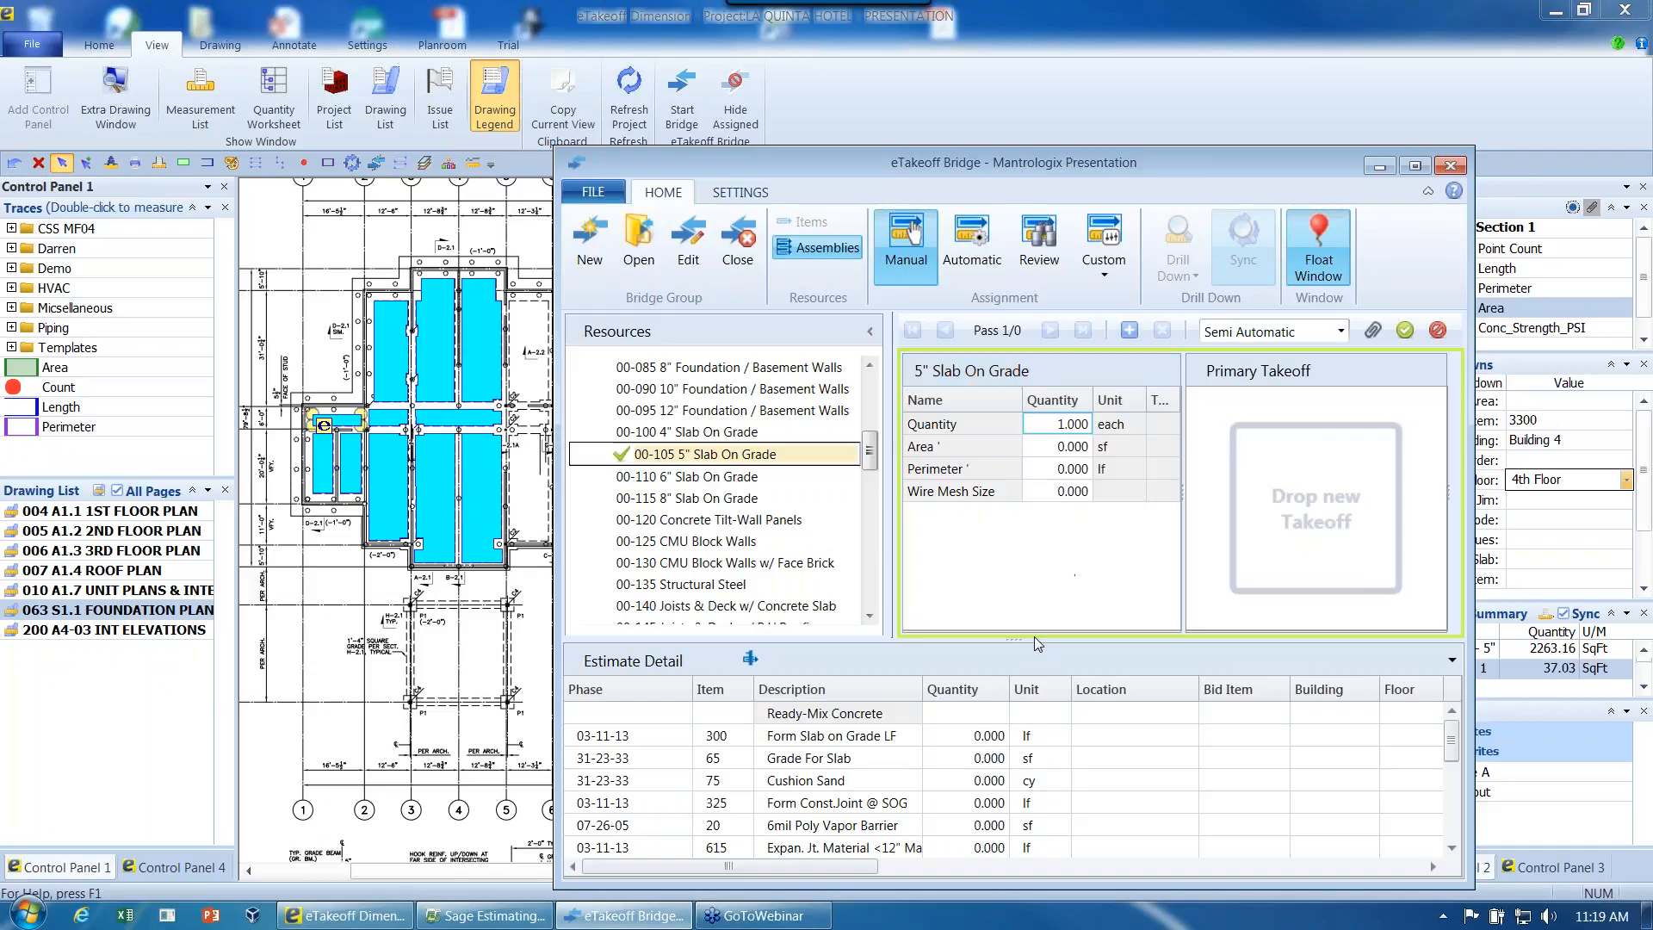
pyautogui.moveTo(1035, 637); pyautogui.dragTo(1040, 500)
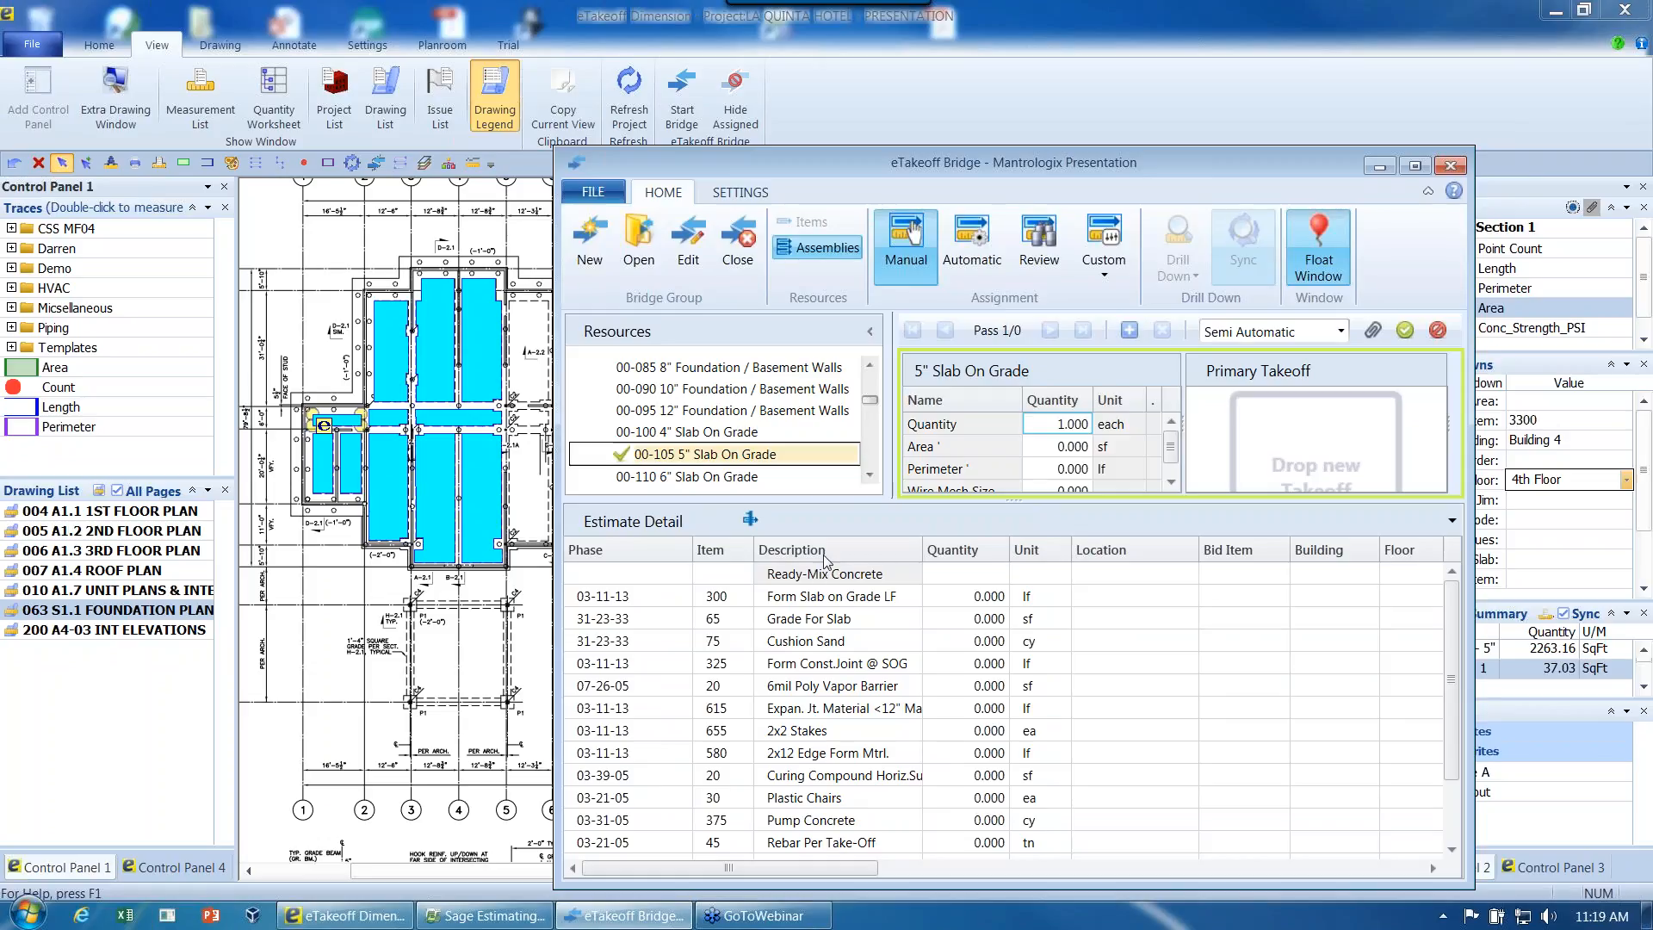
pyautogui.moveTo(981, 502); pyautogui.dragTo(986, 611)
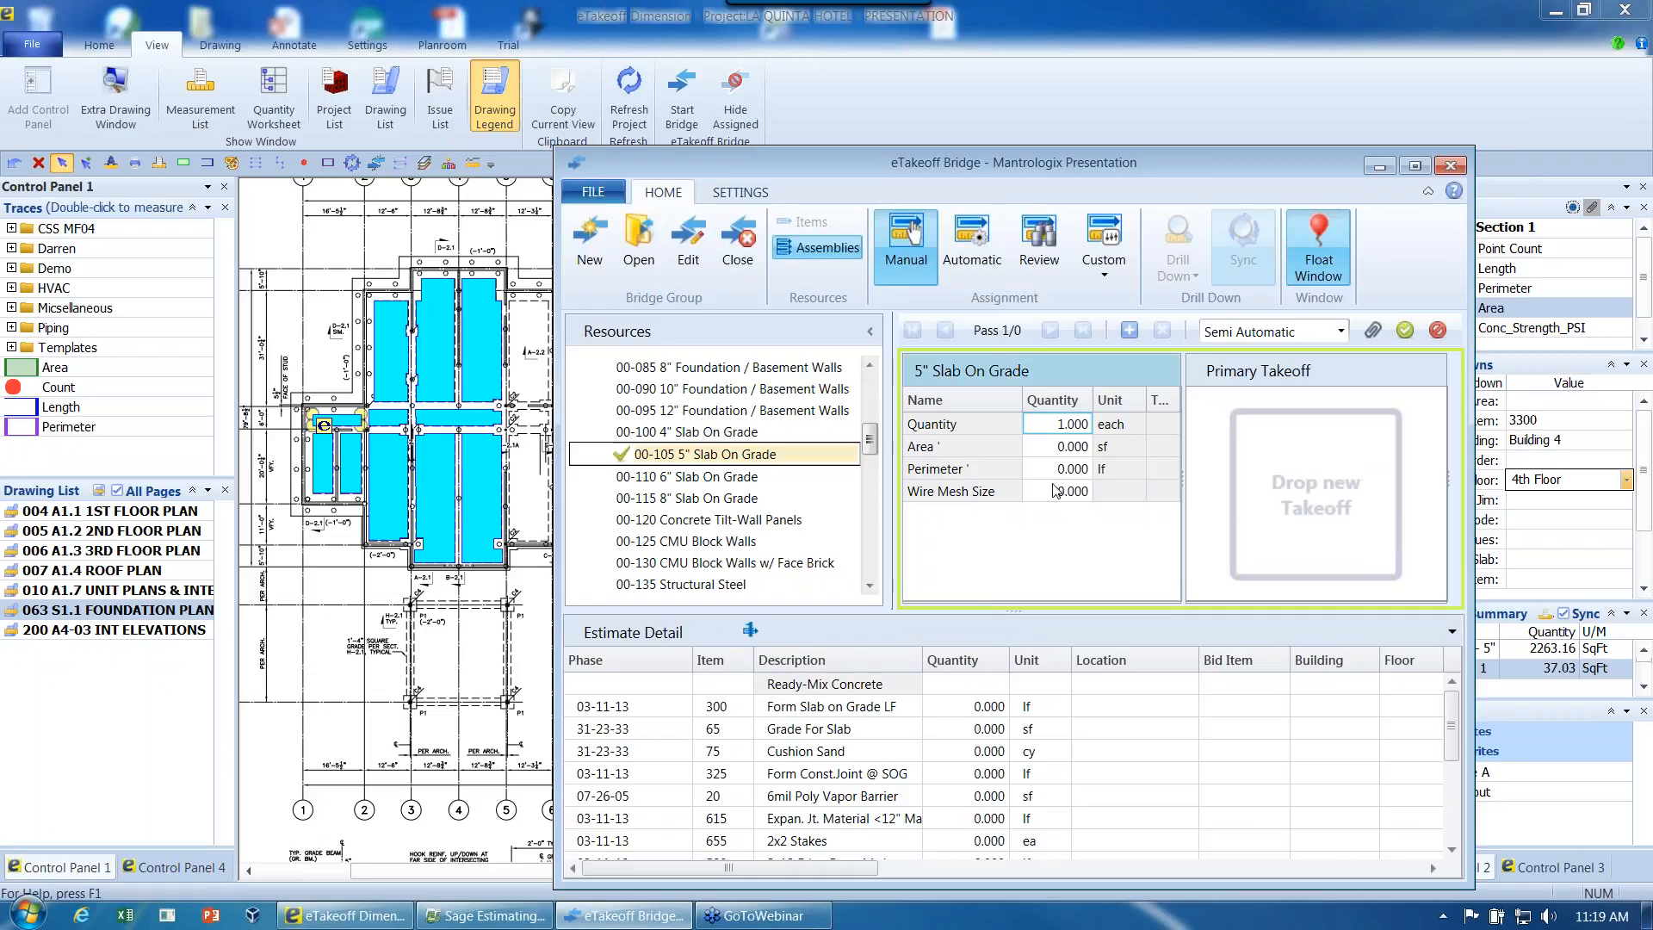
pyautogui.click(1438, 330)
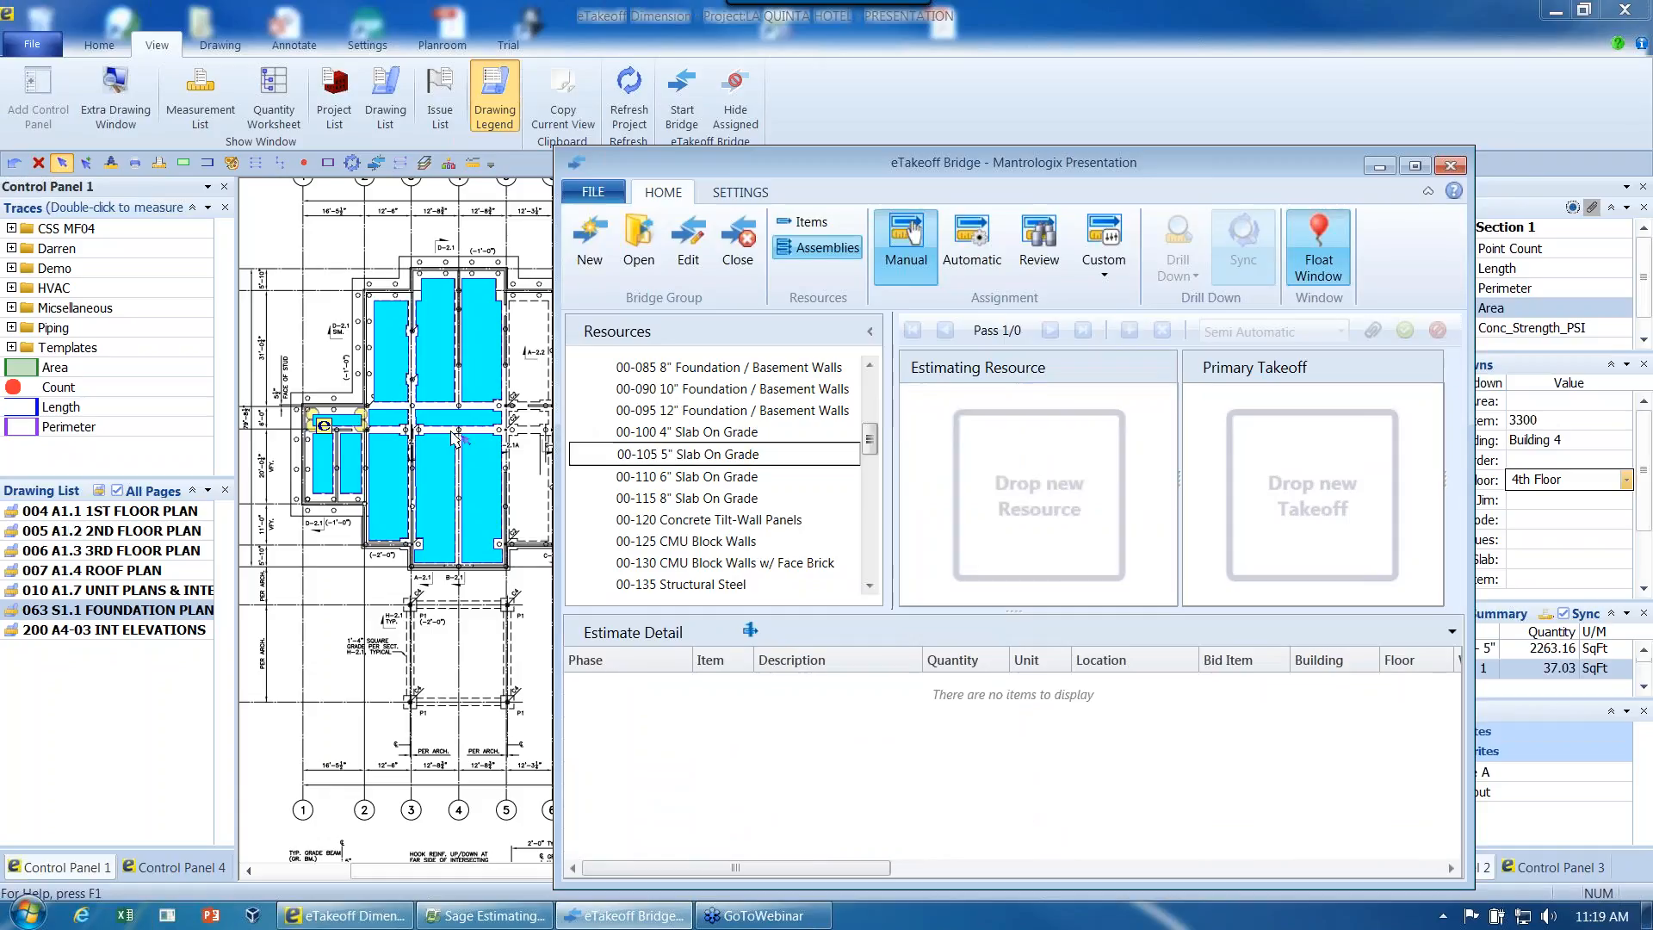
# - Assign the Section 1 slab measurement from the foundation plan to the 00-105 5" Slab On Grade assembly
pyautogui.click(343, 433)
pyautogui.moveTo(343, 432)
pyautogui.mouseDown()
pyautogui.moveTo(427, 398)
pyautogui.moveTo(571, 414)
pyautogui.moveTo(662, 463)
pyautogui.mouseUp()
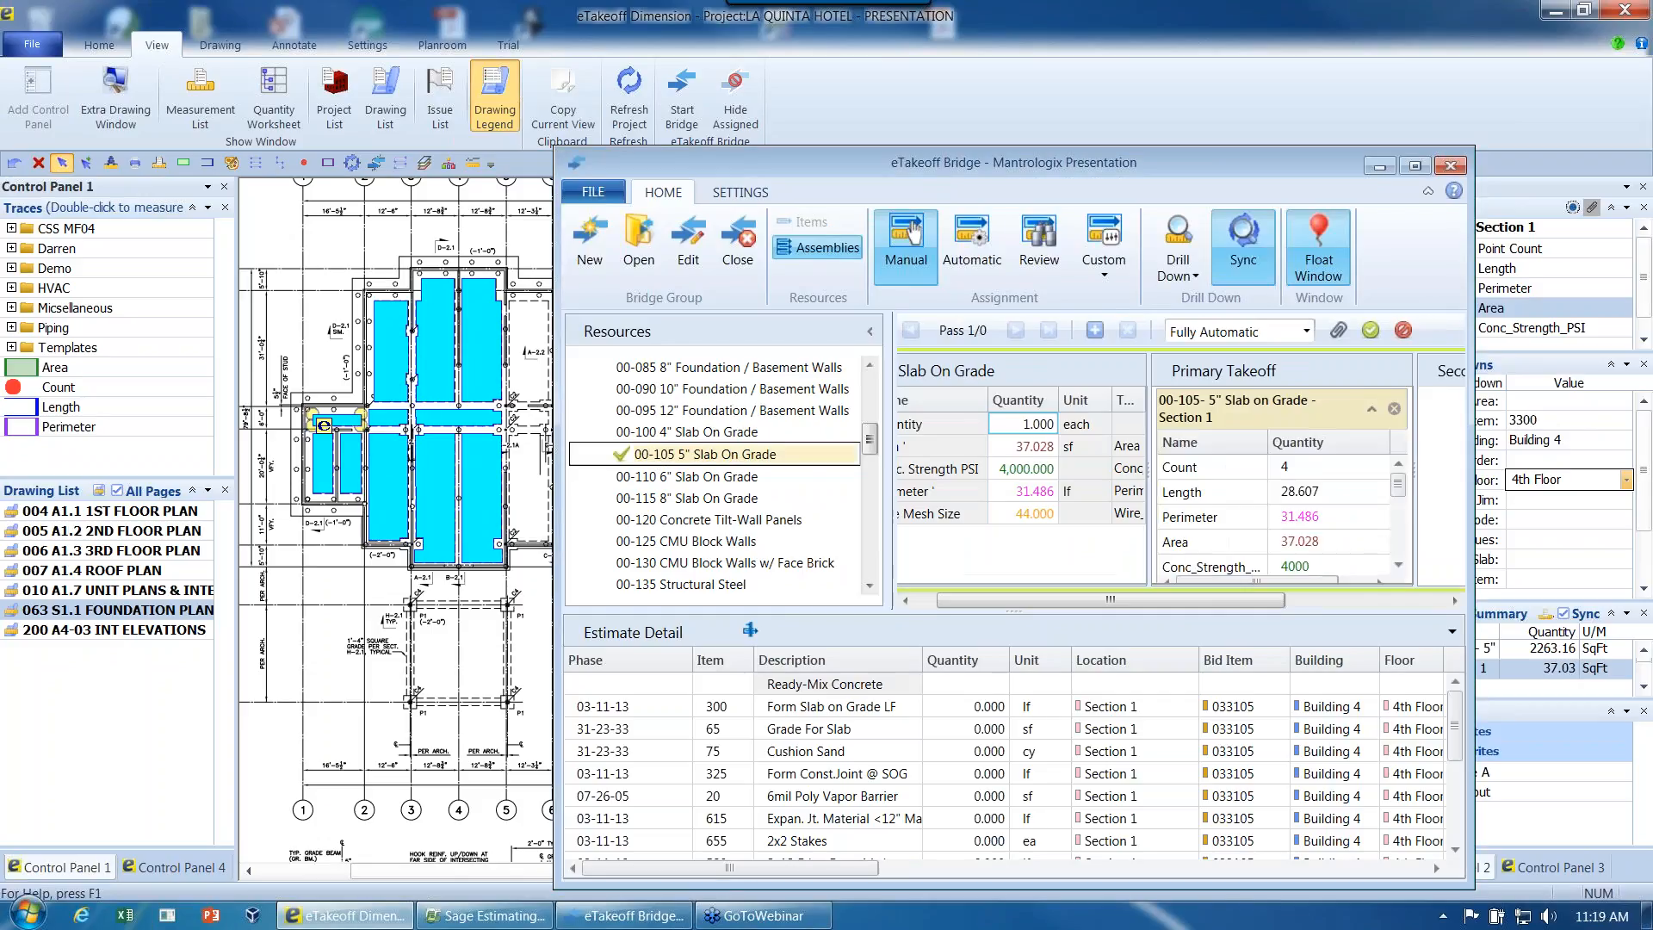
# - Examine the 5" Slab On Grade variables alongside the Section 1 primary takeoff quantities
pyautogui.moveTo(969, 603); pyautogui.dragTo(944, 601)
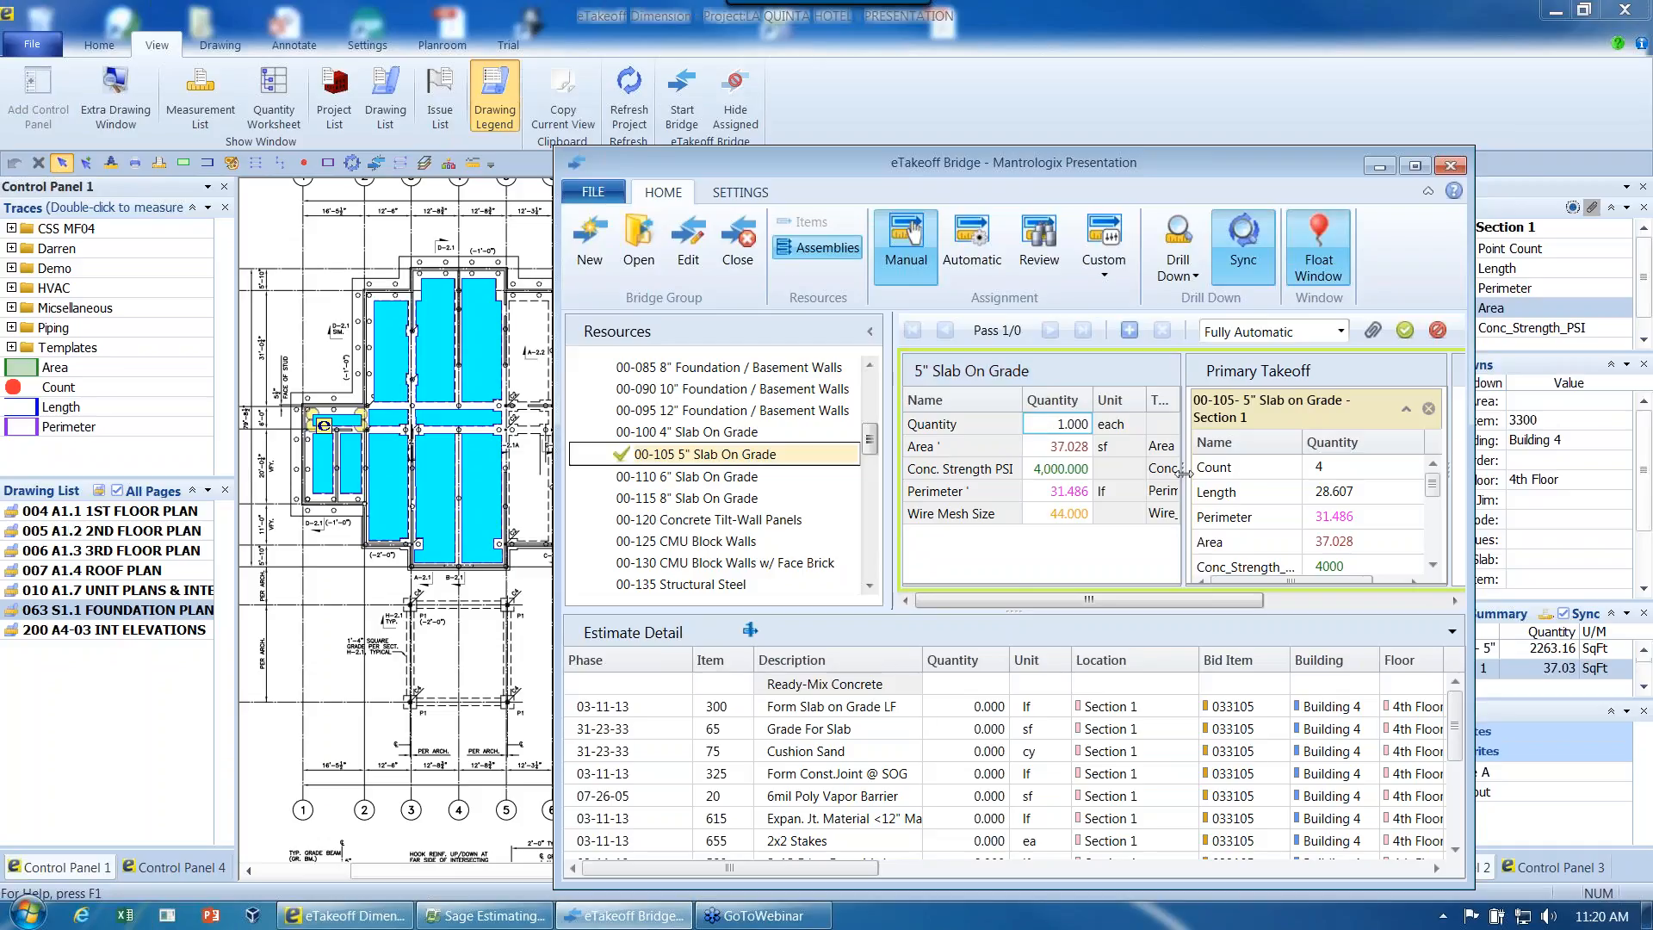
pyautogui.moveTo(1181, 473); pyautogui.dragTo(1155, 473)
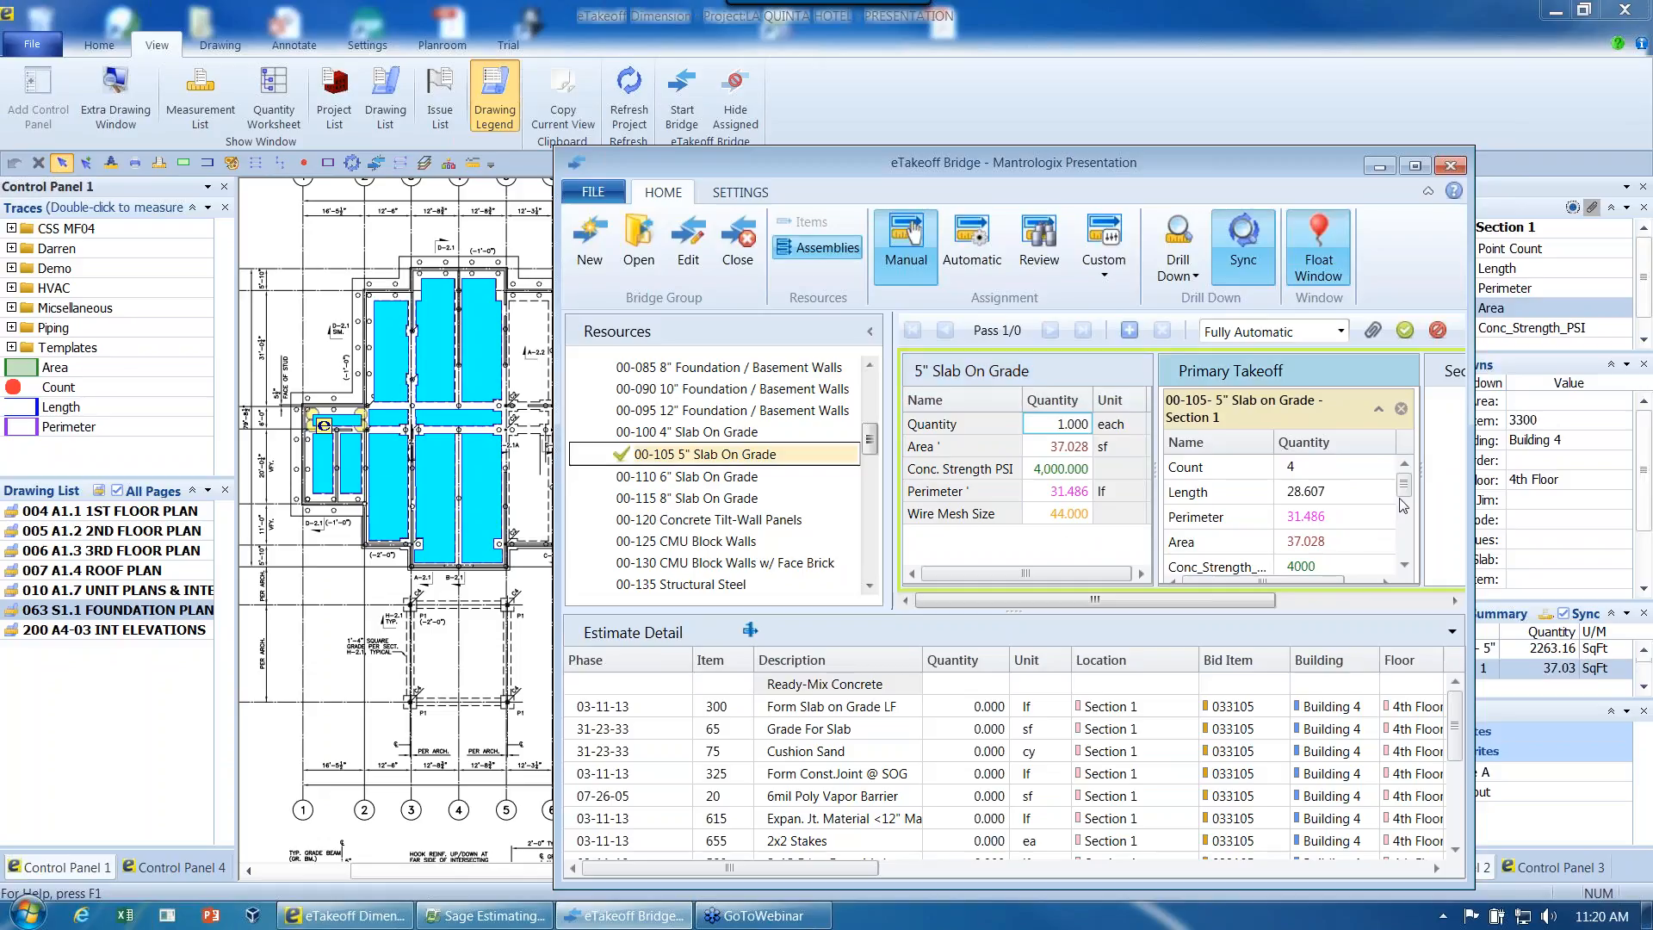
pyautogui.scroll(-1, 1406, 497)
pyautogui.scroll(-2, 1405, 498)
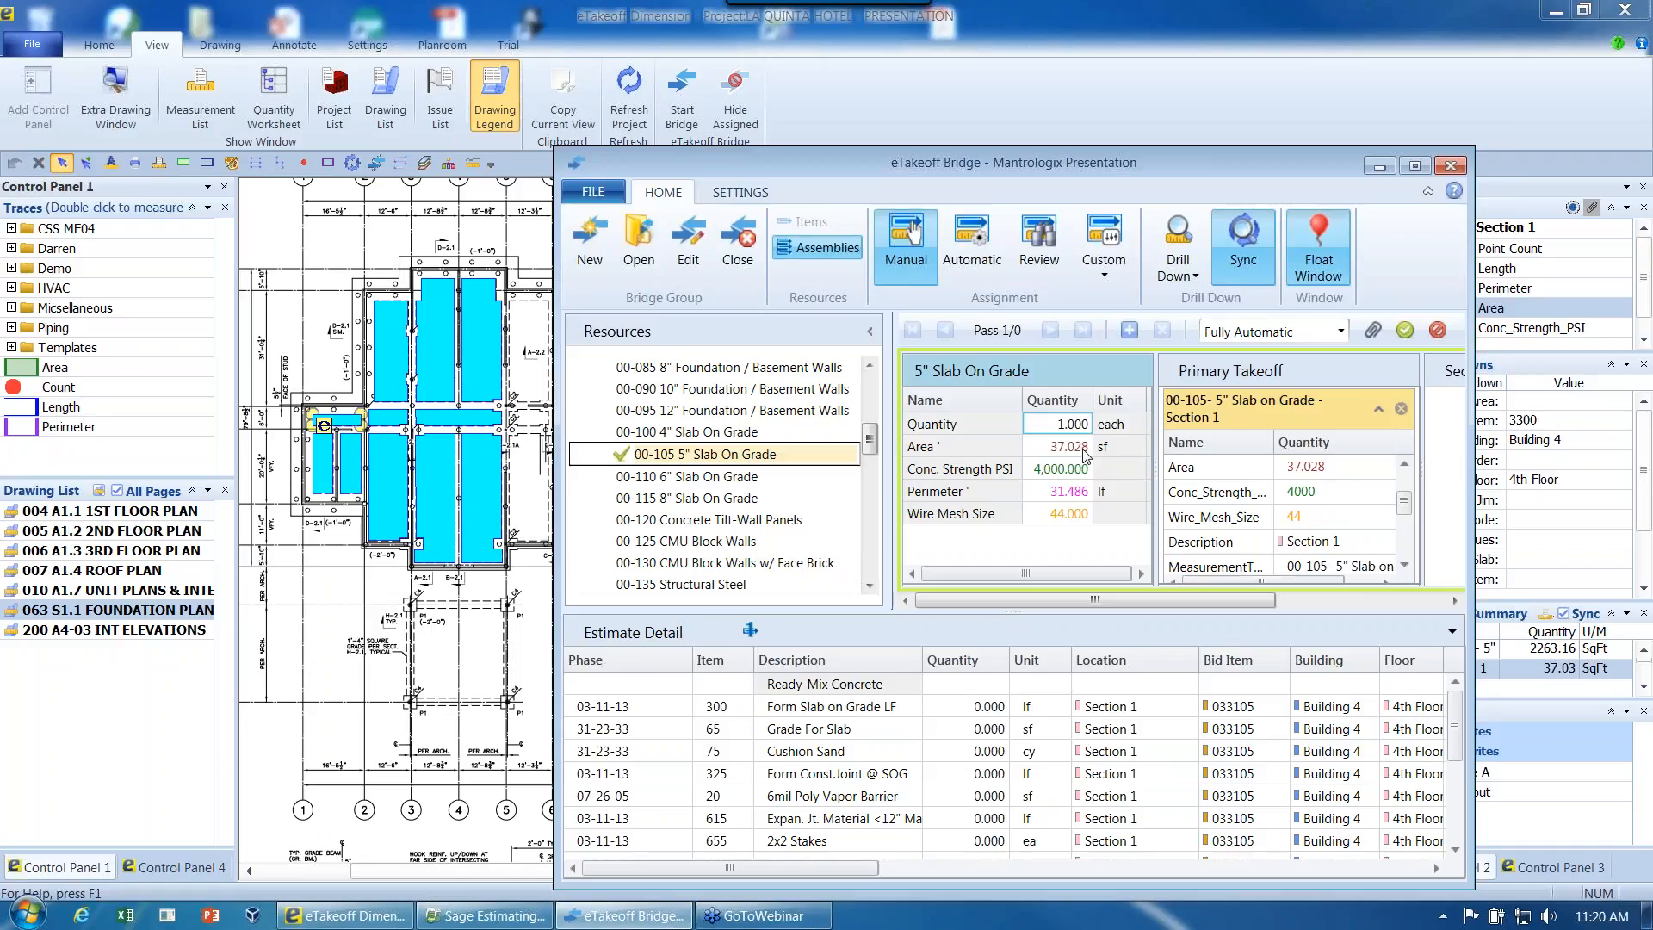
# - Map the takeoff's Length quantity to the assembly's Area variable, and restore the Area quantity in its place
pyautogui.moveTo(1405, 499); pyautogui.dragTo(1077, 455)
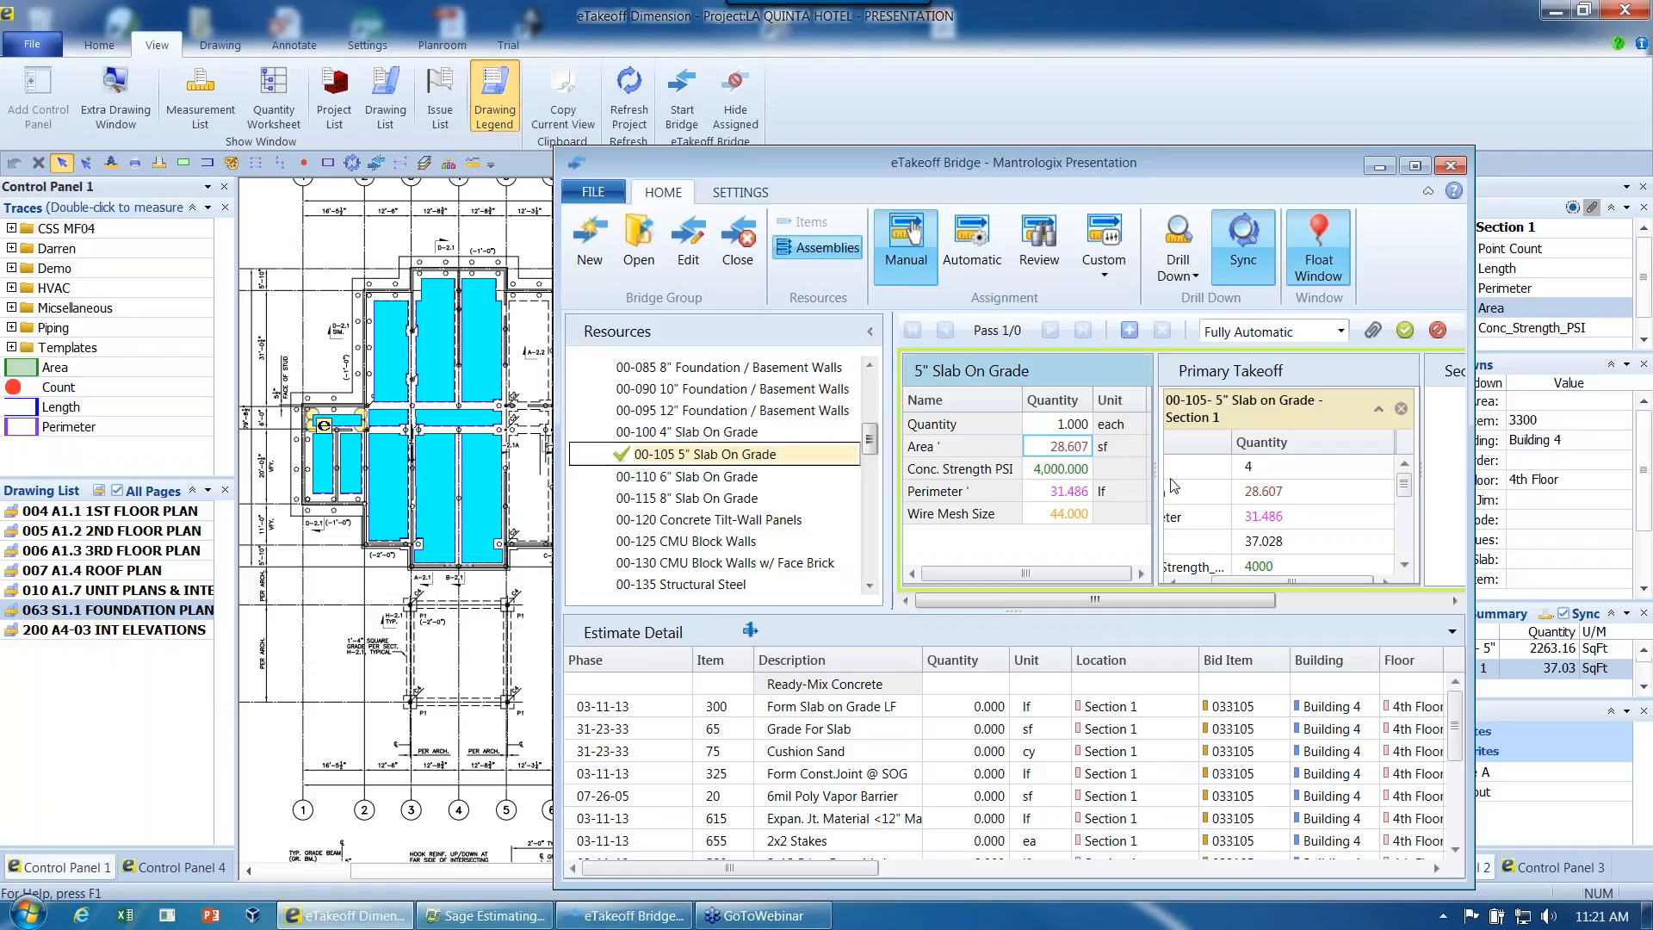
pyautogui.moveTo(1281, 542); pyautogui.dragTo(1067, 447)
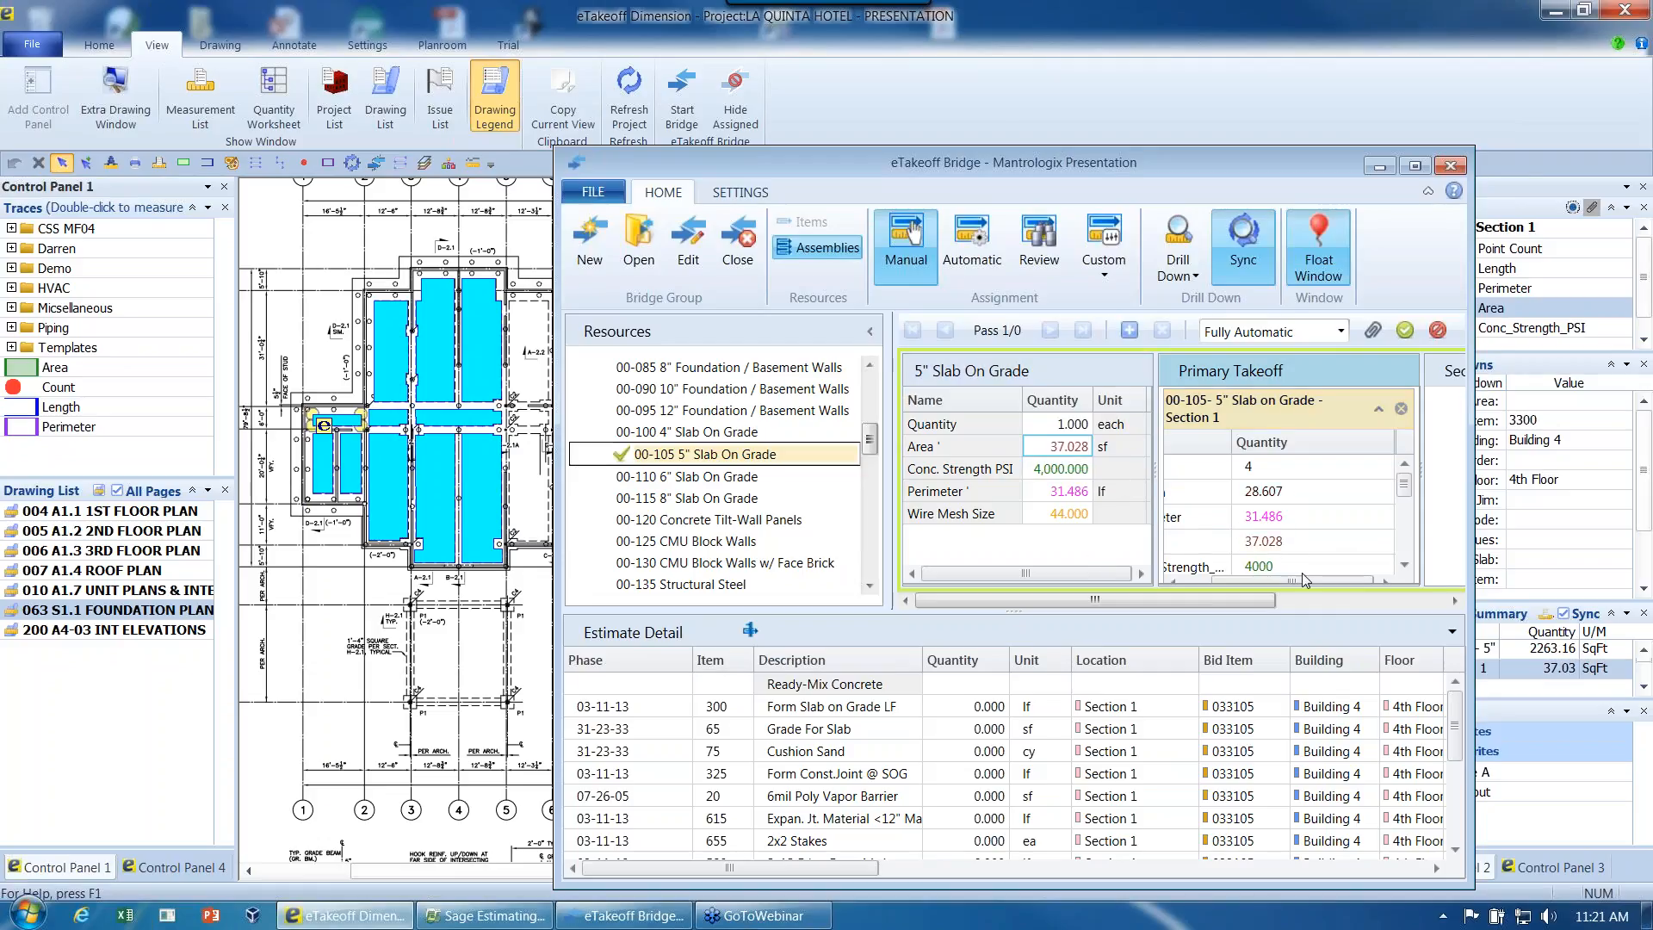
pyautogui.moveTo(1300, 579); pyautogui.dragTo(1240, 580)
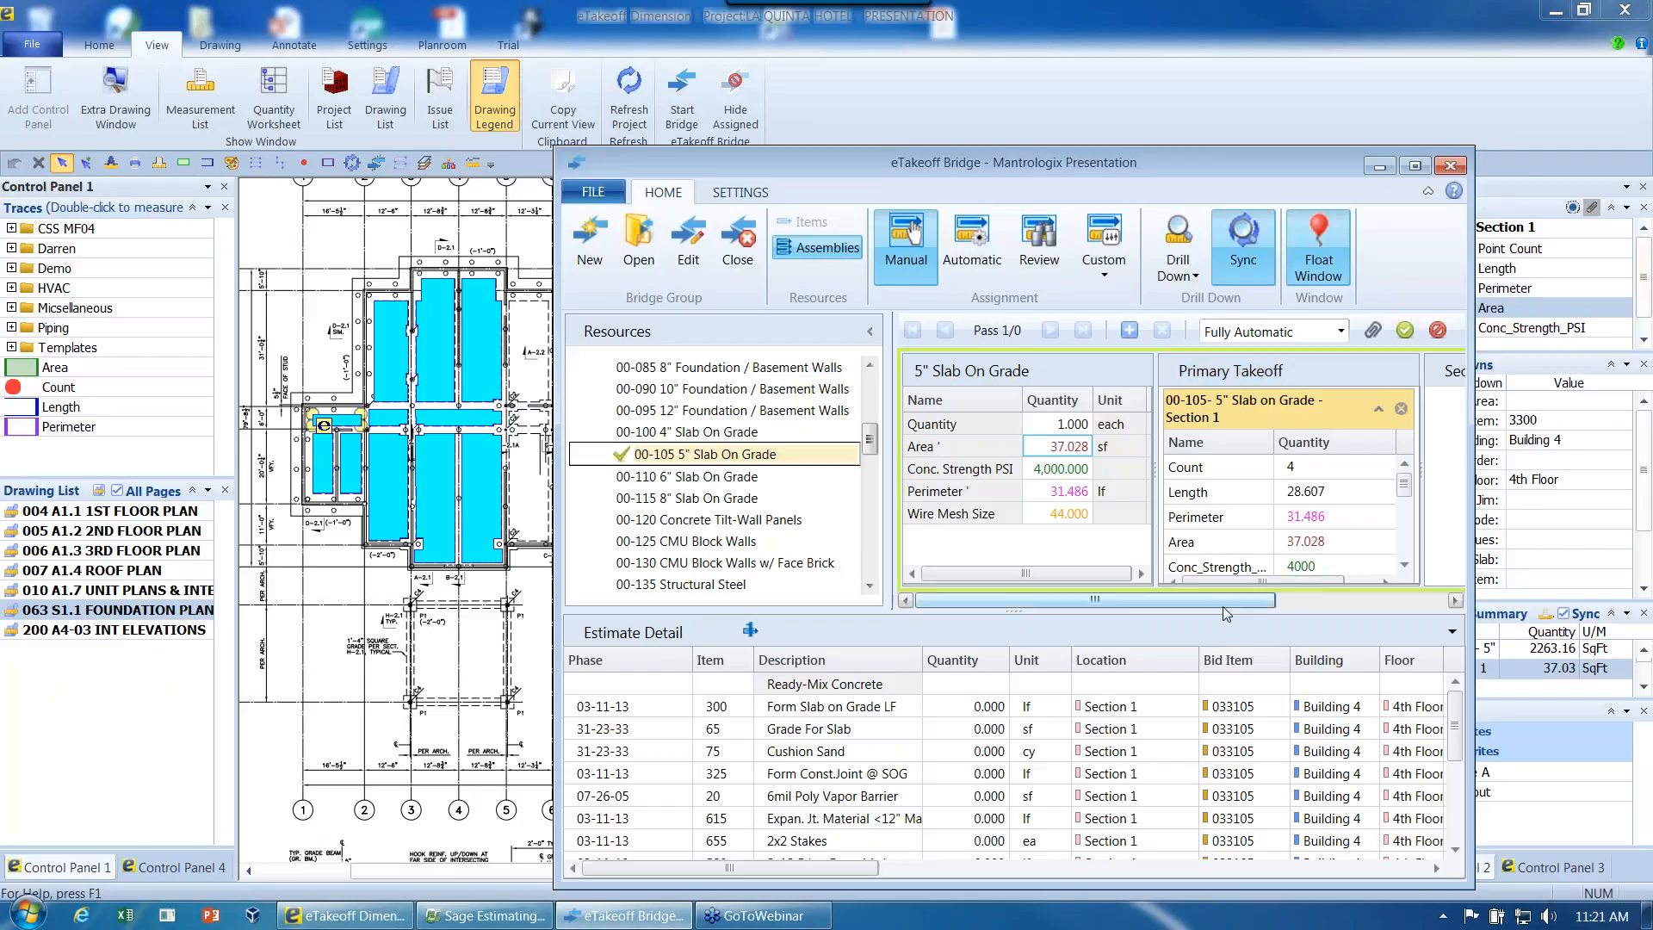
# - Generate the 5" Slab On Grade items from the Section 1 takeoff in a pass and submit the assignment to the estimate
pyautogui.moveTo(1224, 613); pyautogui.dragTo(1224, 604)
pyautogui.scroll(-1, 1407, 503)
pyautogui.scroll(-2, 1407, 508)
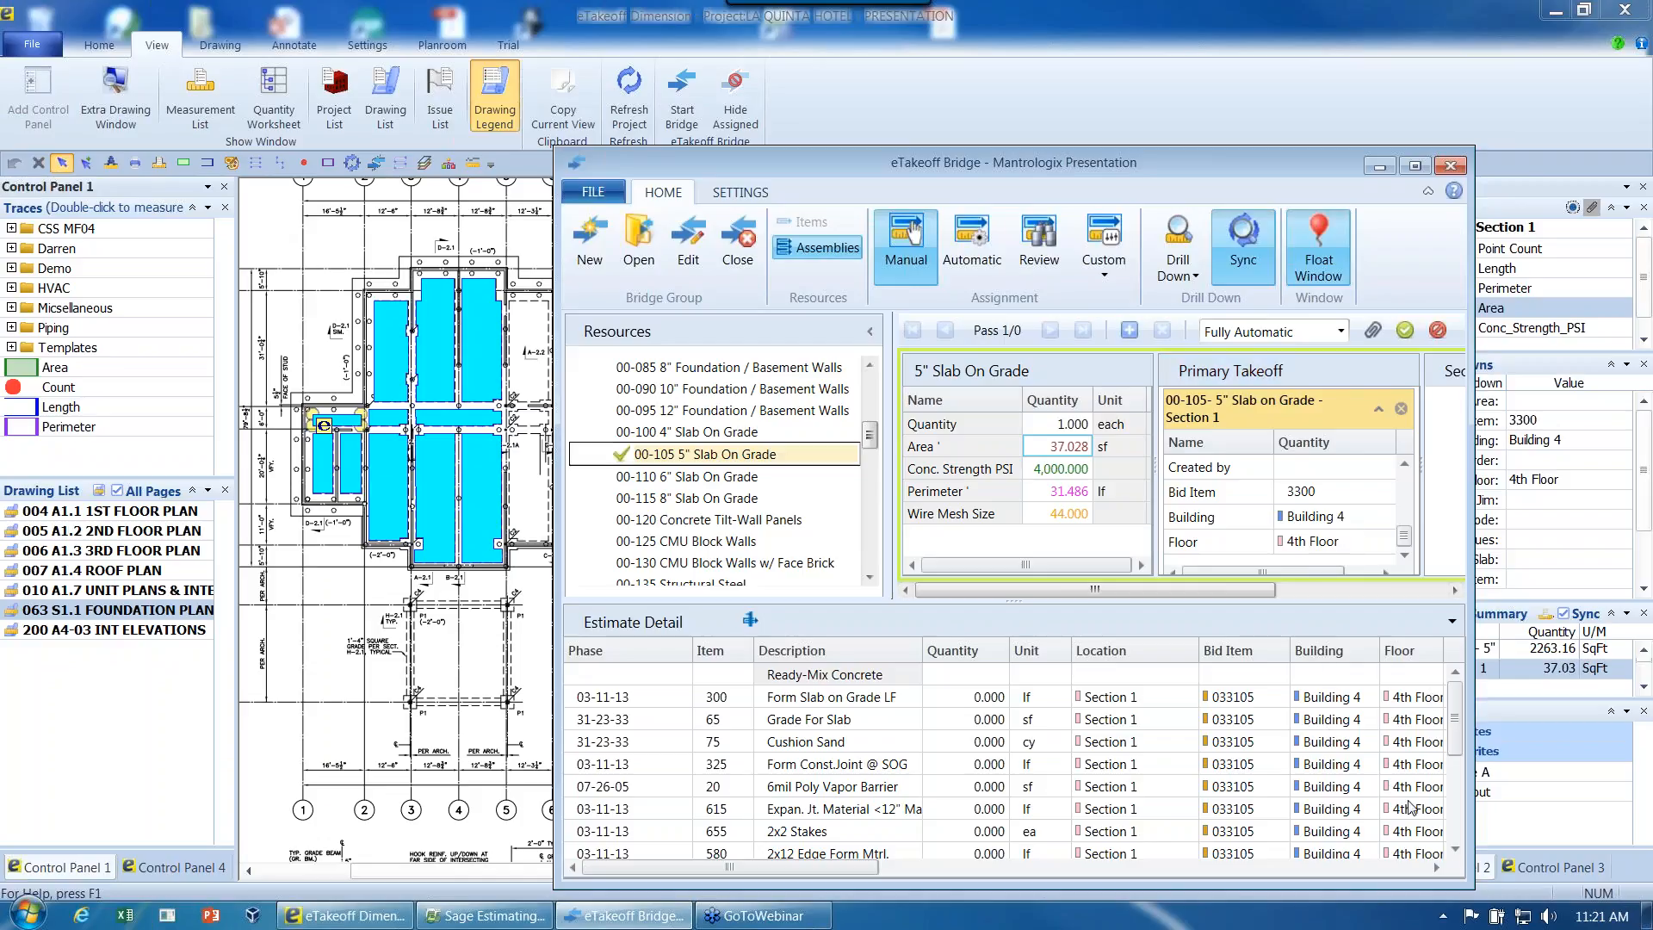
pyautogui.click(1406, 465)
pyautogui.click(1405, 465)
pyautogui.click(1405, 465)
pyautogui.click(1405, 465)
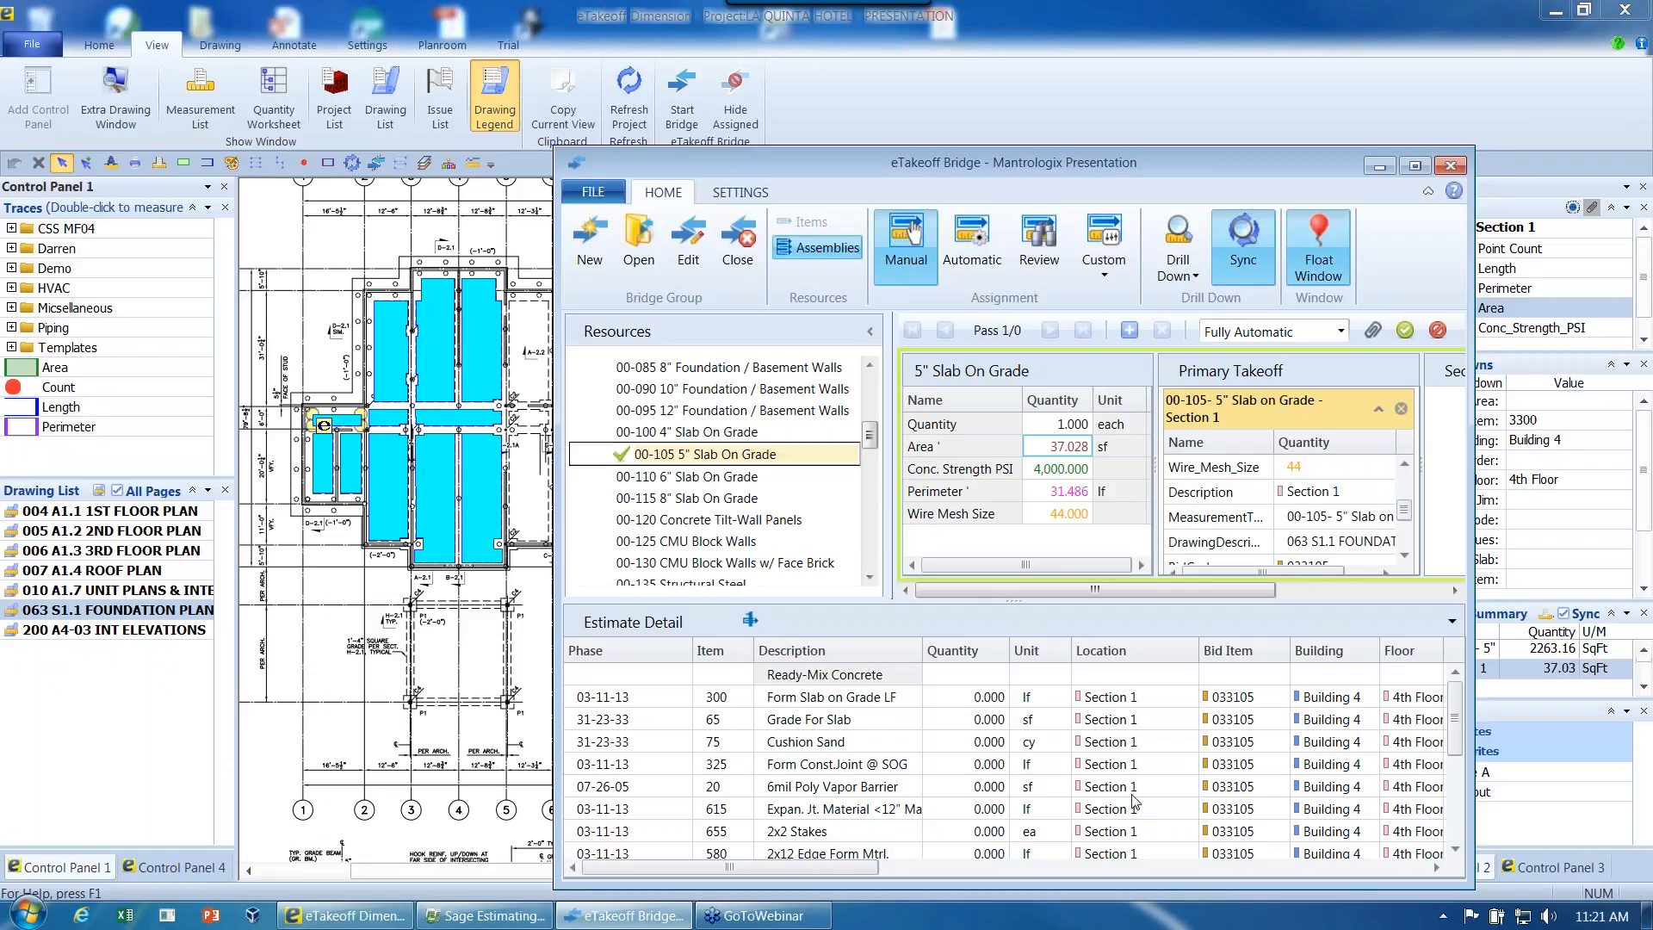
pyautogui.click(1130, 331)
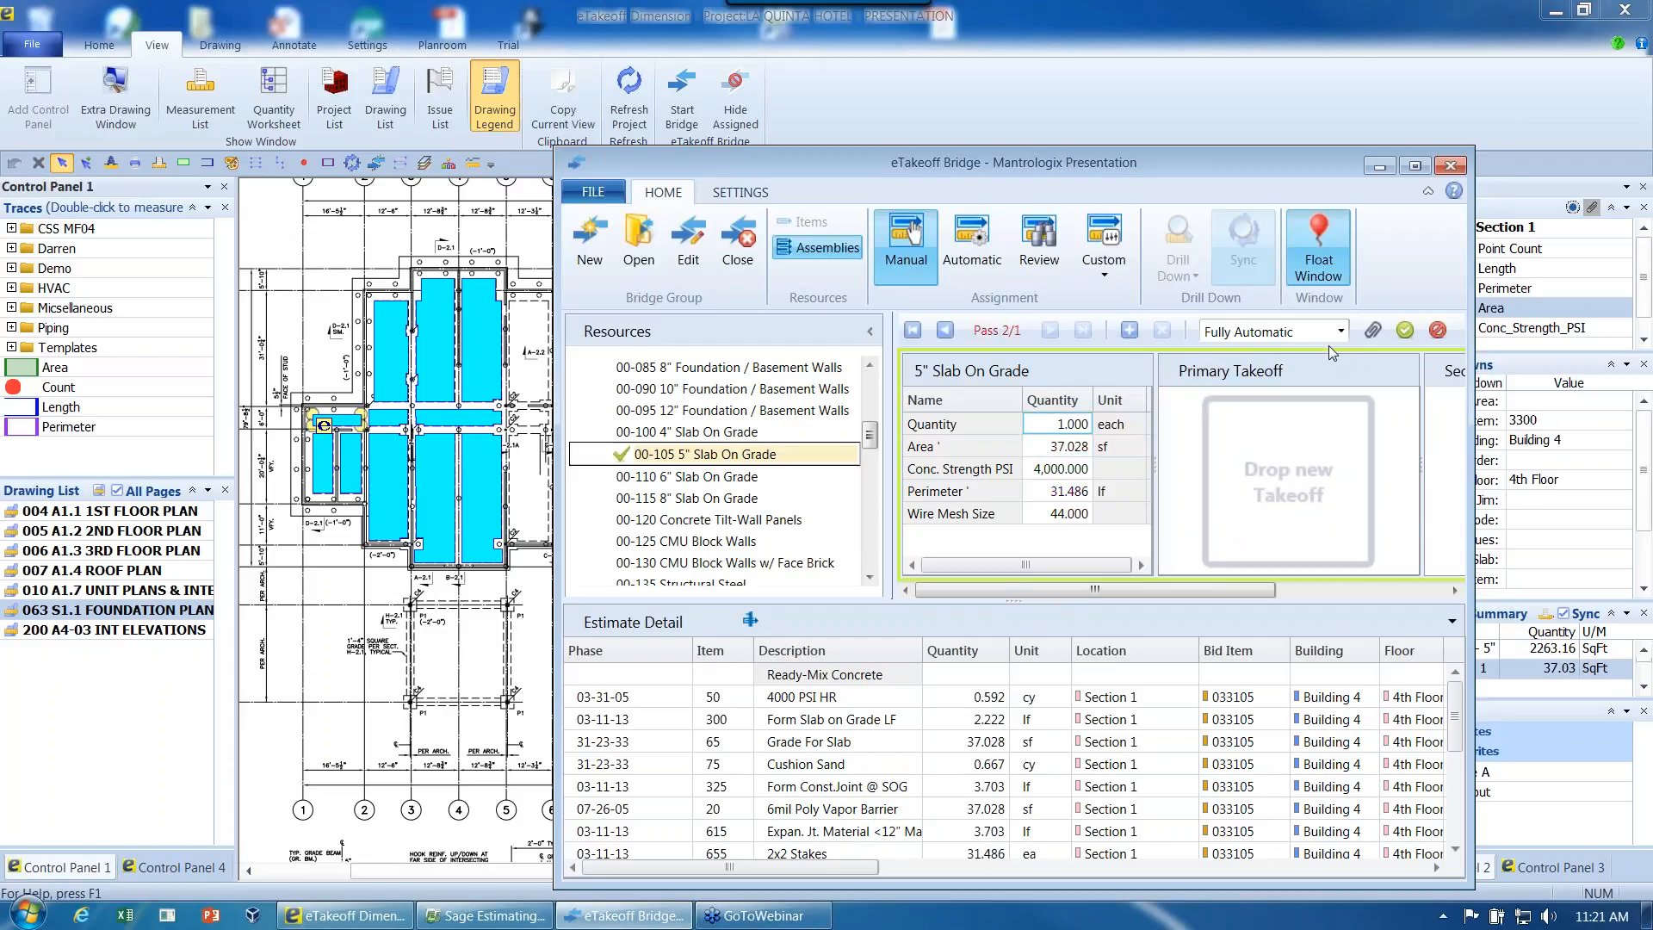
pyautogui.click(1404, 333)
# - Narrow the Bridge window and move it off the plan, and toggle hiding of the assigned measurements on and off
pyautogui.moveTo(1465, 397); pyautogui.dragTo(1436, 397)
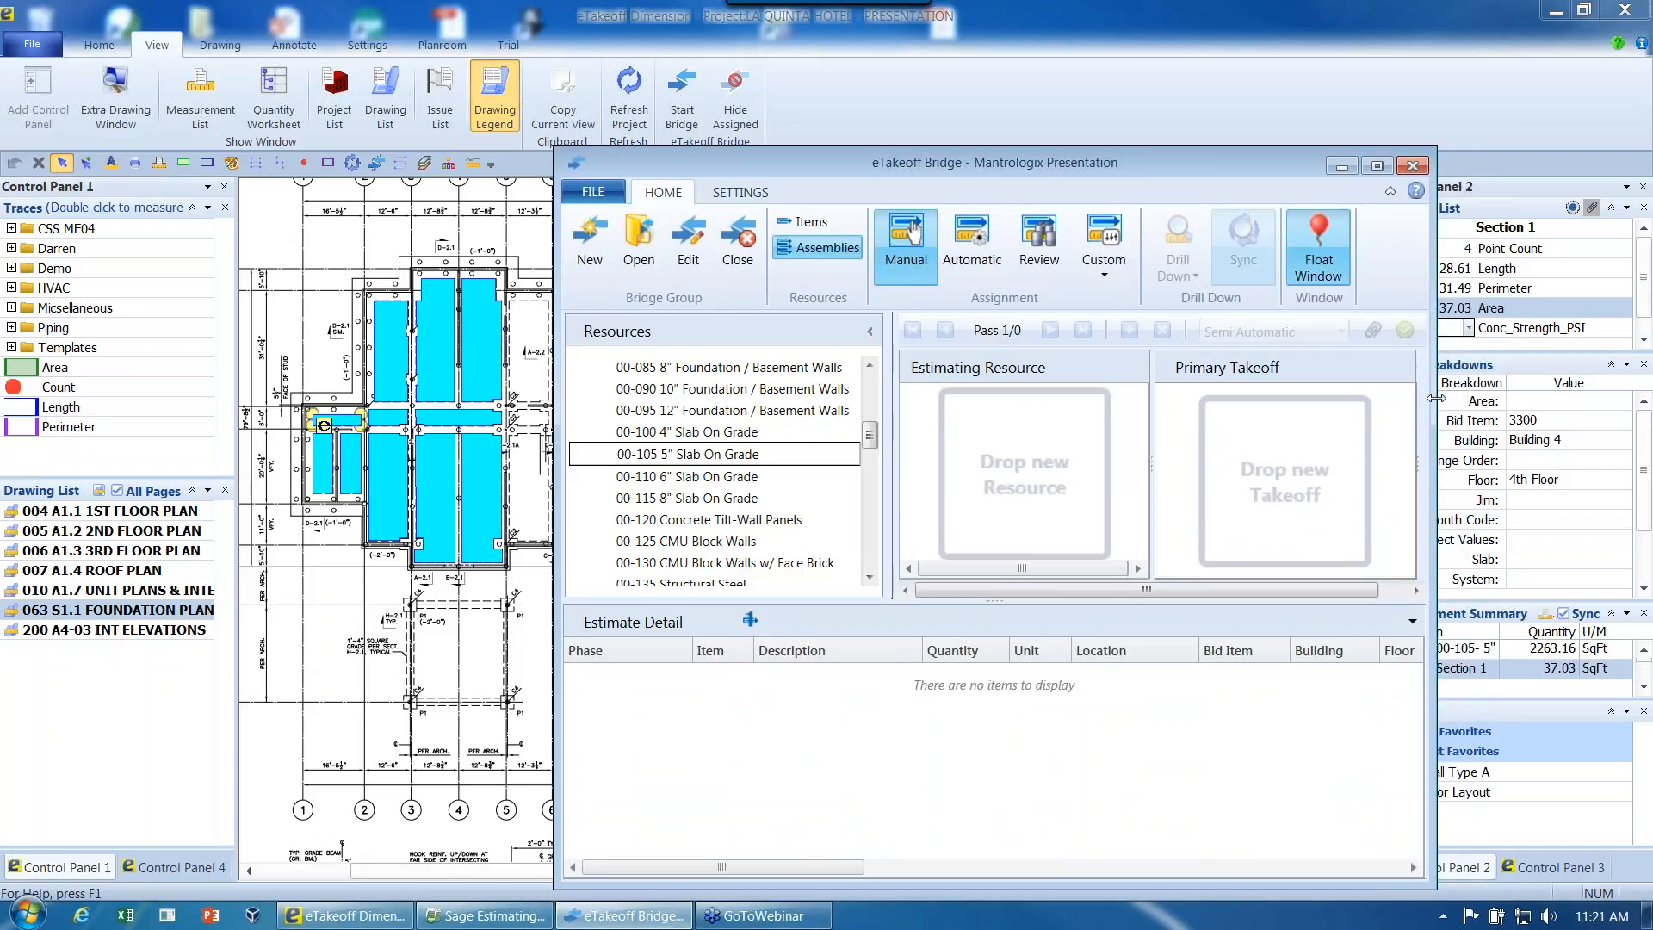
pyautogui.moveTo(1126, 161); pyautogui.dragTo(1245, 146)
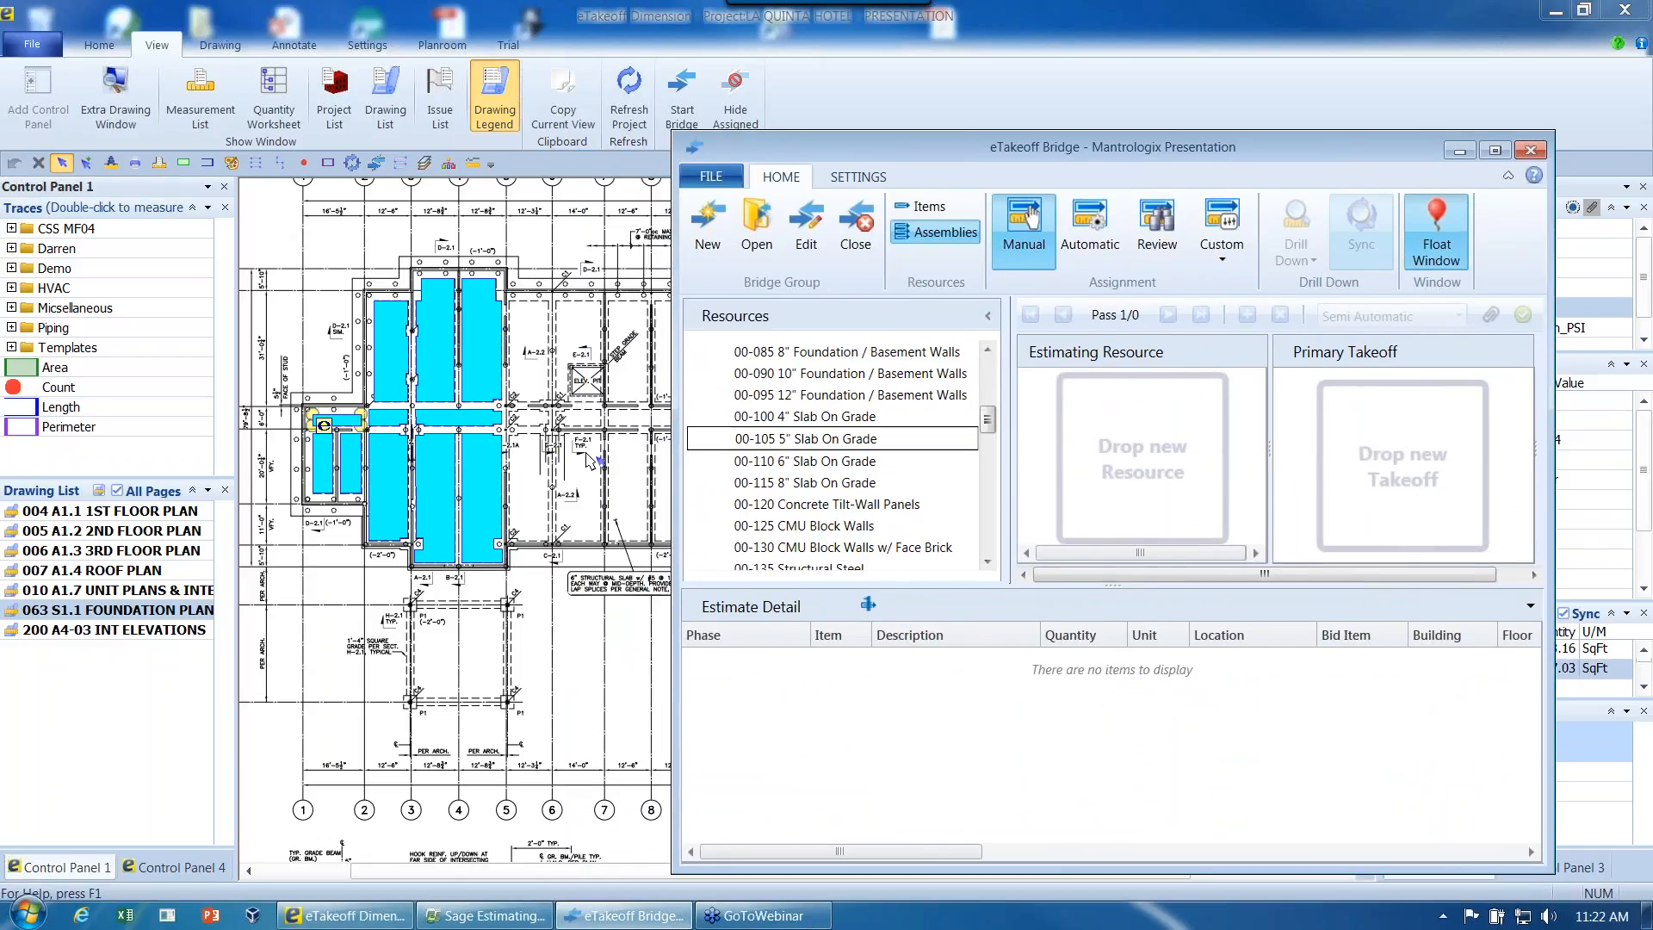
pyautogui.click(546, 421)
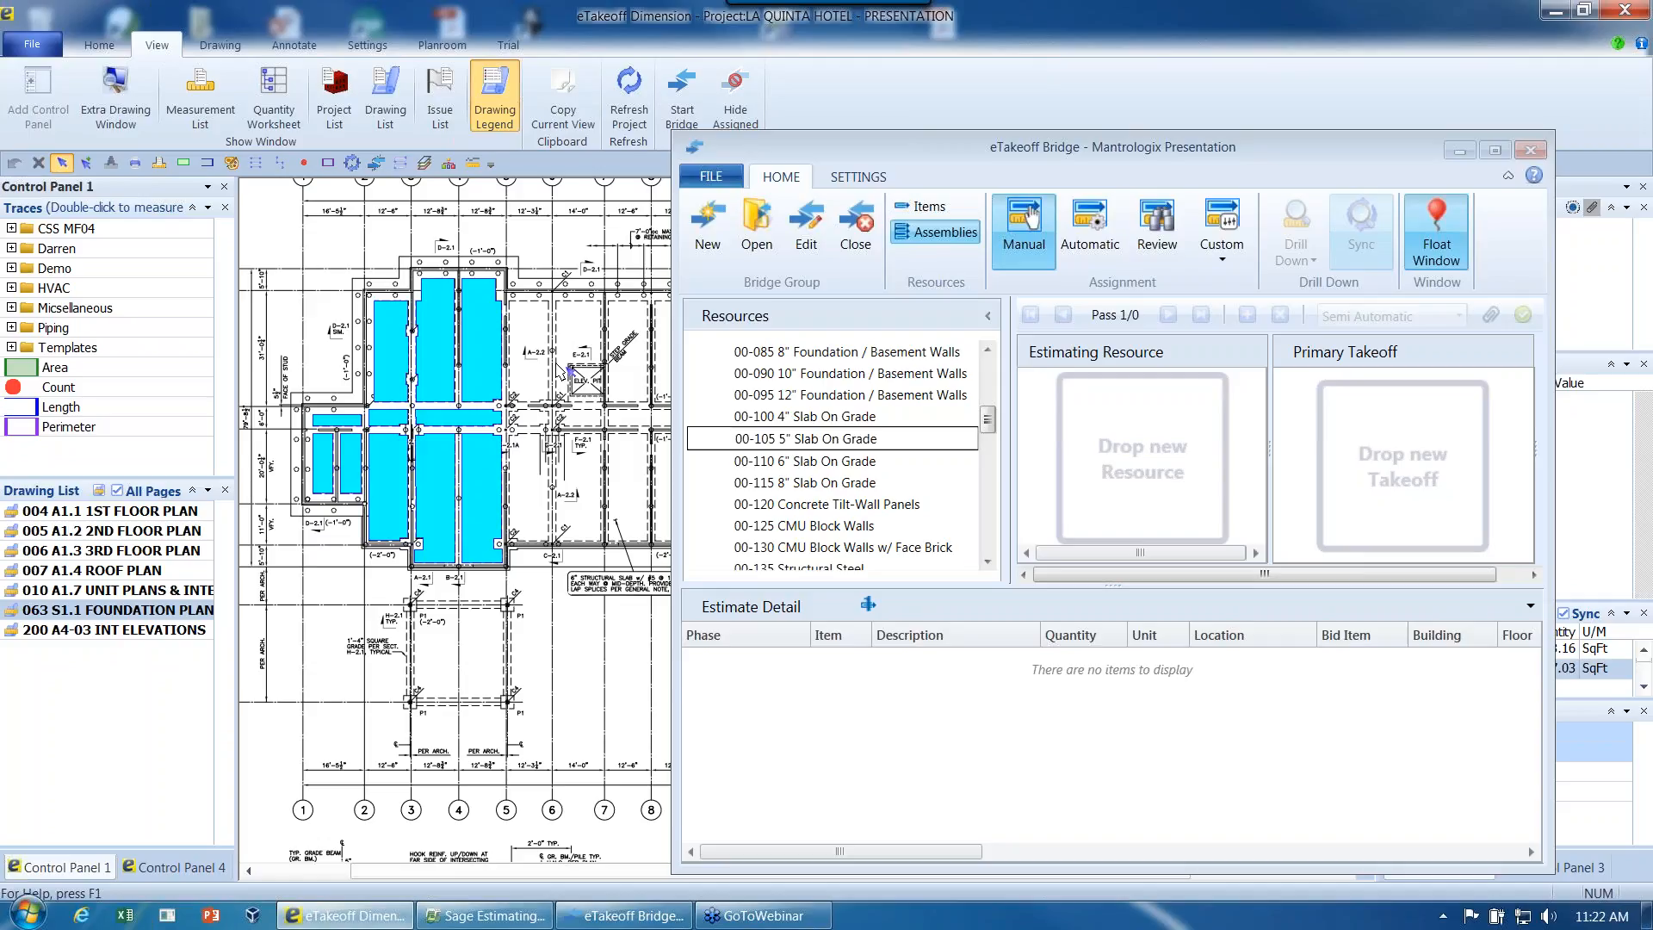
pyautogui.click(743, 85)
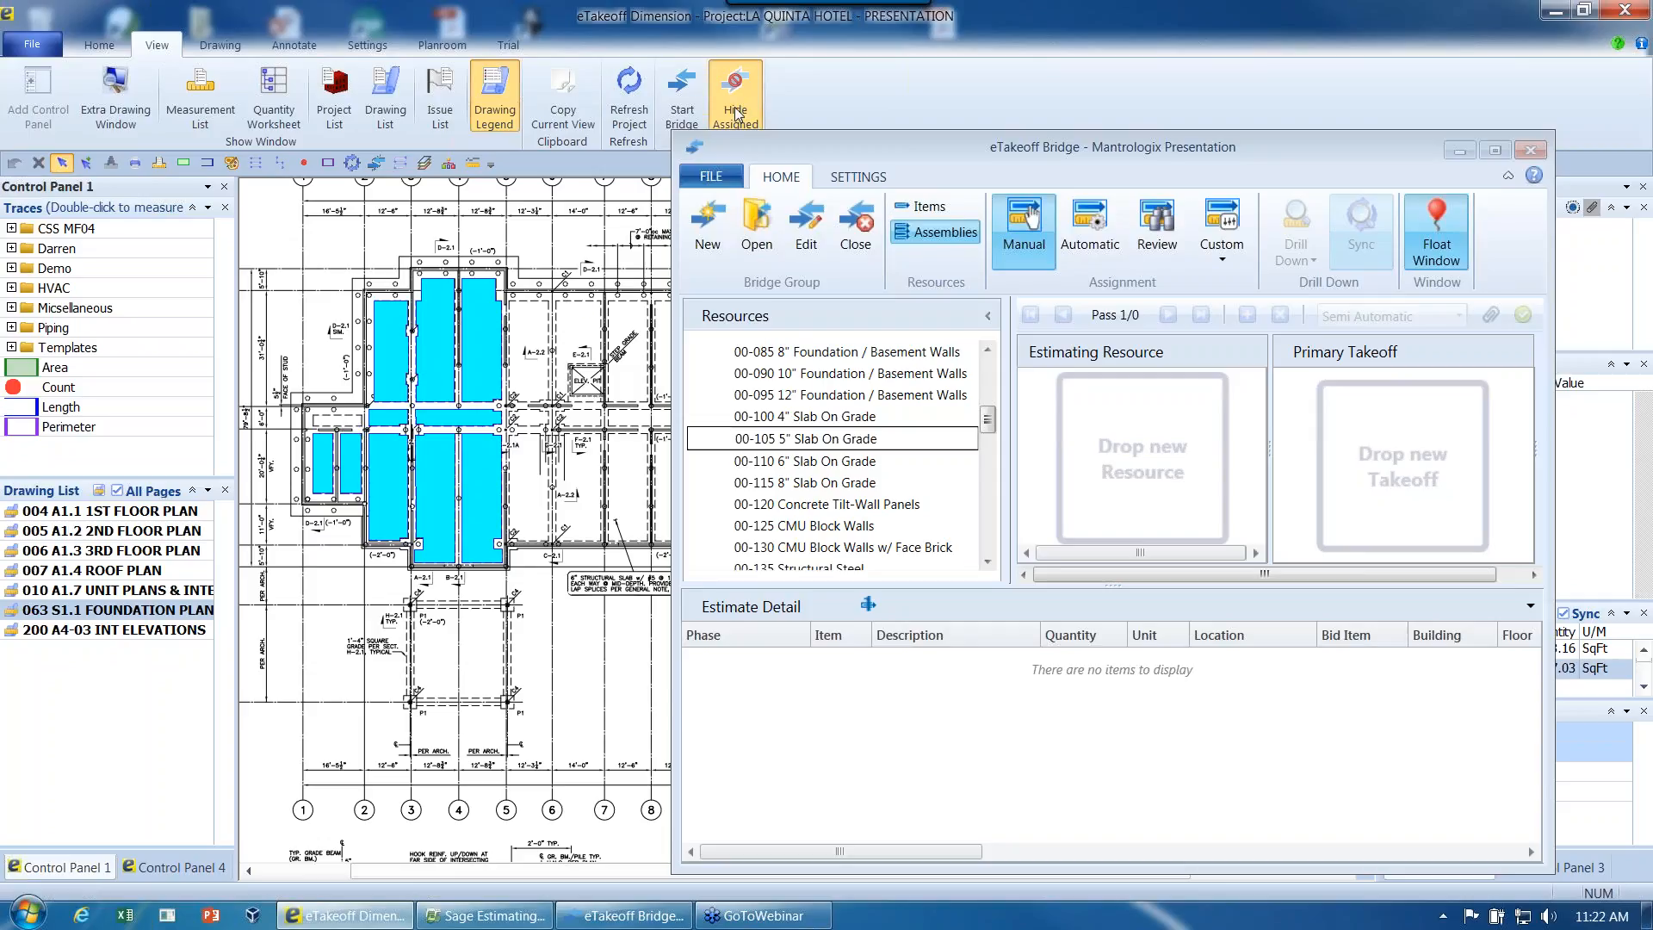
pyautogui.click(736, 112)
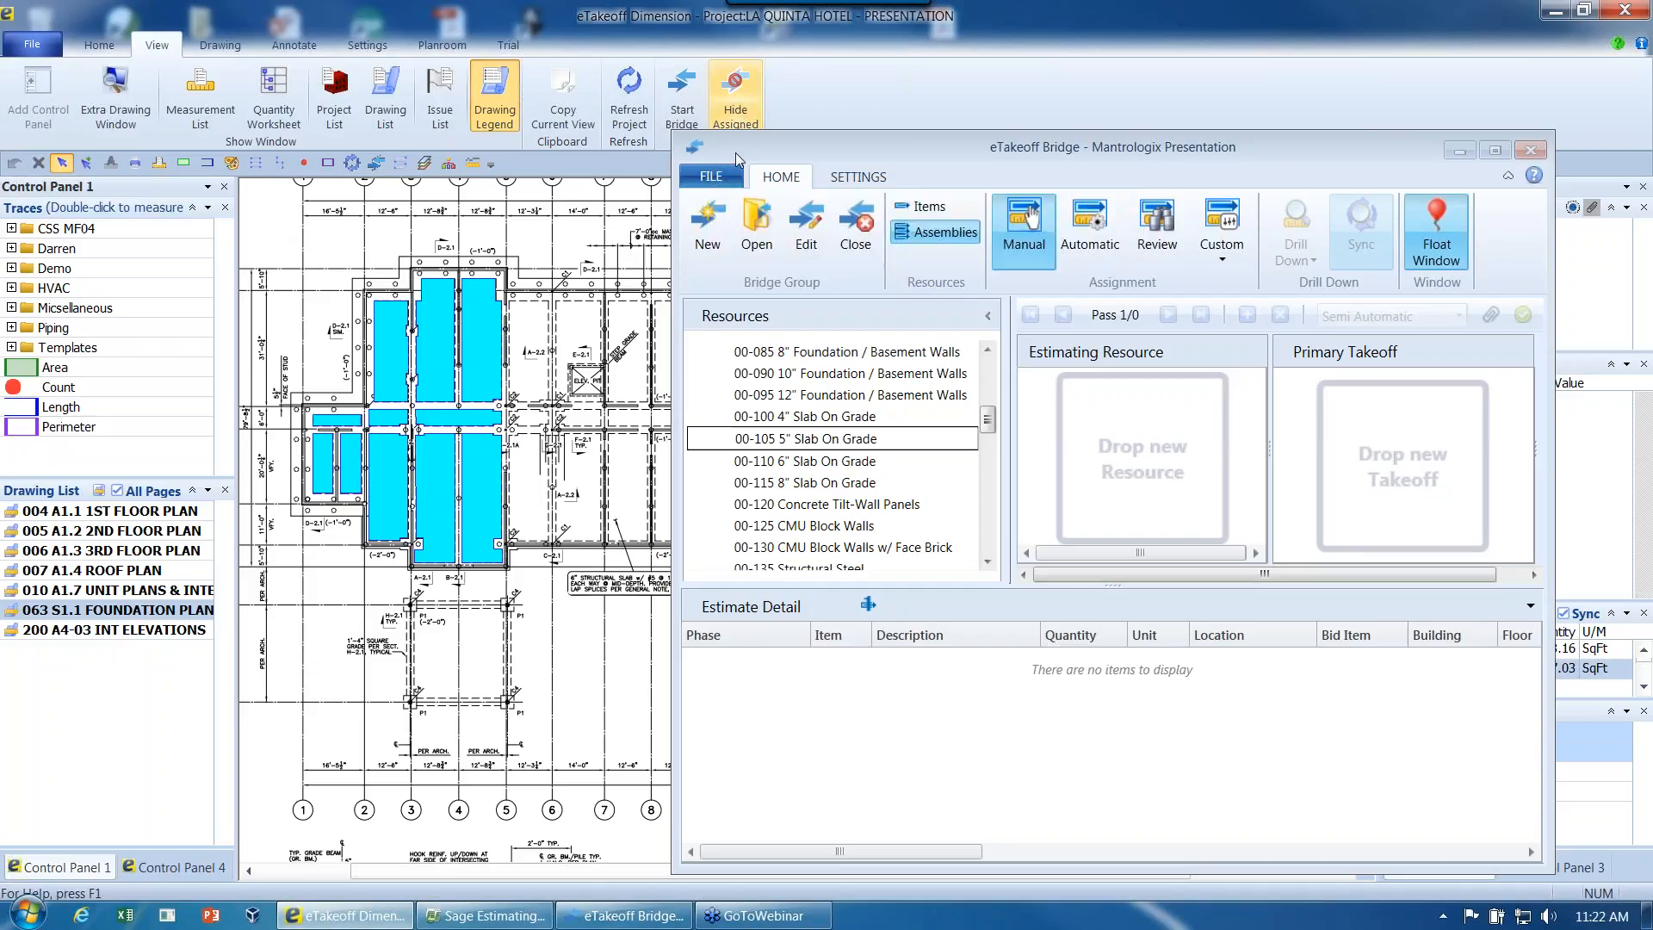
# - Try to assign the Section 1 slab to the 00-105 5" Slab On Grade assembly again, declining the duplicate assignment
pyautogui.click(345, 428)
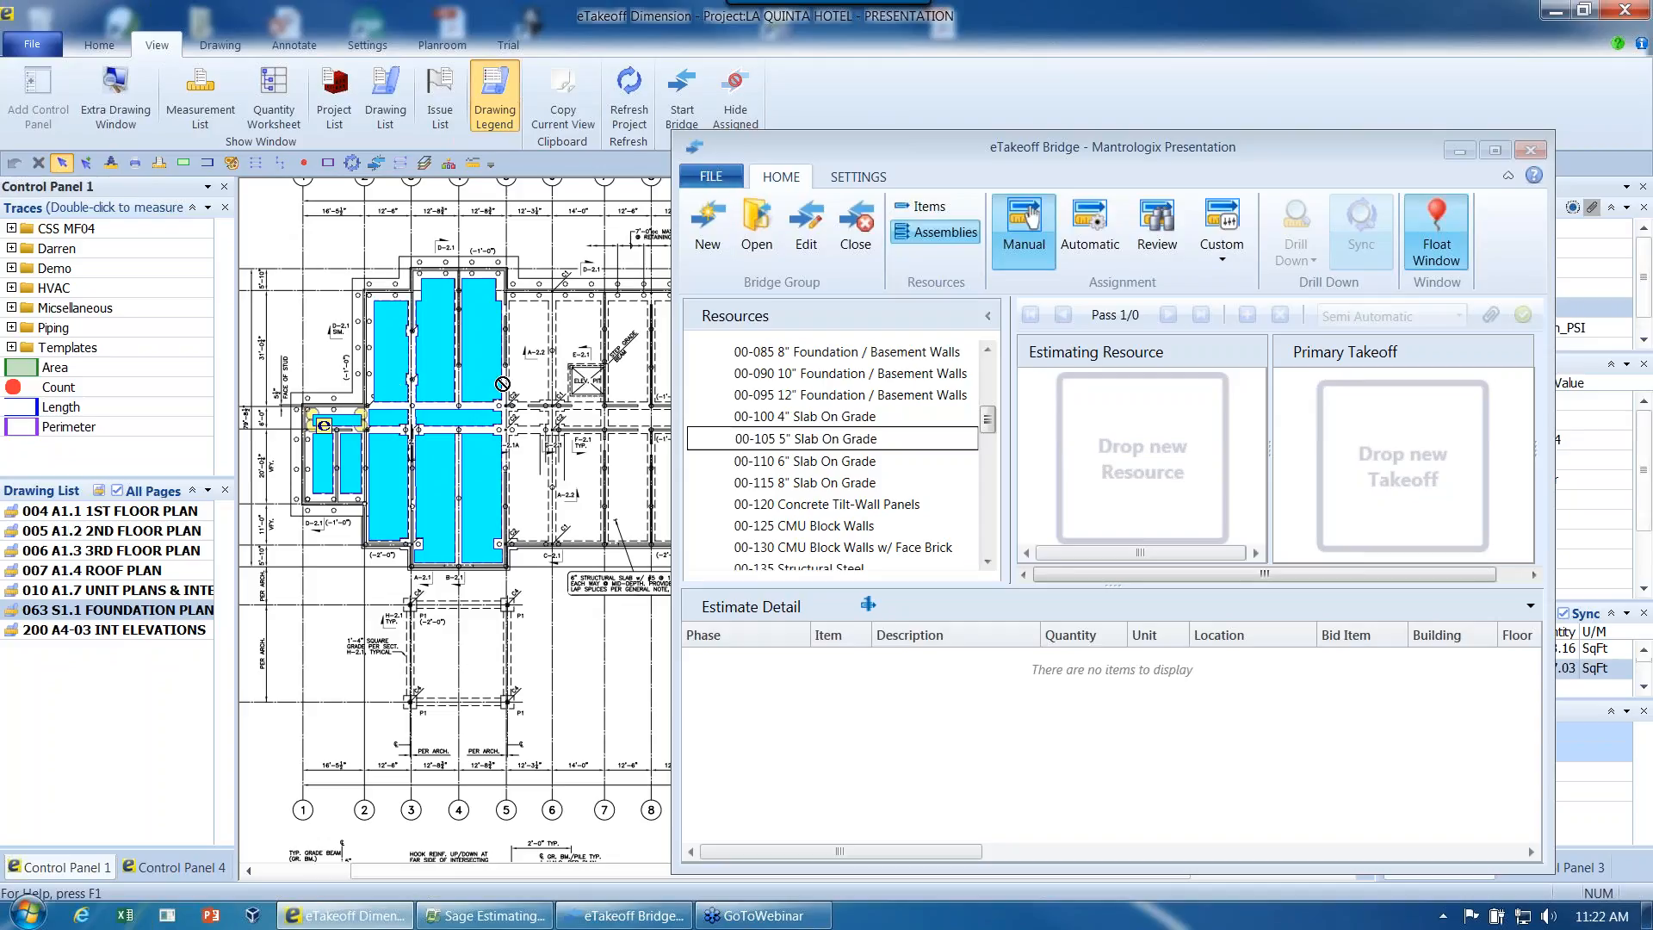
pyautogui.click(865, 419)
pyautogui.moveTo(742, 437); pyautogui.dragTo(1154, 523)
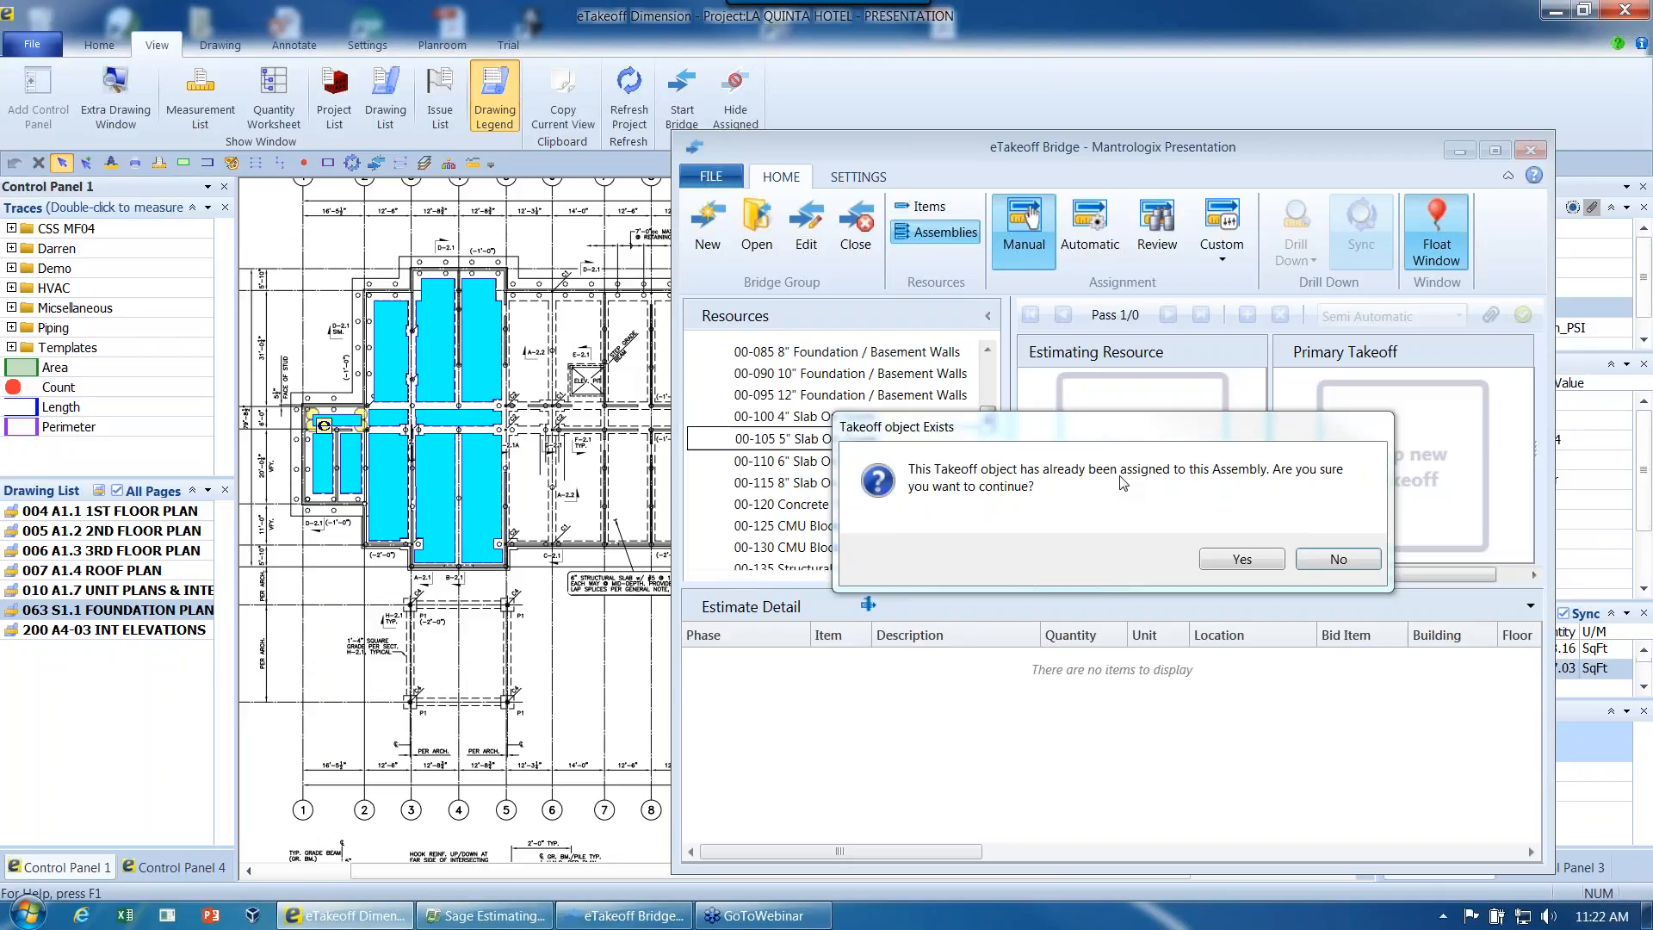
pyautogui.click(1339, 560)
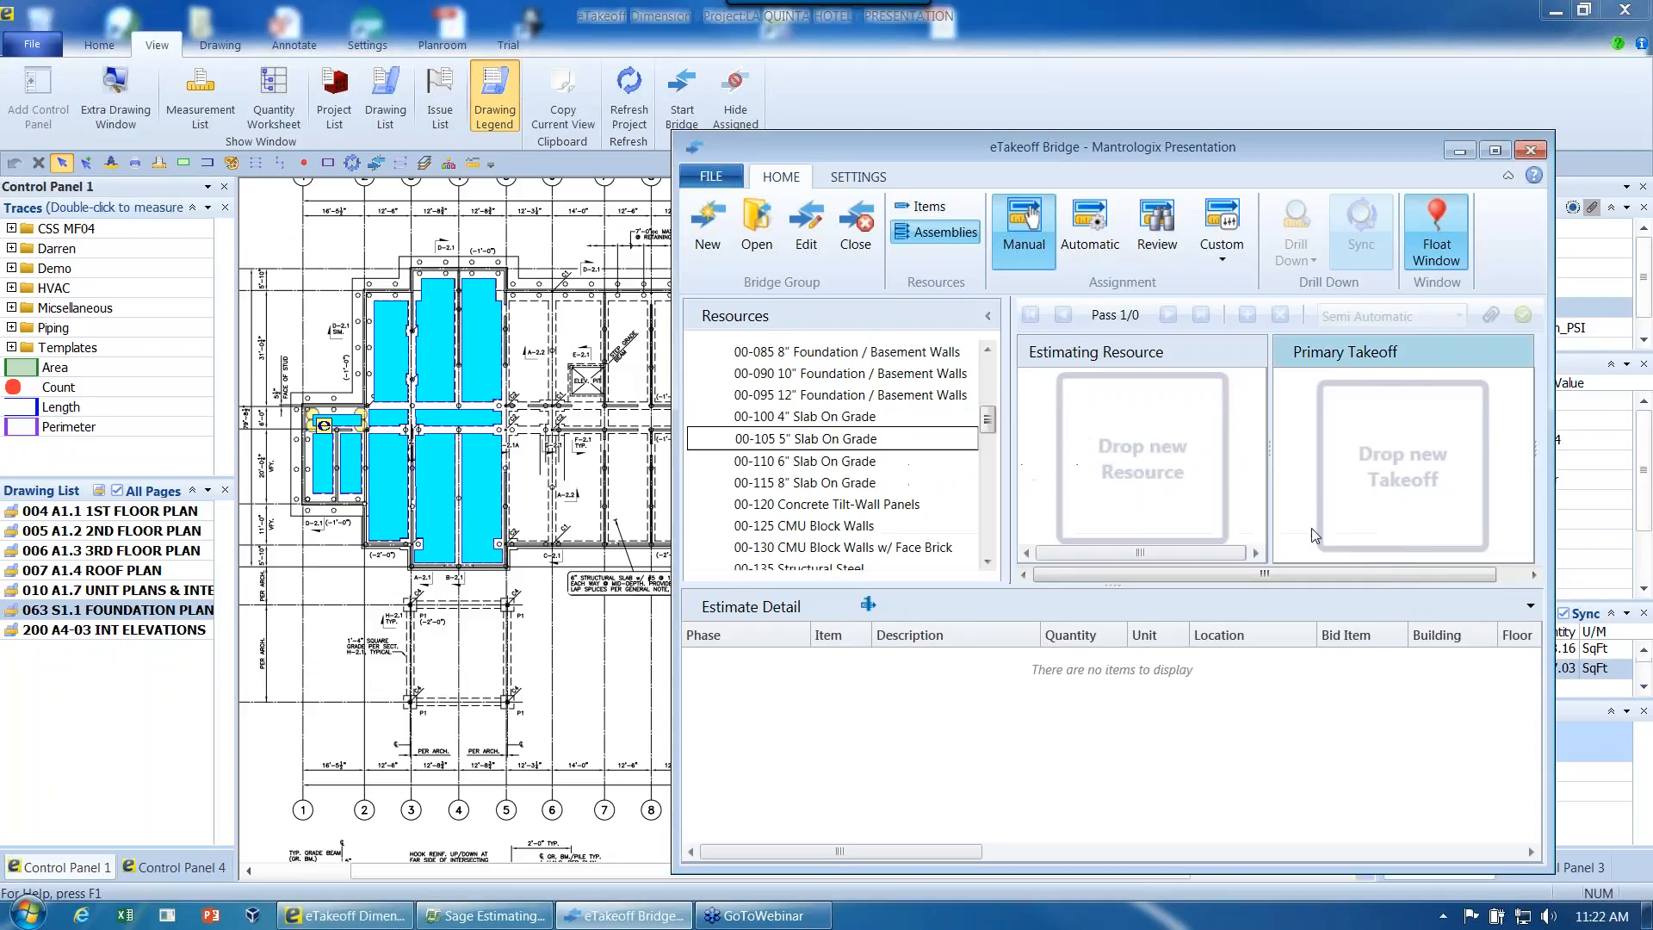
# - Switch the Bridge to reviewing existing assignments and check the actions available for the Section 1 slab
pyautogui.click(1154, 244)
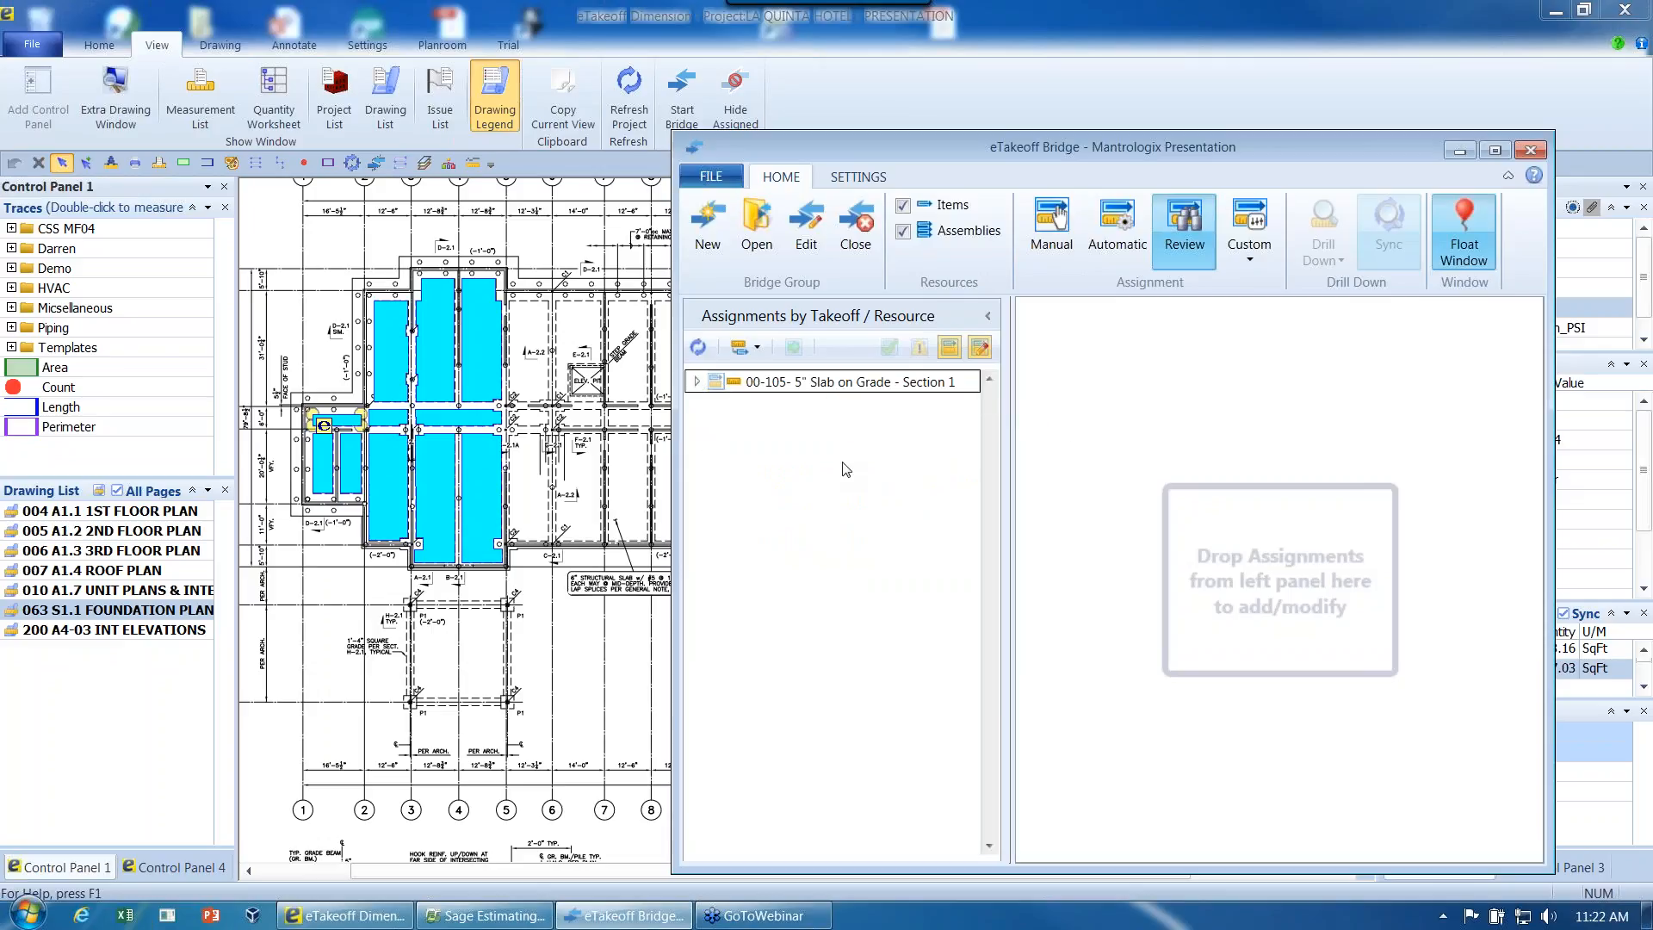
pyautogui.rightClick(744, 385)
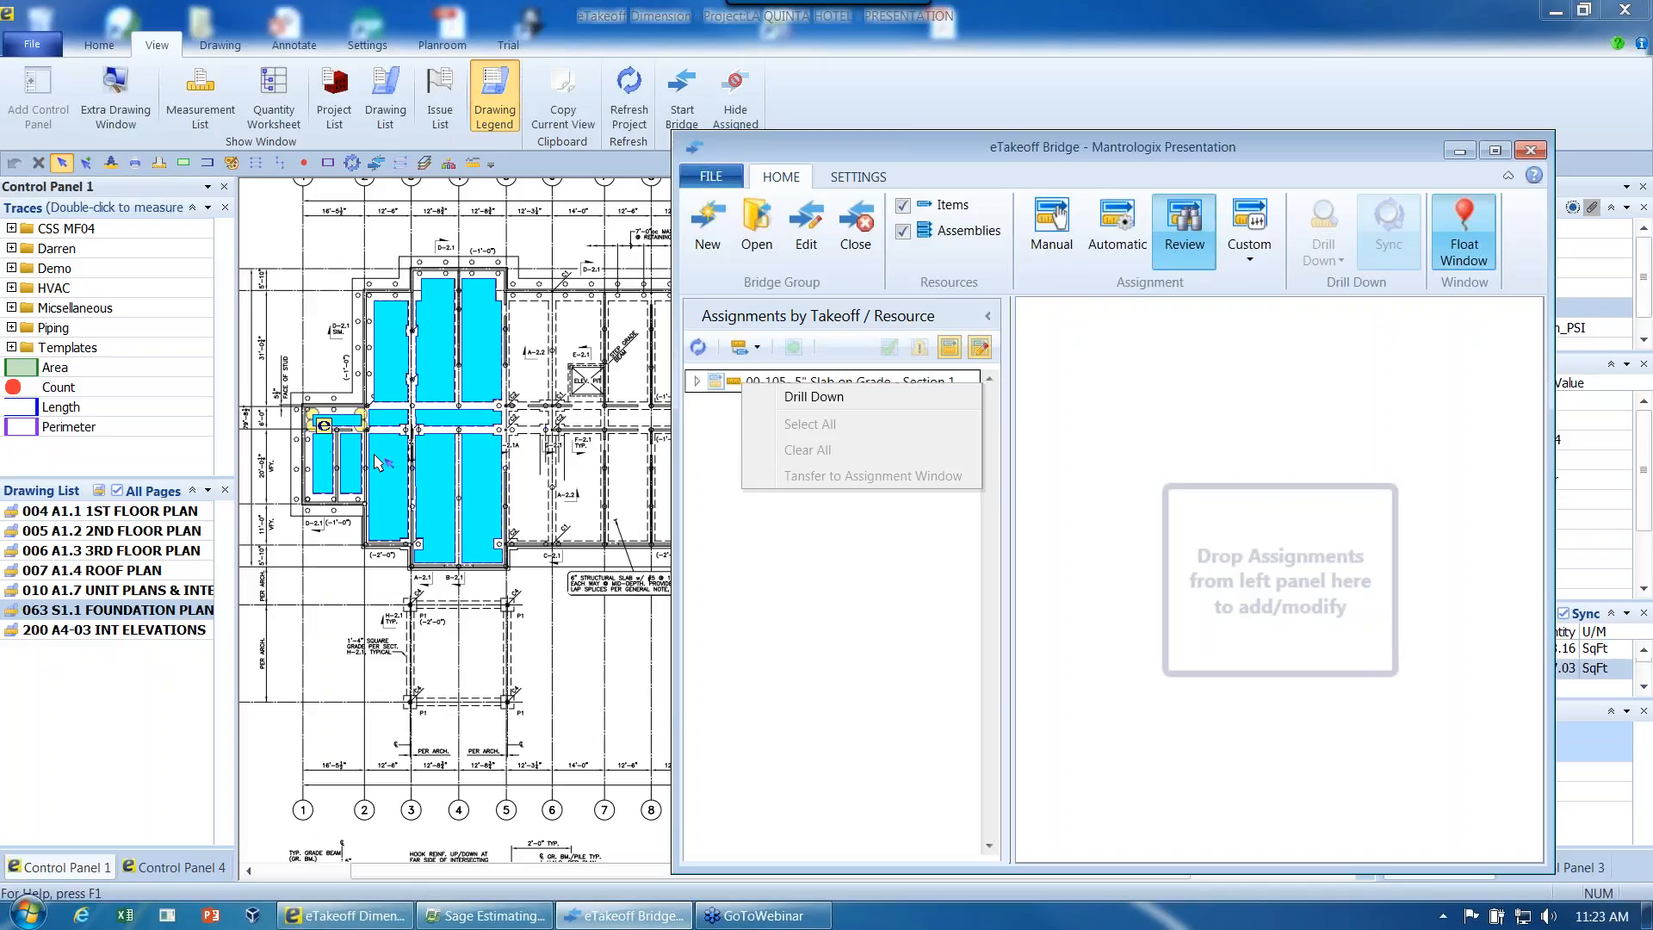
pyautogui.click(592, 512)
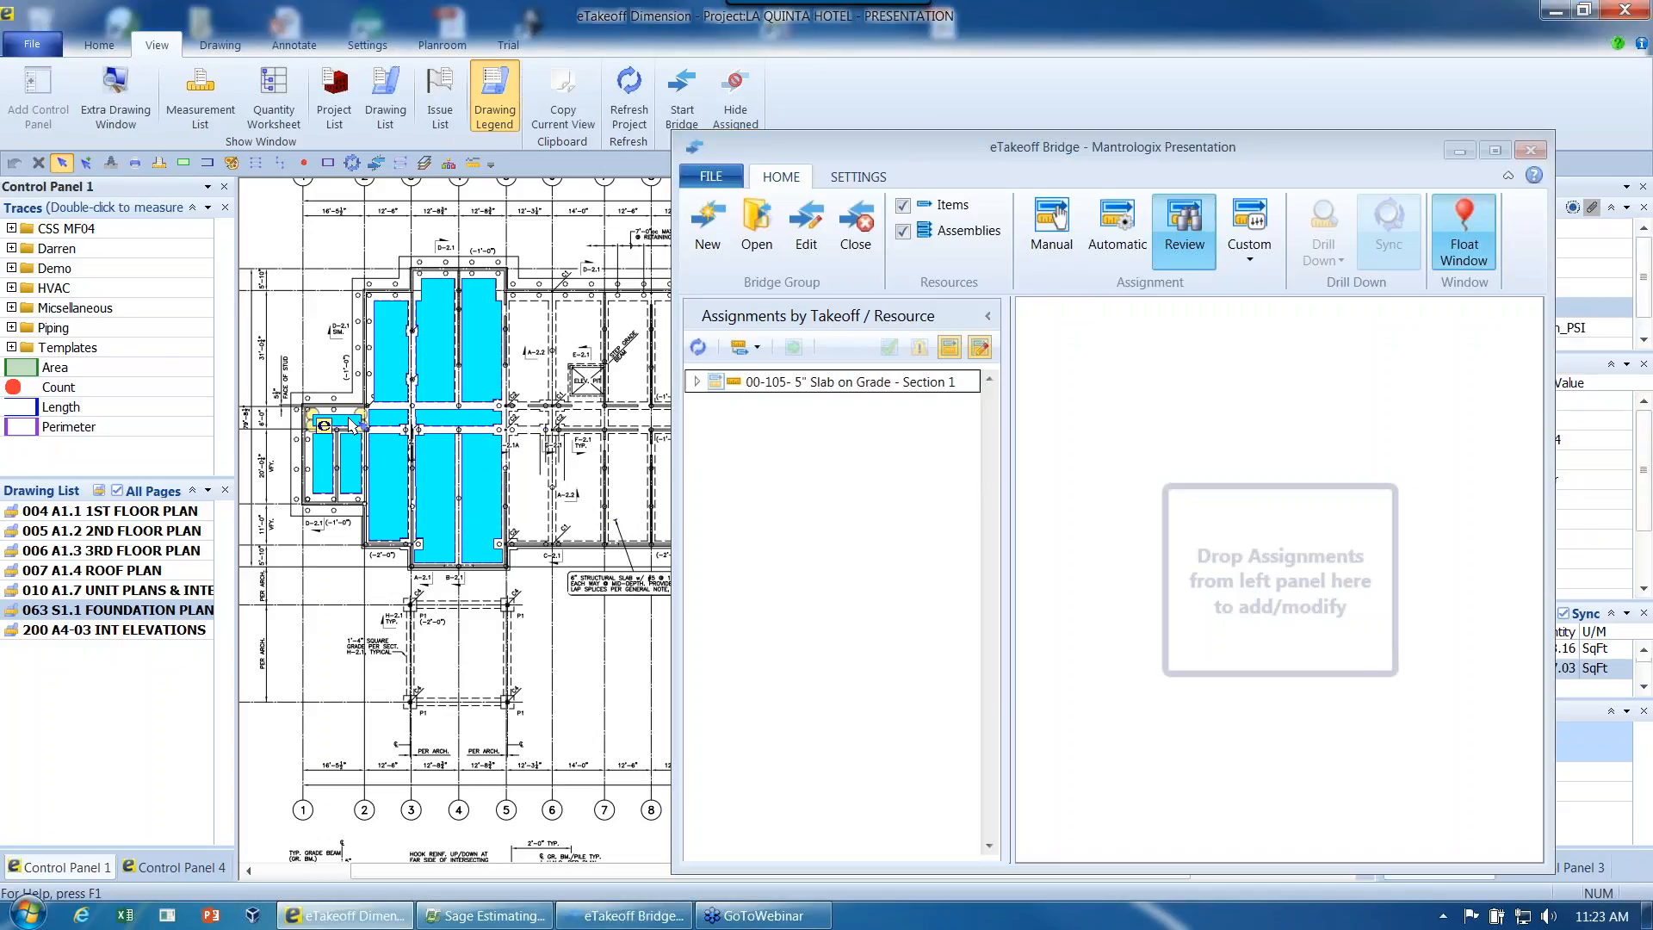
# - Enlarge the Section 1 slab on the foundation plan by stretching its two upper corners upward
pyautogui.click(363, 411)
pyautogui.click(363, 321)
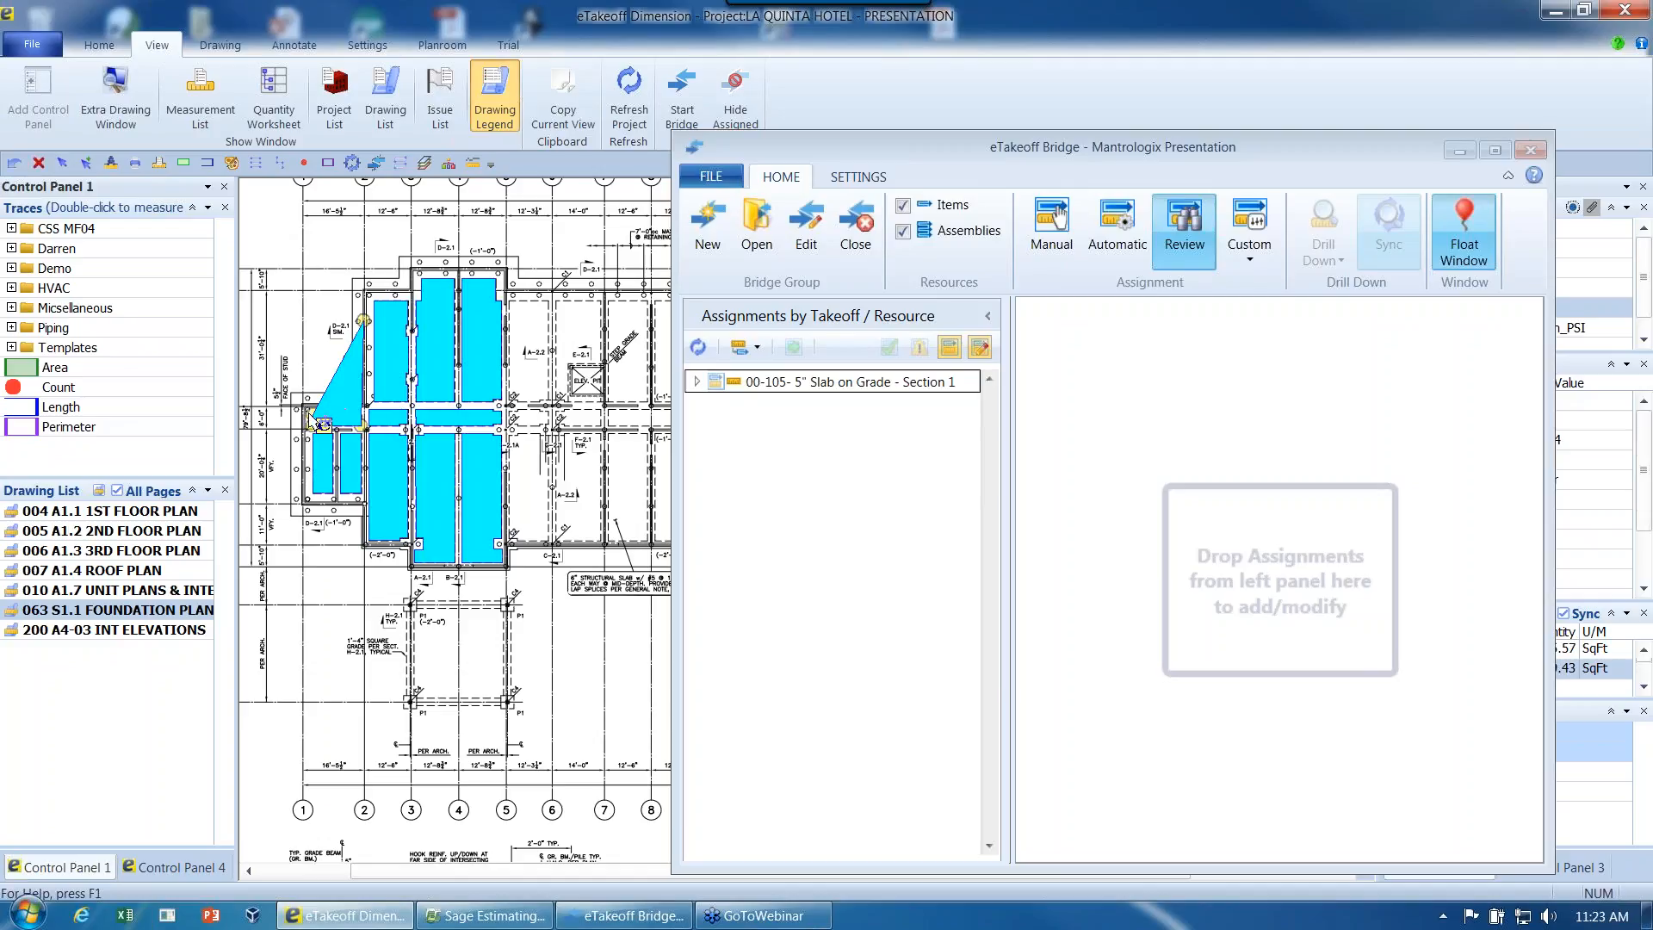
pyautogui.click(291, 333)
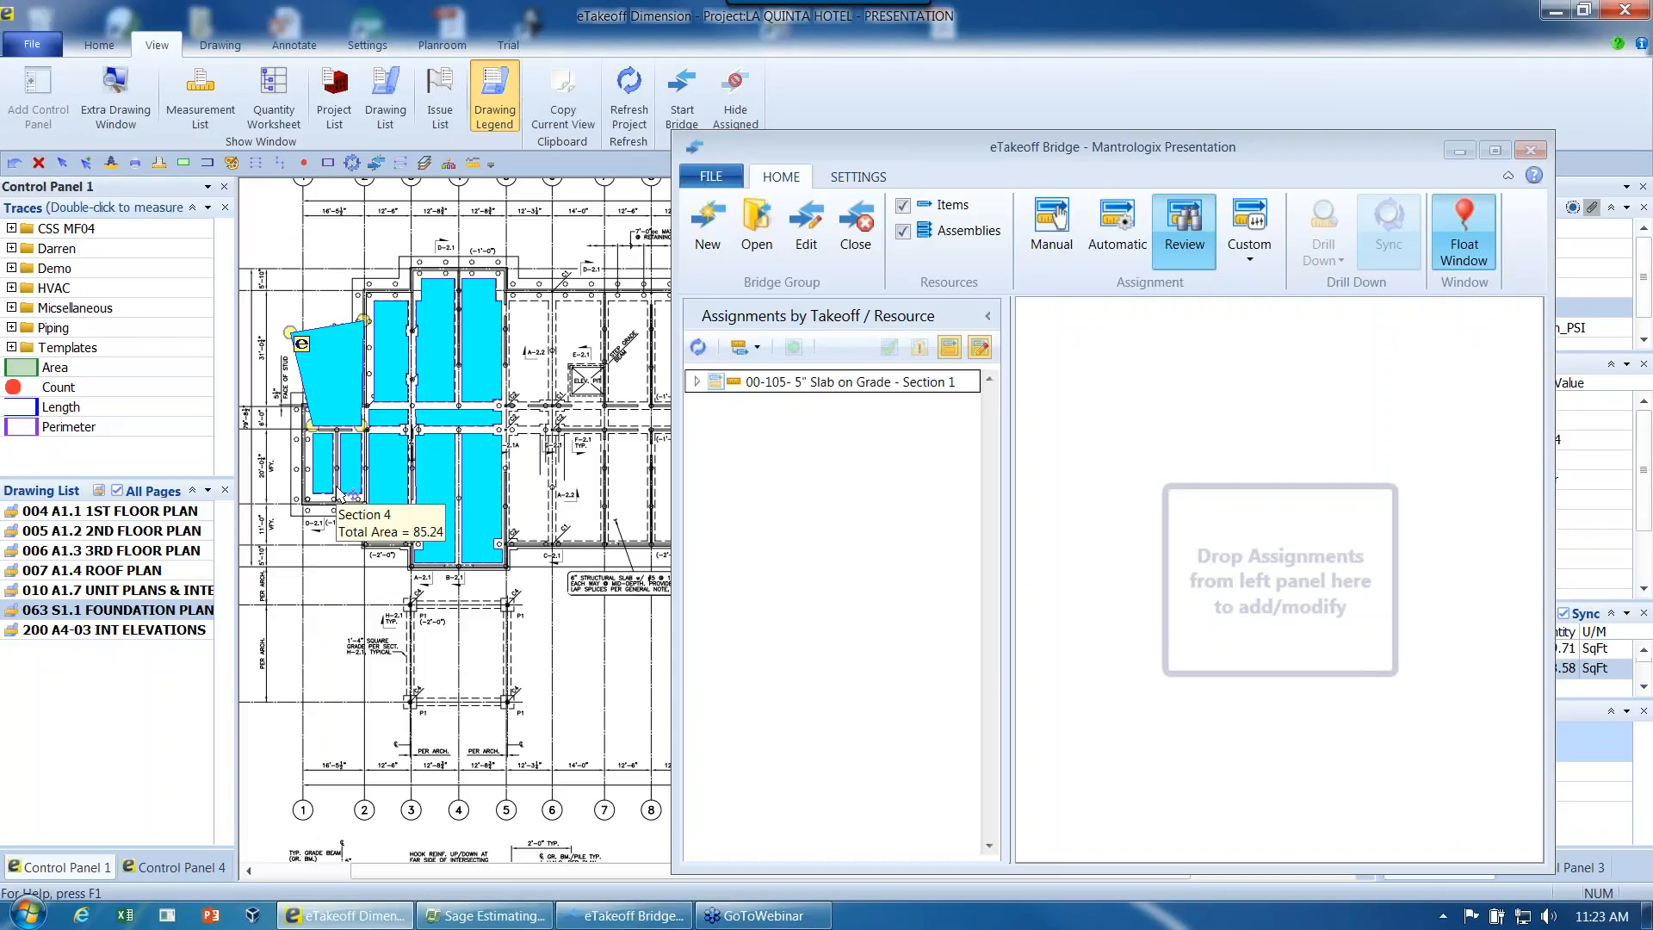
# - Refresh the assignments and open Section 1's 00-105 5" Slab On Grade assignment, with the assigned and takeoff quantities fully in view
pyautogui.click(696, 348)
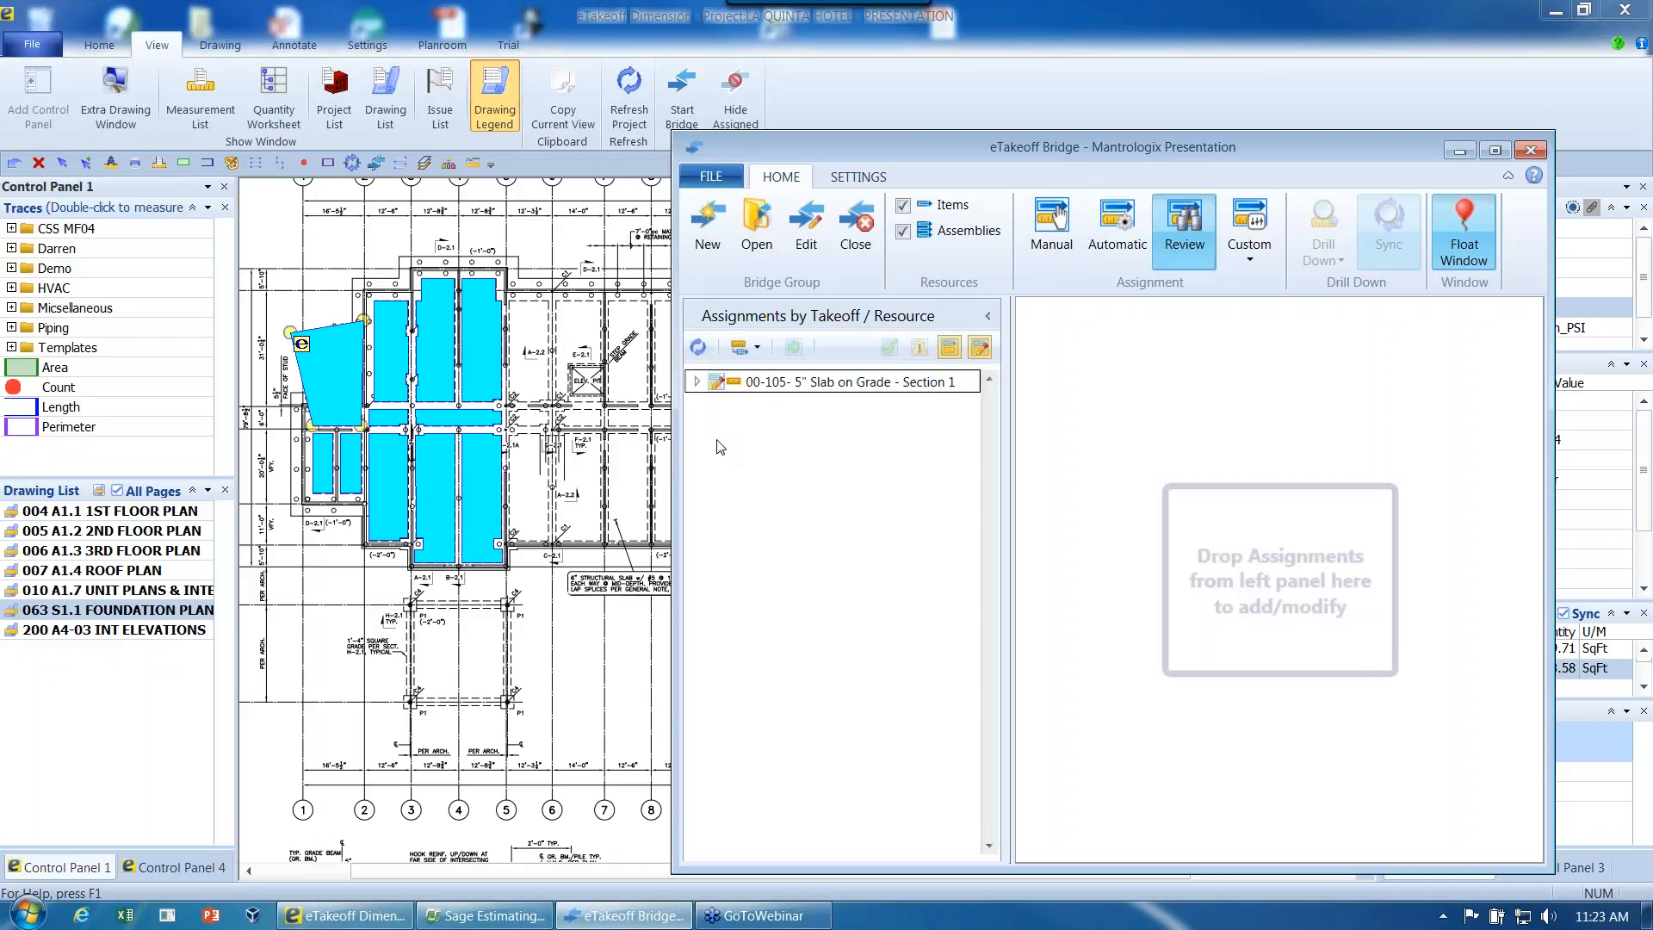
pyautogui.click(696, 381)
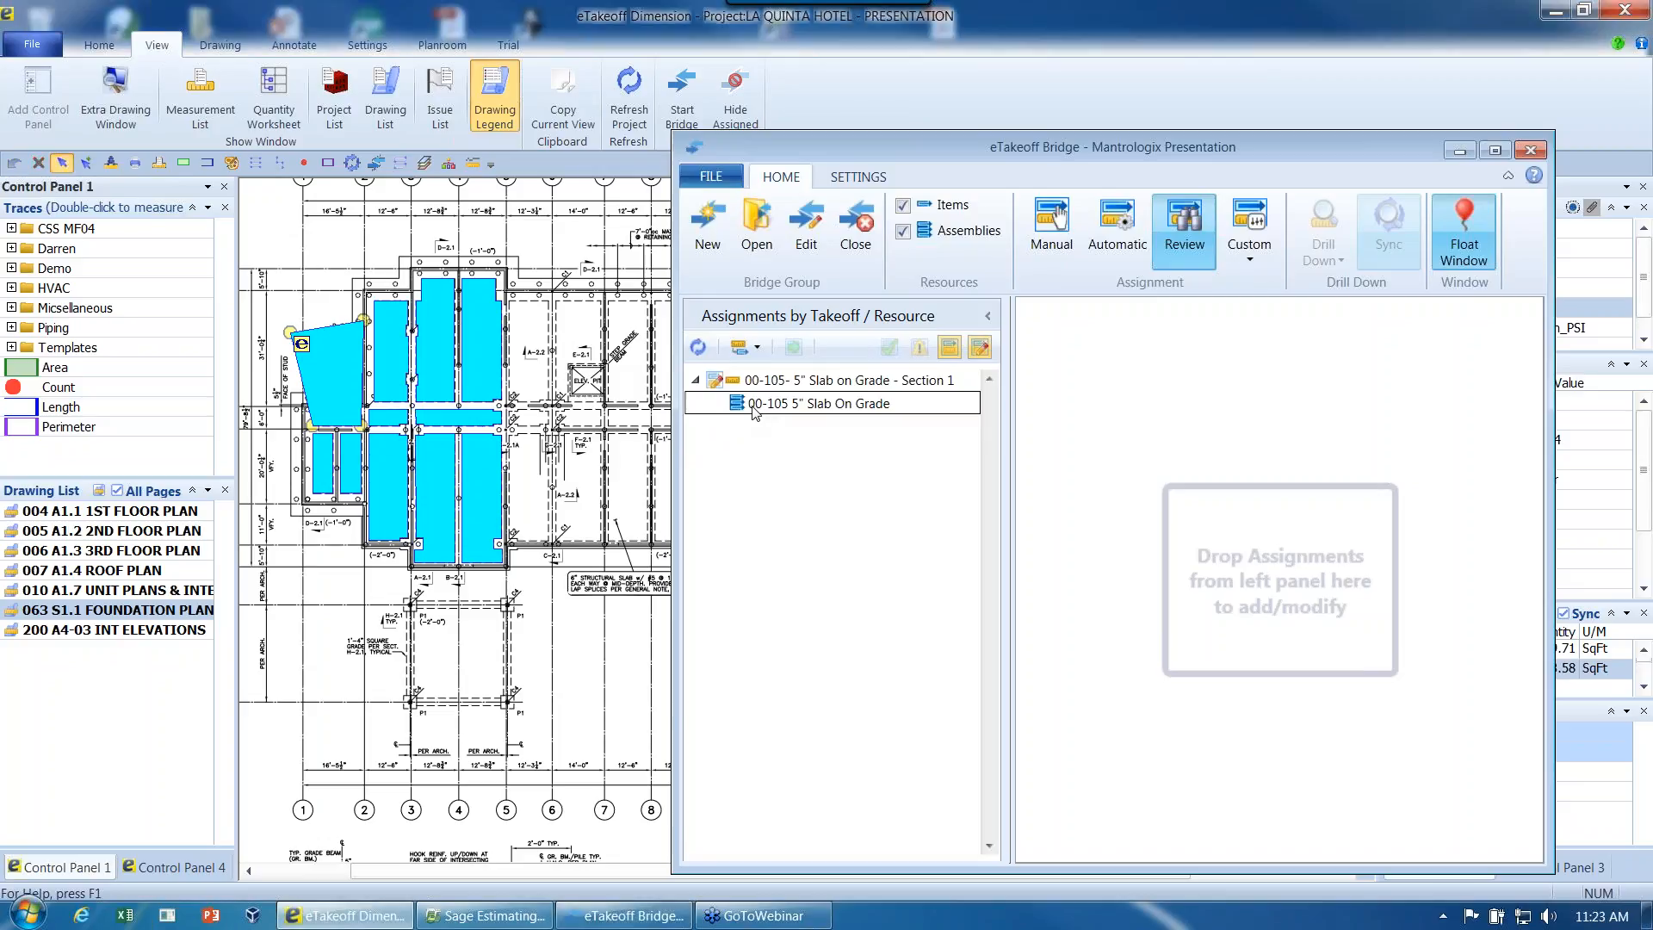
pyautogui.click(754, 404)
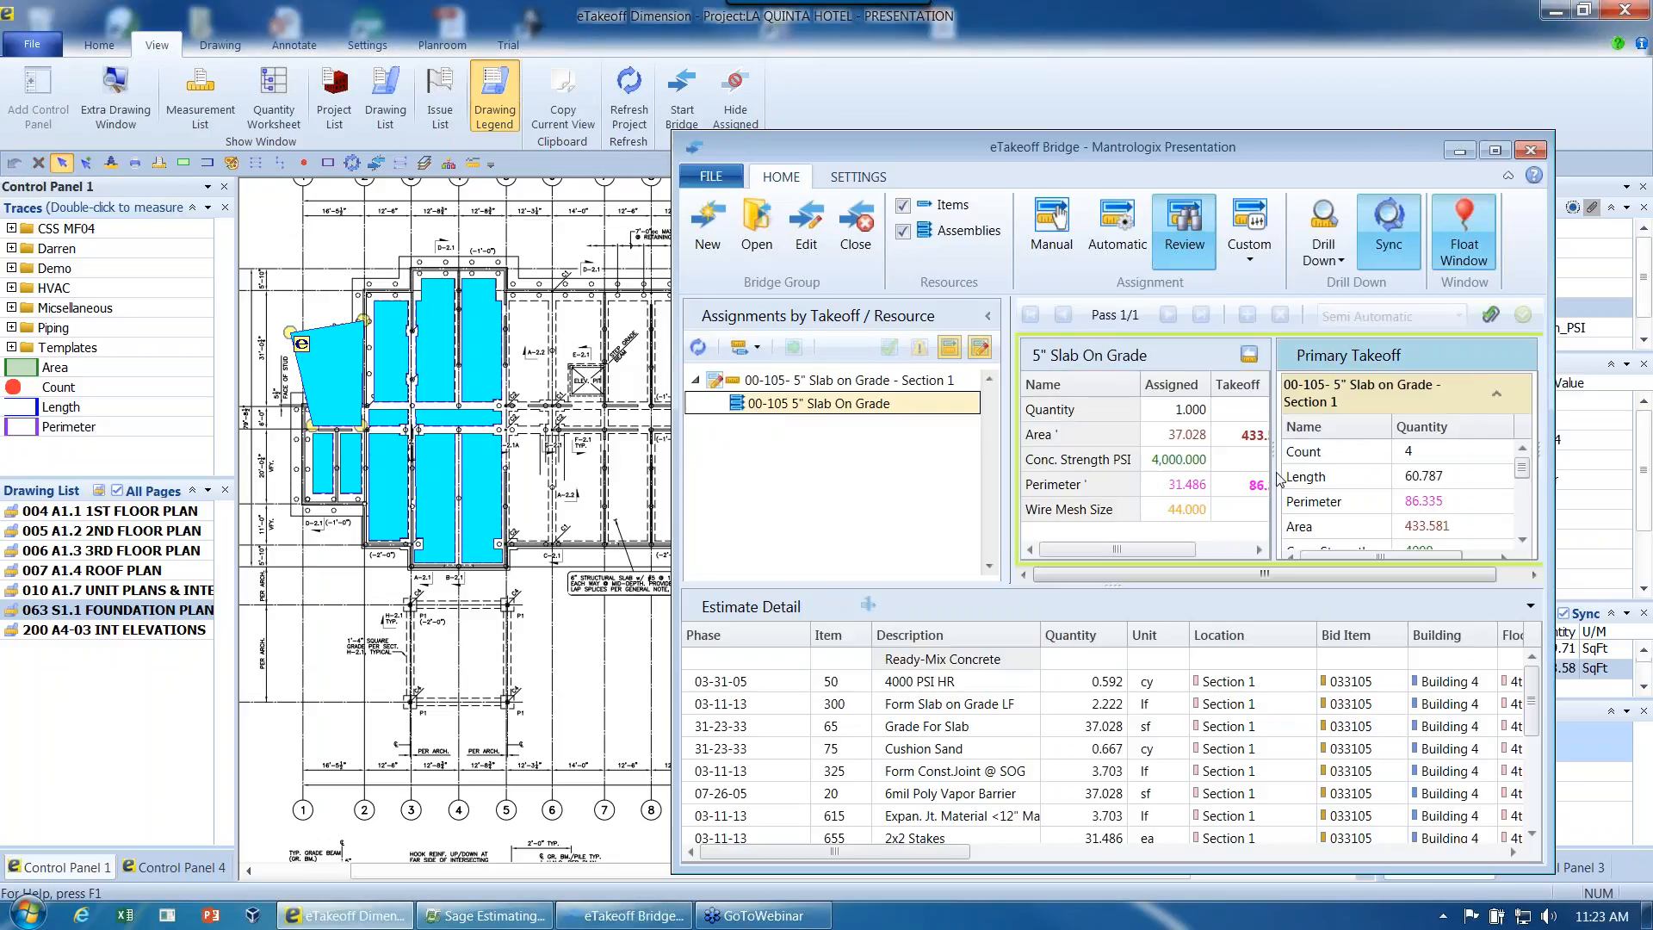
pyautogui.moveTo(1273, 472); pyautogui.dragTo(1303, 472)
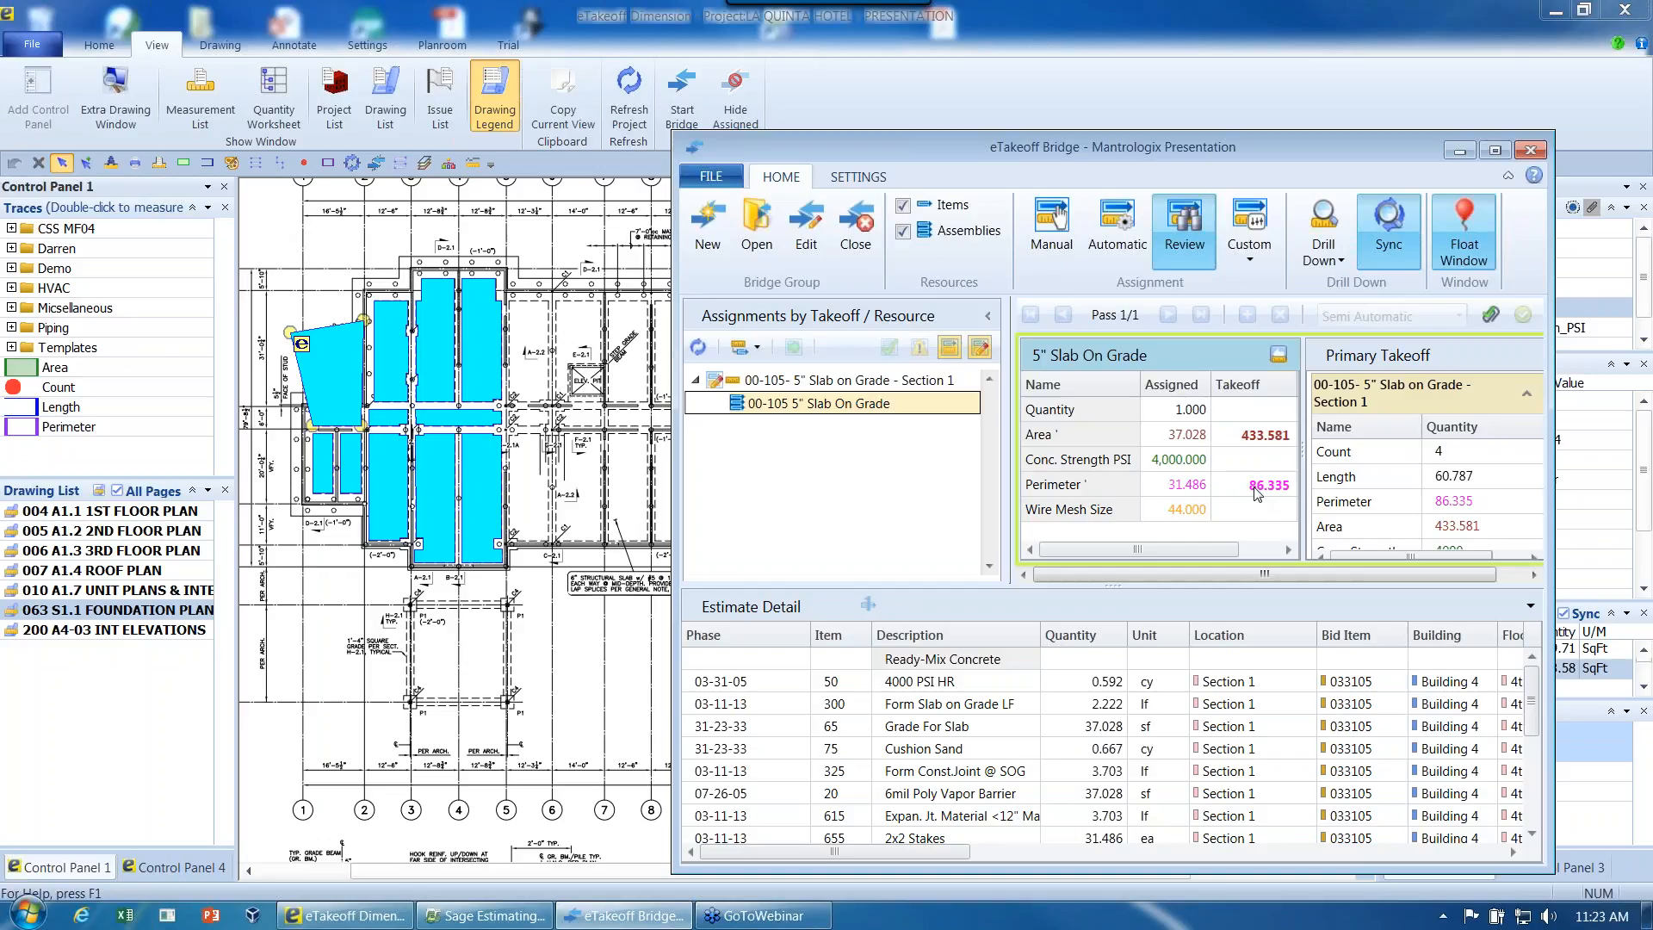
# - Rename the assigned 5" Slab On Grade assembly as "Changed during demo"
pyautogui.click(1158, 356)
pyautogui.moveTo(1151, 355); pyautogui.dragTo(983, 351)
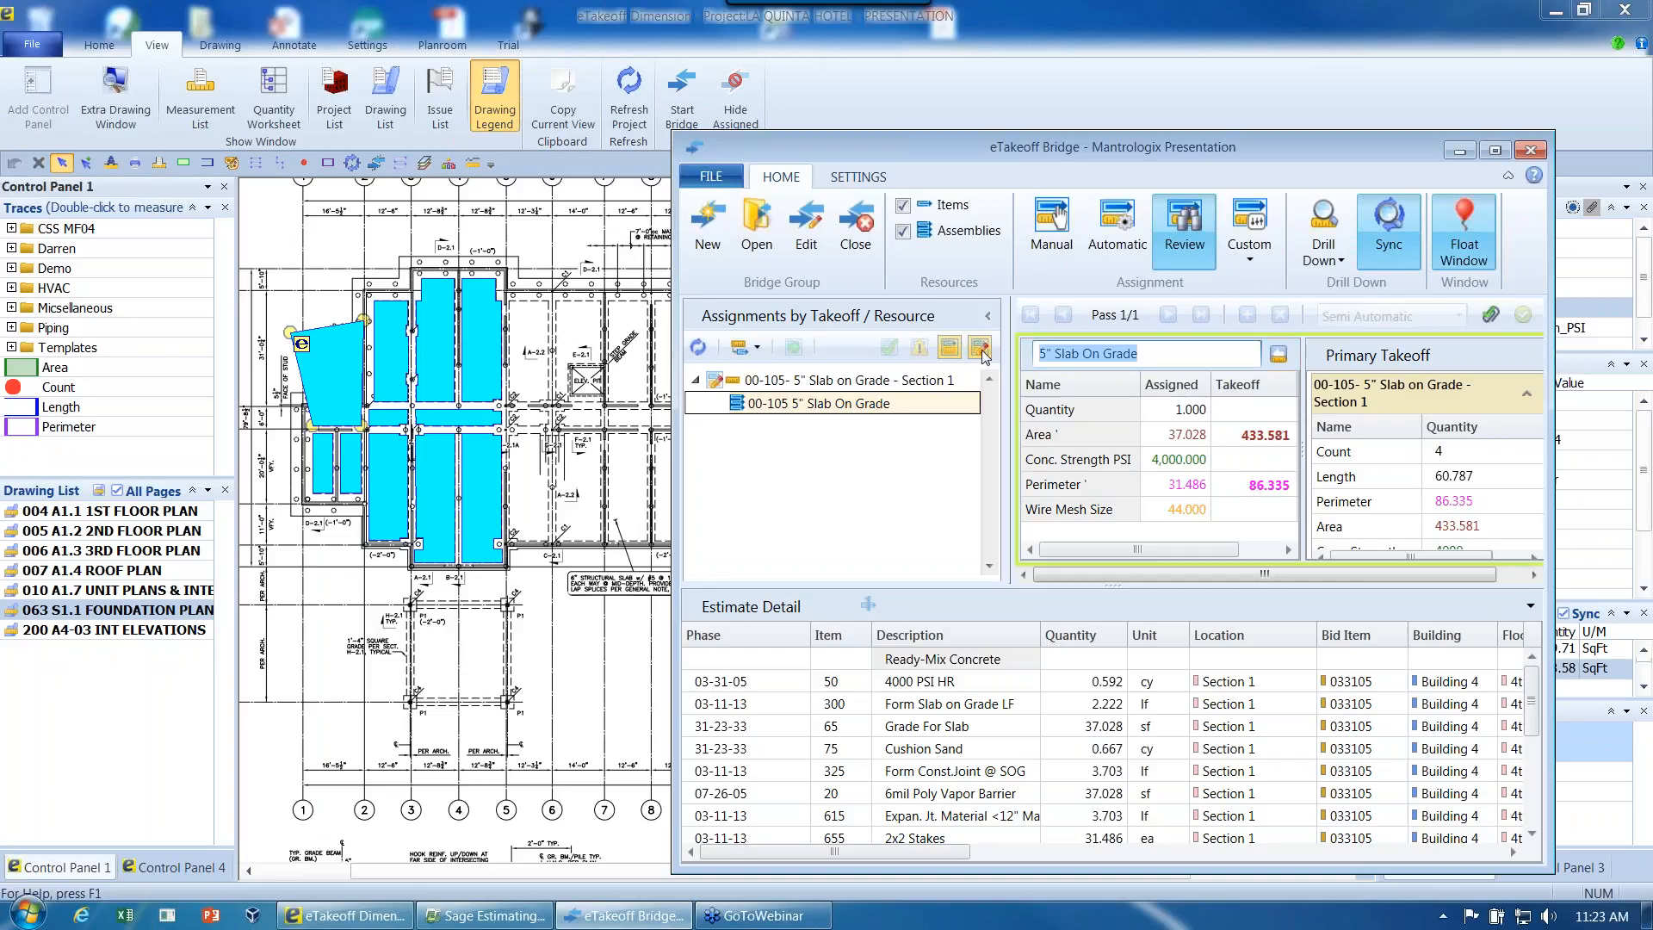
pyautogui.write('Changed during demo')
pyautogui.press('Return')
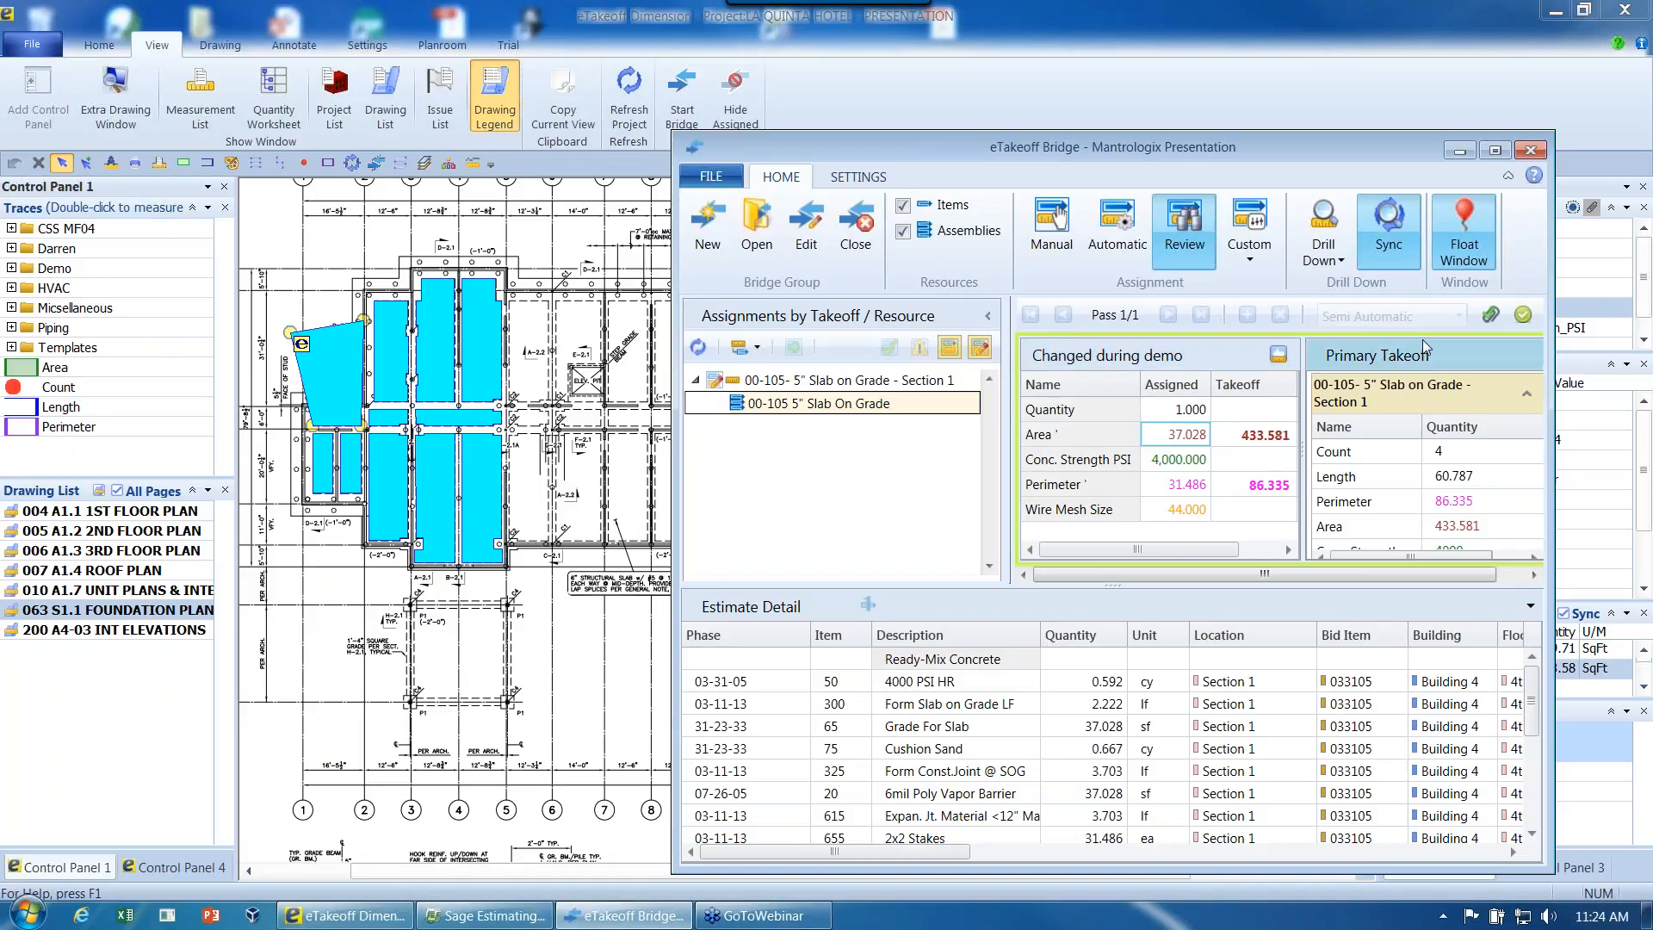
# - Replace the assembly's notes with "Additional notes" and submit the assignment updated with the changed takeoff quantities
pyautogui.click(1491, 315)
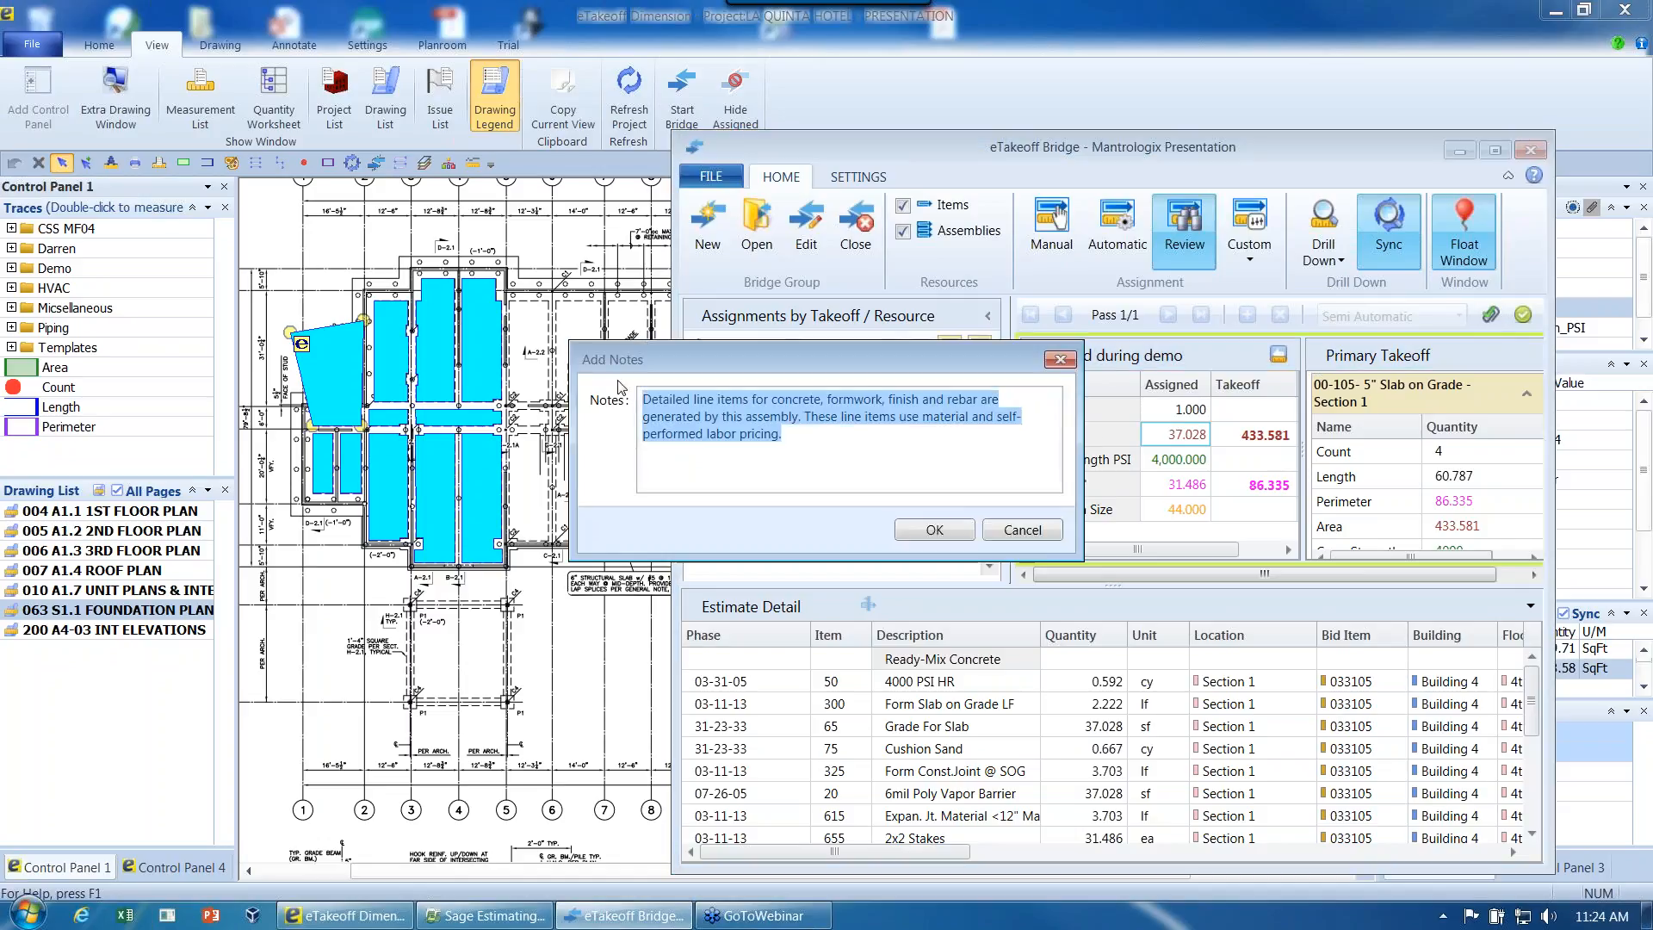
pyautogui.write('Additional notes')
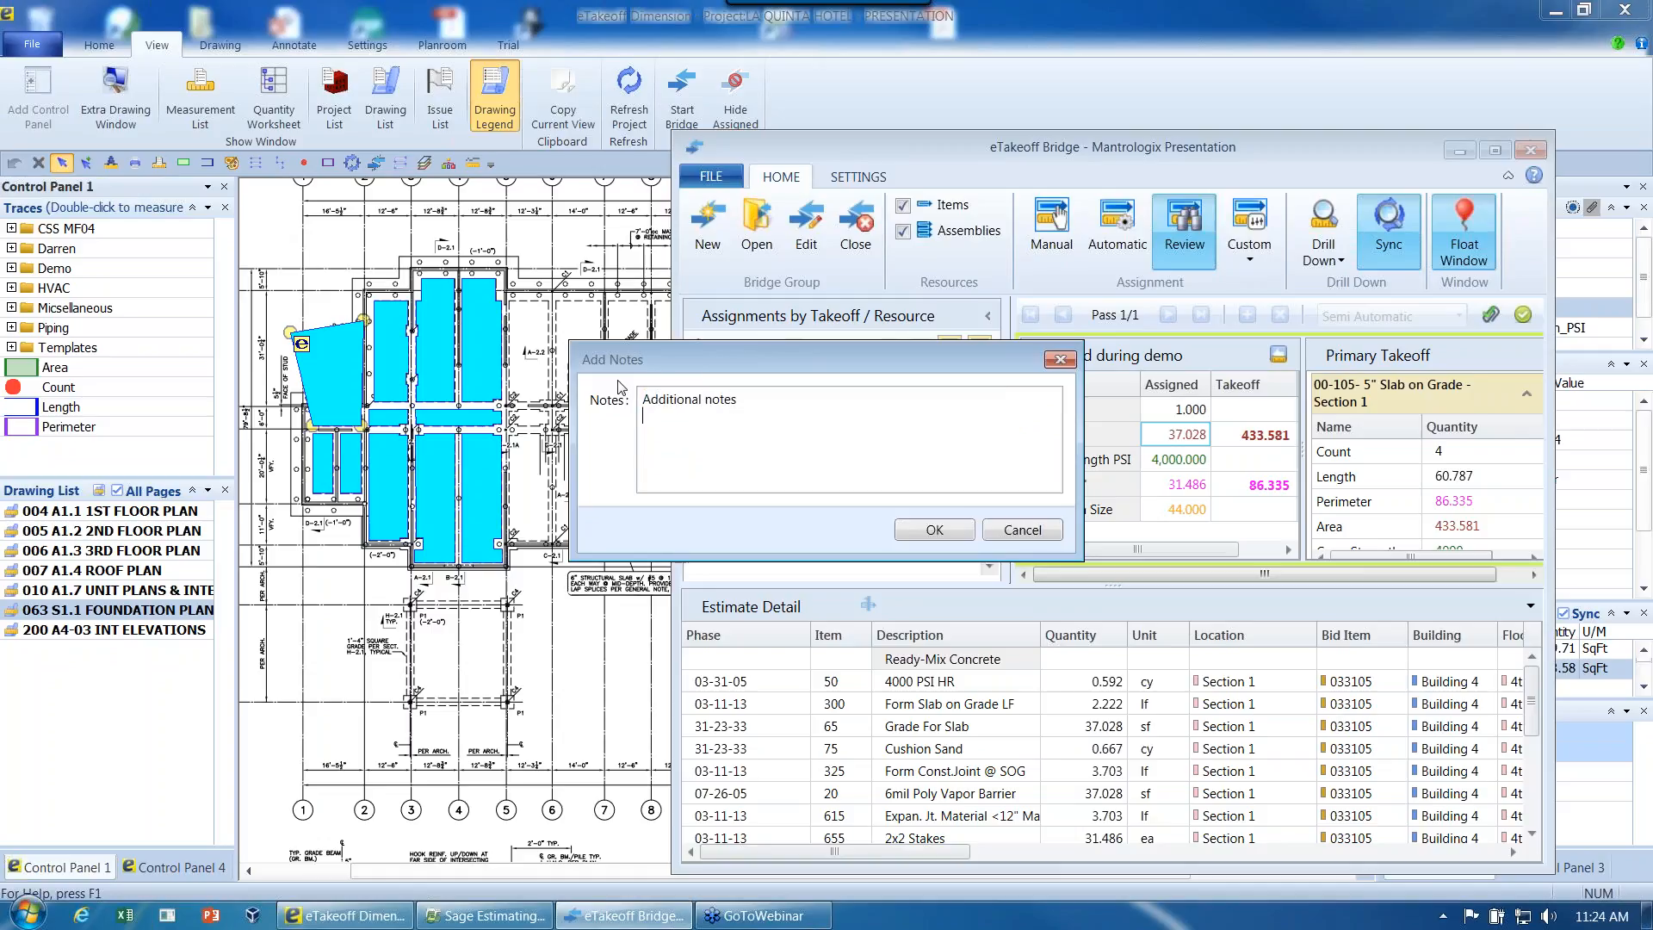
pyautogui.click(935, 527)
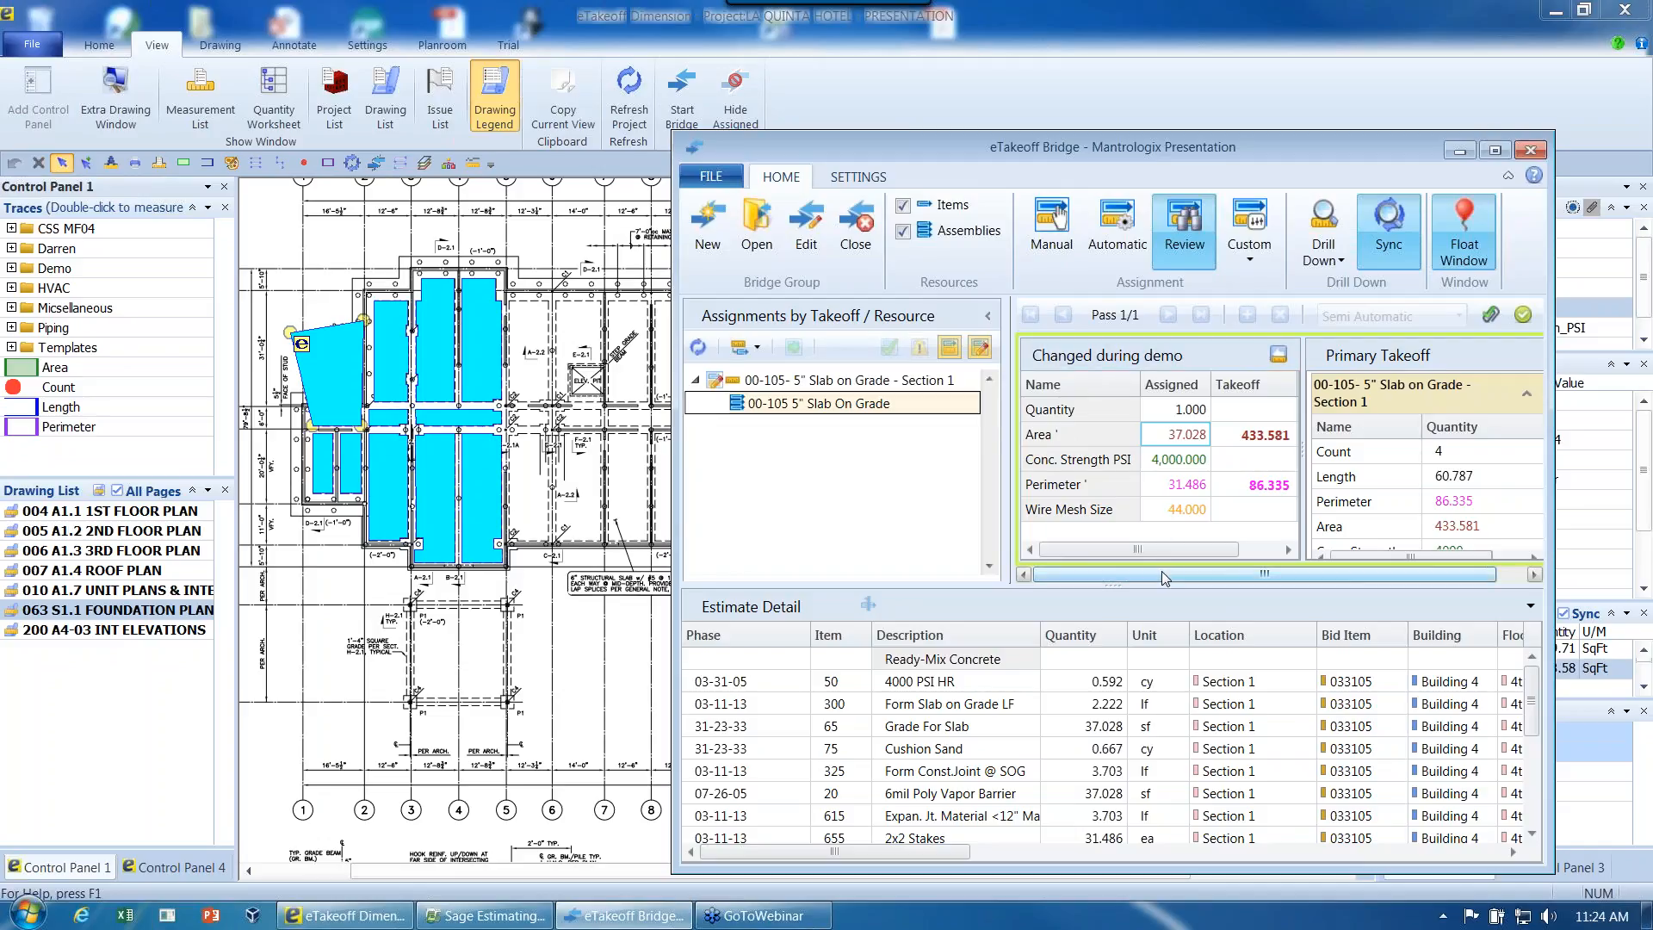
pyautogui.click(1278, 356)
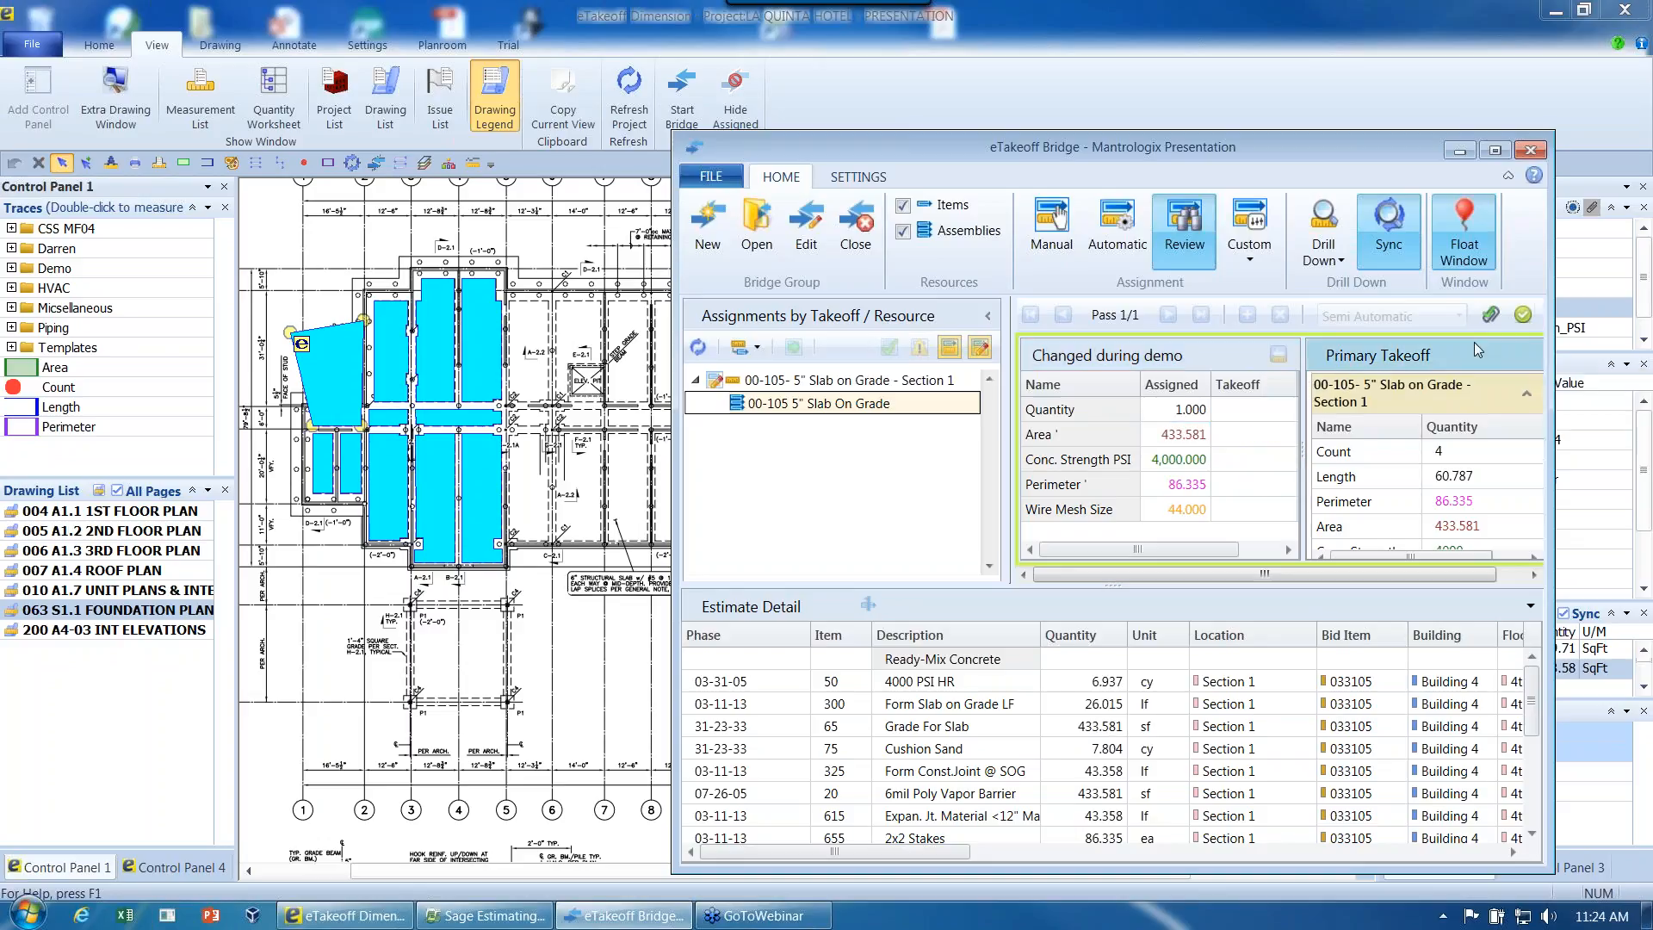
pyautogui.click(1522, 316)
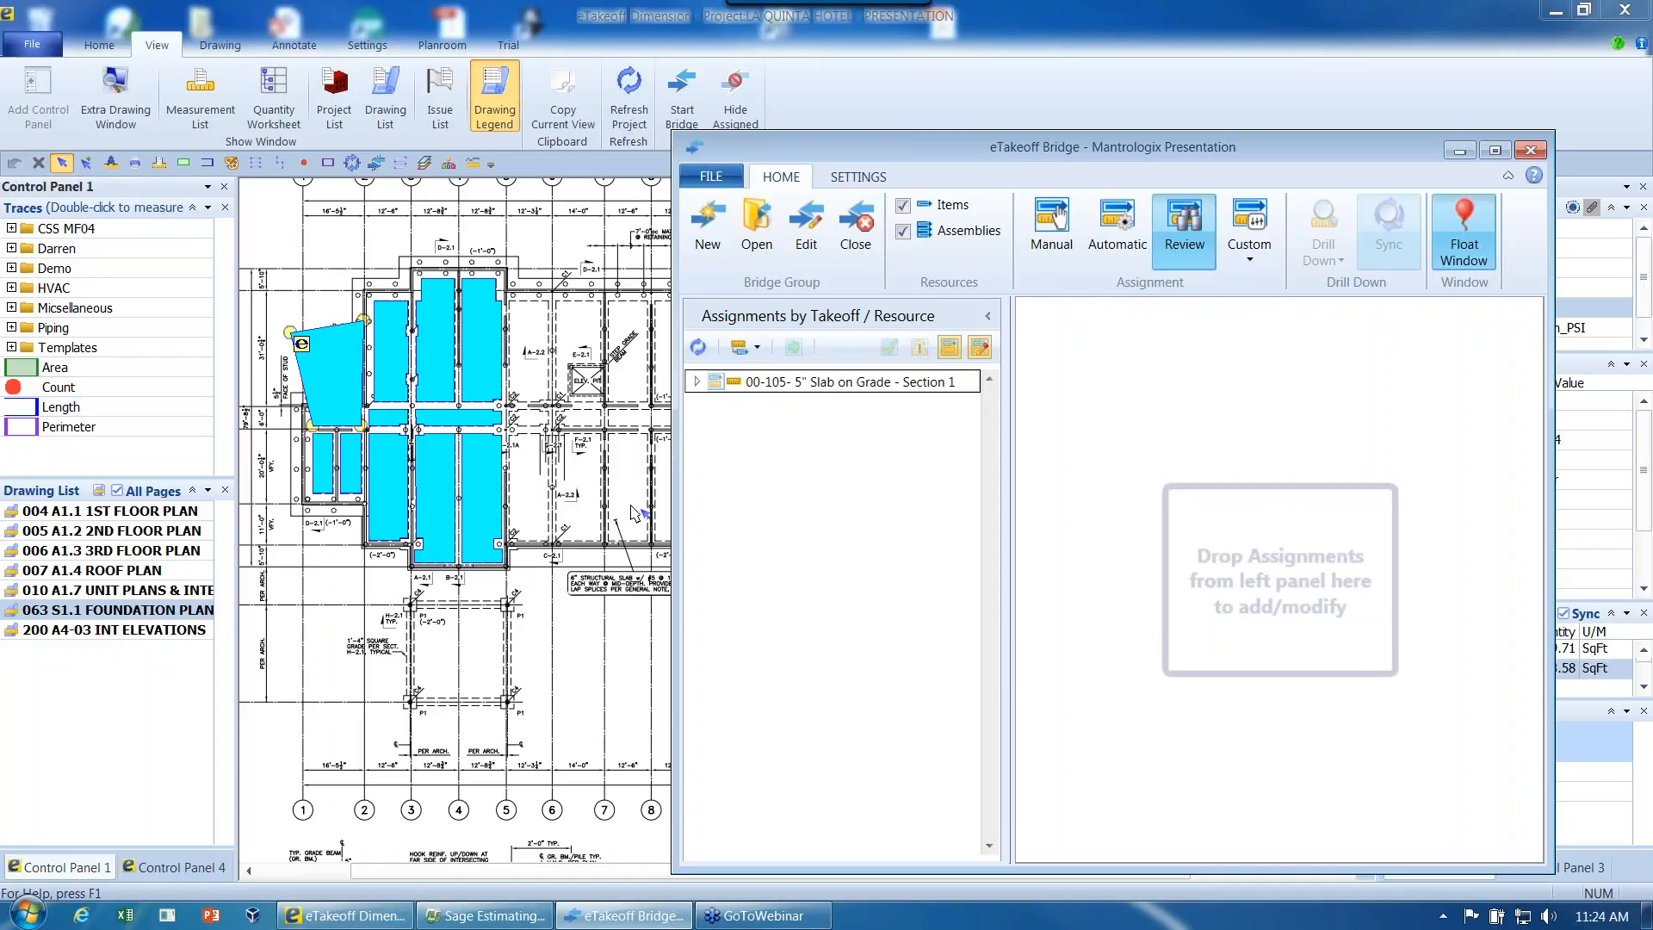
# - List the automatic assignments, drill down to a Section 4 slab on the plan, and submit all fully automatic assignments
pyautogui.click(1117, 245)
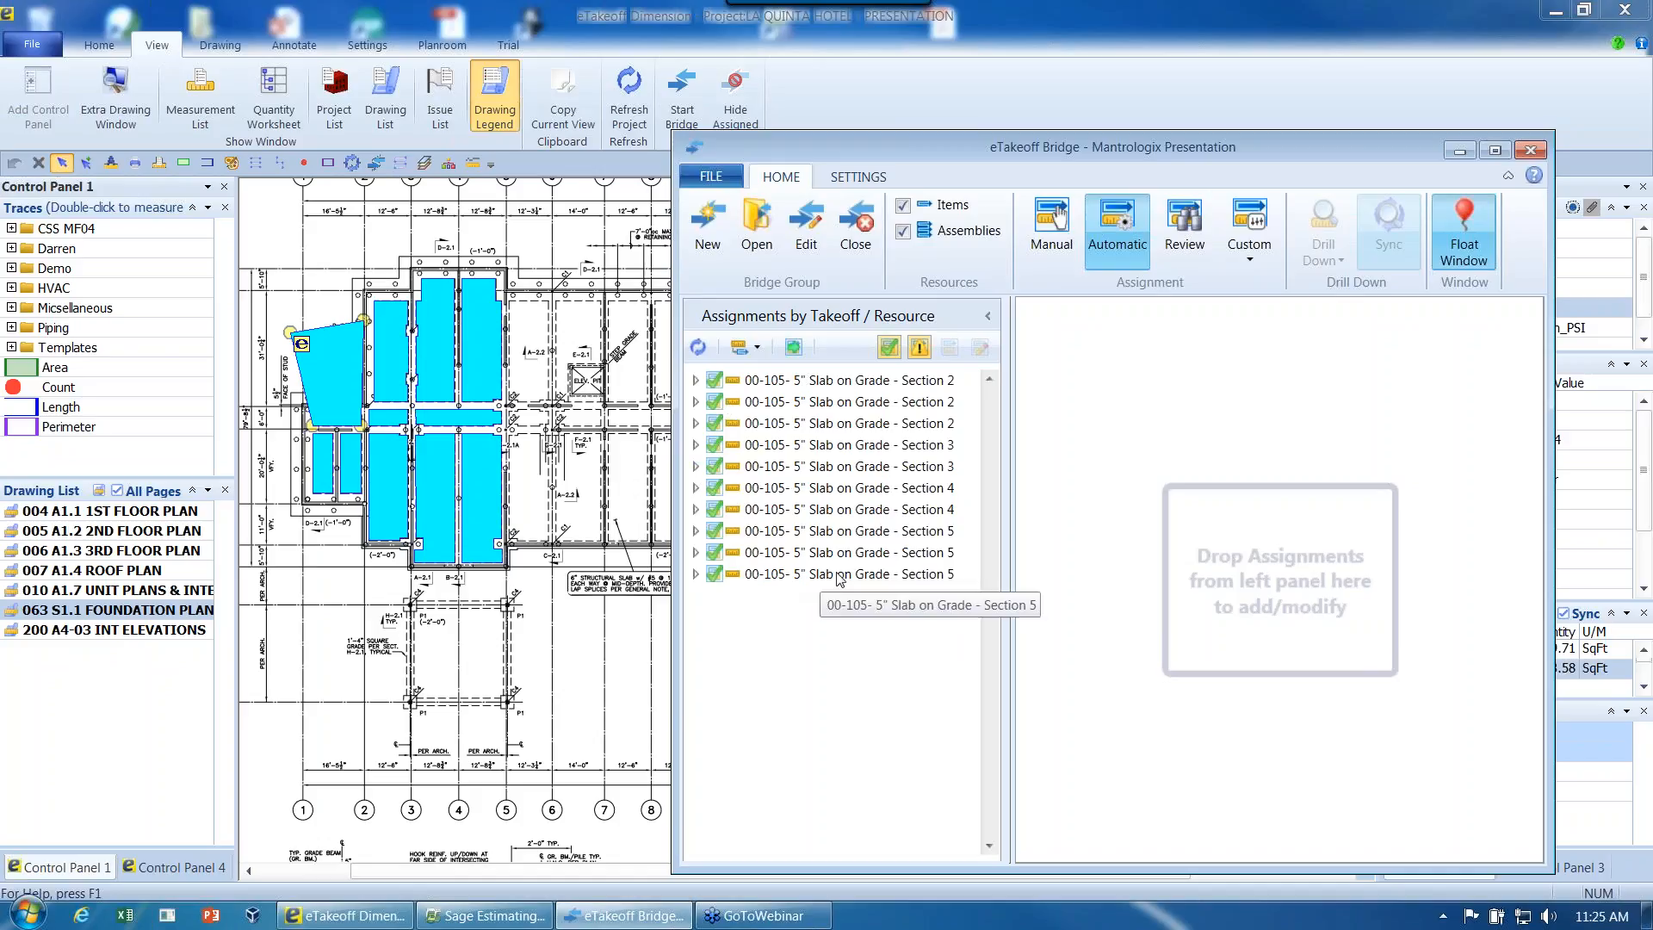
pyautogui.rightClick(782, 488)
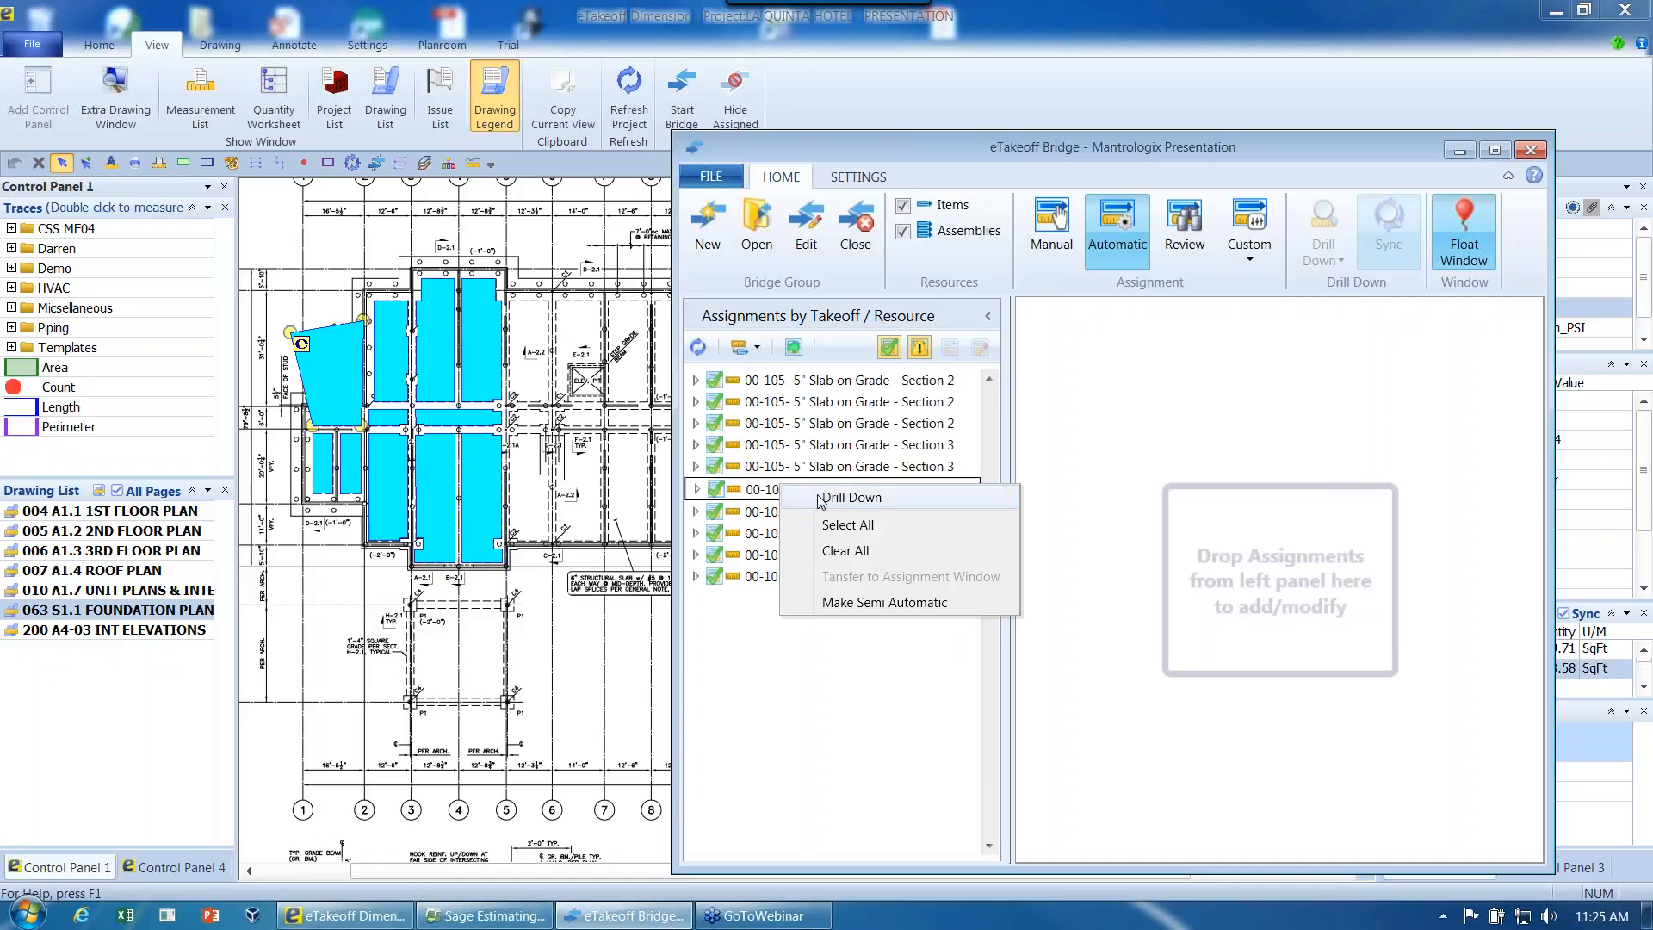
pyautogui.click(826, 601)
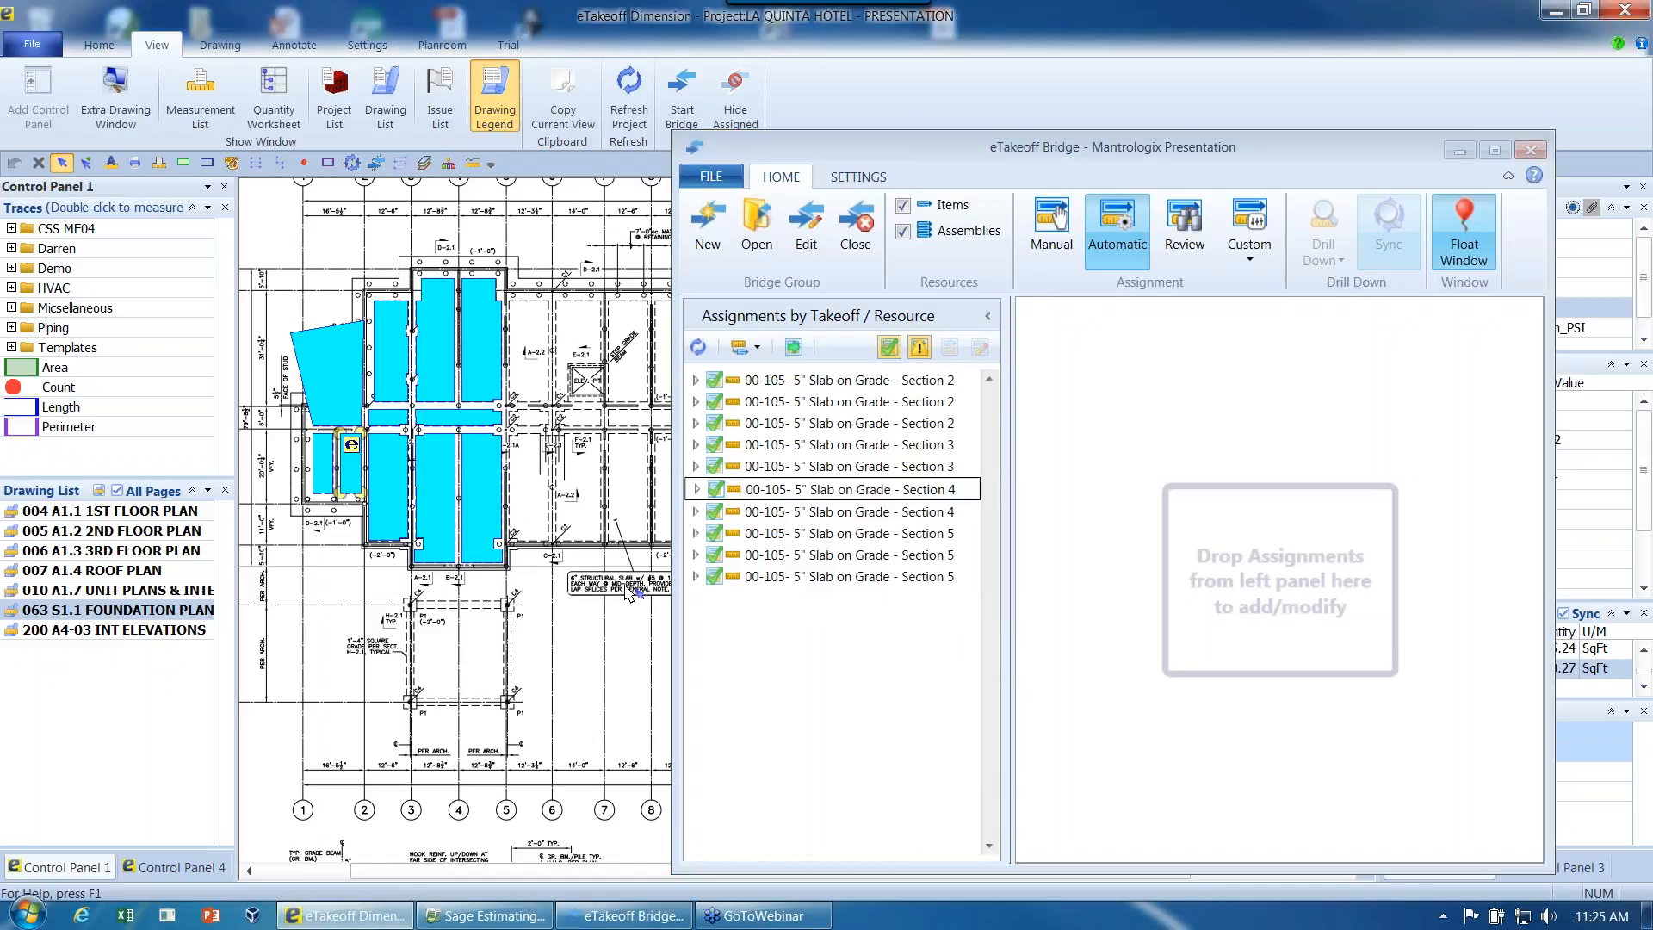
pyautogui.click(794, 349)
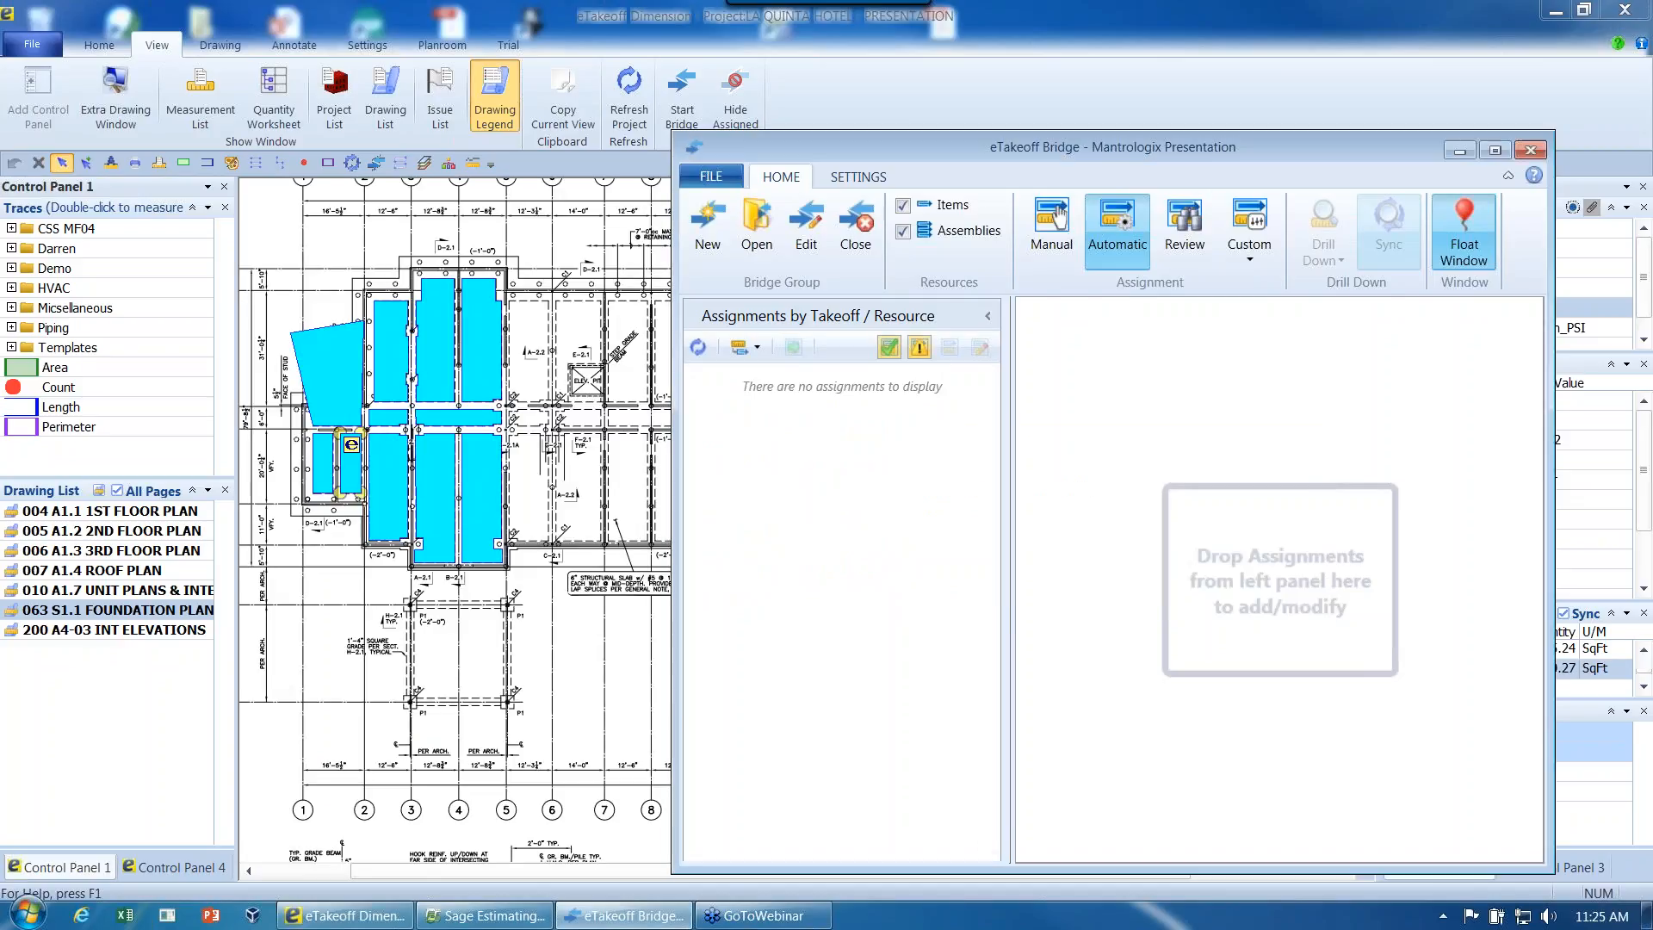
# - Hide the assigned measurements on the foundation plan and list the submitted assignments for review
pyautogui.click(1245, 559)
pyautogui.click(735, 103)
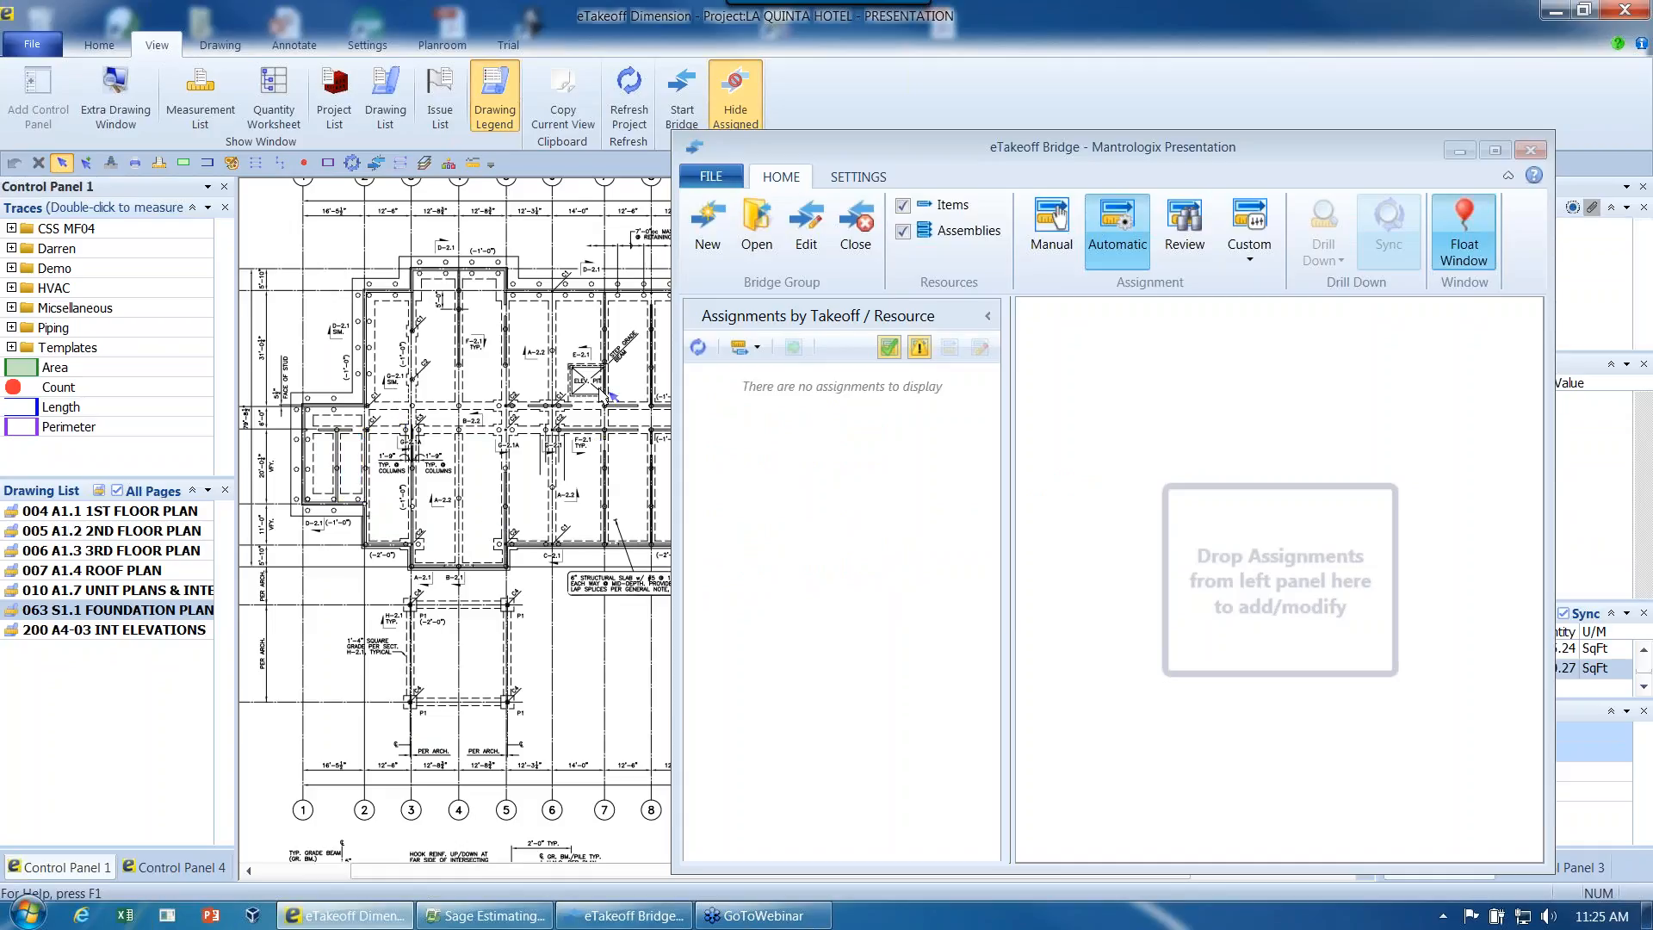
pyautogui.click(1187, 243)
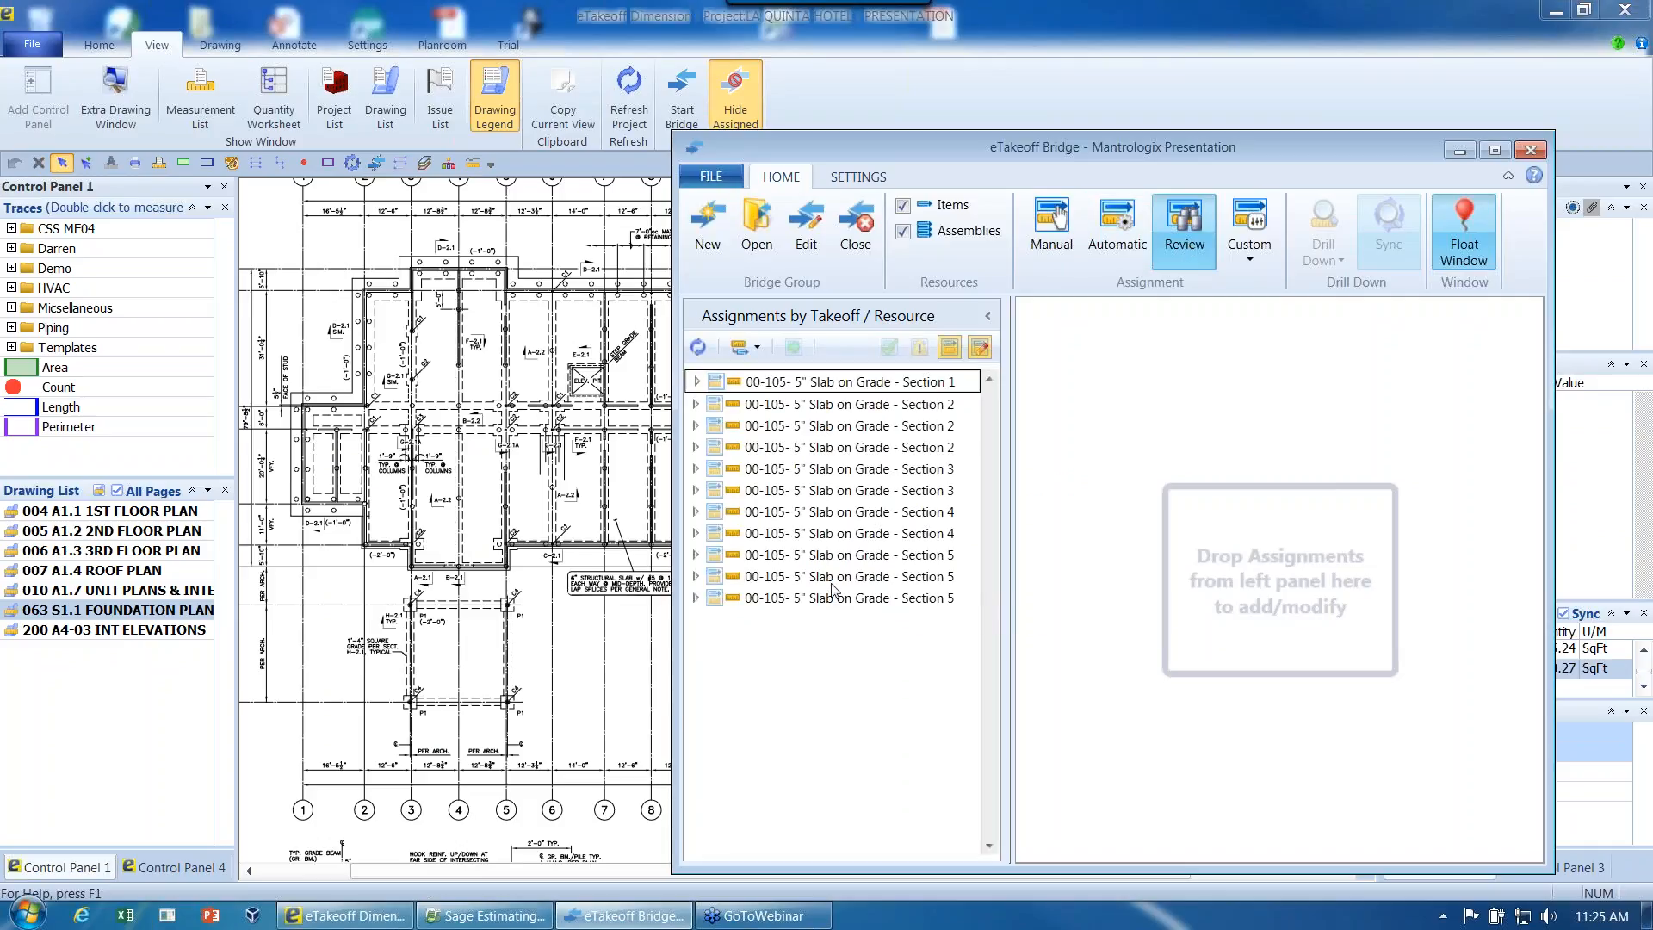
# - Show the assigned measurements on the plan again, then close the bridge group and minimize eTakeoff Bridge
pyautogui.click(737, 101)
pyautogui.click(857, 228)
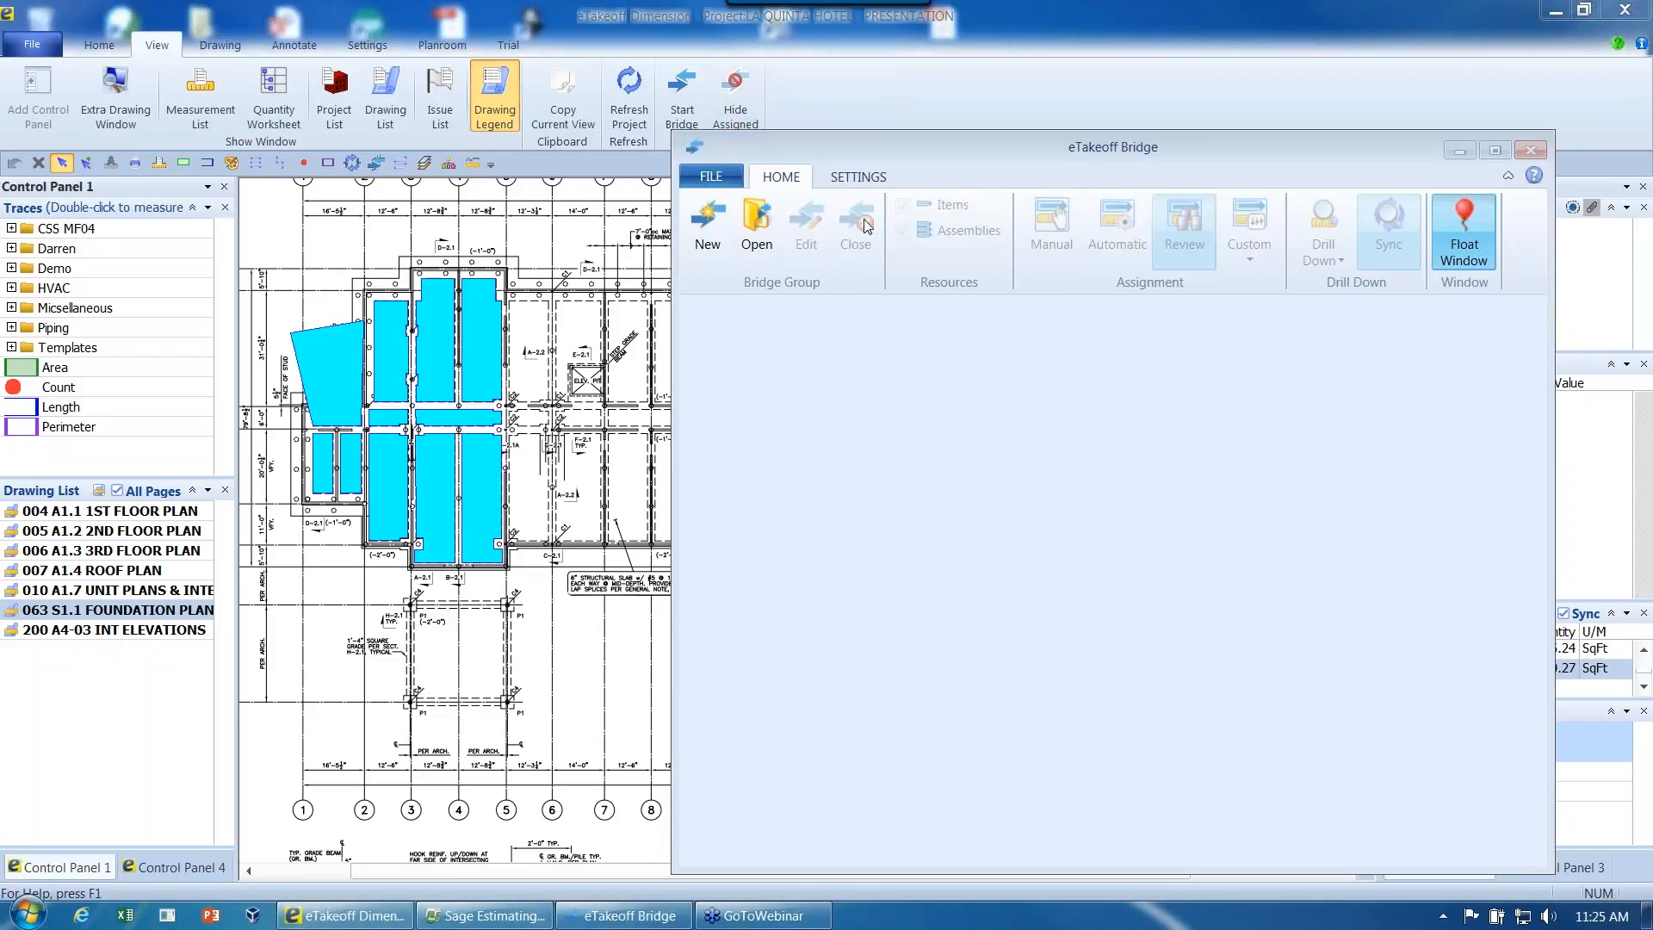
pyautogui.click(1456, 155)
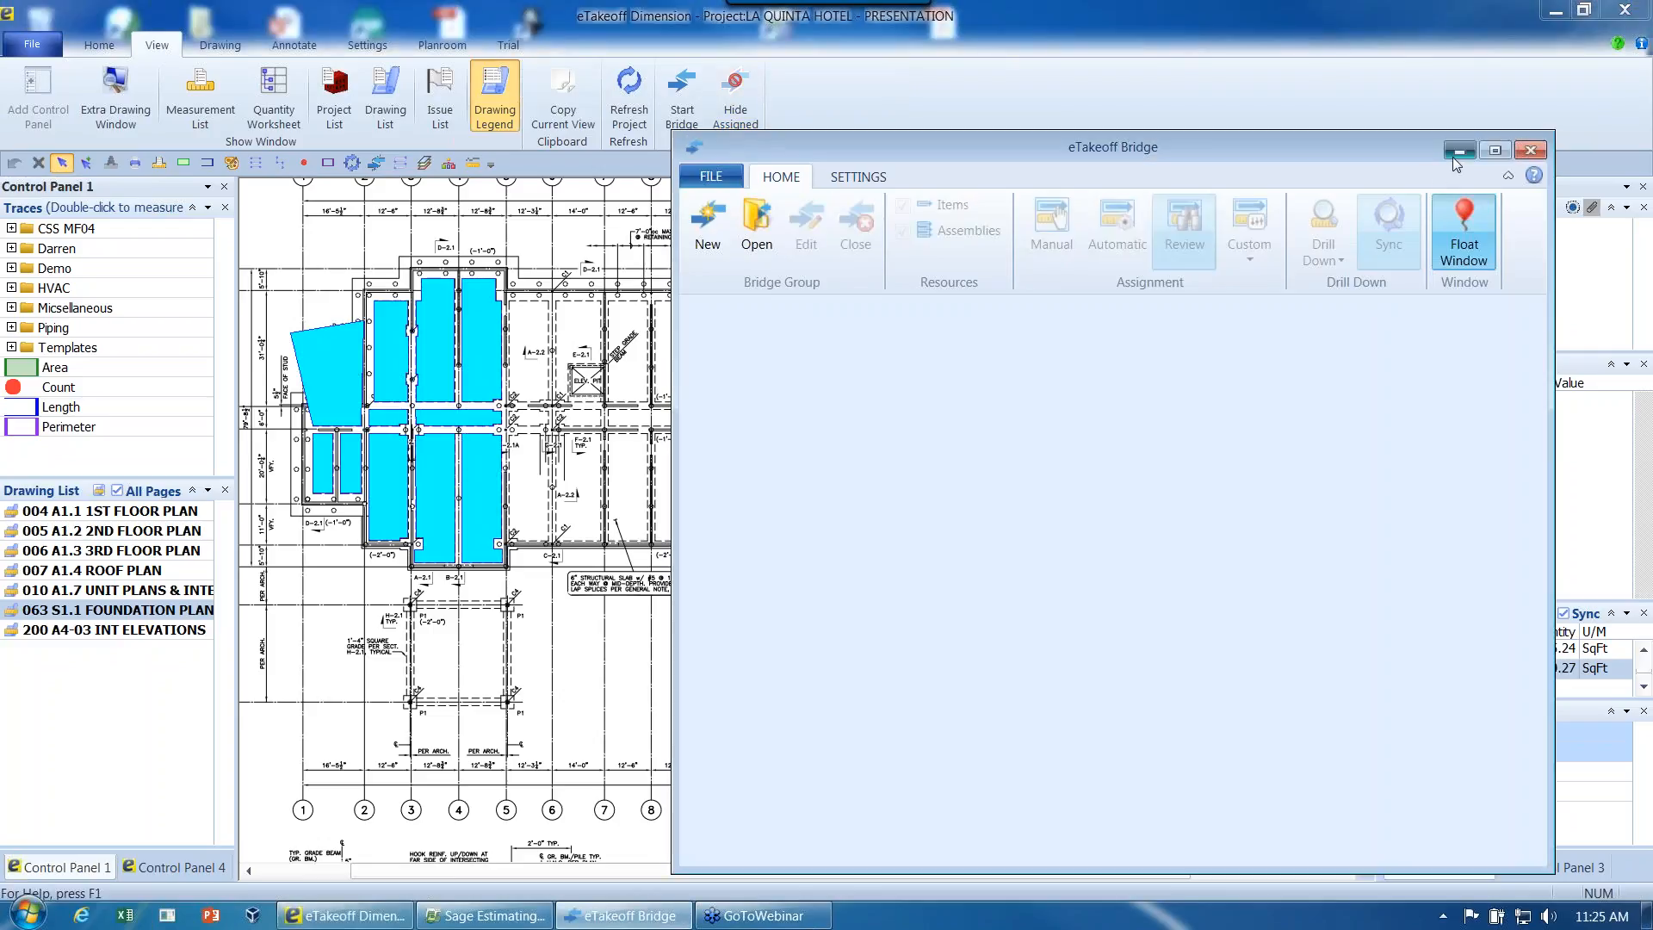
# - Switch to Sage Estimating, open the Mantrologix Webinar estimate and combine its matching items
pyautogui.click(485, 915)
pyautogui.click(69, 77)
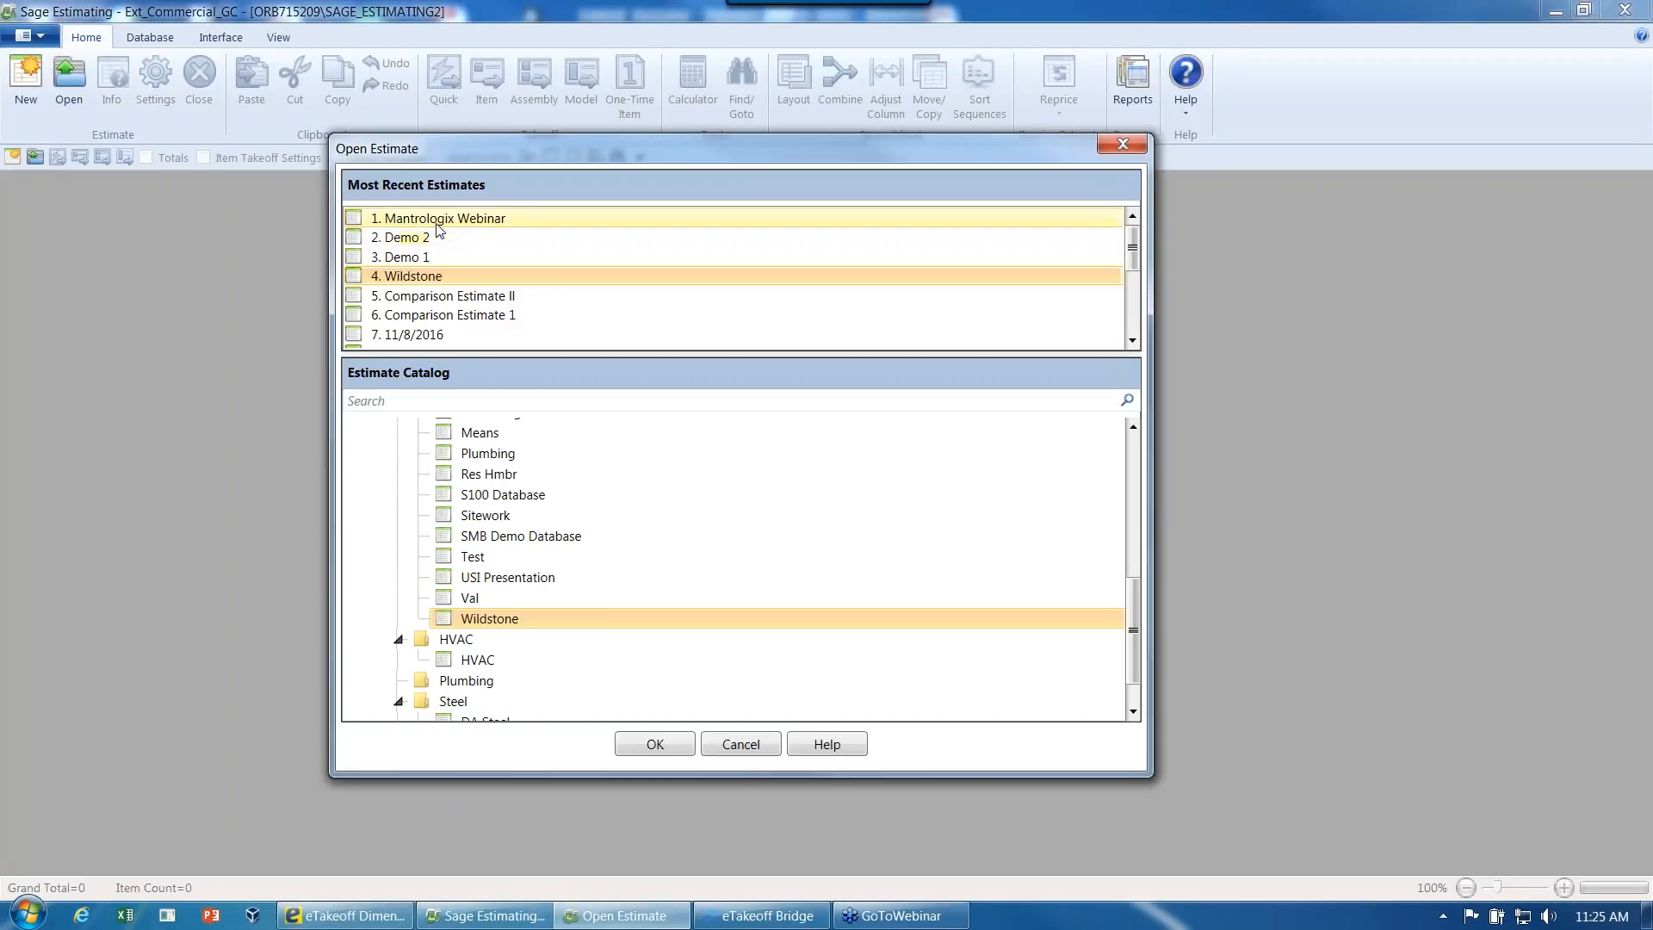
pyautogui.doubleClick(417, 273)
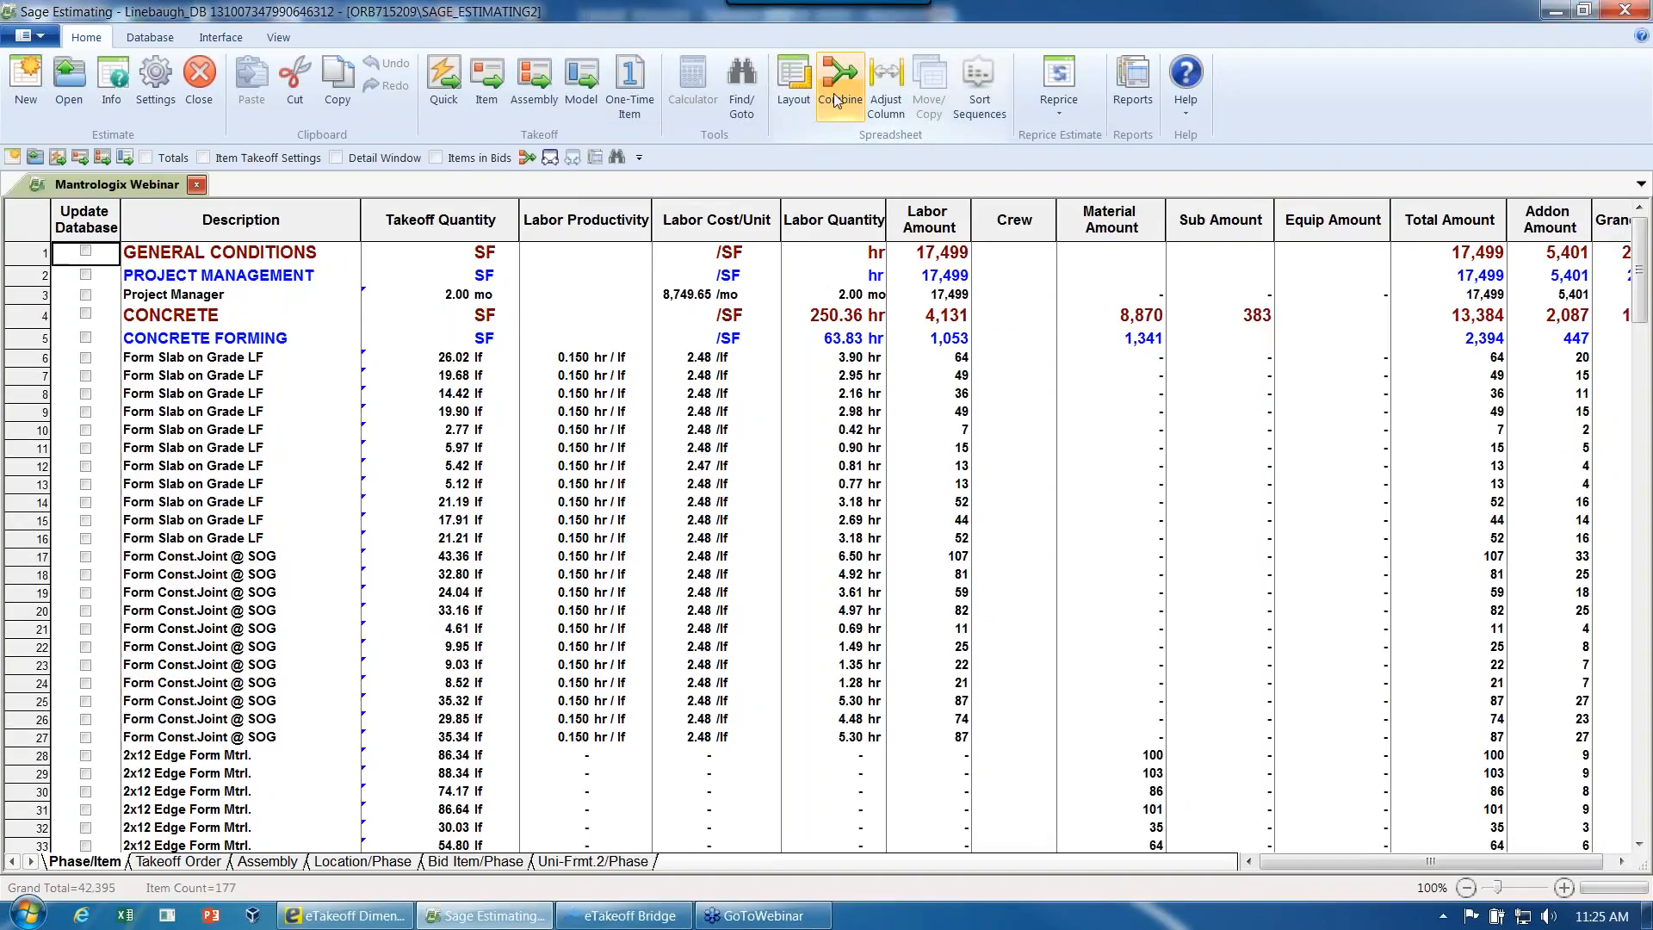
pyautogui.click(839, 81)
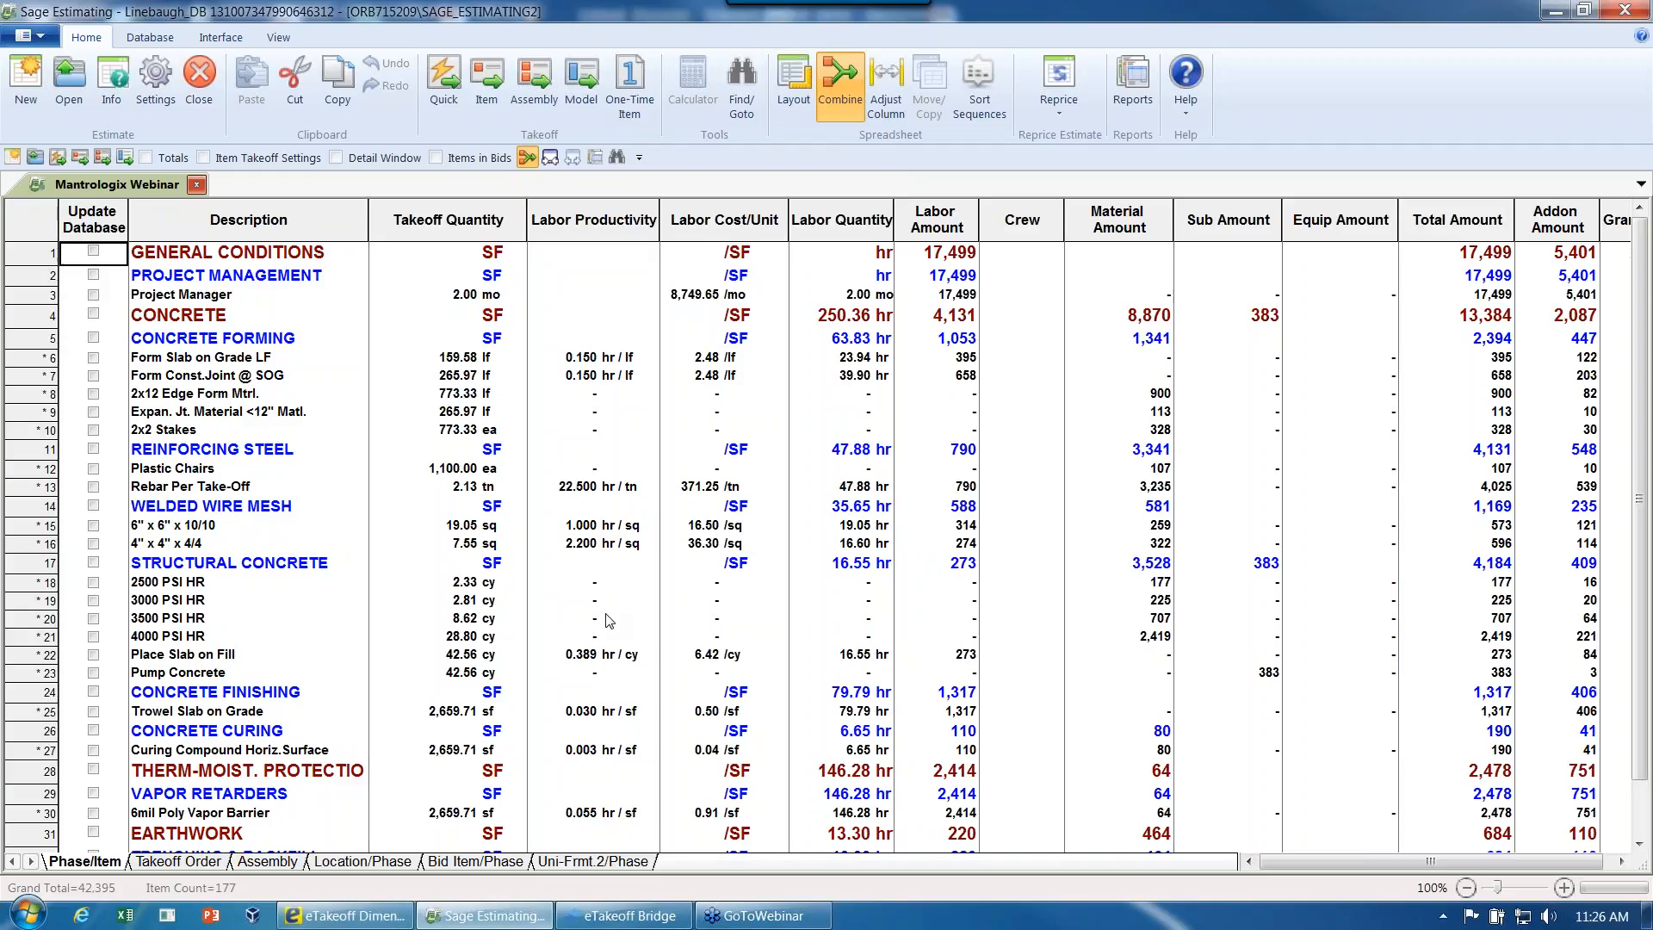
# - Show the estimate by assembly, collapsed to the assembly level with only the "Changed during demo" assembly's items expanded
pyautogui.click(274, 862)
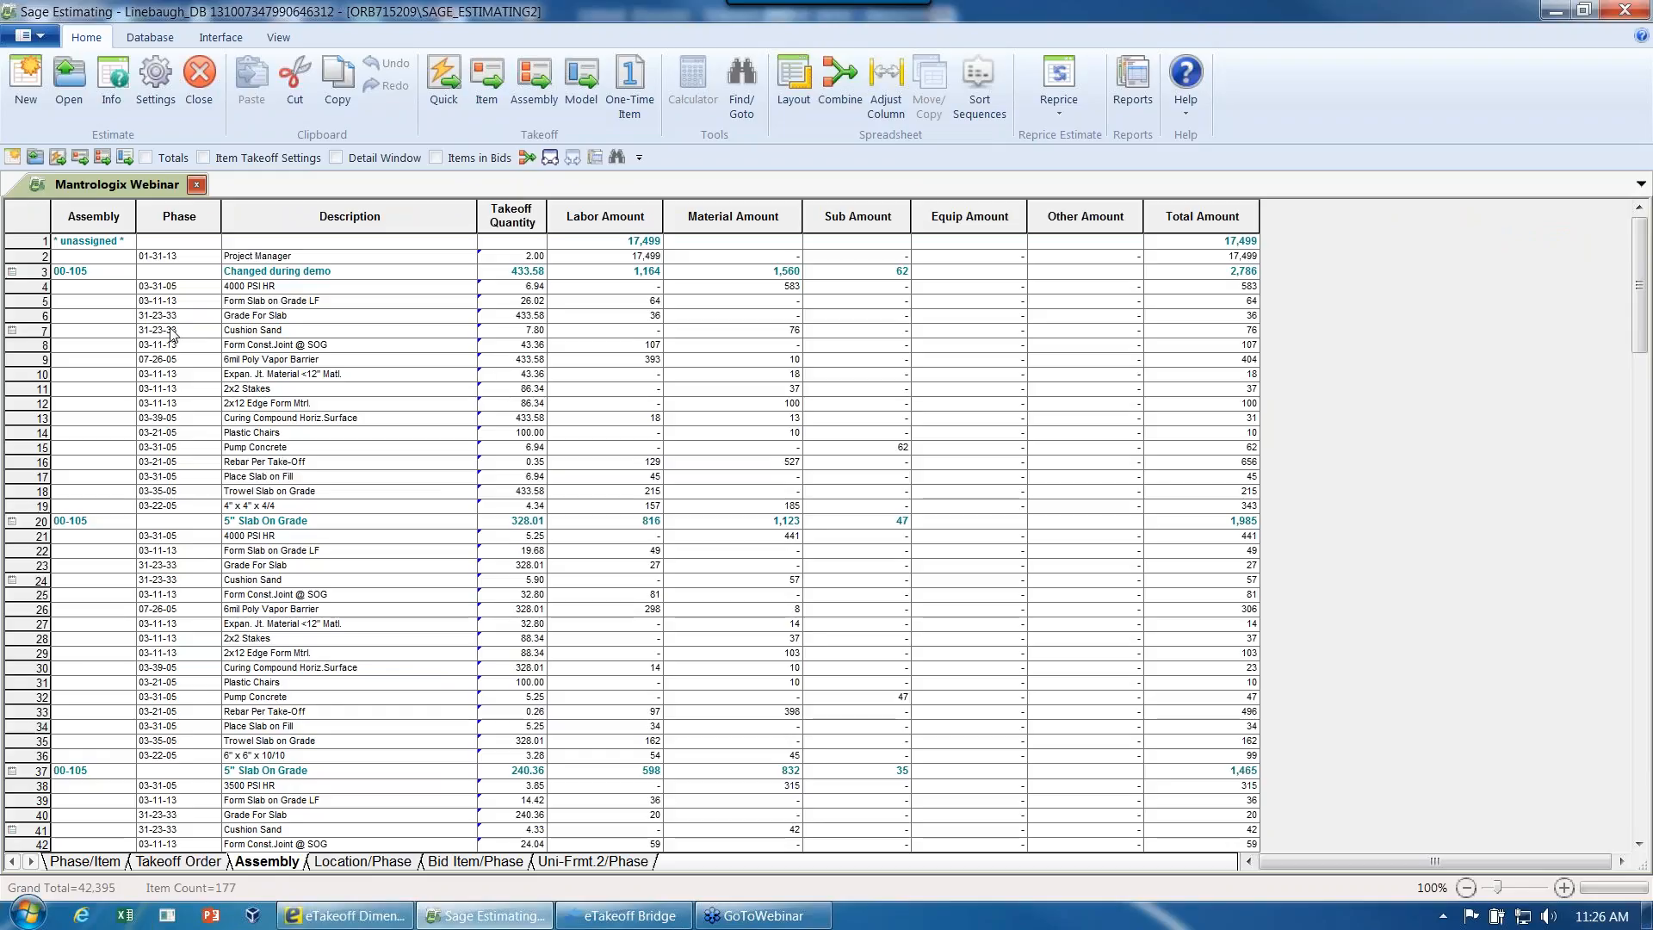
pyautogui.click(39, 258)
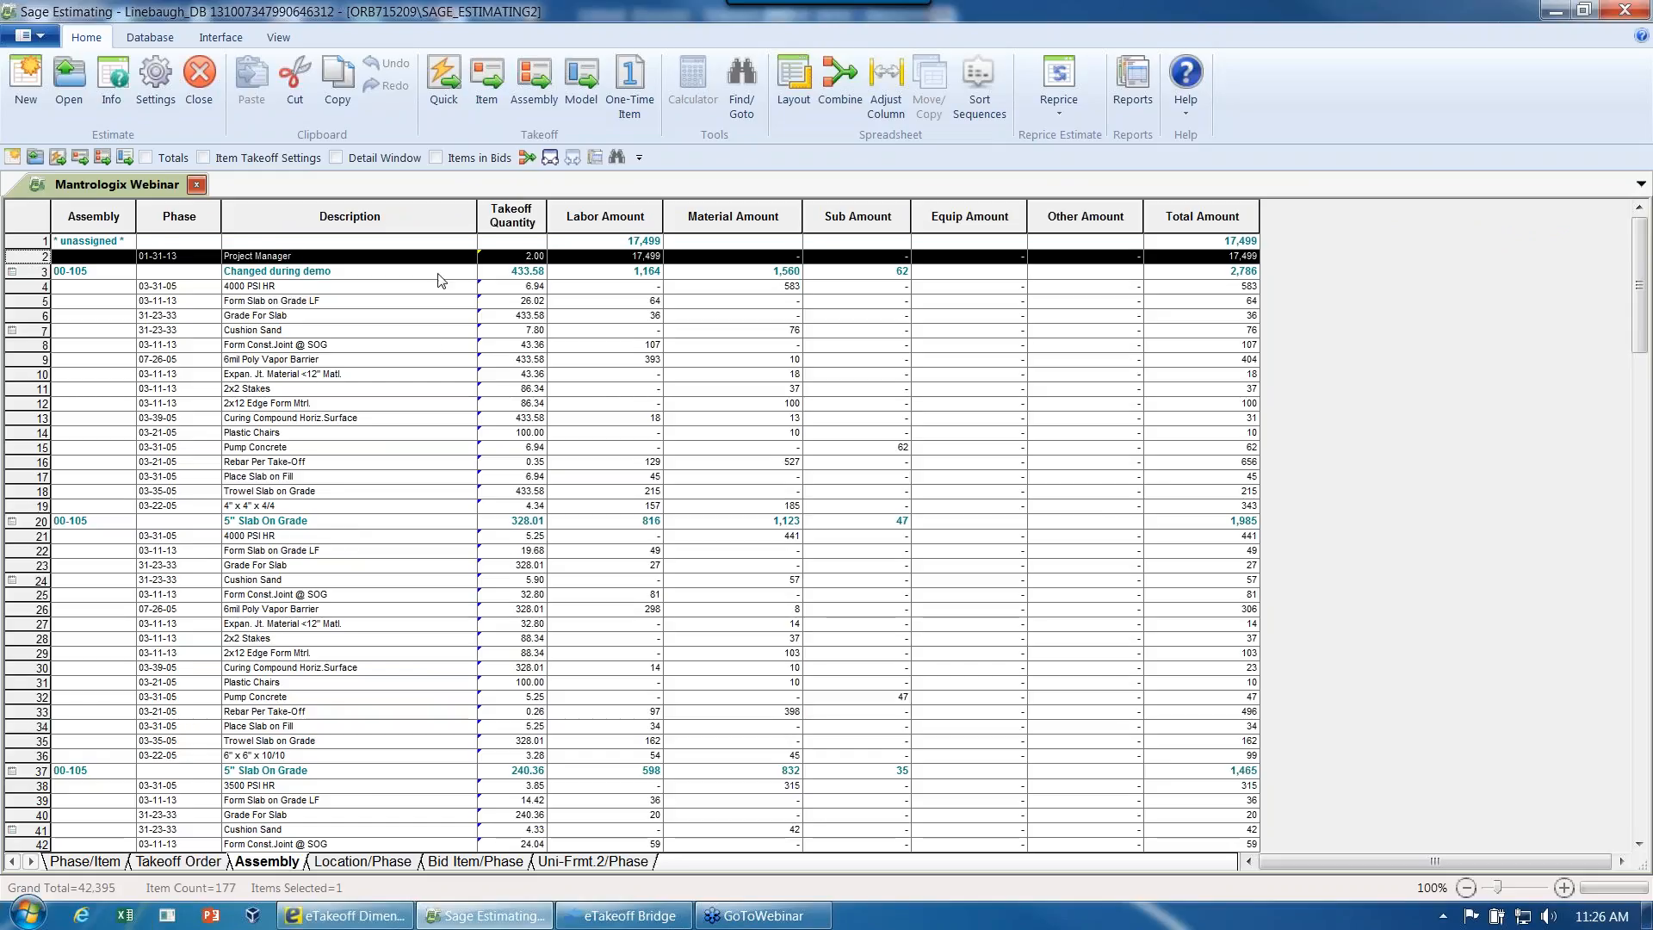
pyautogui.click(544, 162)
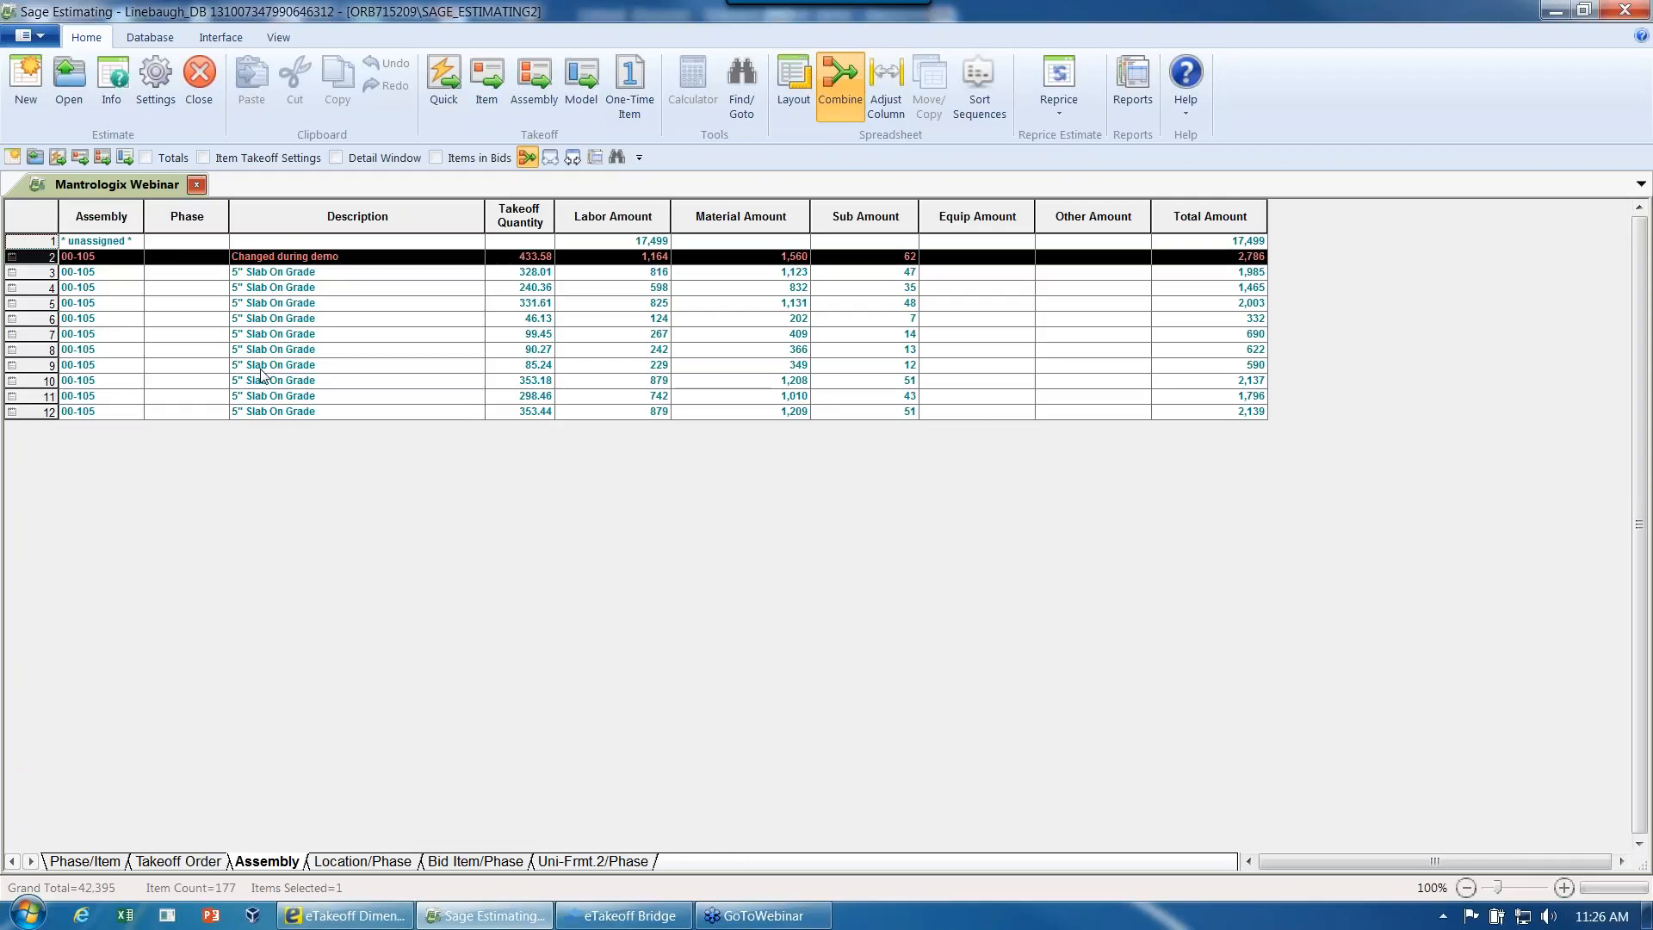
pyautogui.doubleClick(293, 258)
# - Review the "Changed during demo" assembly and view its pass audit in full
pyautogui.rightClick(292, 257)
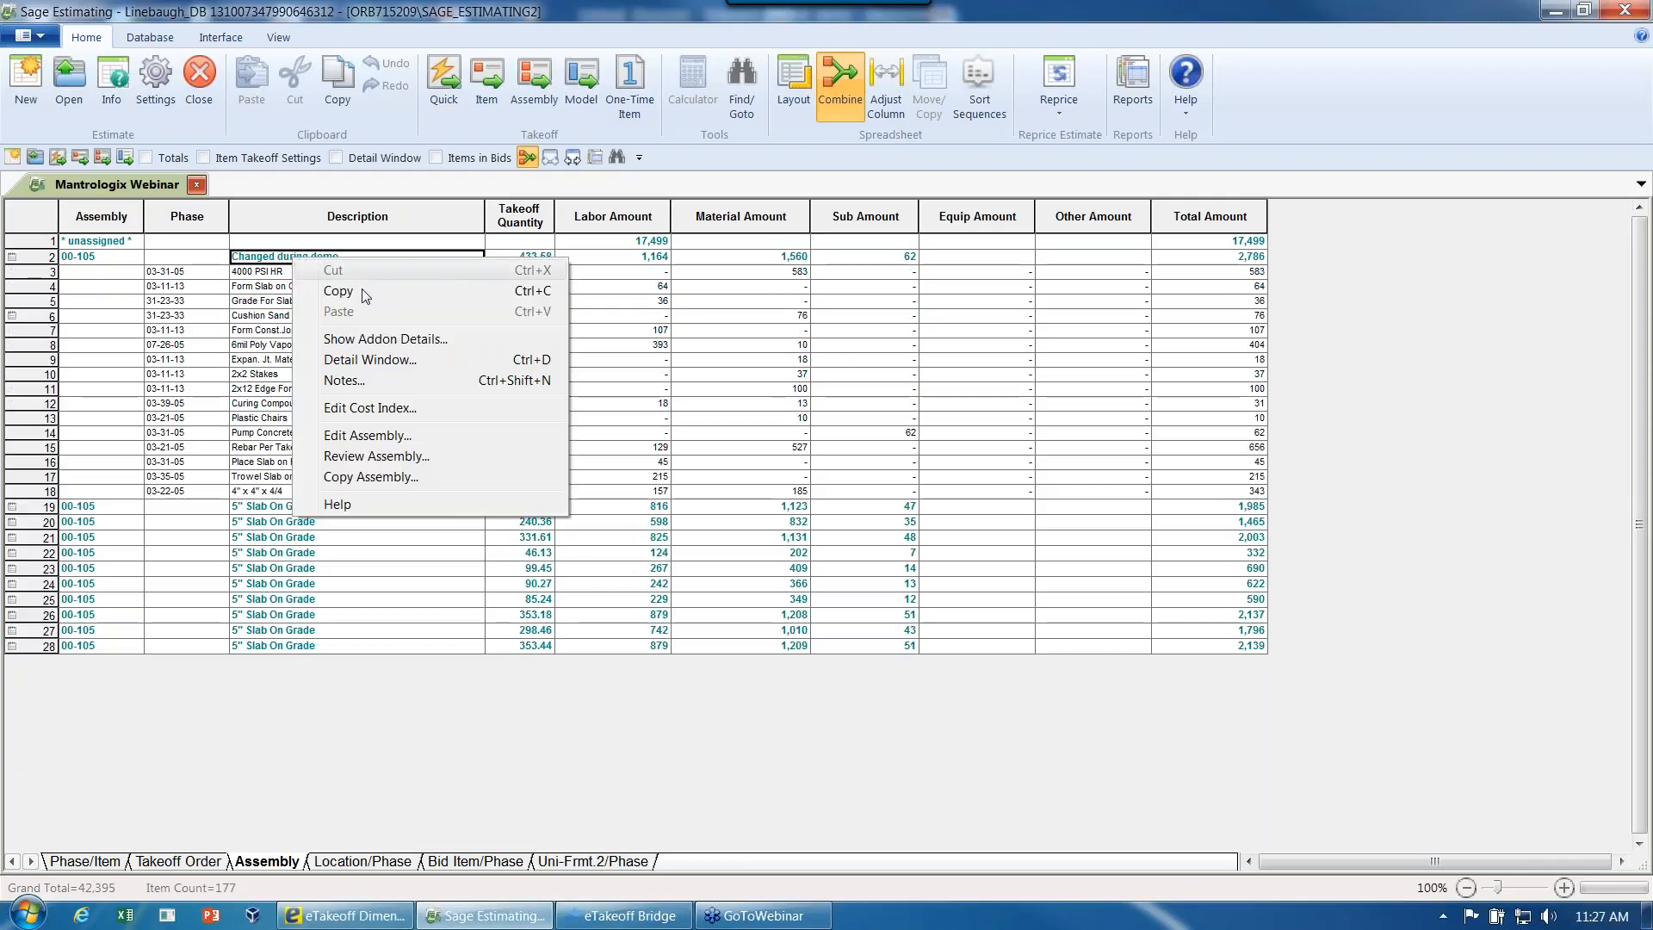
pyautogui.click(365, 457)
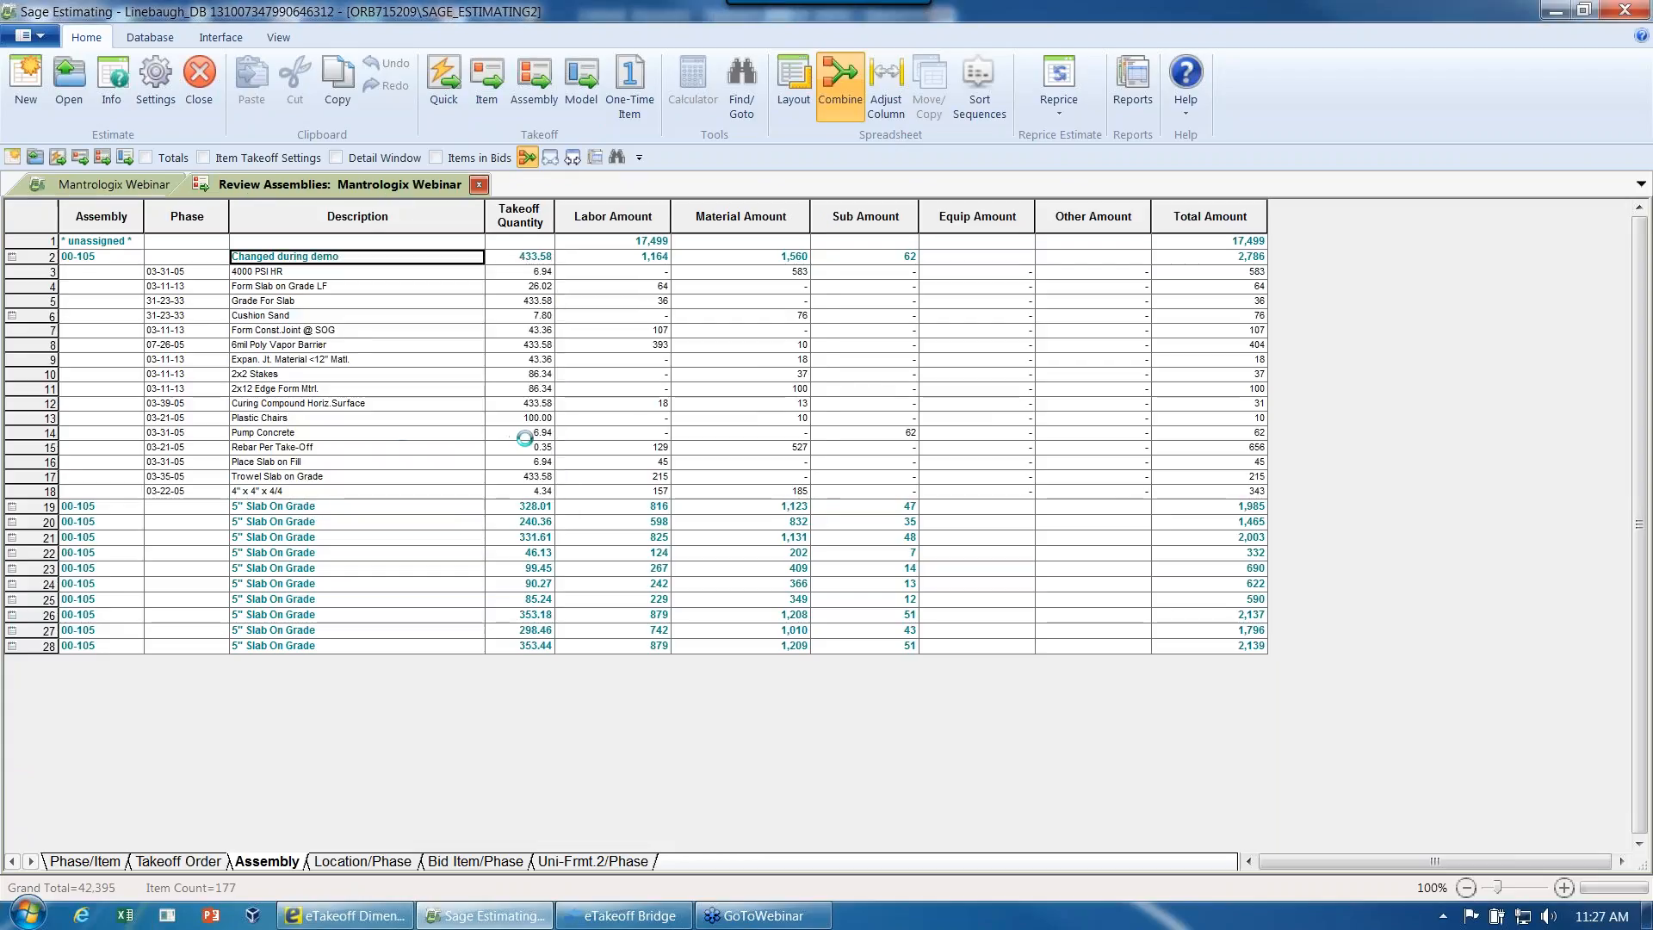
pyautogui.rightClick(205, 322)
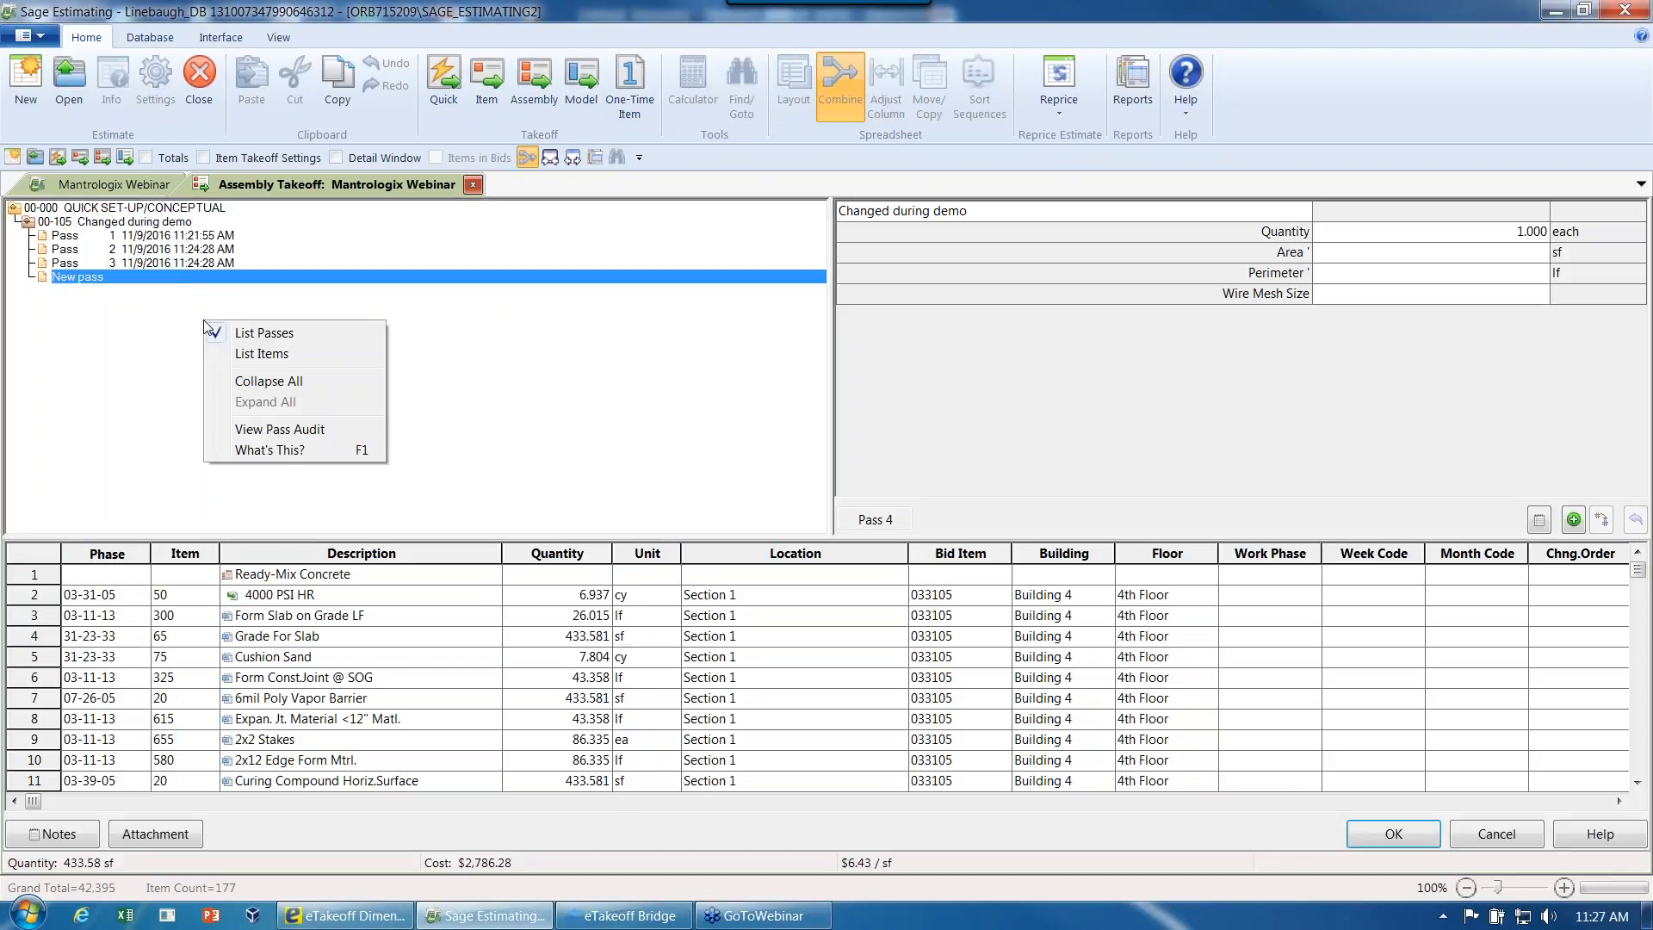
pyautogui.click(278, 434)
pyautogui.moveTo(489, 184); pyautogui.dragTo(600, 174)
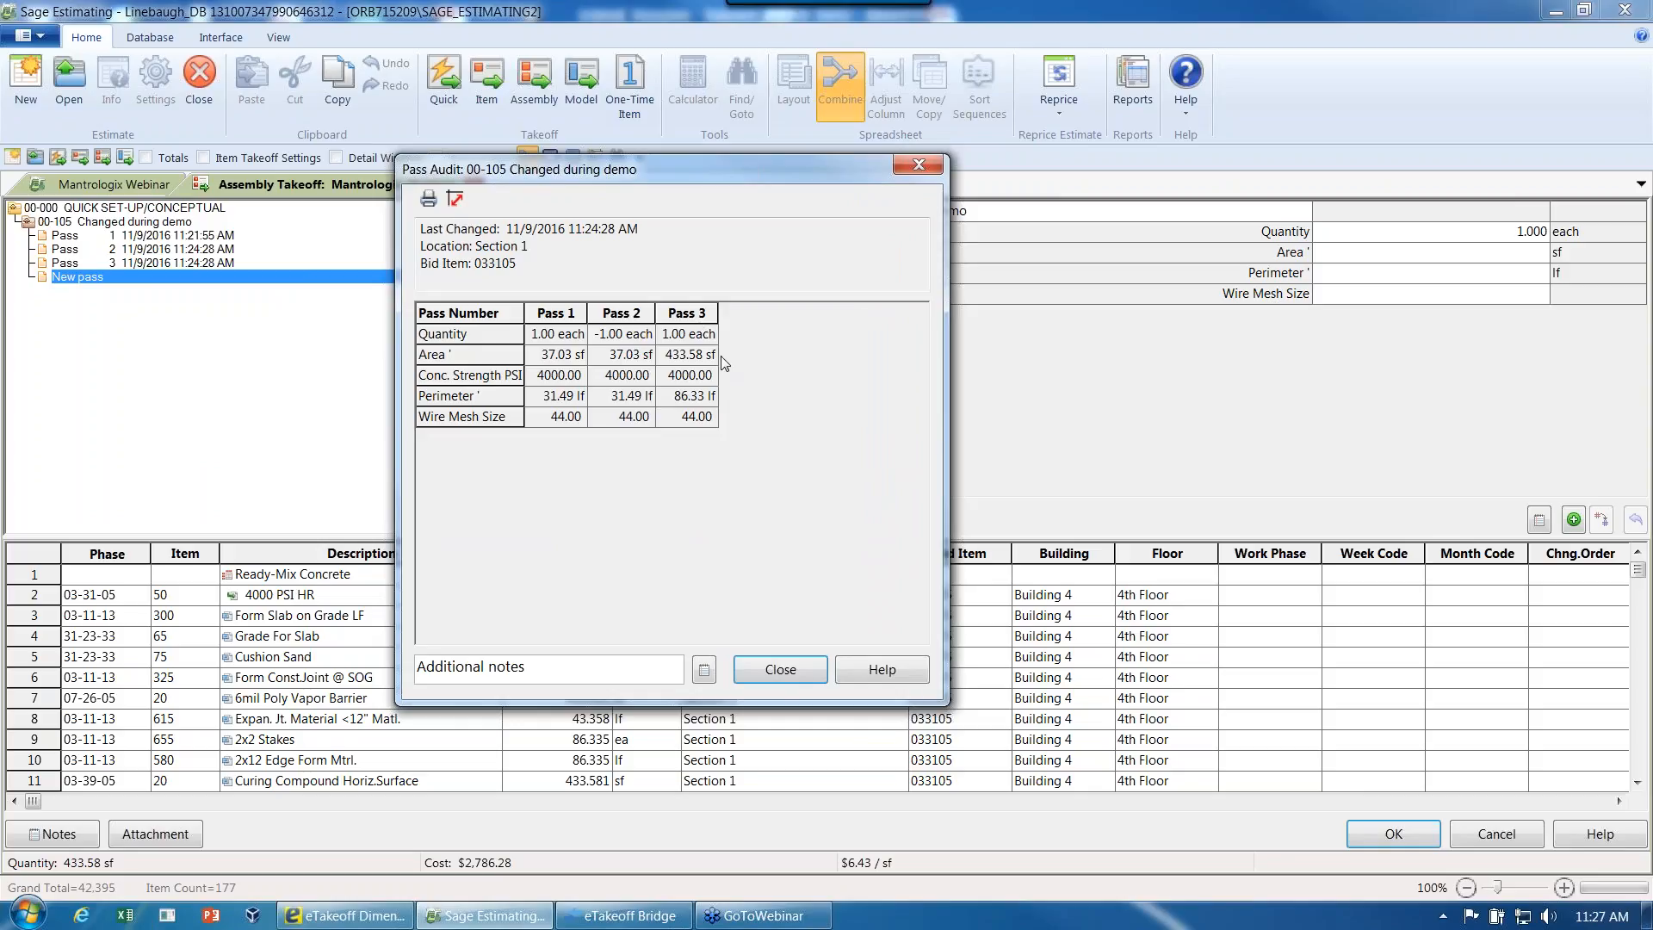
# - Read the assembly notes attached to the pass audit, then close the audit and cancel the assembly review
pyautogui.click(704, 670)
pyautogui.moveTo(606, 371); pyautogui.dragTo(514, 372)
pyautogui.click(522, 415)
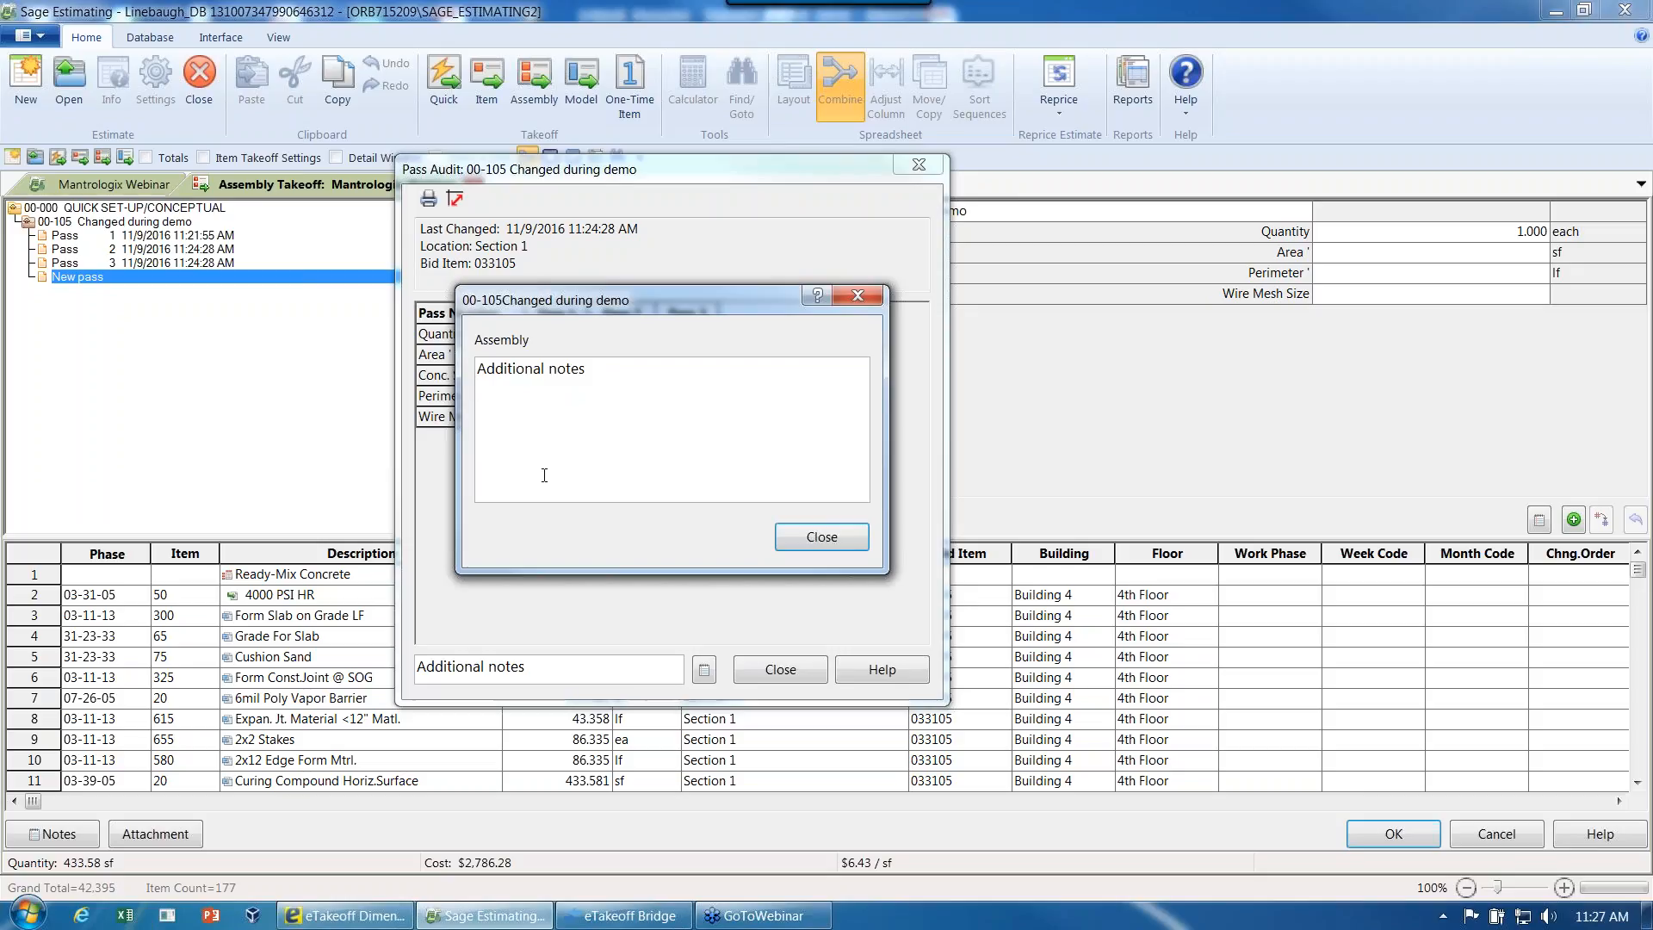
pyautogui.click(820, 537)
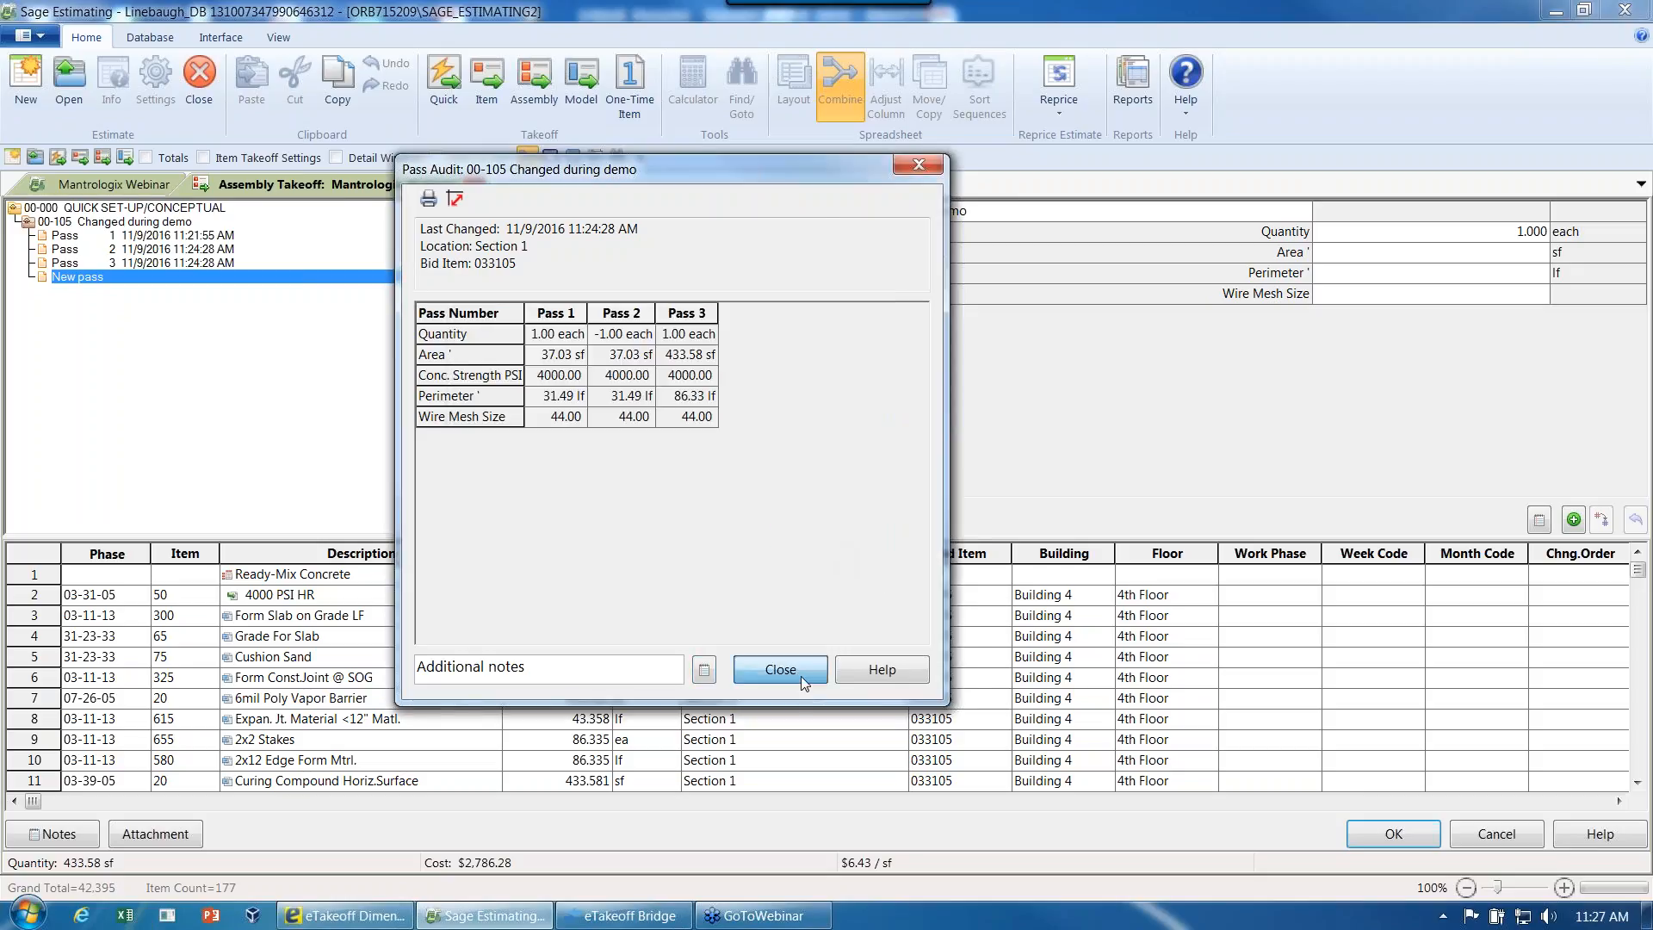
pyautogui.click(801, 672)
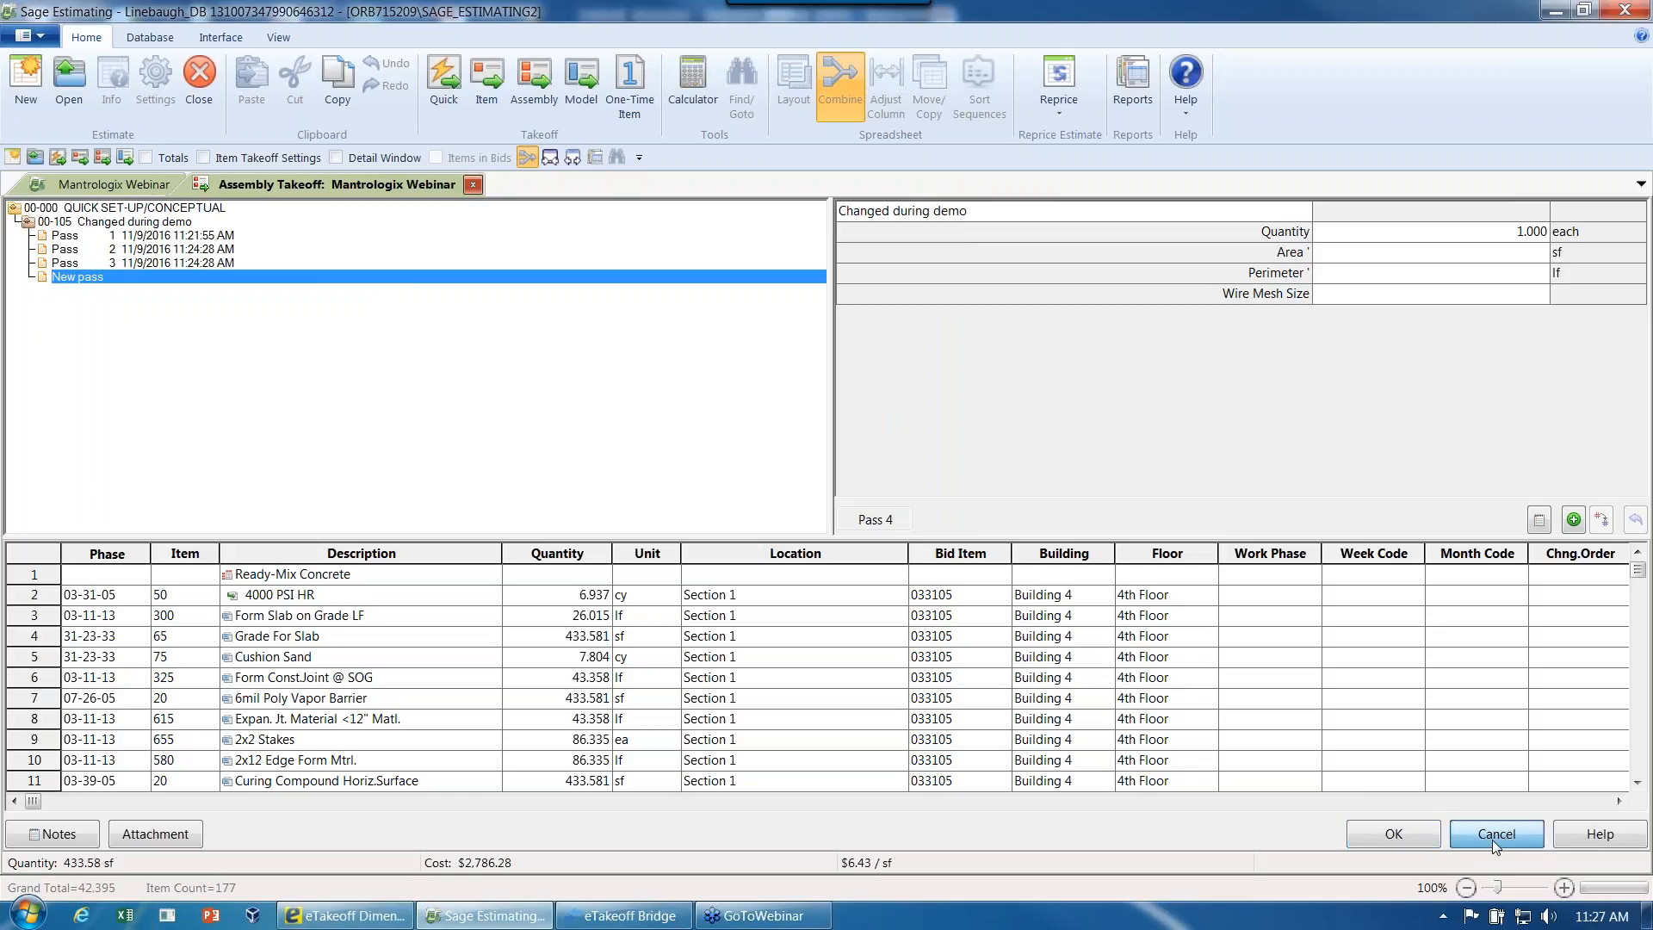
pyautogui.click(1494, 835)
pyautogui.click(1494, 833)
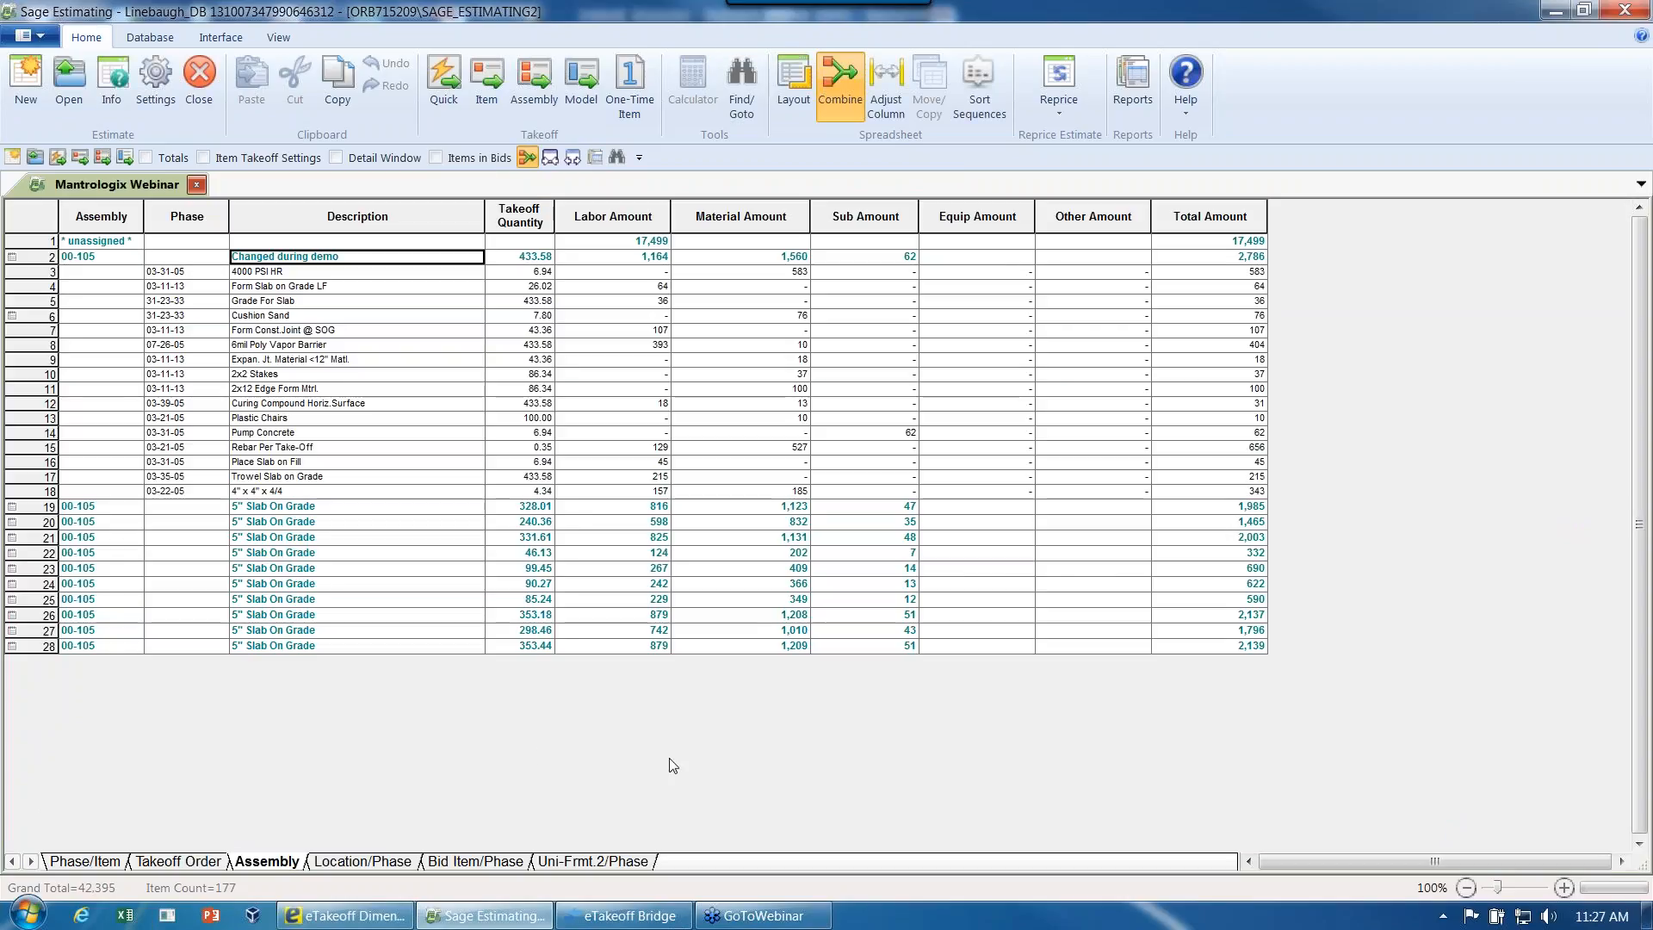
# - Show the estimate by location and phase, collapsed to the location totals
pyautogui.click(401, 857)
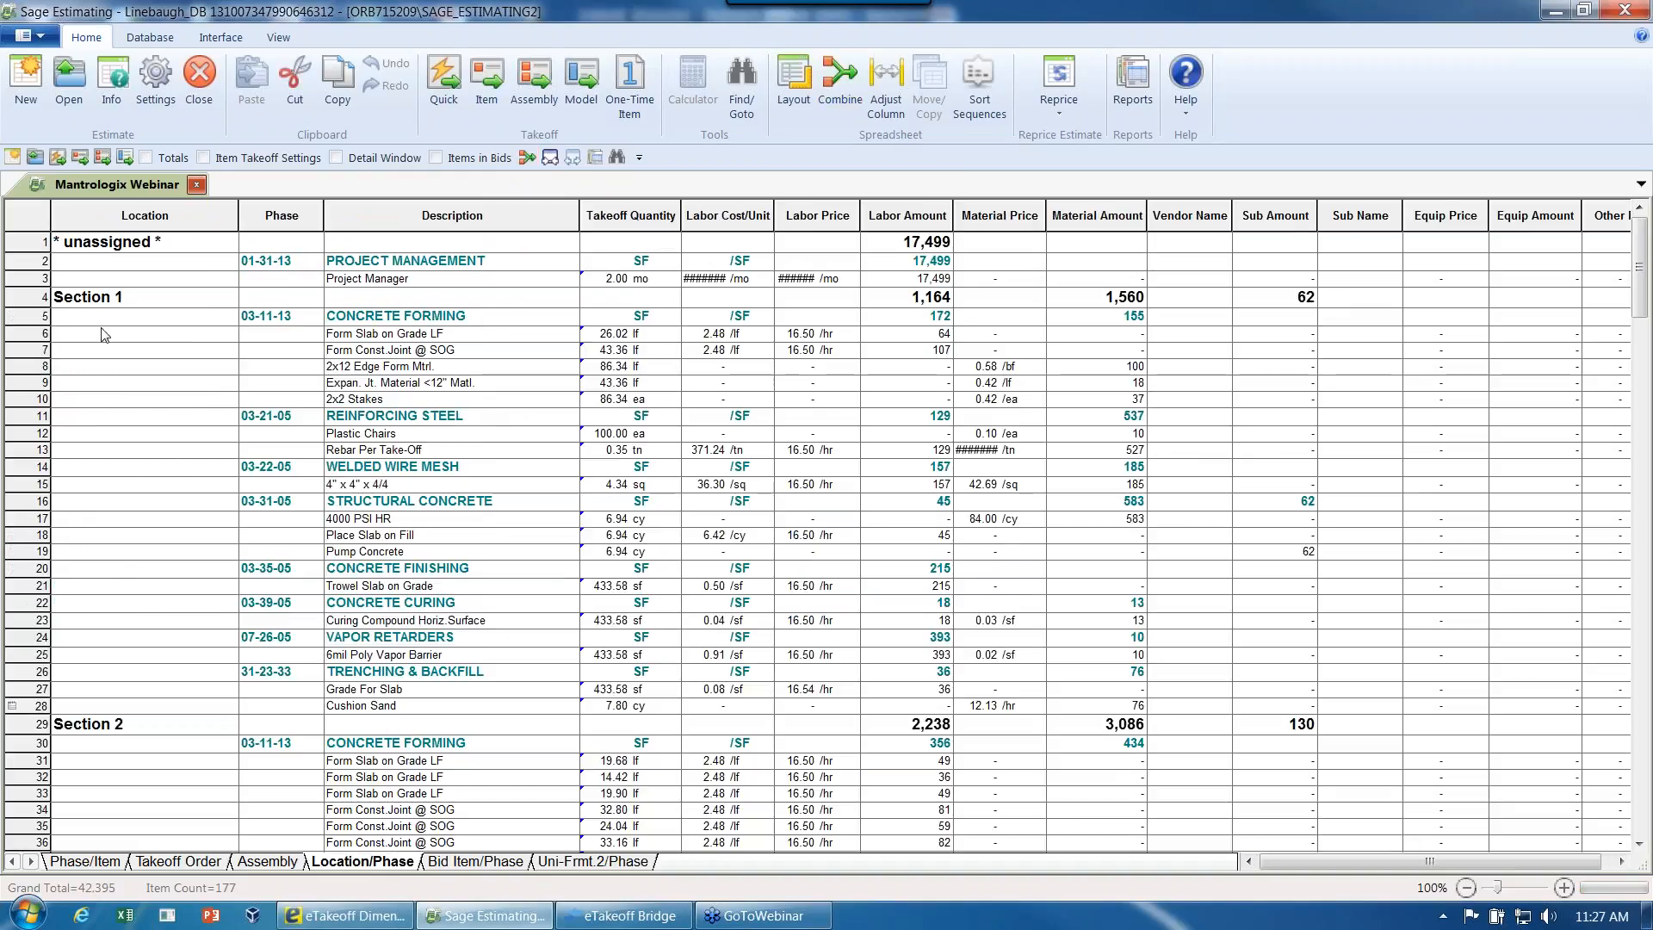
pyautogui.click(549, 157)
pyautogui.click(550, 157)
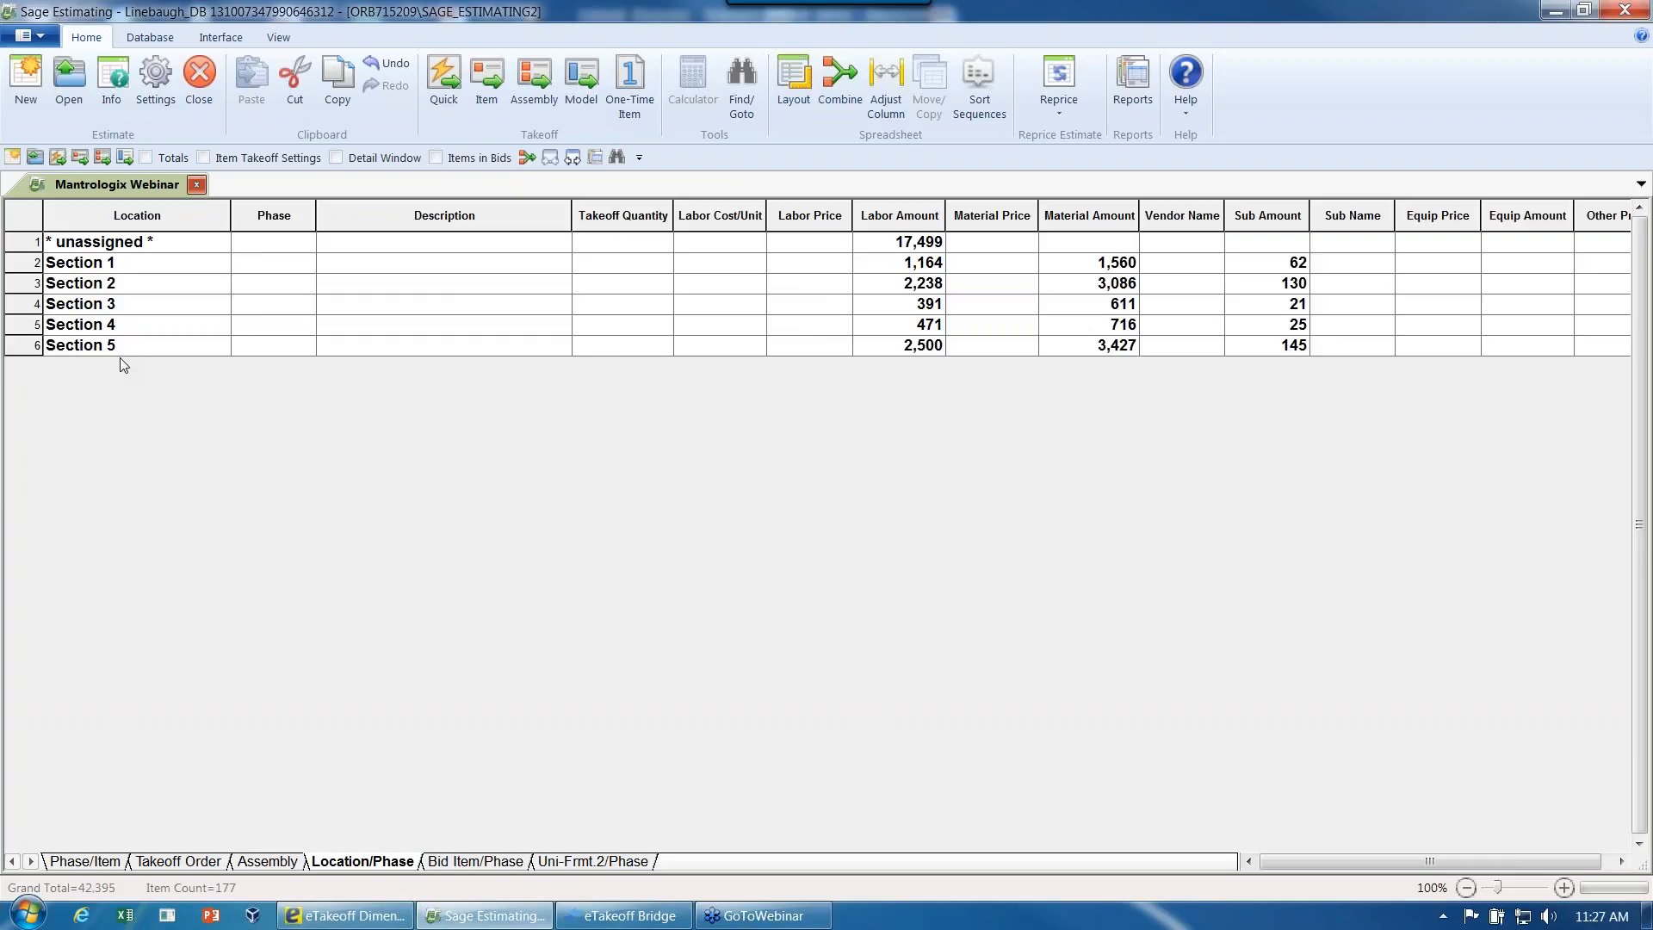
# - Redefine the Bid Item/Phase spreadsheet sequence as Building/Floor by replacing its elements with Building and Floor
pyautogui.click(472, 861)
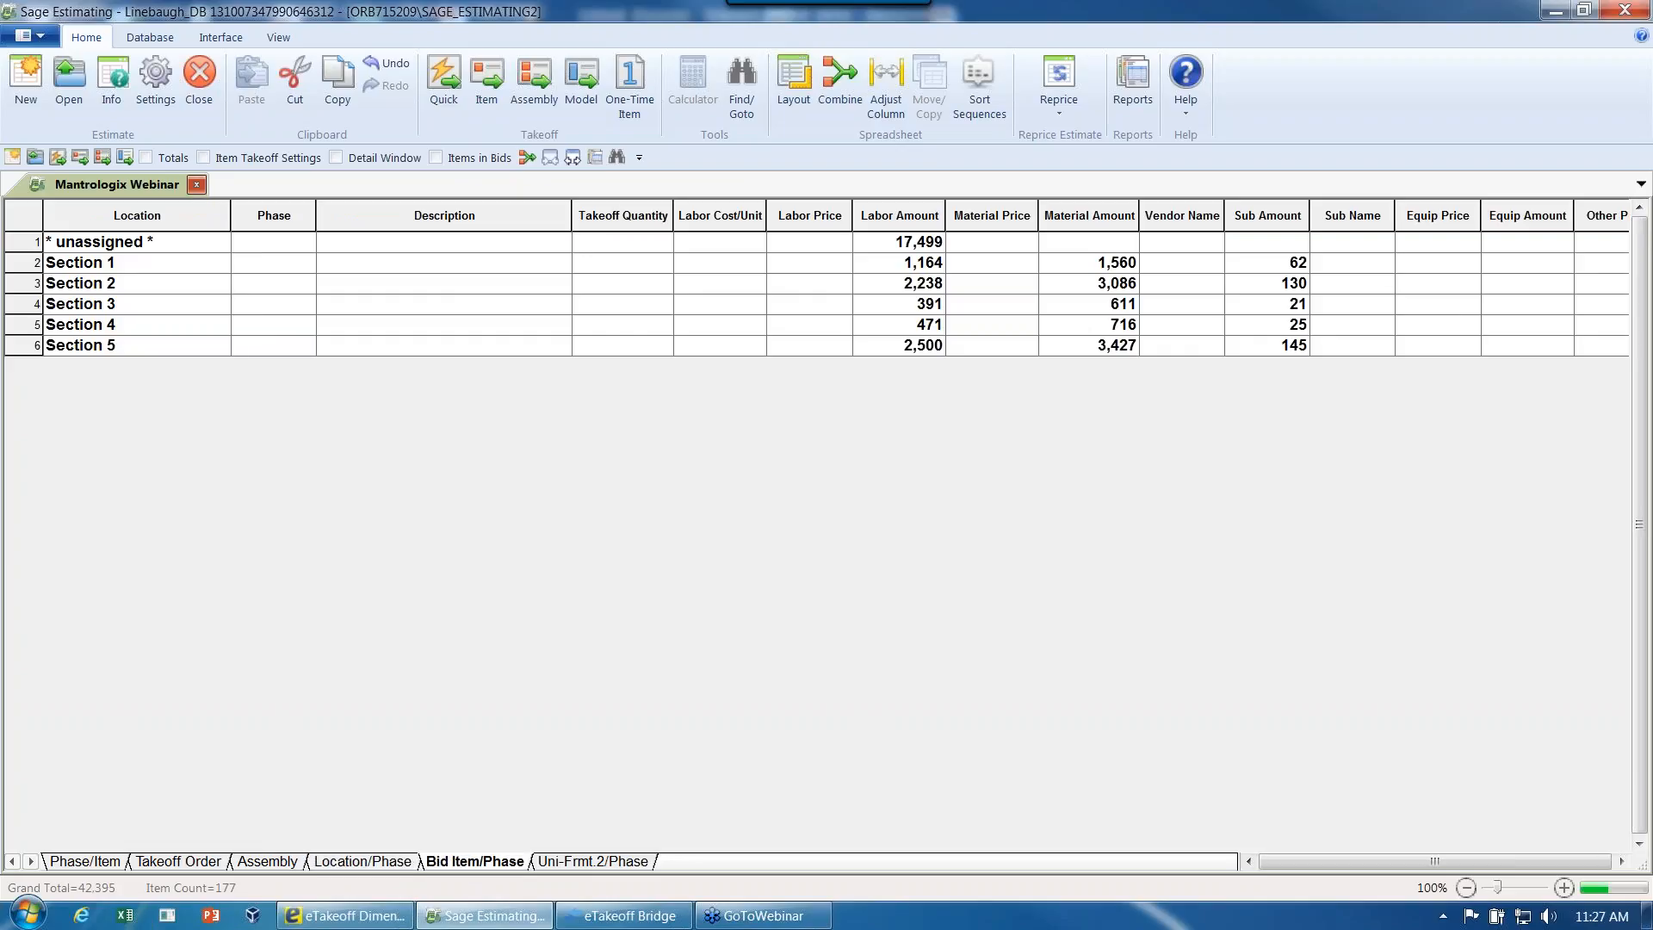
pyautogui.doubleClick(473, 861)
pyautogui.click(858, 434)
pyautogui.click(766, 453)
pyautogui.click(766, 453)
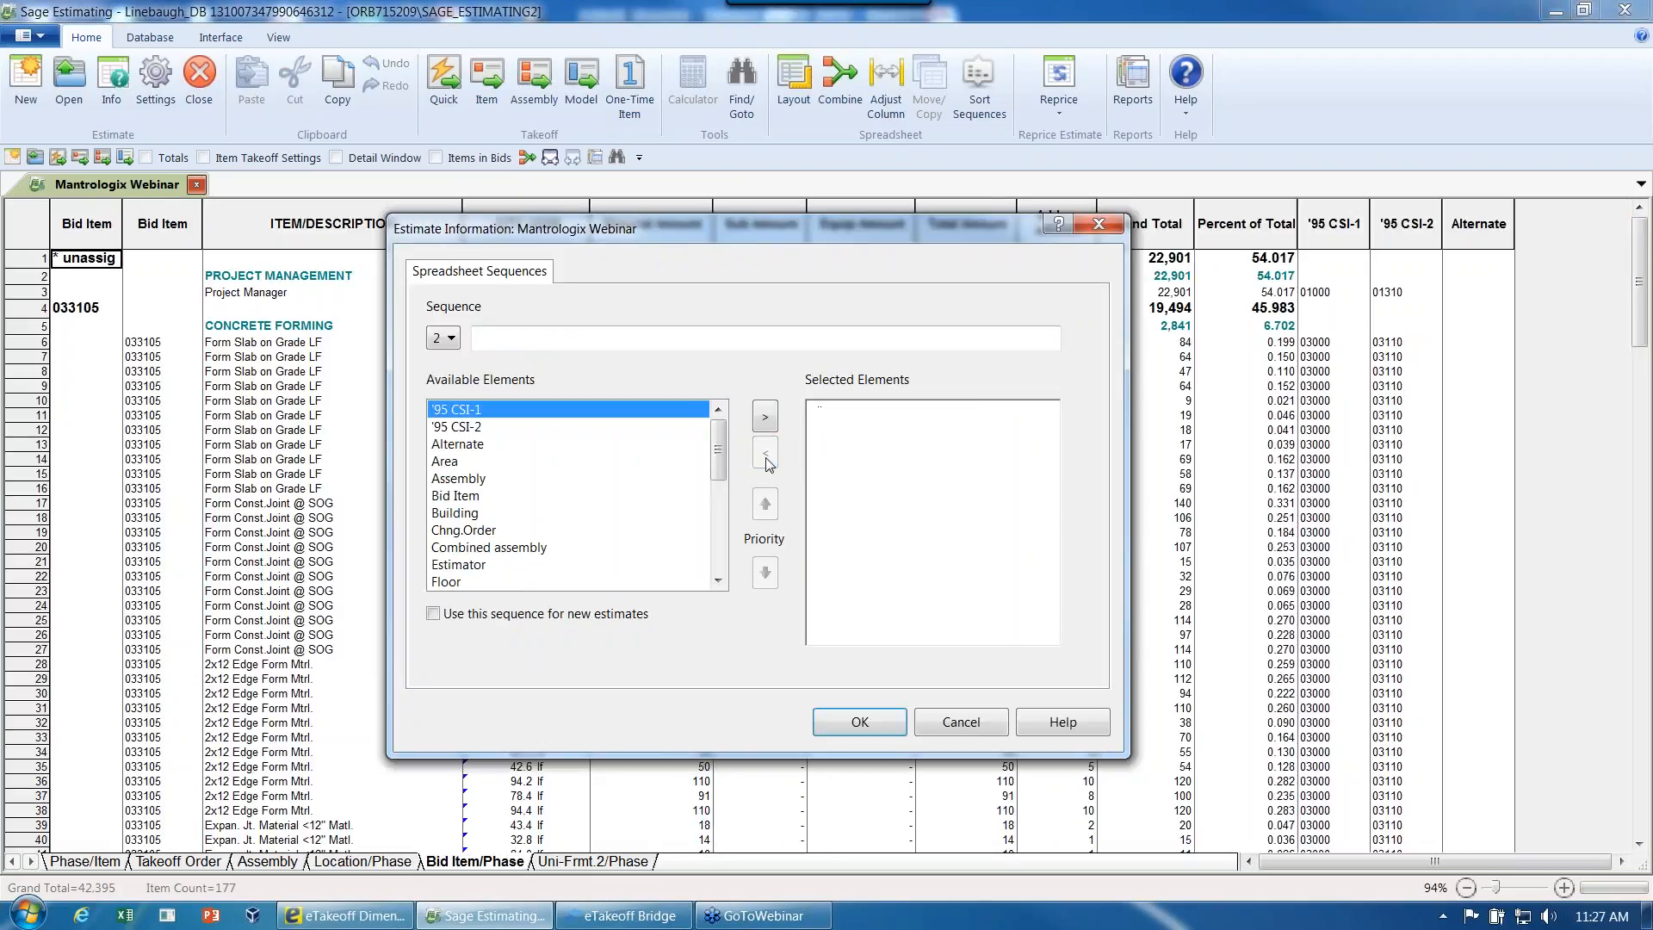
pyautogui.doubleClick(467, 515)
pyautogui.doubleClick(465, 565)
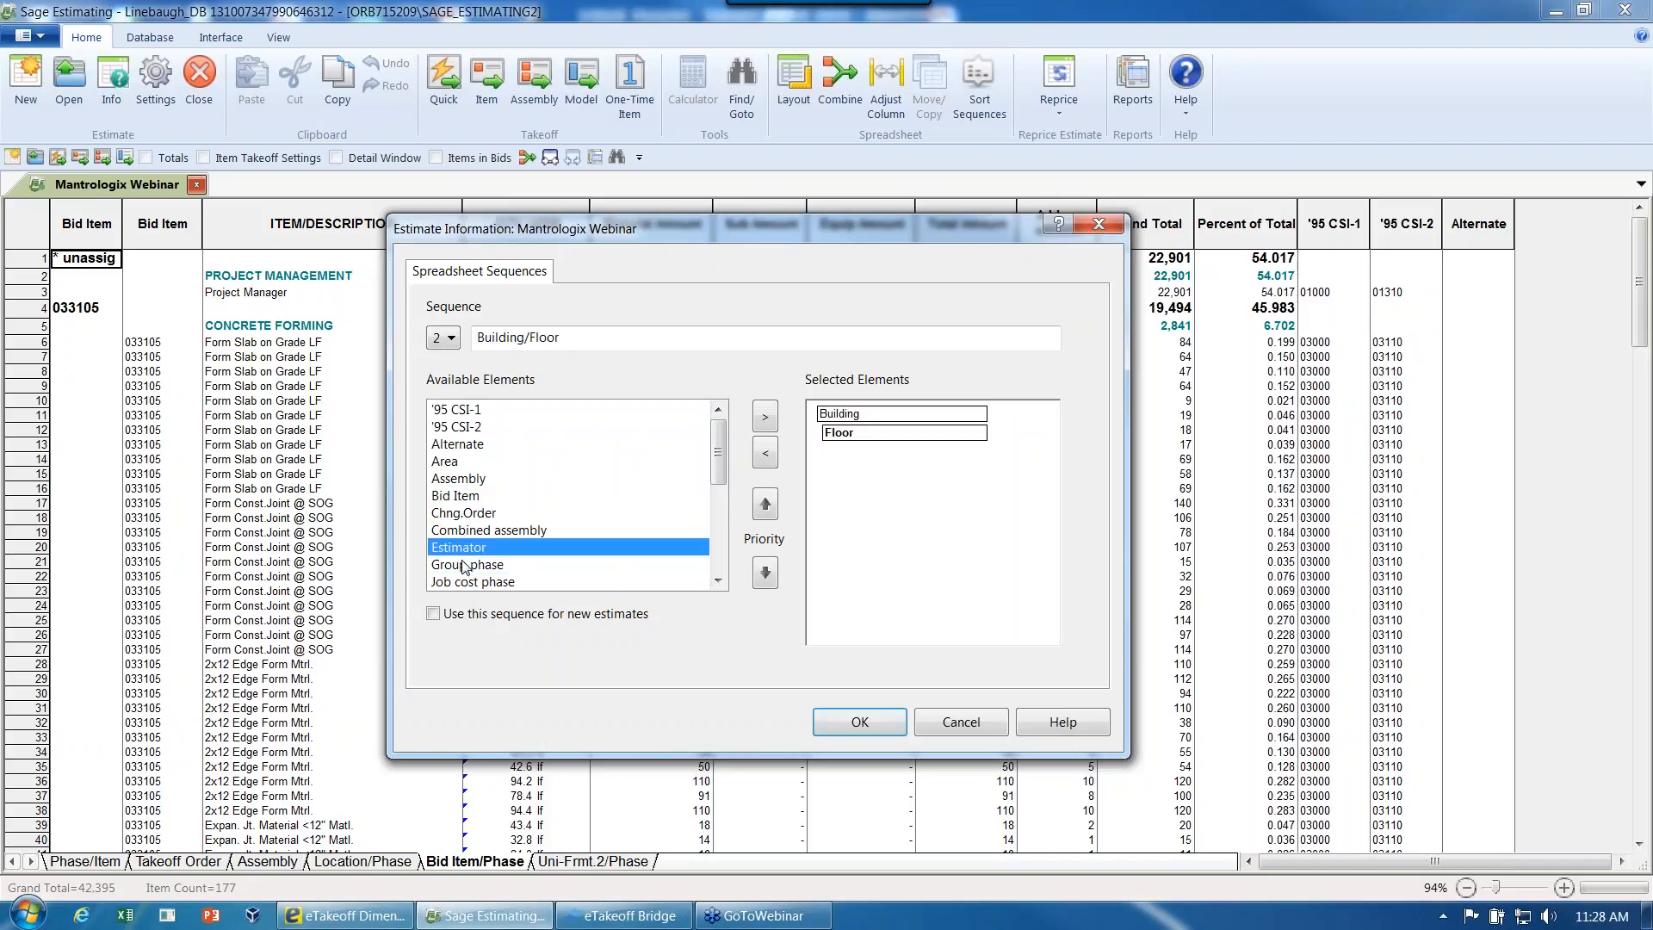
pyautogui.click(853, 724)
pyautogui.click(895, 525)
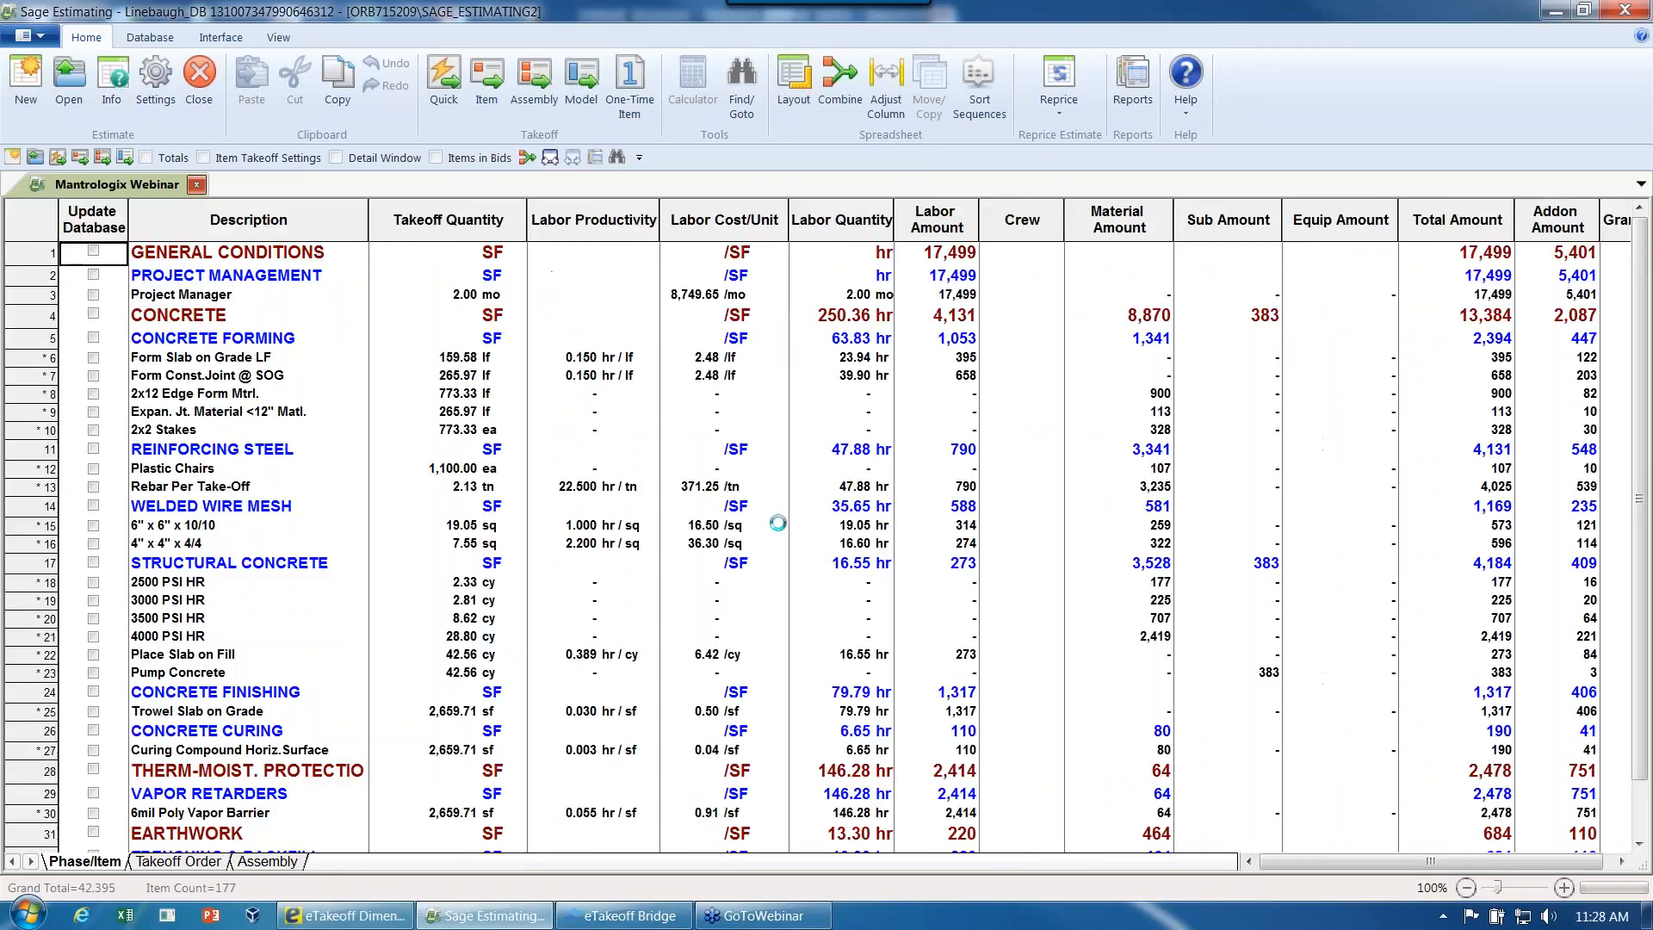
# - Collapse the Building/Floor spreadsheet to its totals and expand the 4th Floor items of Building 4
pyautogui.click(555, 161)
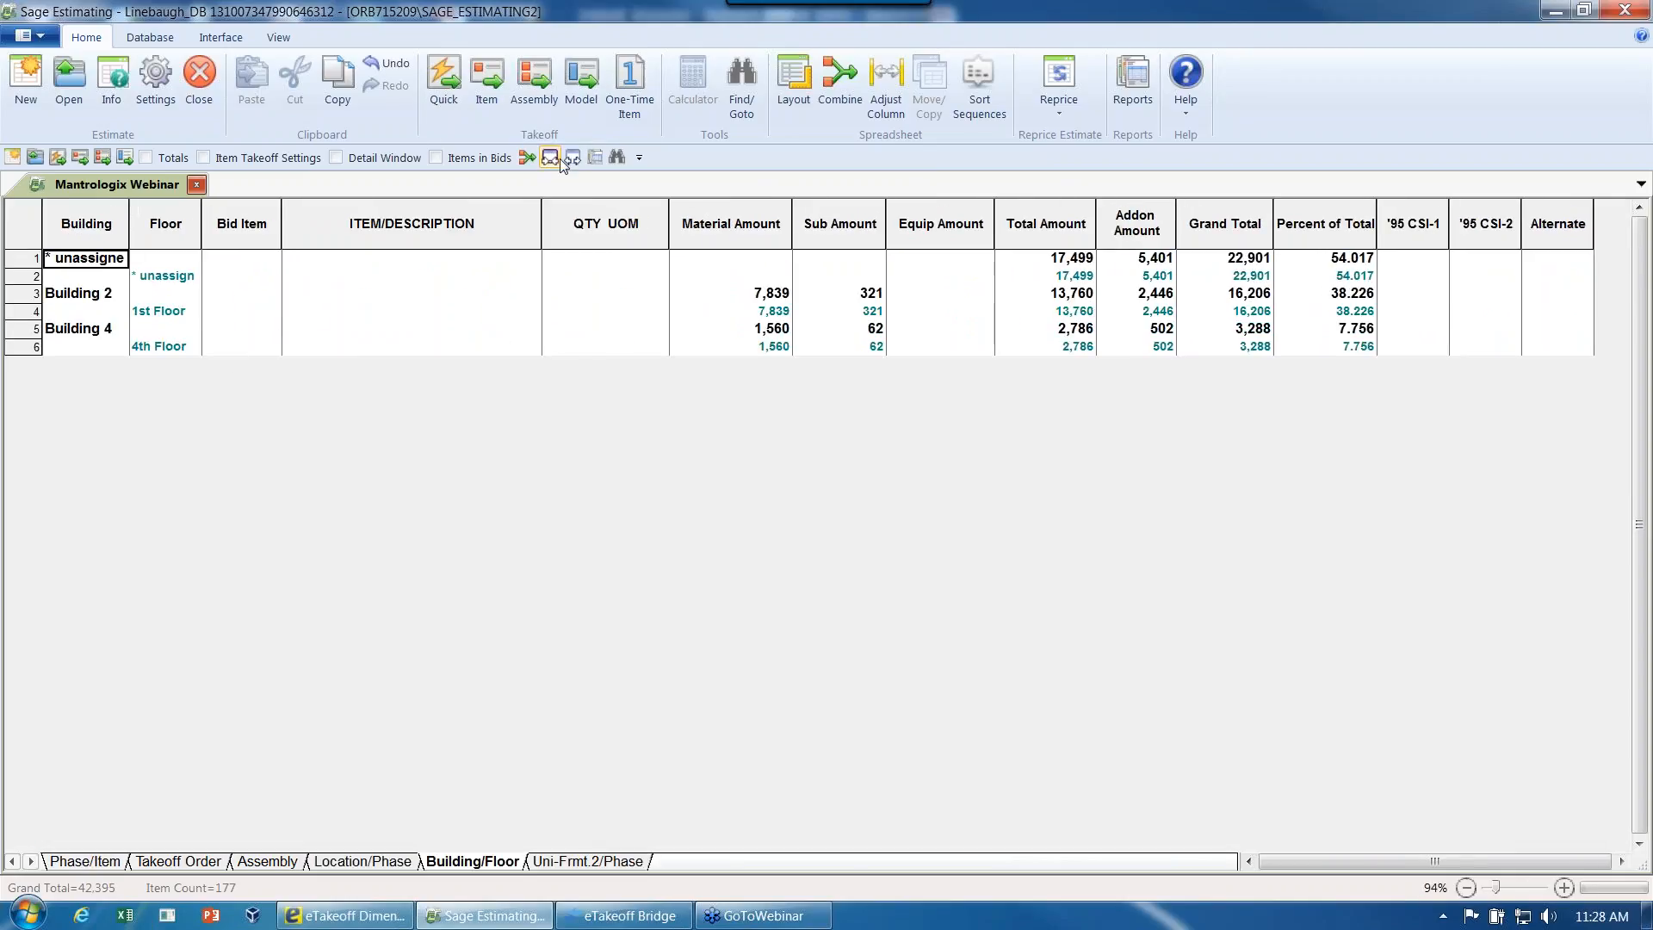
pyautogui.click(147, 352)
pyautogui.doubleClick(147, 349)
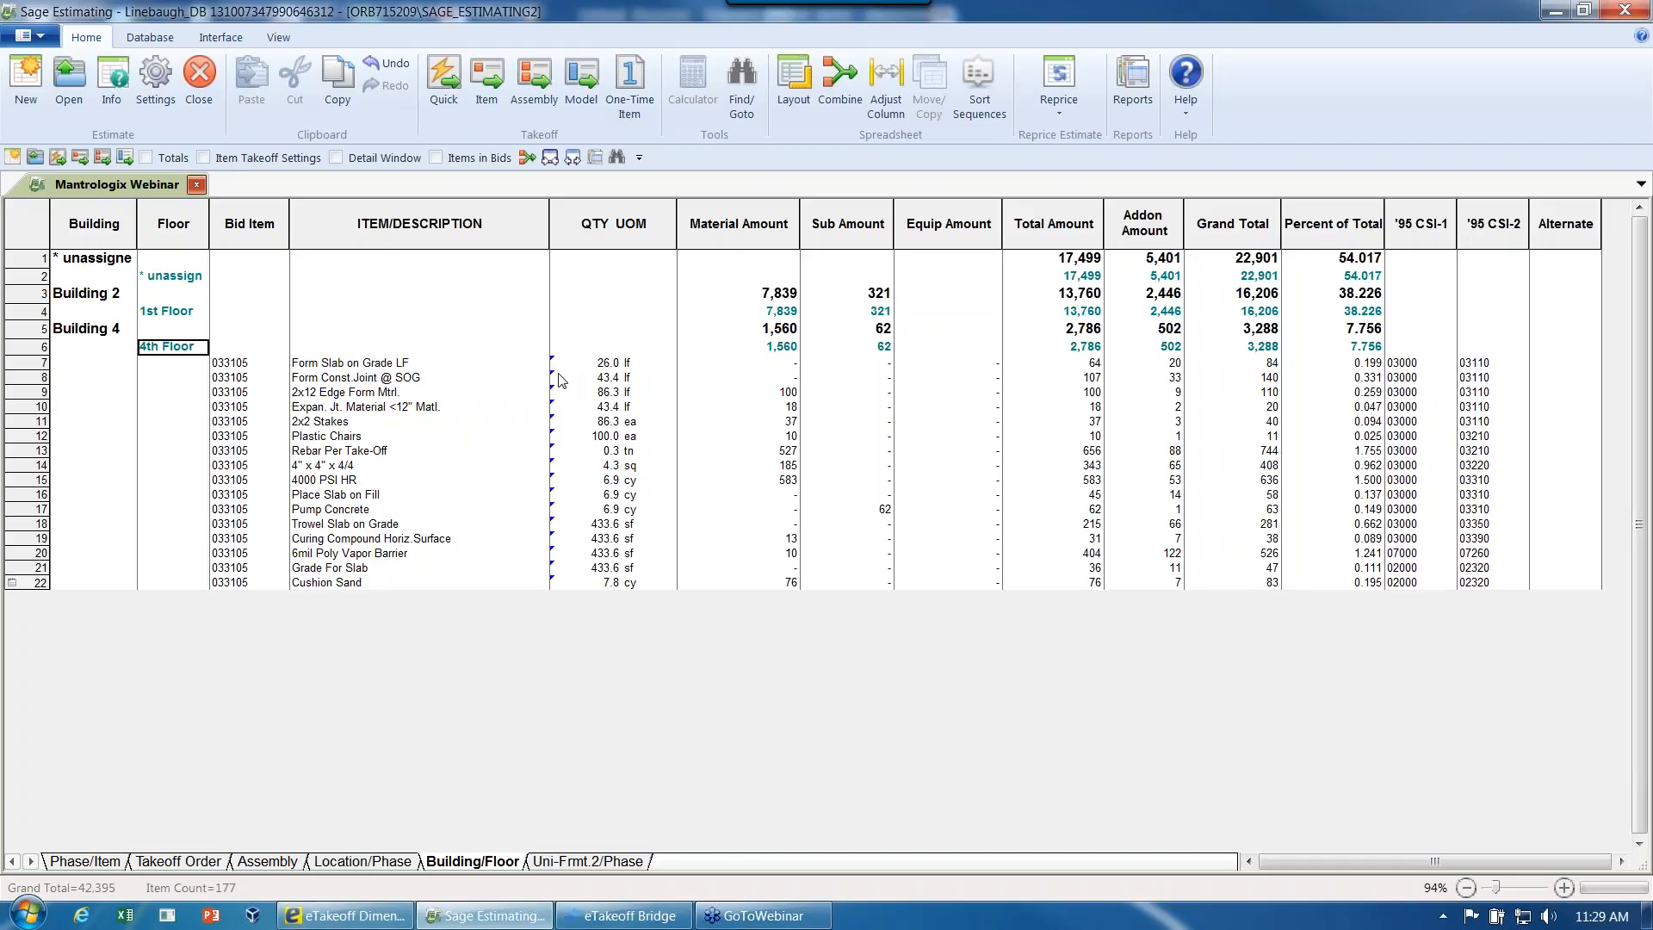
# - Drill down to eTakeoff Bridge from the 4th Floor quantity of the Form Slab on Grade LF item
pyautogui.click(606, 367)
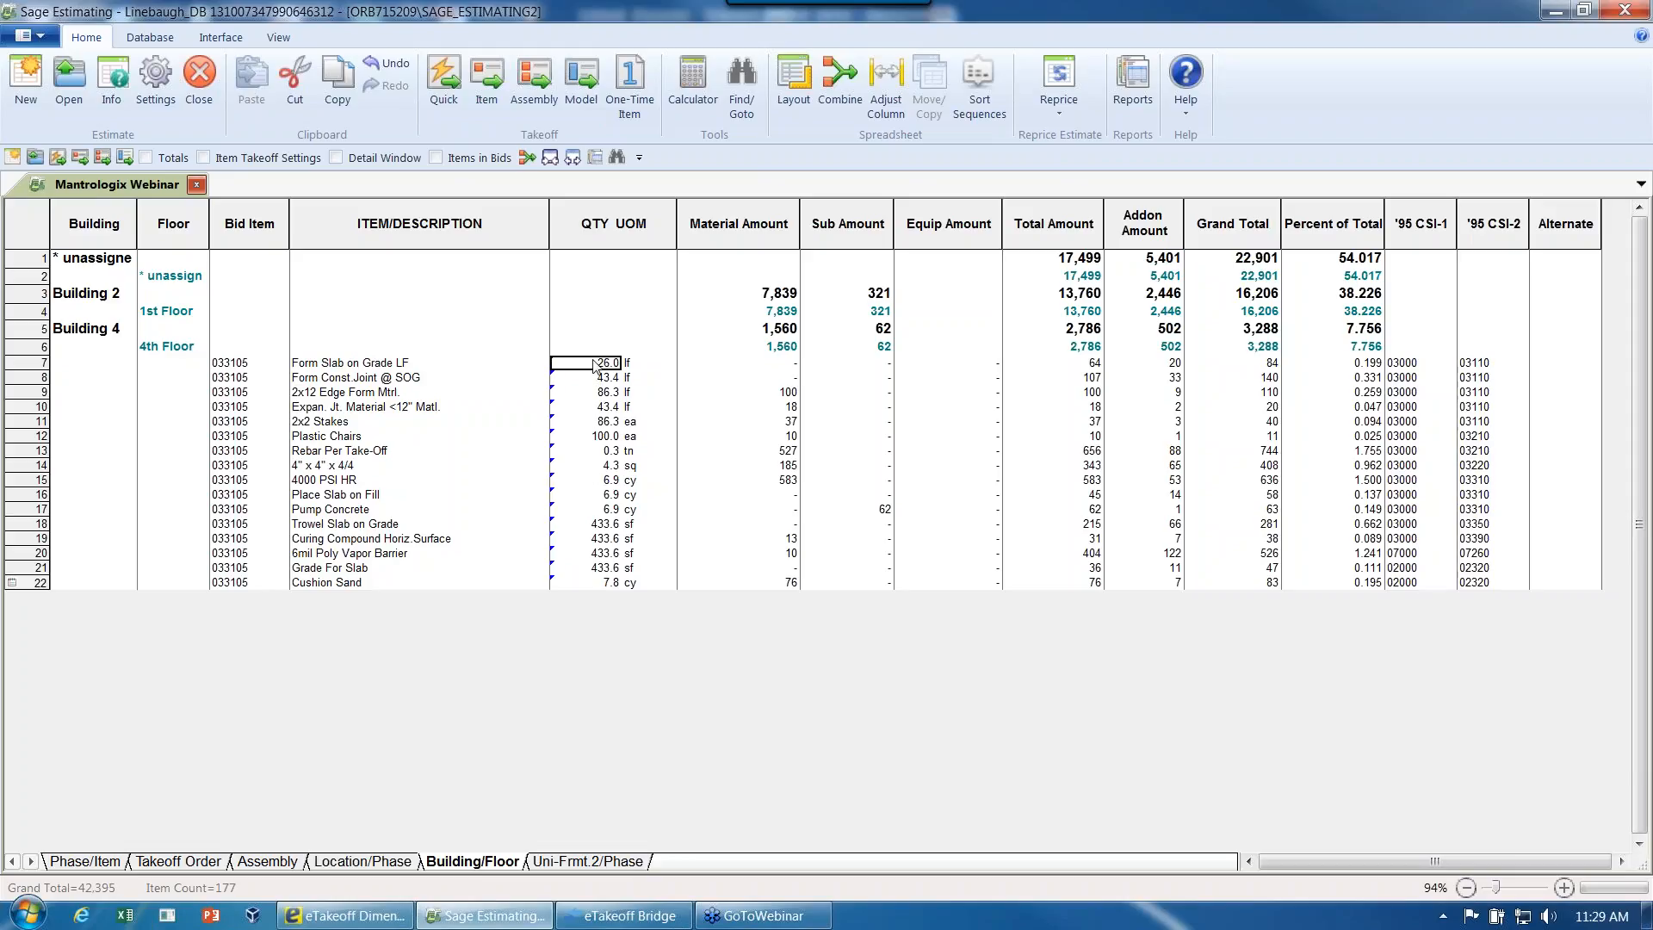
pyautogui.rightClick(595, 367)
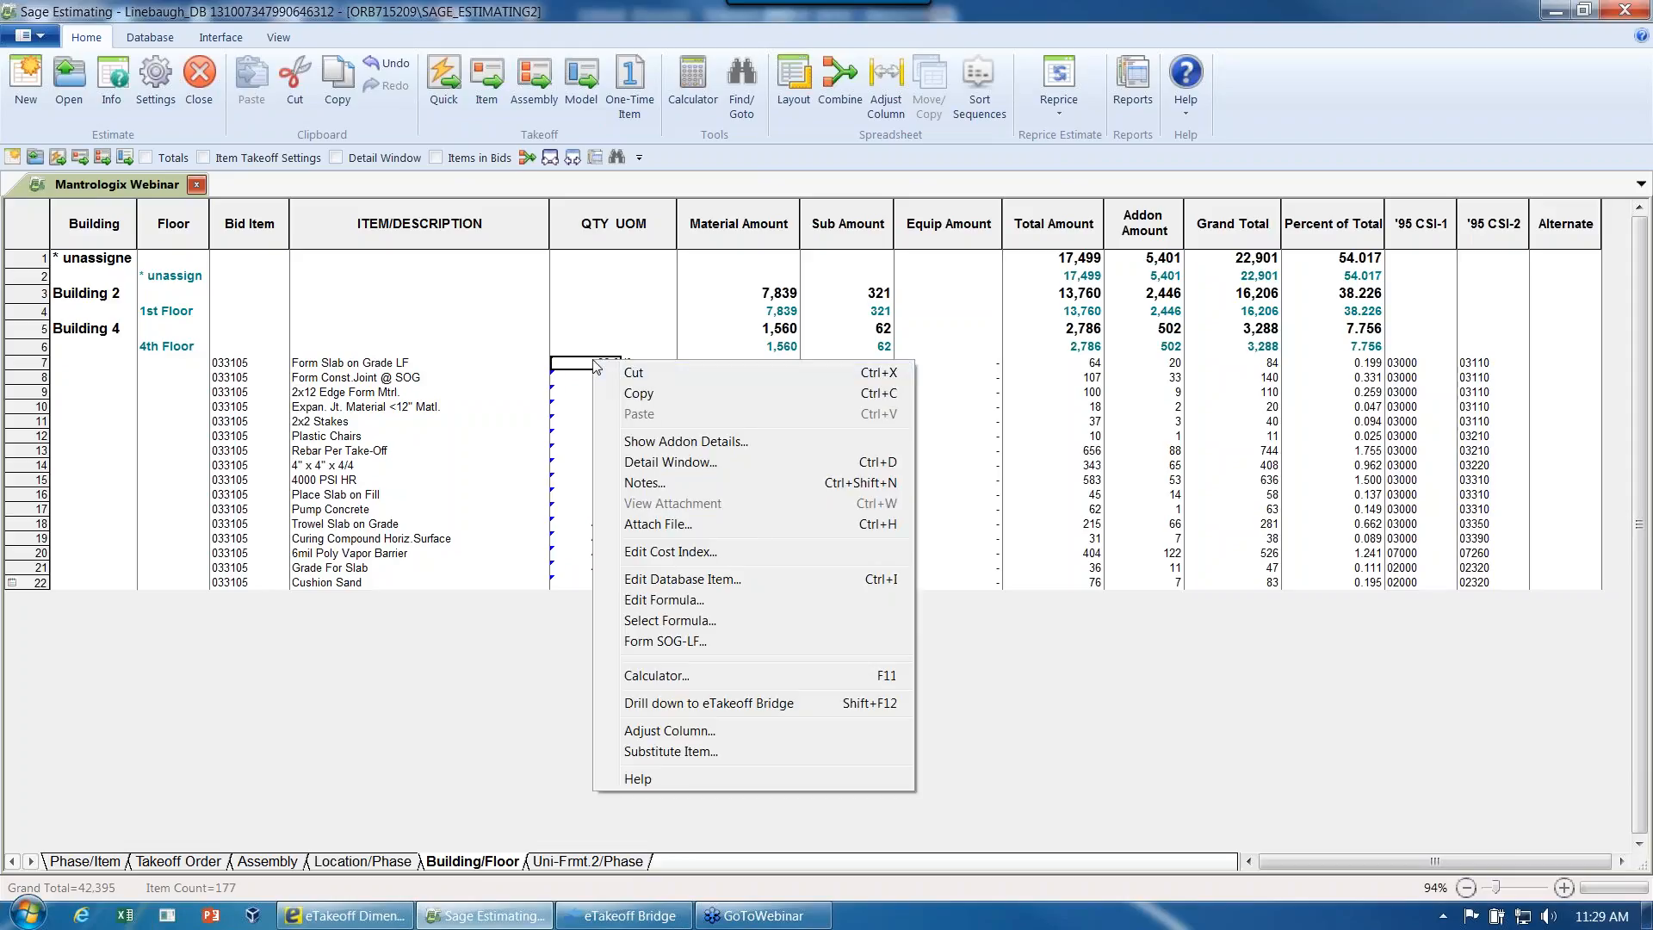
pyautogui.click(706, 701)
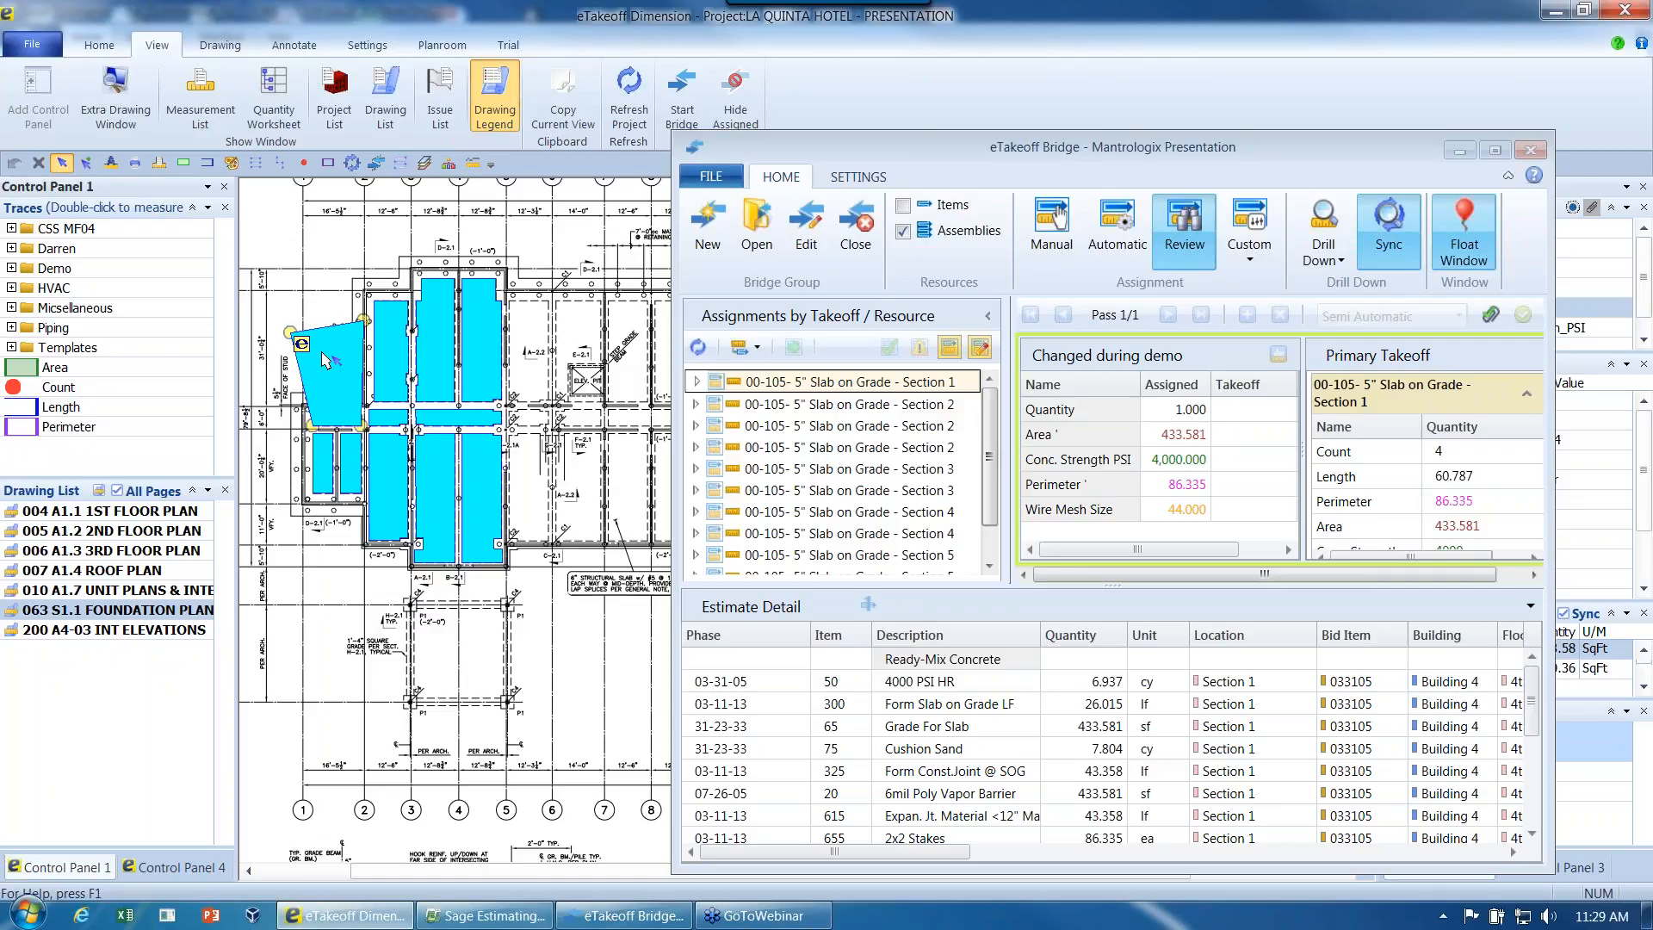
# - Close the Mantrologix Presentation bridge group and minimize the Bridge window to uncover the foundation plan
pyautogui.moveTo(335, 368)
pyautogui.click(856, 231)
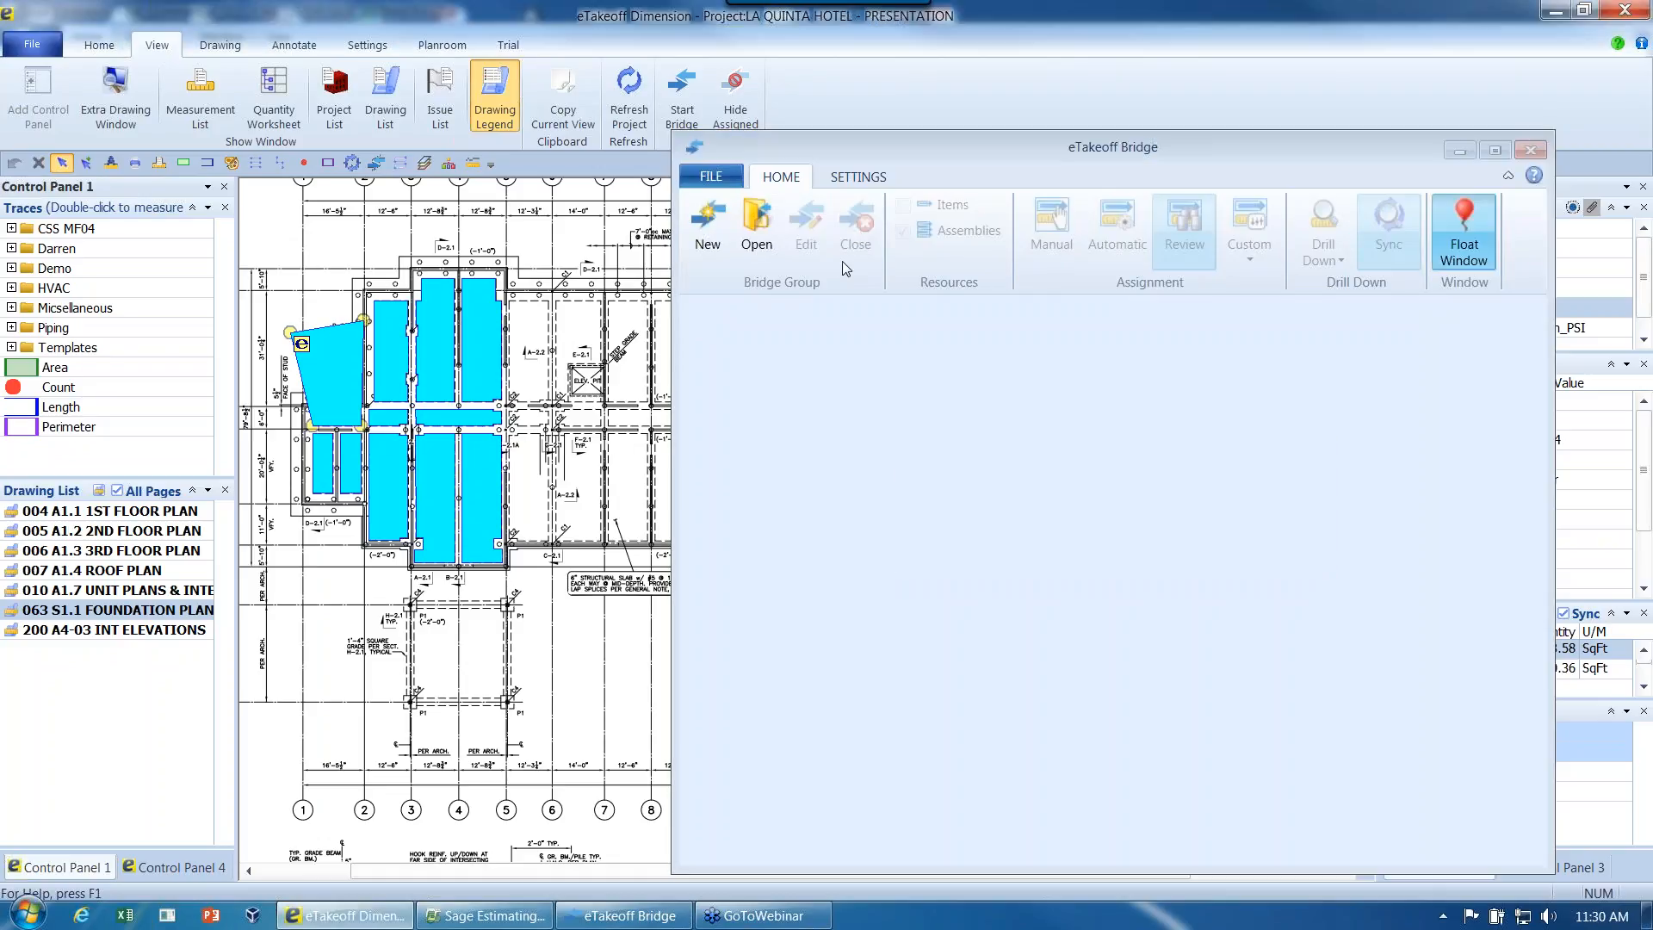
pyautogui.click(1467, 155)
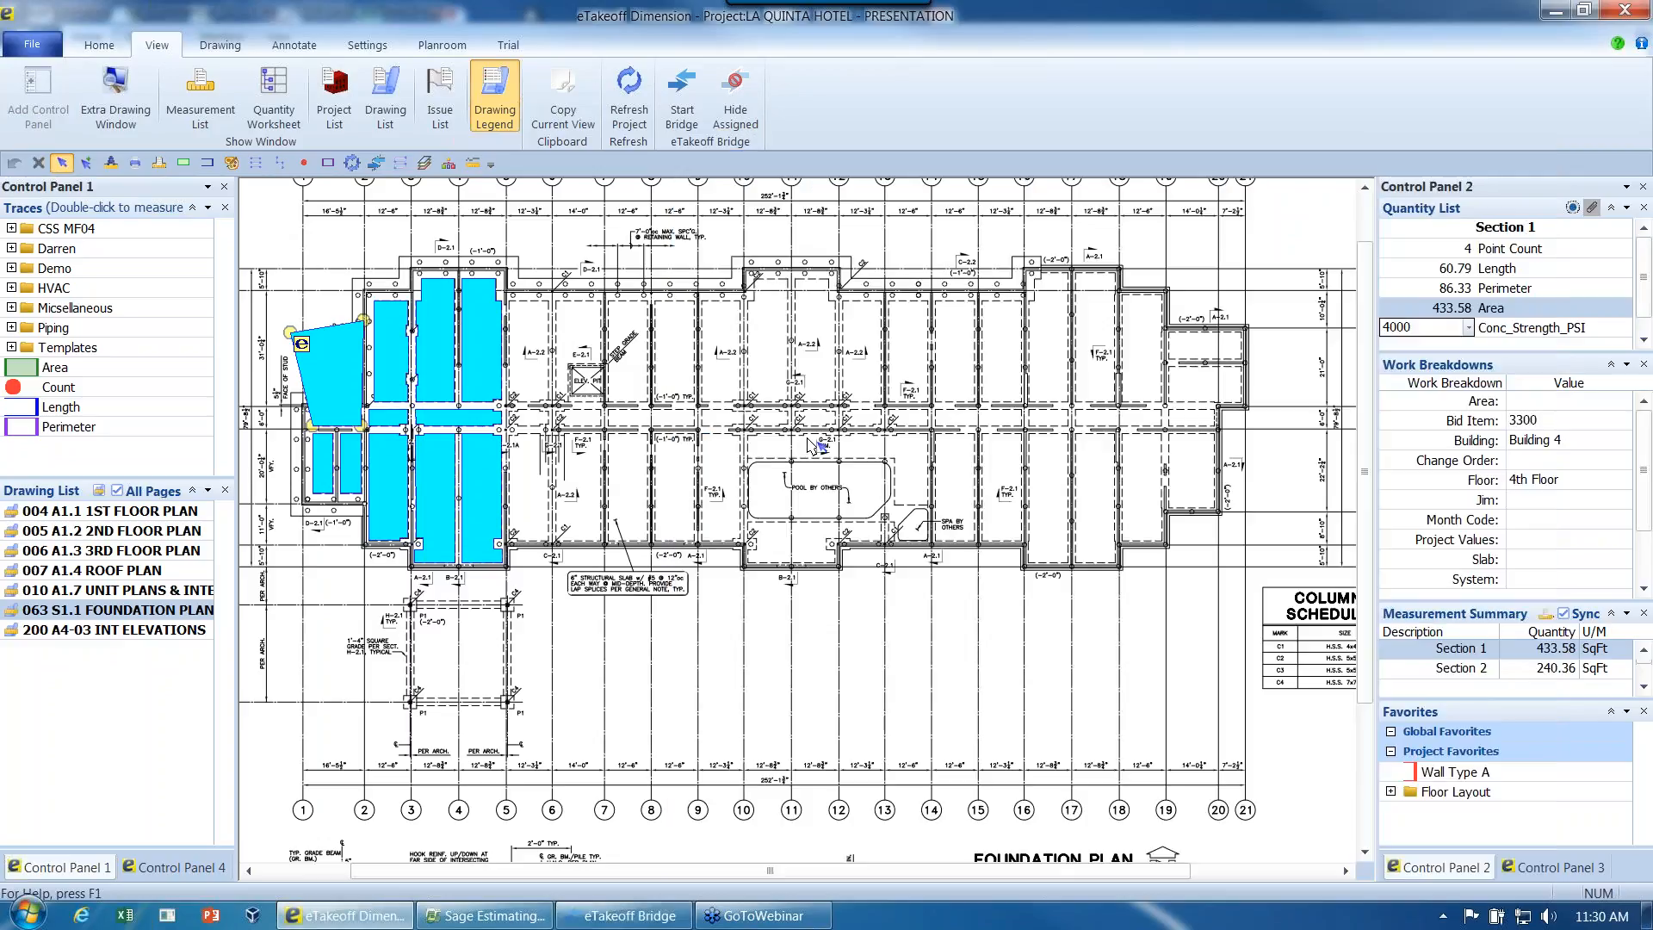
# - Open drawing 005 A1.2 2ND FLOOR PLAN and show its layer list
pyautogui.click(123, 535)
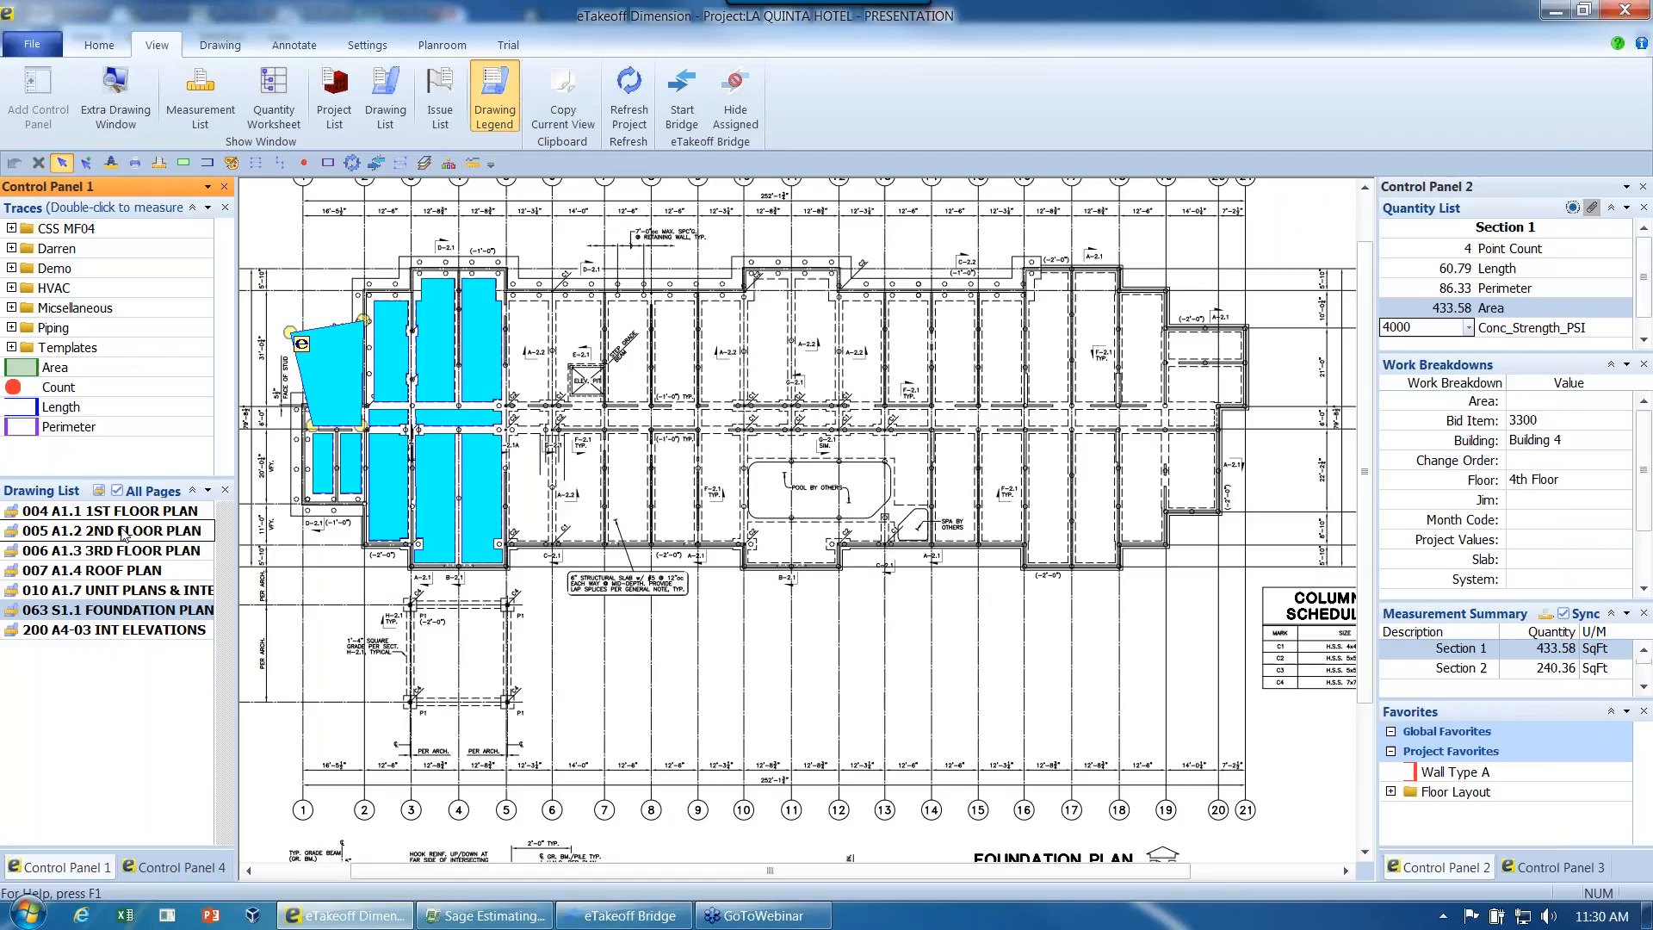
pyautogui.doubleClick(123, 534)
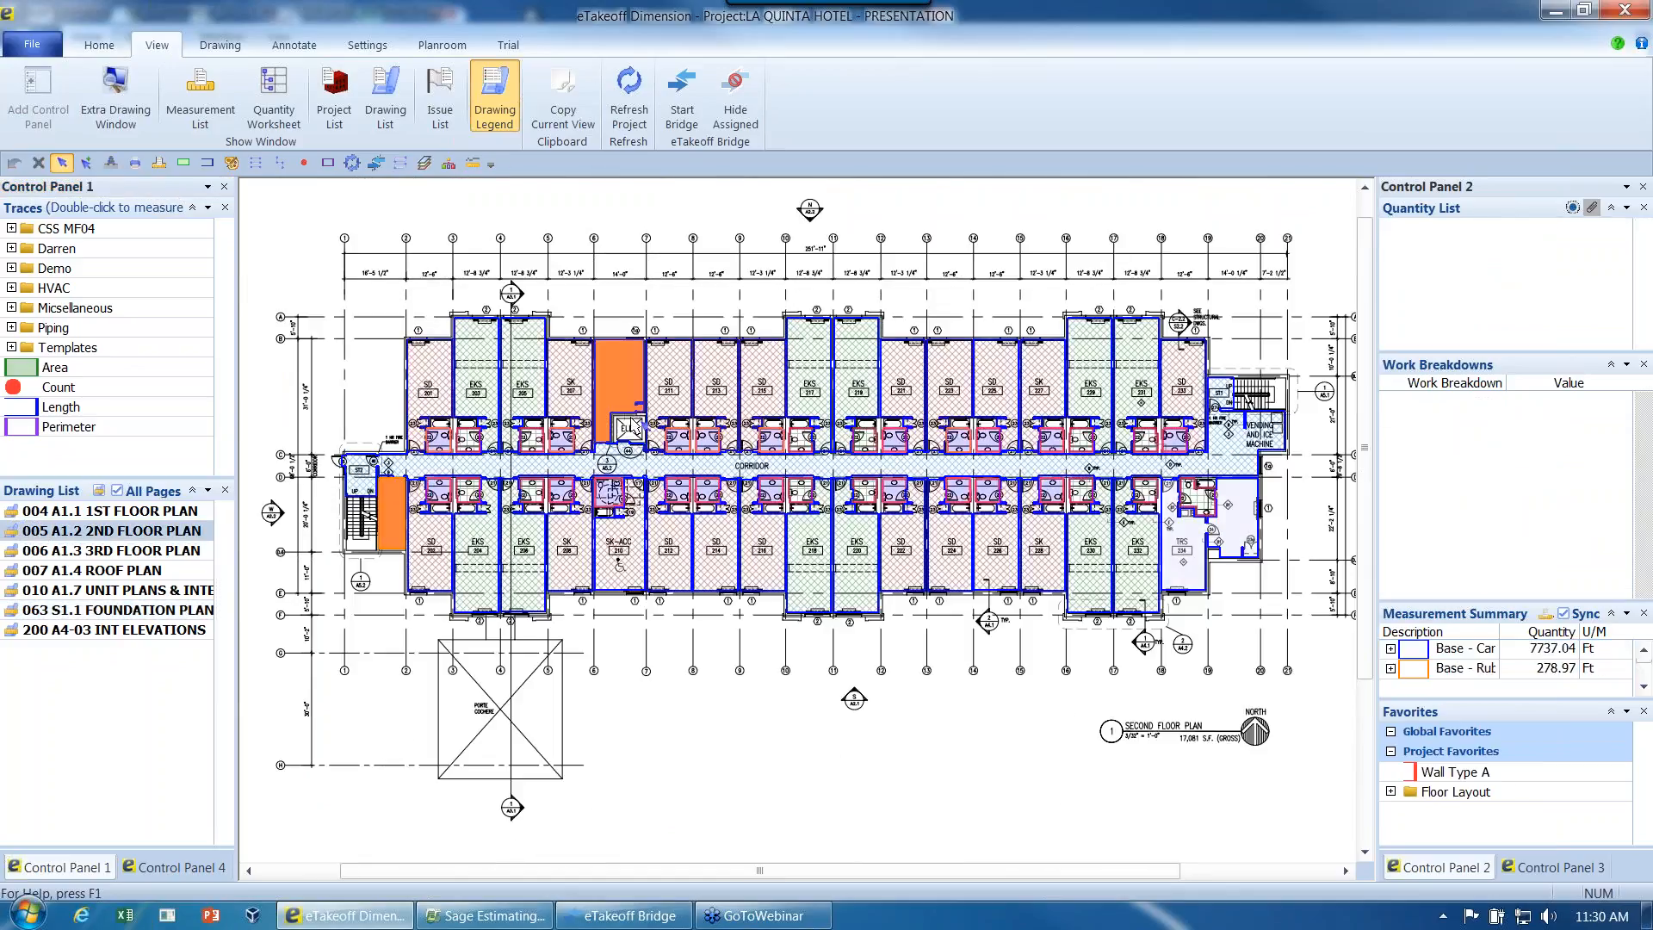
pyautogui.click(1544, 868)
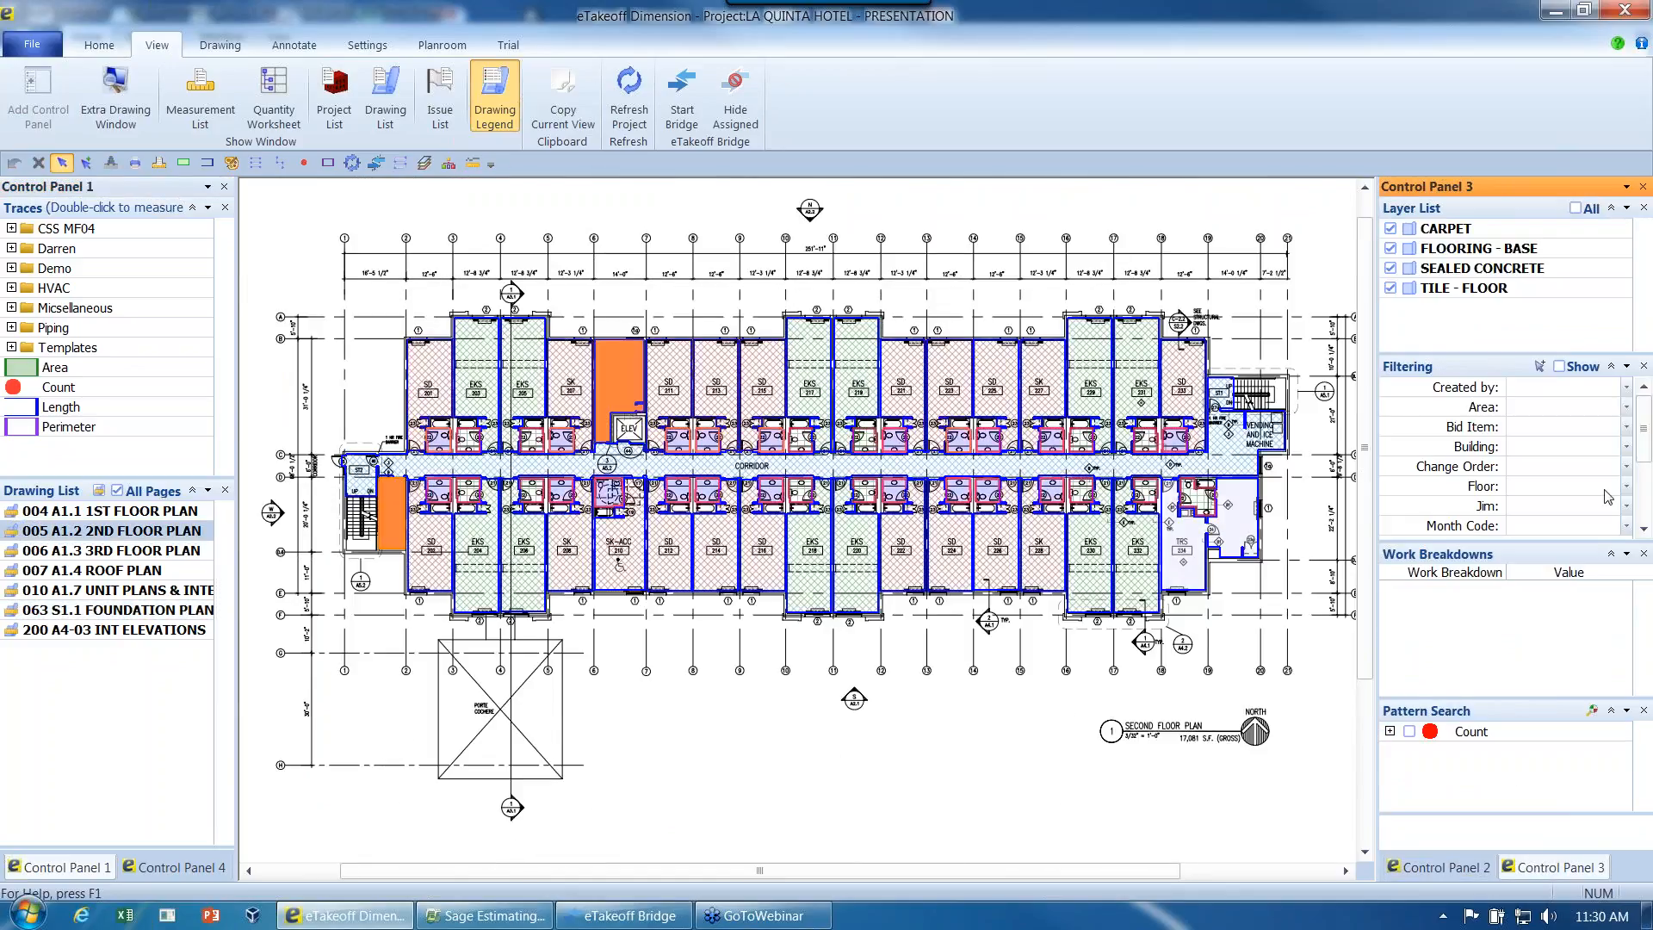
# - Hide the CARPET, FLOORING - BASE, SEALED CONCRETE and TILE - FLOOR layers on the second floor plan
pyautogui.click(1391, 229)
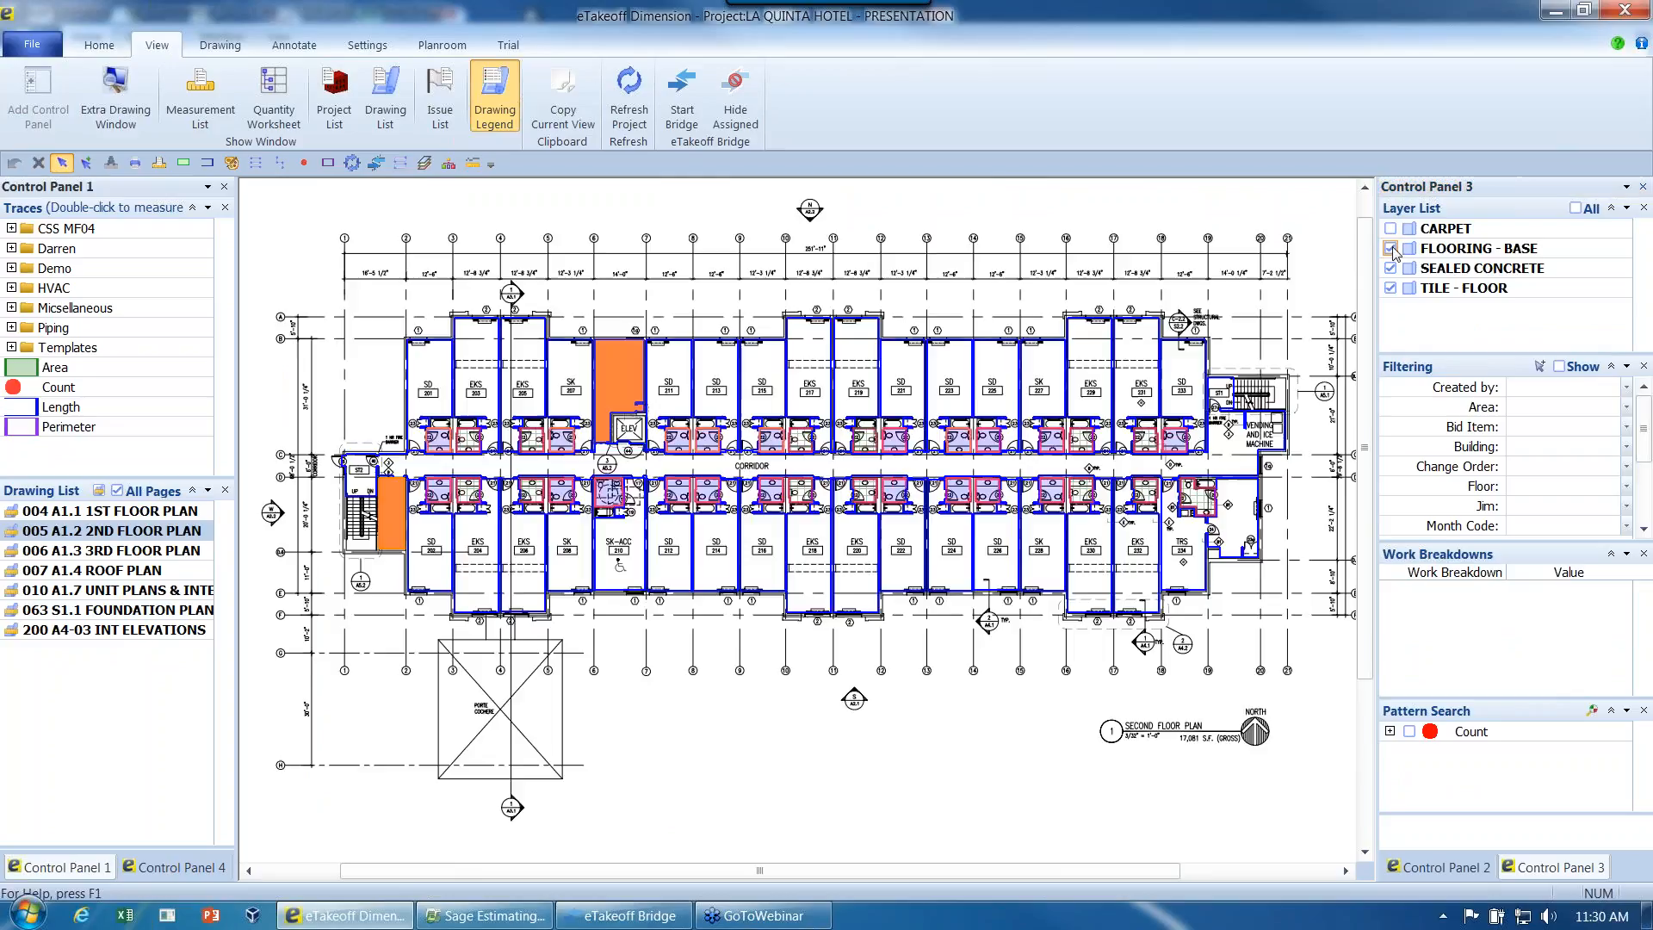
pyautogui.click(1391, 249)
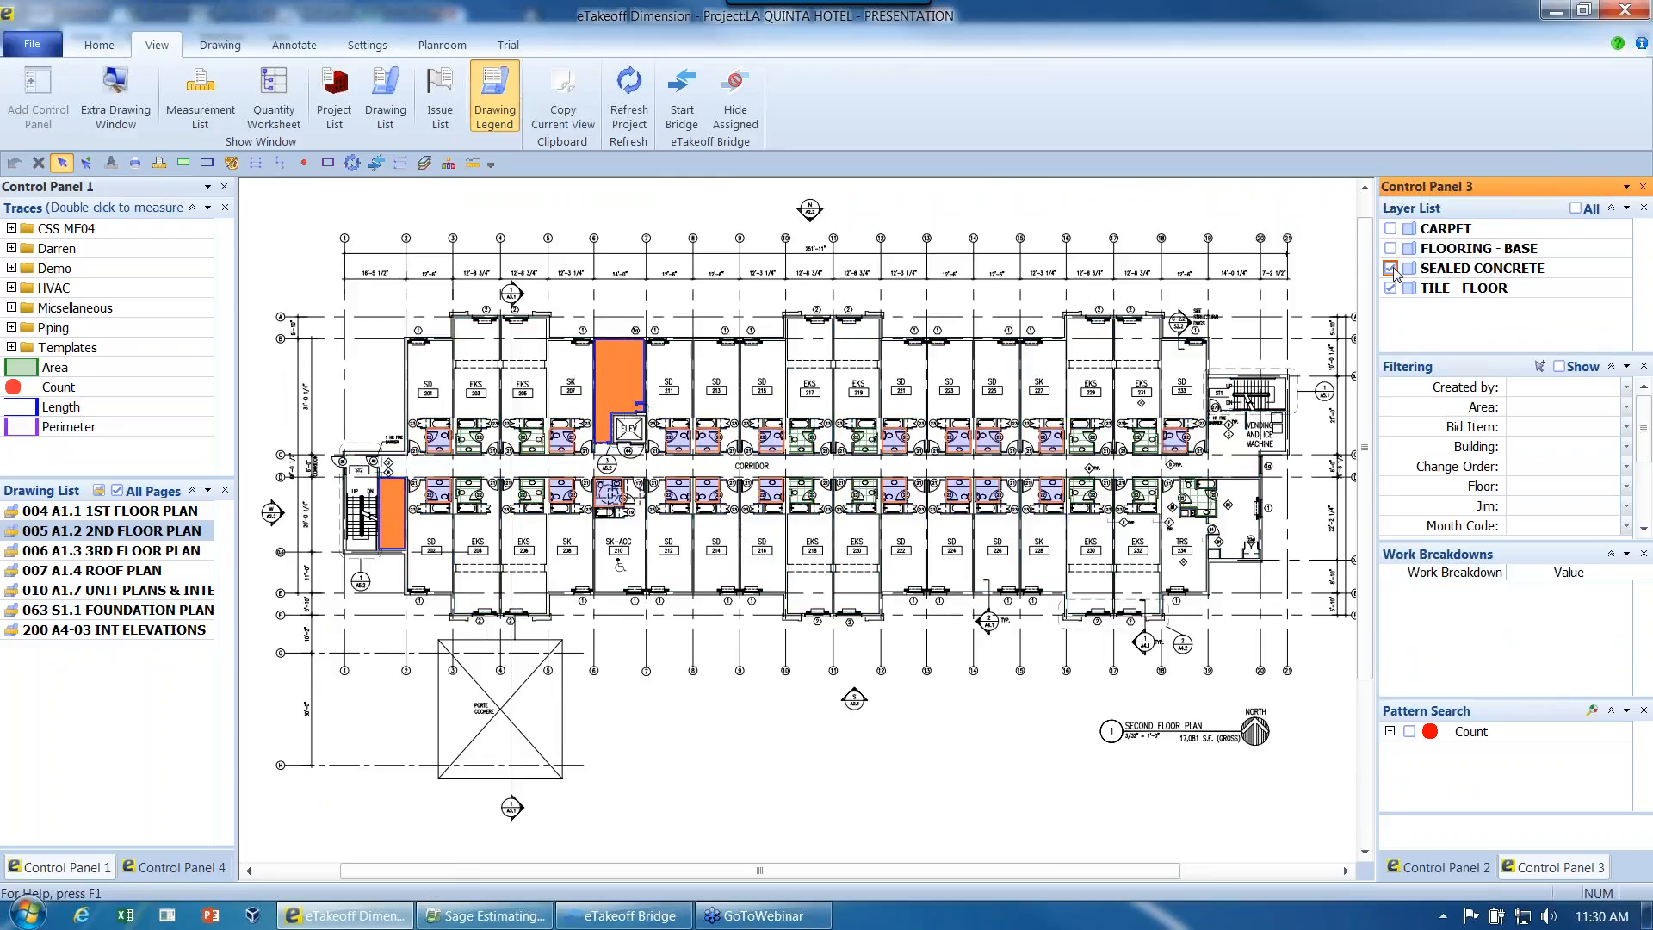
pyautogui.click(1391, 268)
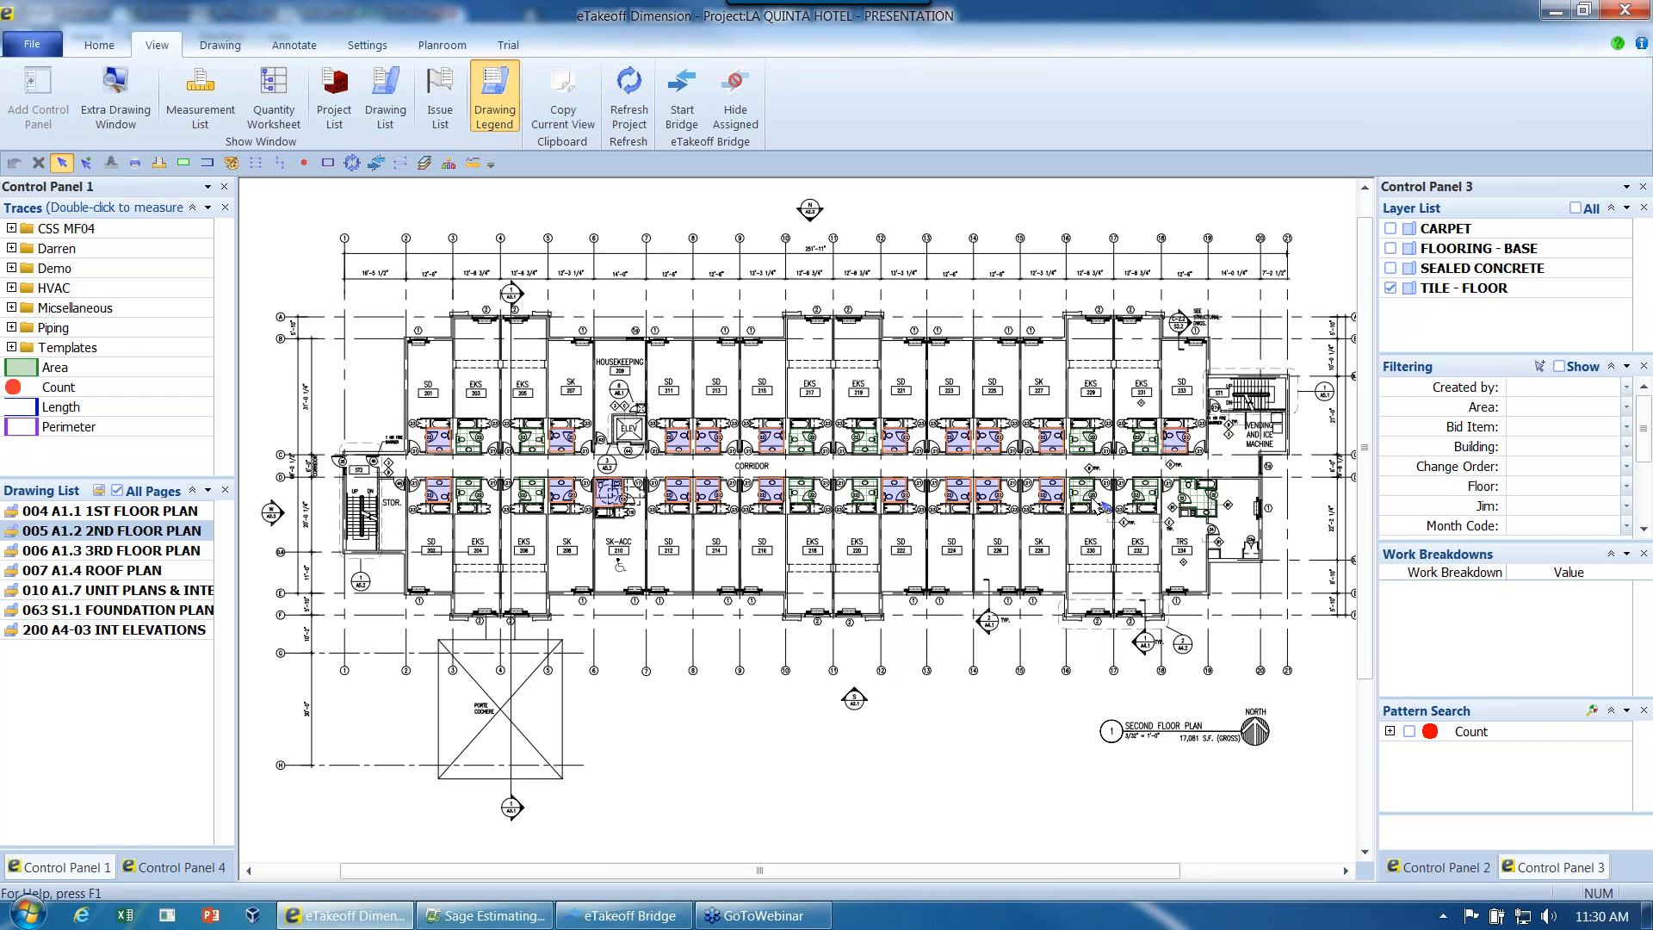
pyautogui.scroll(2, 1103, 507)
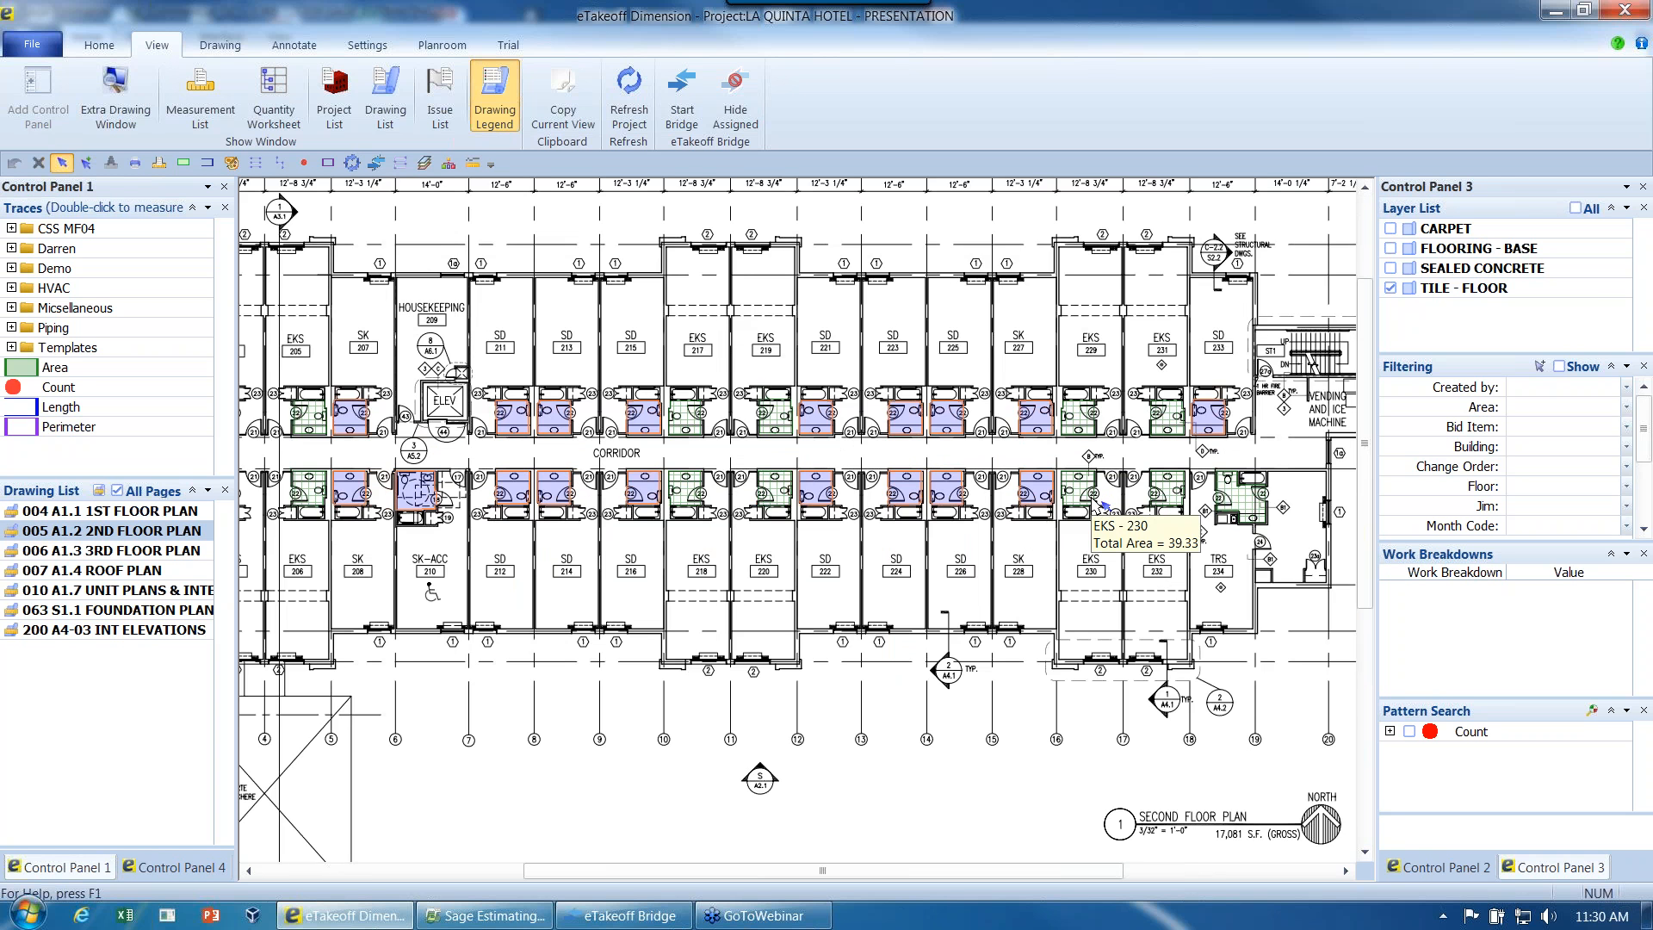
pyautogui.scroll(-2, 1103, 506)
pyautogui.click(1391, 288)
pyautogui.click(1391, 289)
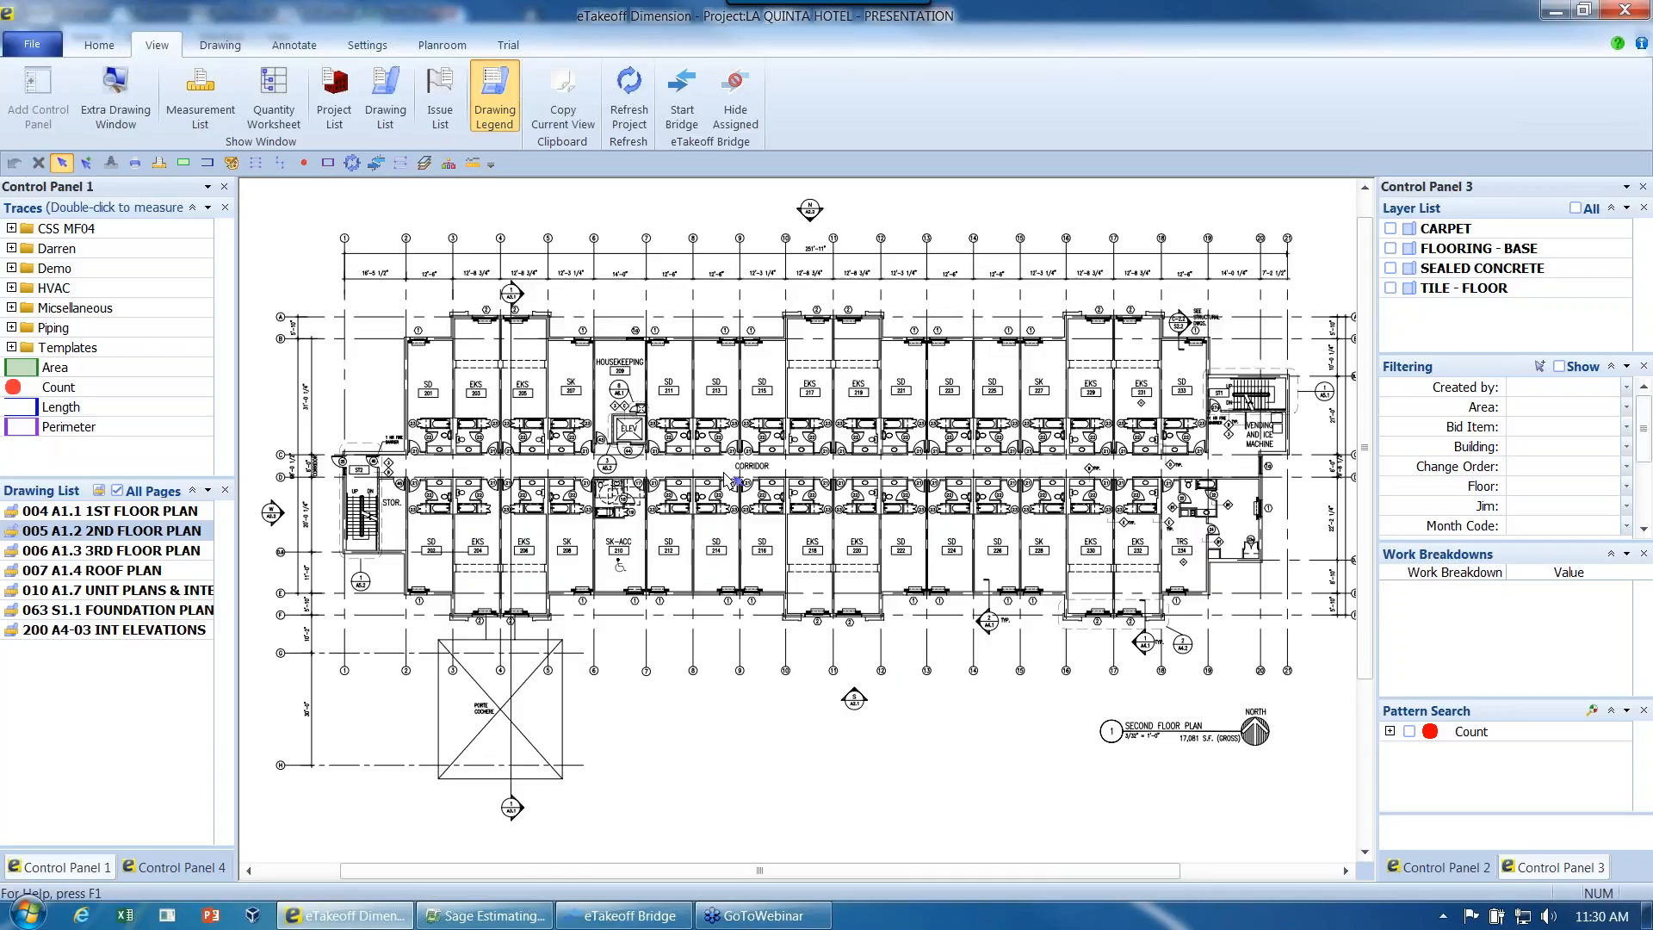
# - Open an extra drawing window beside the floor plan and load 015 A1.9 FINISH INDEX in it
pyautogui.scroll(2, 727, 478)
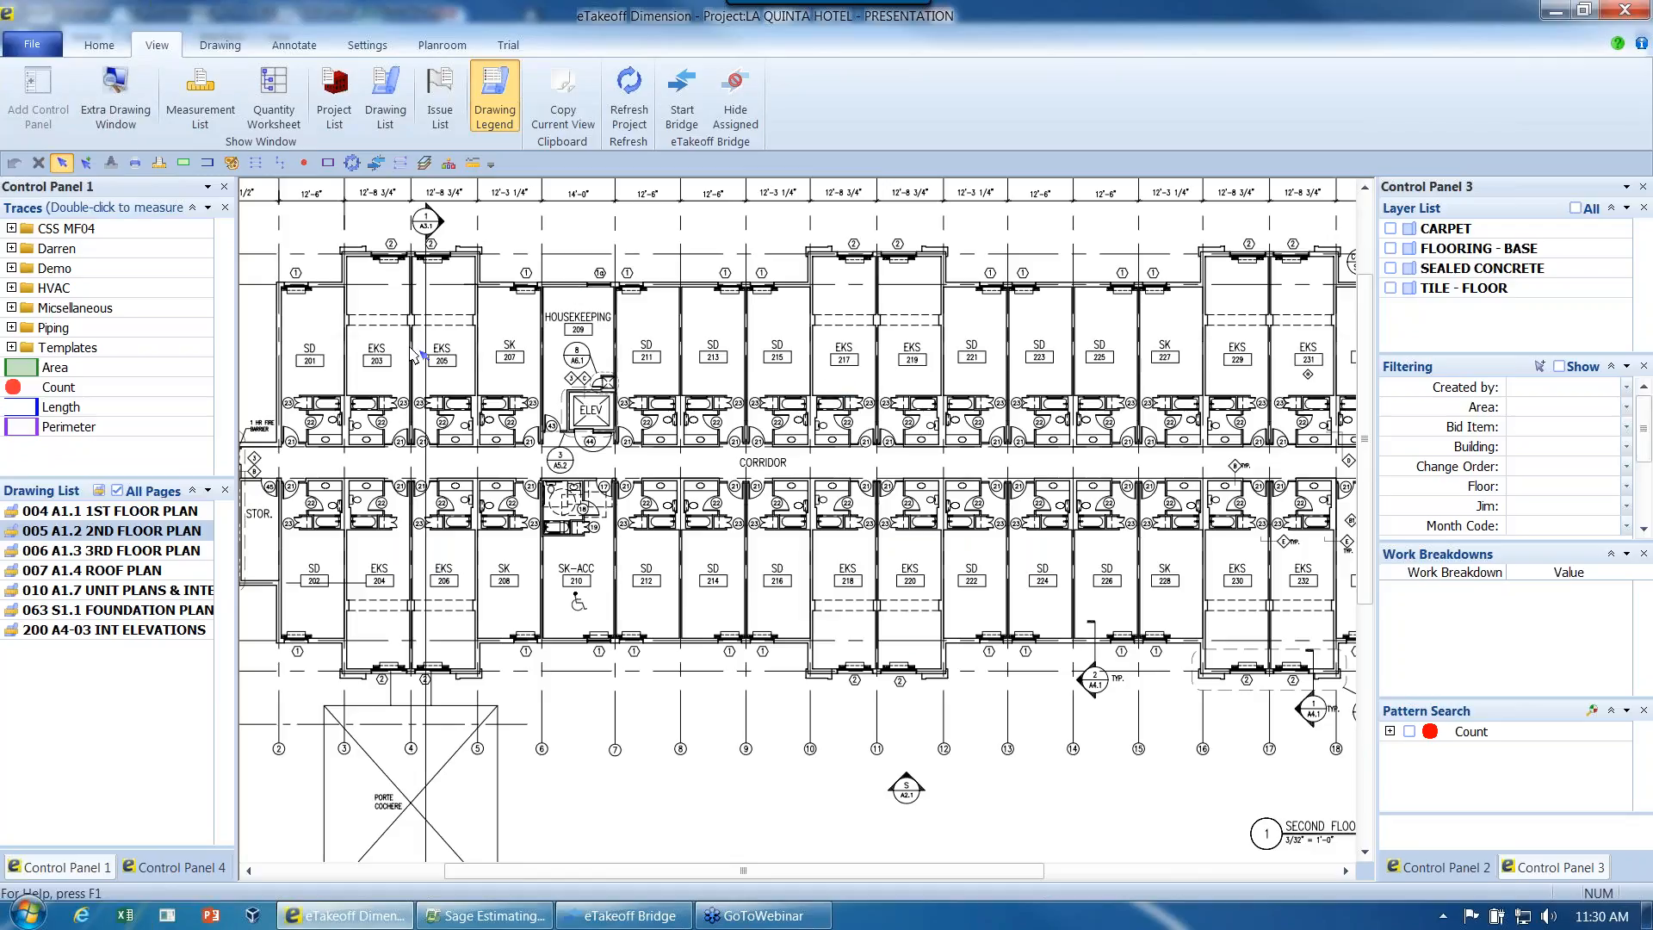
pyautogui.click(127, 105)
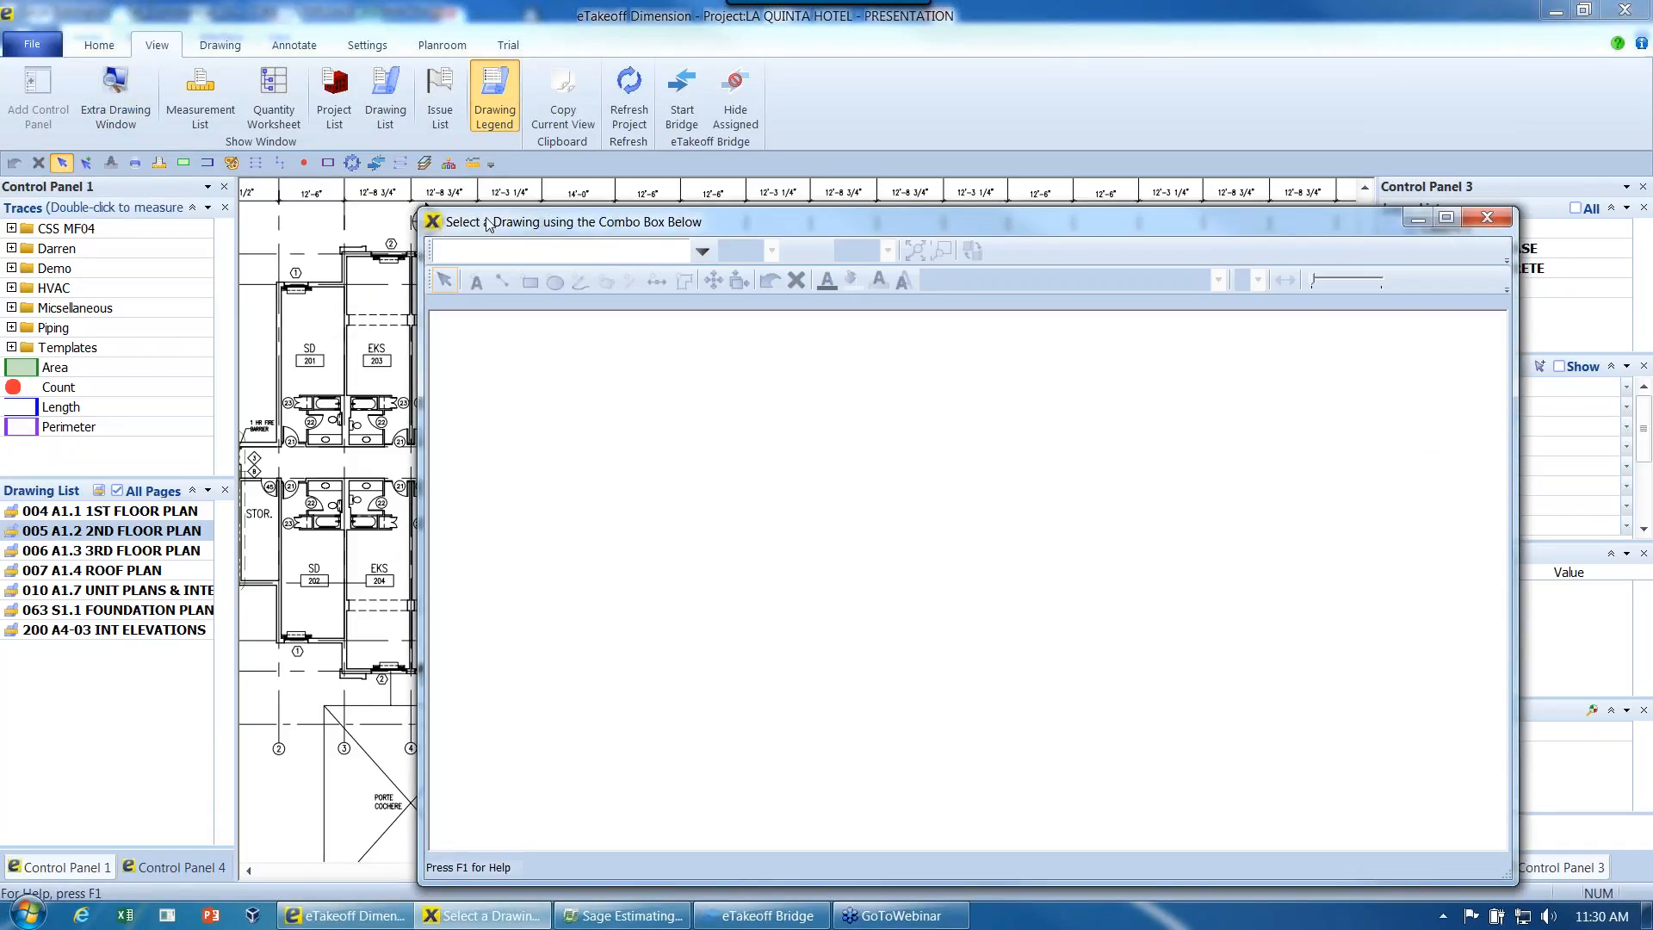
pyautogui.moveTo(490, 226); pyautogui.dragTo(443, 177)
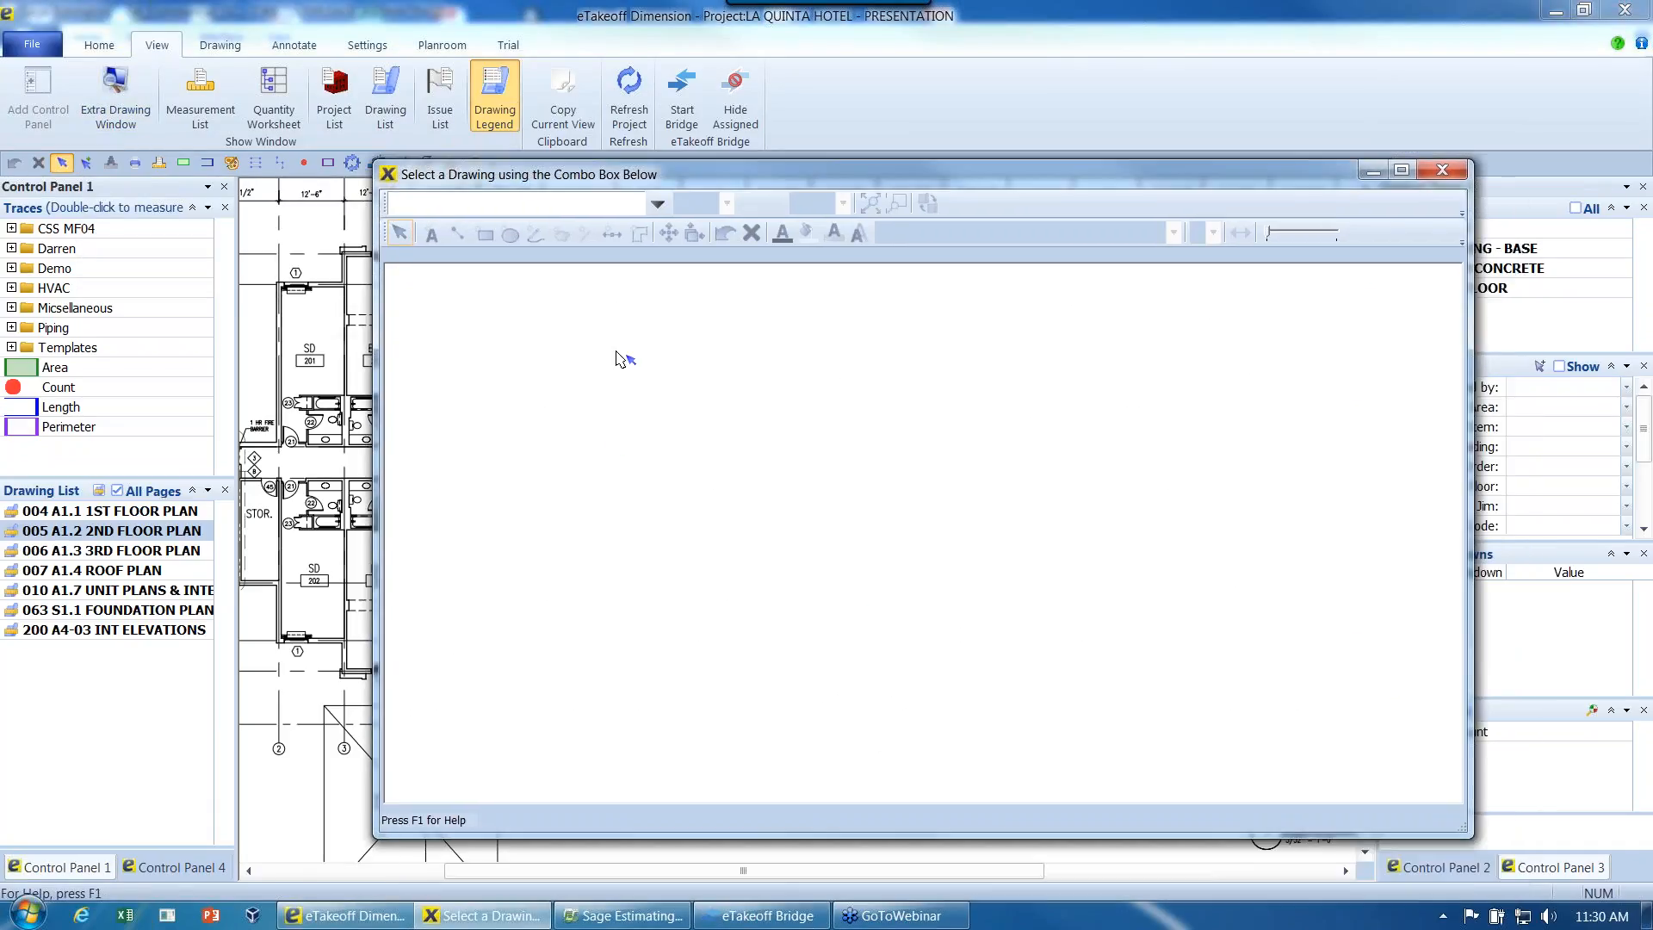
pyautogui.moveTo(557, 181); pyautogui.dragTo(813, 189)
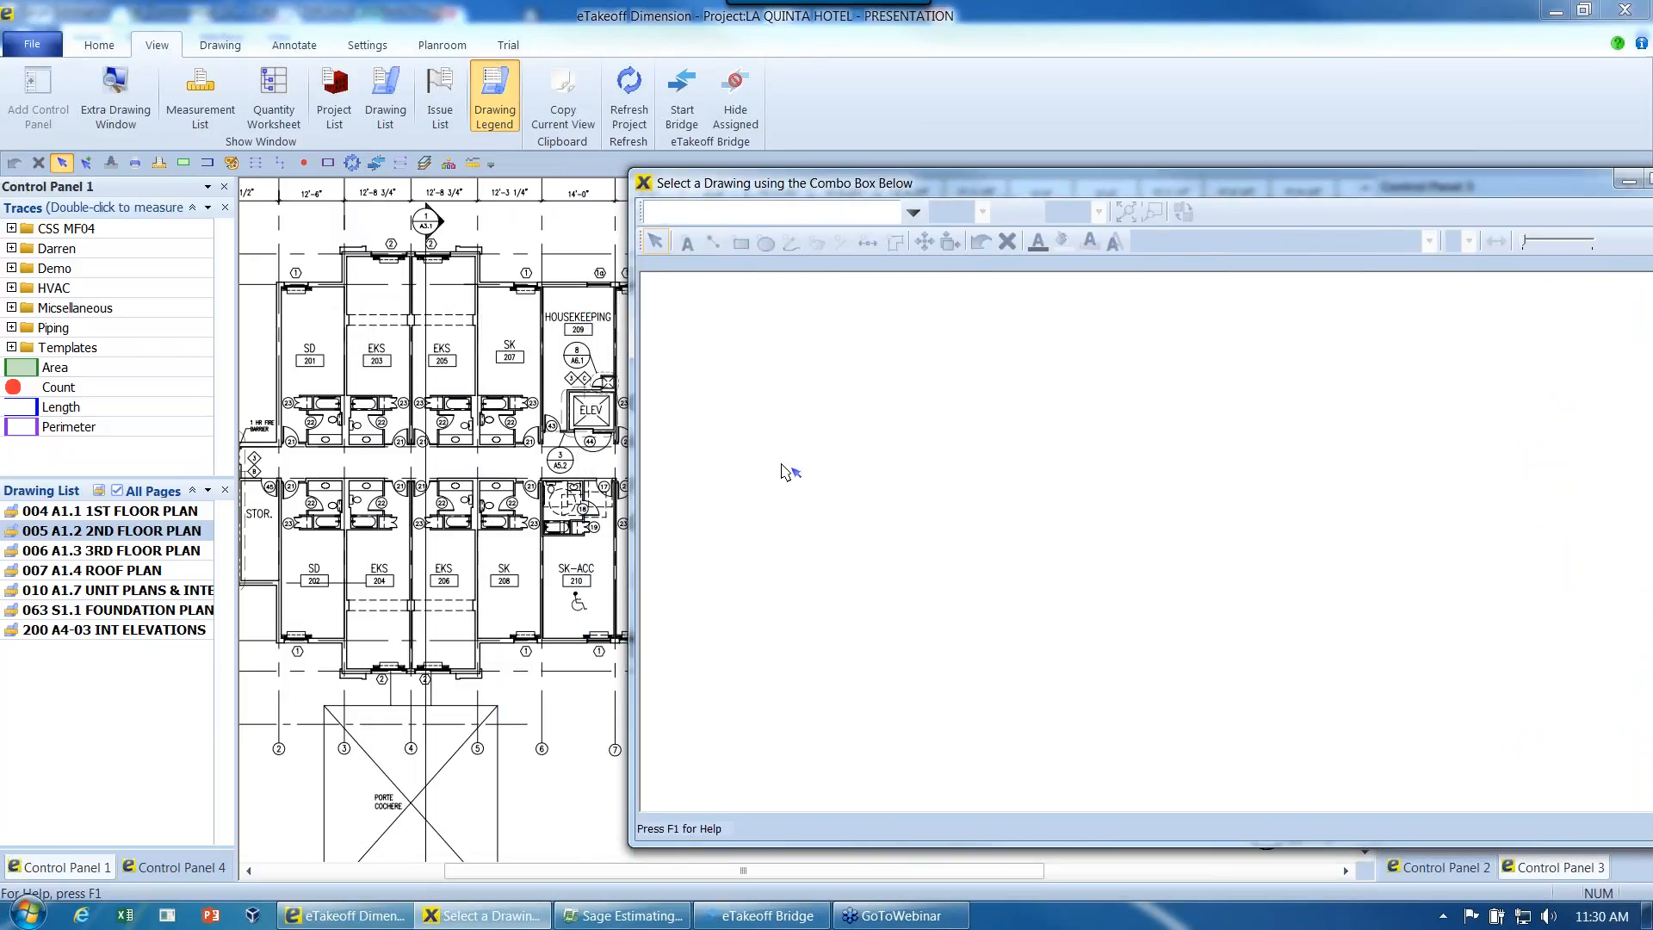
pyautogui.click(913, 212)
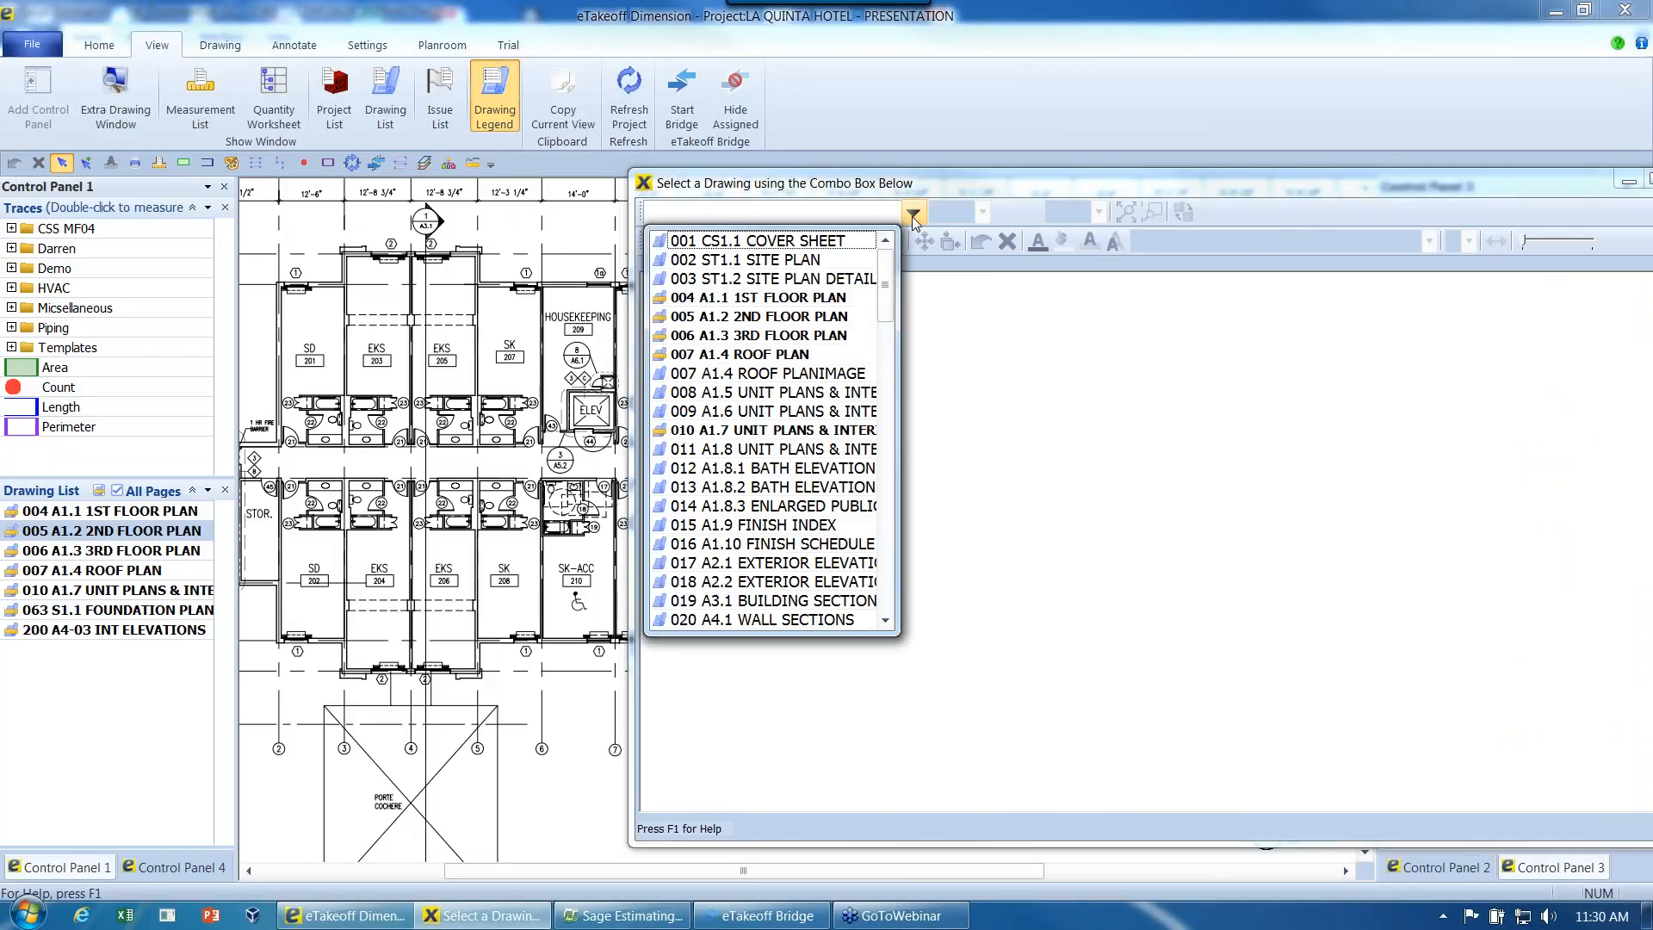
pyautogui.click(743, 525)
# - Load 024 A6.1 DETAILS - 1 in the extra drawing window and enlarge its roof details
pyautogui.click(914, 213)
pyautogui.scroll(-1, 891, 379)
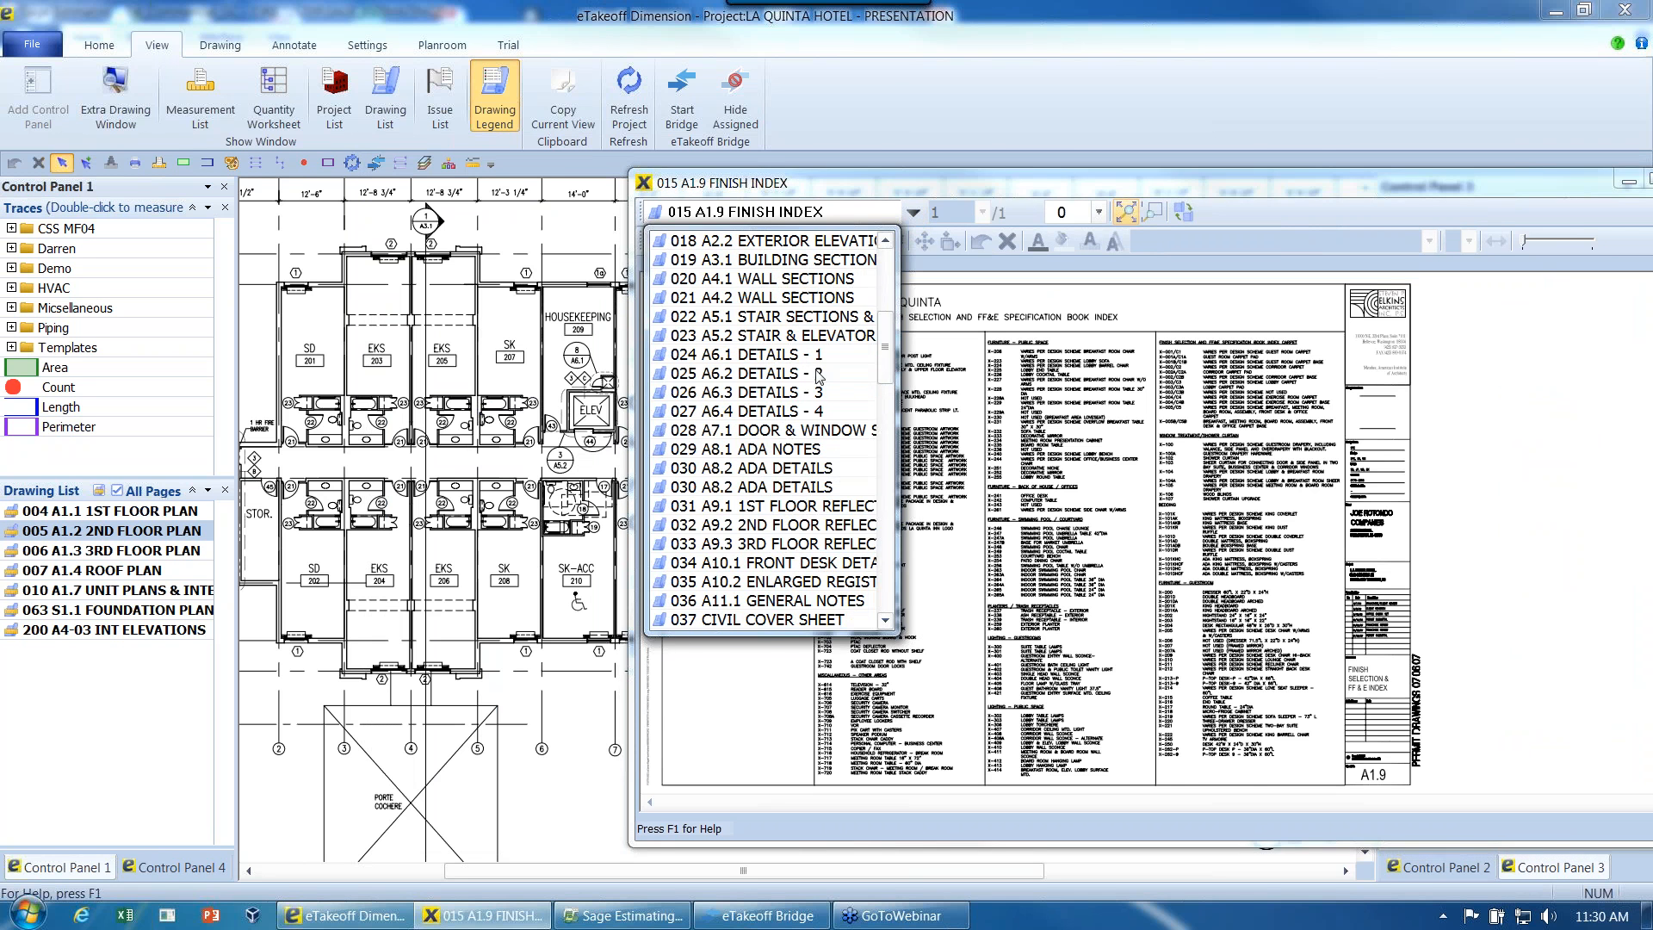
pyautogui.click(801, 354)
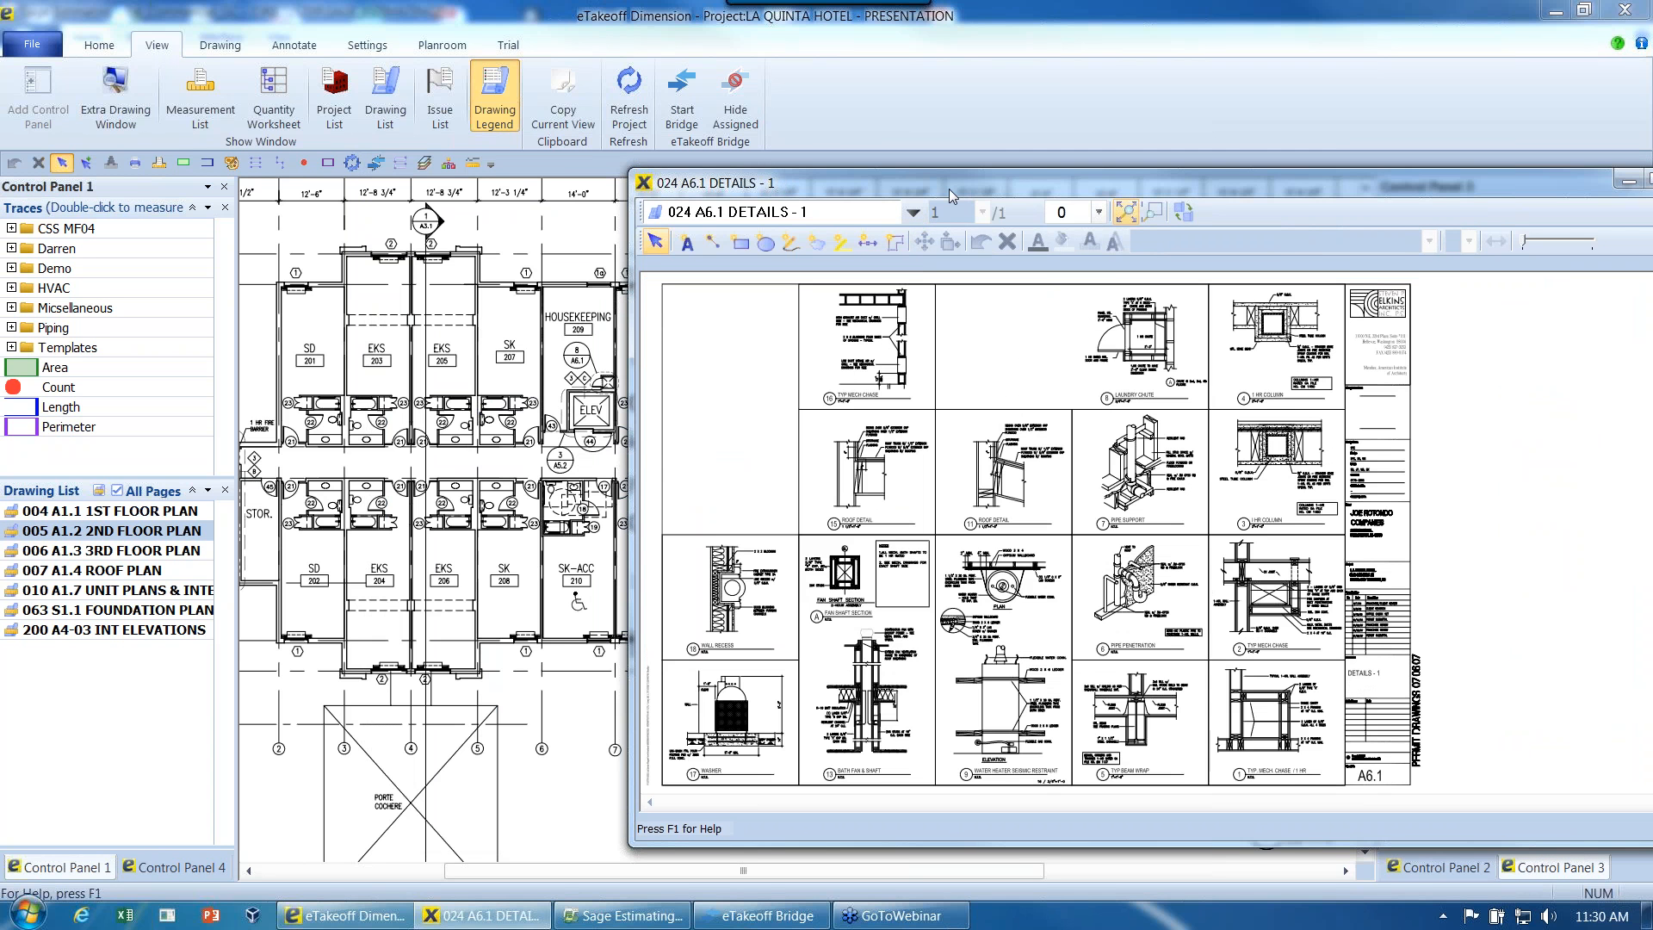
pyautogui.moveTo(949, 188); pyautogui.dragTo(740, 193)
pyautogui.scroll(3, 970, 548)
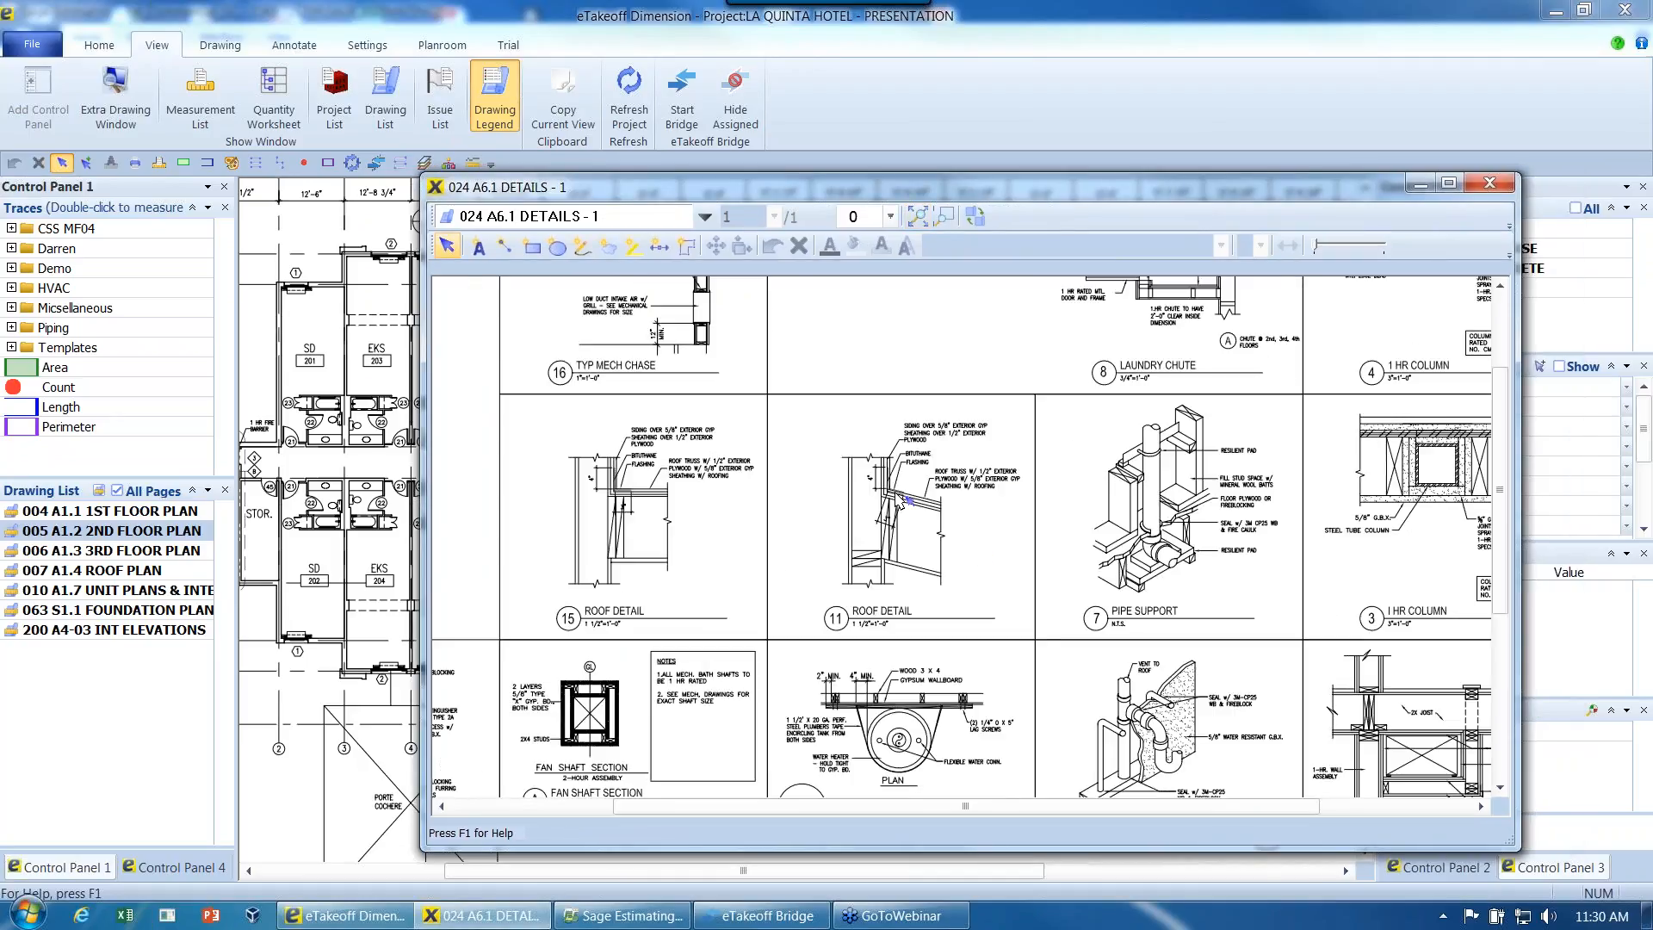
pyautogui.scroll(1, 937, 479)
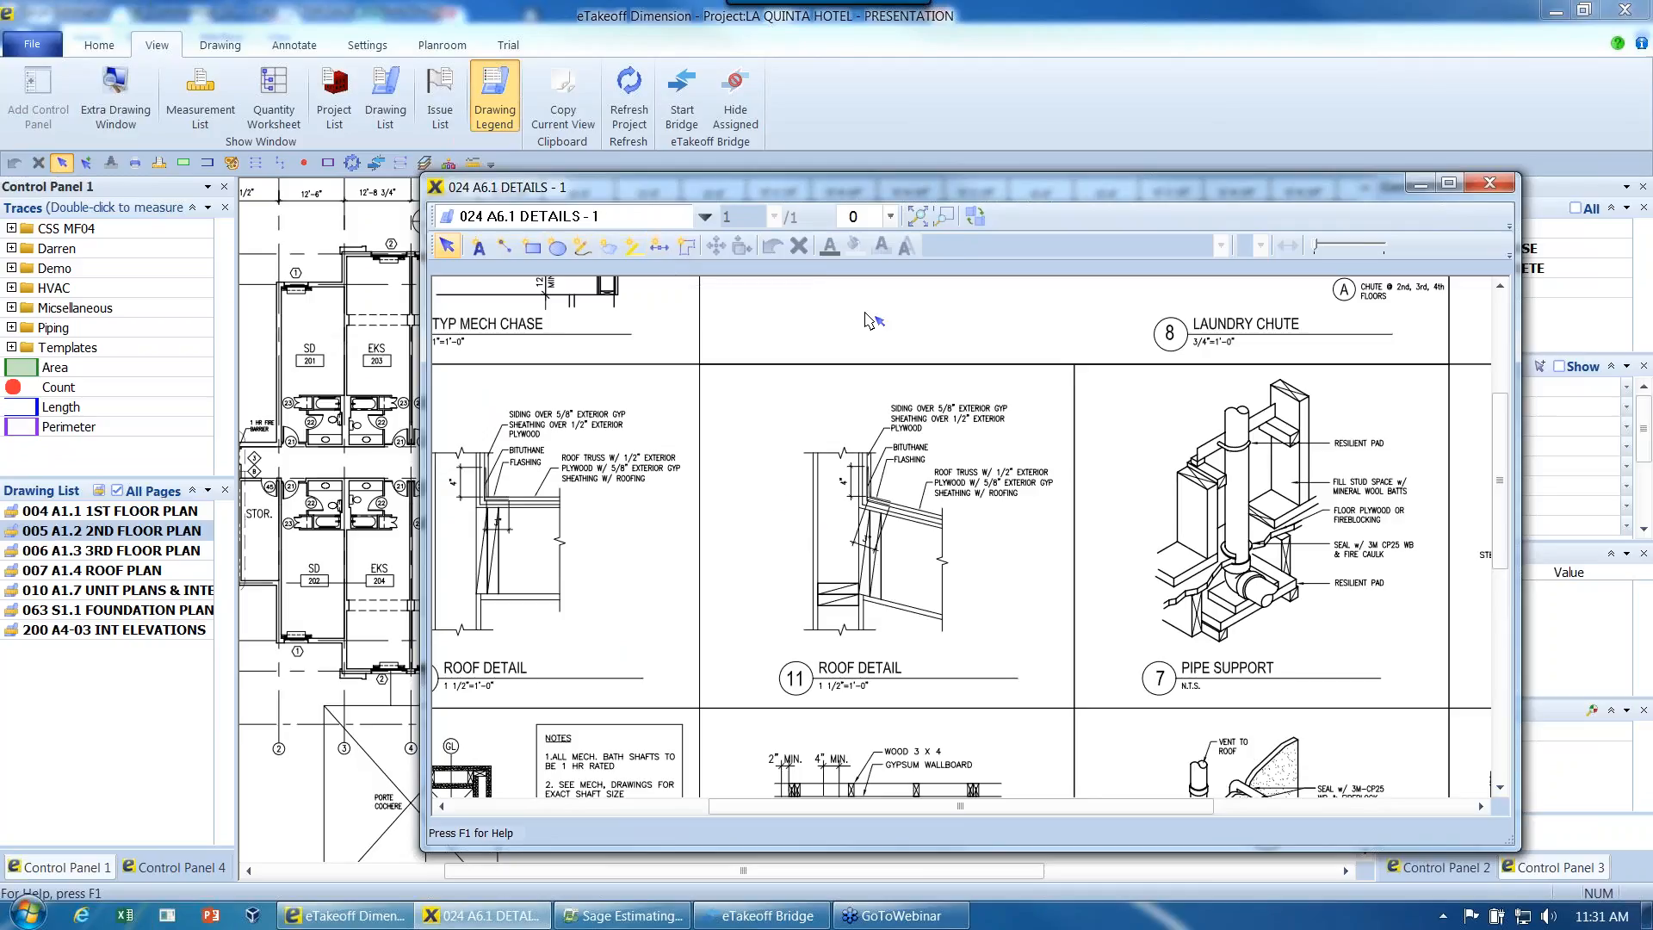
# - Swap the drawings between the main and extra windows, and move the extra window off the visible screen
pyautogui.moveTo(904, 199); pyautogui.dragTo(1149, 195)
pyautogui.click(1223, 219)
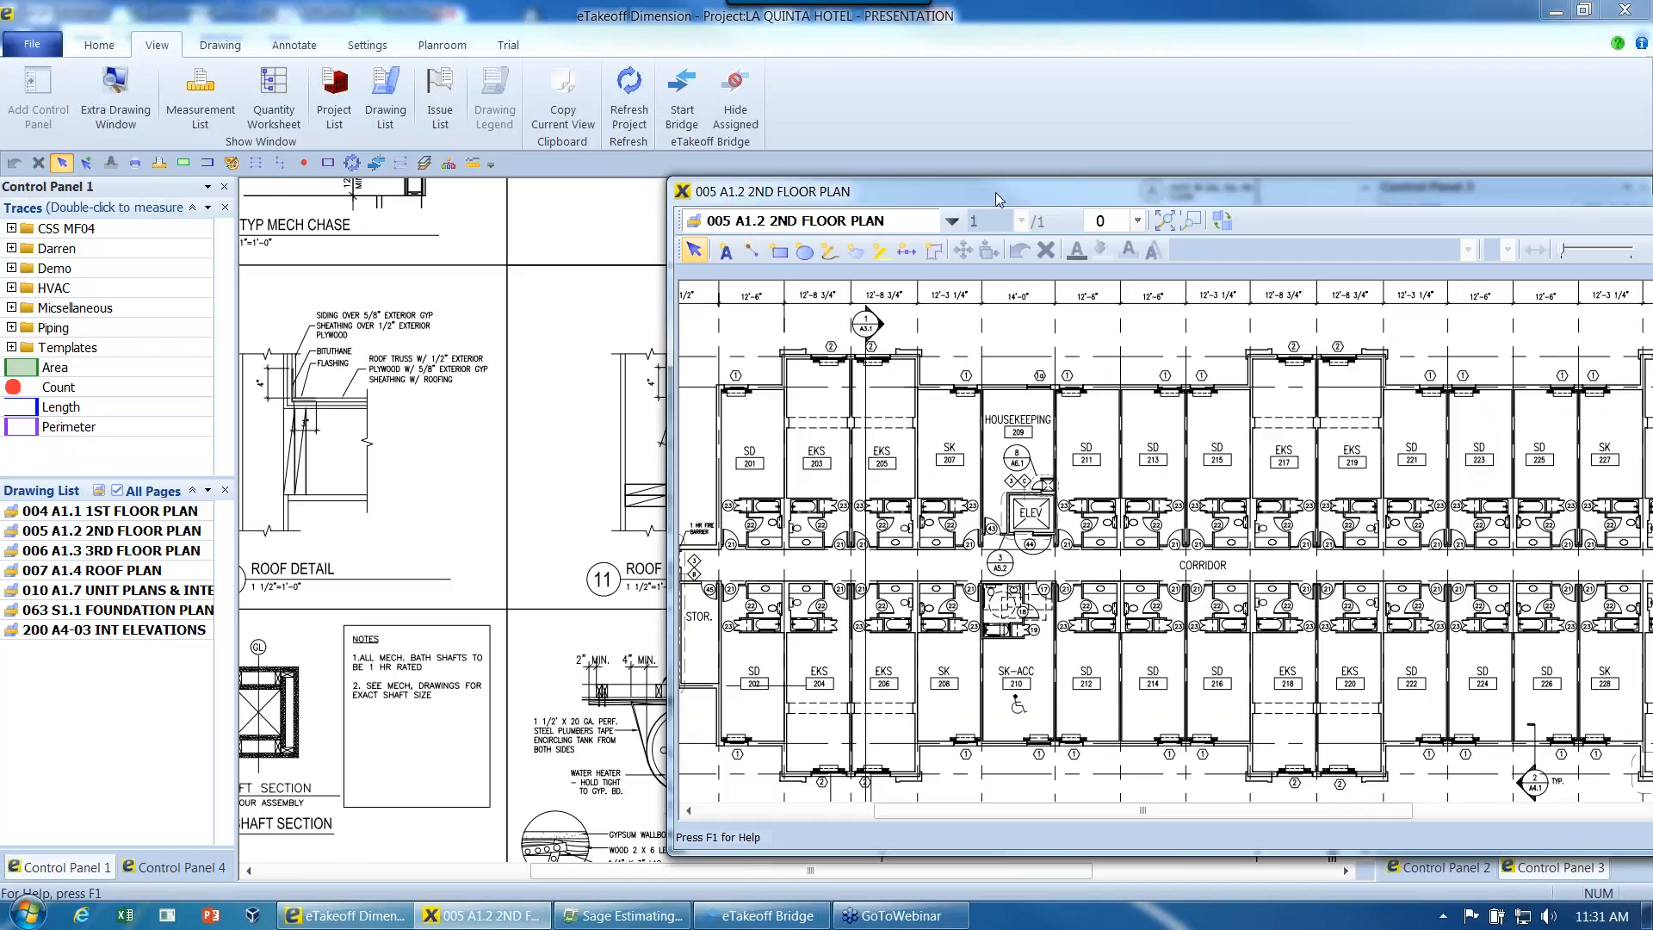
pyautogui.moveTo(995, 193); pyautogui.dragTo(1652, 220)
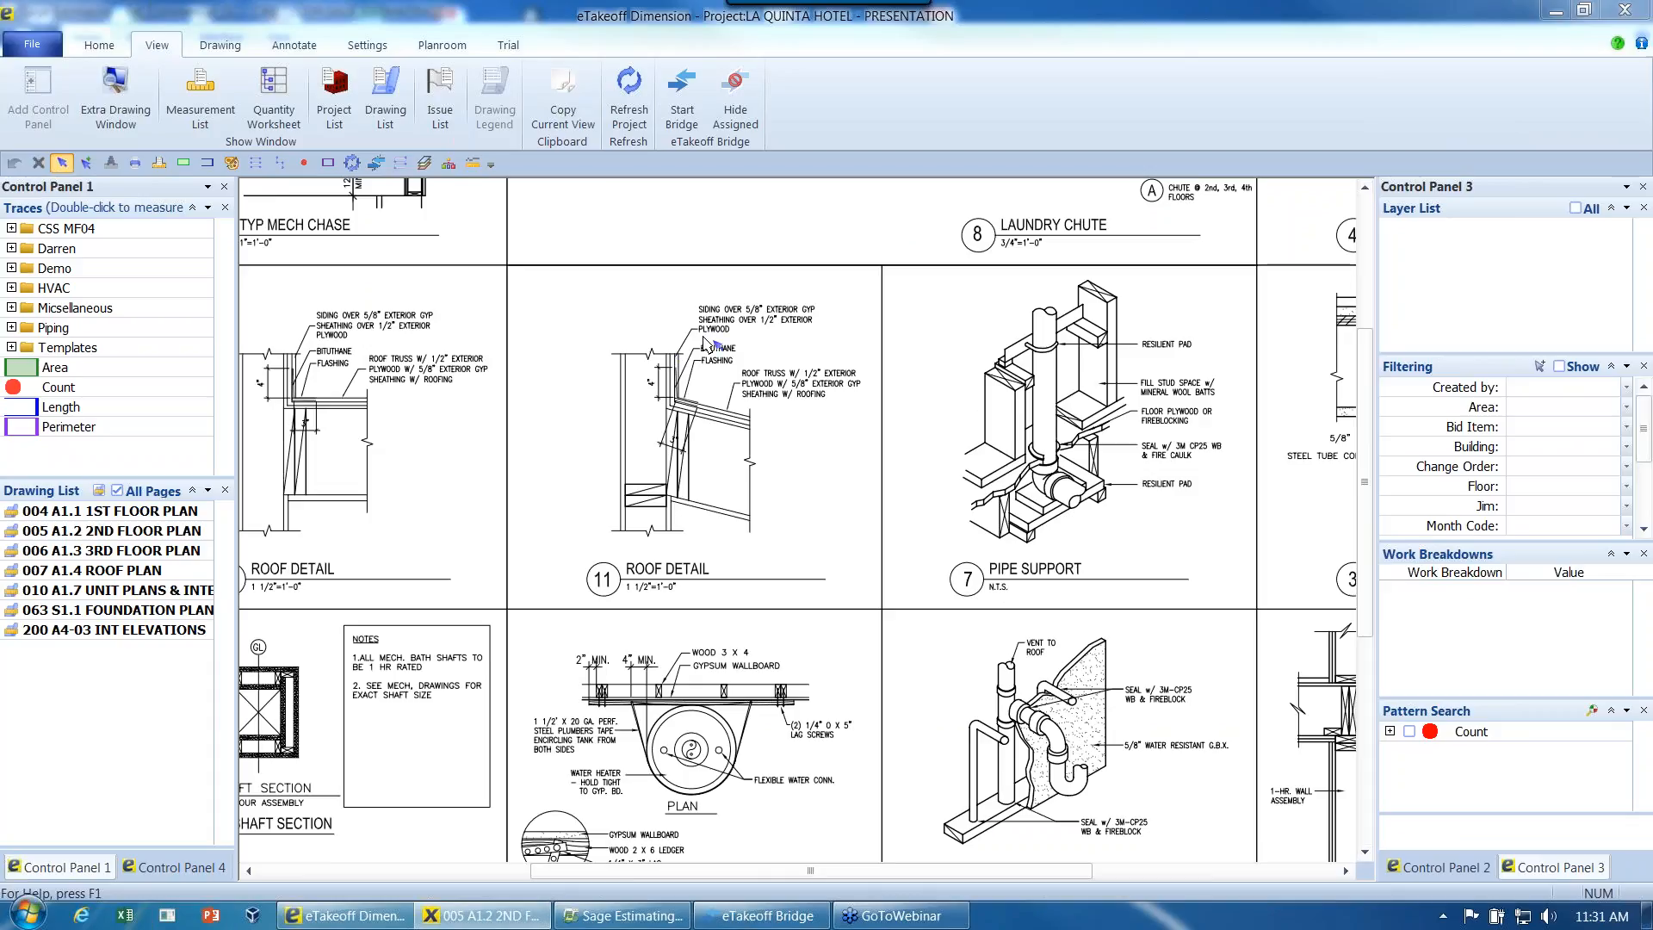
# - Define a detail scale for the details sheet described as 1 1/2" with the standard scale 1 Inch = 30 Feet
pyautogui.click(221, 51)
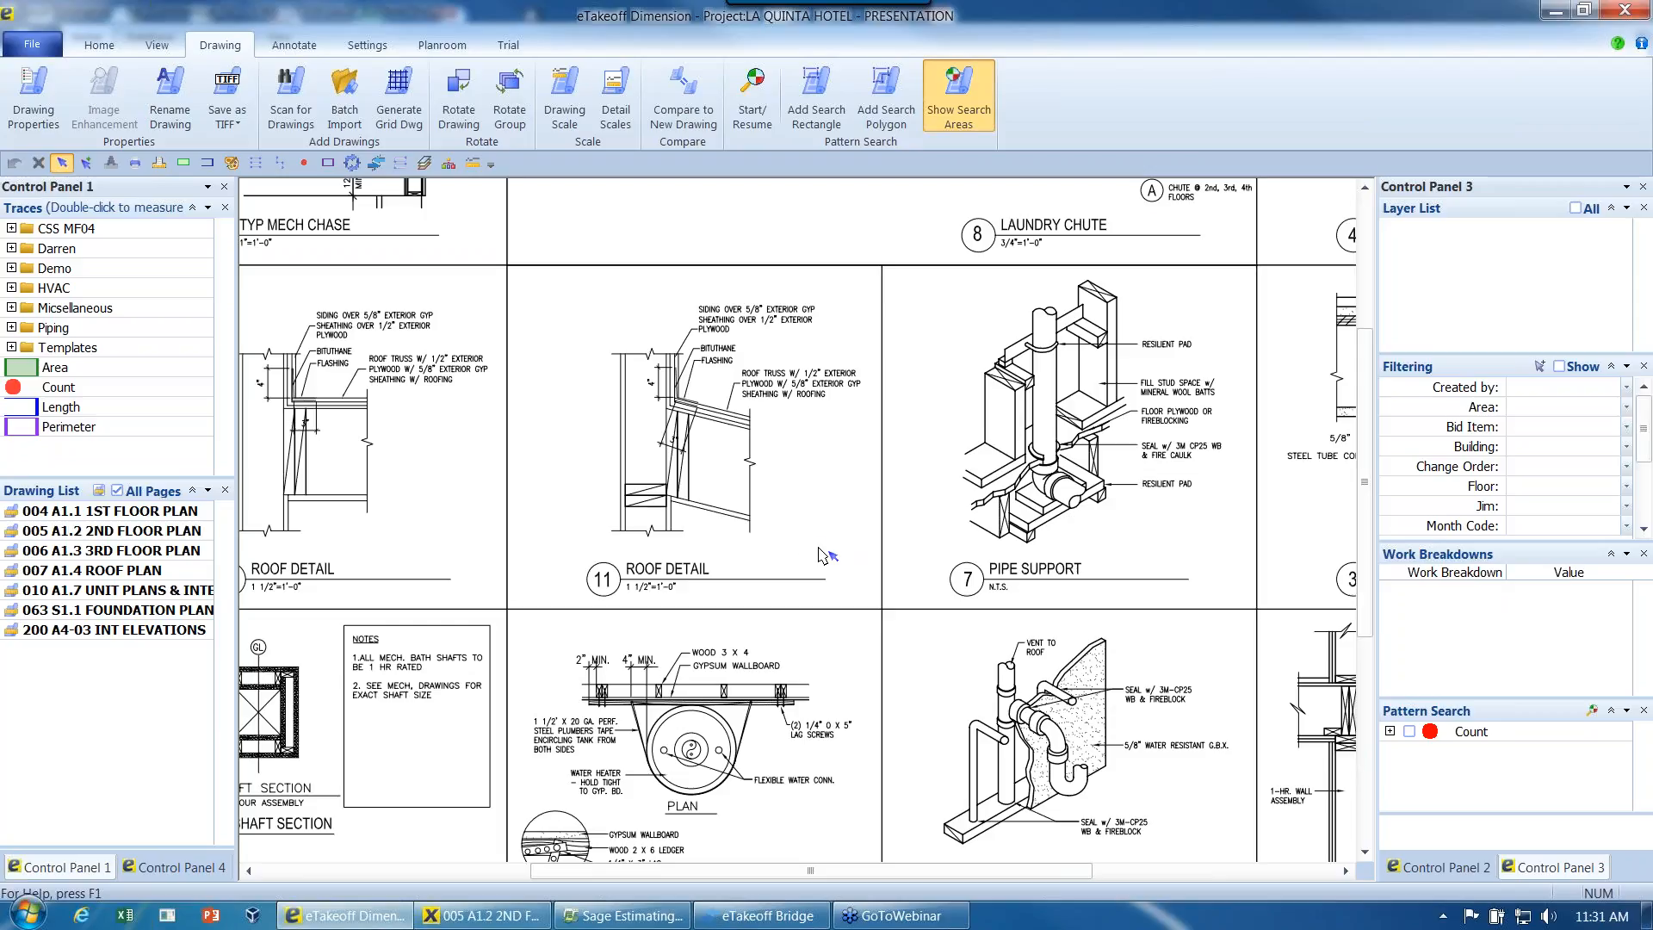
pyautogui.click(618, 110)
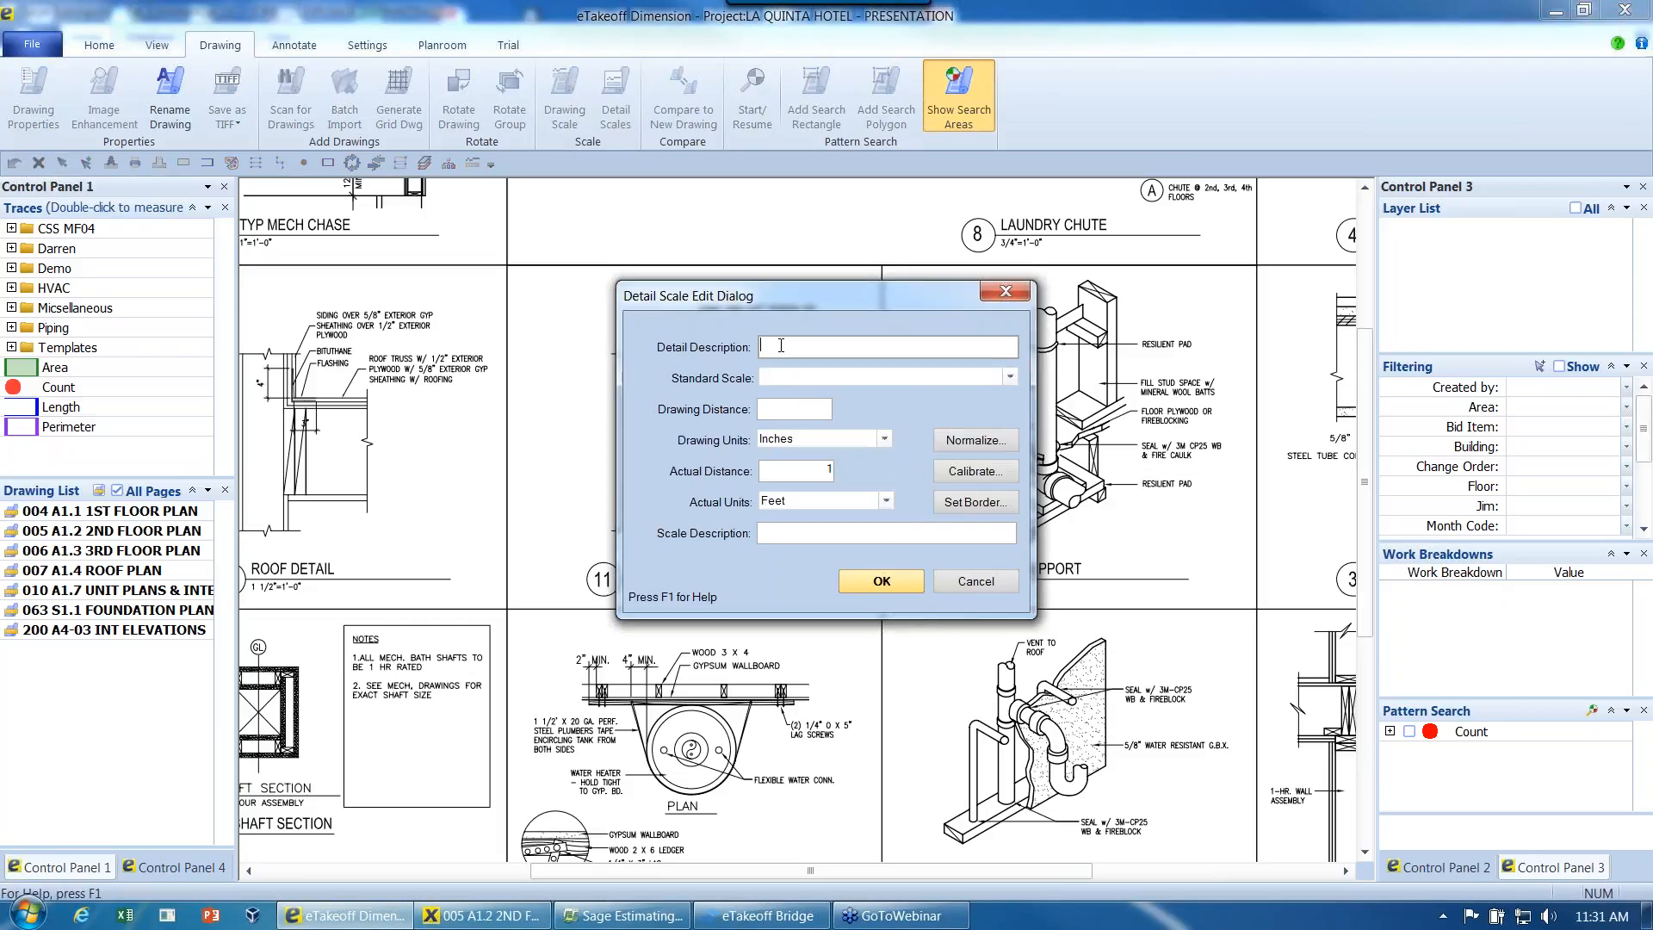
pyautogui.moveTo(771, 294); pyautogui.dragTo(995, 291)
pyautogui.write('1')
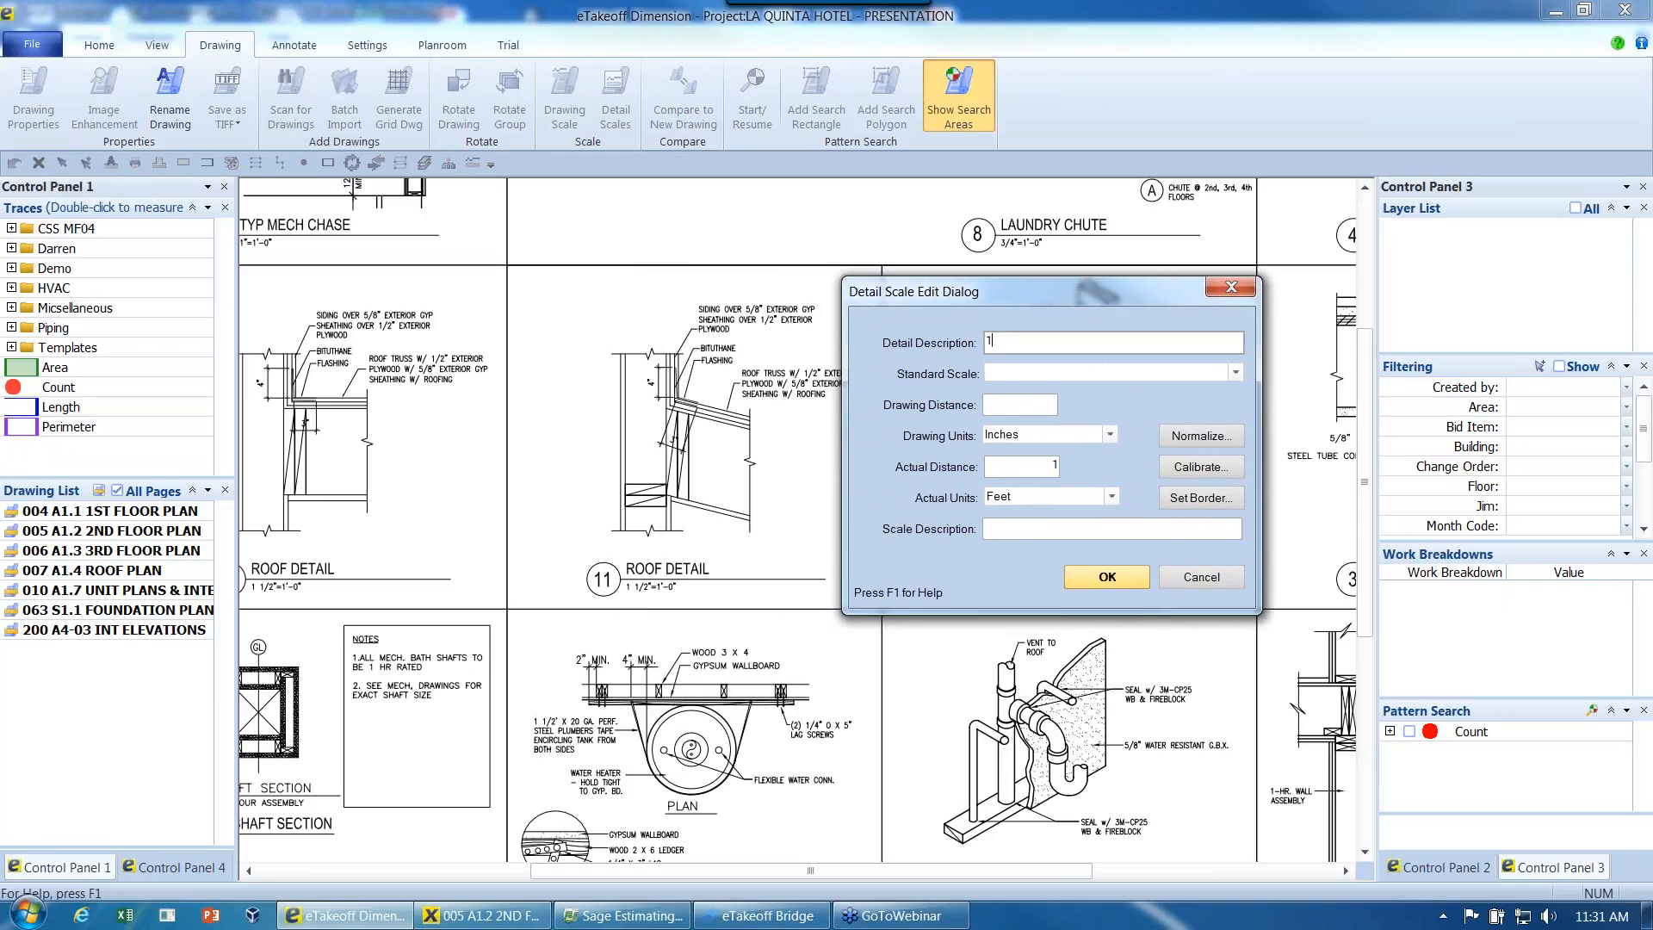
pyautogui.write(' 1/2')
pyautogui.click(1236, 372)
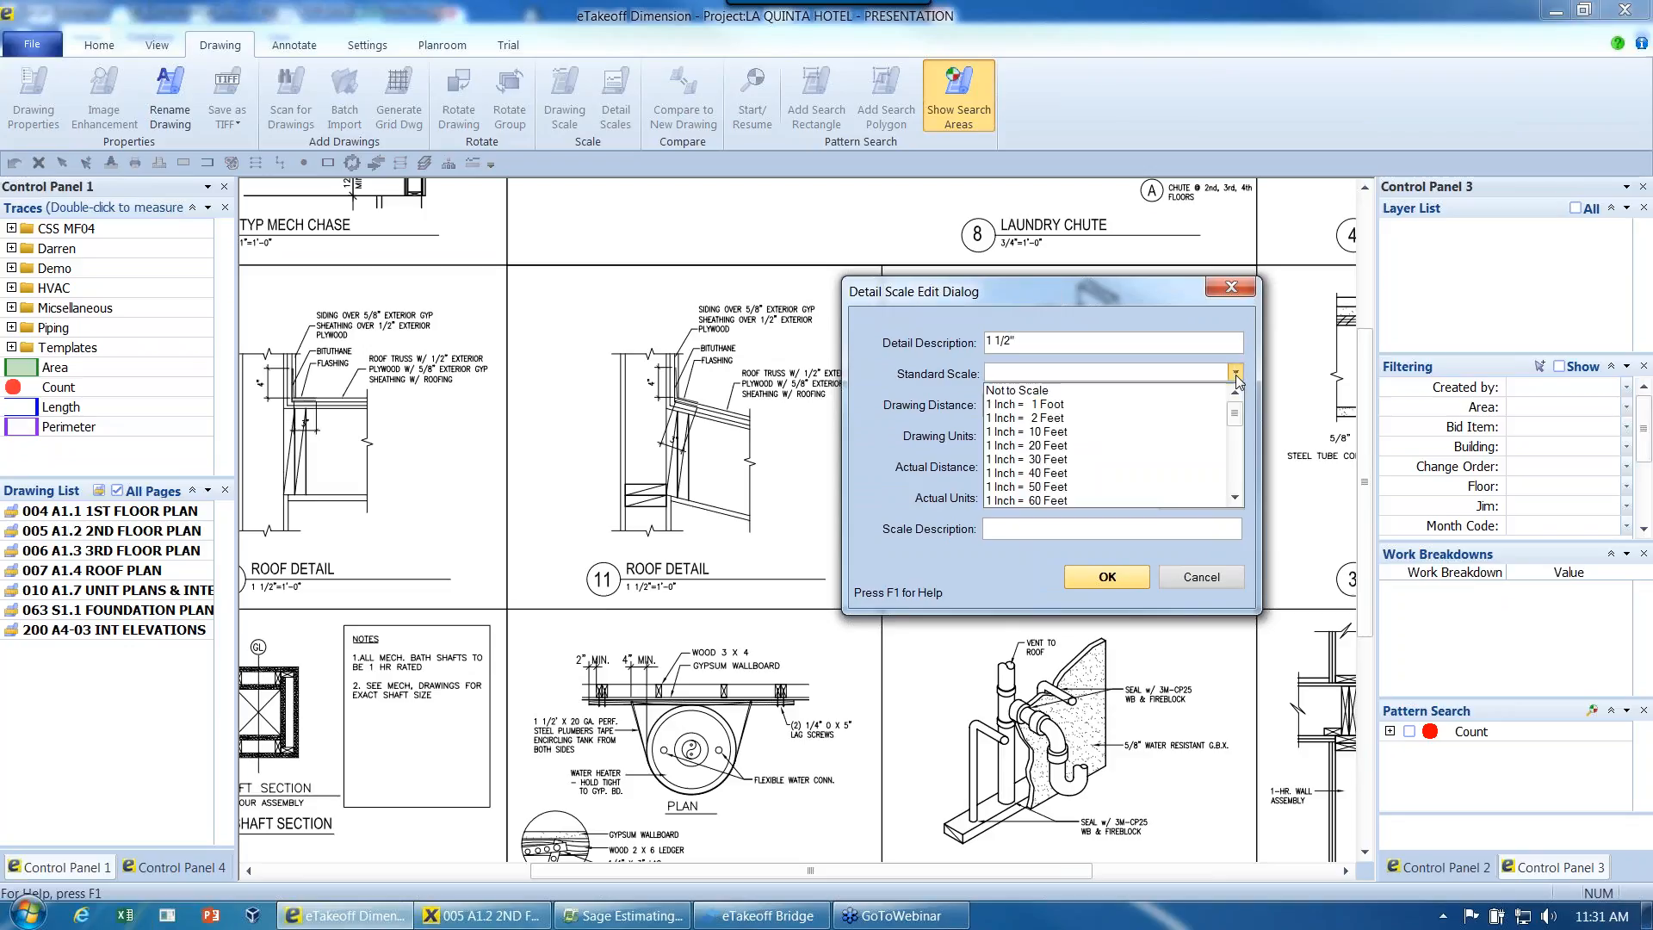
pyautogui.click(1136, 461)
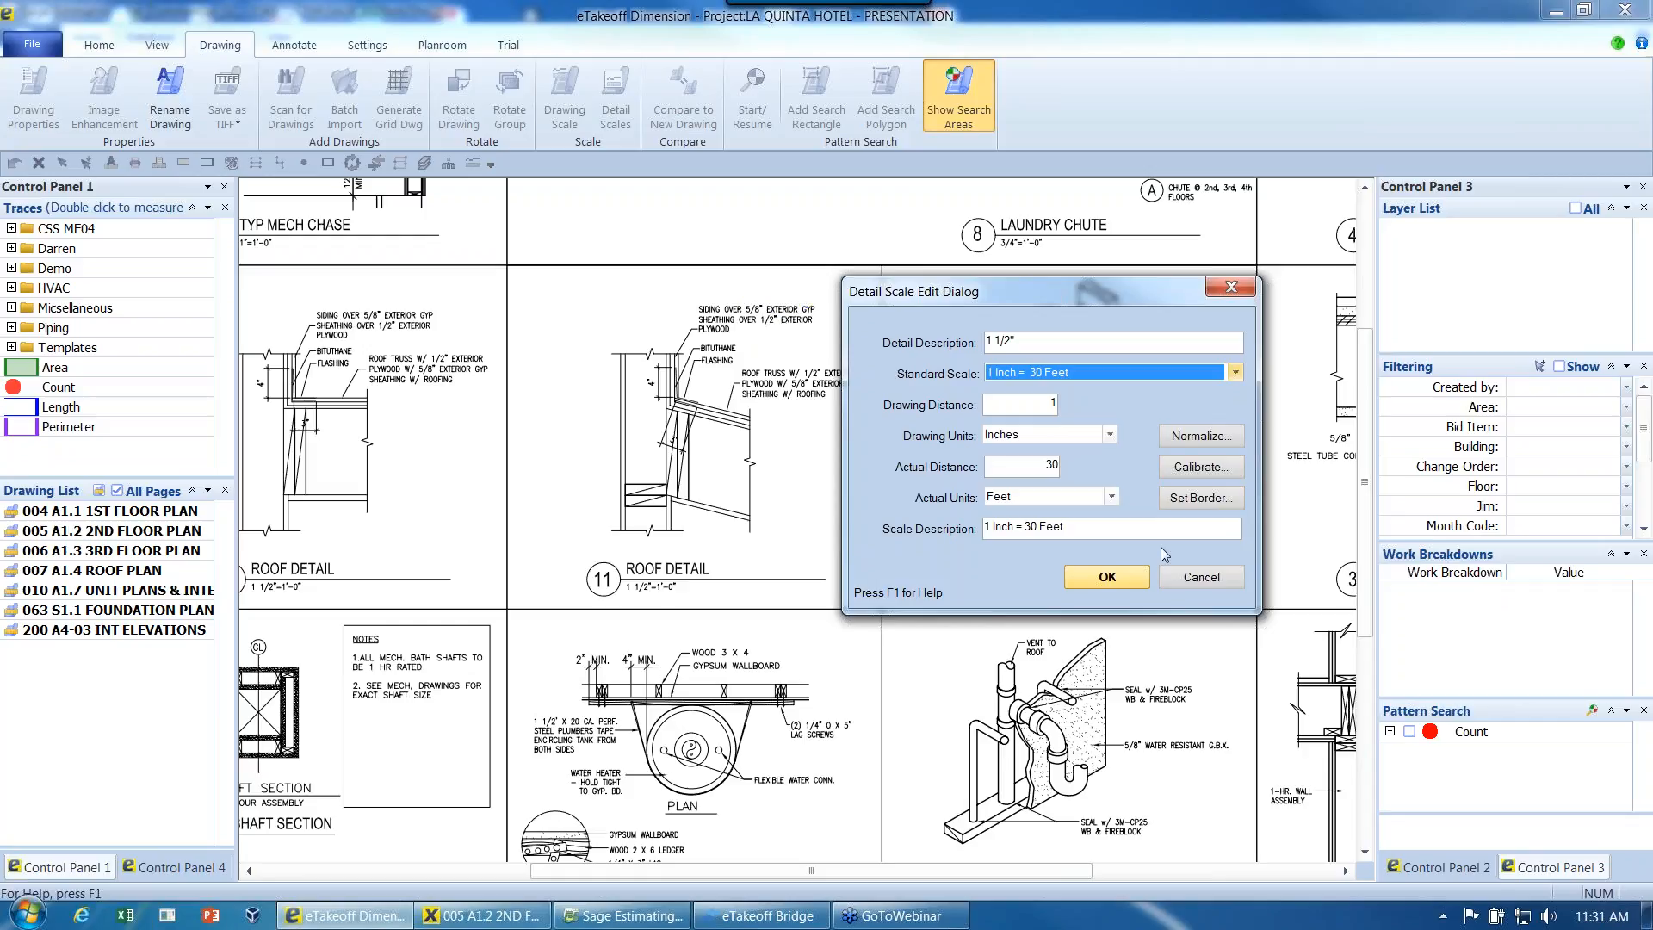
# - Set the detail scale's border around roof detail 11, then save the scale and close the detail scale list
pyautogui.click(1188, 505)
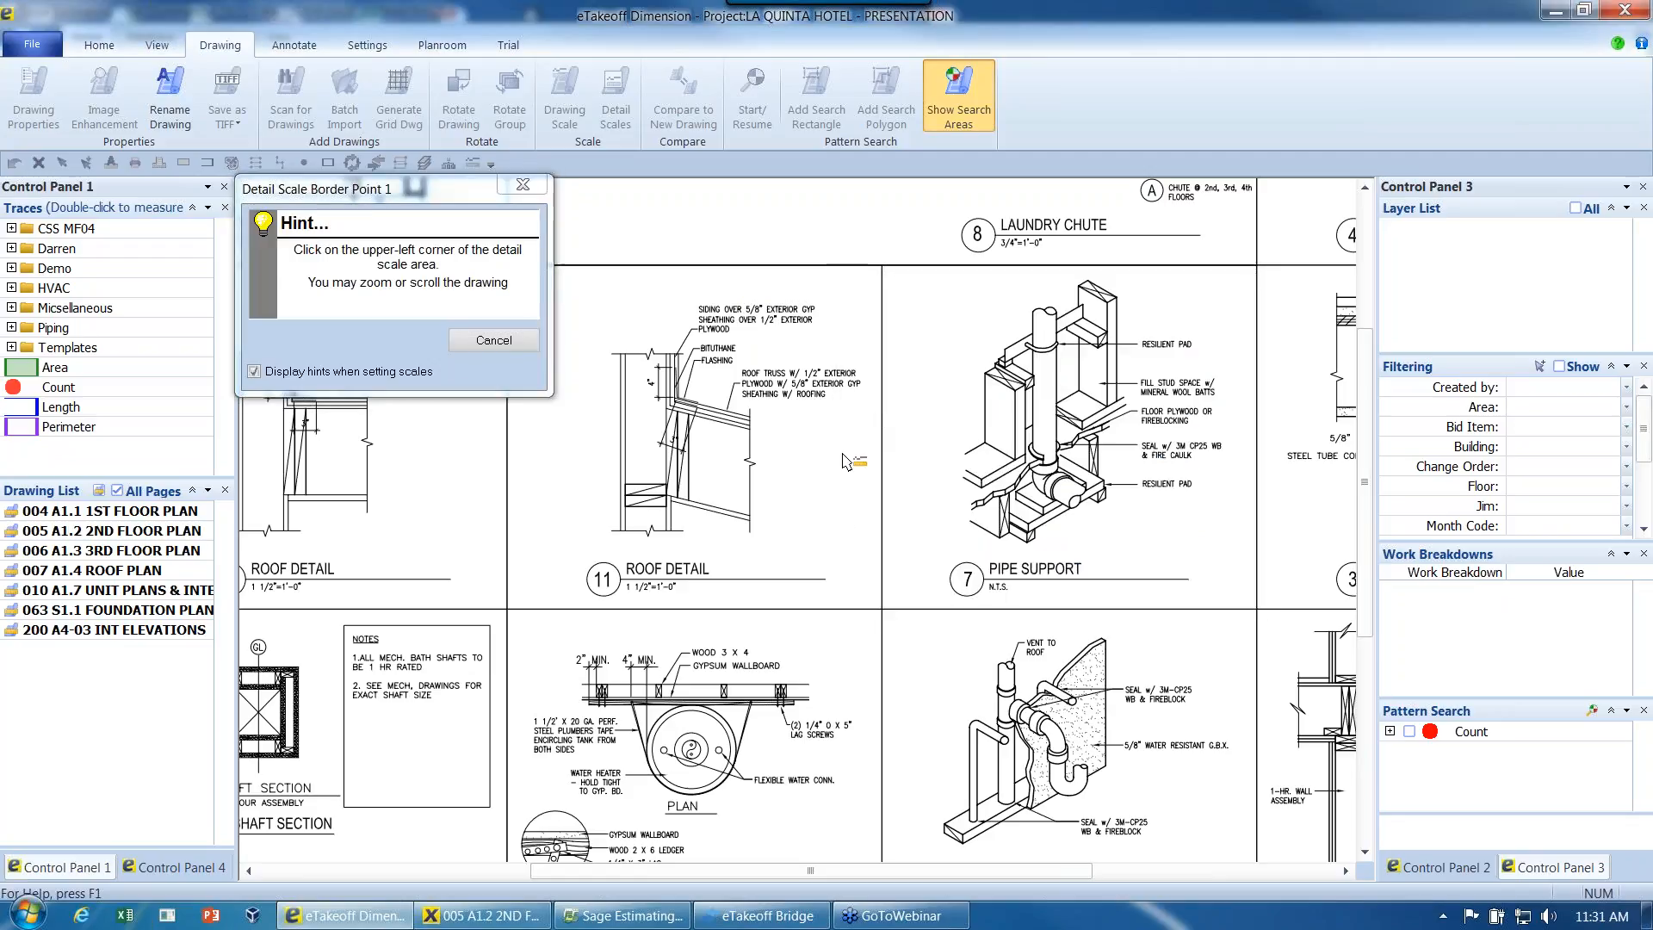
pyautogui.moveTo(790, 480); pyautogui.dragTo(916, 467, button='middle')
pyautogui.click(639, 259)
pyautogui.click(1015, 601)
pyautogui.click(1106, 577)
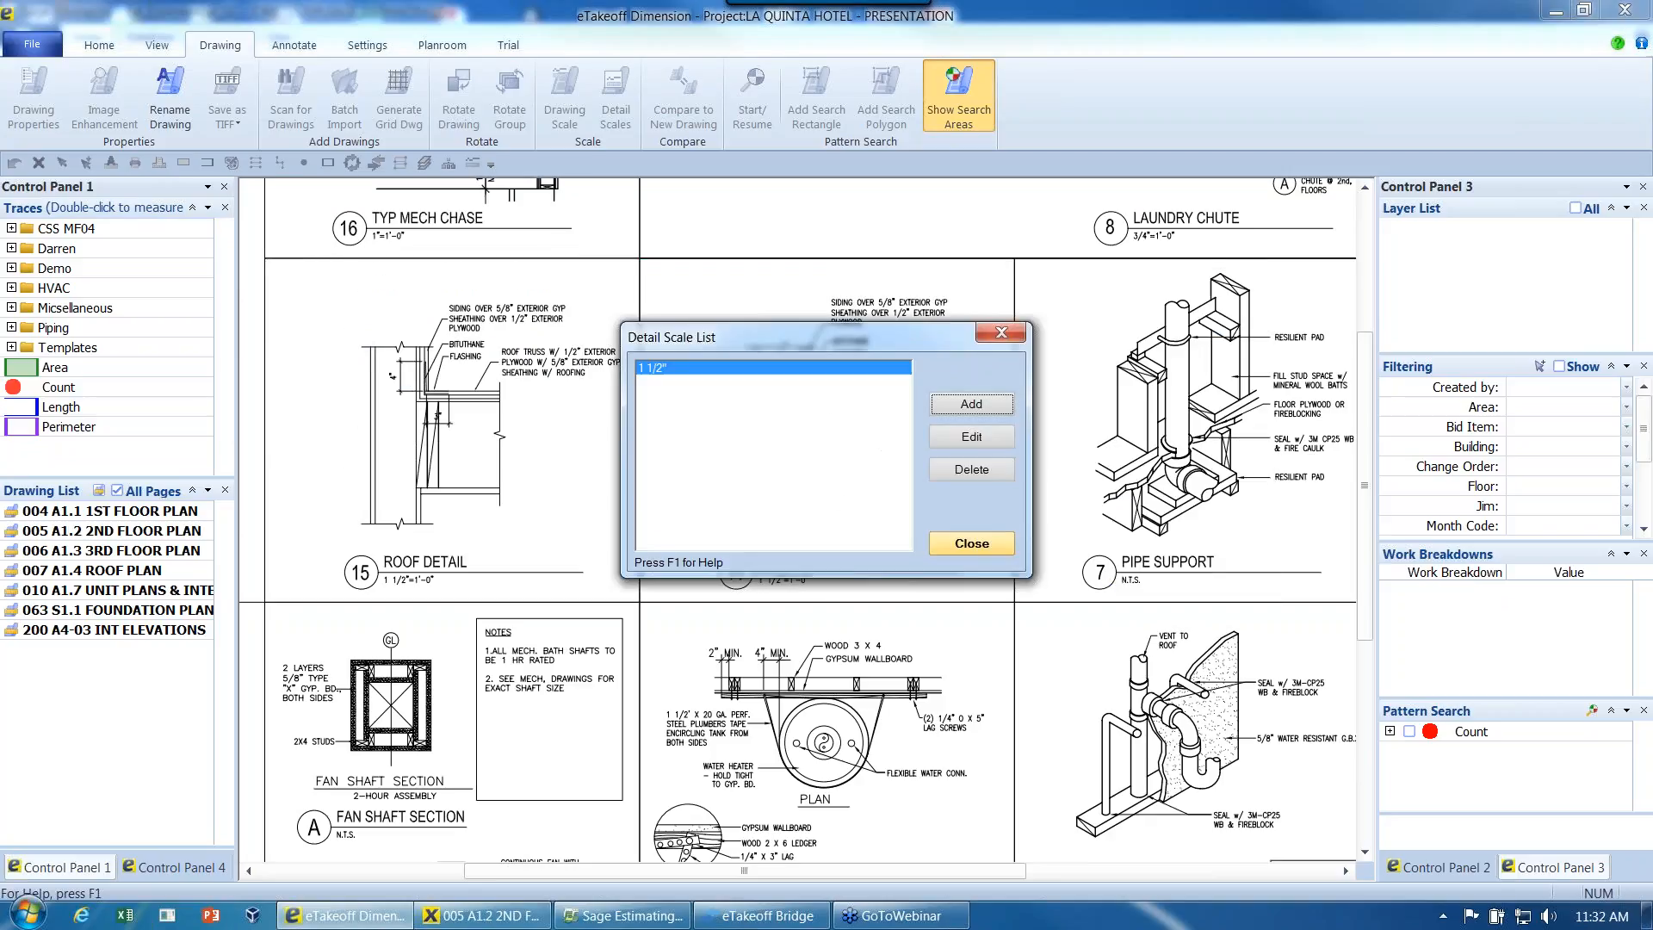
pyautogui.click(979, 545)
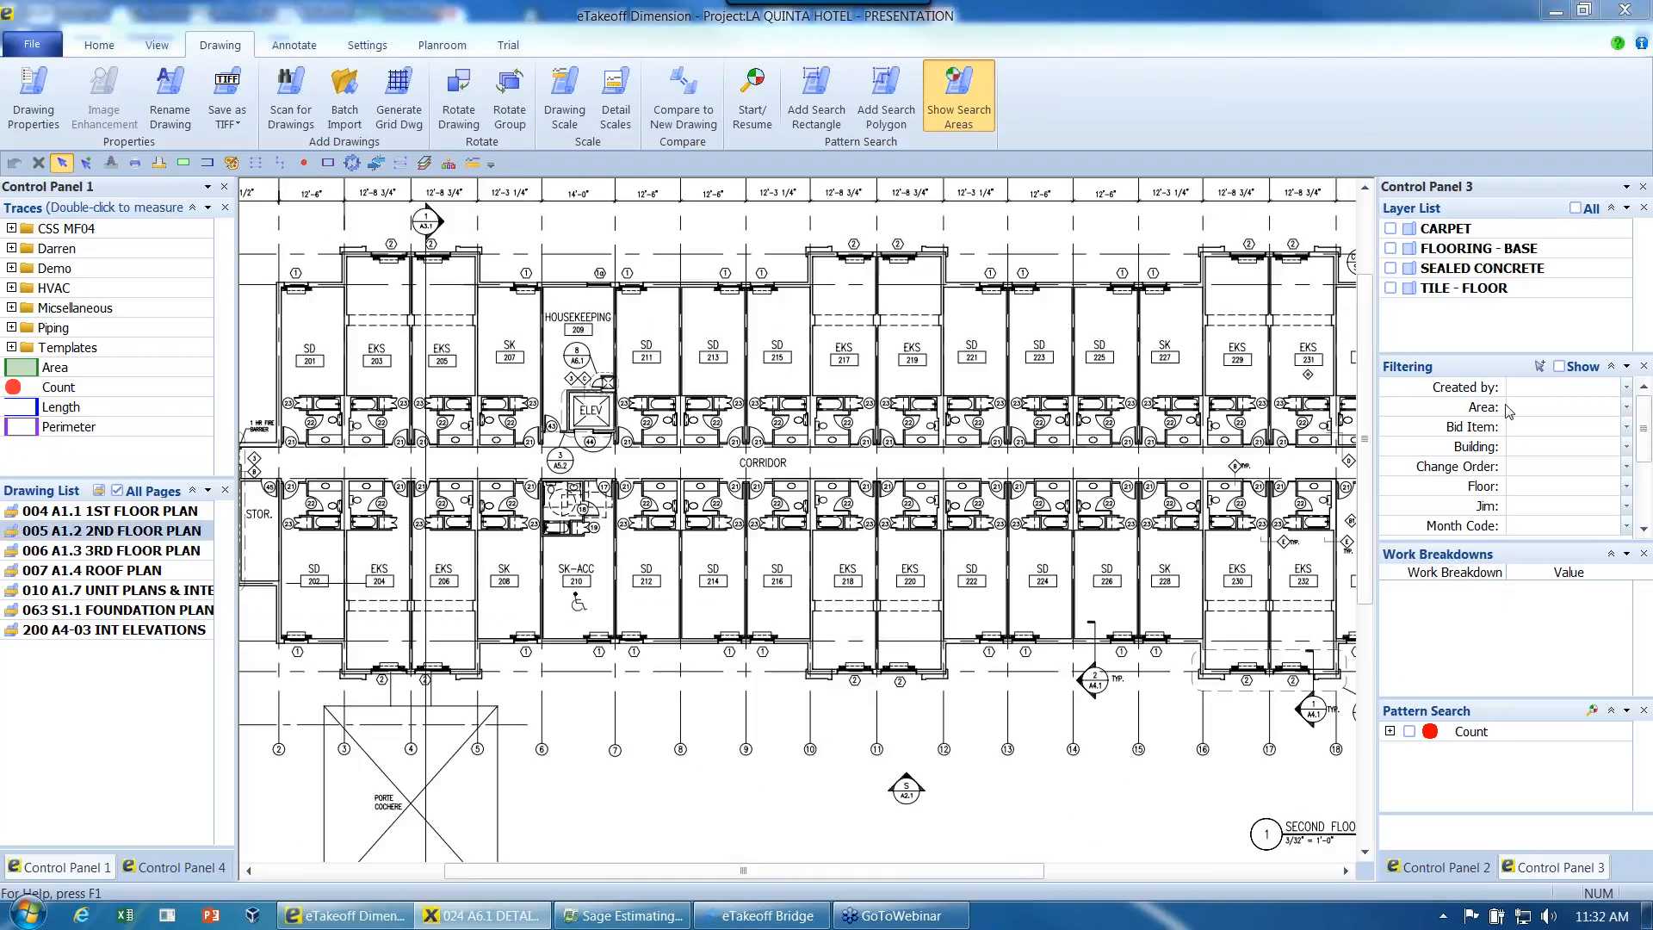
# - Start a pattern search on the 2nd floor plan, framing the door tag 21 beside the corridor at room 213 as the pattern
pyautogui.moveTo(843, 376); pyautogui.dragTo(771, 381, button='middle')
pyautogui.scroll(2, 775, 386)
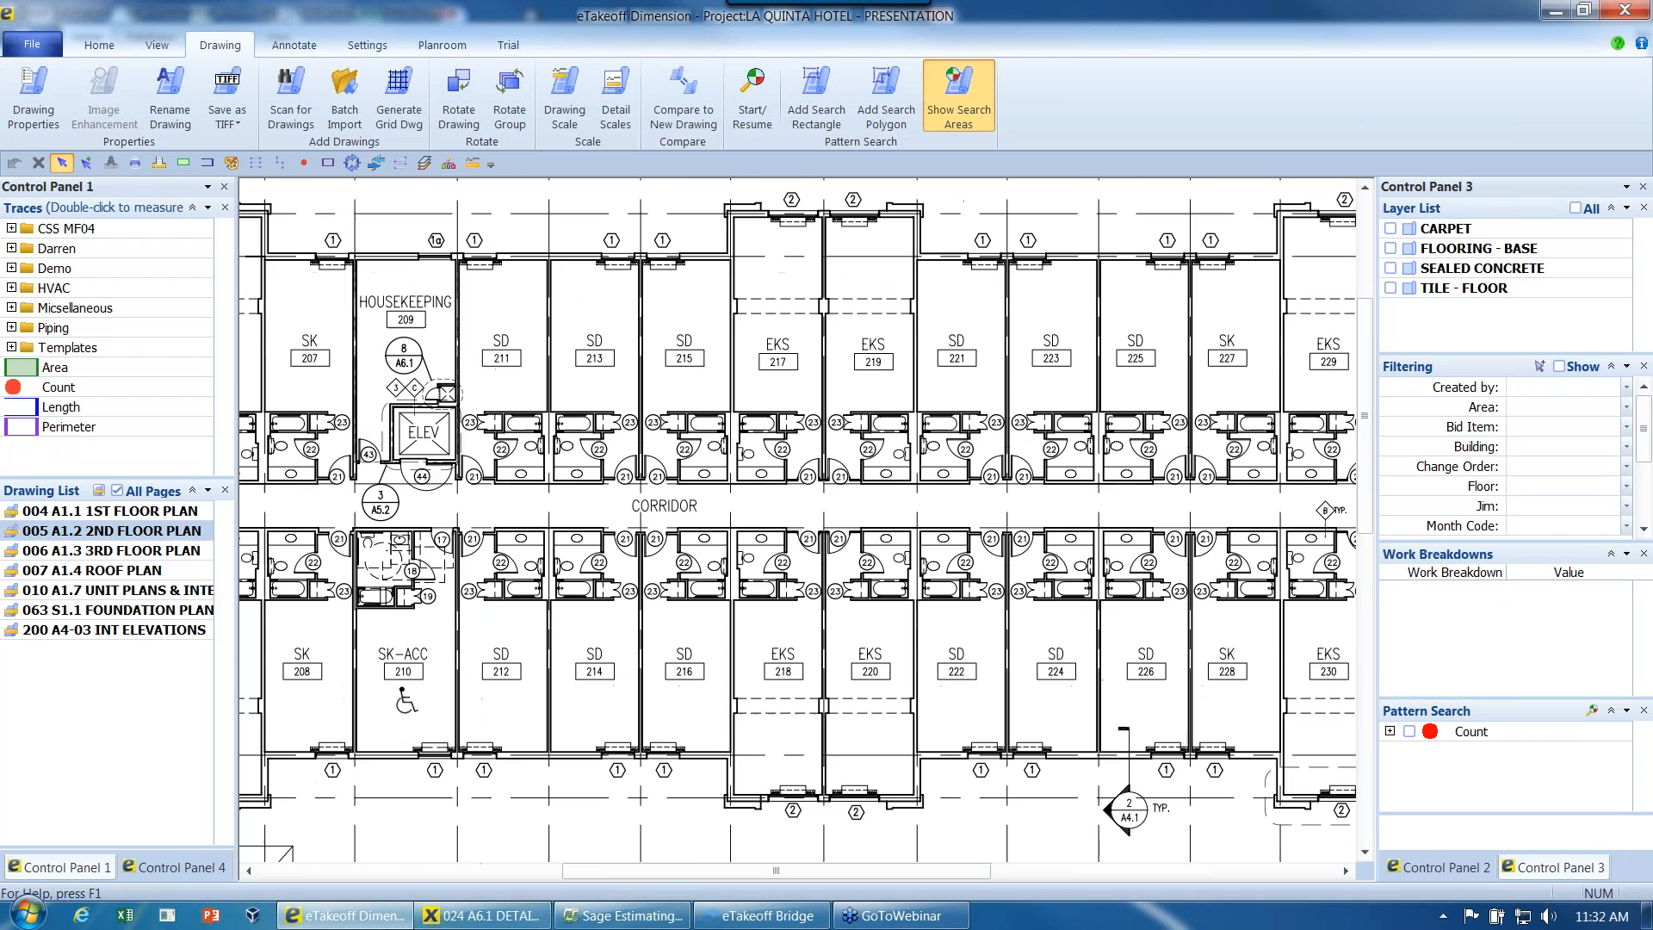
pyautogui.moveTo(747, 476); pyautogui.dragTo(807, 452, button='middle')
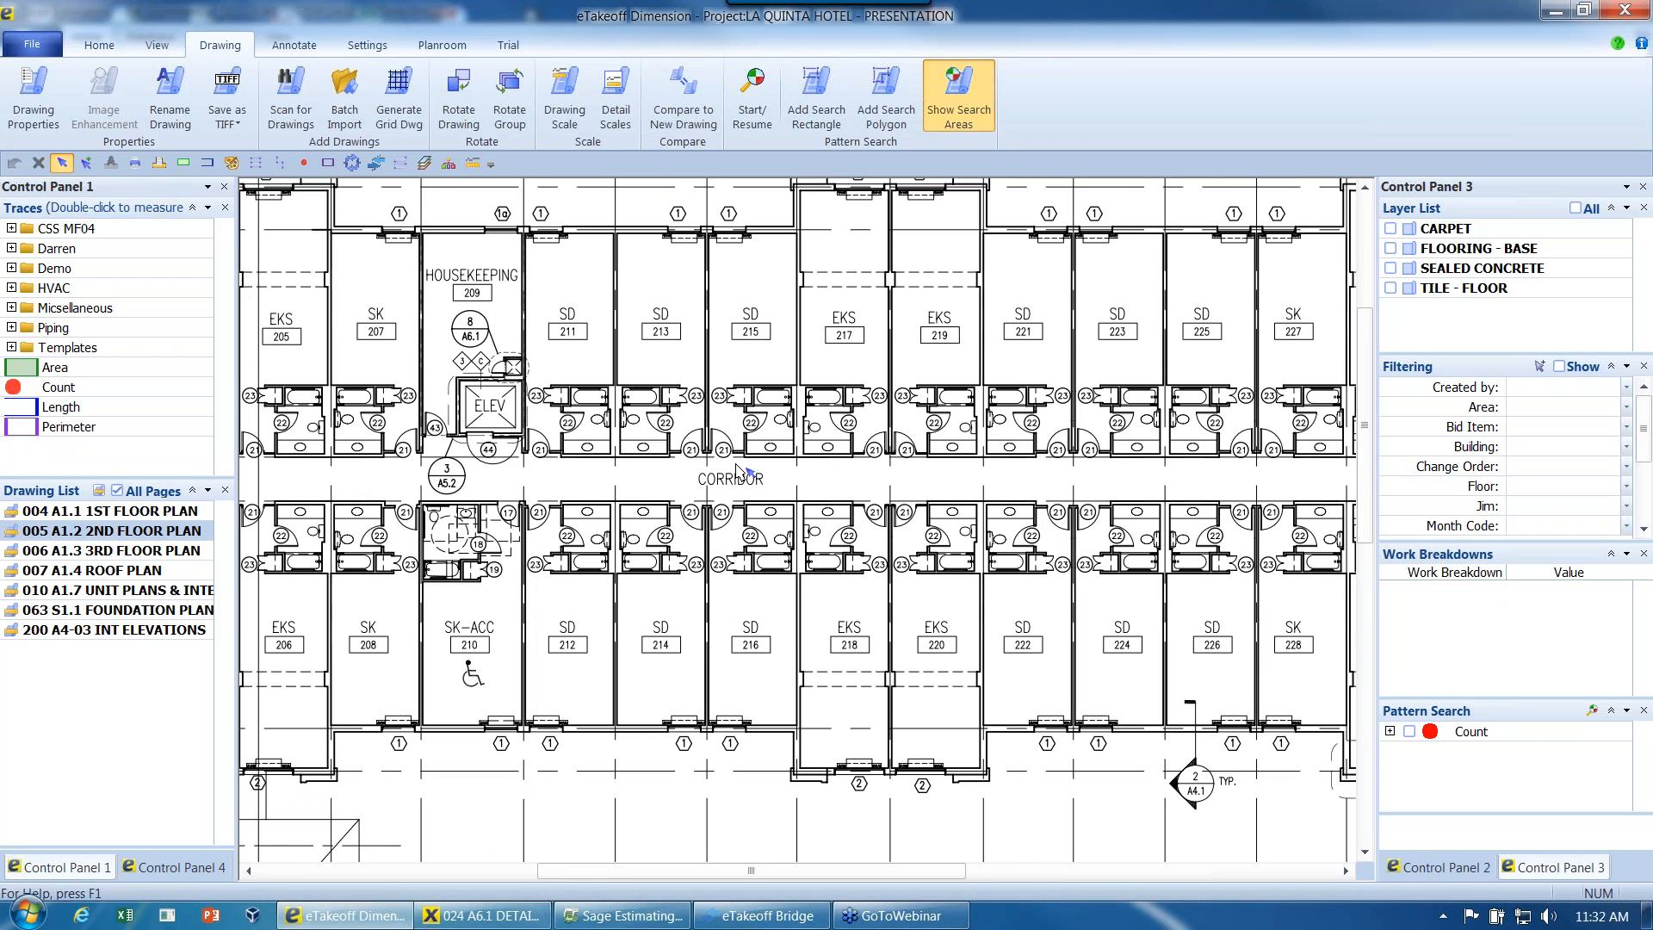
pyautogui.scroll(3, 736, 469)
pyautogui.moveTo(733, 487); pyautogui.dragTo(810, 484, button='middle')
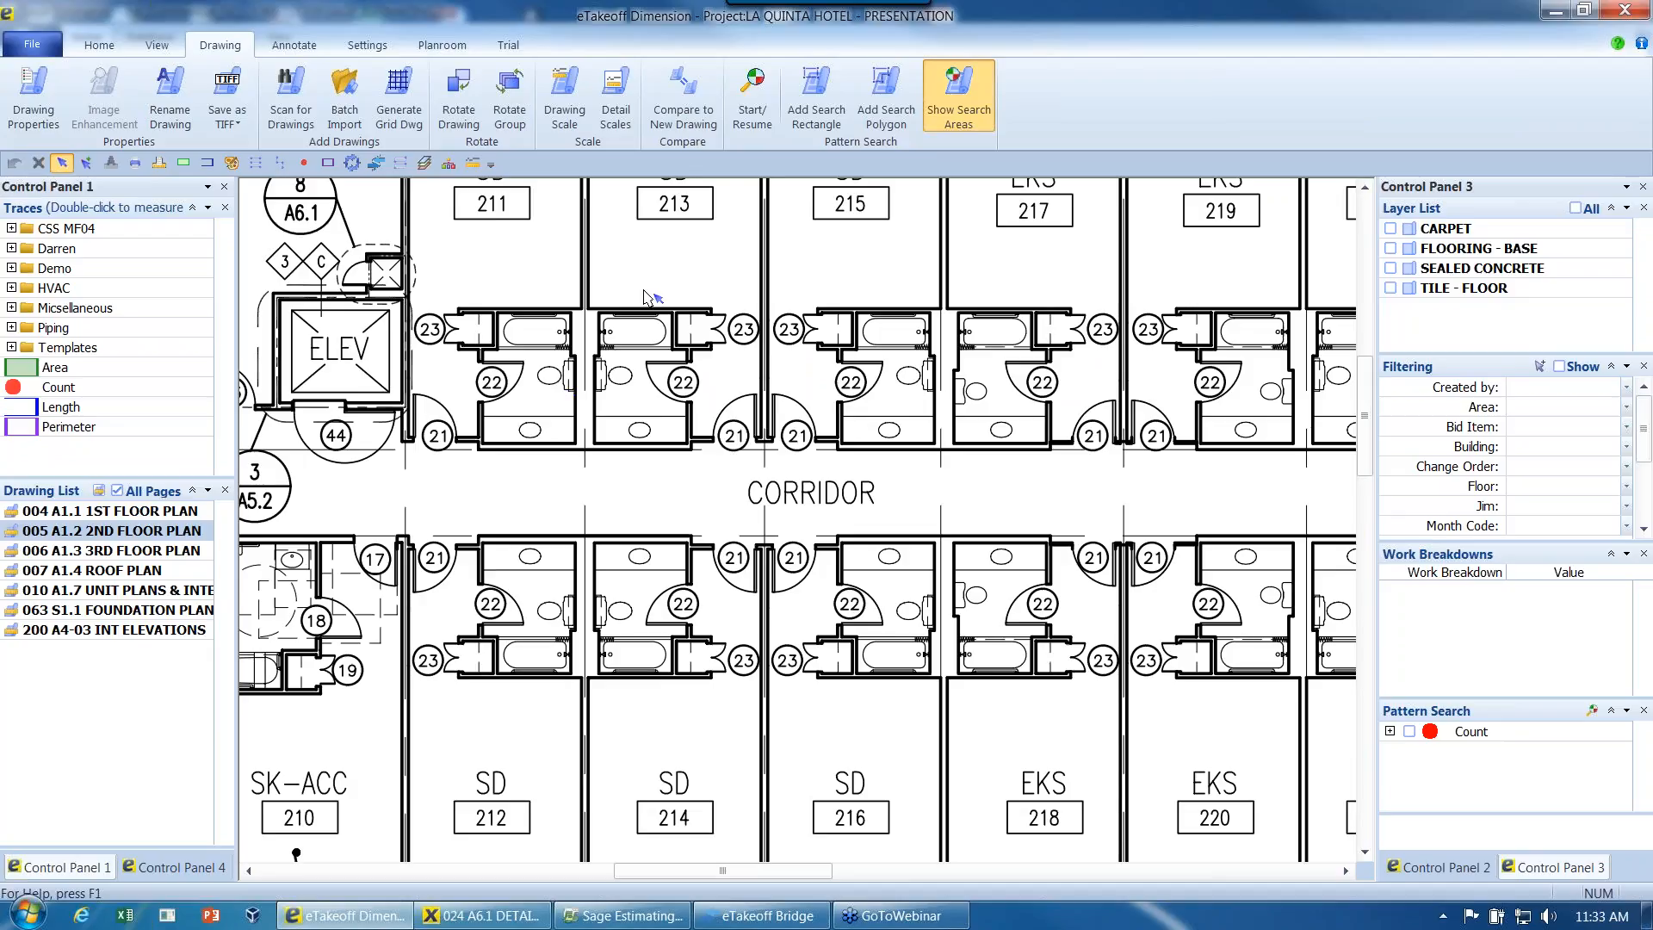
pyautogui.click(753, 91)
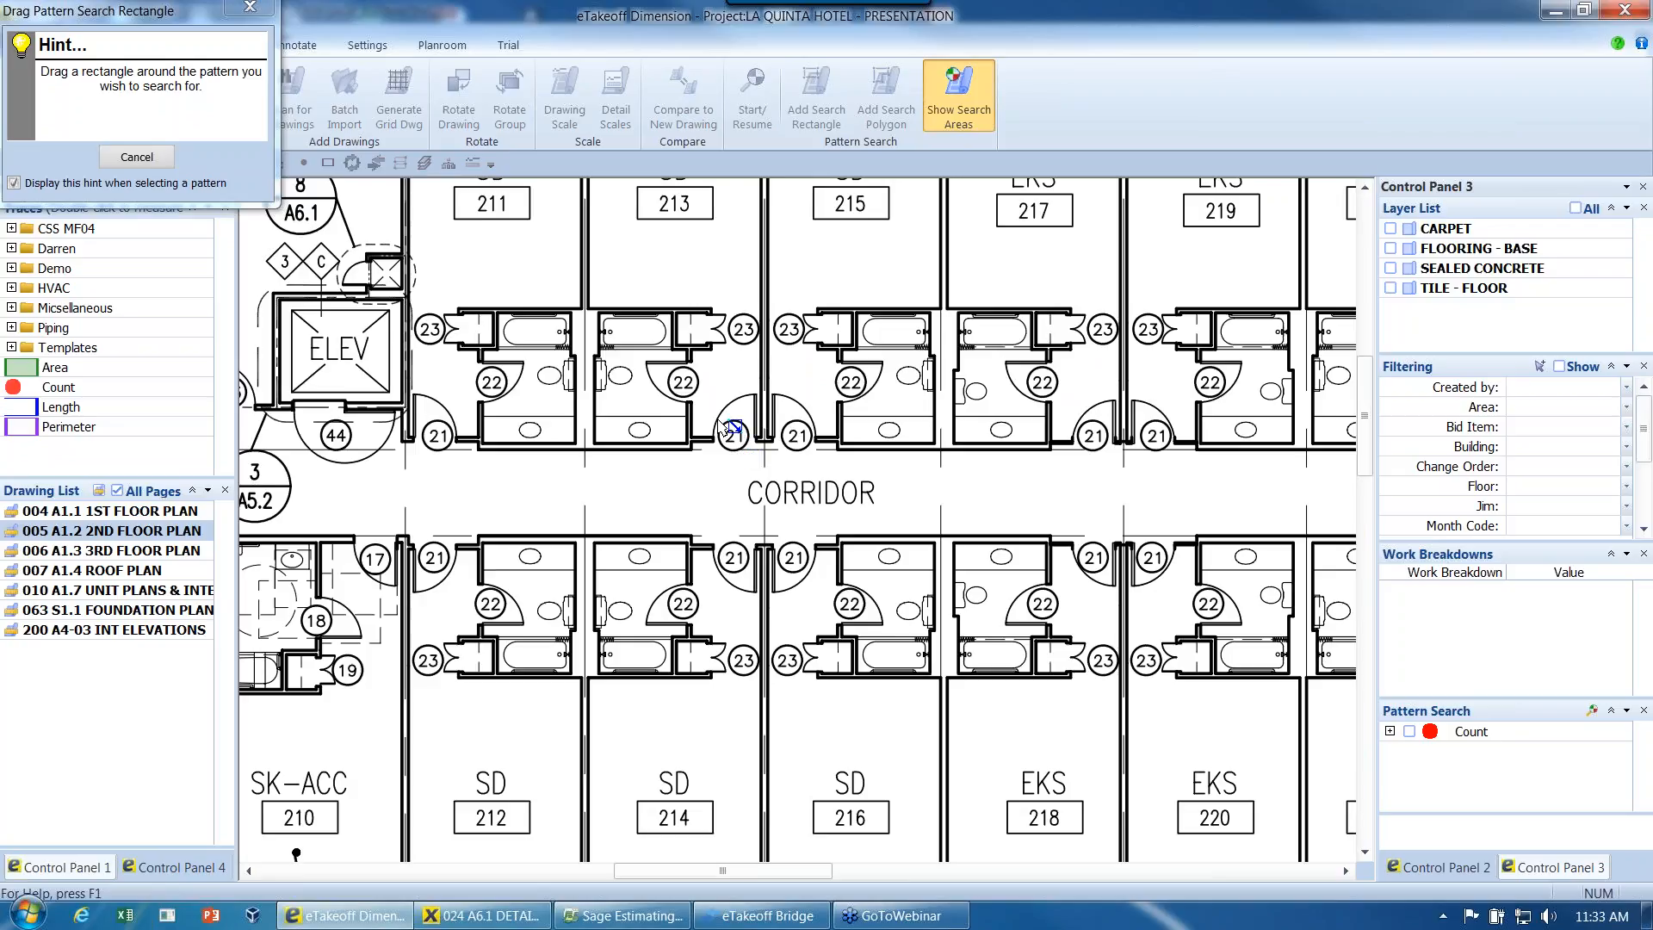
pyautogui.moveTo(718, 419); pyautogui.dragTo(752, 461)
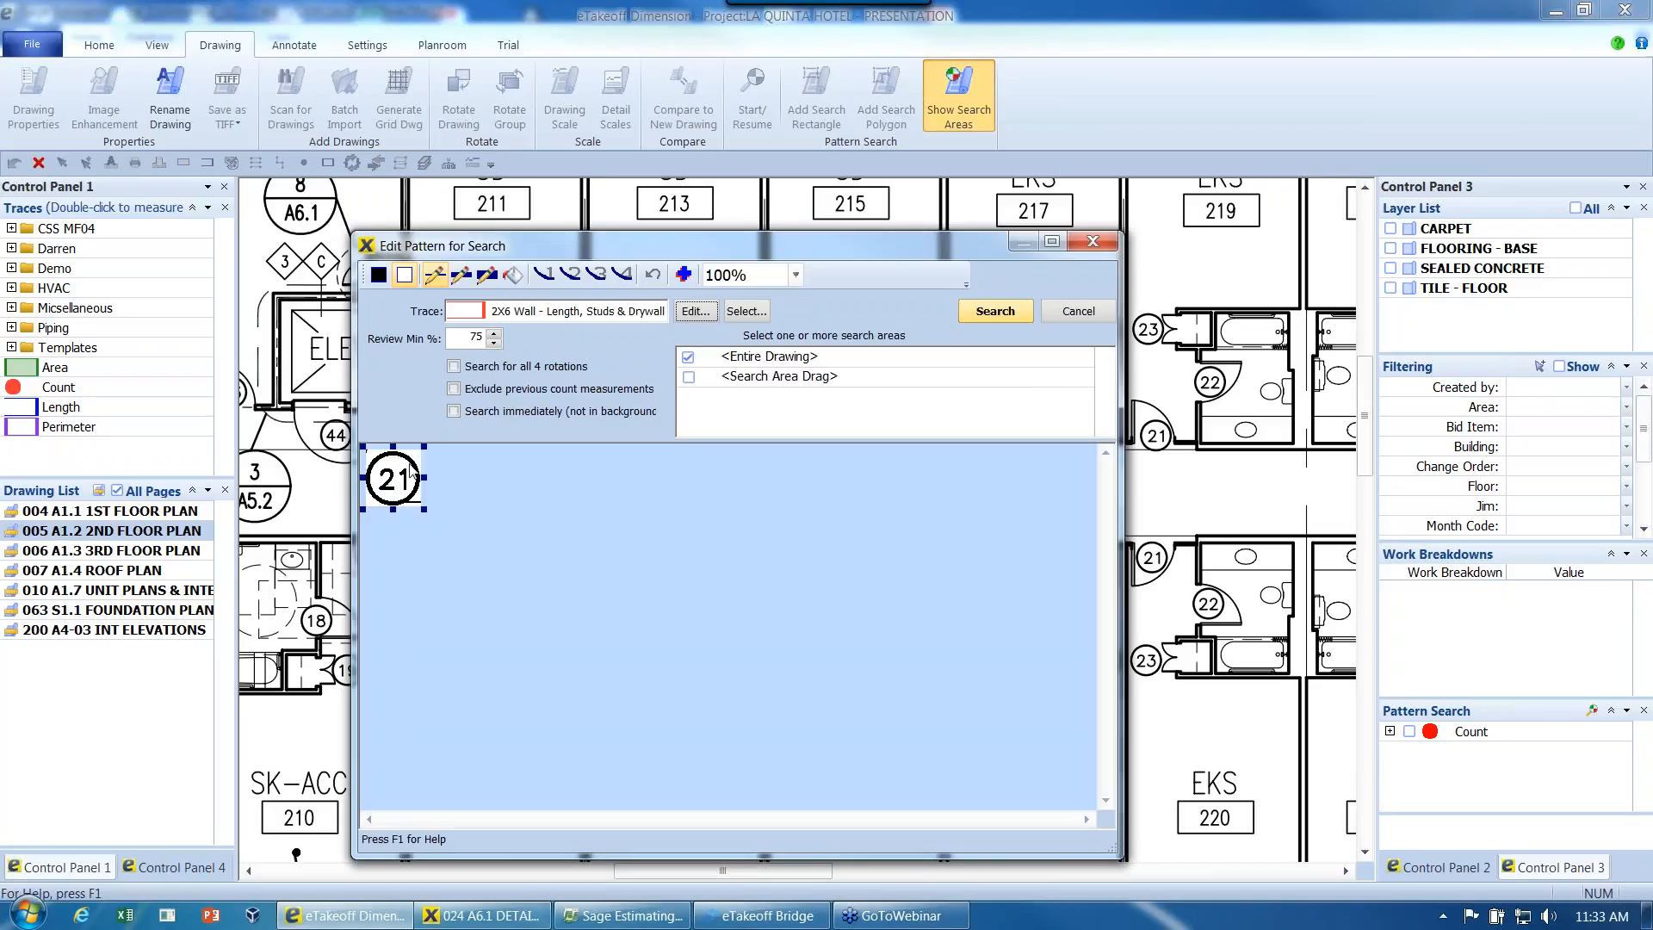
# - Assign the Door1 trace from the Doors templates to the pattern and run the search on the entire drawing
pyautogui.click(747, 312)
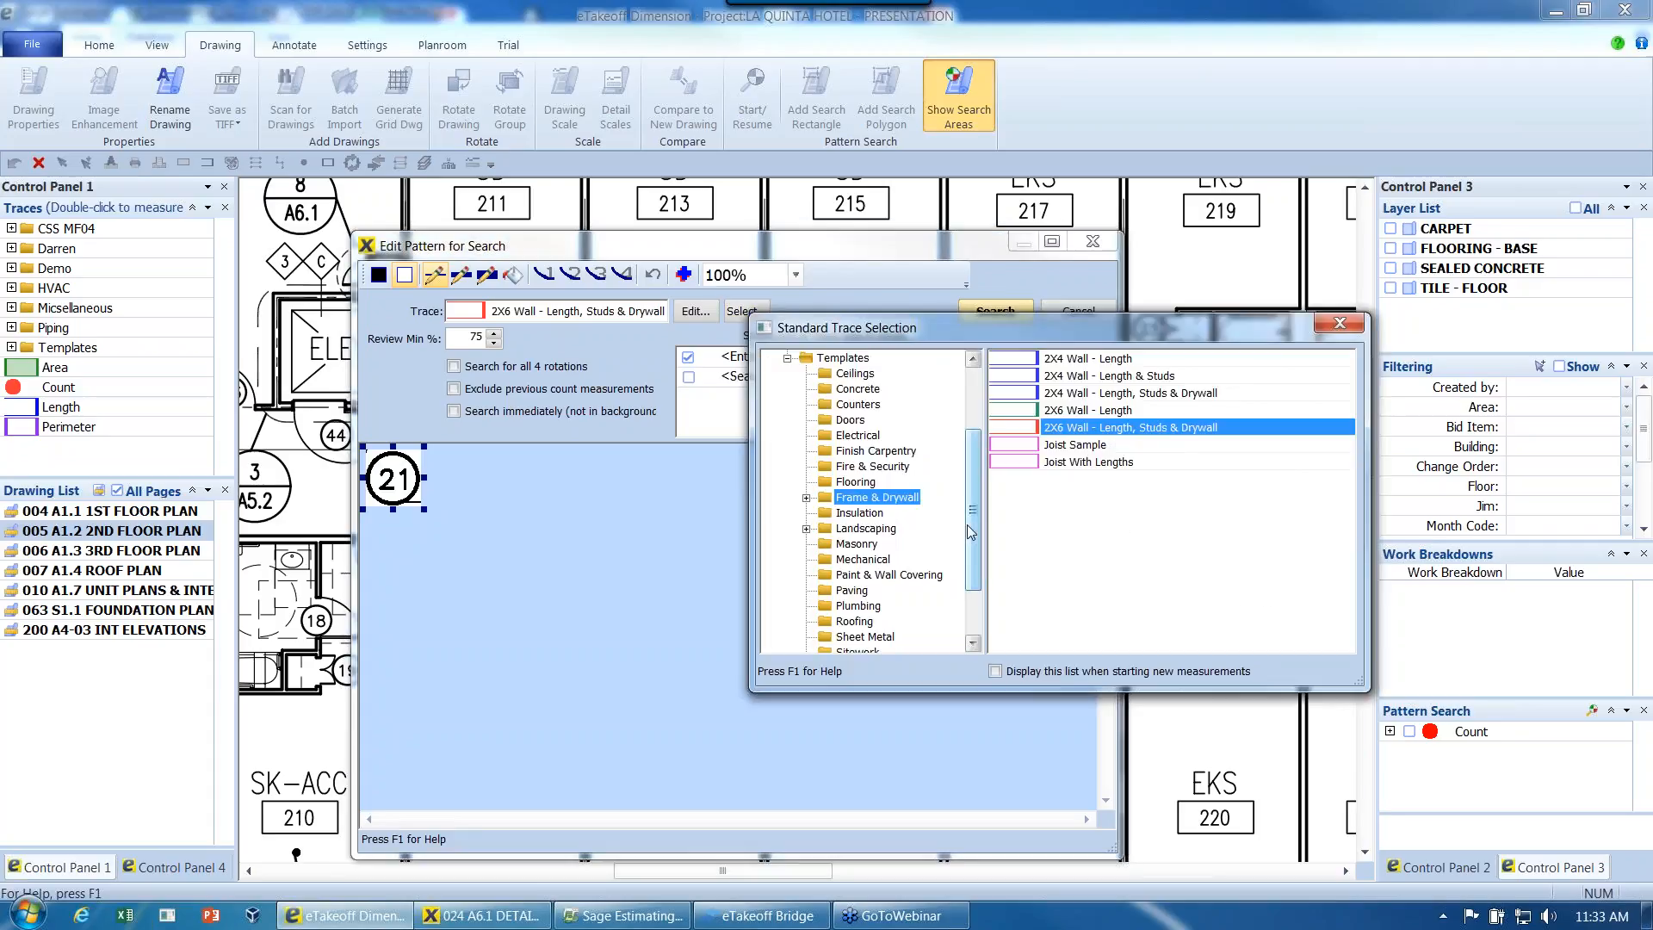
pyautogui.moveTo(971, 525); pyautogui.dragTo(973, 510)
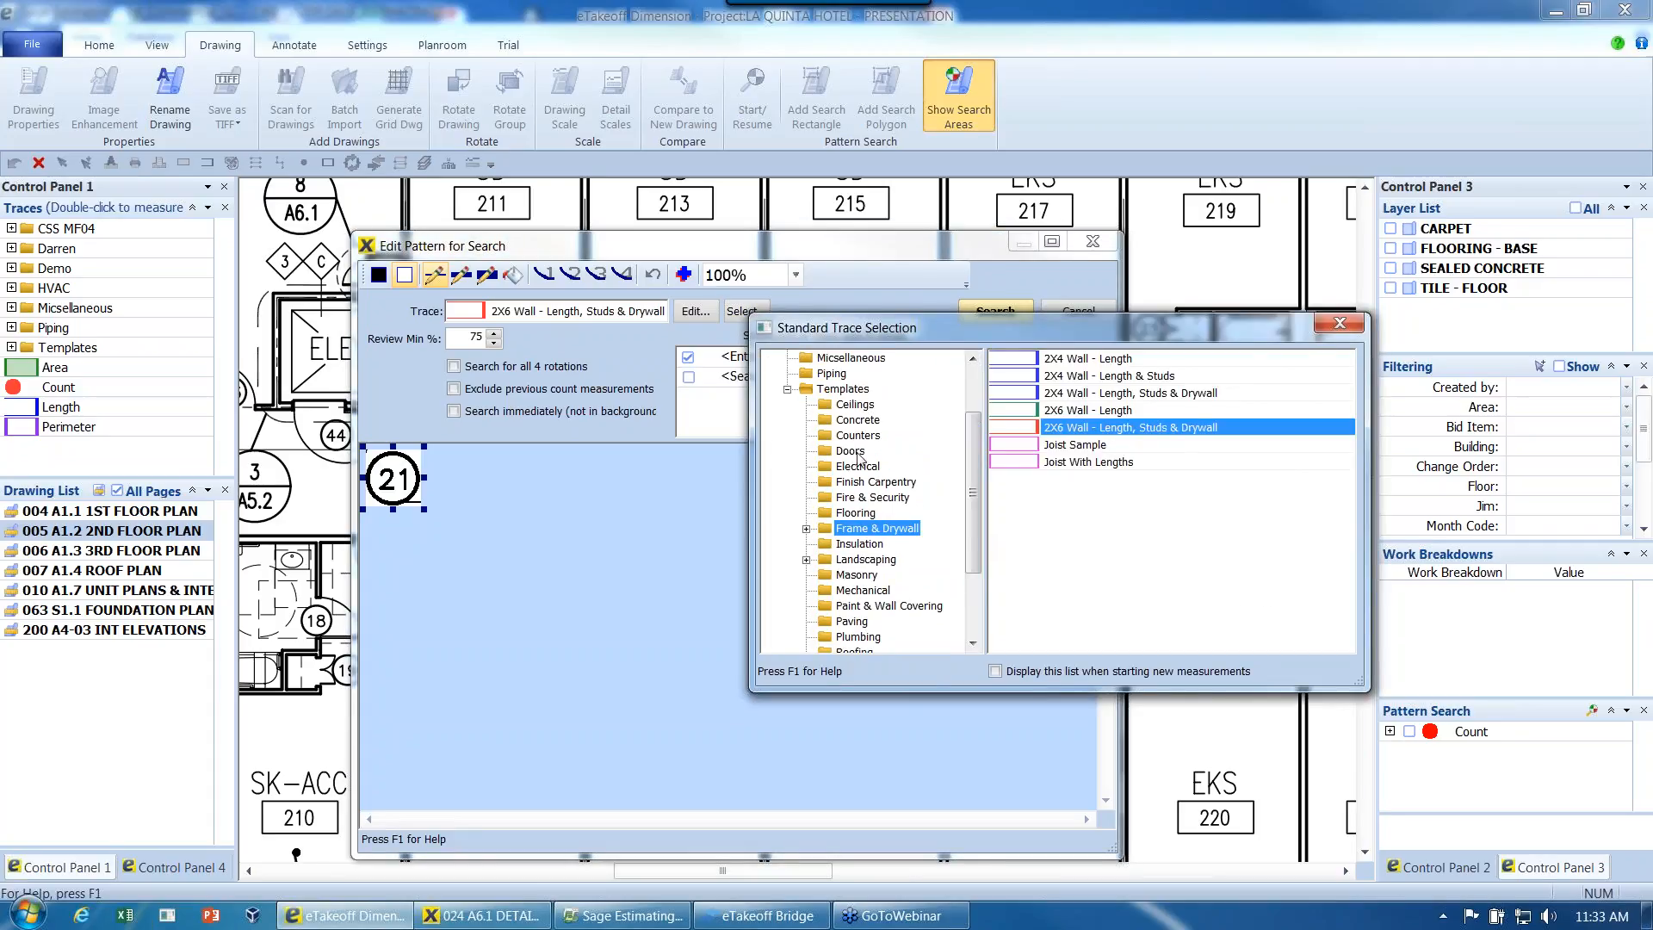
pyautogui.click(850, 450)
pyautogui.doubleClick(1059, 376)
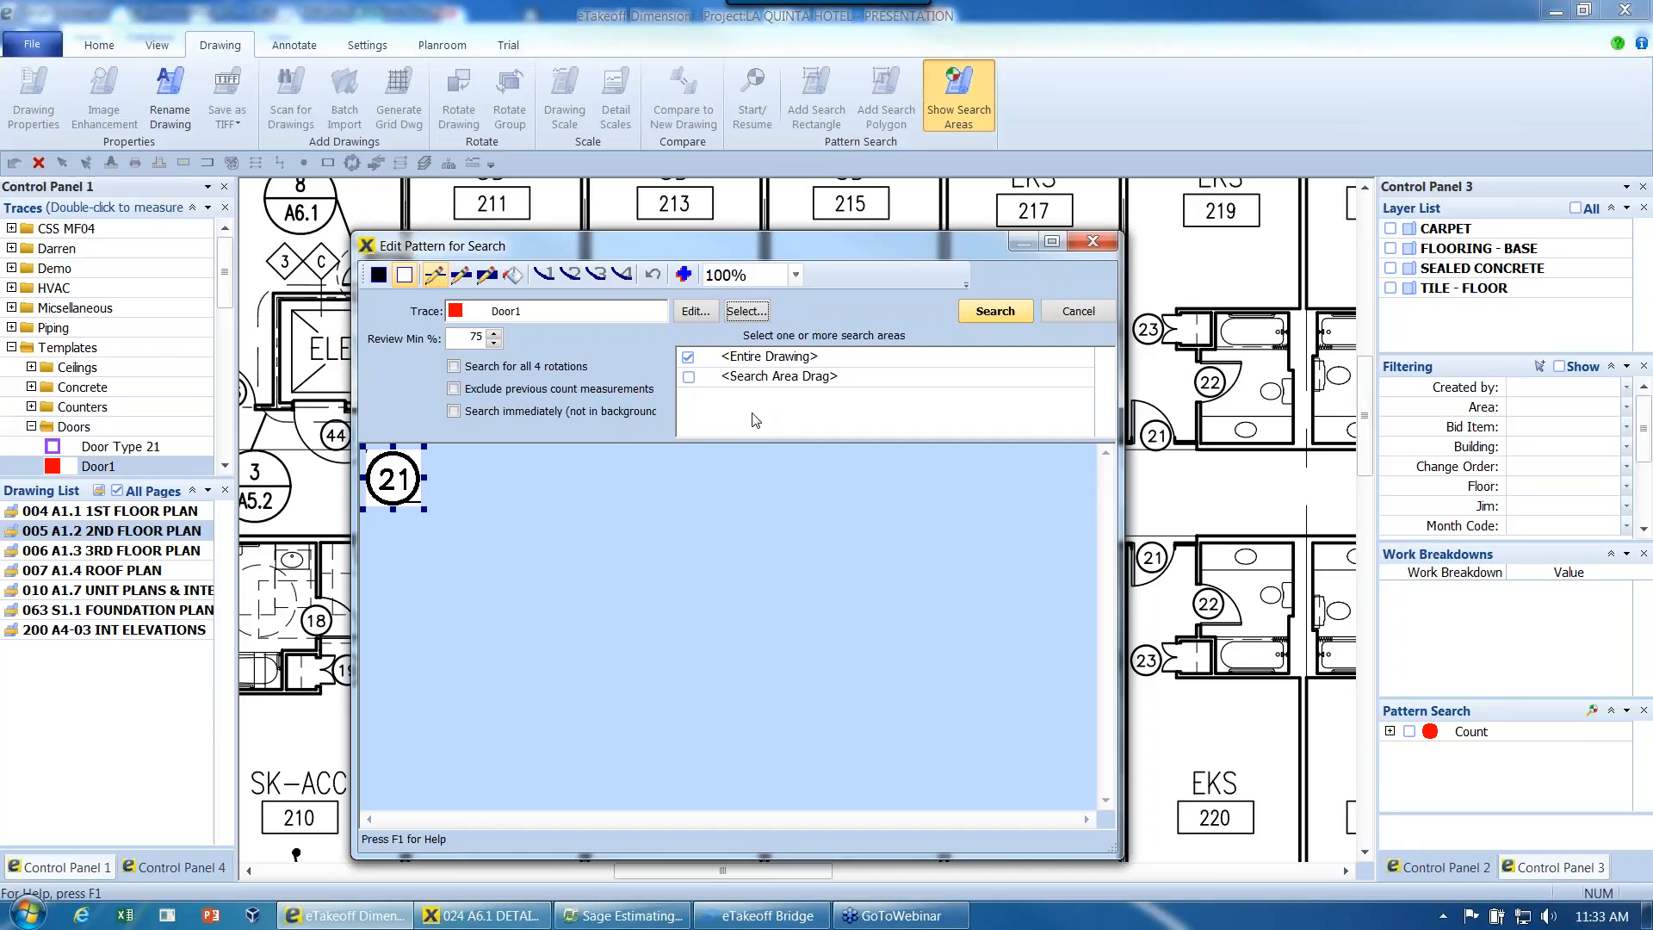
pyautogui.click(980, 316)
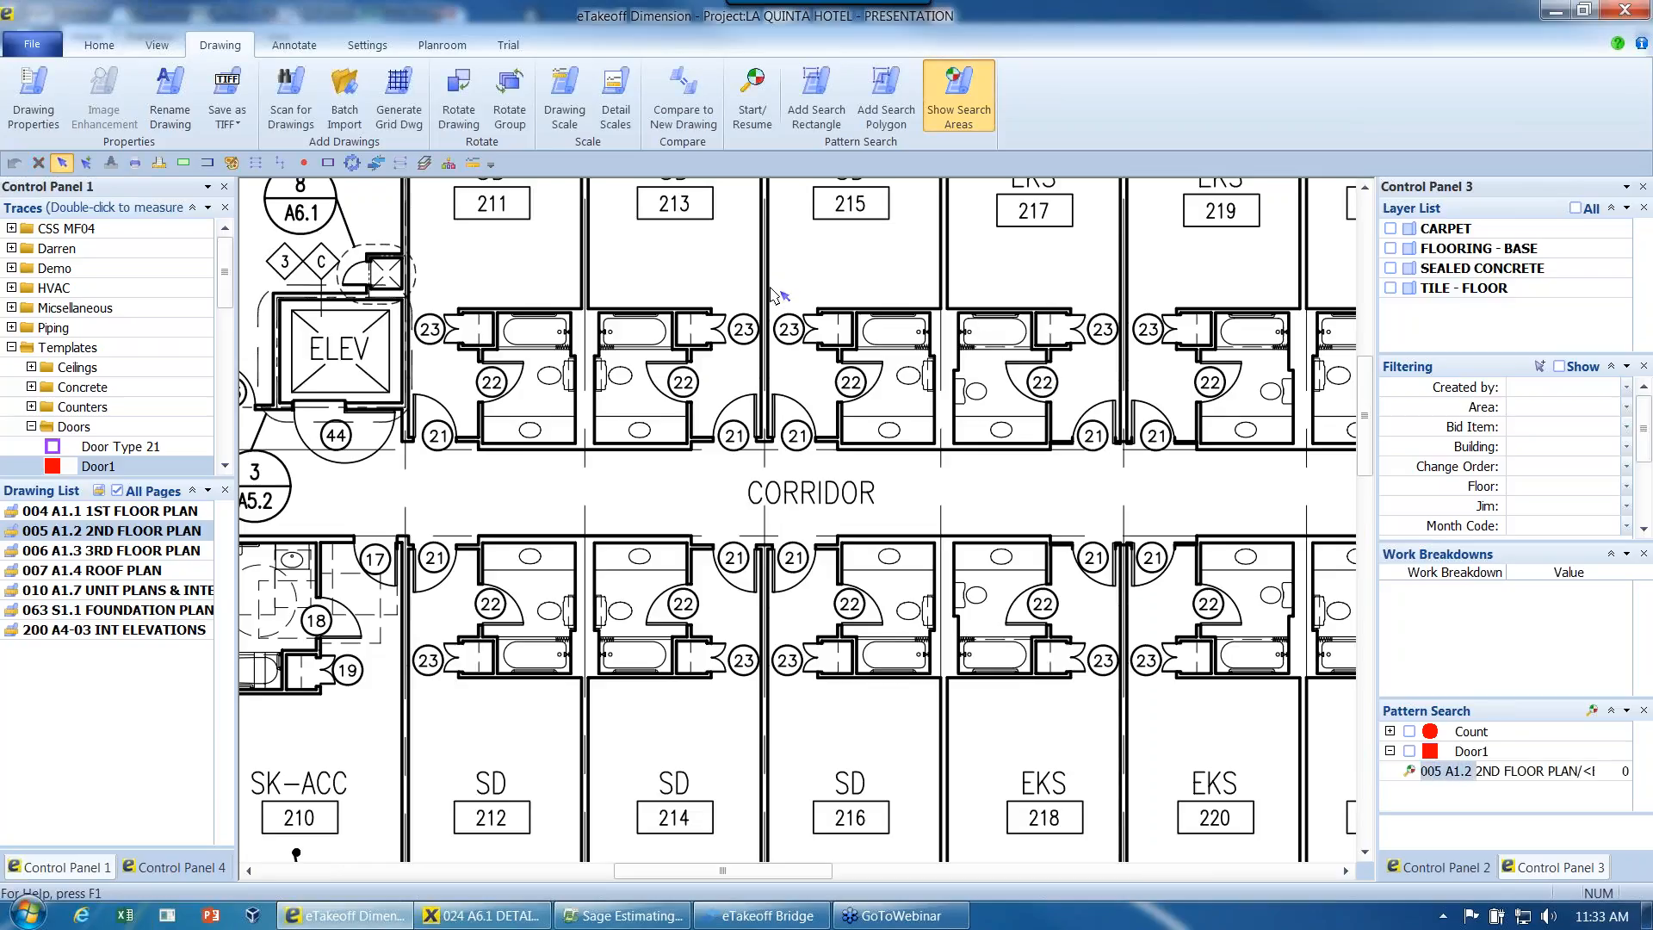
# - Measure the floor areas of housekeeping room 209 and room 211 as two rectangles with the Area trace
pyautogui.scroll(-1, 773, 294)
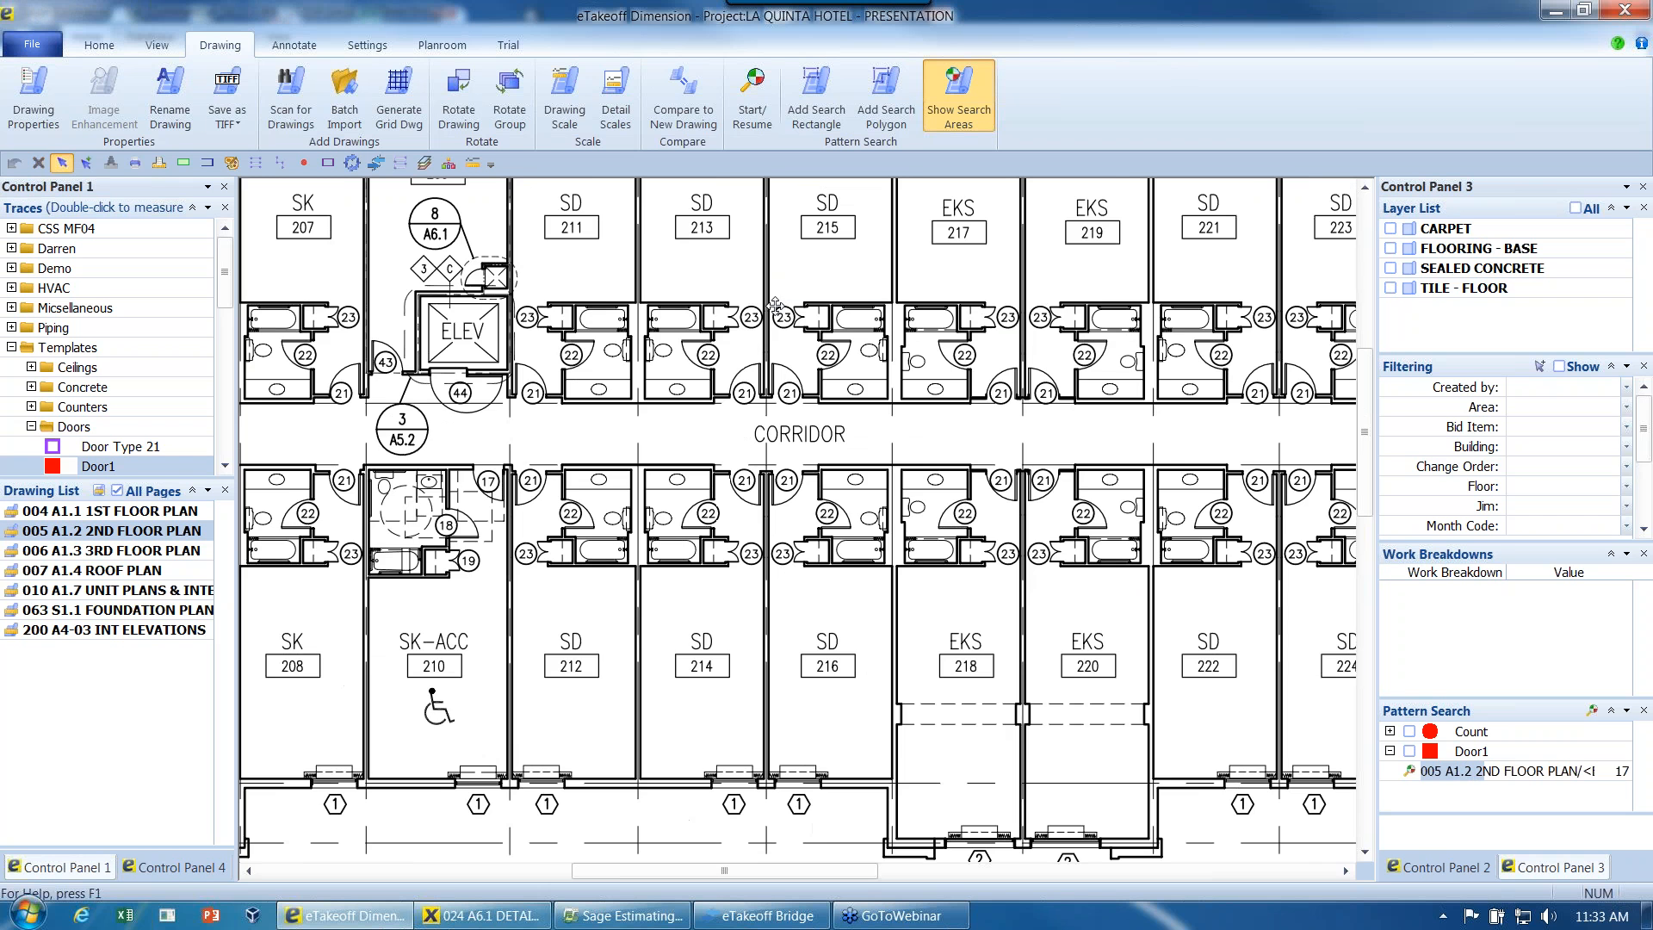
pyautogui.scroll(-3, 779, 334)
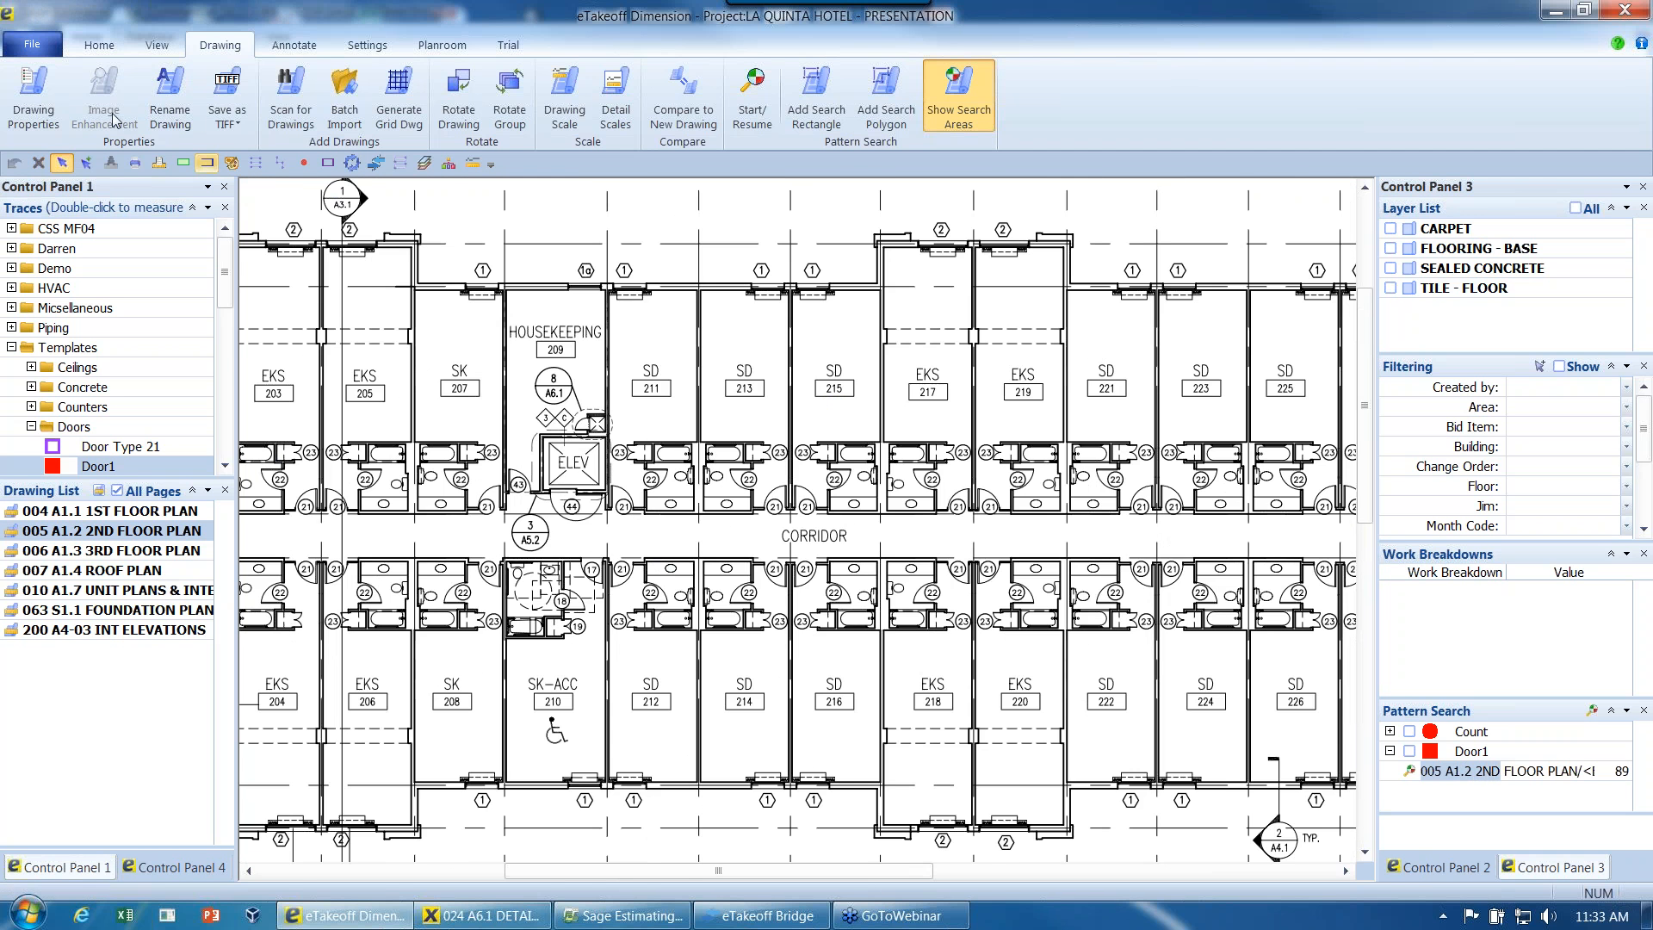
pyautogui.click(99, 46)
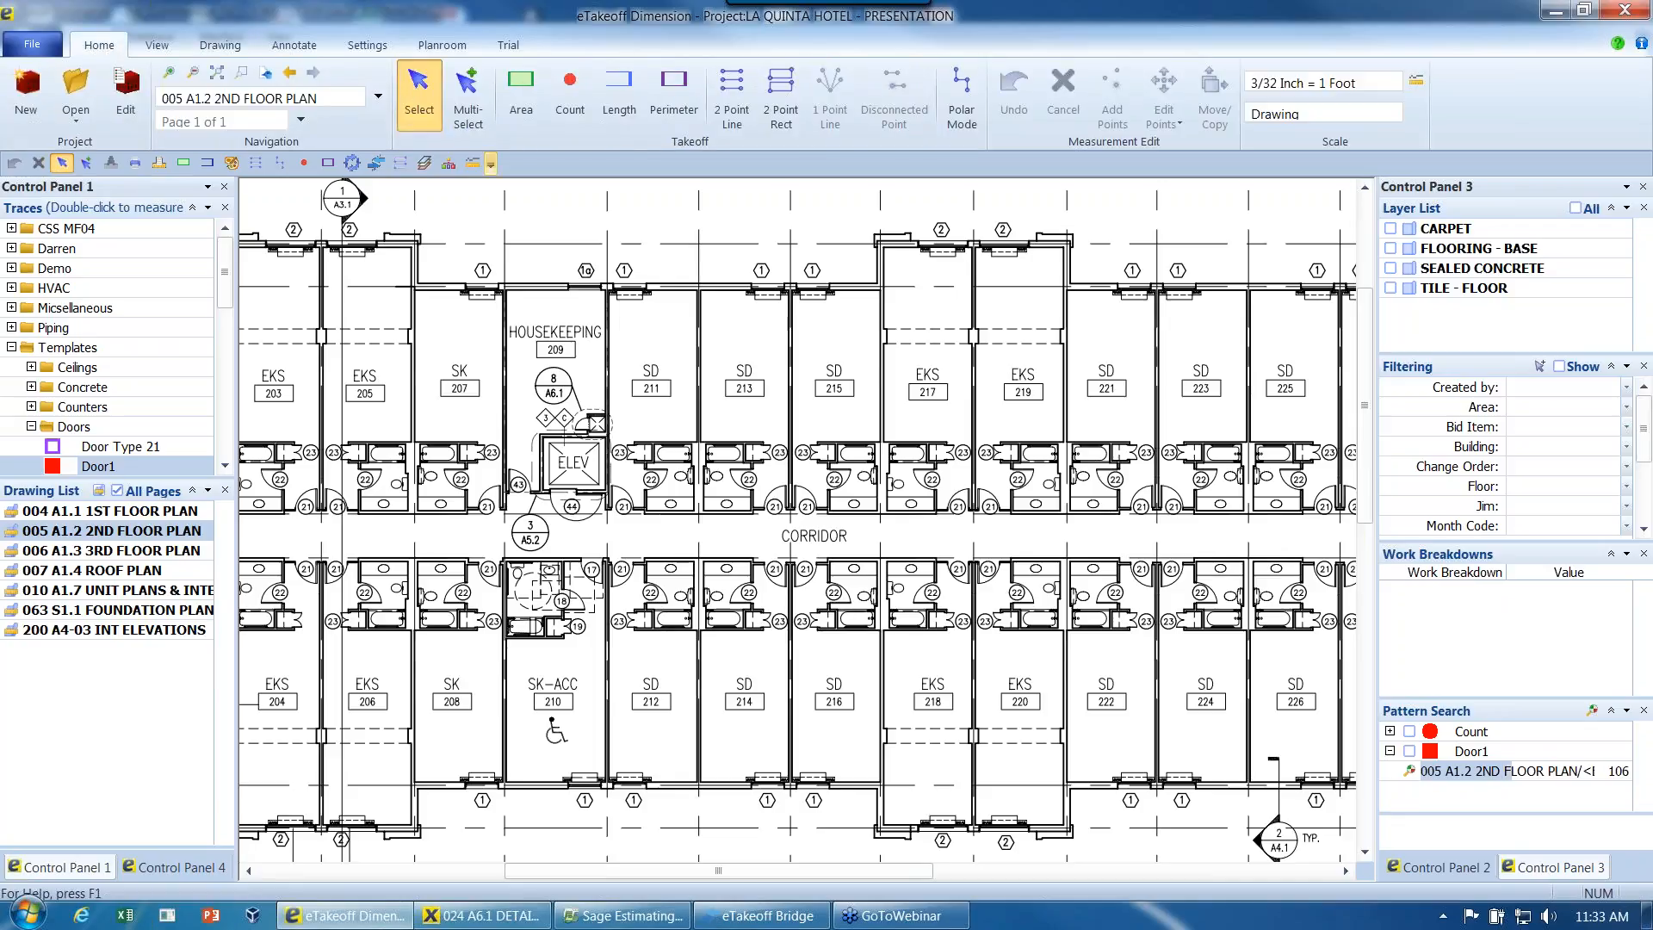
pyautogui.click(521, 97)
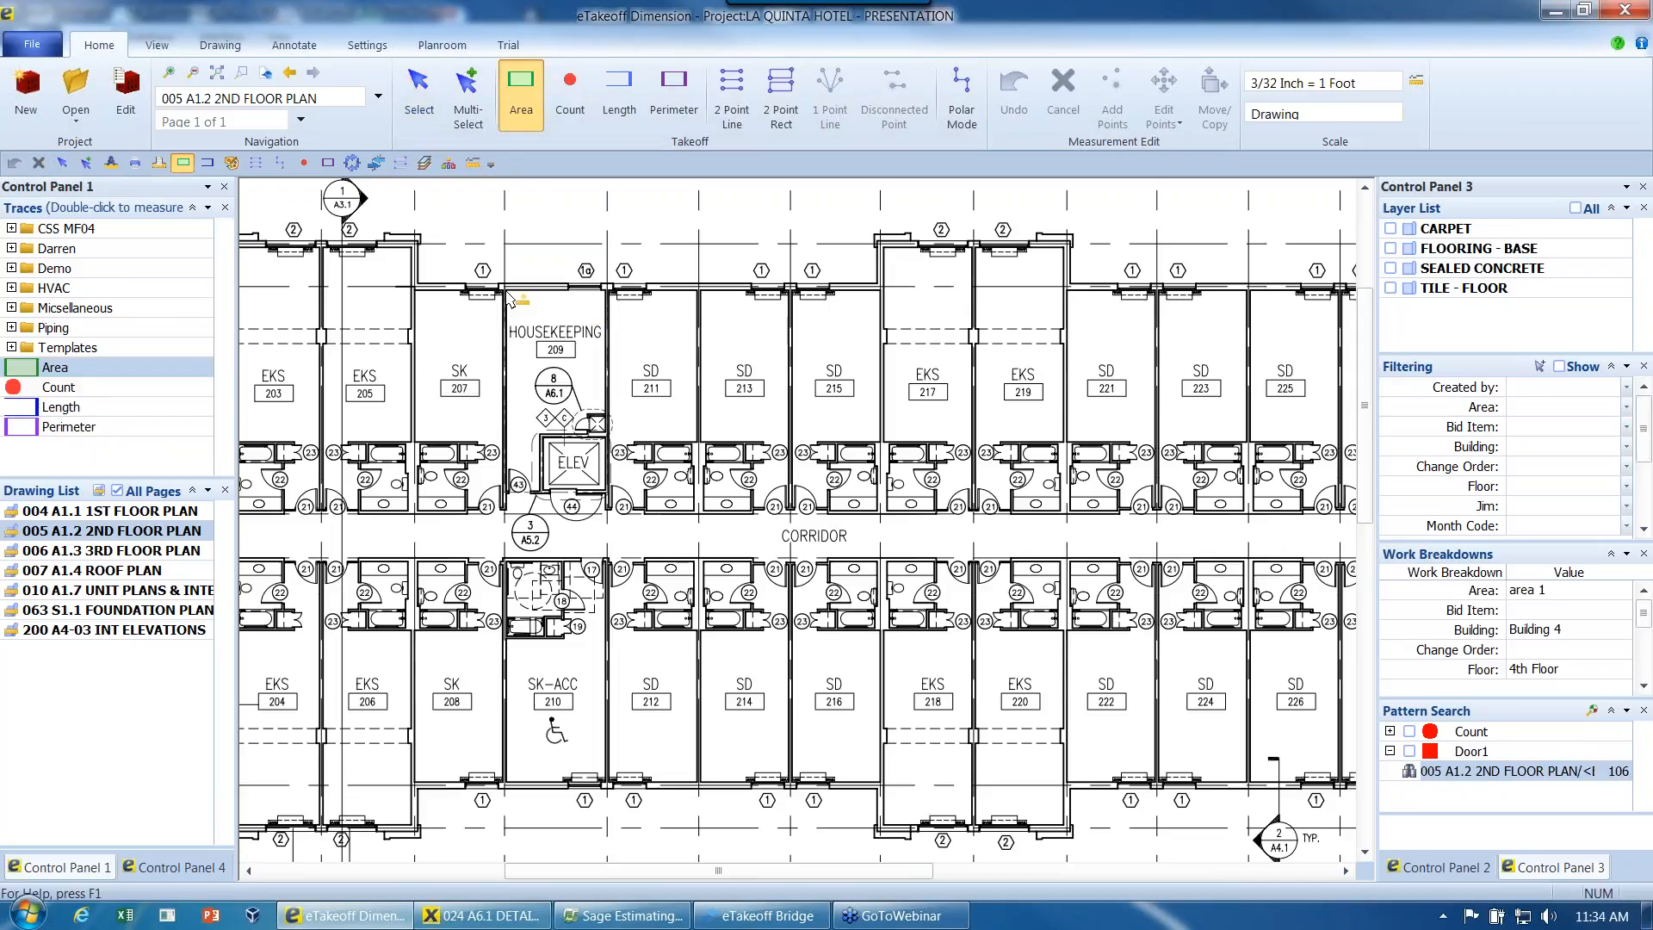
pyautogui.click(508, 293)
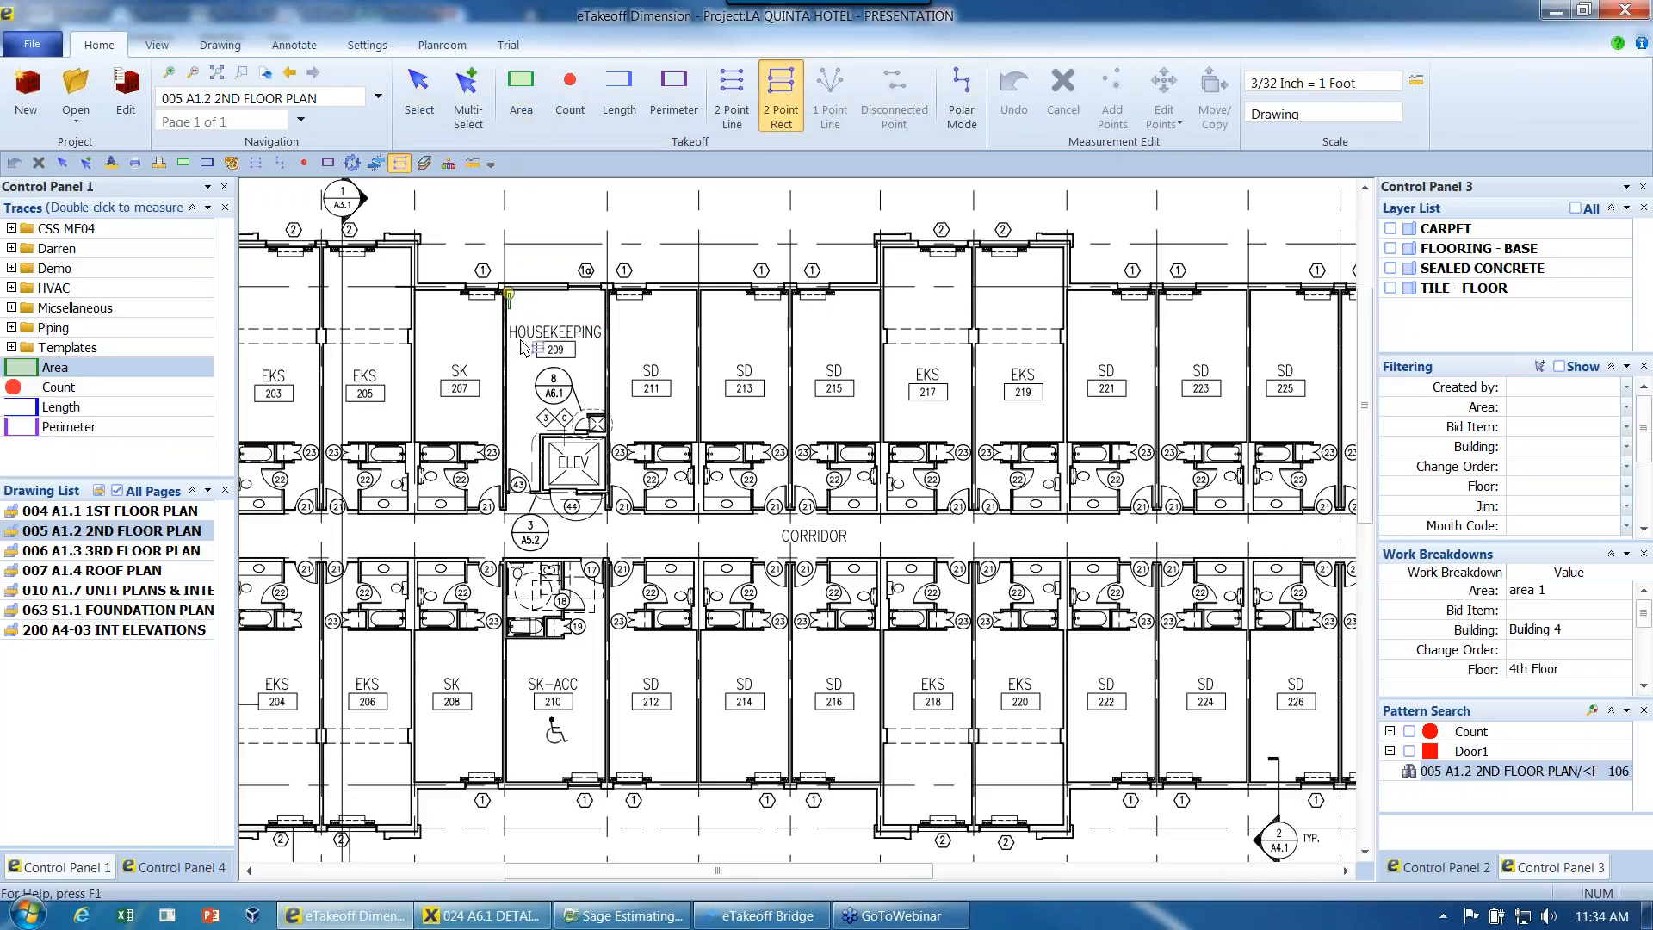
pyautogui.click(607, 496)
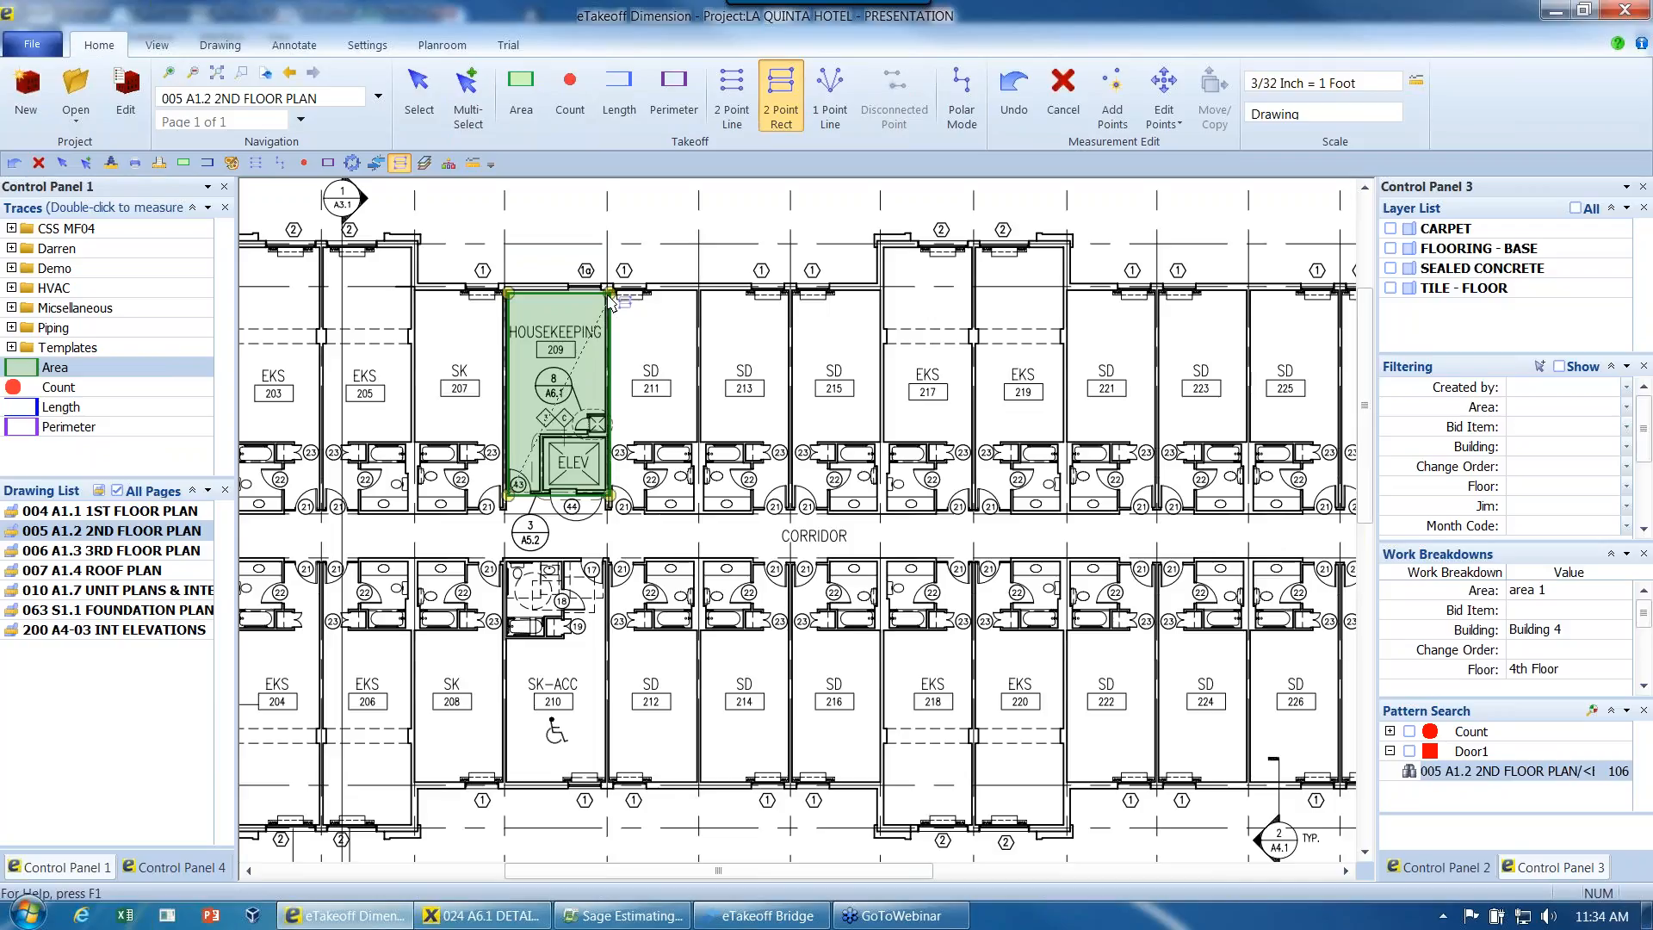
pyautogui.click(698, 516)
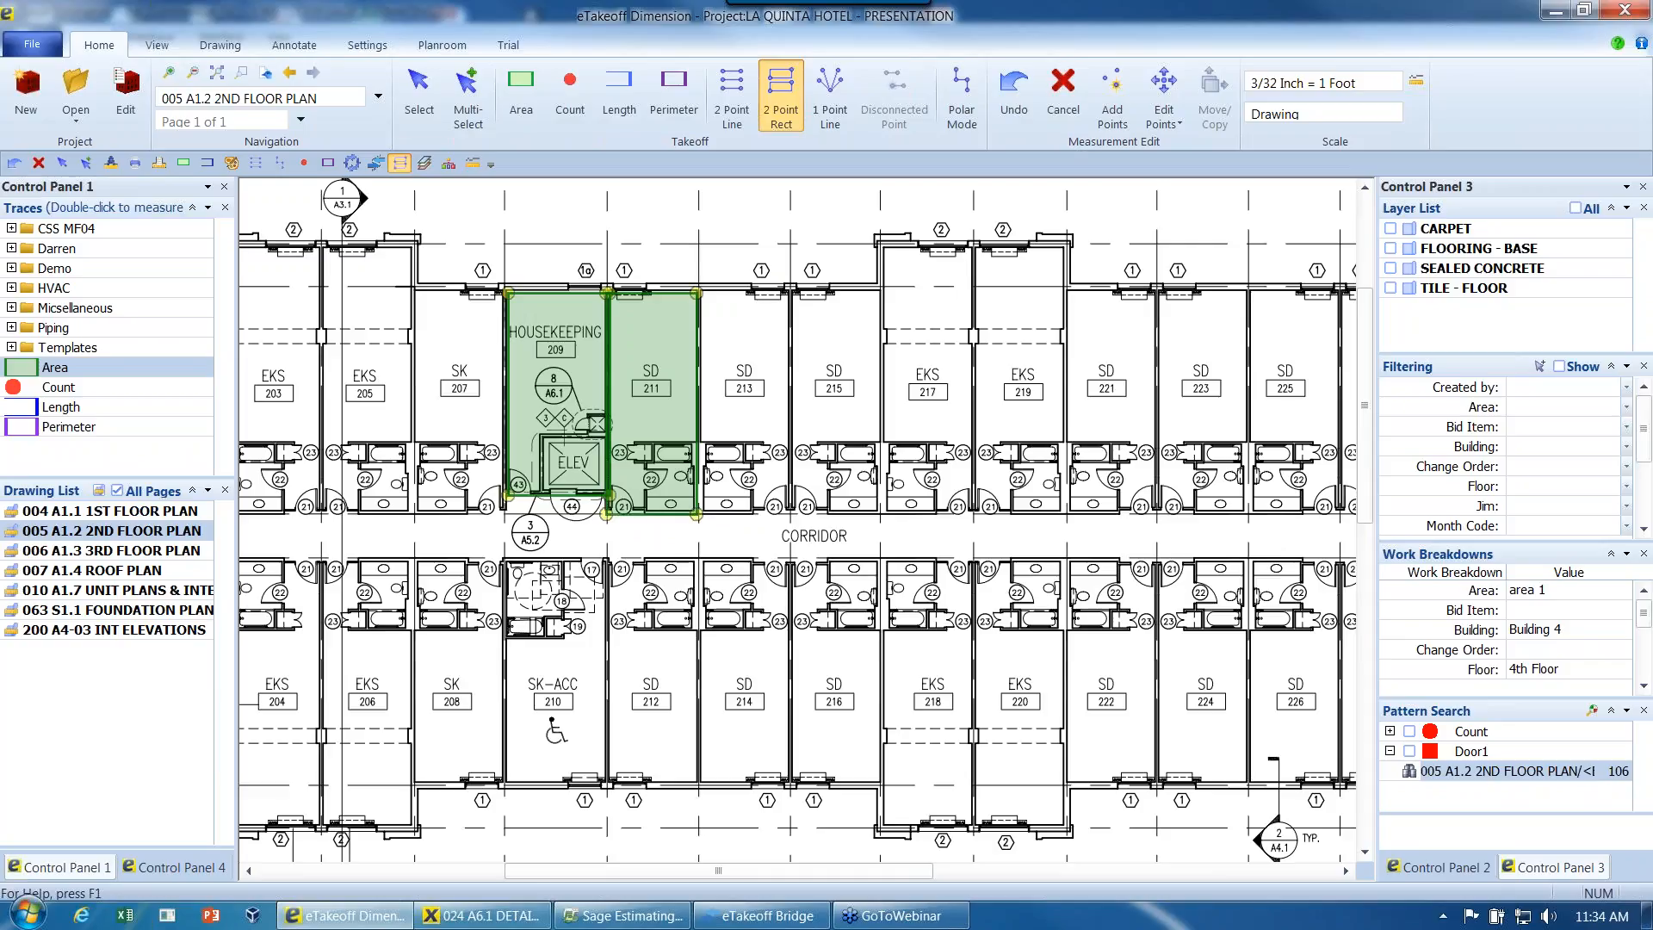
pyautogui.press('Escape')
# - Open the Door1 pattern search matches for the 2nd floor plan for review
pyautogui.click(1411, 775)
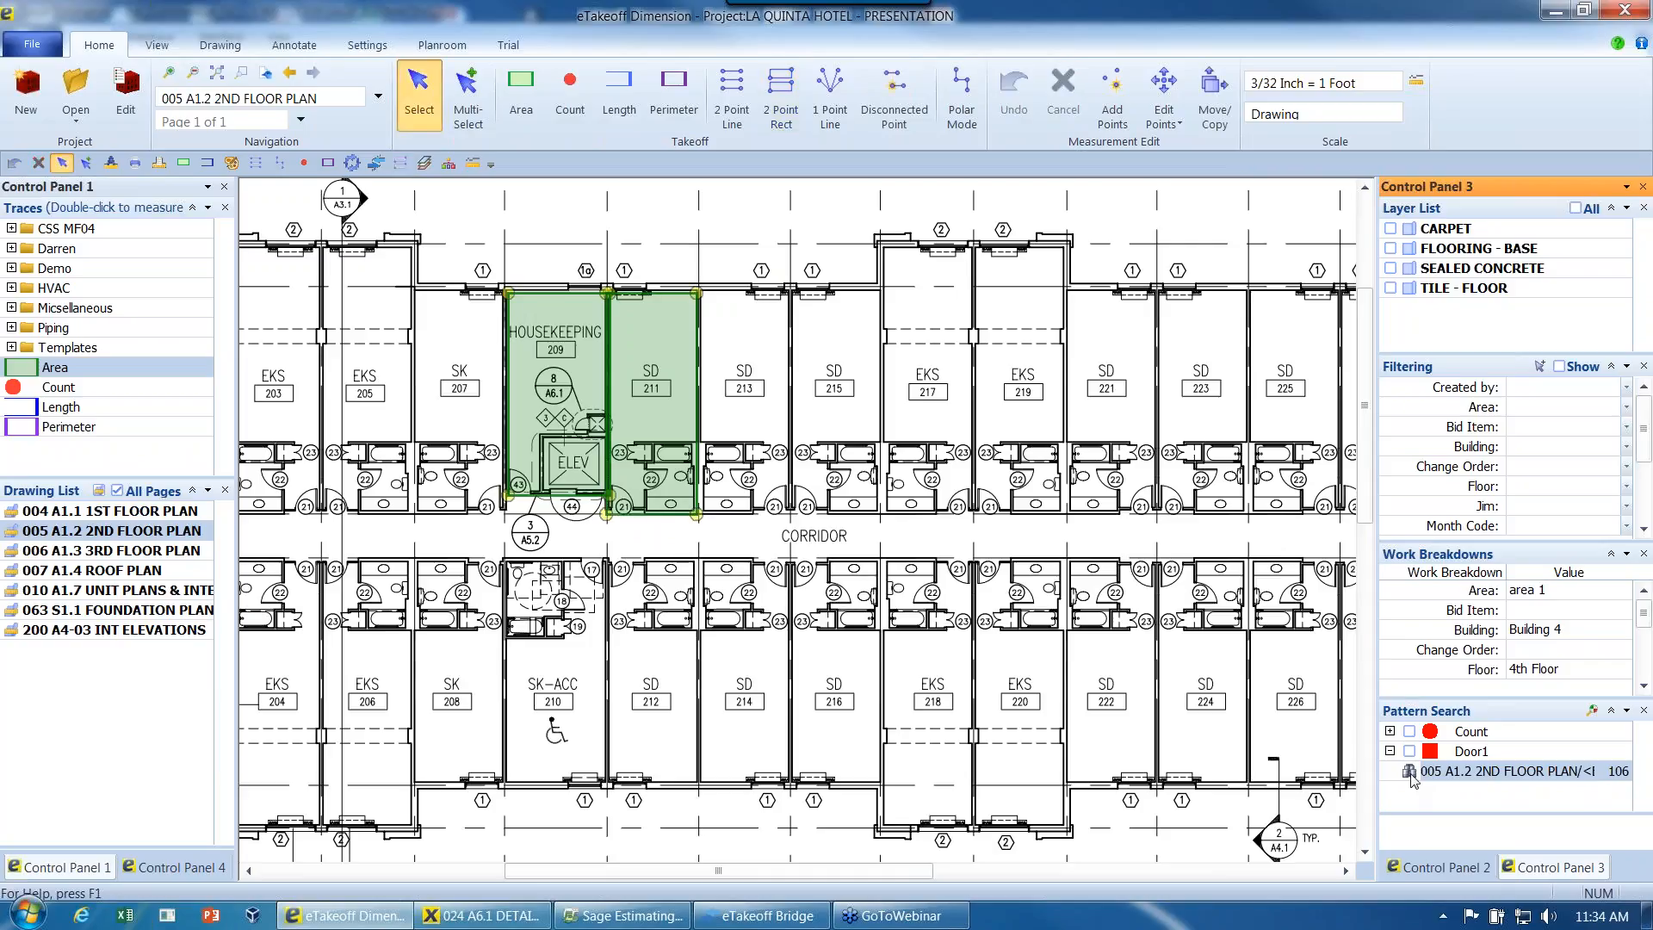
pyautogui.doubleClick(1411, 773)
pyautogui.moveTo(611, 146); pyautogui.dragTo(612, 160)
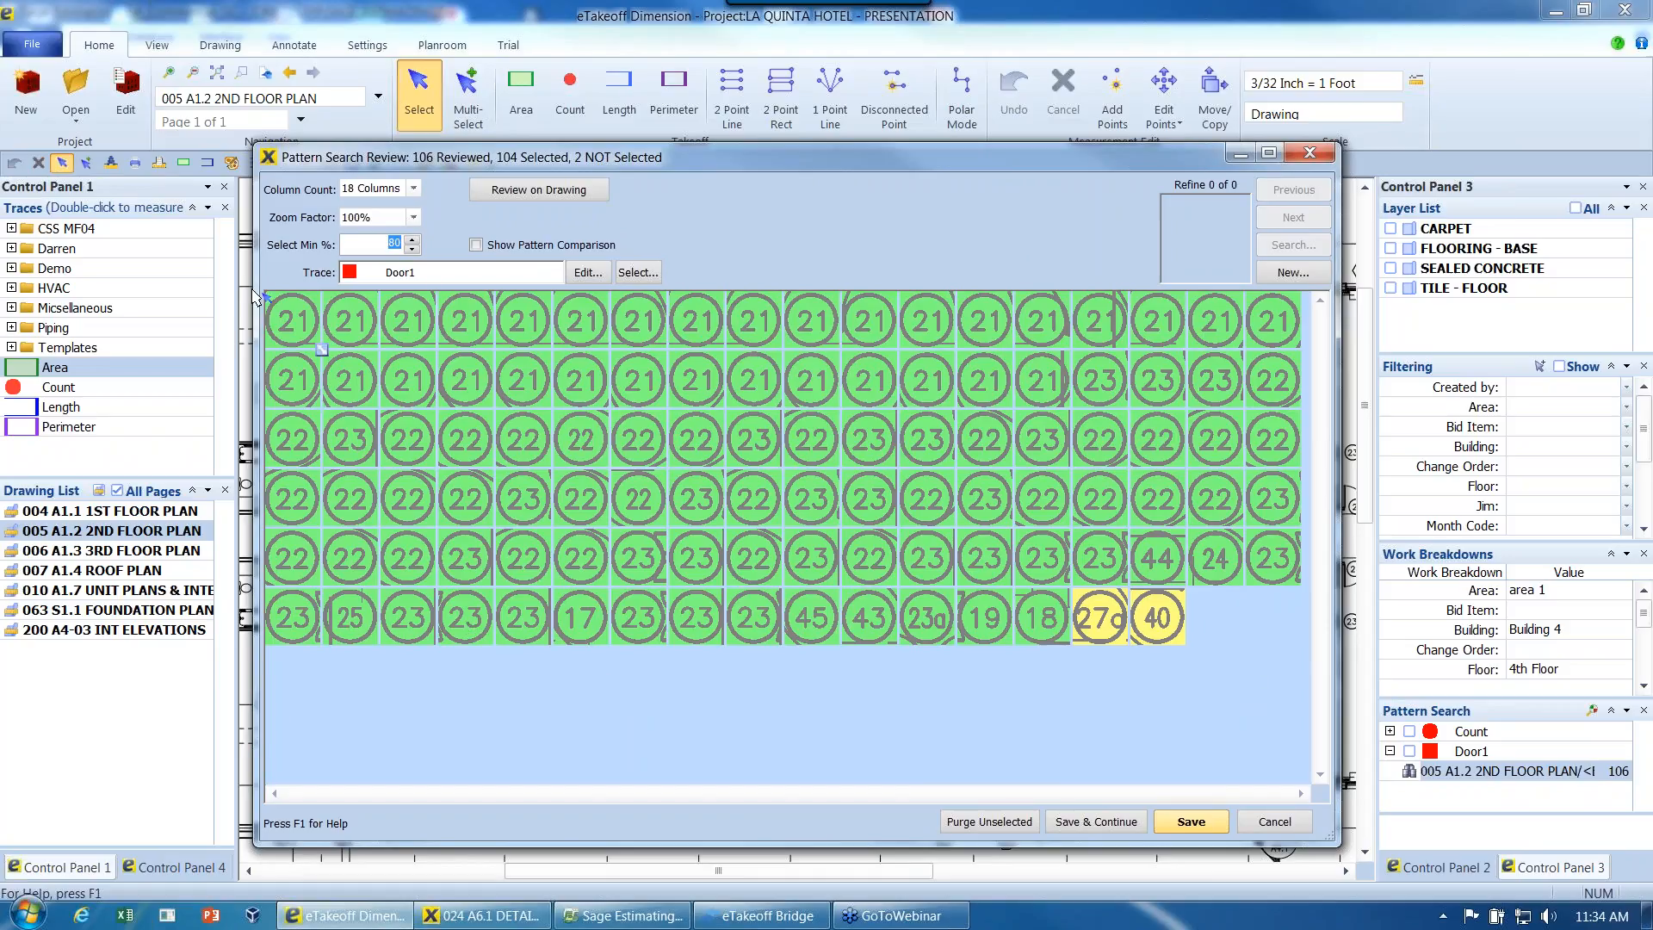
# - Refine the search matches using the number inside the first door tag 21
pyautogui.click(287, 323)
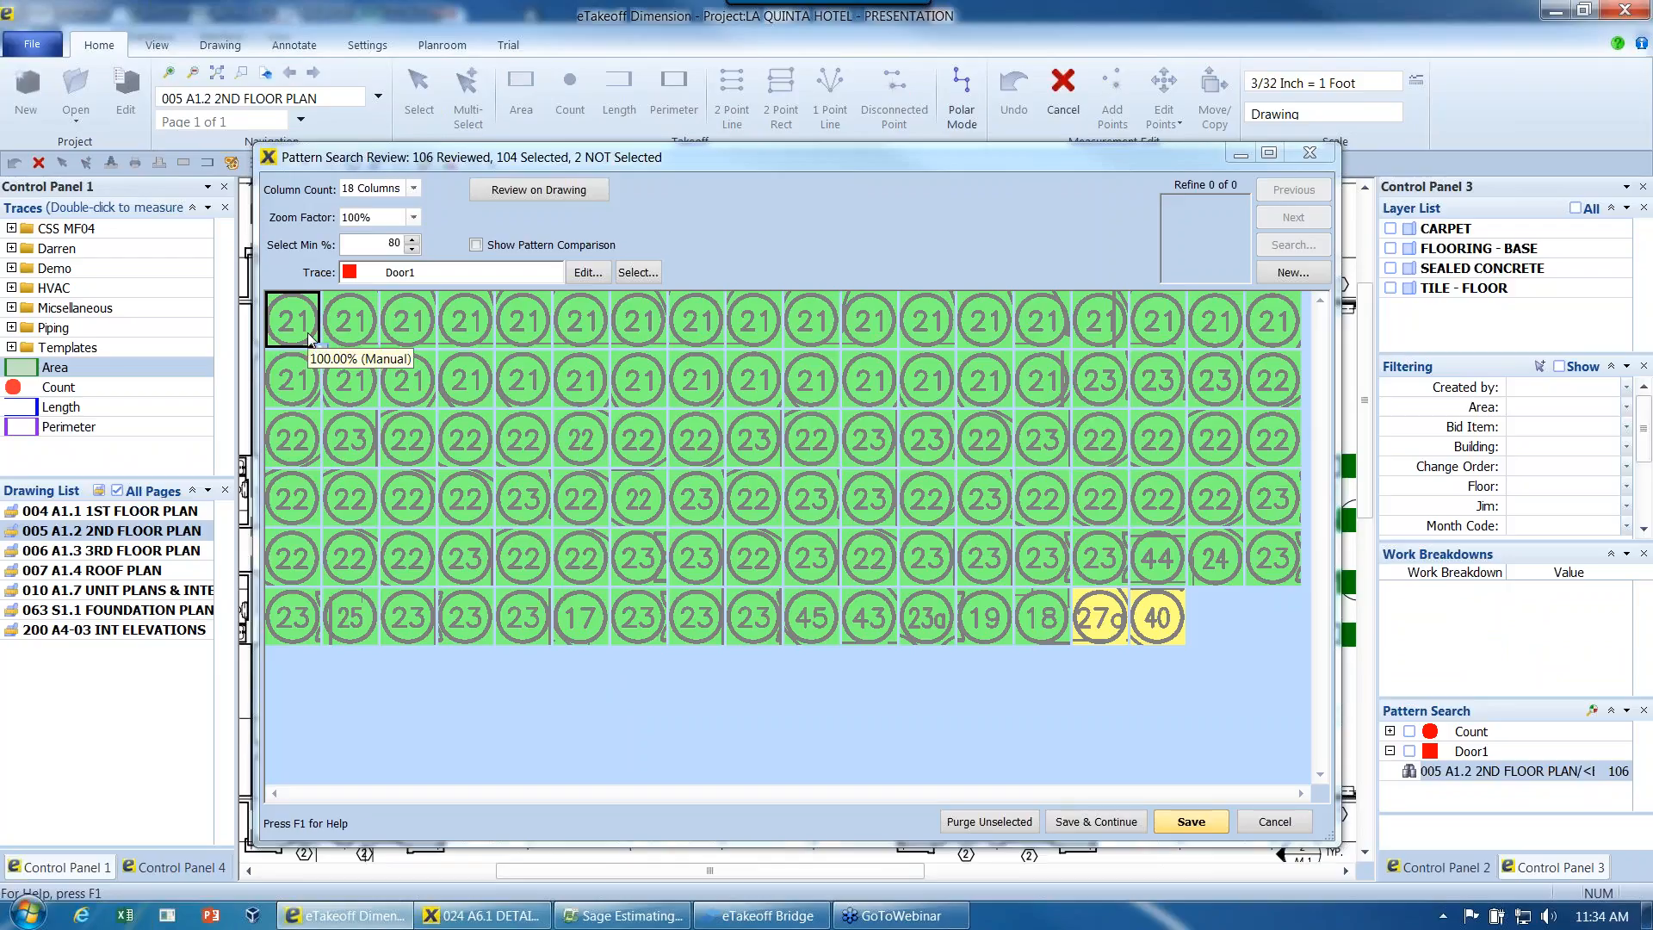
pyautogui.click(1290, 271)
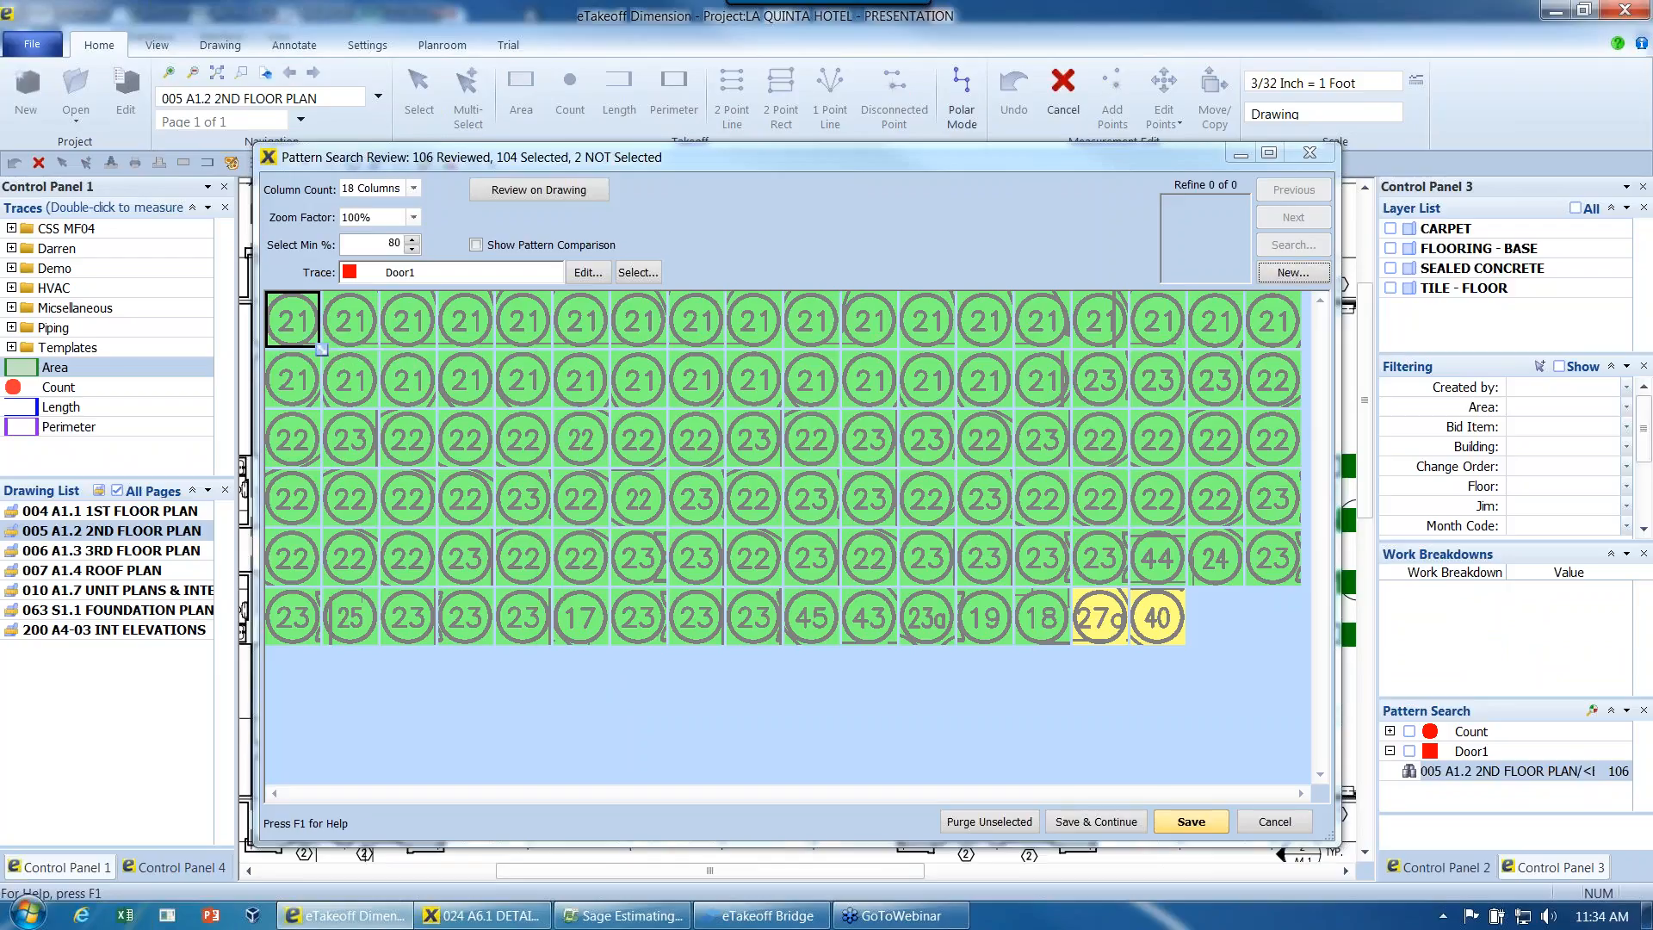
pyautogui.moveTo(574, 457); pyautogui.dragTo(610, 490)
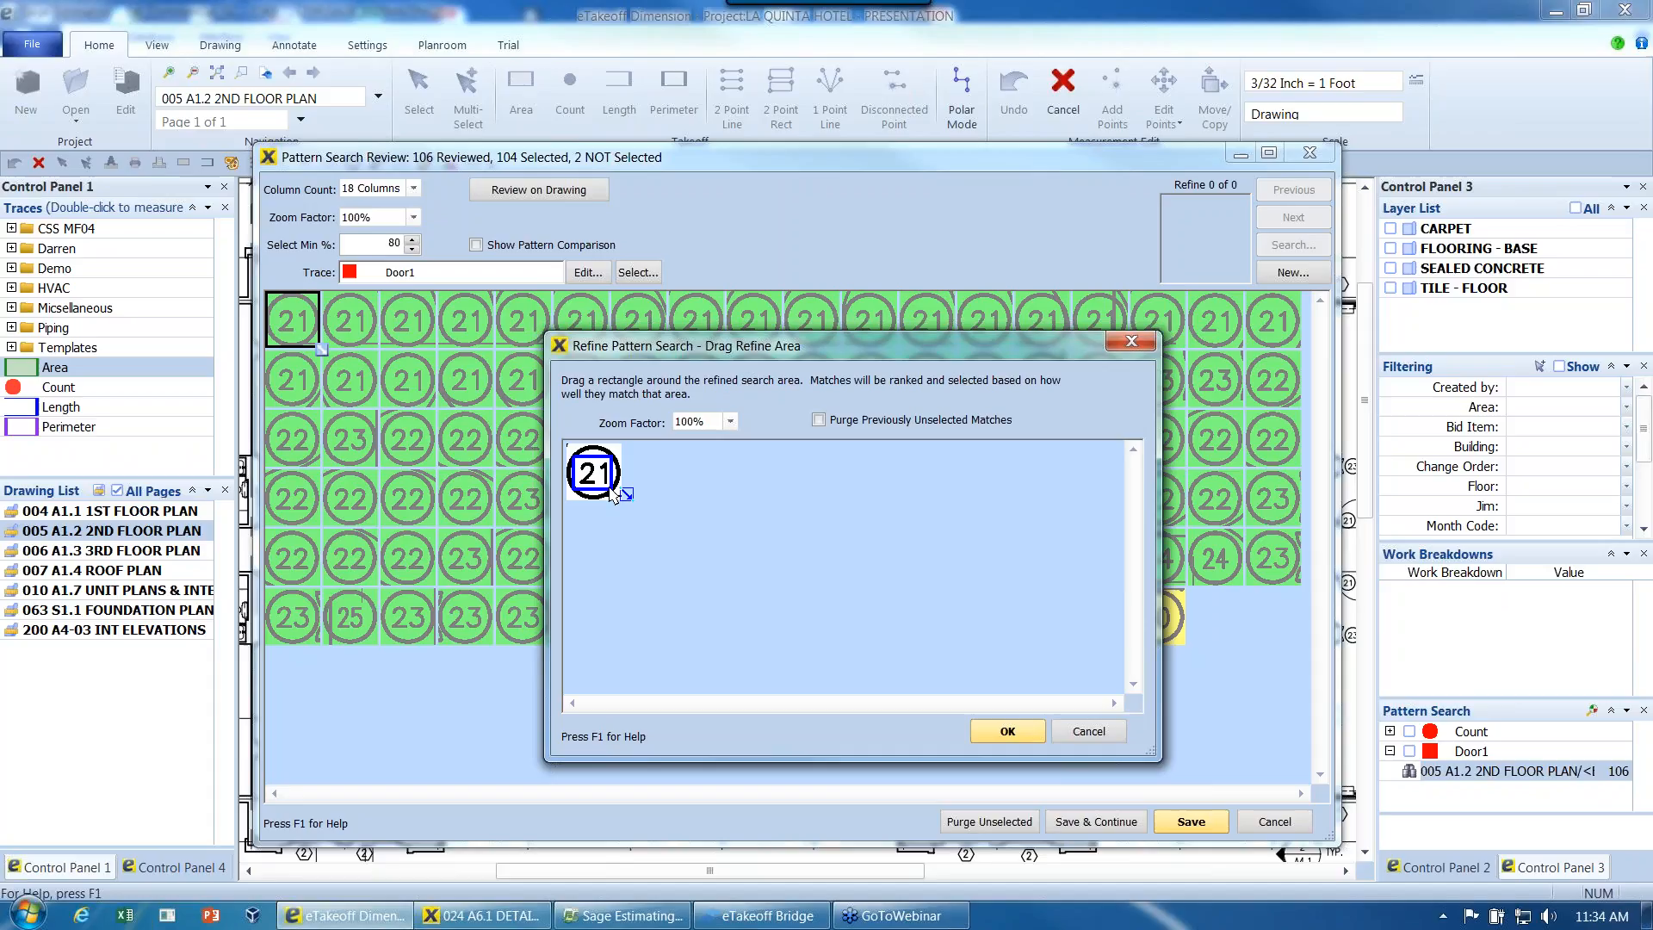
pyautogui.click(609, 488)
pyautogui.moveTo(577, 458); pyautogui.dragTo(610, 493)
pyautogui.click(1019, 731)
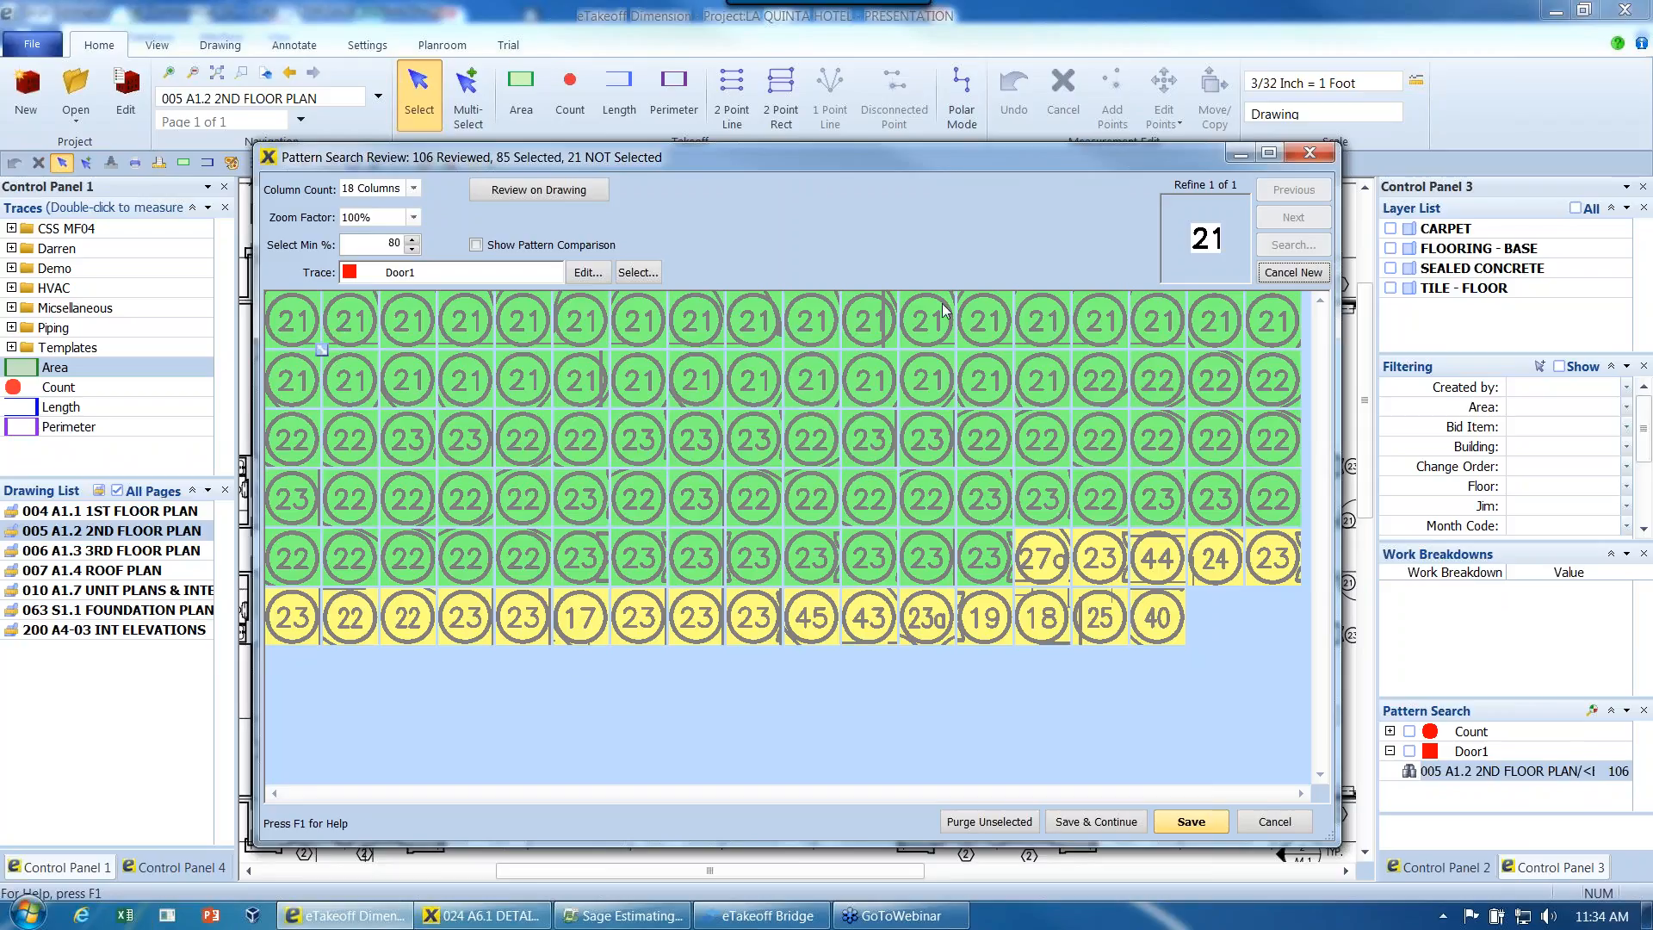
# - Deselect the range of remaining 22 and 23 tags, then save the 21 tags as Door1 and continue the review
pyautogui.moveTo(1025, 306)
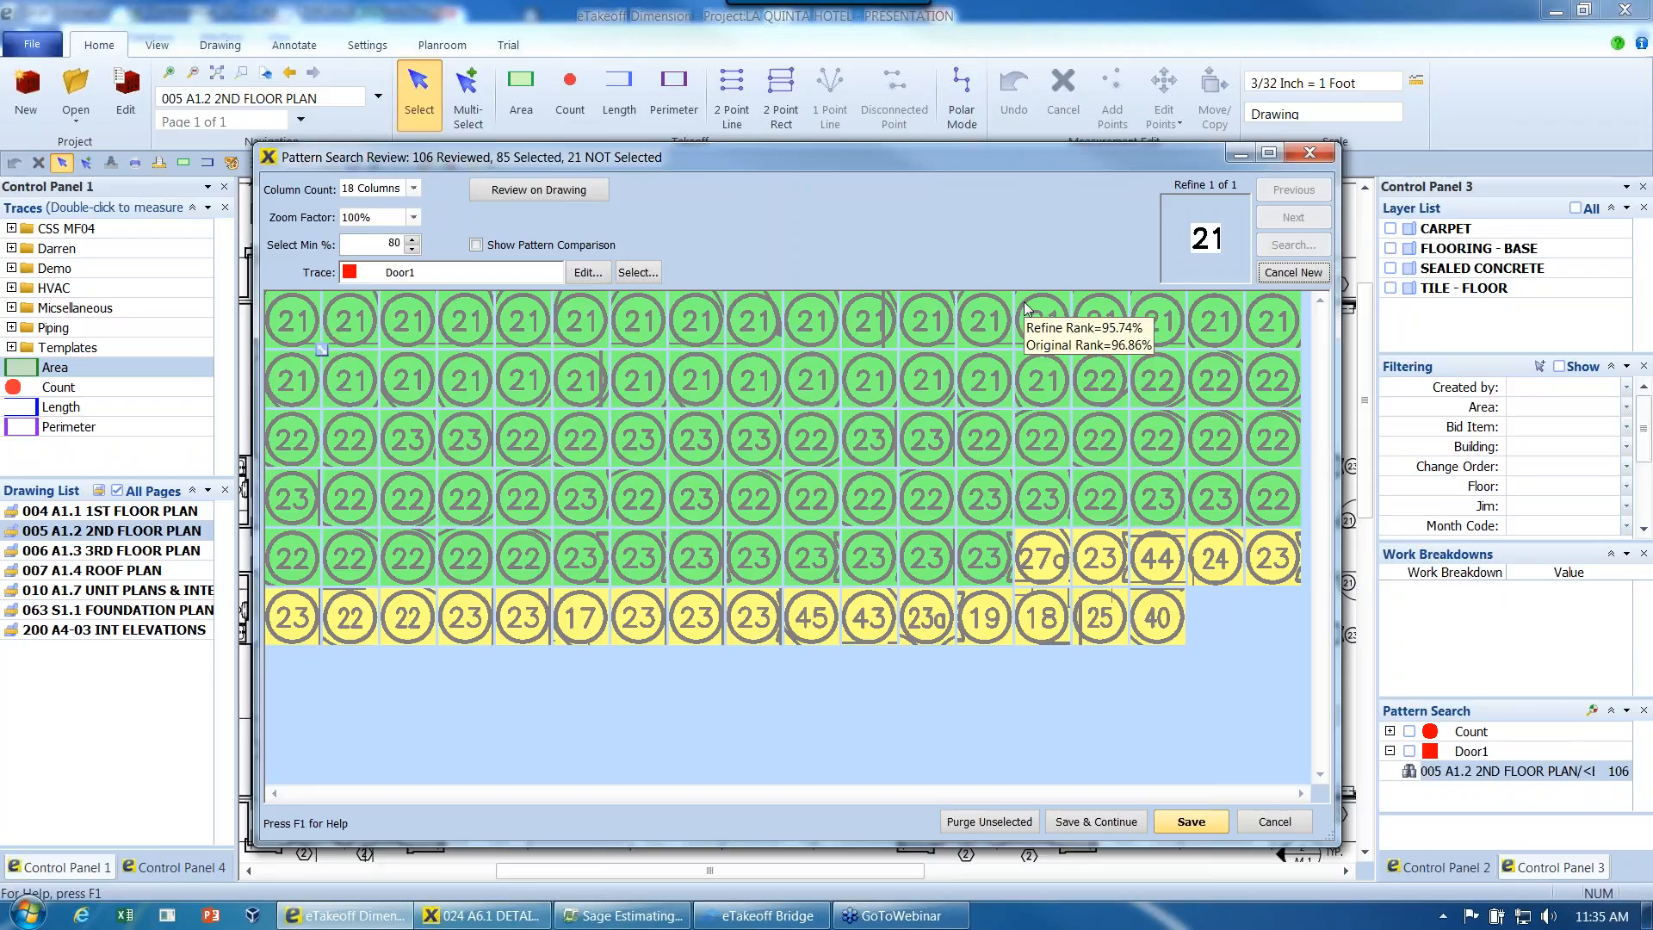
pyautogui.click(1105, 396)
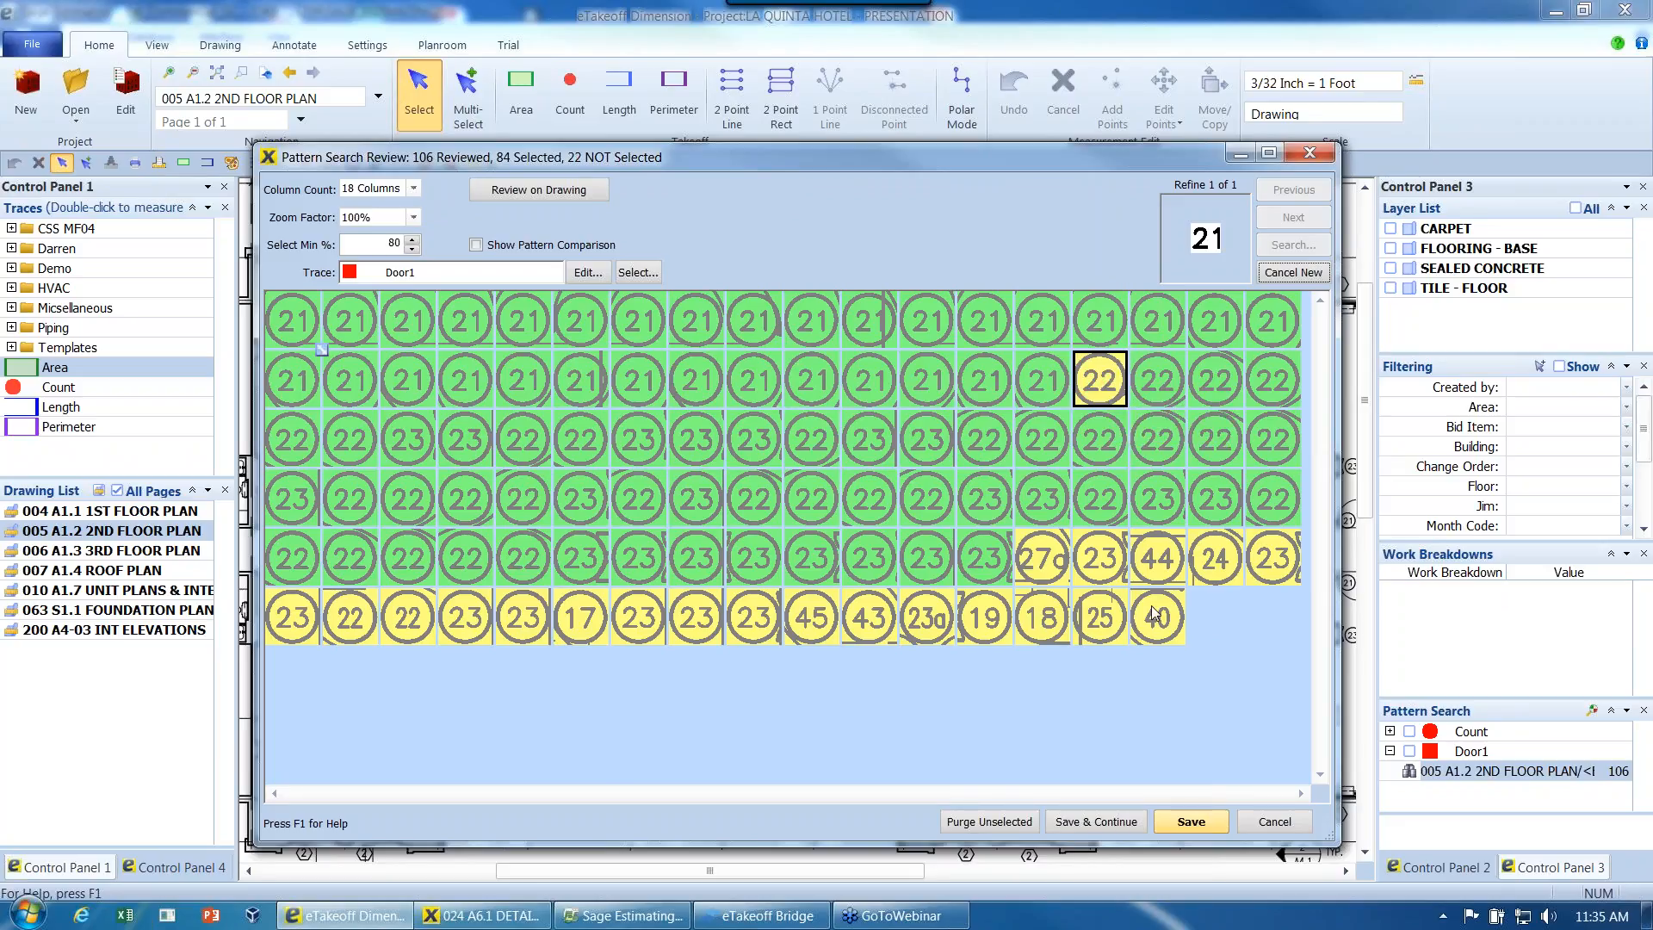
pyautogui.keyDown('shift'); pyautogui.click(995, 561); pyautogui.keyUp('shift')
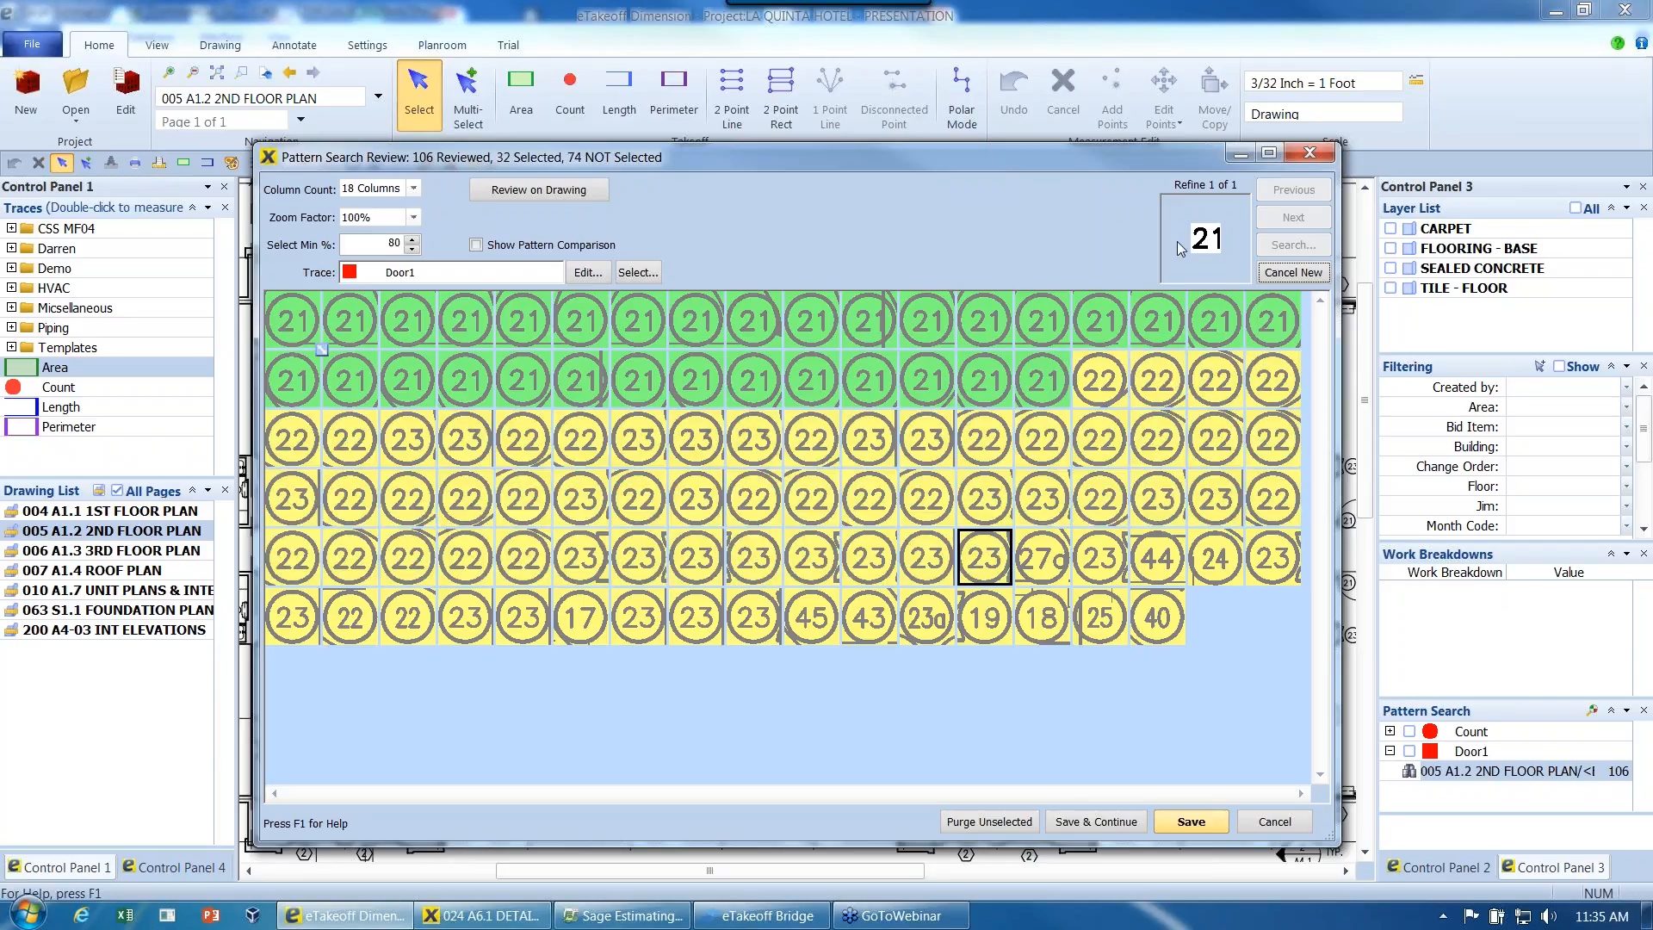
pyautogui.click(1116, 822)
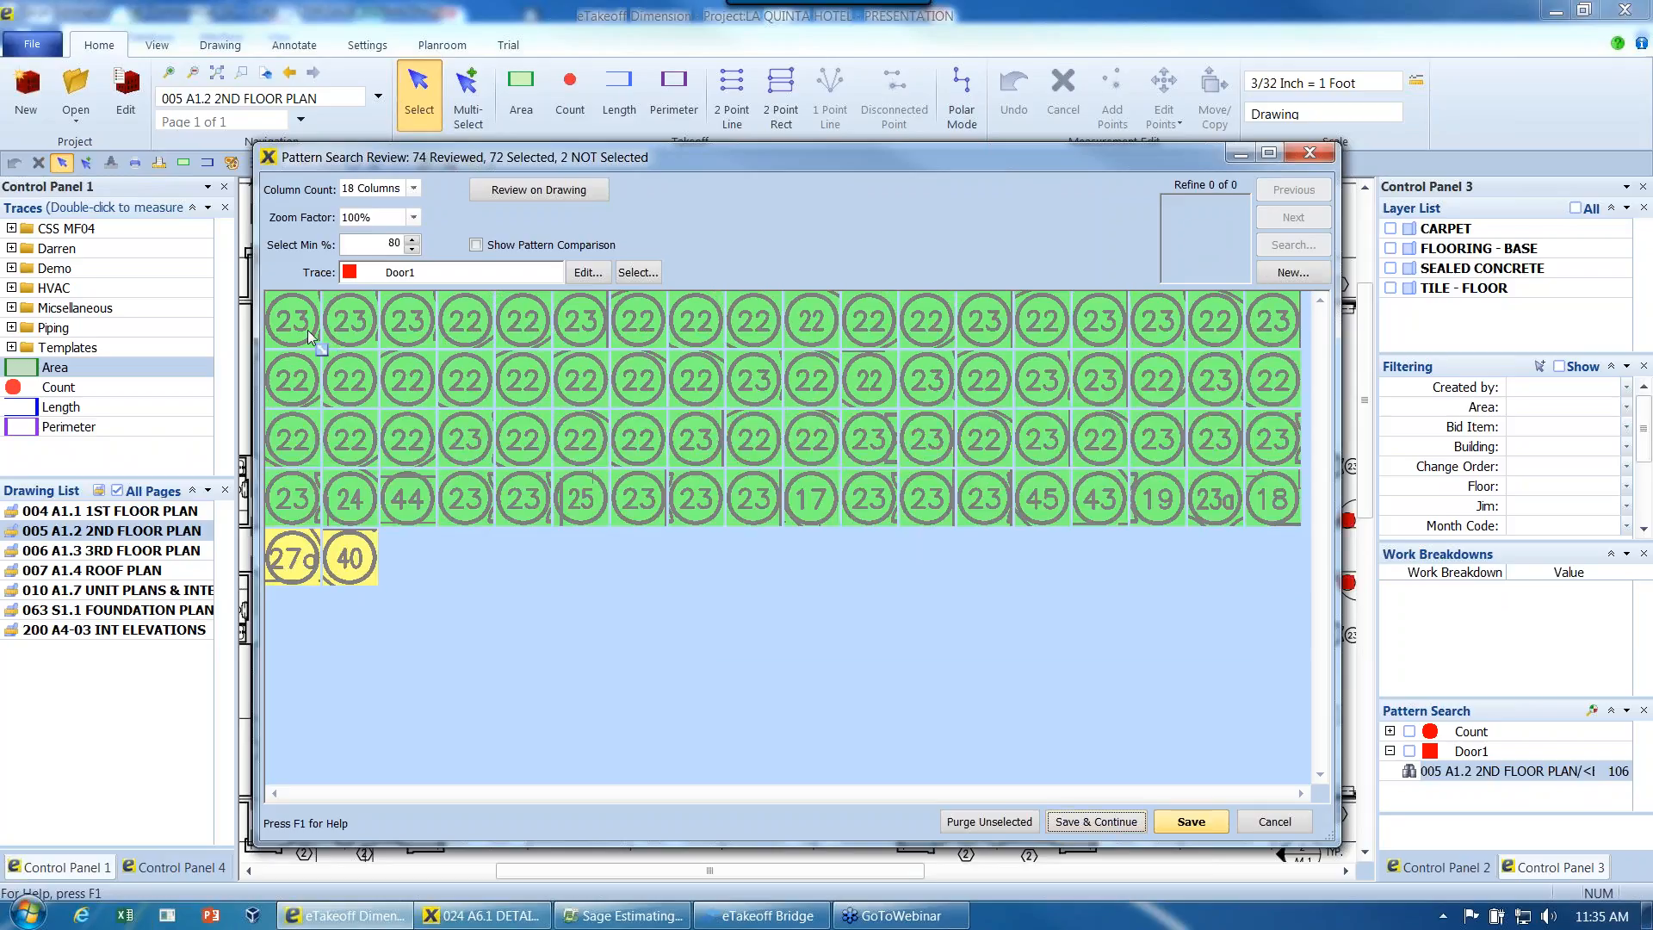
# - Refine the remaining matches using the number of a door tag 22, then deselect the 23 tags still included
pyautogui.click(303, 382)
pyautogui.click(1291, 272)
pyautogui.moveTo(570, 454); pyautogui.dragTo(617, 498)
pyautogui.click(1006, 731)
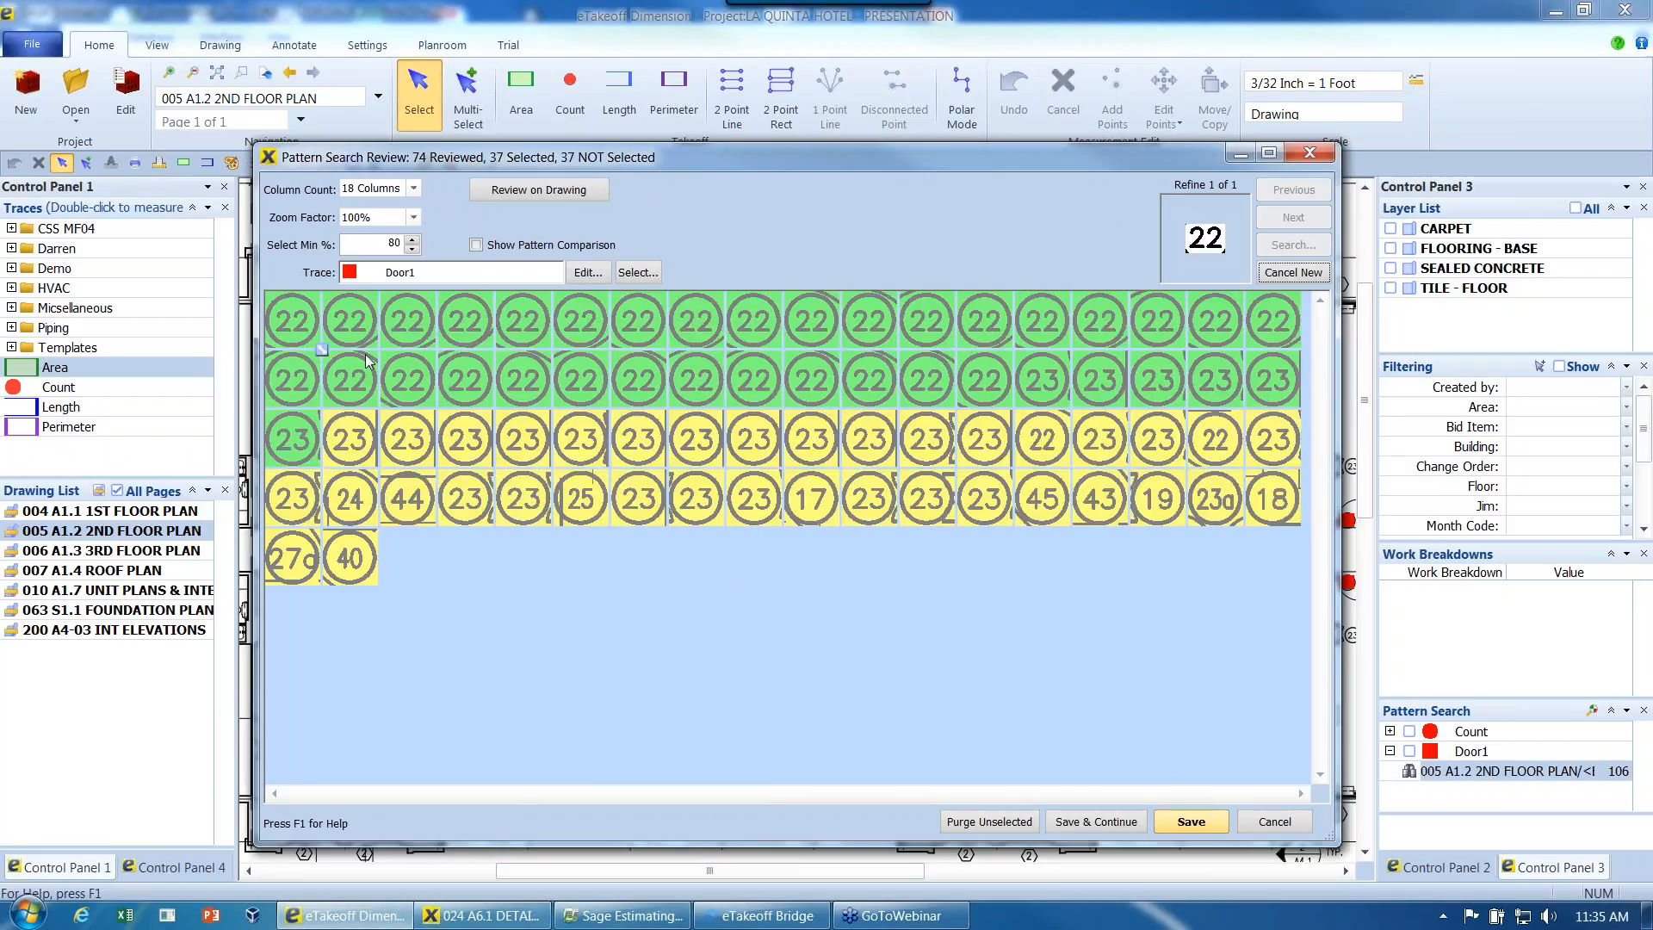
pyautogui.moveTo(729, 333)
pyautogui.click(1046, 395)
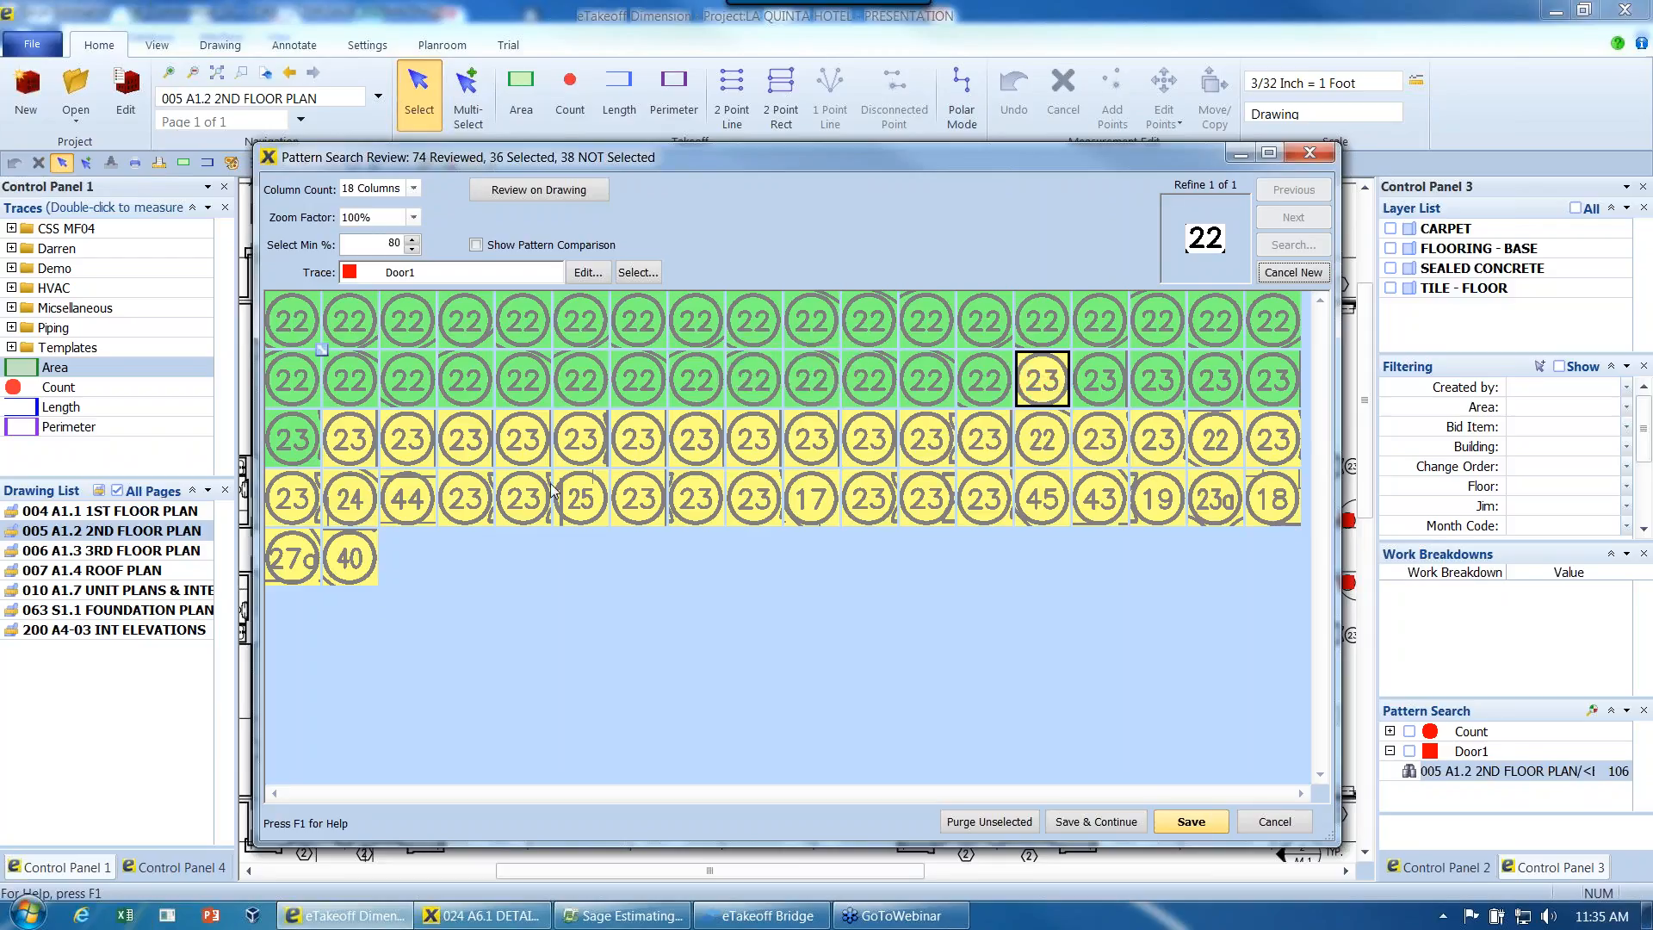
pyautogui.keyDown('shift'); pyautogui.click(291, 454); pyautogui.keyUp('shift')
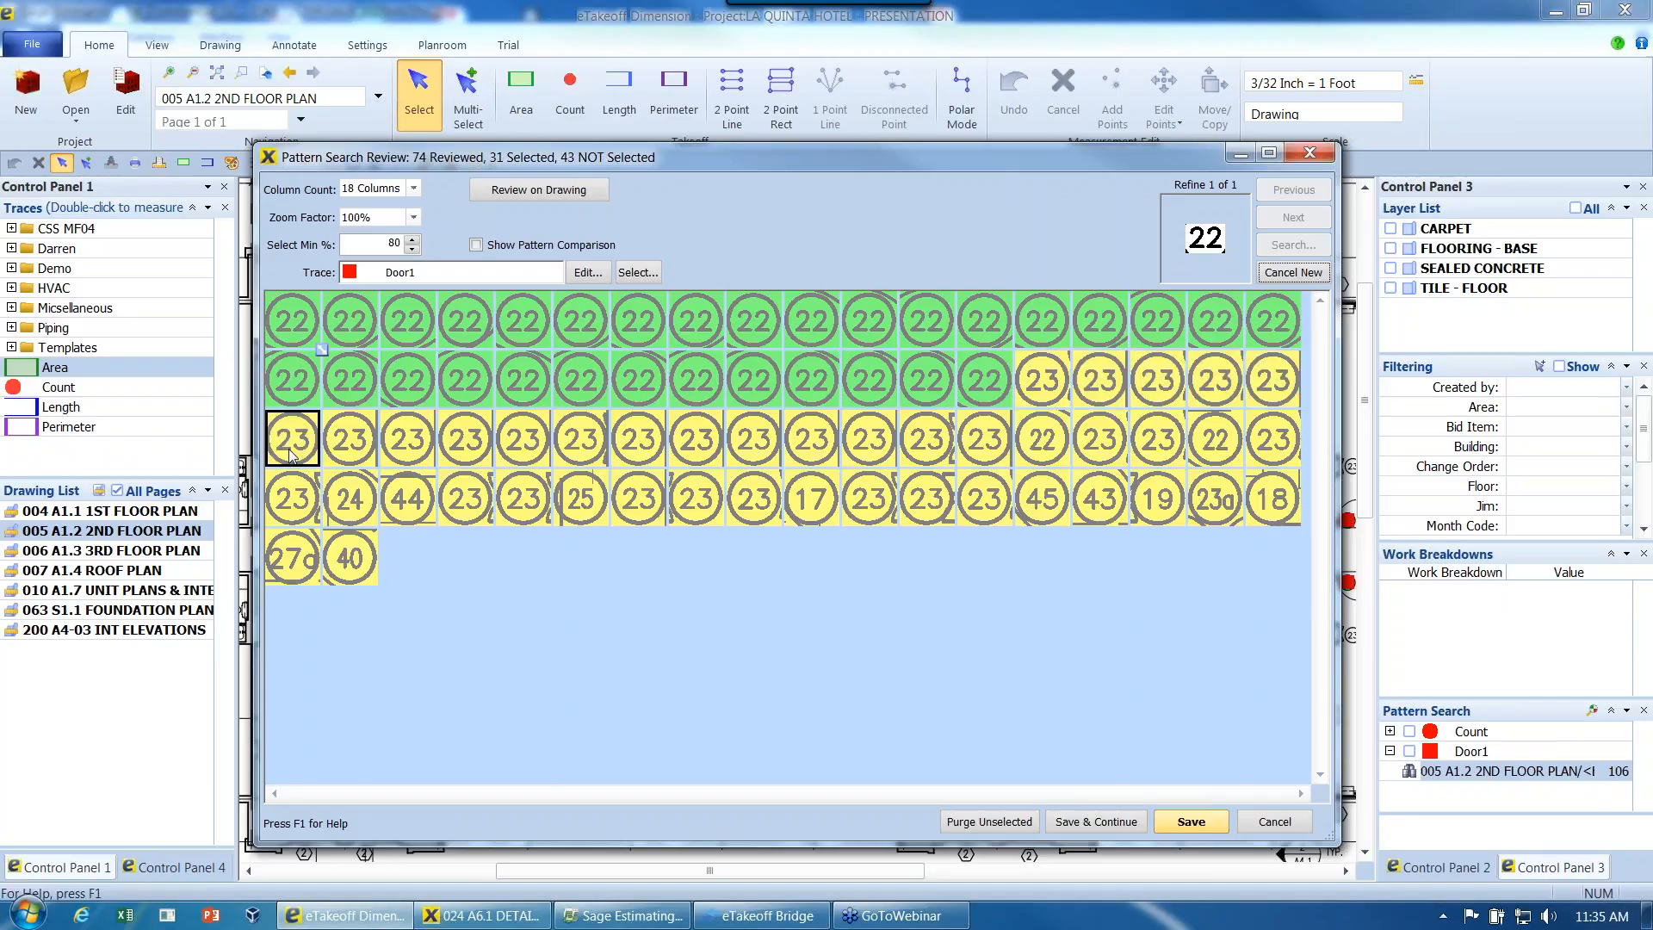
# - Switch the trace for the selected 22 tags to Door2, then save them and continue the review
pyautogui.click(633, 273)
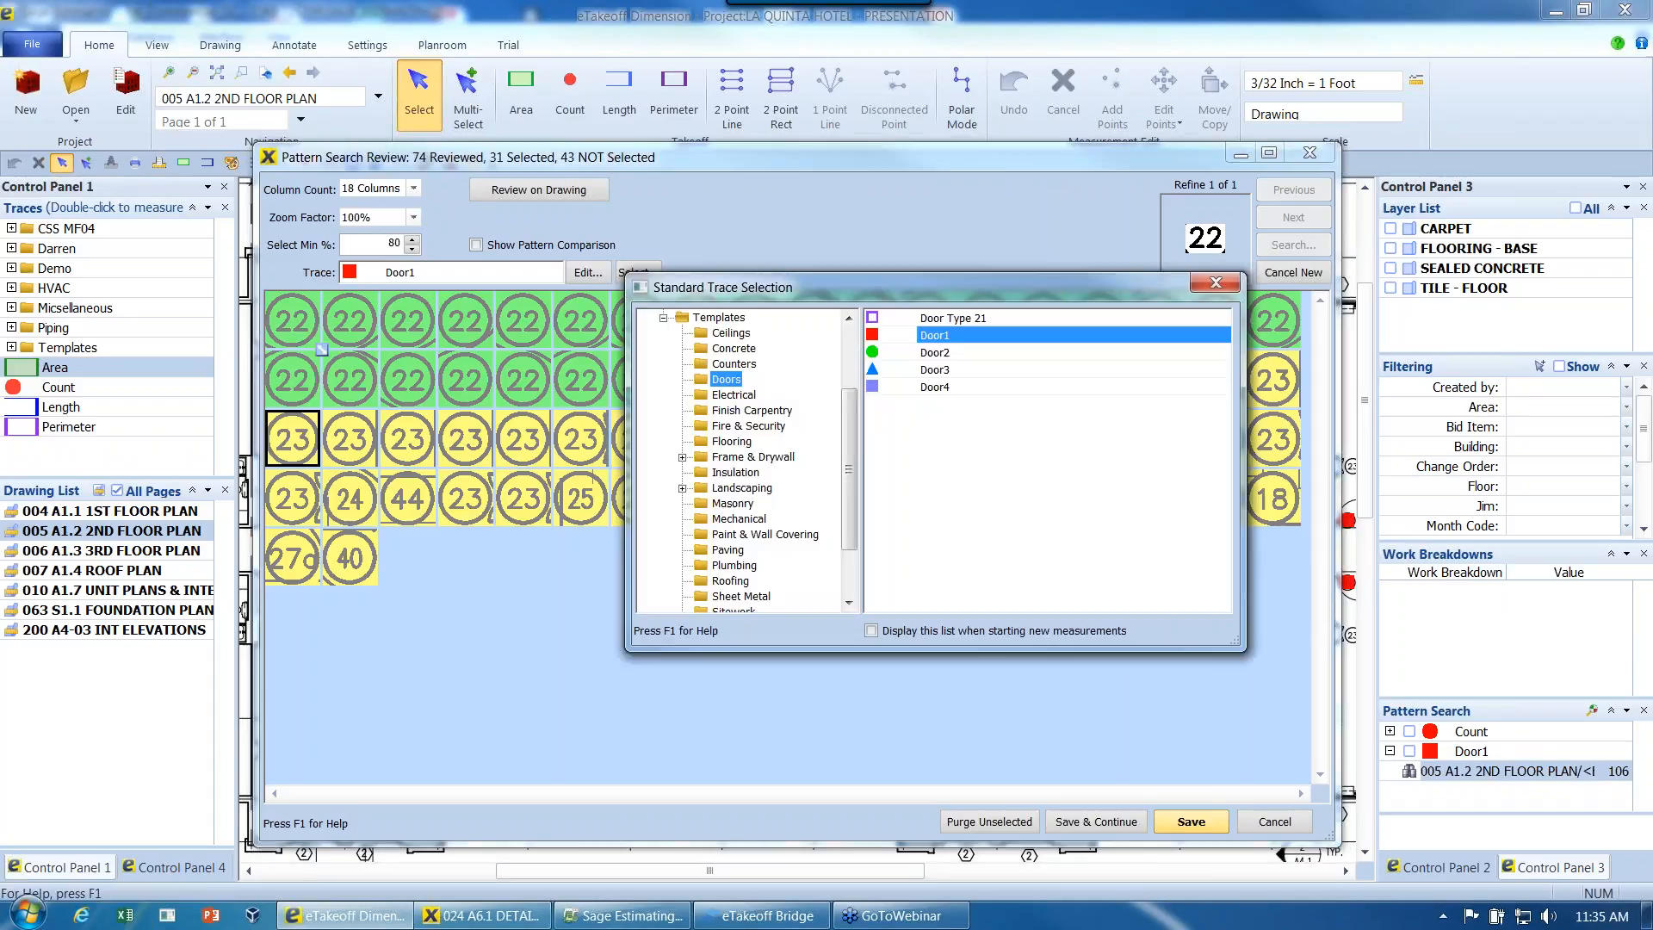
pyautogui.doubleClick(941, 353)
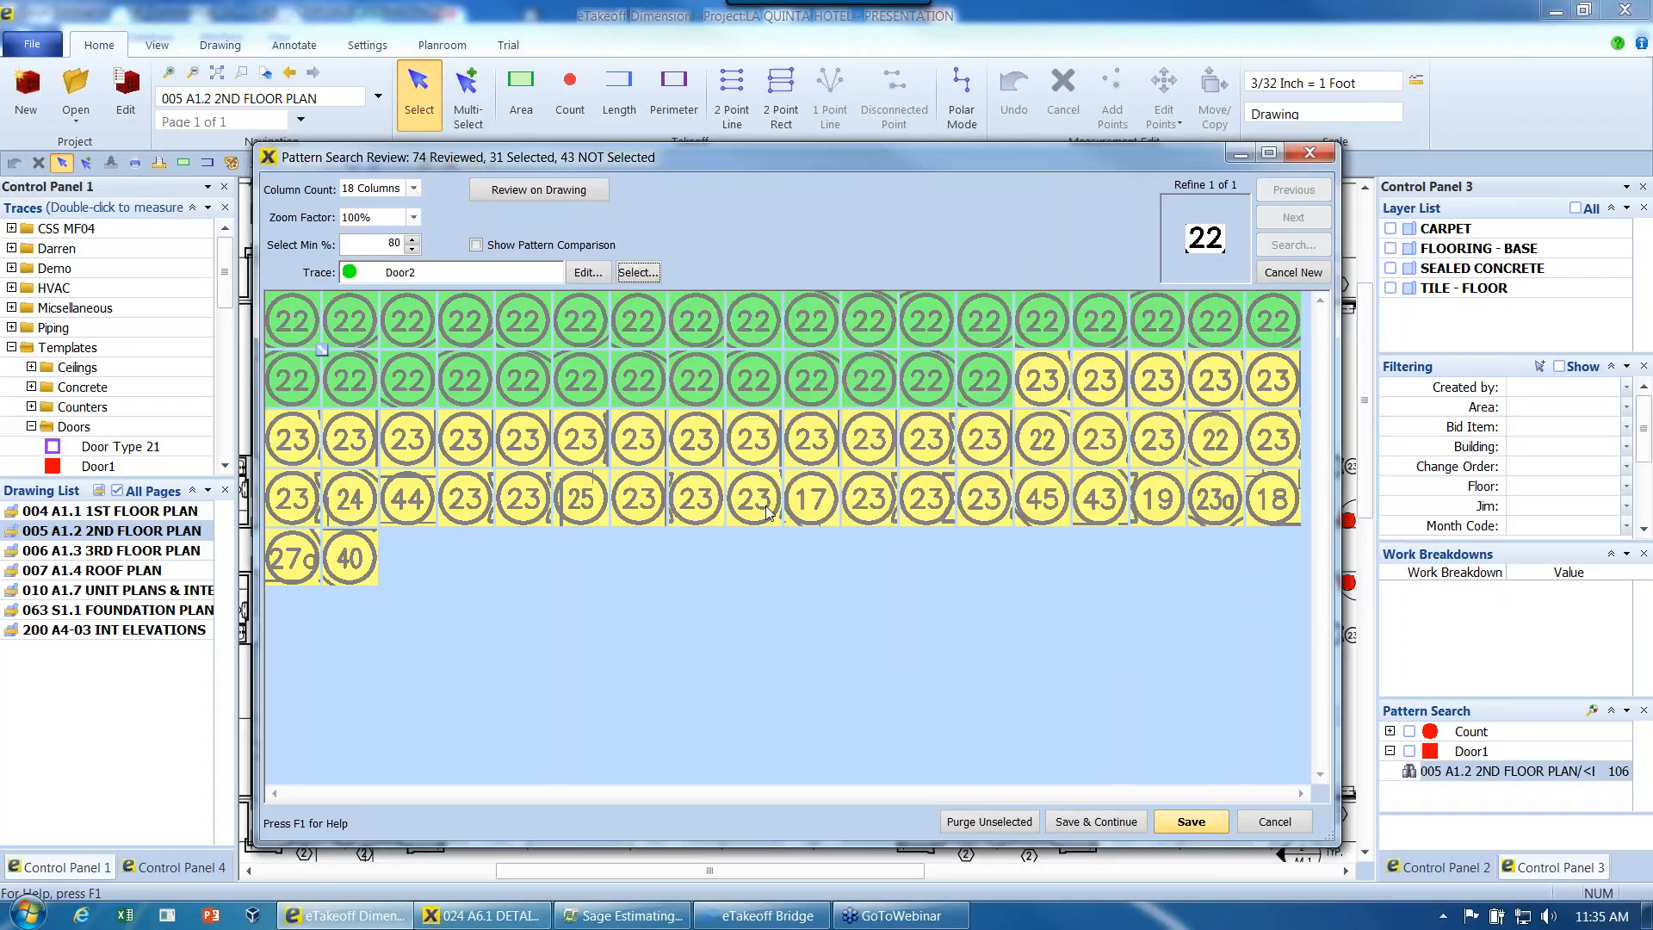
pyautogui.click(1076, 824)
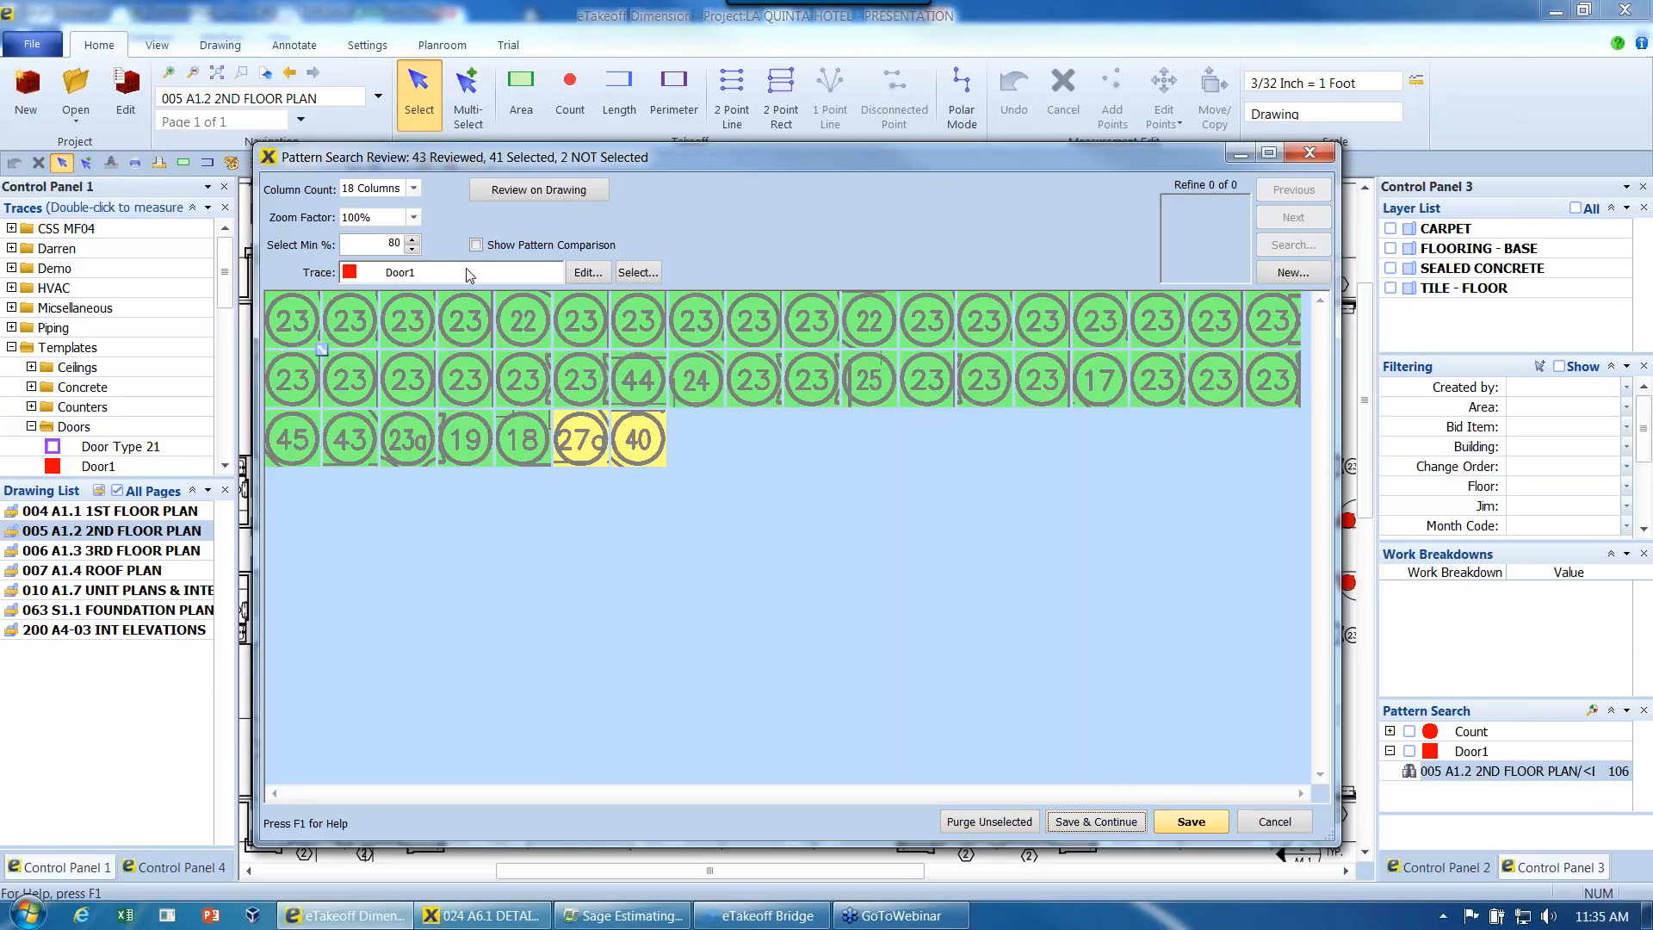
# - Refine the remaining matches using the number inside the first door tag 23
pyautogui.click(308, 329)
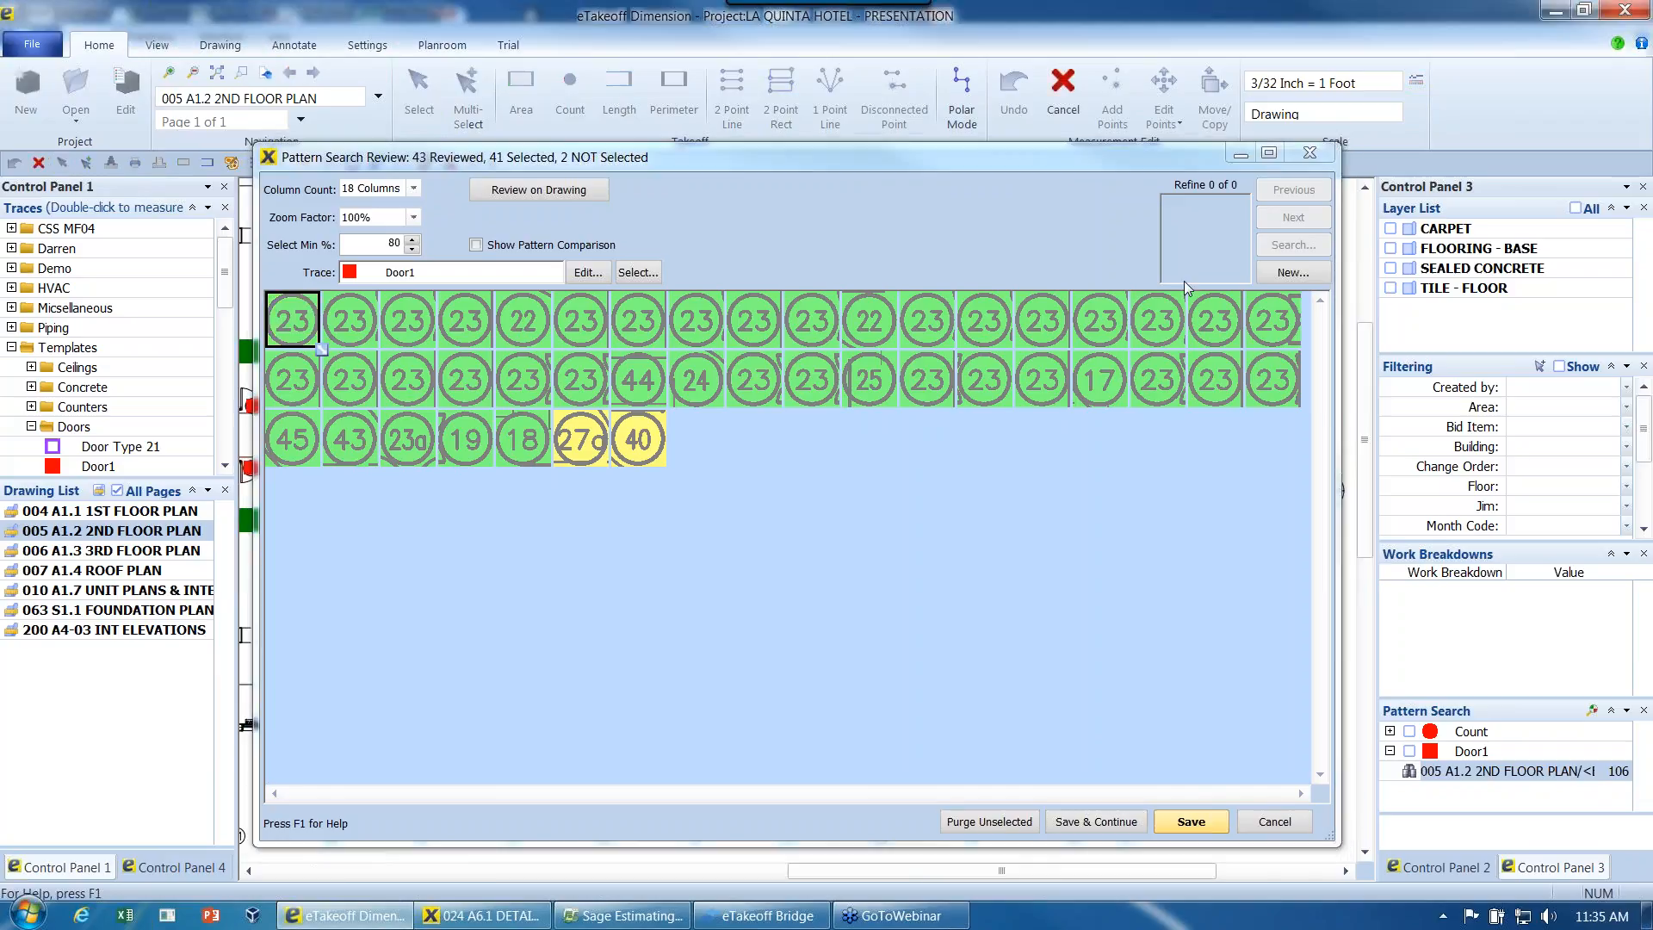
pyautogui.click(1293, 274)
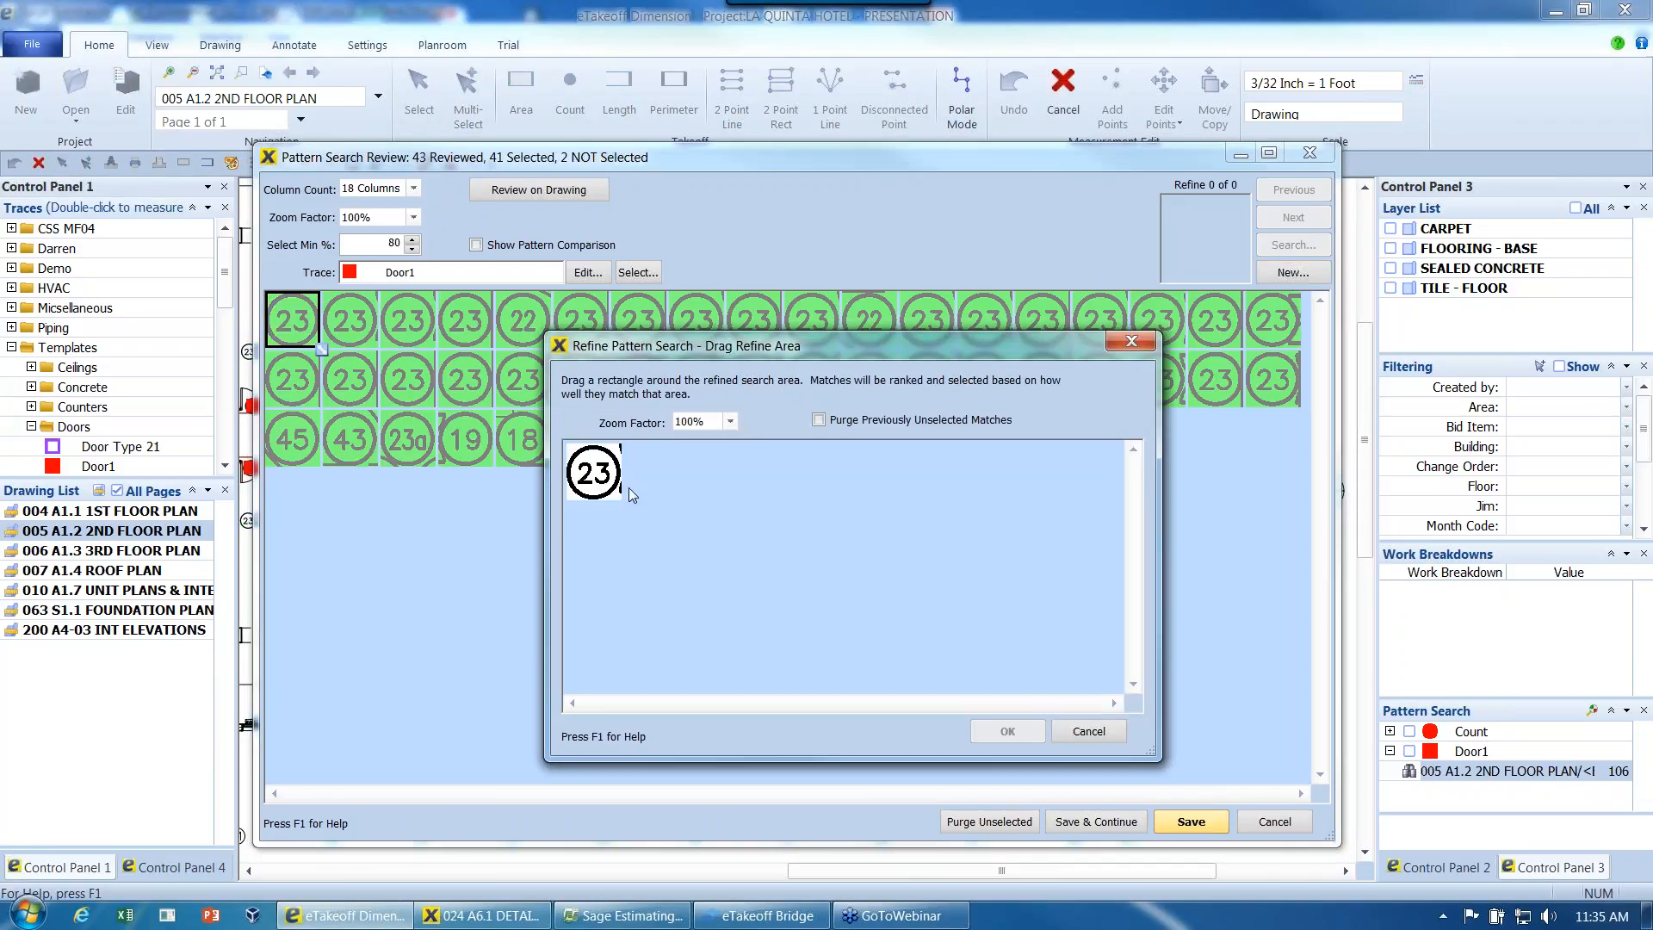
pyautogui.moveTo(573, 460); pyautogui.dragTo(614, 493)
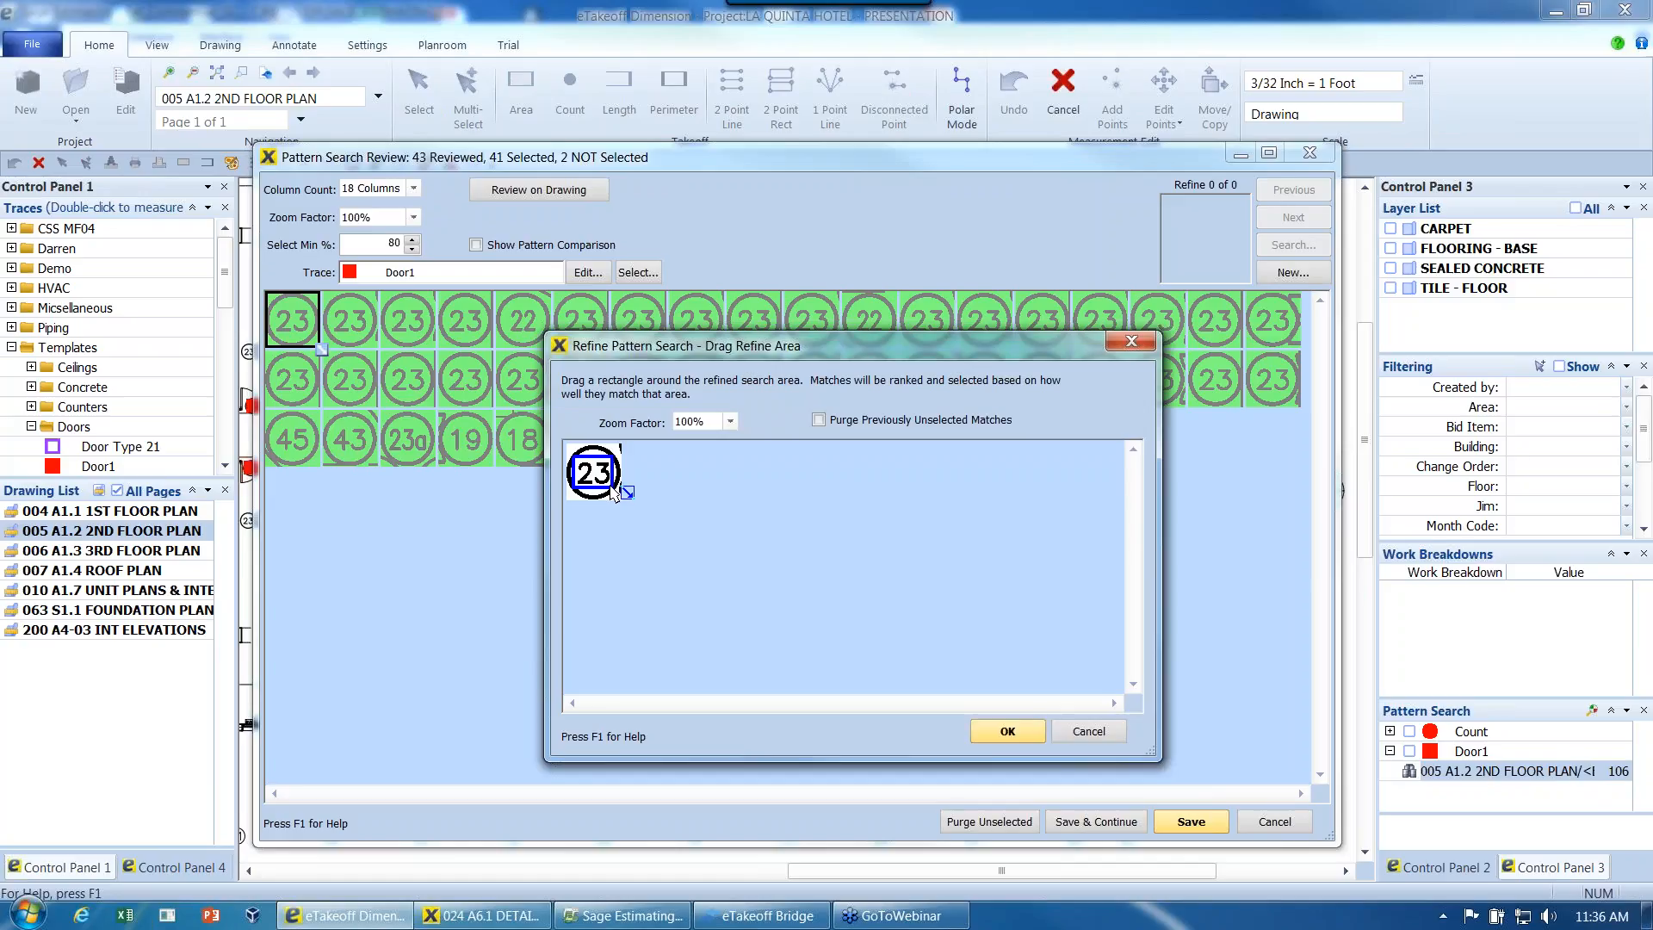
pyautogui.click(1005, 731)
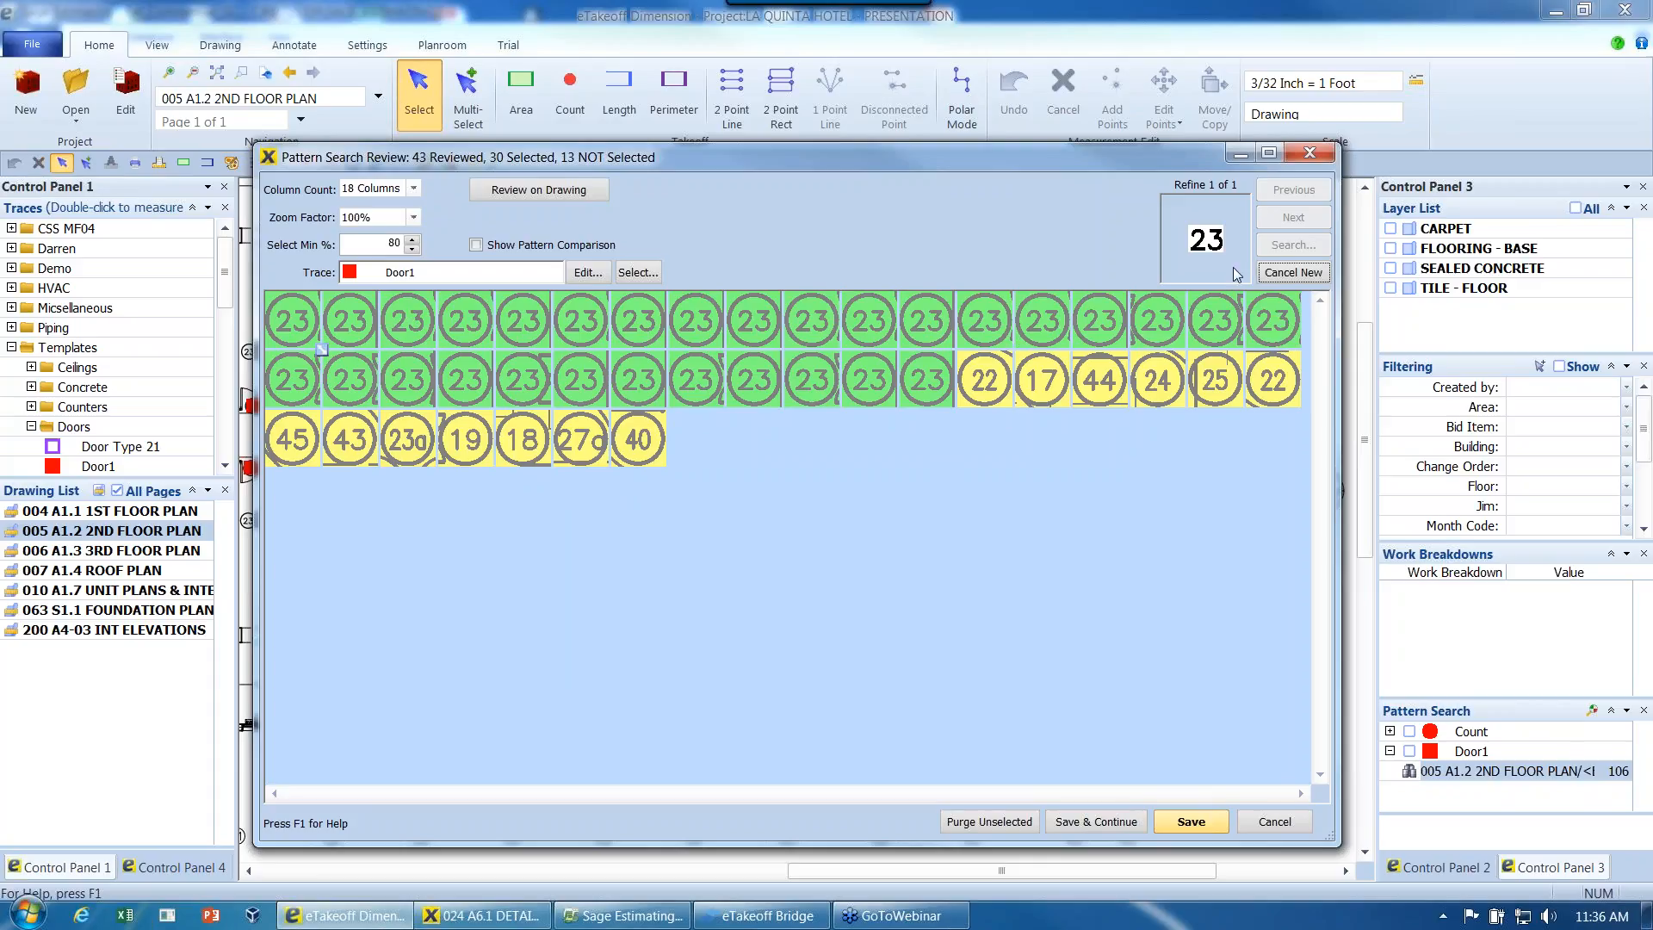
# - Save the selected 23 tags with the Door3 trace, then close the review without keeping the leftover matches
pyautogui.click(649, 278)
pyautogui.doubleClick(953, 376)
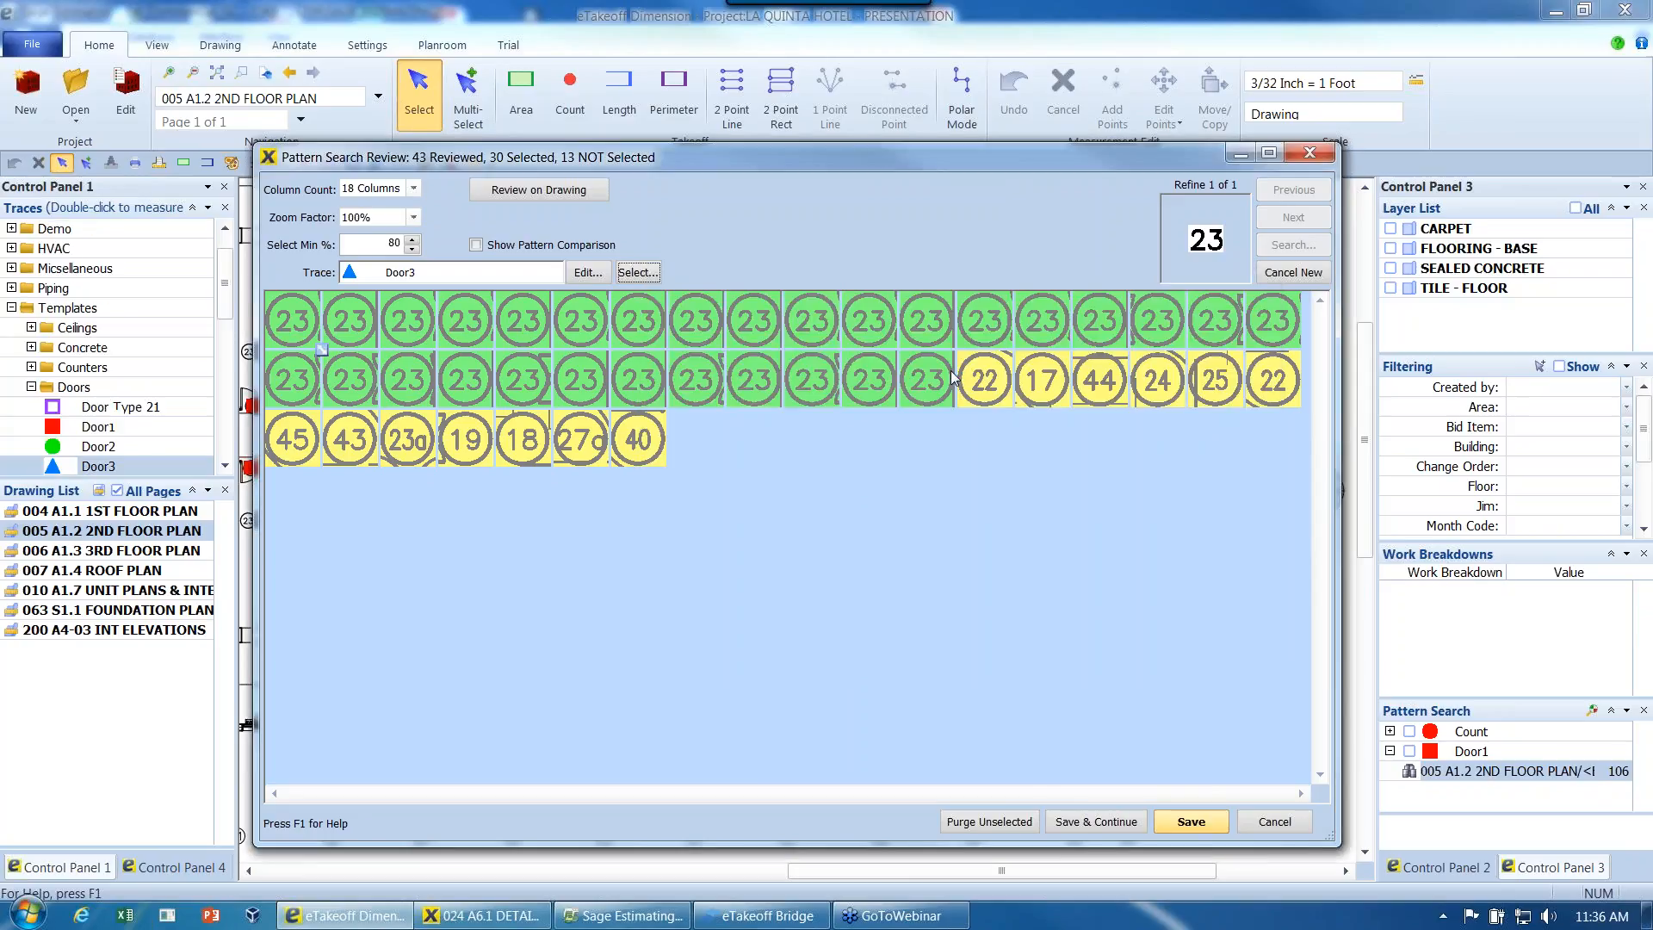
pyautogui.click(1109, 823)
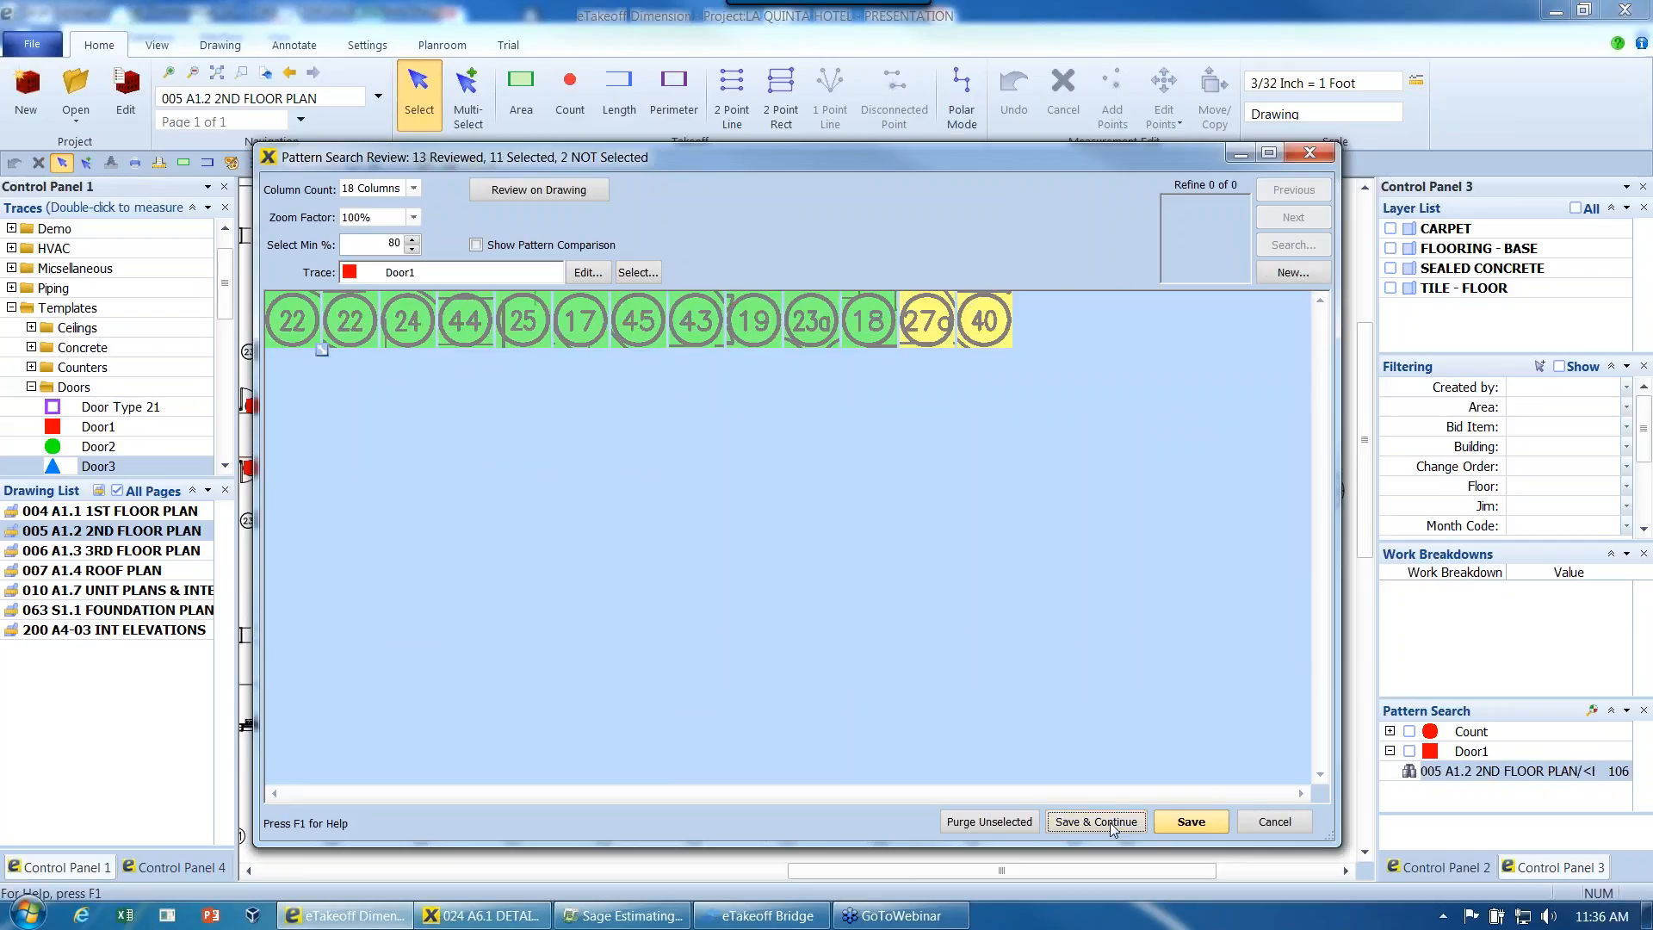
pyautogui.click(1273, 824)
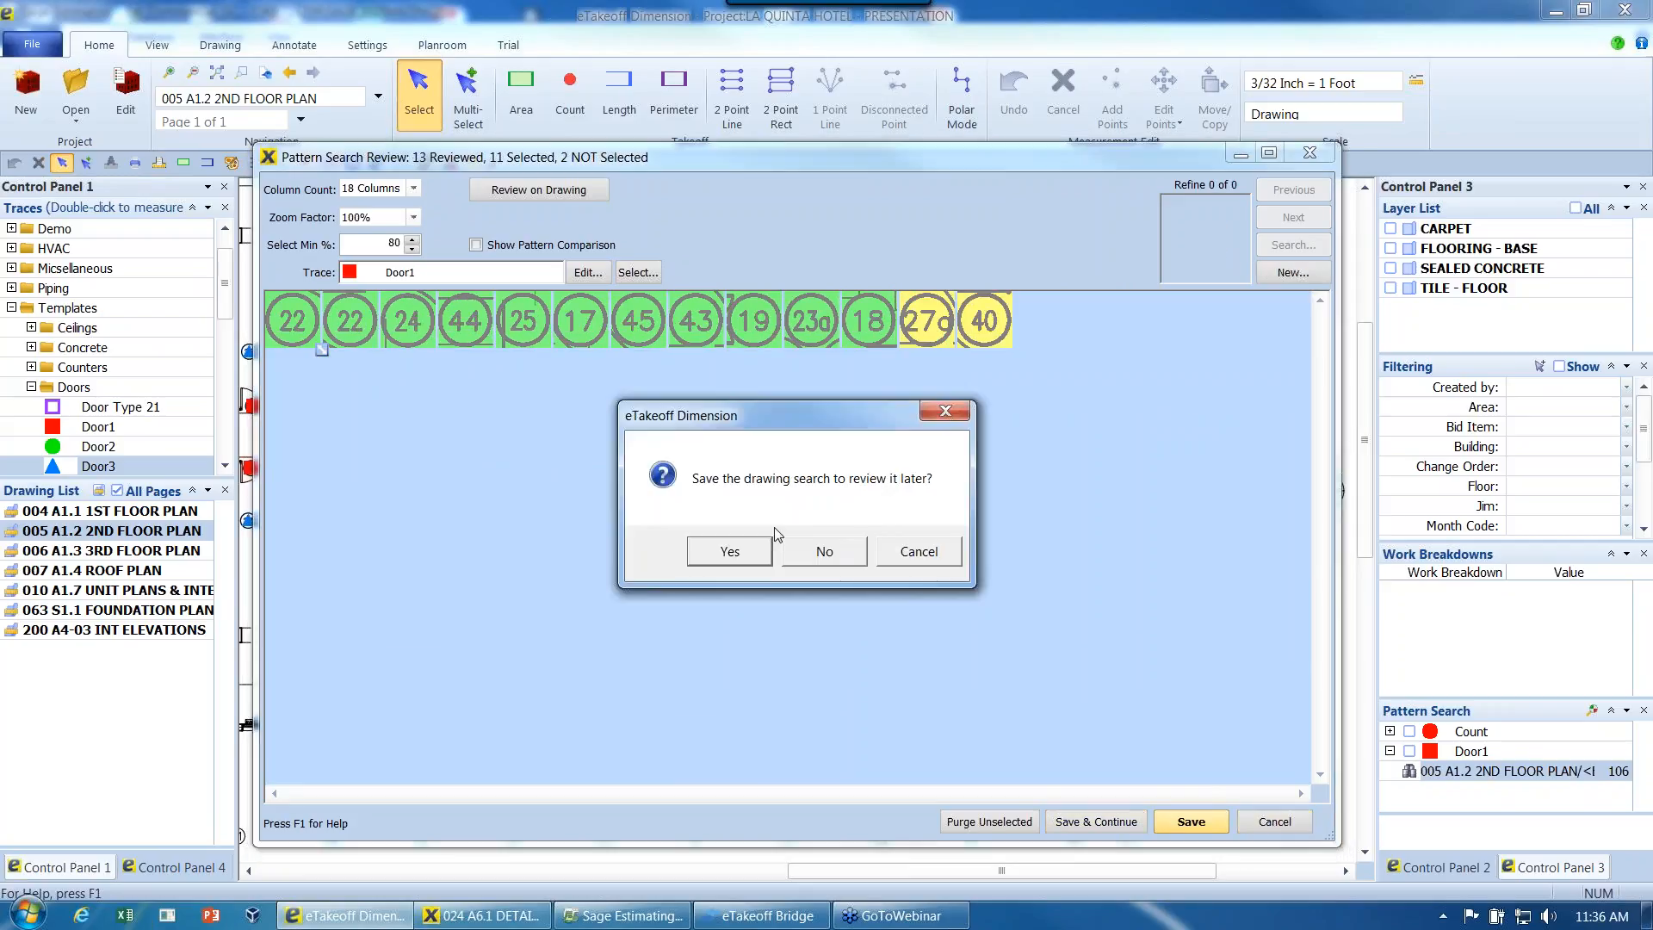
pyautogui.click(831, 556)
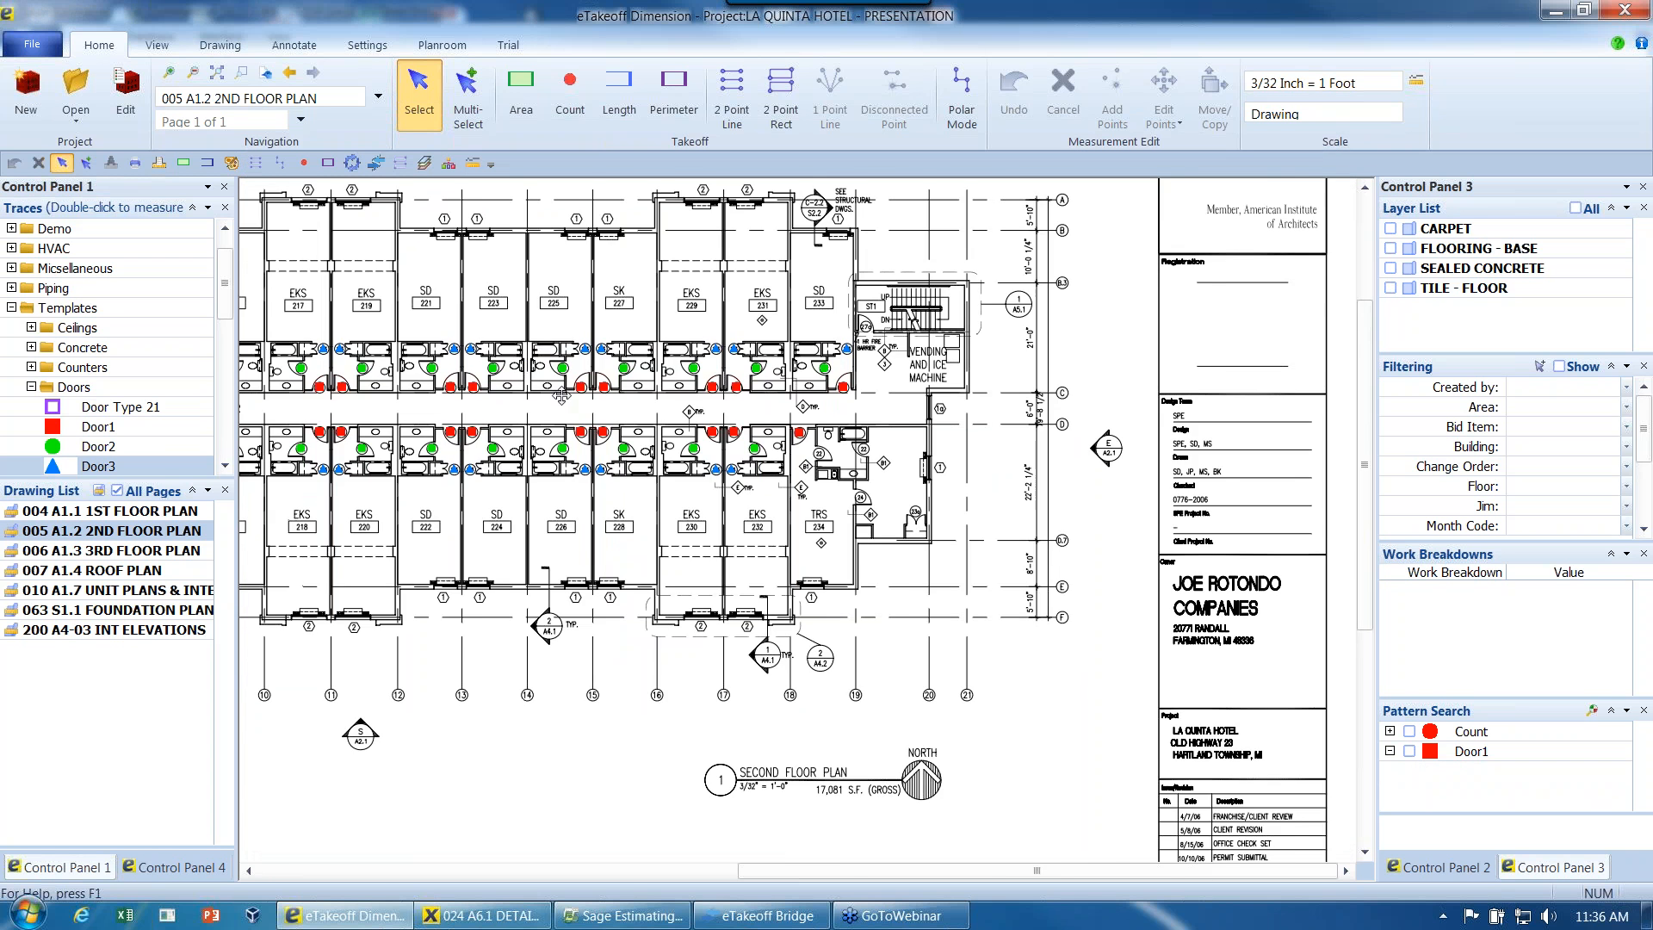
# - Examine the door markers across the second floor plan and enlarge the Measurement Summary to read every door count
pyautogui.moveTo(759, 466); pyautogui.dragTo(863, 414, button='middle')
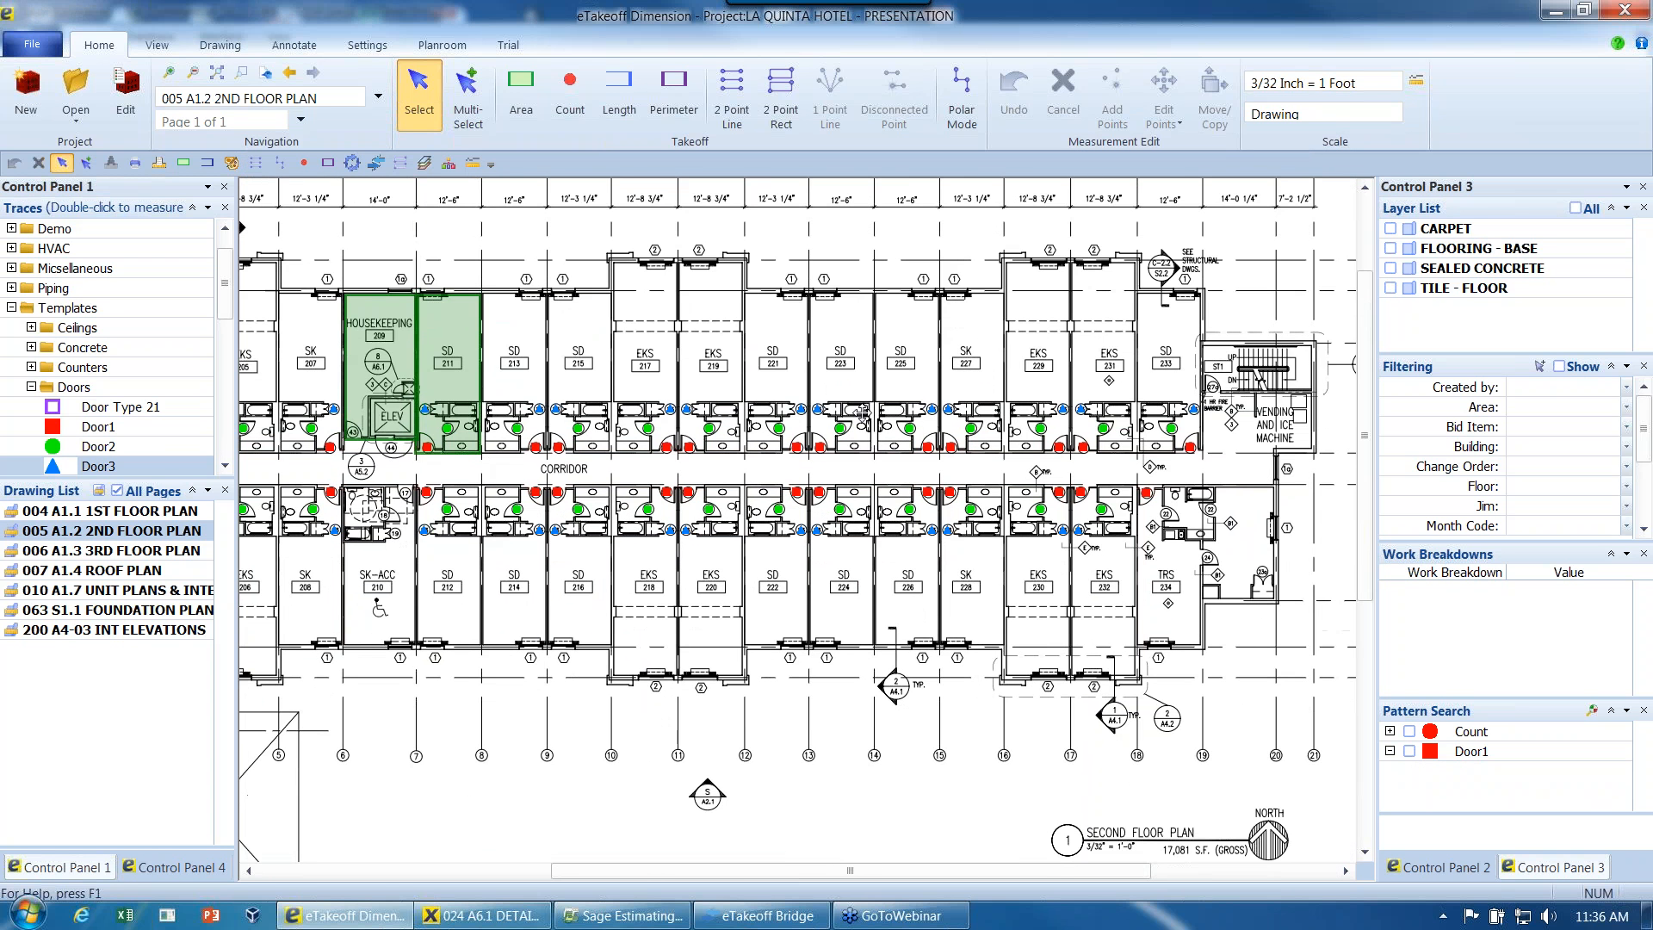
pyautogui.scroll(2, 641, 476)
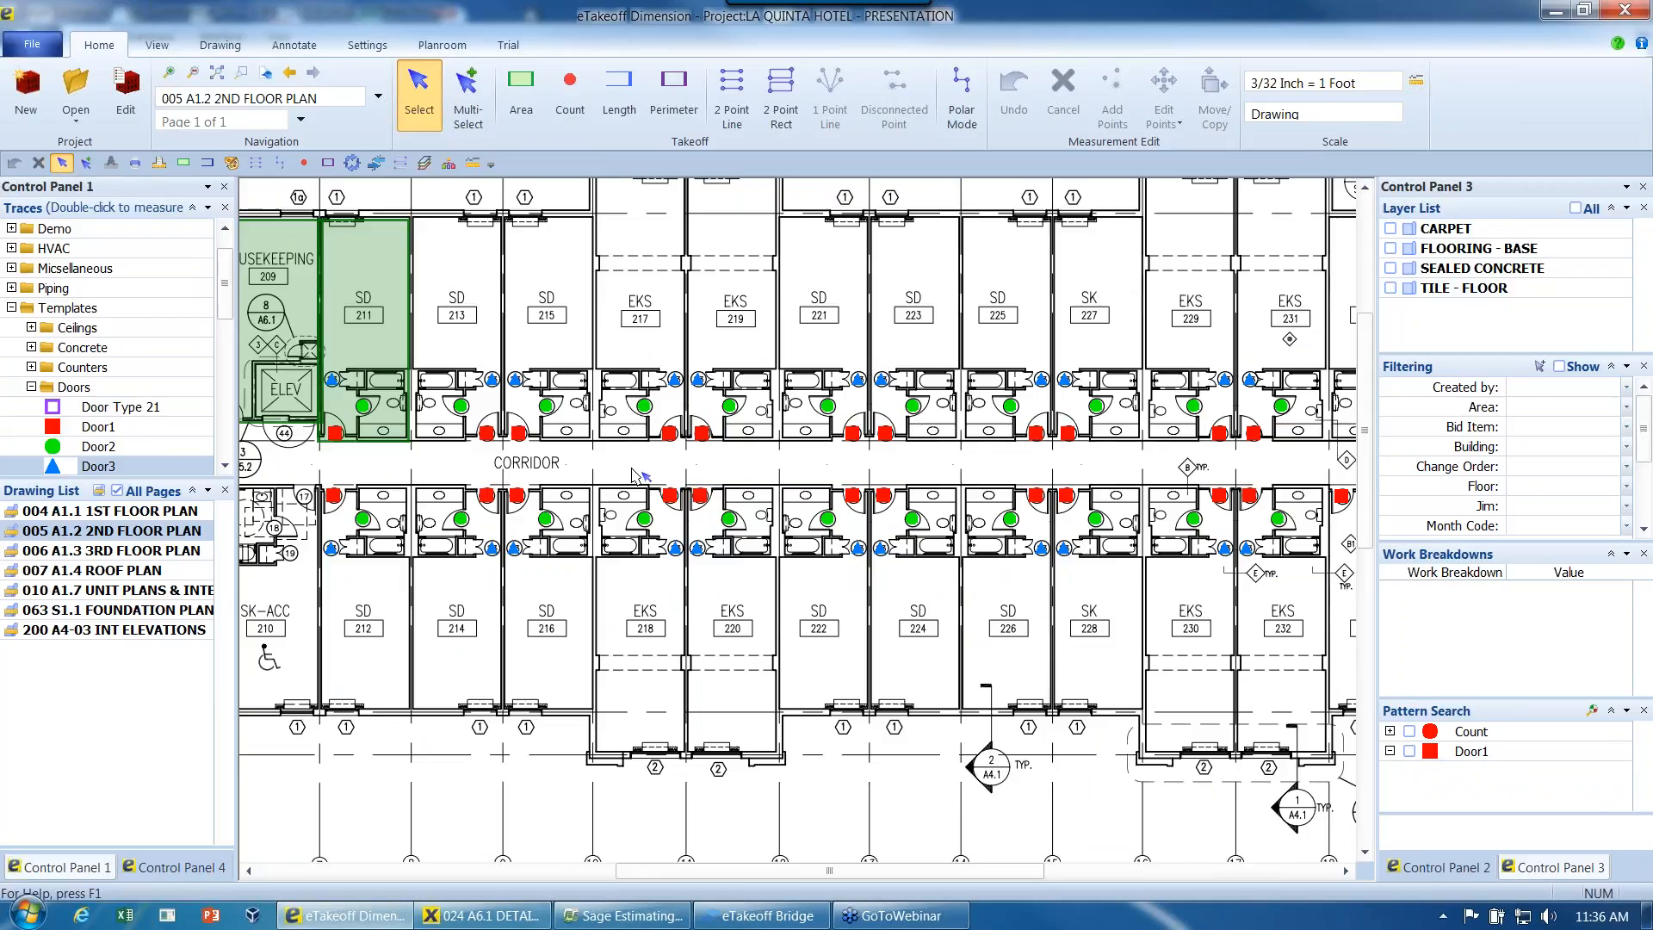
pyautogui.scroll(-2, 642, 476)
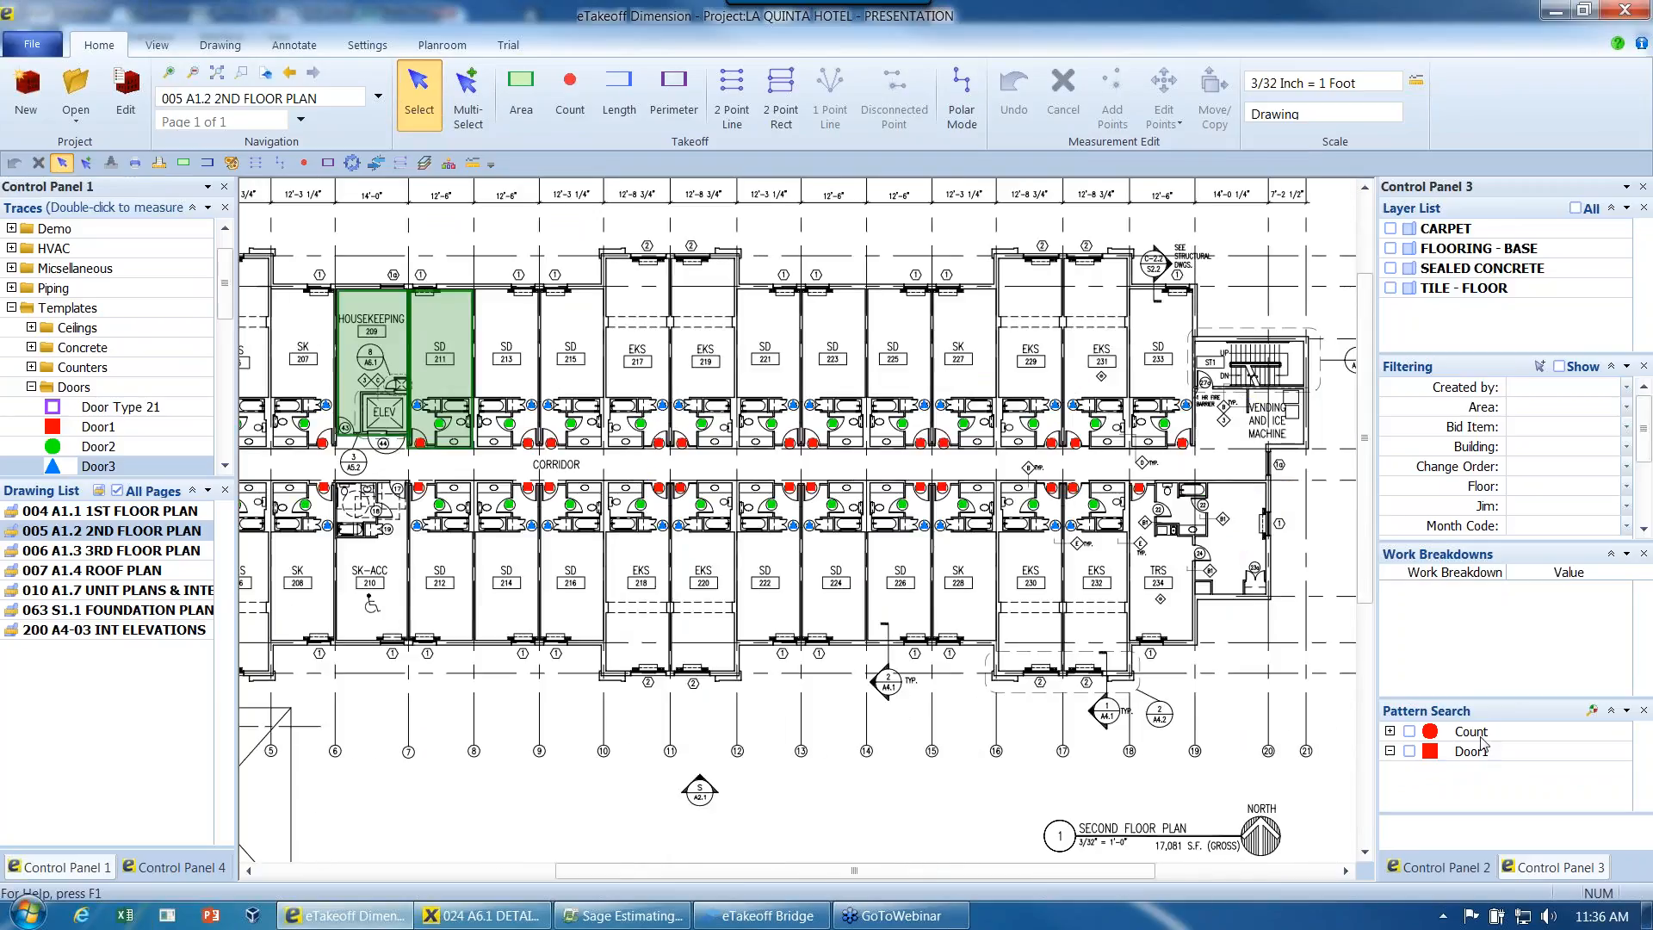
pyautogui.click(1467, 868)
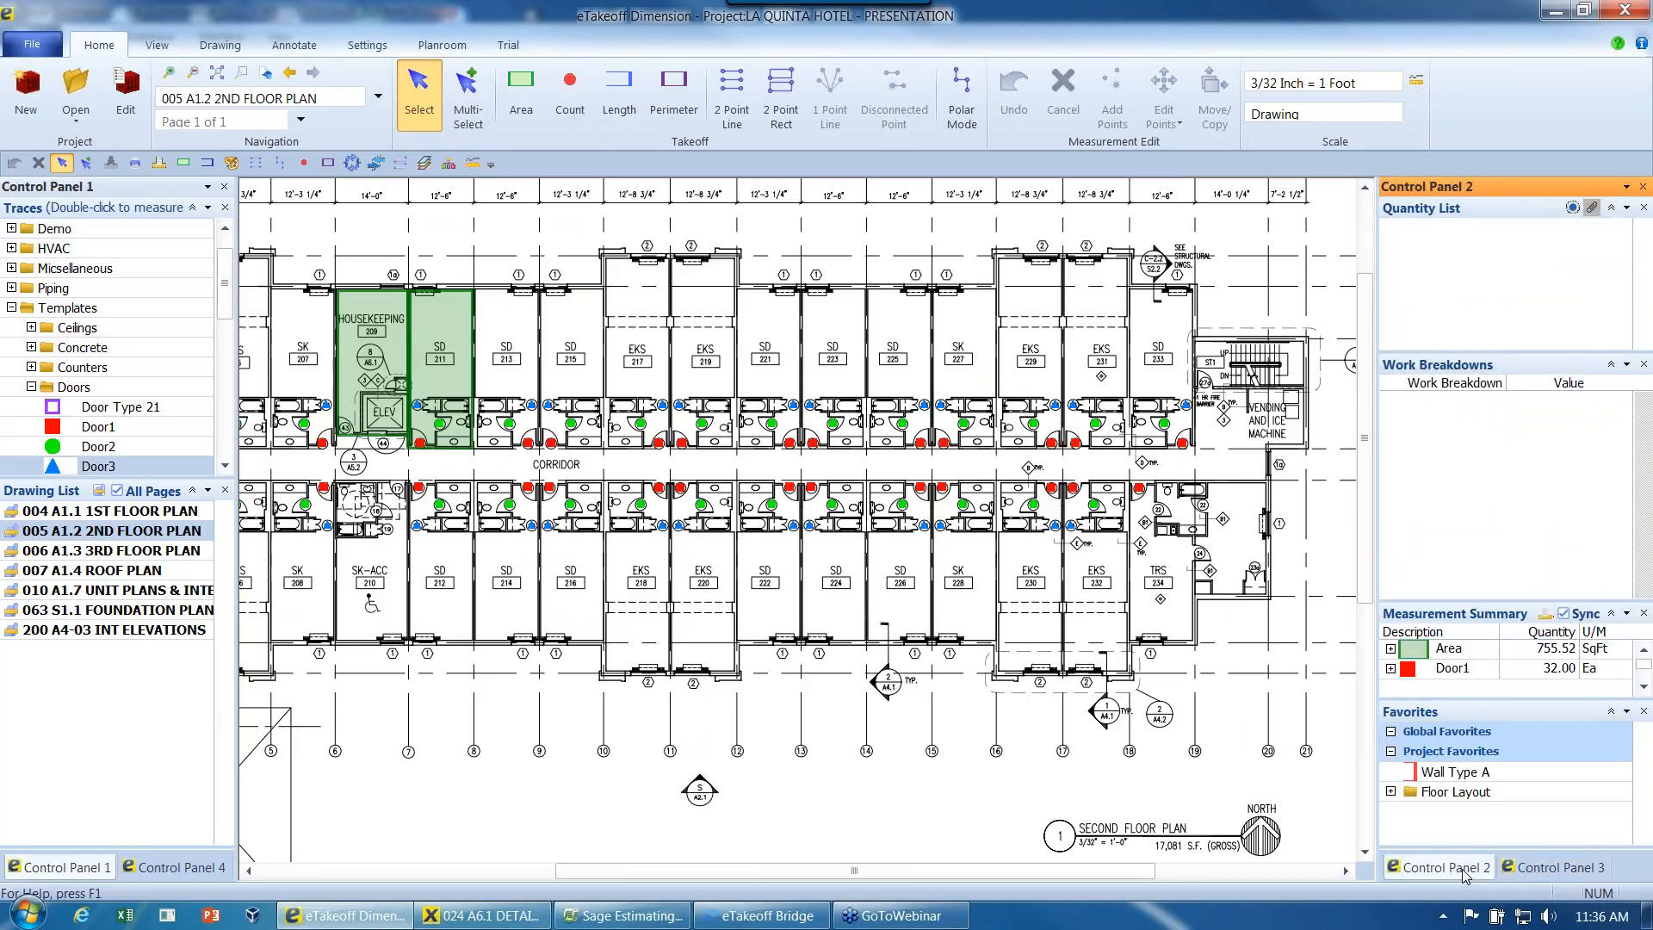
pyautogui.moveTo(1463, 600); pyautogui.dragTo(1463, 435)
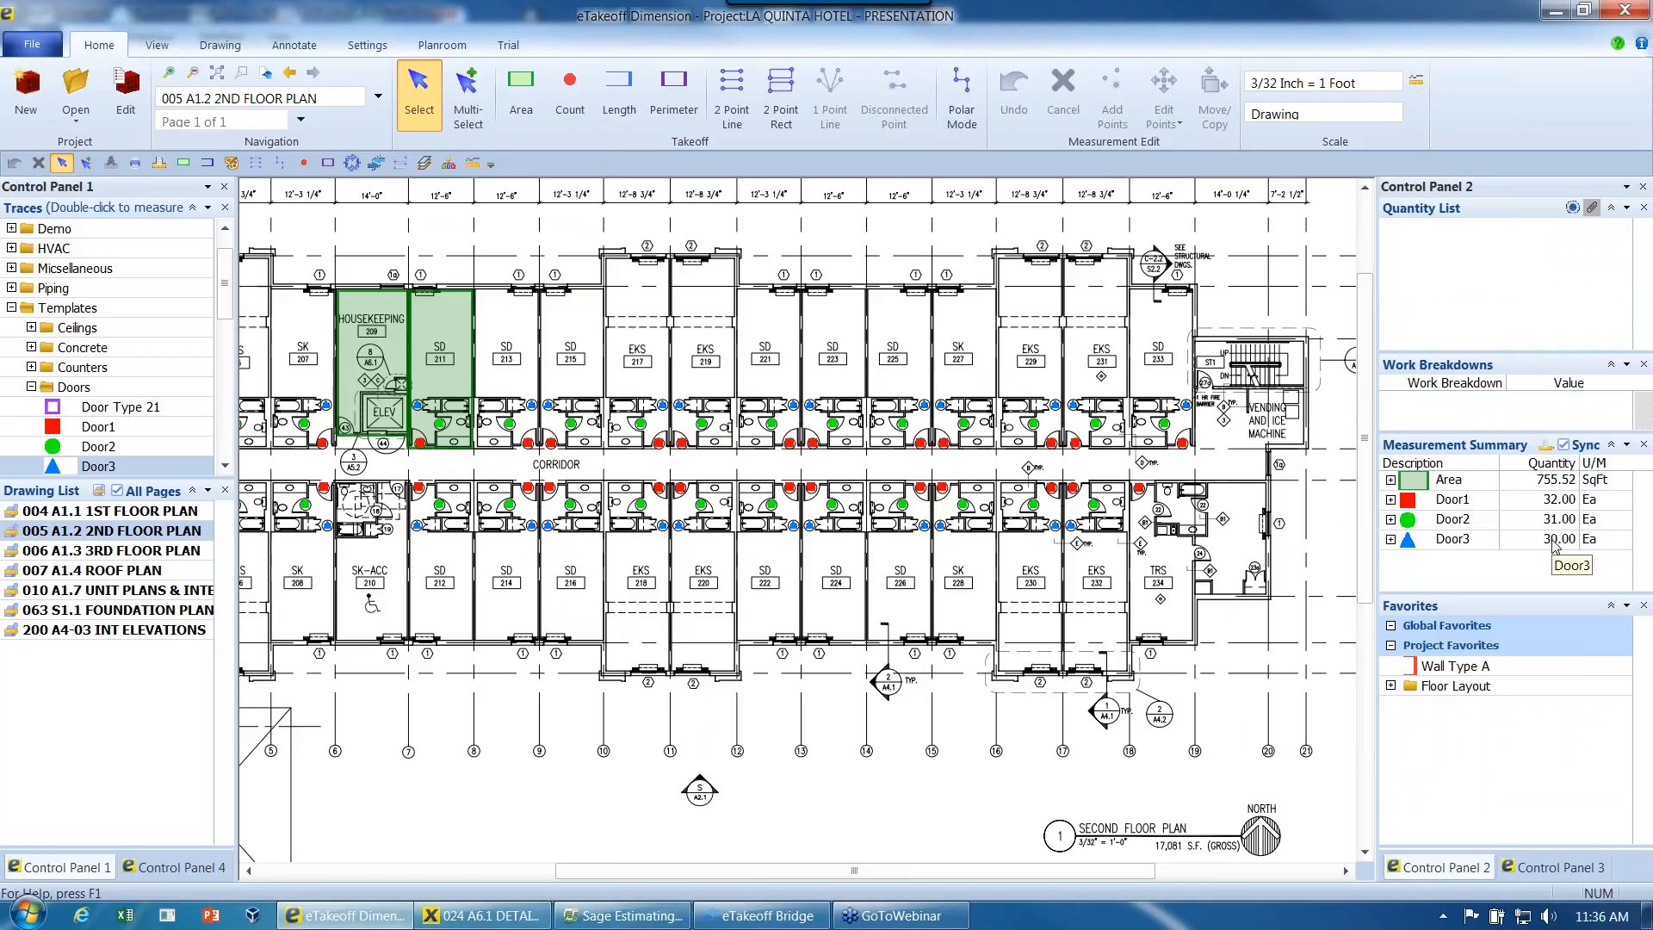
# - Open drawing 006 A1.3 3RD FLOOR PLAN and start a multiple-drawing search with the stored Door1 pattern
pyautogui.click(1549, 870)
pyautogui.moveTo(1519, 697); pyautogui.dragTo(1514, 620)
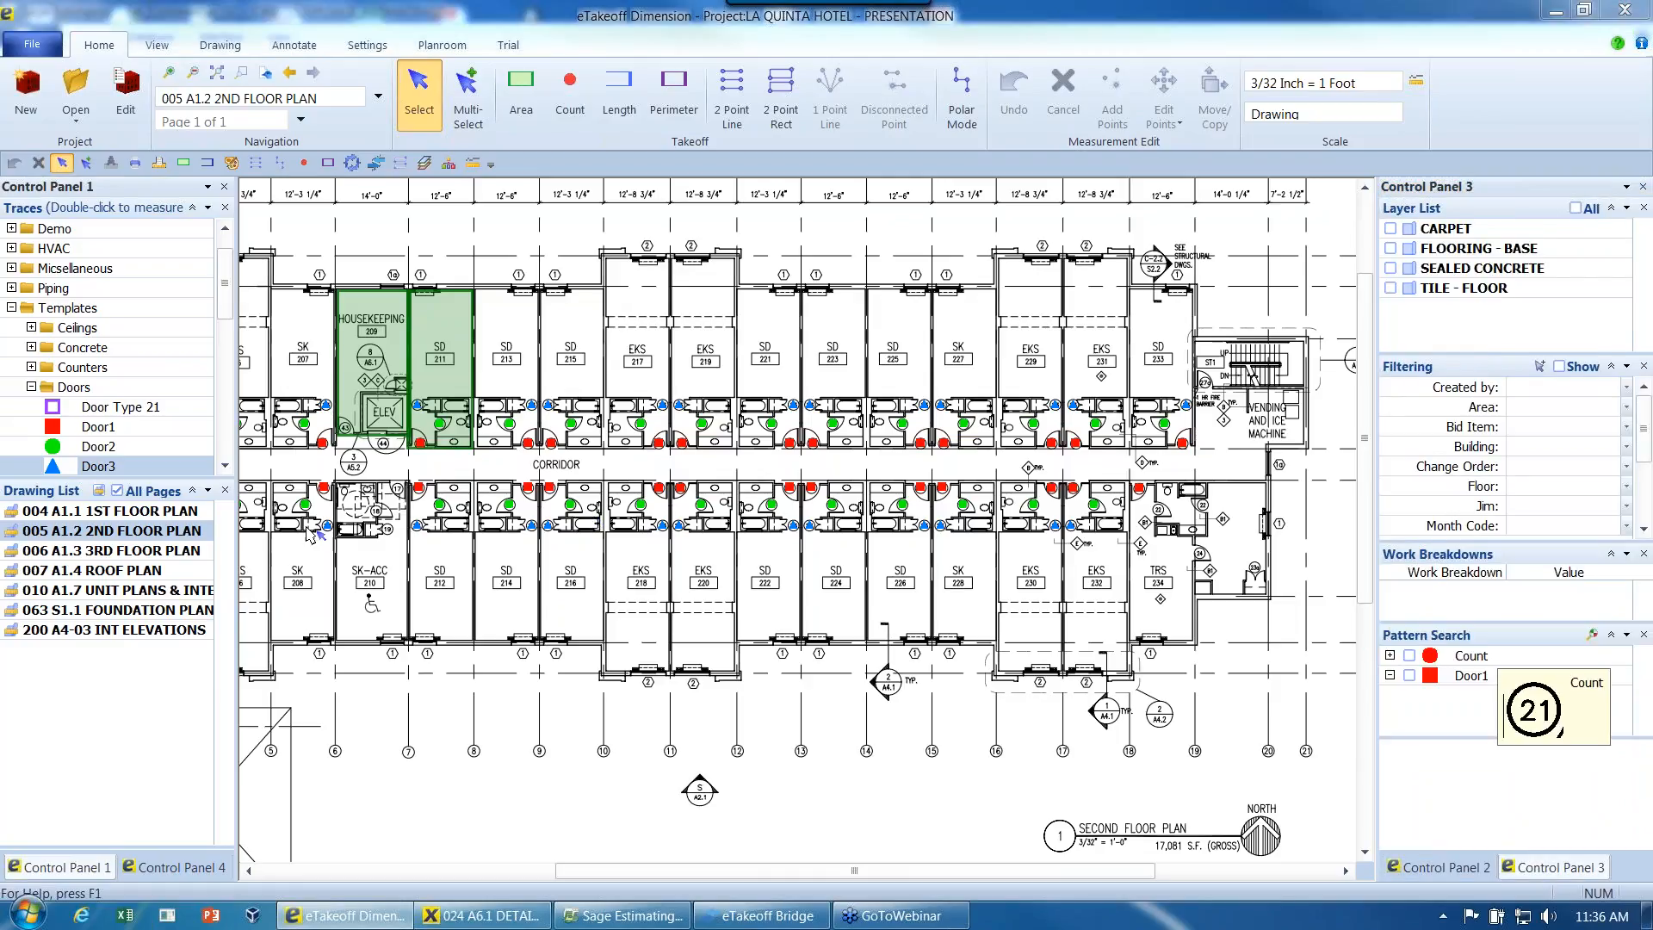
pyautogui.click(128, 551)
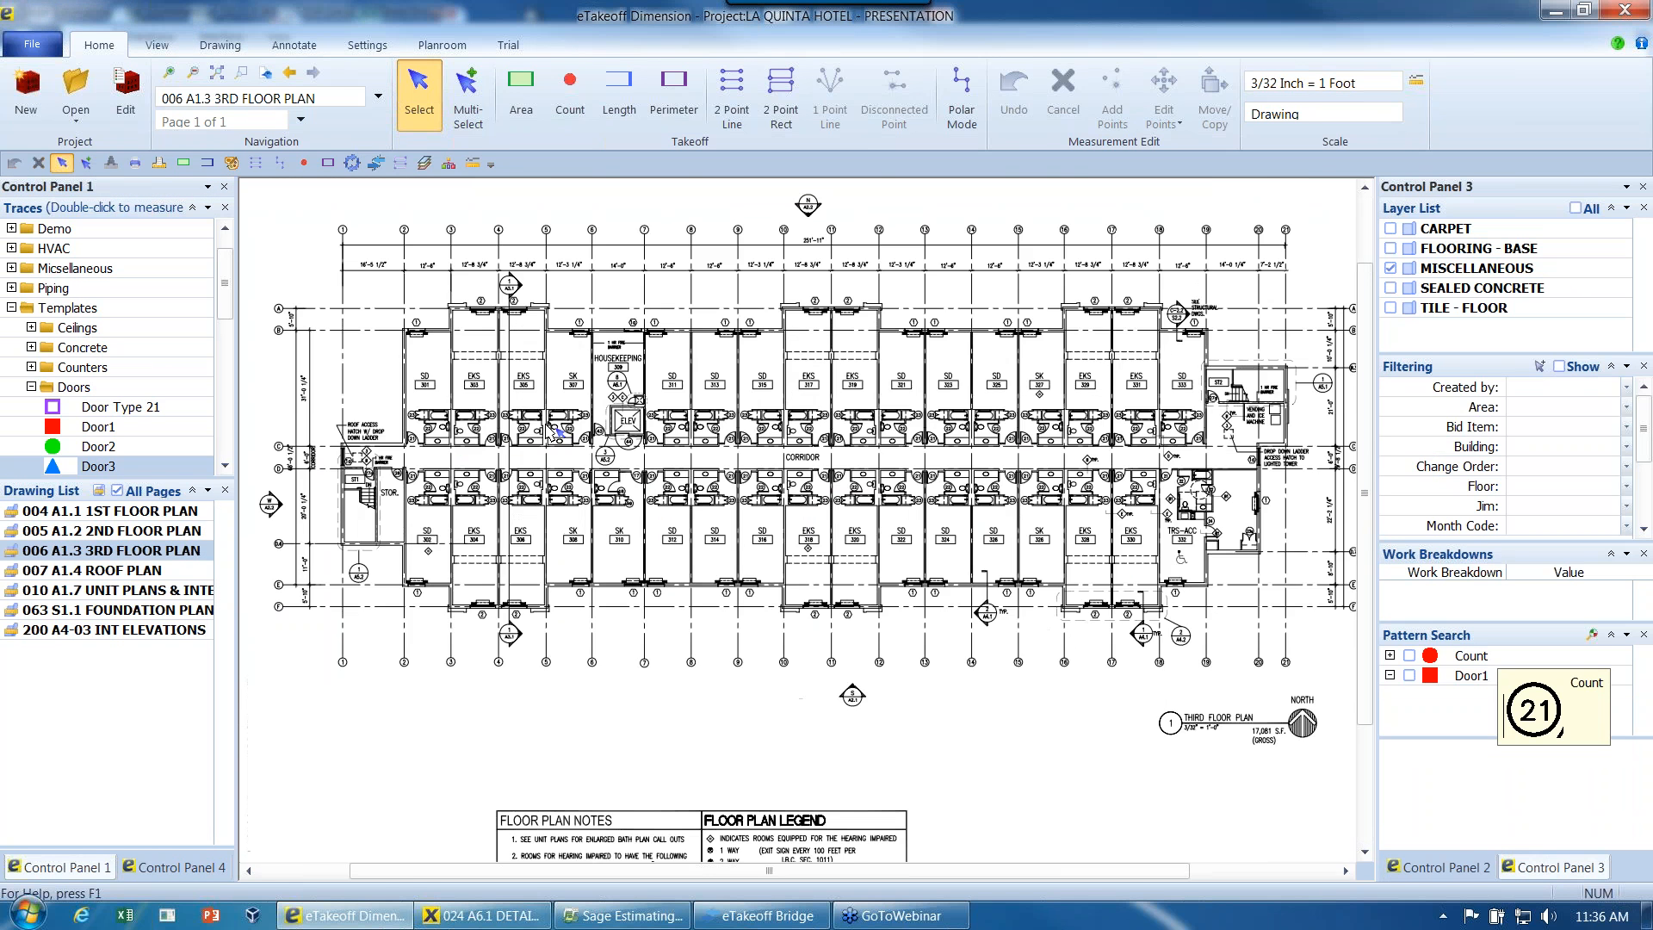
pyautogui.scroll(2, 551, 431)
pyautogui.moveTo(801, 462); pyautogui.dragTo(720, 460, button='middle')
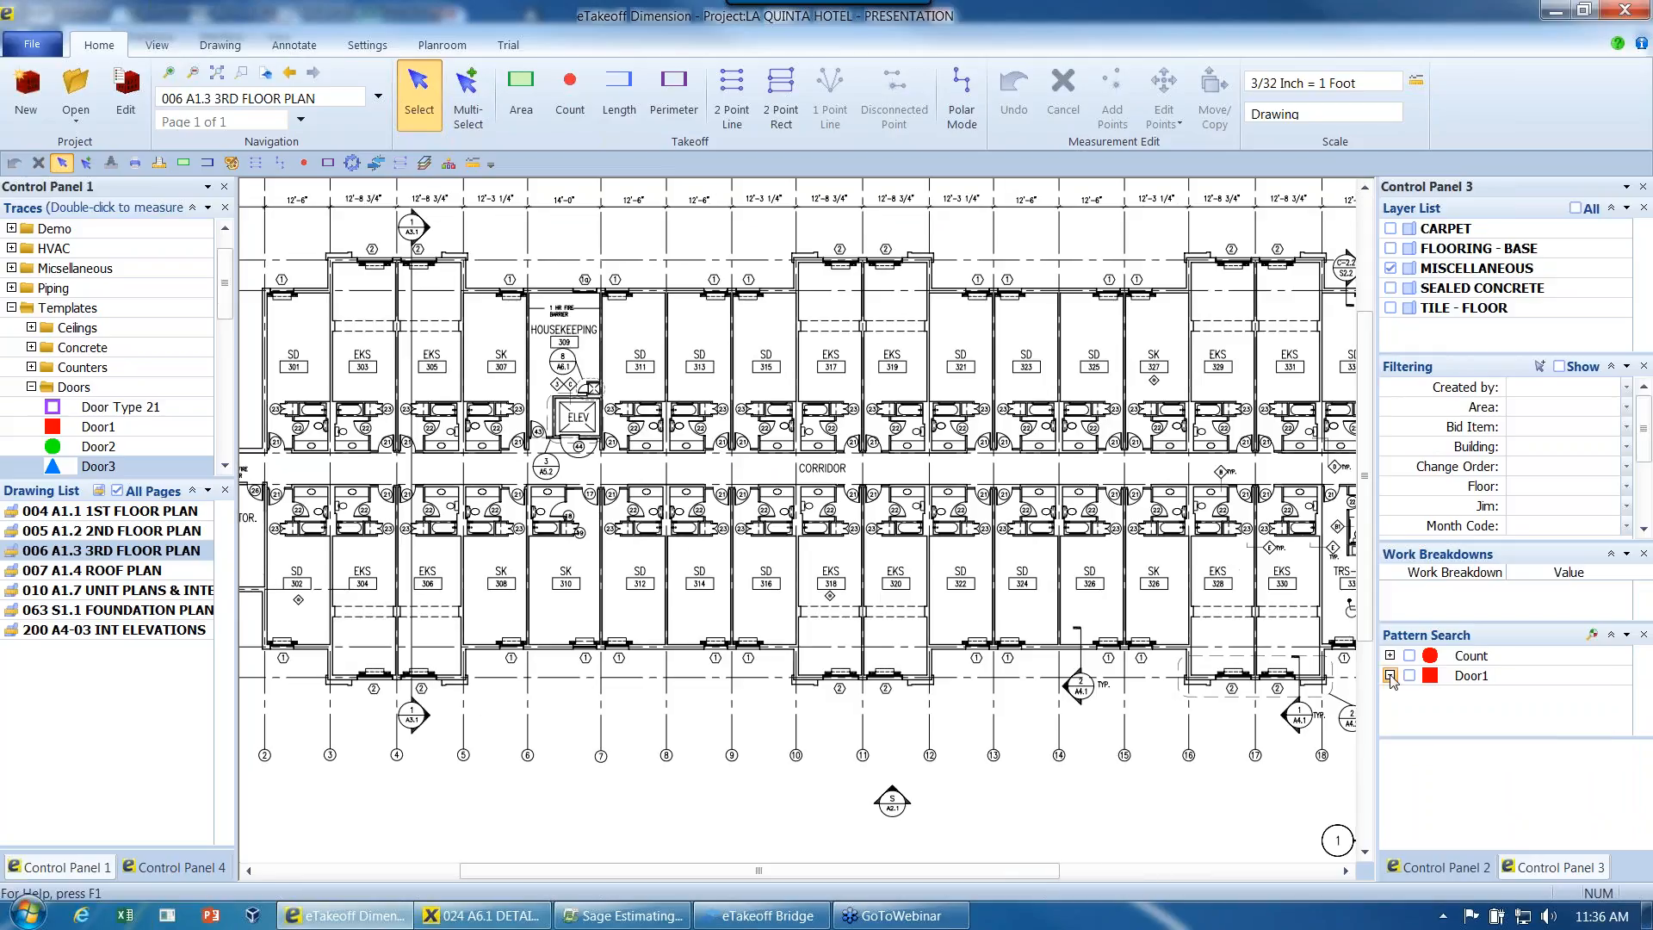
pyautogui.rightClick(1386, 679)
pyautogui.click(1279, 715)
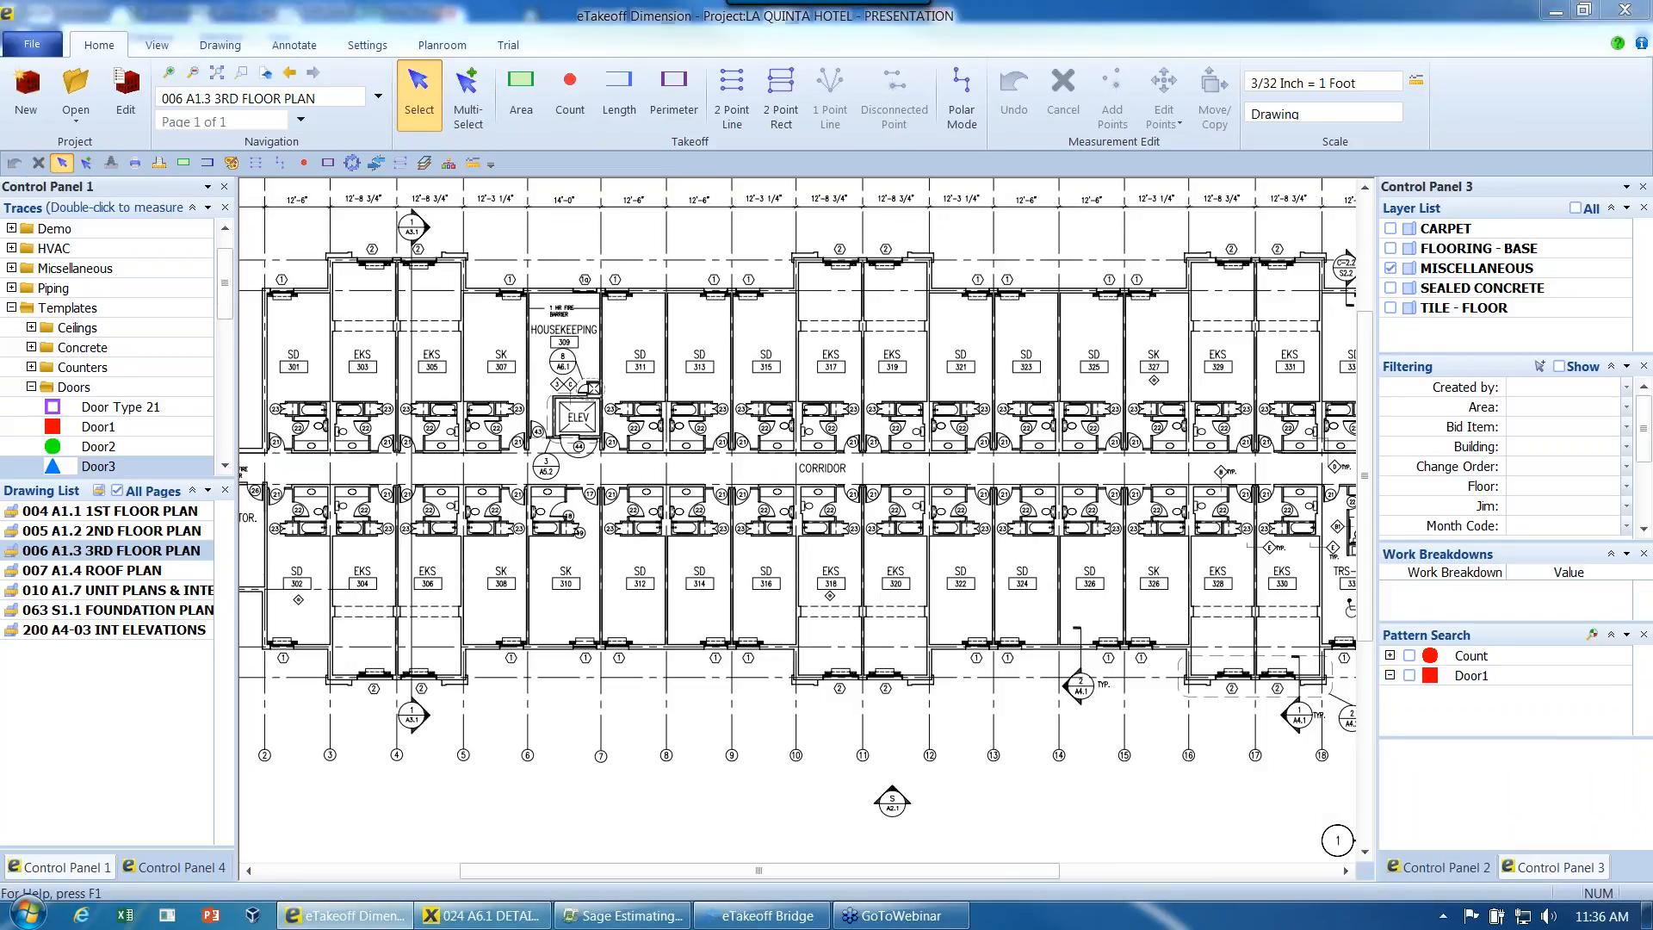
pyautogui.moveTo(834, 245); pyautogui.dragTo(753, 250)
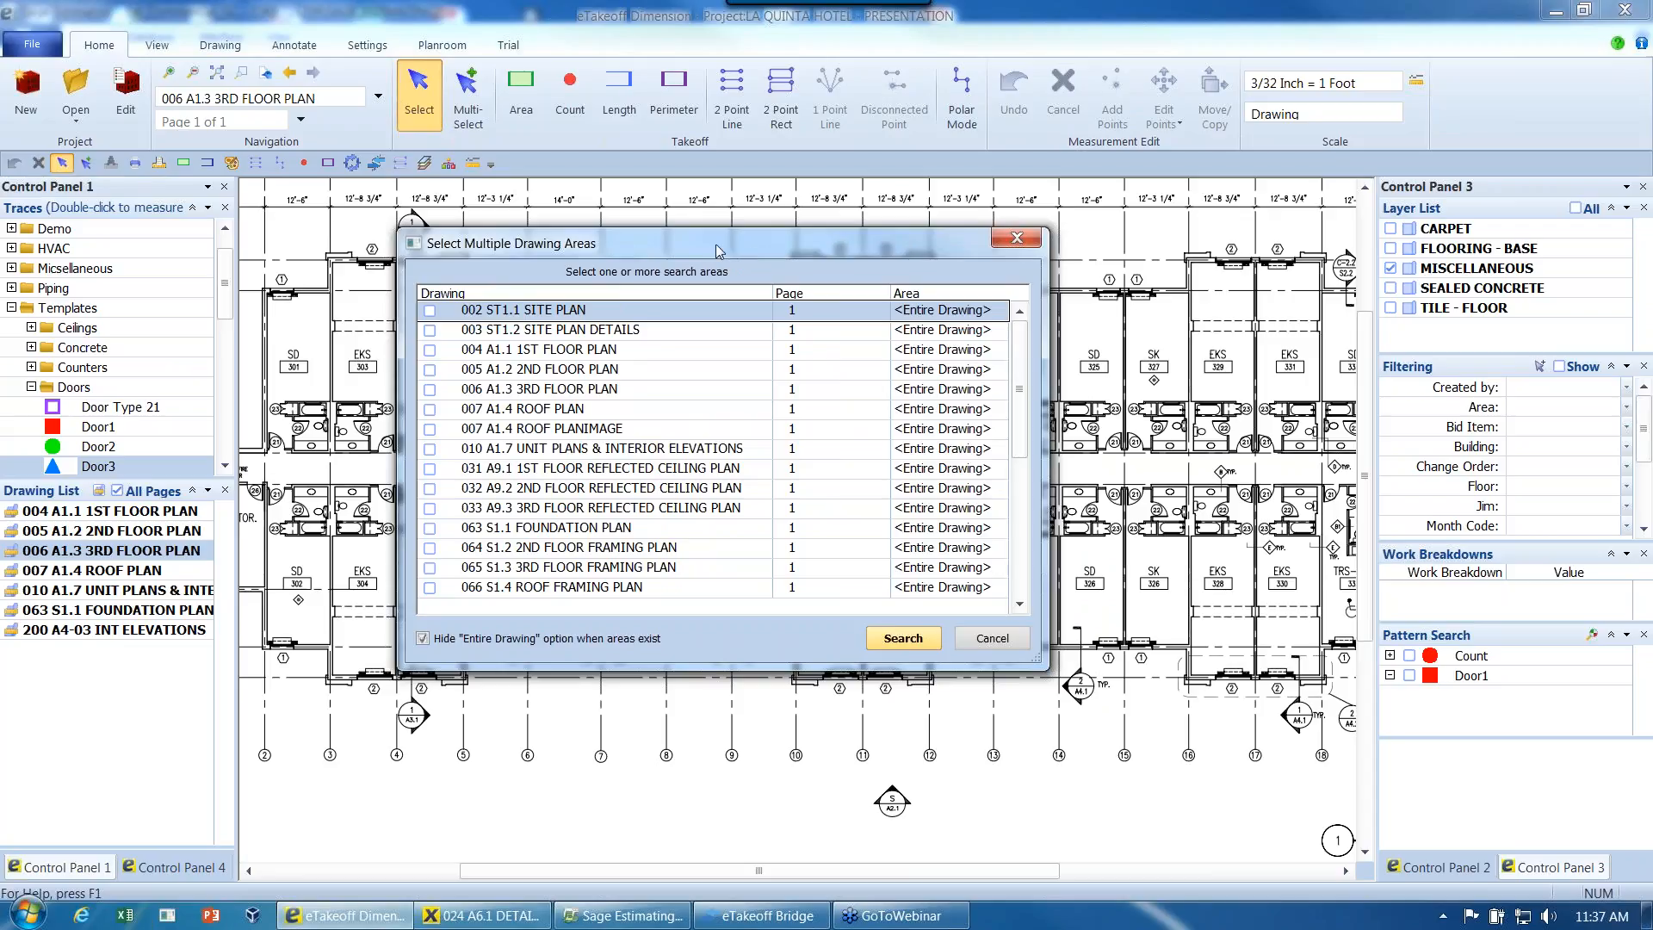
# - Choose only 006 A1.3 3RD FLOOR PLAN as the search area and run the pattern search
pyautogui.click(429, 508)
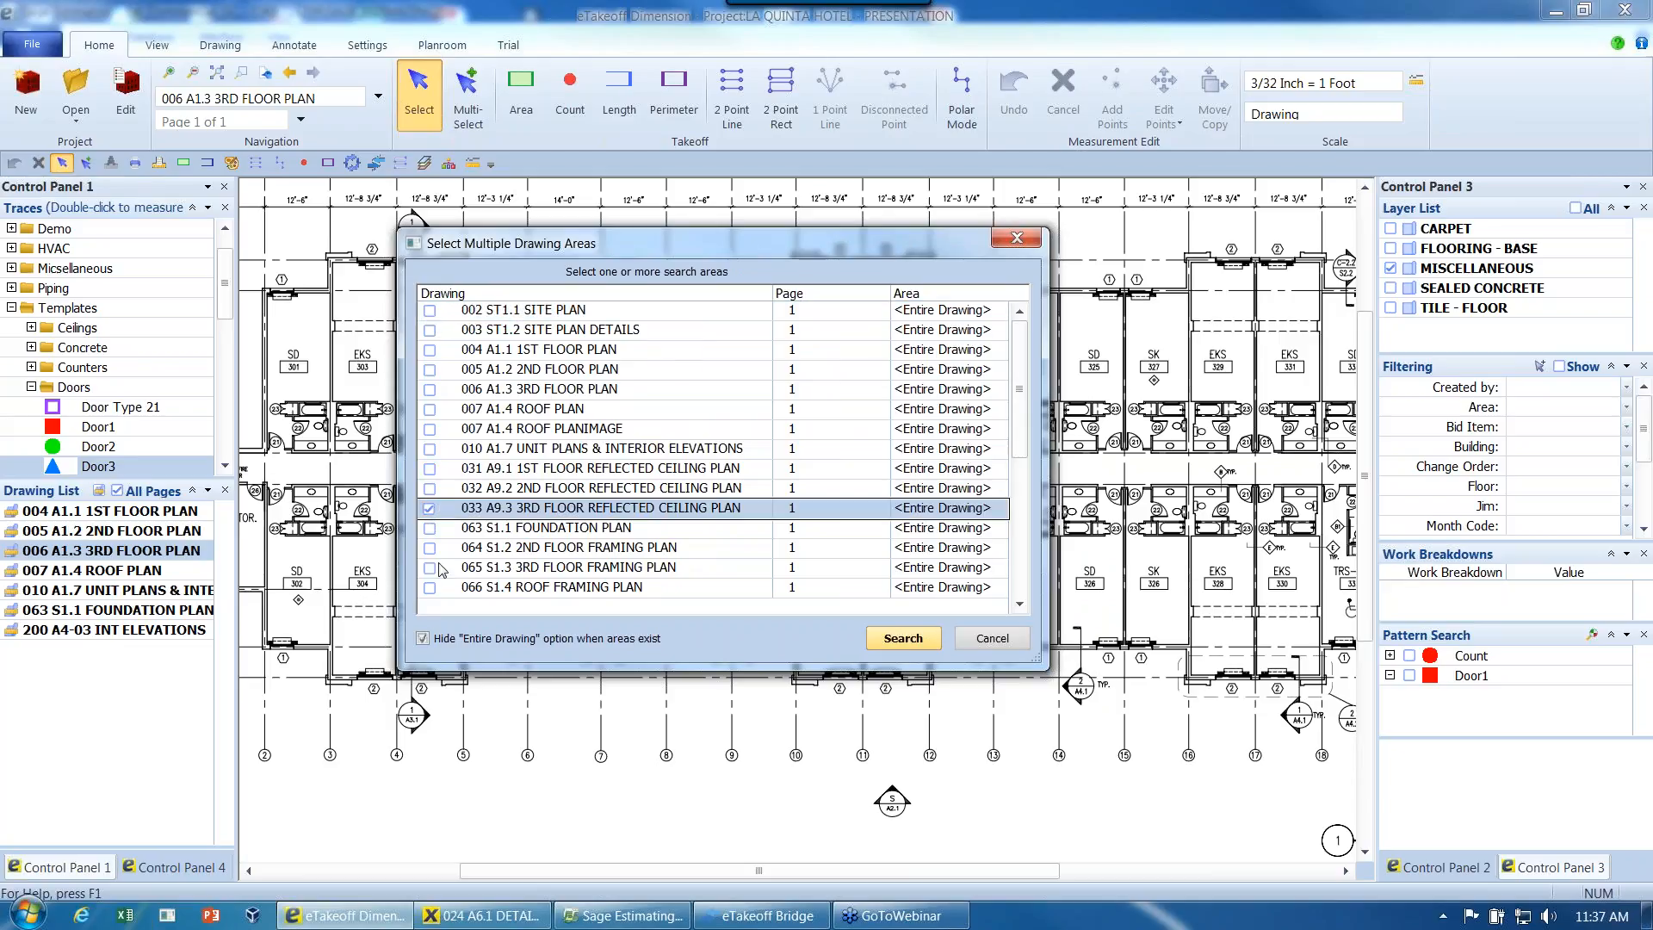
pyautogui.click(429, 508)
pyautogui.click(430, 389)
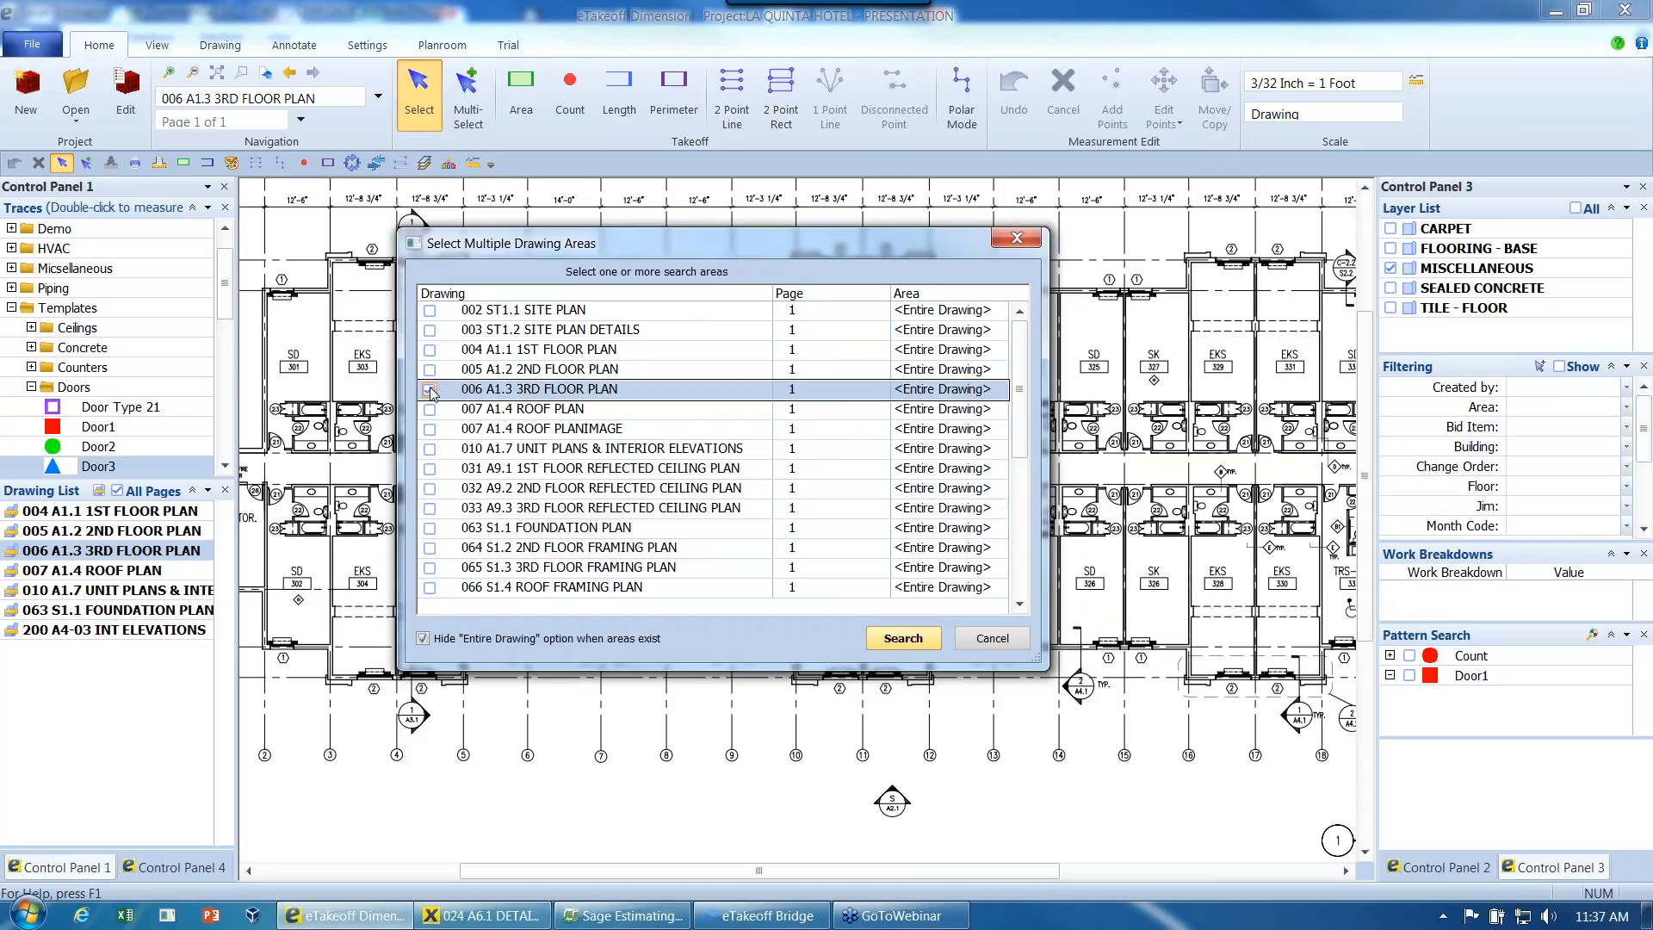
pyautogui.click(430, 389)
pyautogui.click(429, 390)
pyautogui.click(429, 390)
pyautogui.click(430, 350)
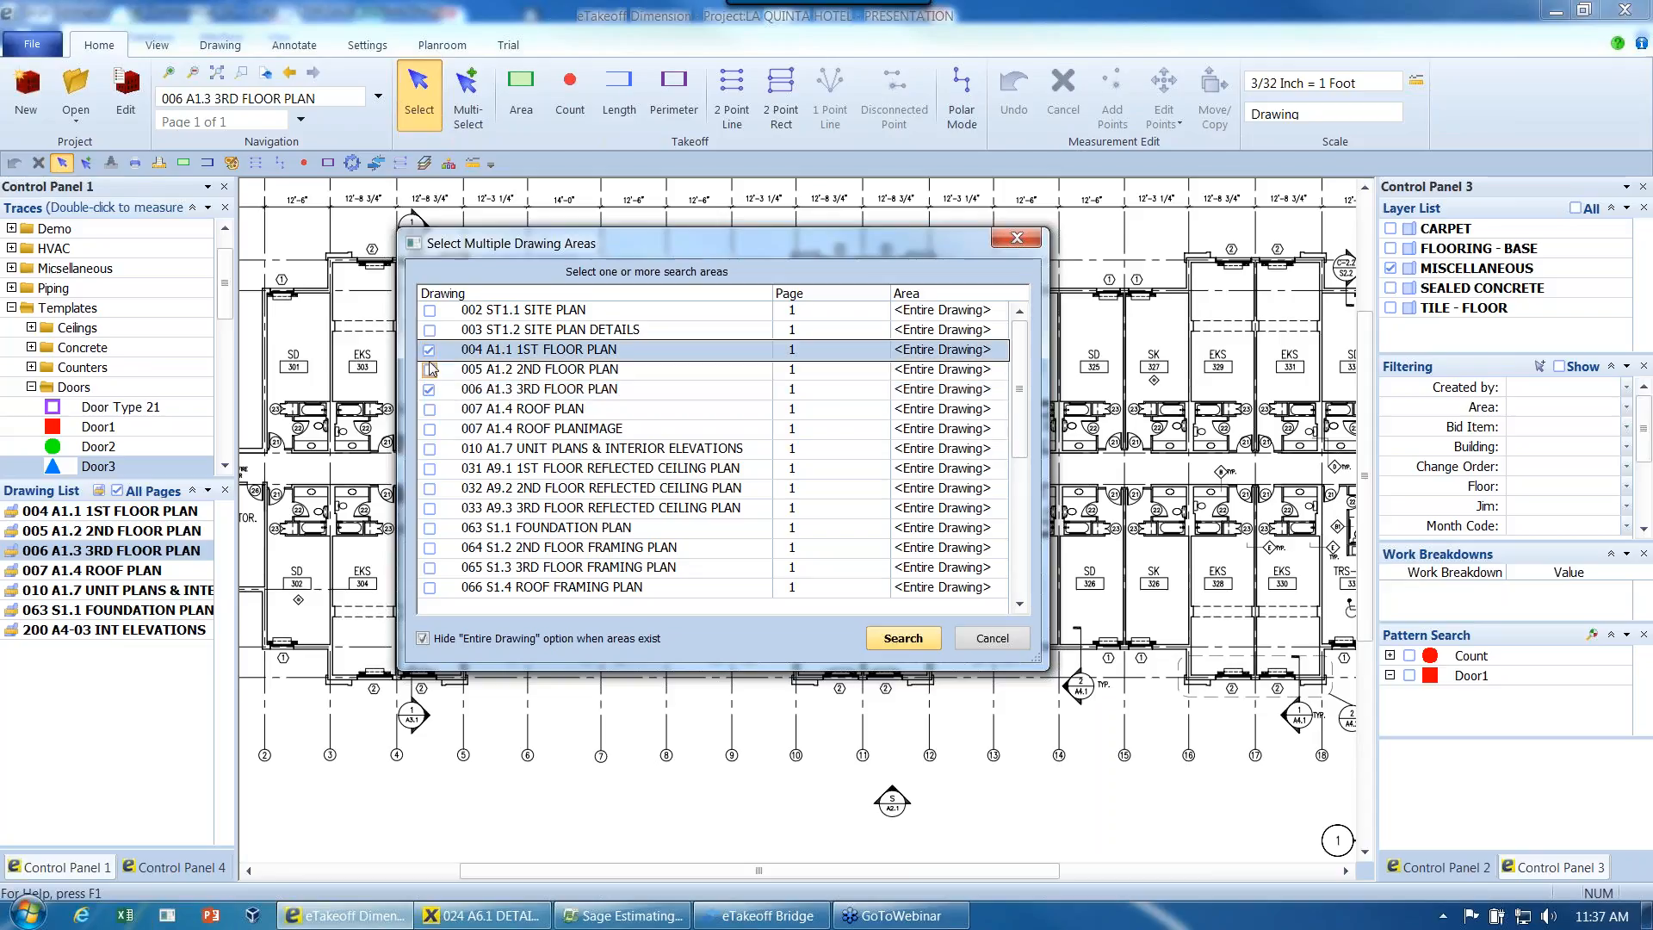
pyautogui.click(922, 639)
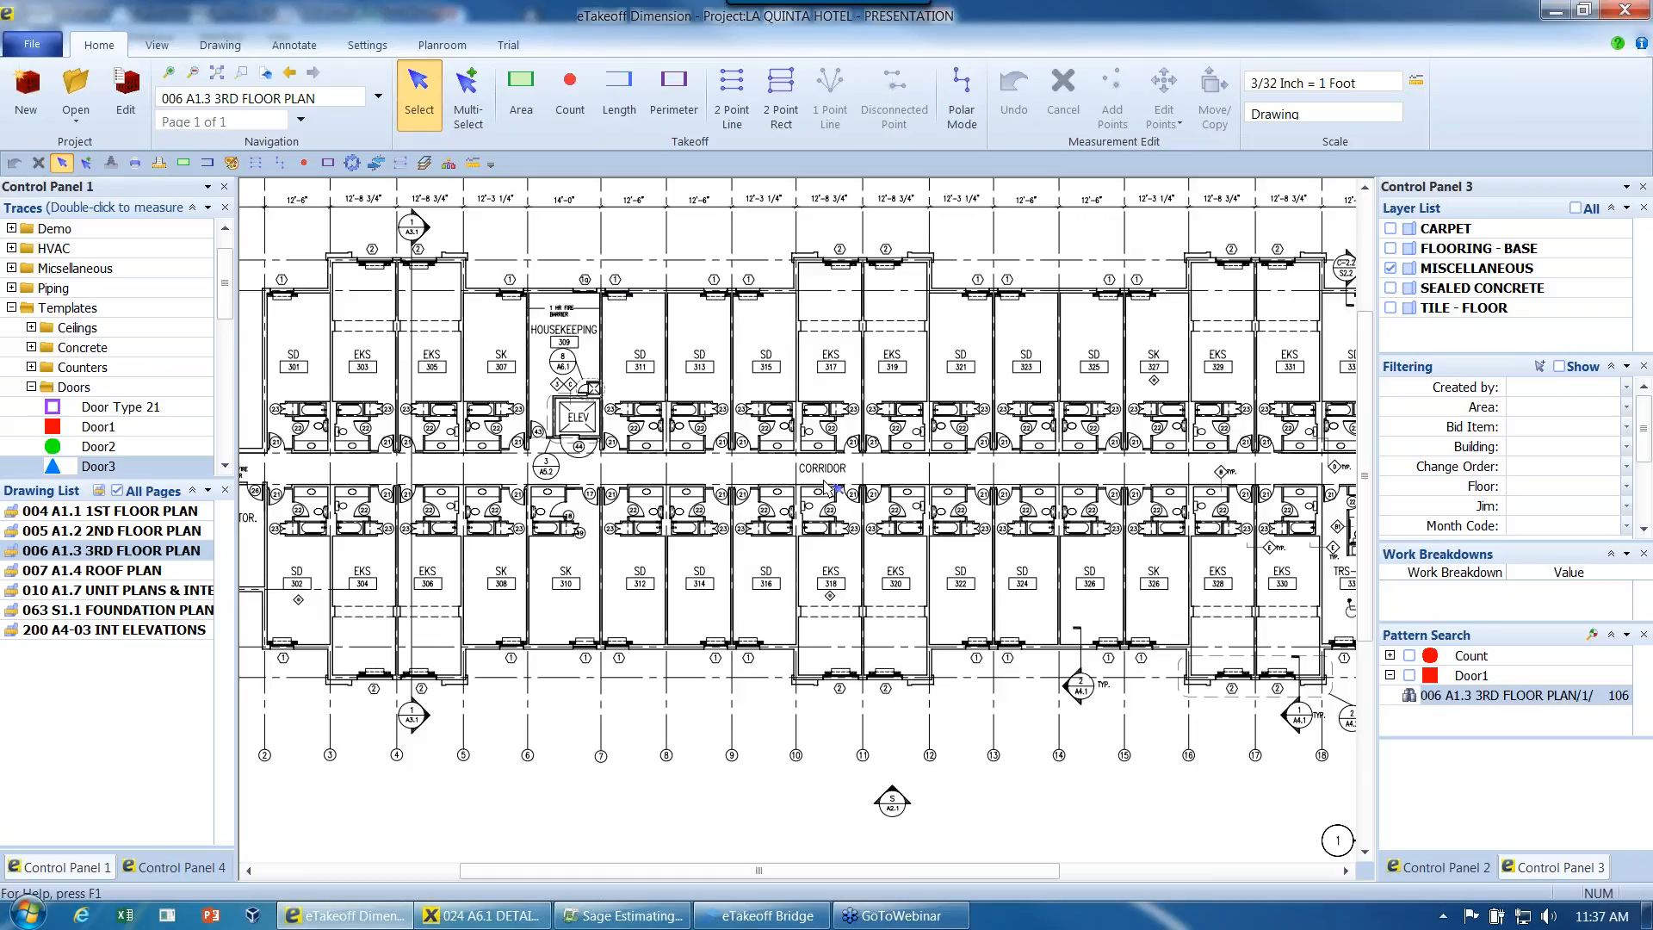
# - Open the third floor search results for review and refine the matches using the stored 21 pattern
pyautogui.click(1409, 700)
pyautogui.doubleClick(1409, 697)
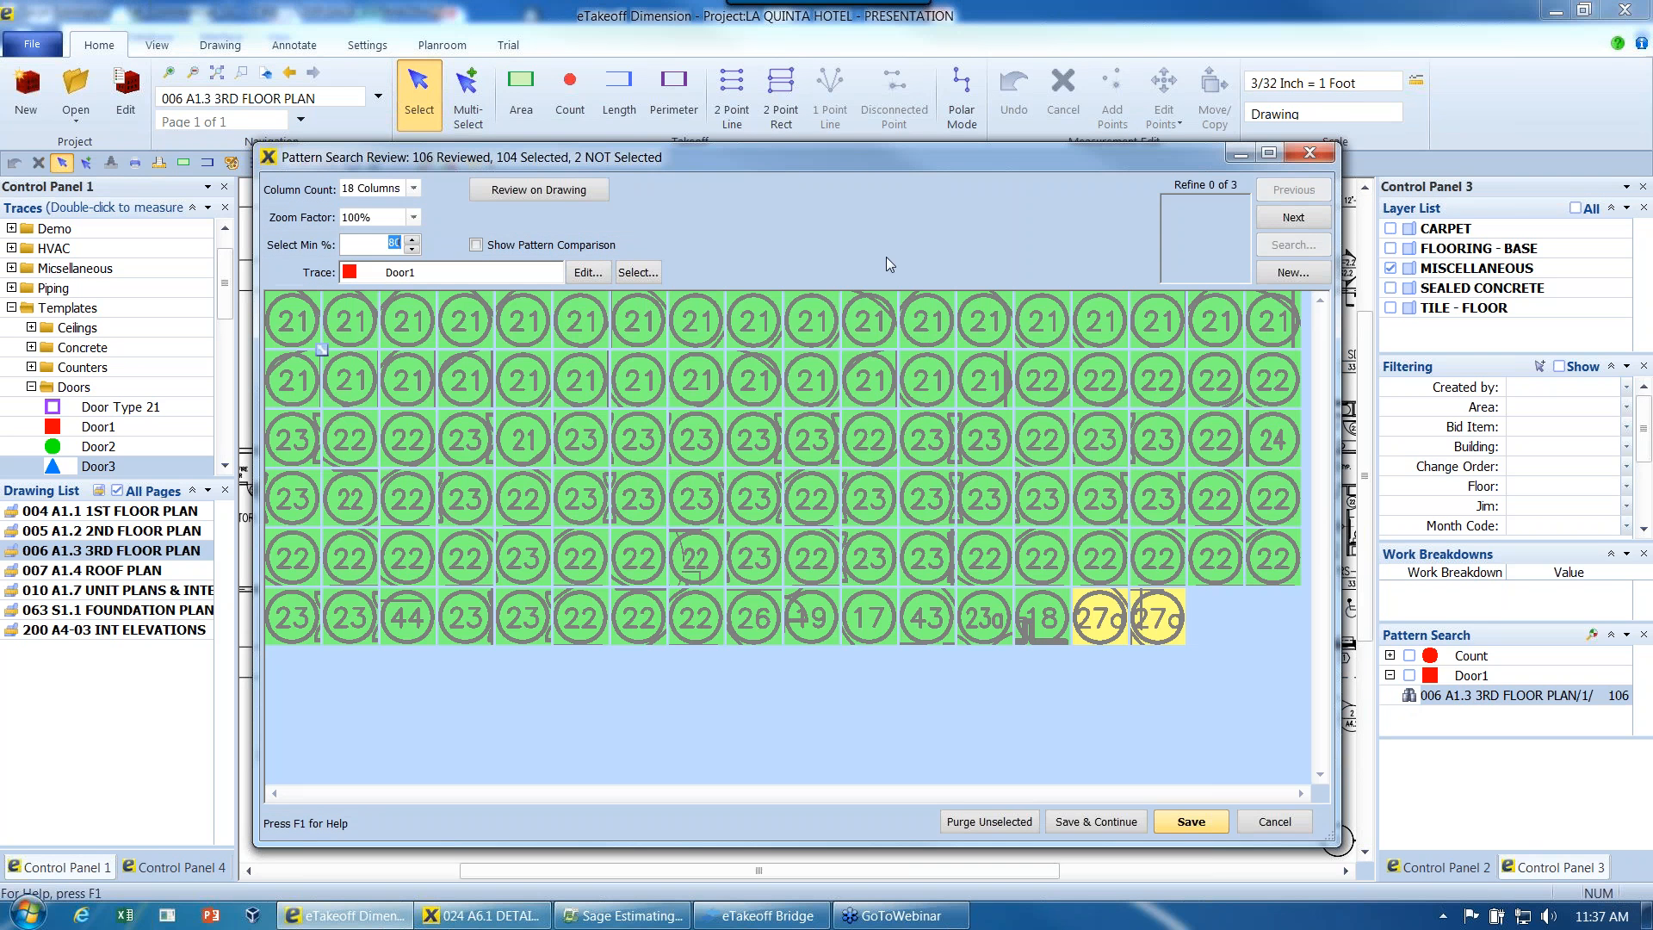
pyautogui.moveTo(859, 158); pyautogui.dragTo(790, 156)
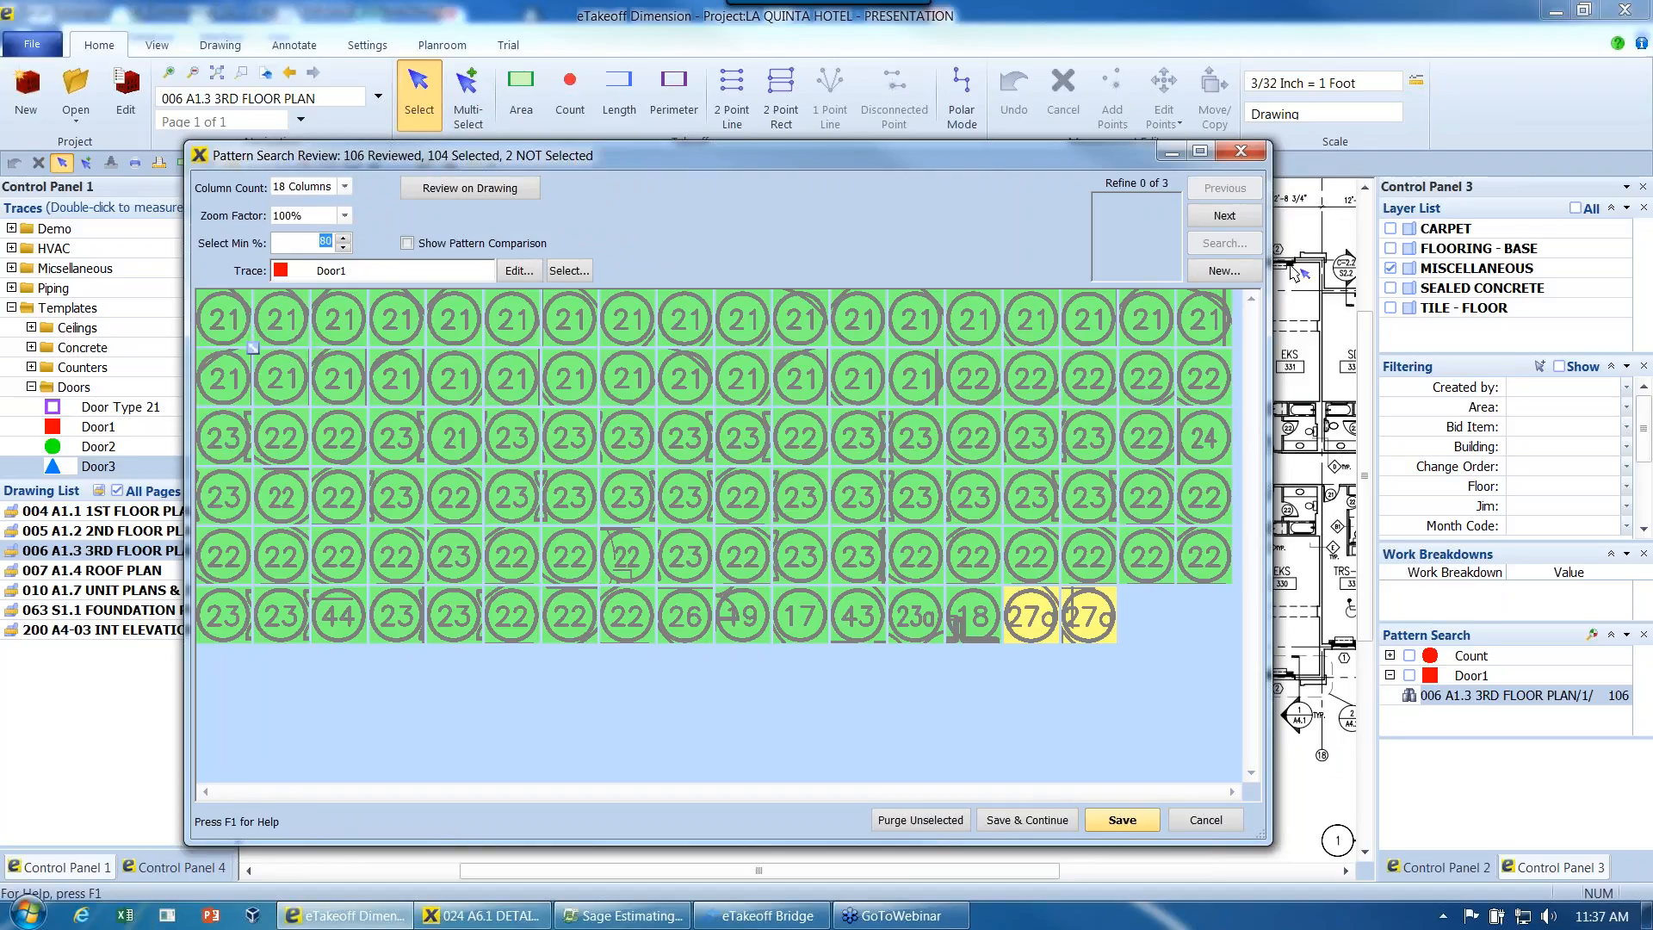
pyautogui.click(1224, 217)
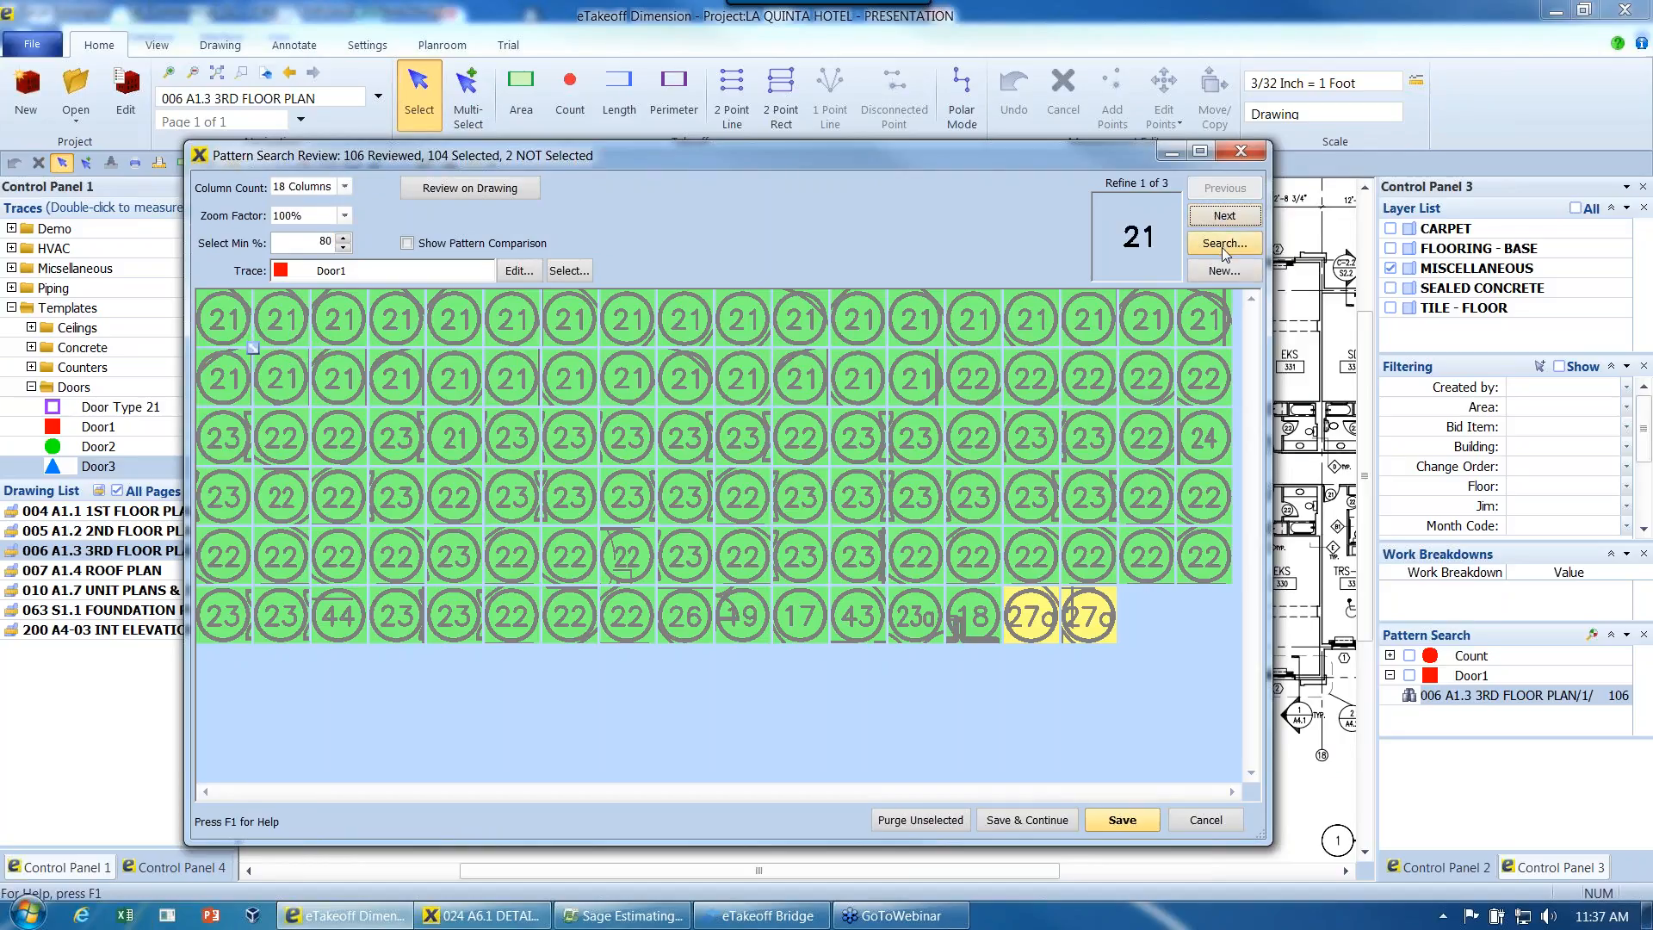
pyautogui.click(1225, 246)
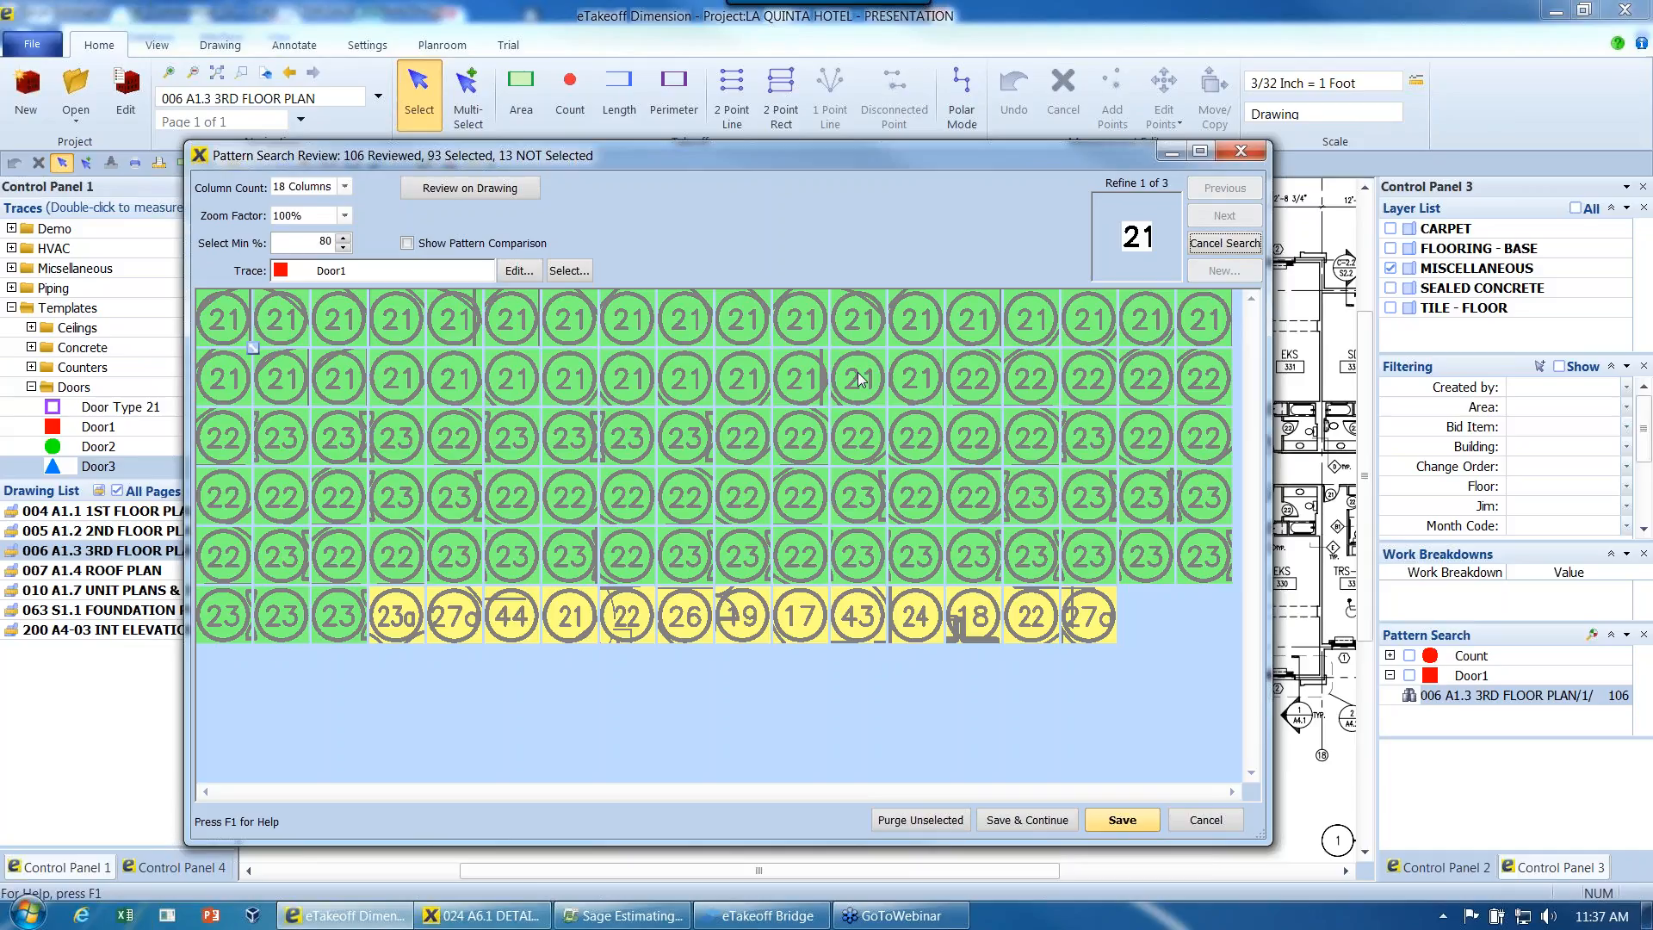
# - Deselect the range of 22 and 23 tags, then save the 21 tags as Door1 and continue the review
pyautogui.moveTo(255, 328)
pyautogui.click(966, 384)
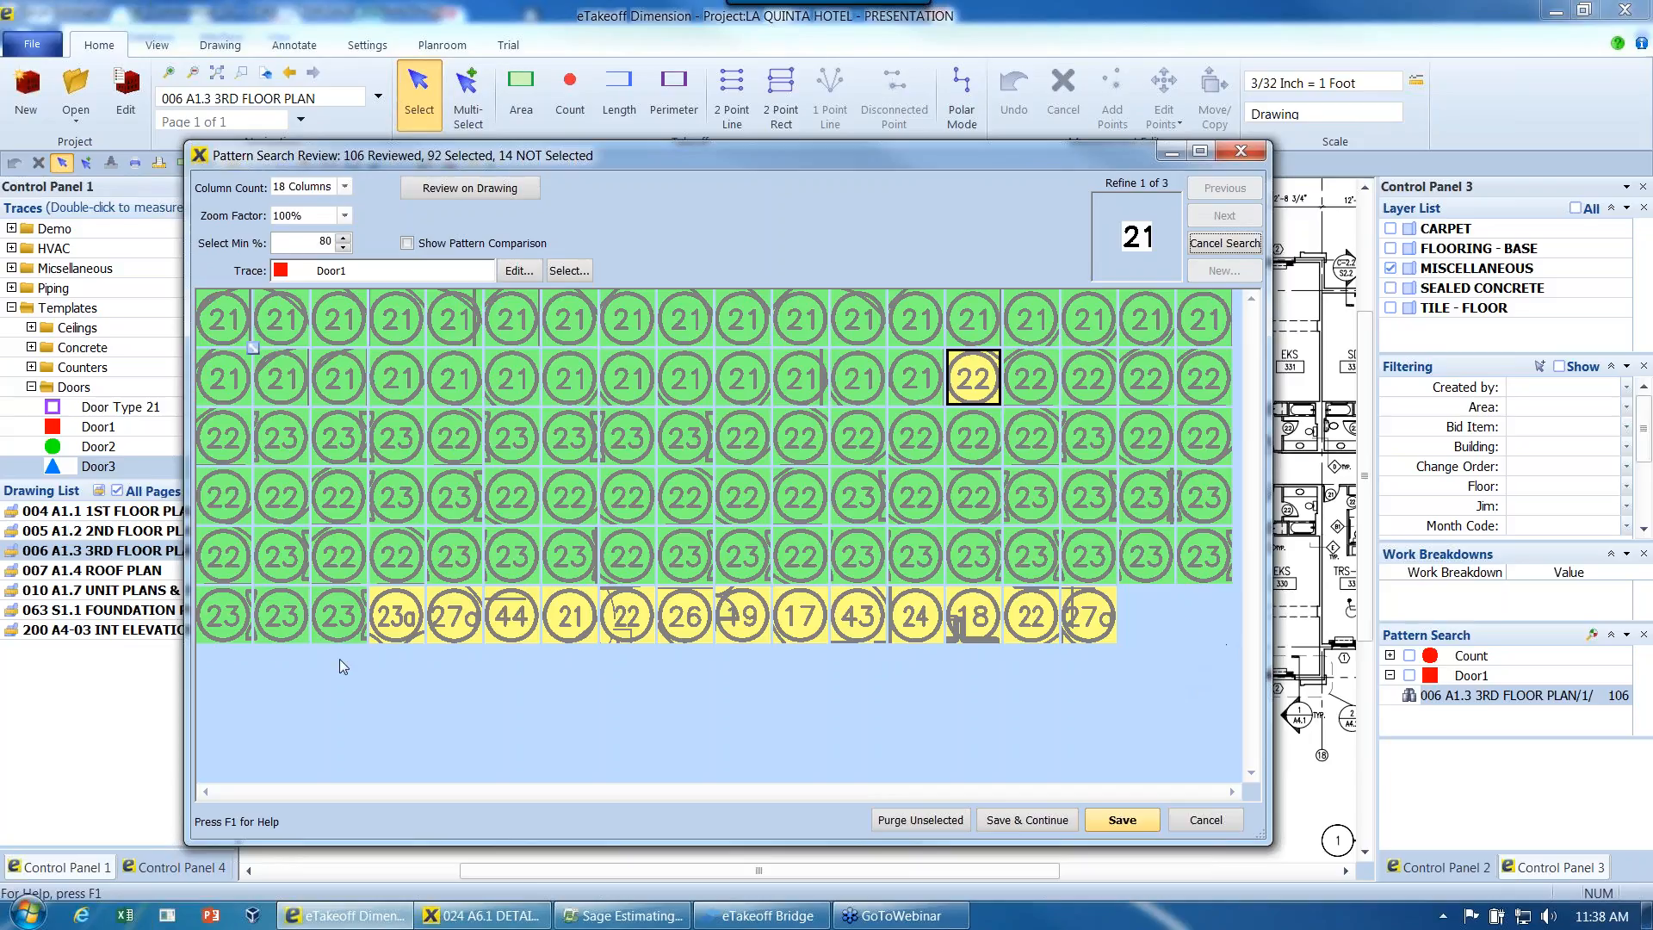
pyautogui.keyDown('shift'); pyautogui.click(351, 629); pyautogui.keyUp('shift')
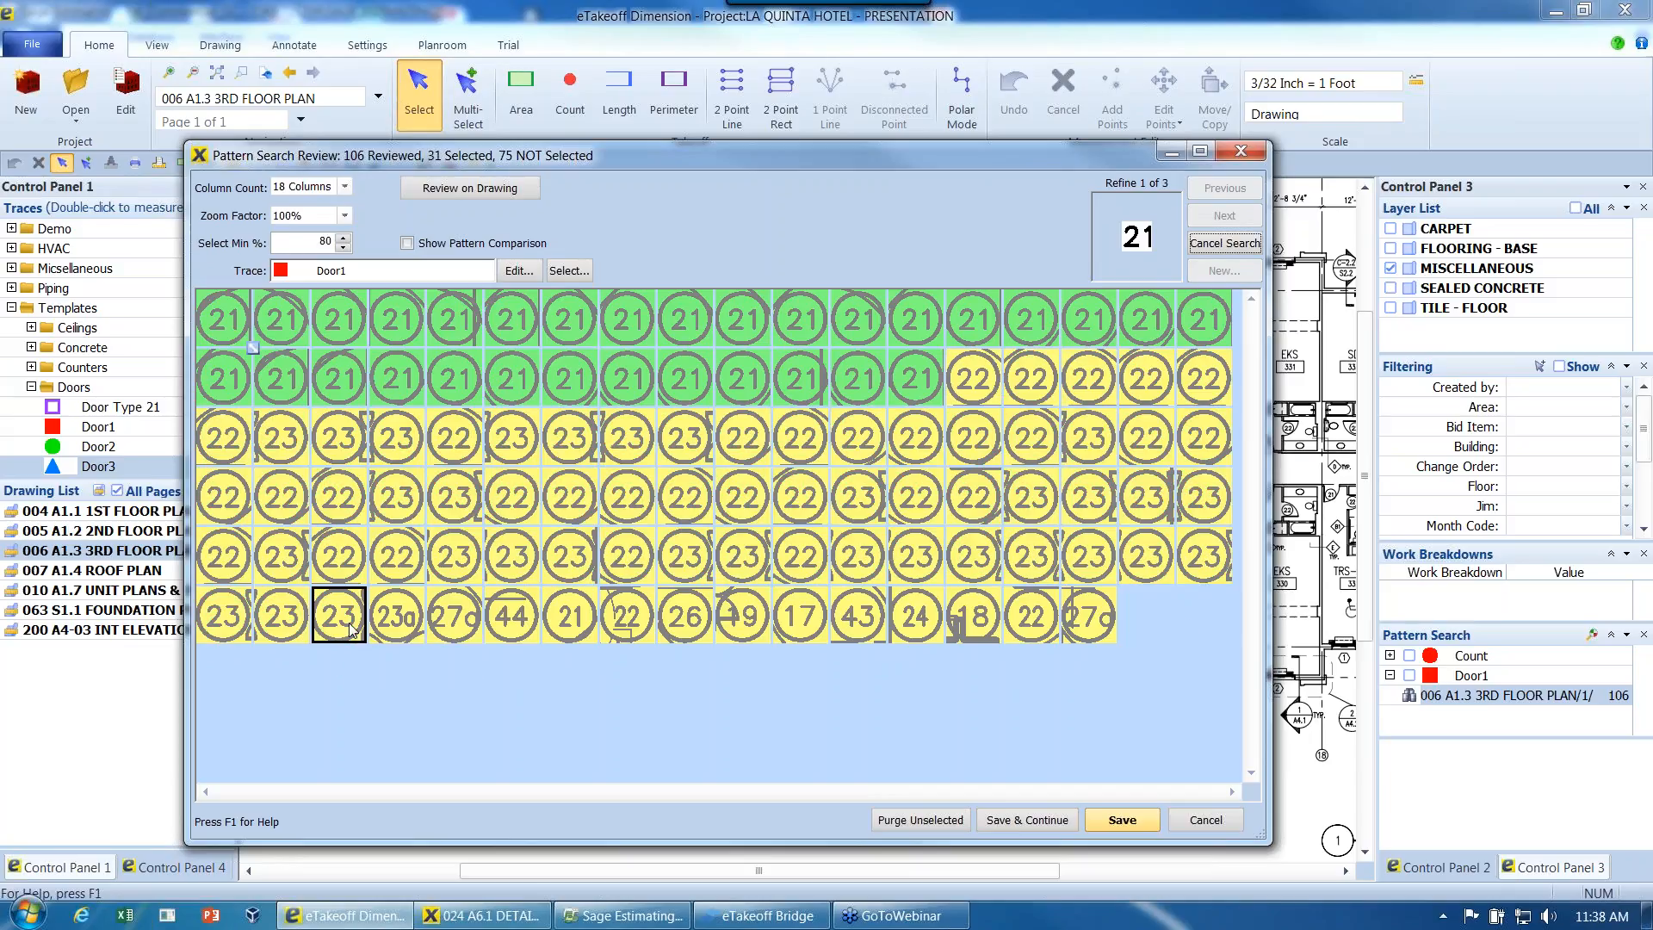
pyautogui.click(1049, 825)
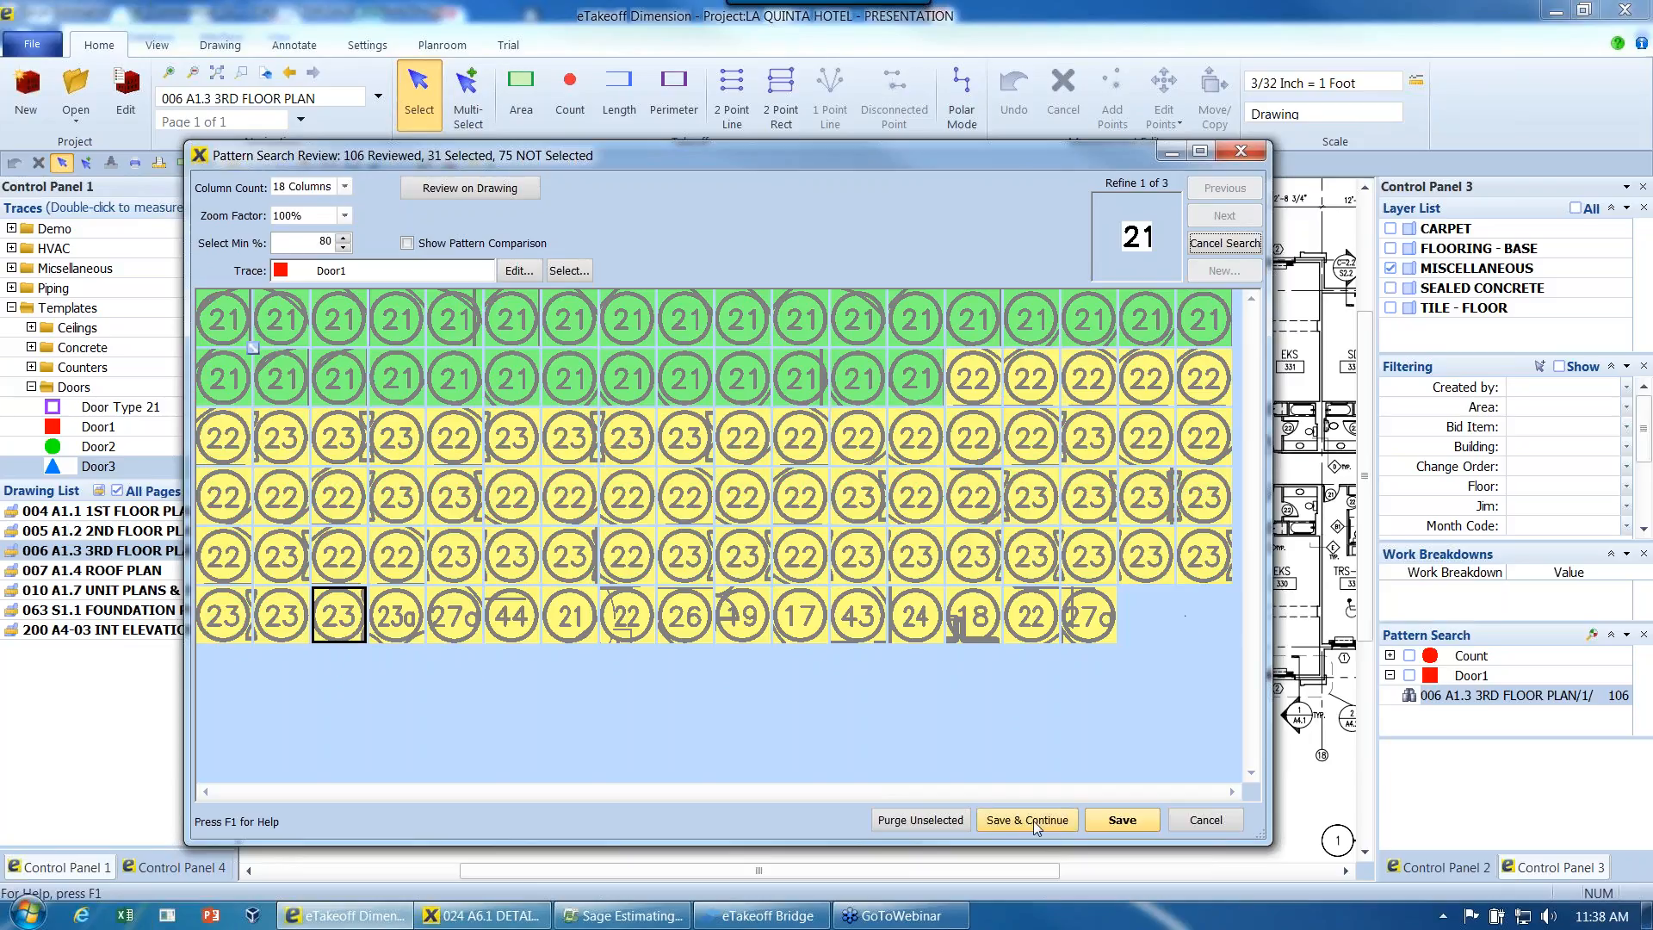
# - Refine the remaining third floor matches using the stored 22 pattern
pyautogui.click(1225, 217)
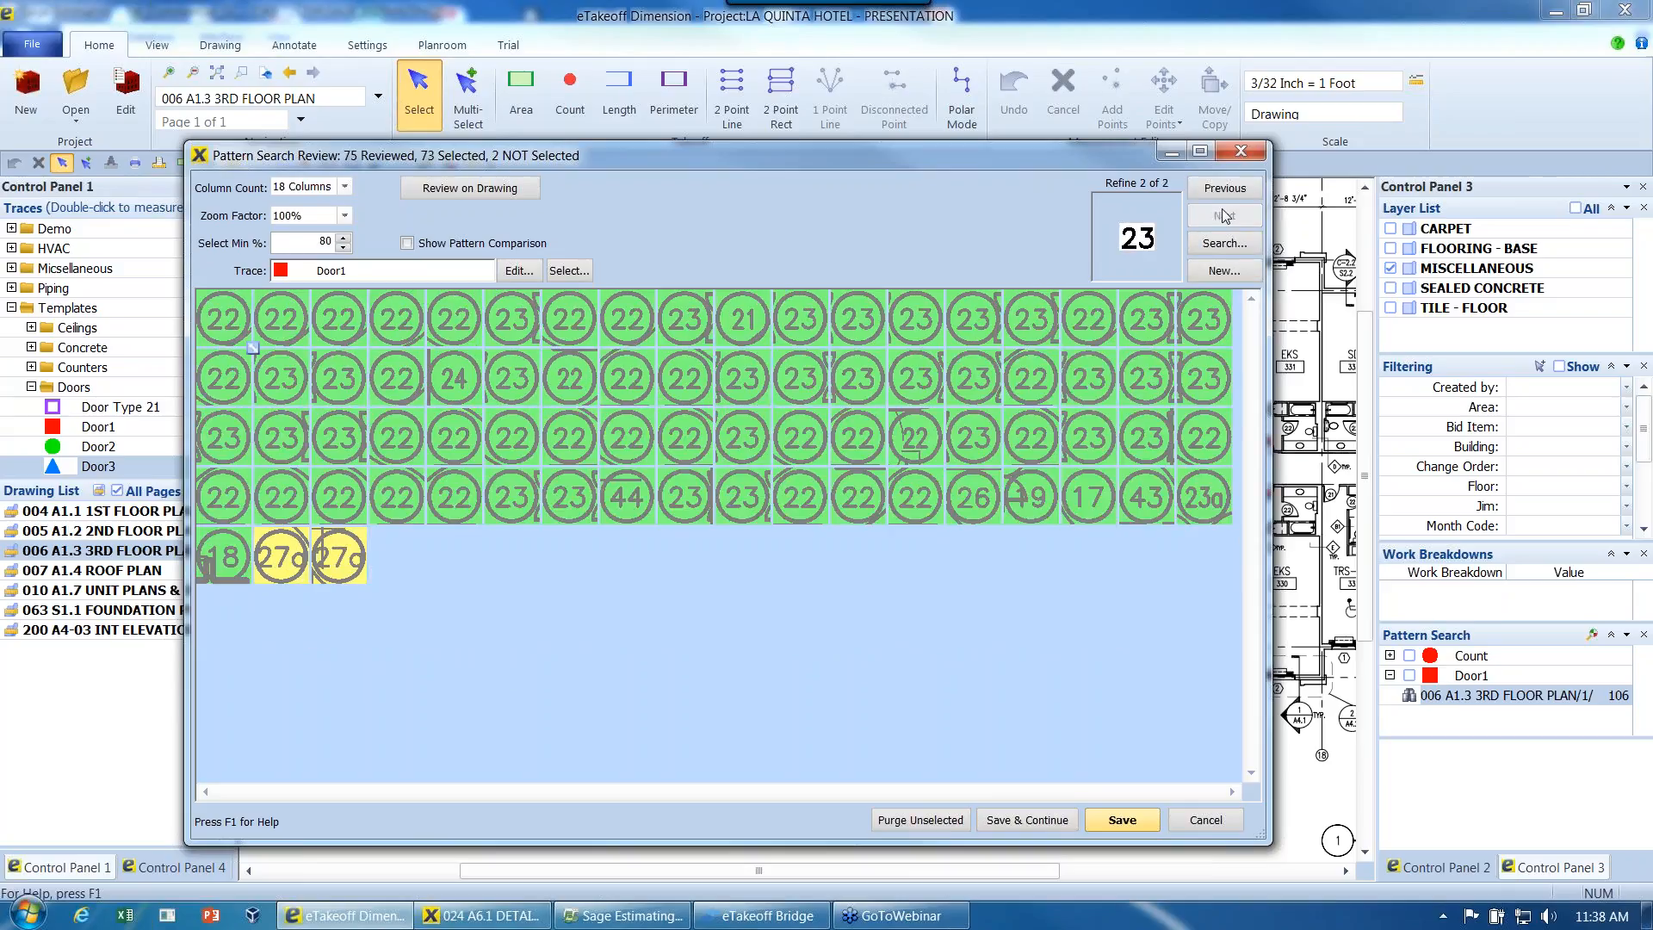
pyautogui.click(1224, 188)
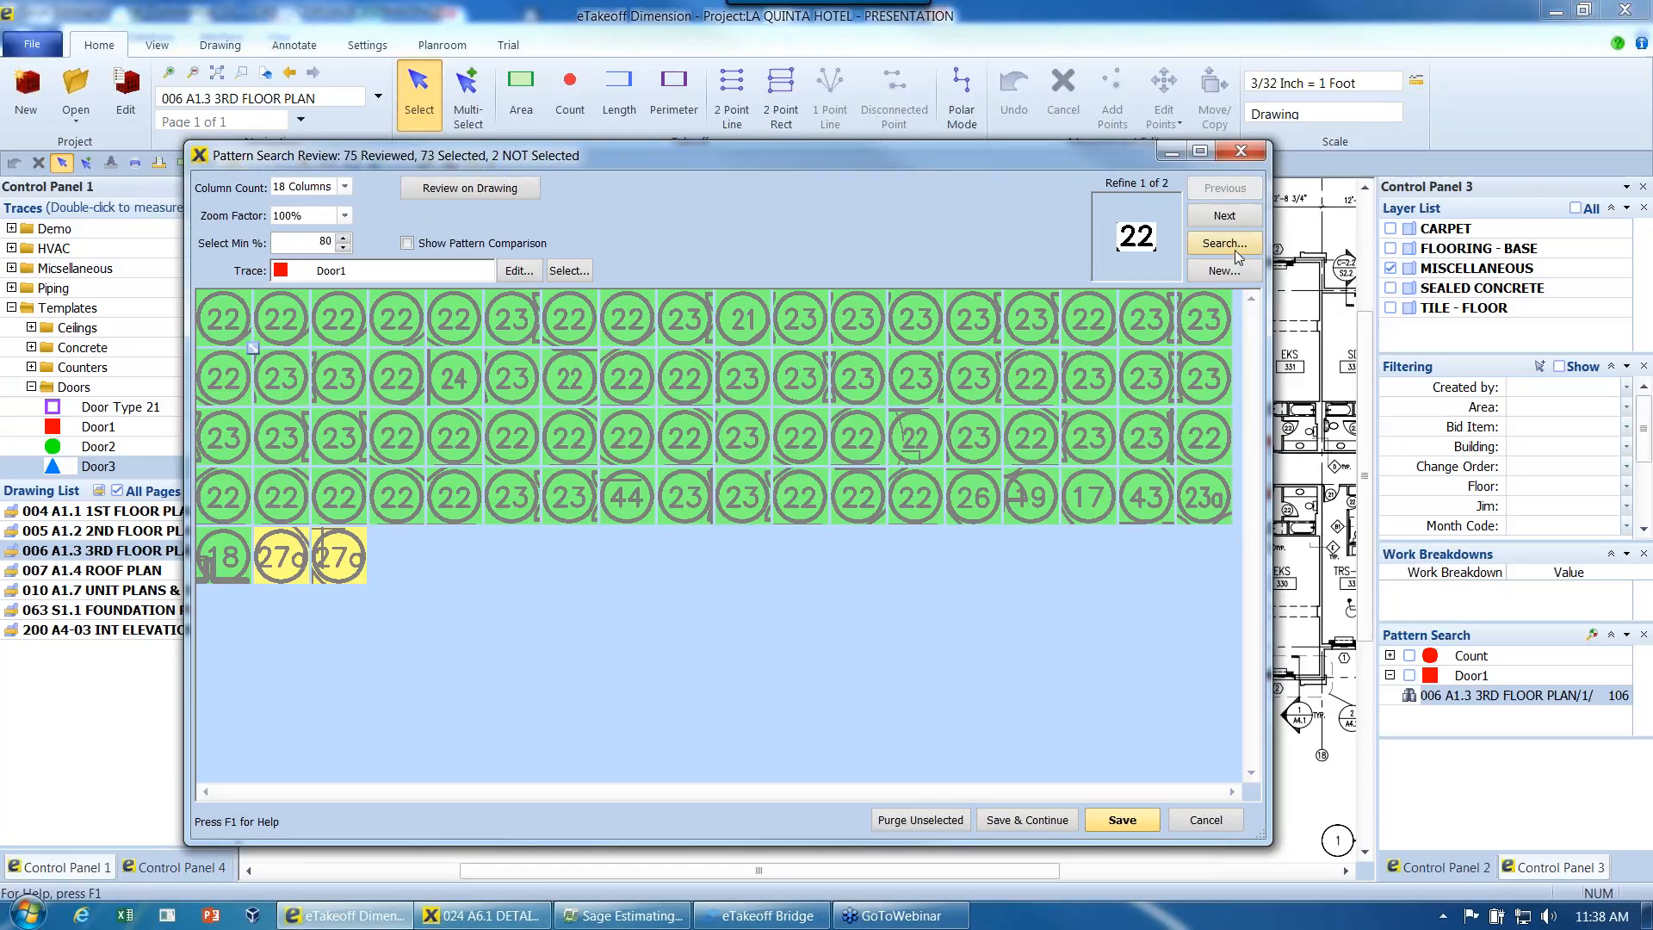
pyautogui.click(1225, 244)
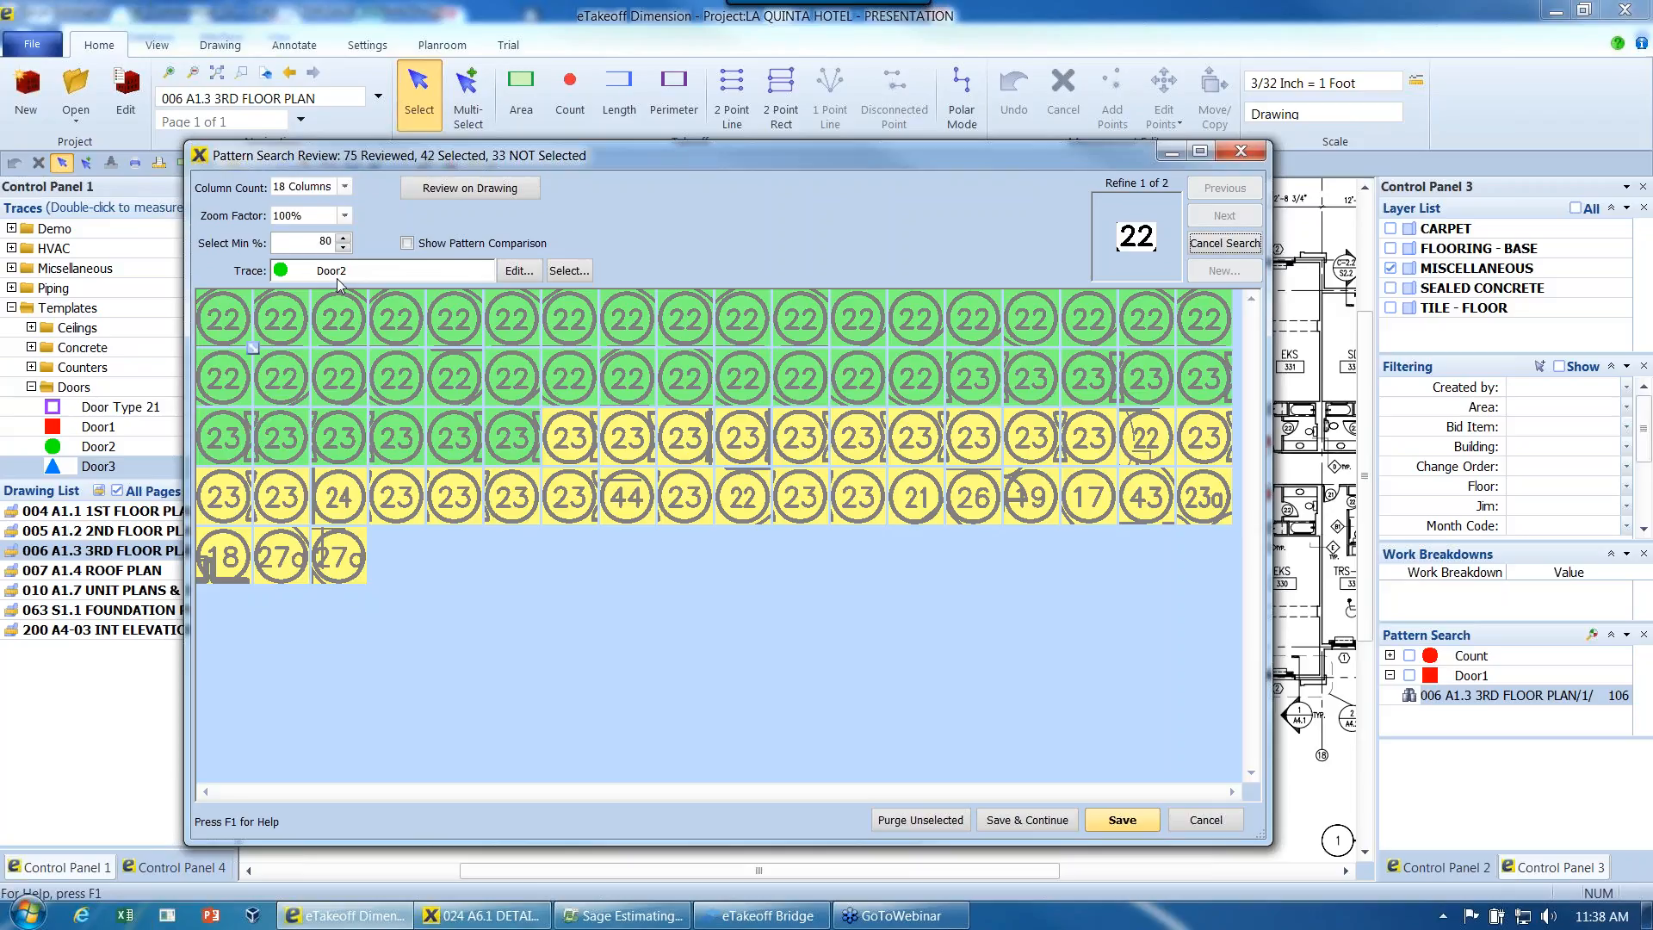
# - Deselect the range of 23 tags still included, then save the 22 tags as Door2 and continue the review
pyautogui.click(962, 389)
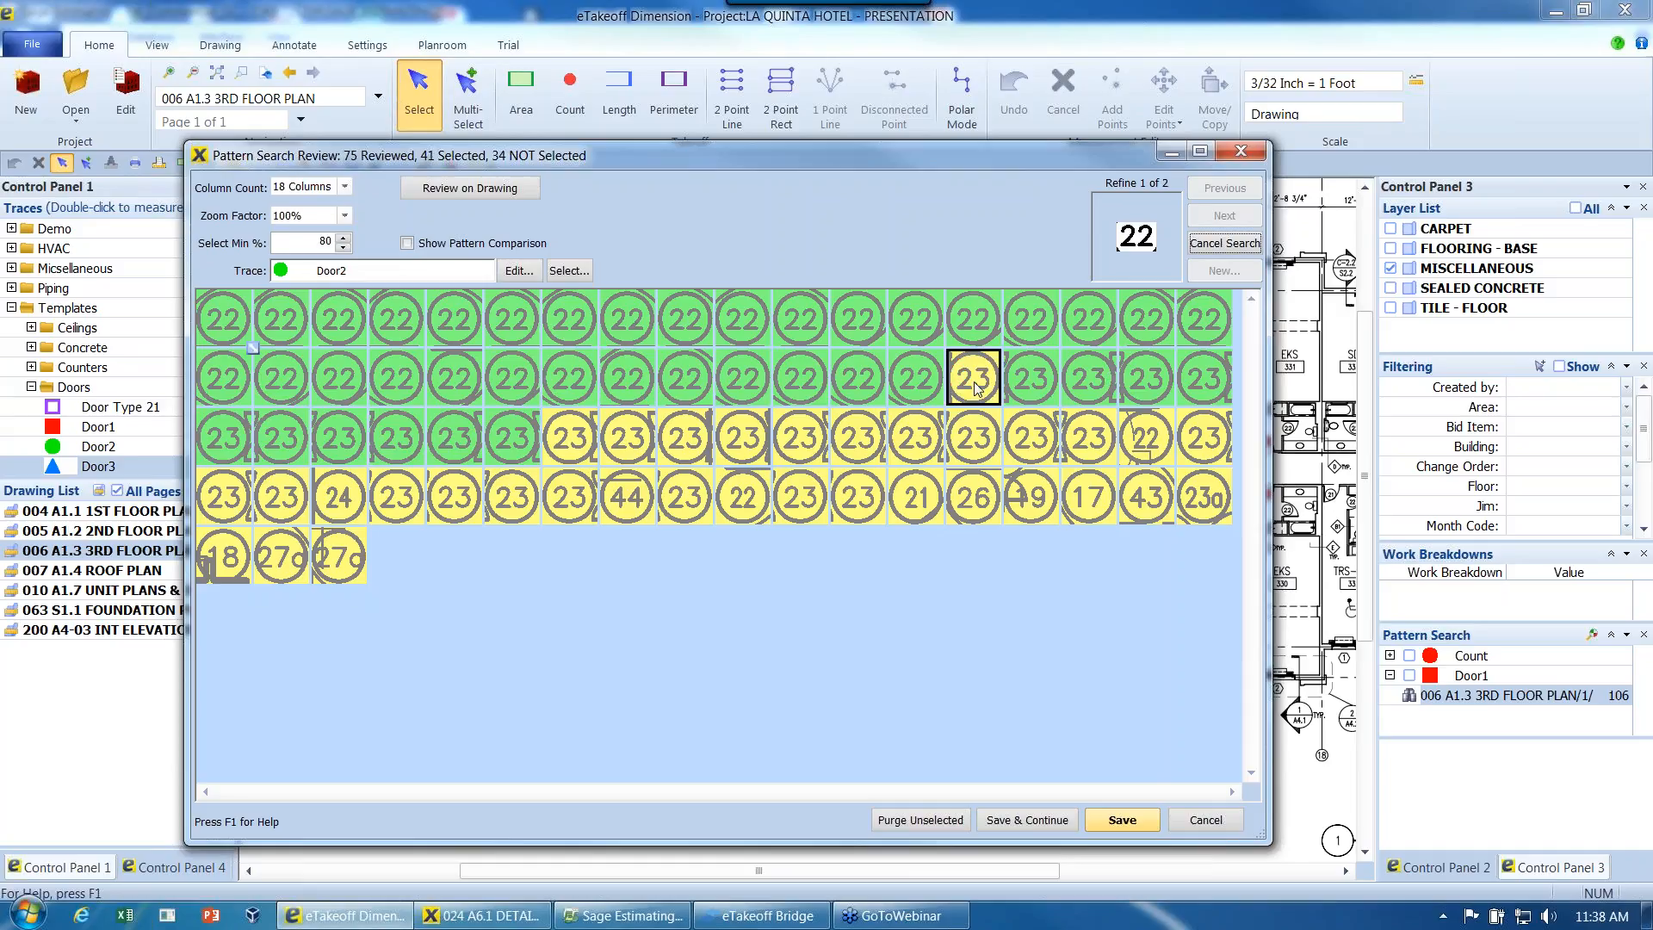
pyautogui.keyDown('shift'); pyautogui.click(521, 449); pyautogui.keyUp('shift')
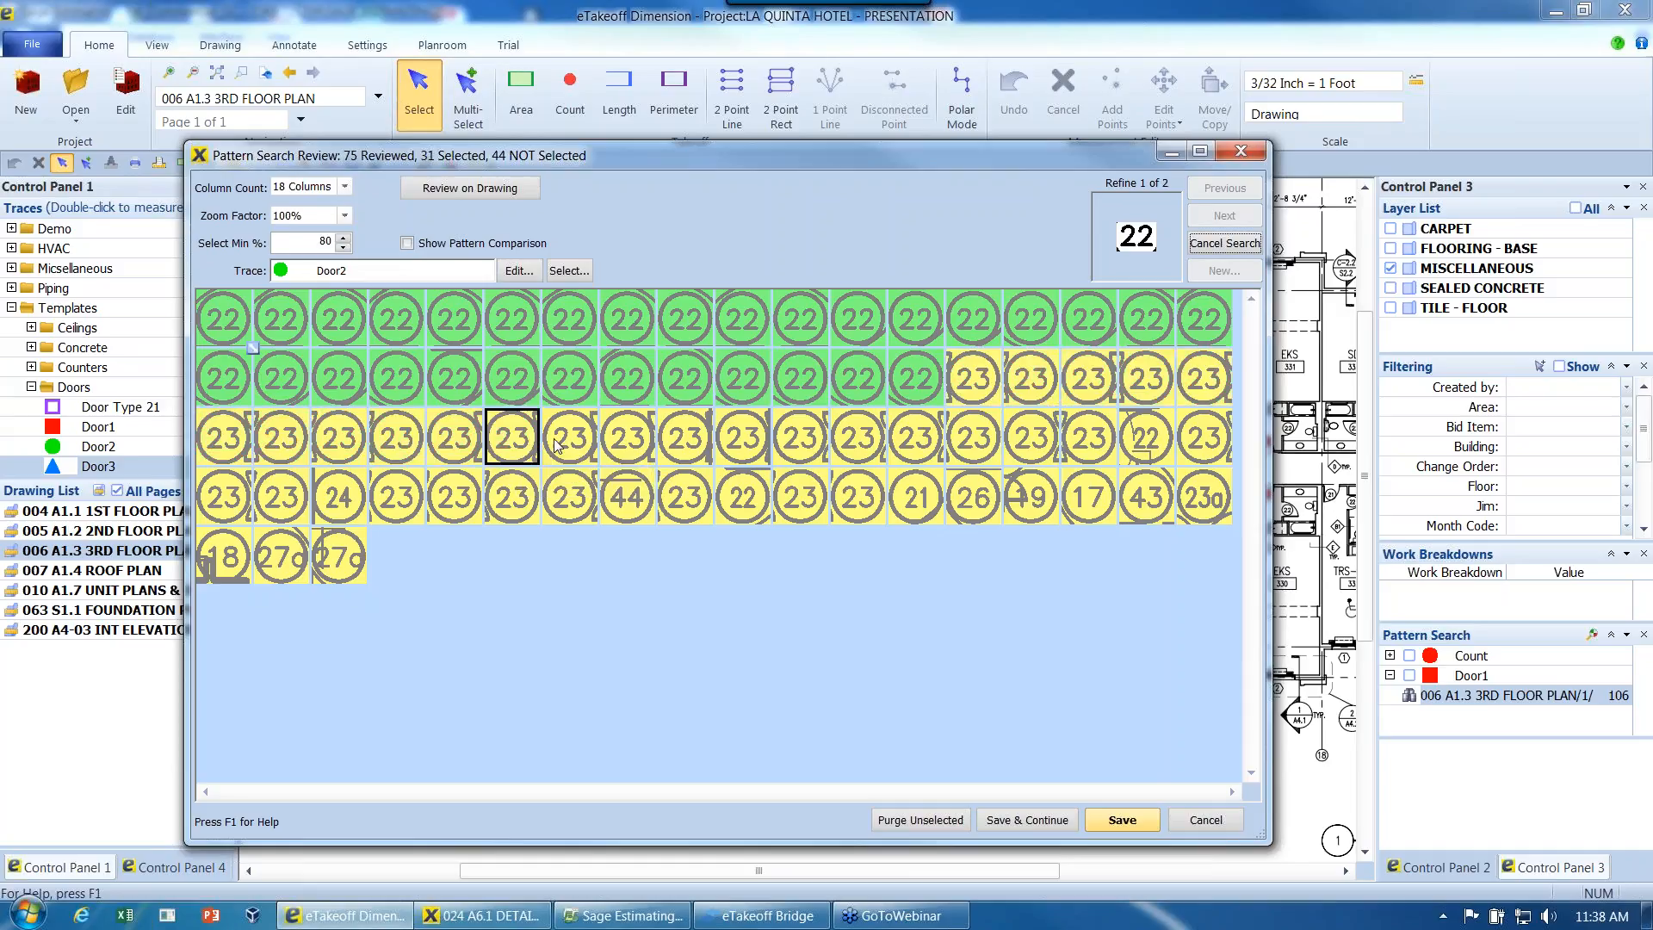
pyautogui.click(1042, 820)
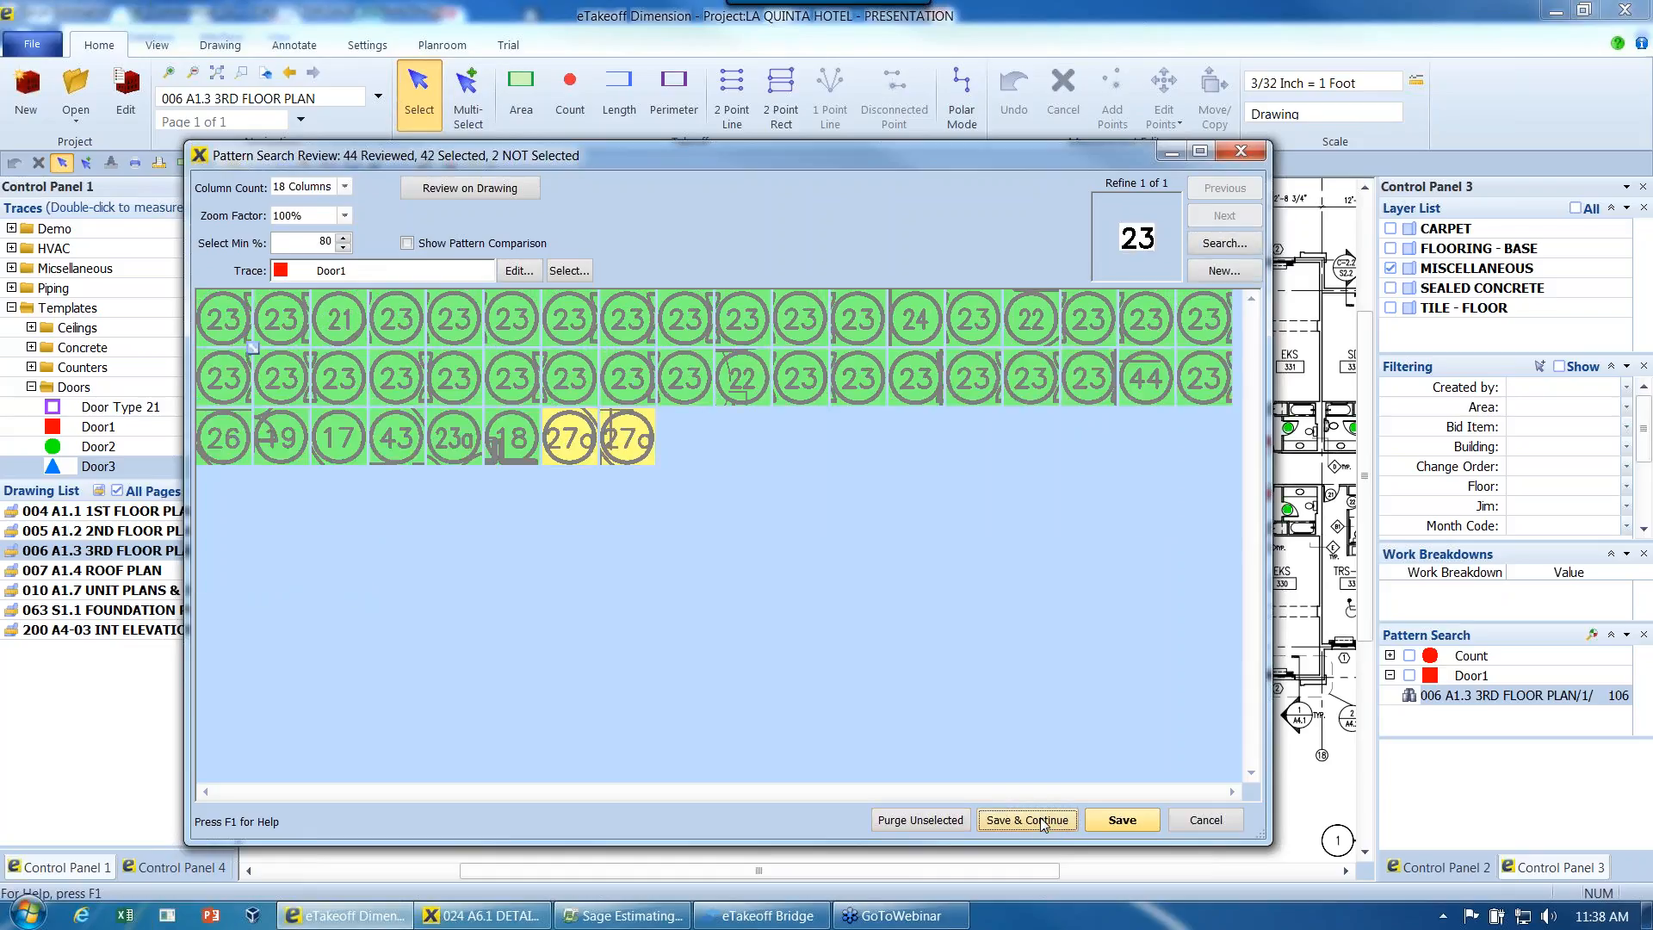
# - Refine the remaining matches using the stored 23 pattern and save all selected tags except the 26 as Door3
pyautogui.click(1237, 245)
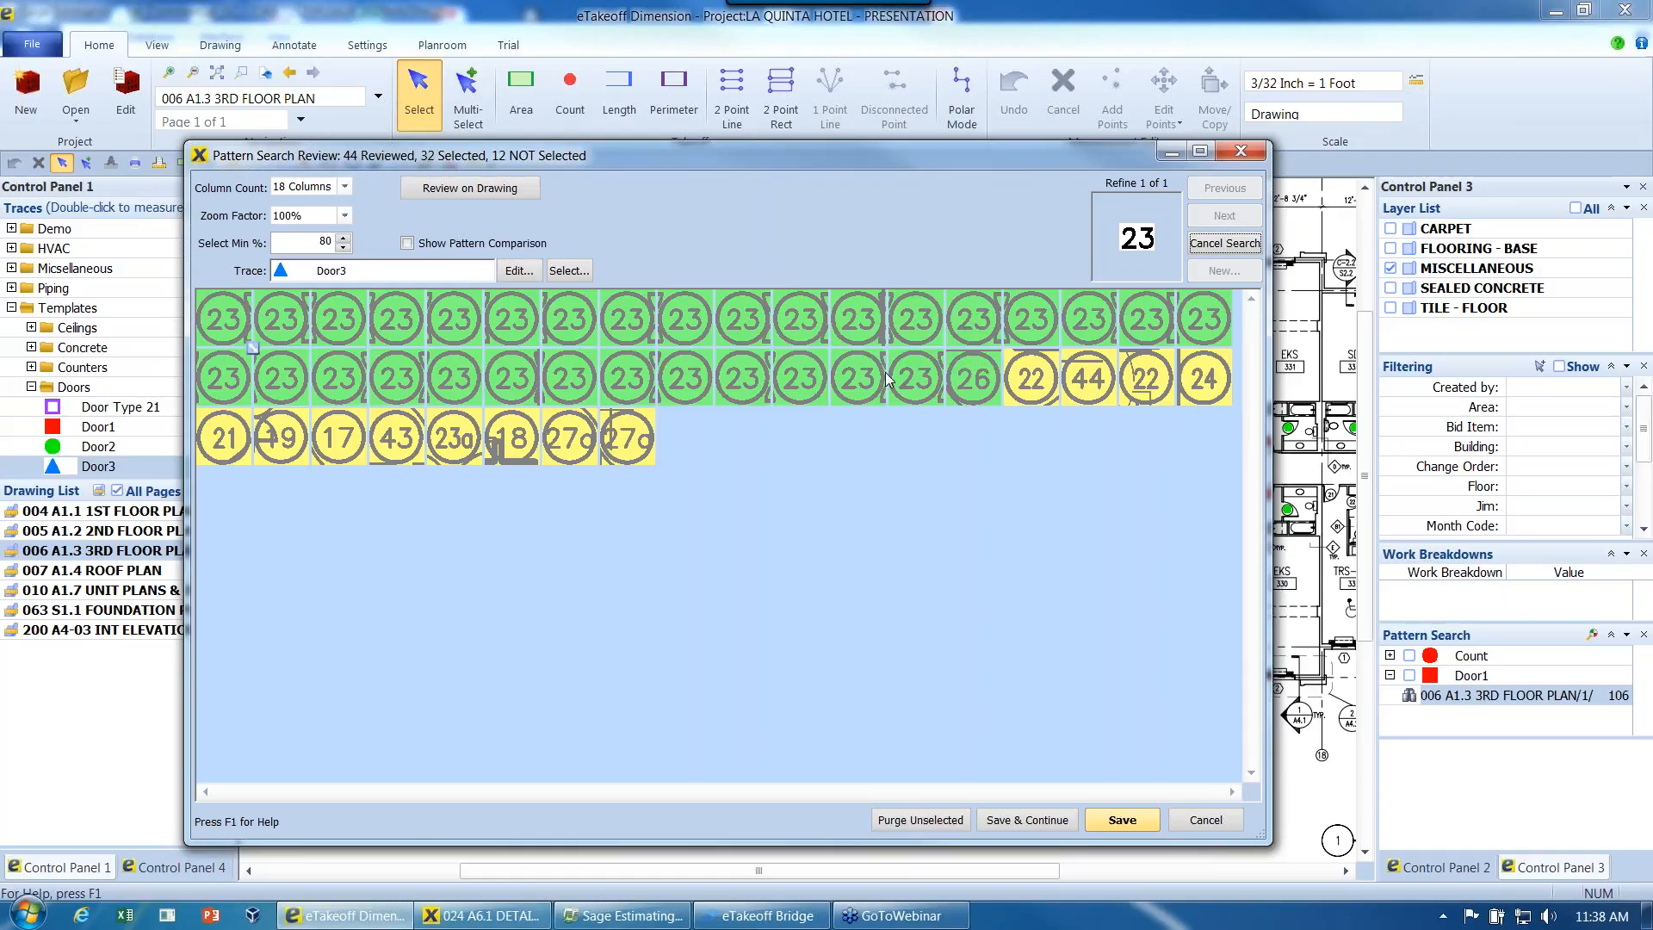
pyautogui.moveTo(1001, 394)
pyautogui.click(976, 393)
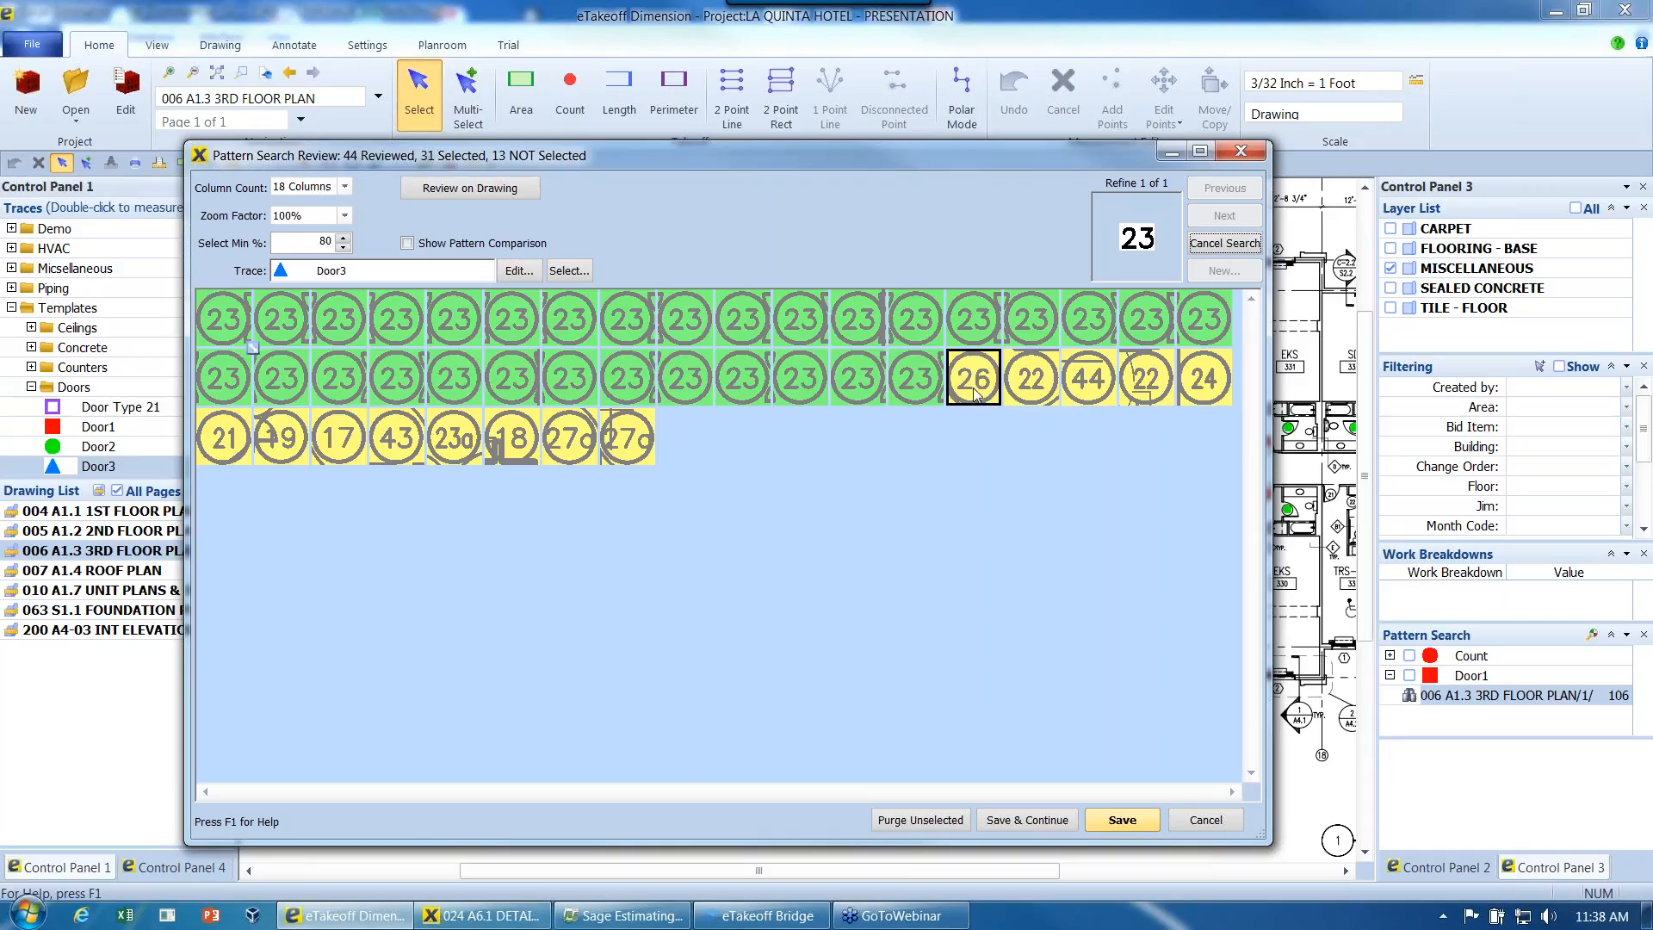
pyautogui.click(1031, 821)
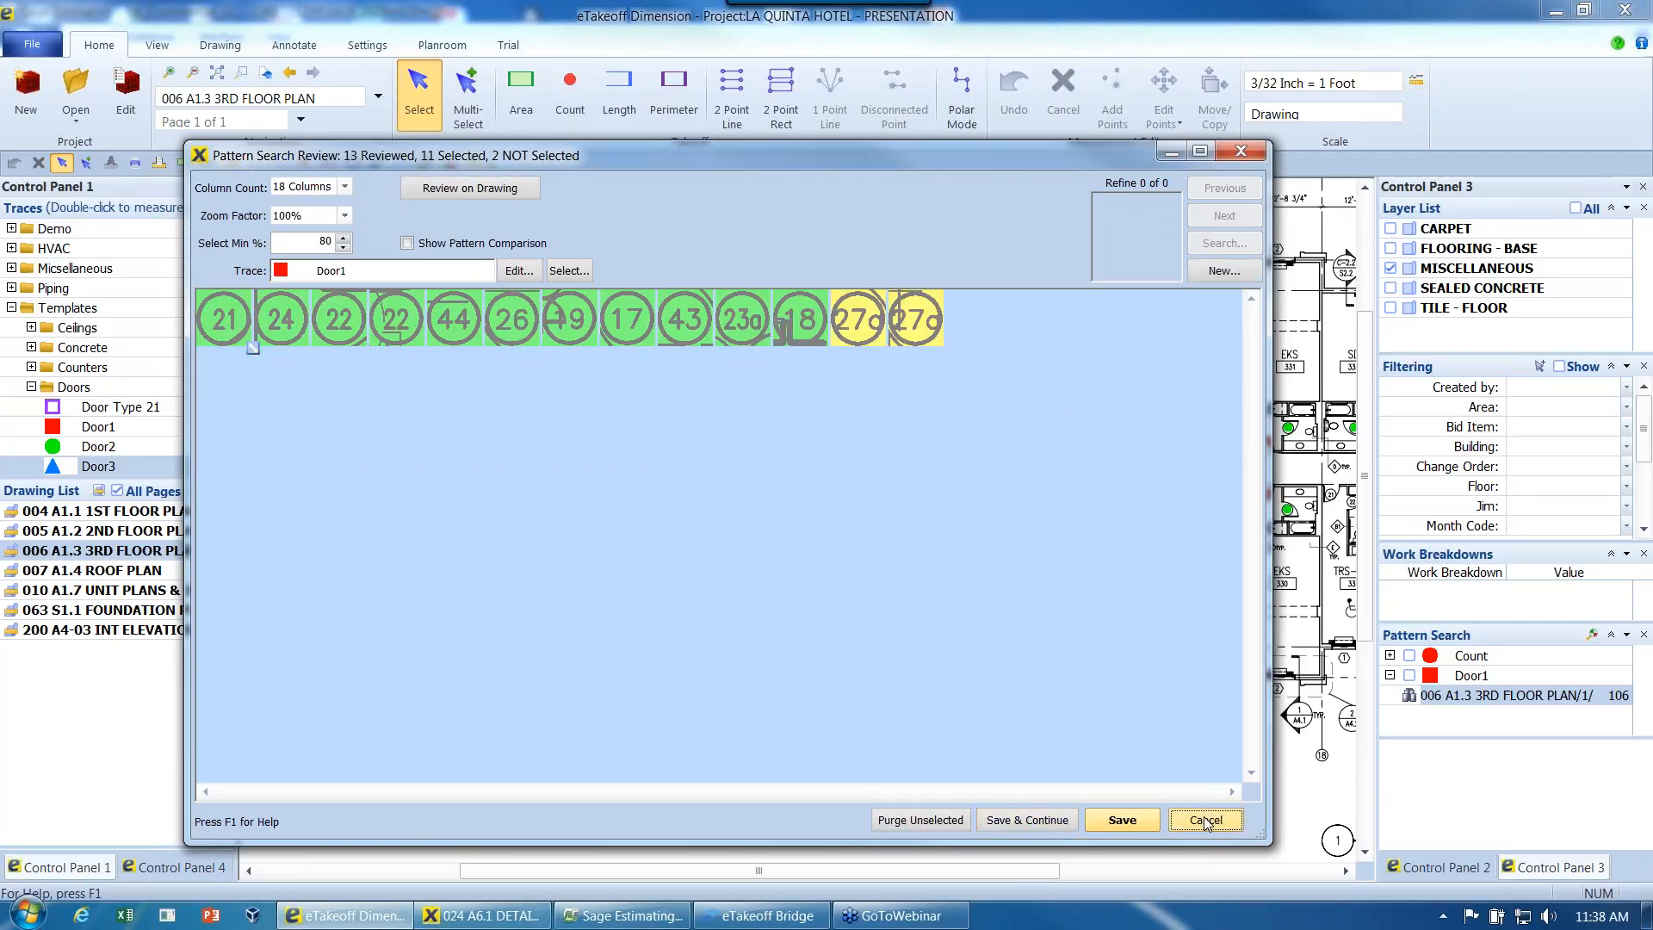
# - Close the third floor review without keeping the leftover matches and inspect the door markers on the plan
pyautogui.click(1206, 821)
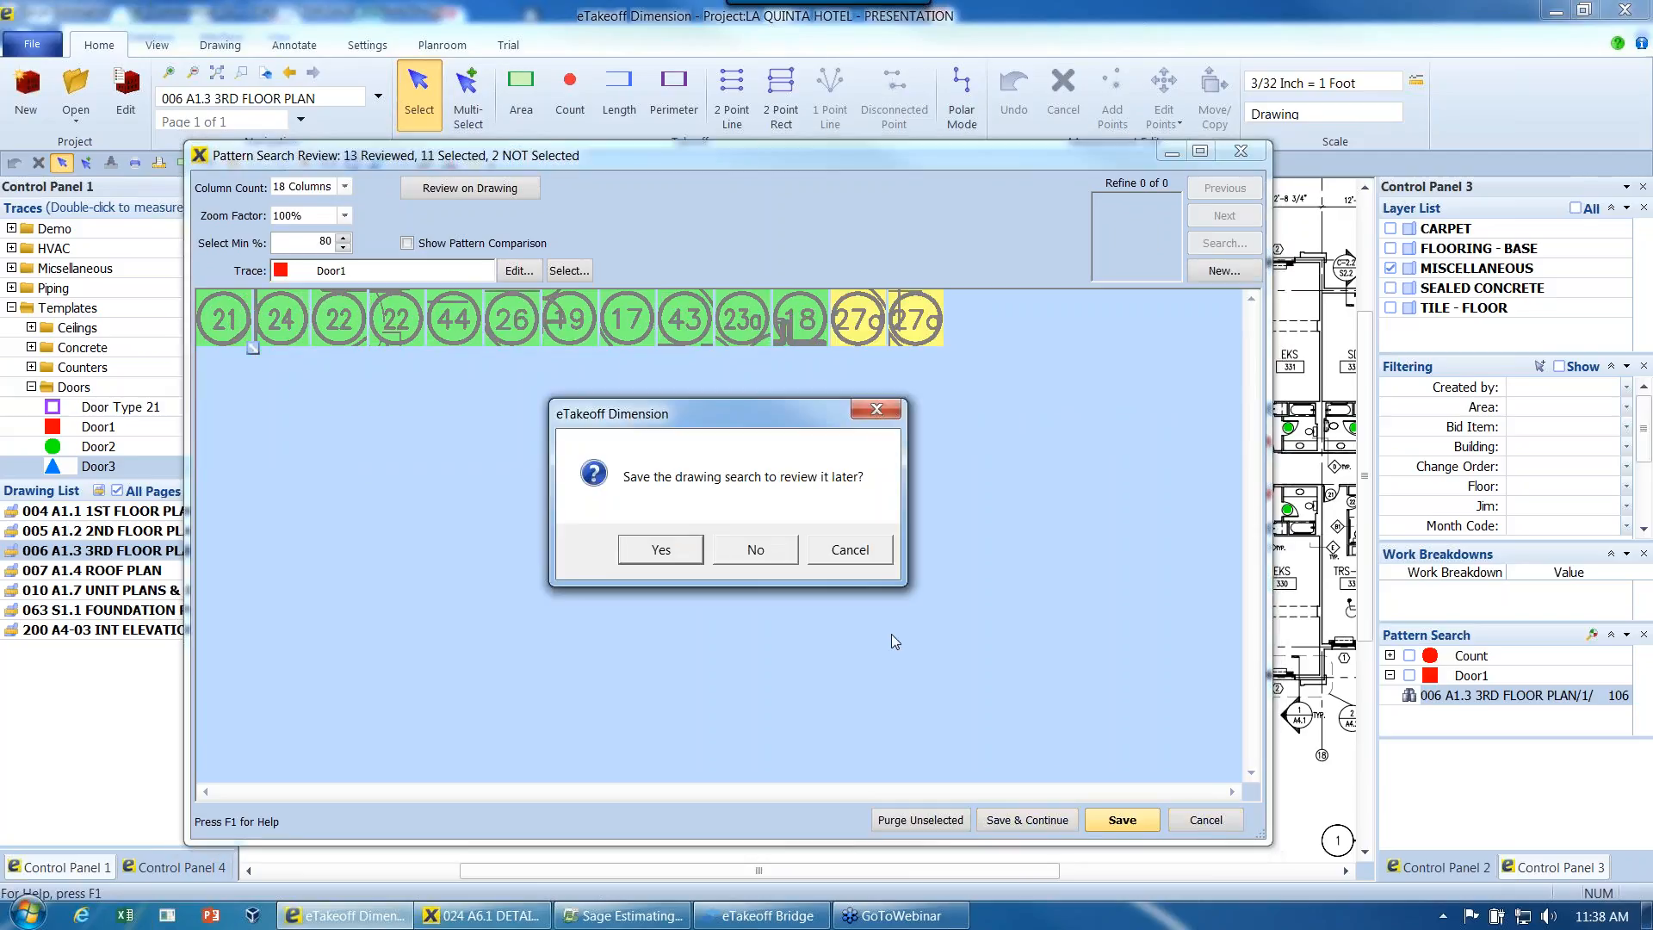
pyautogui.click(770, 560)
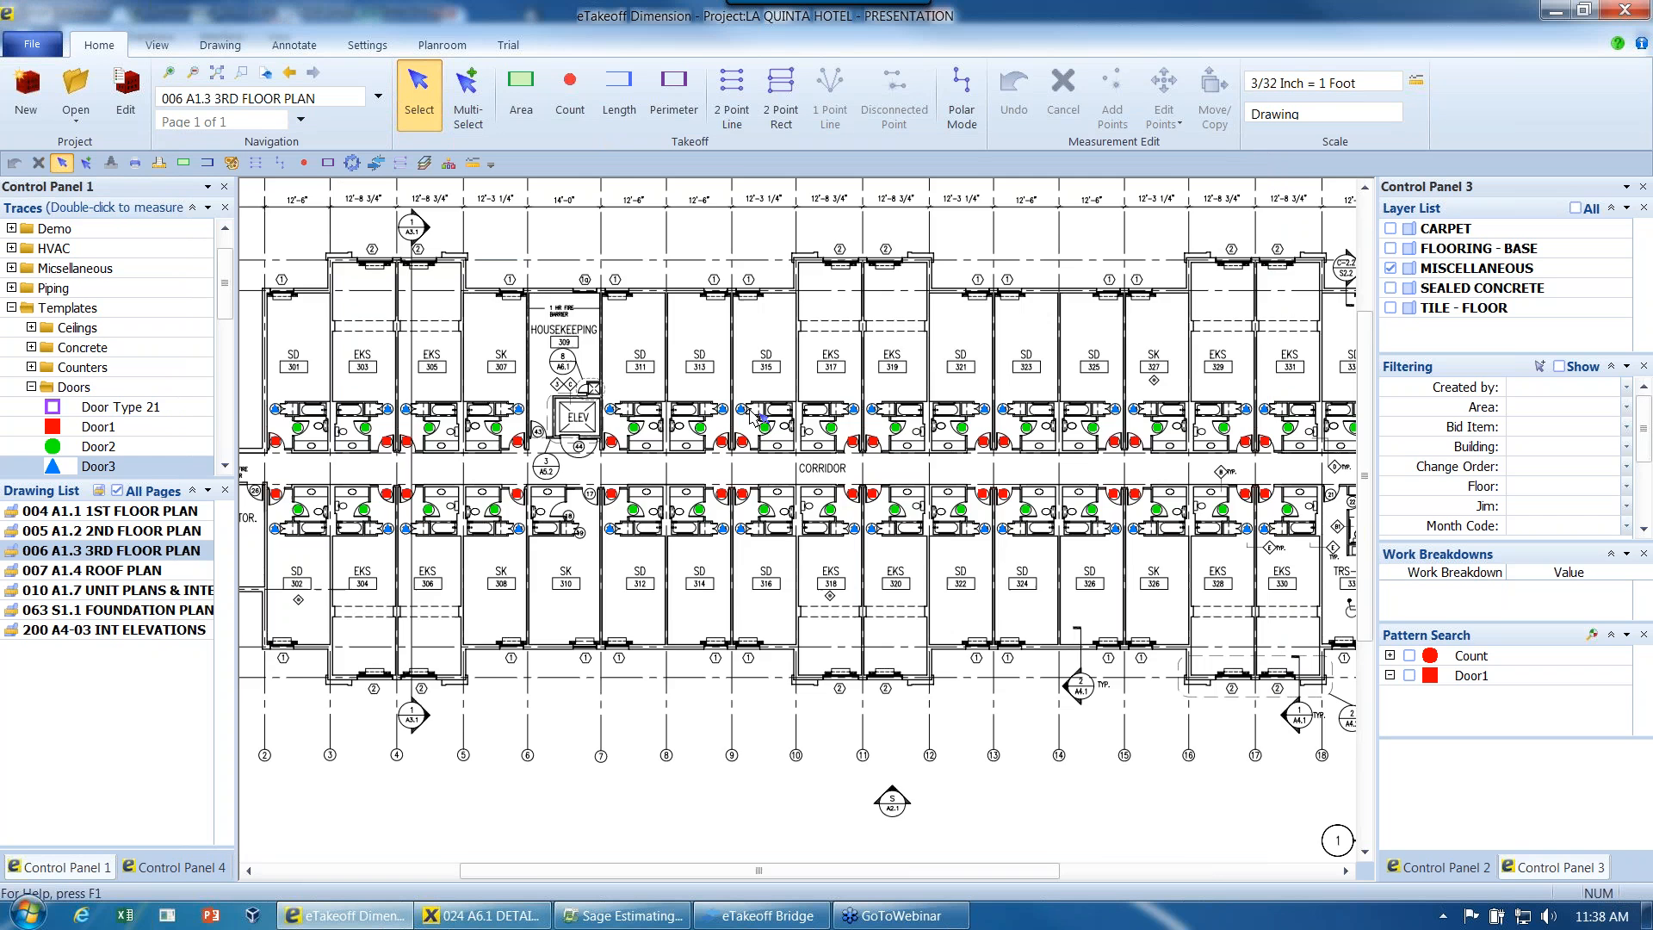
pyautogui.scroll(2, 755, 417)
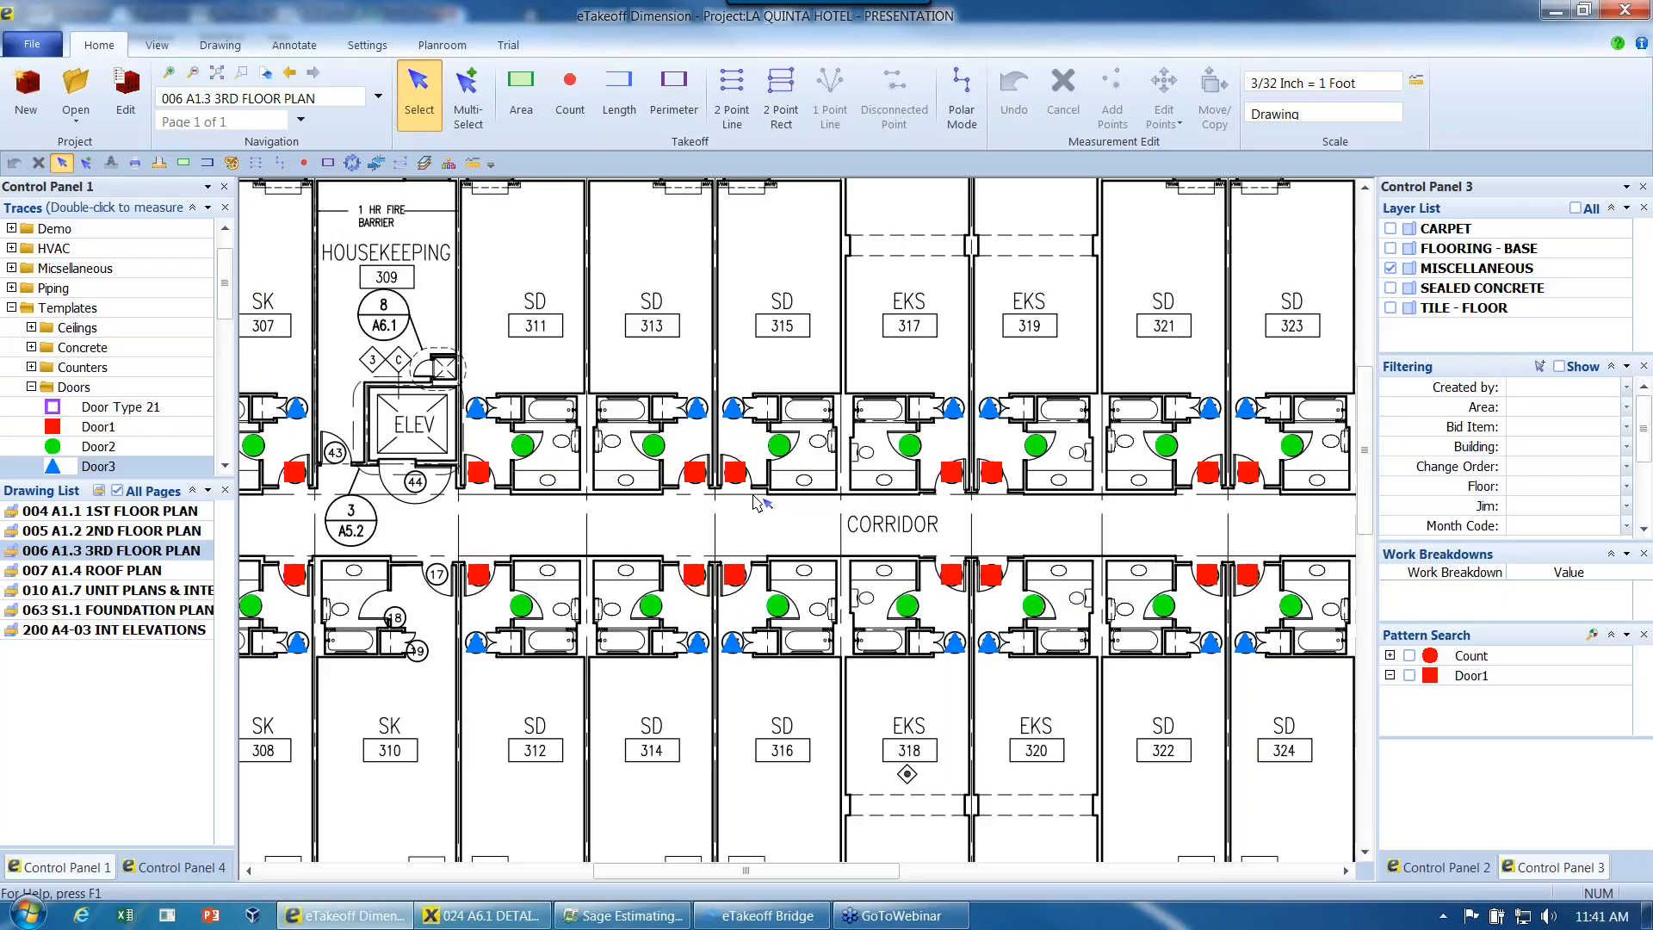
pyautogui.click(1642, 48)
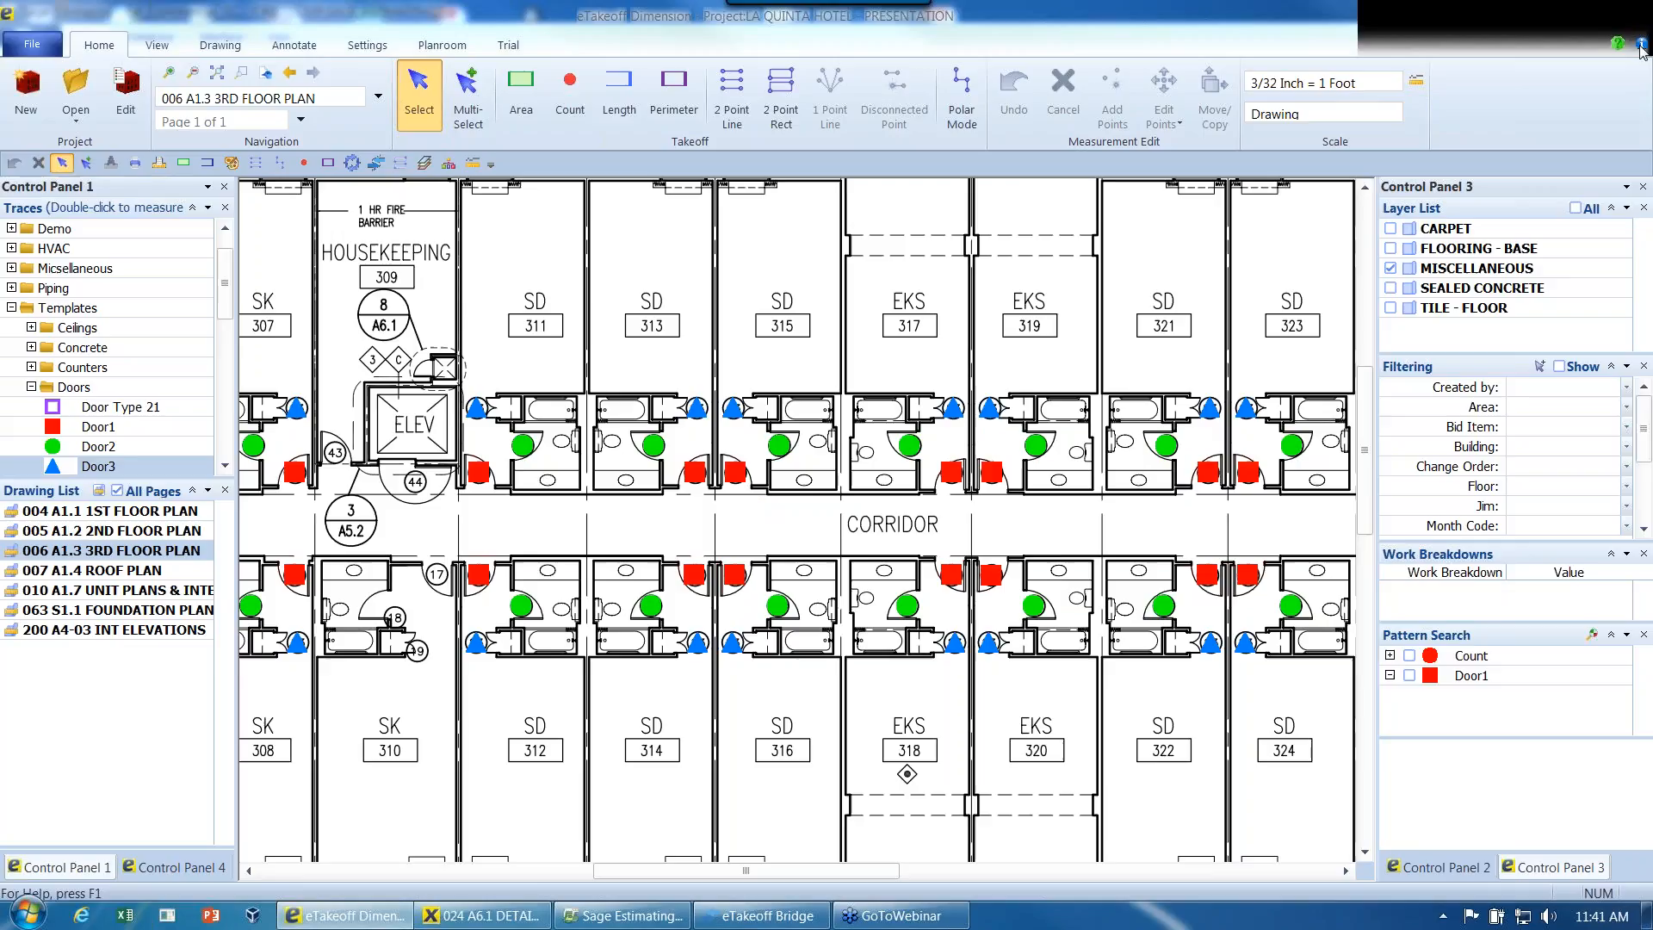
pyautogui.click(1410, 46)
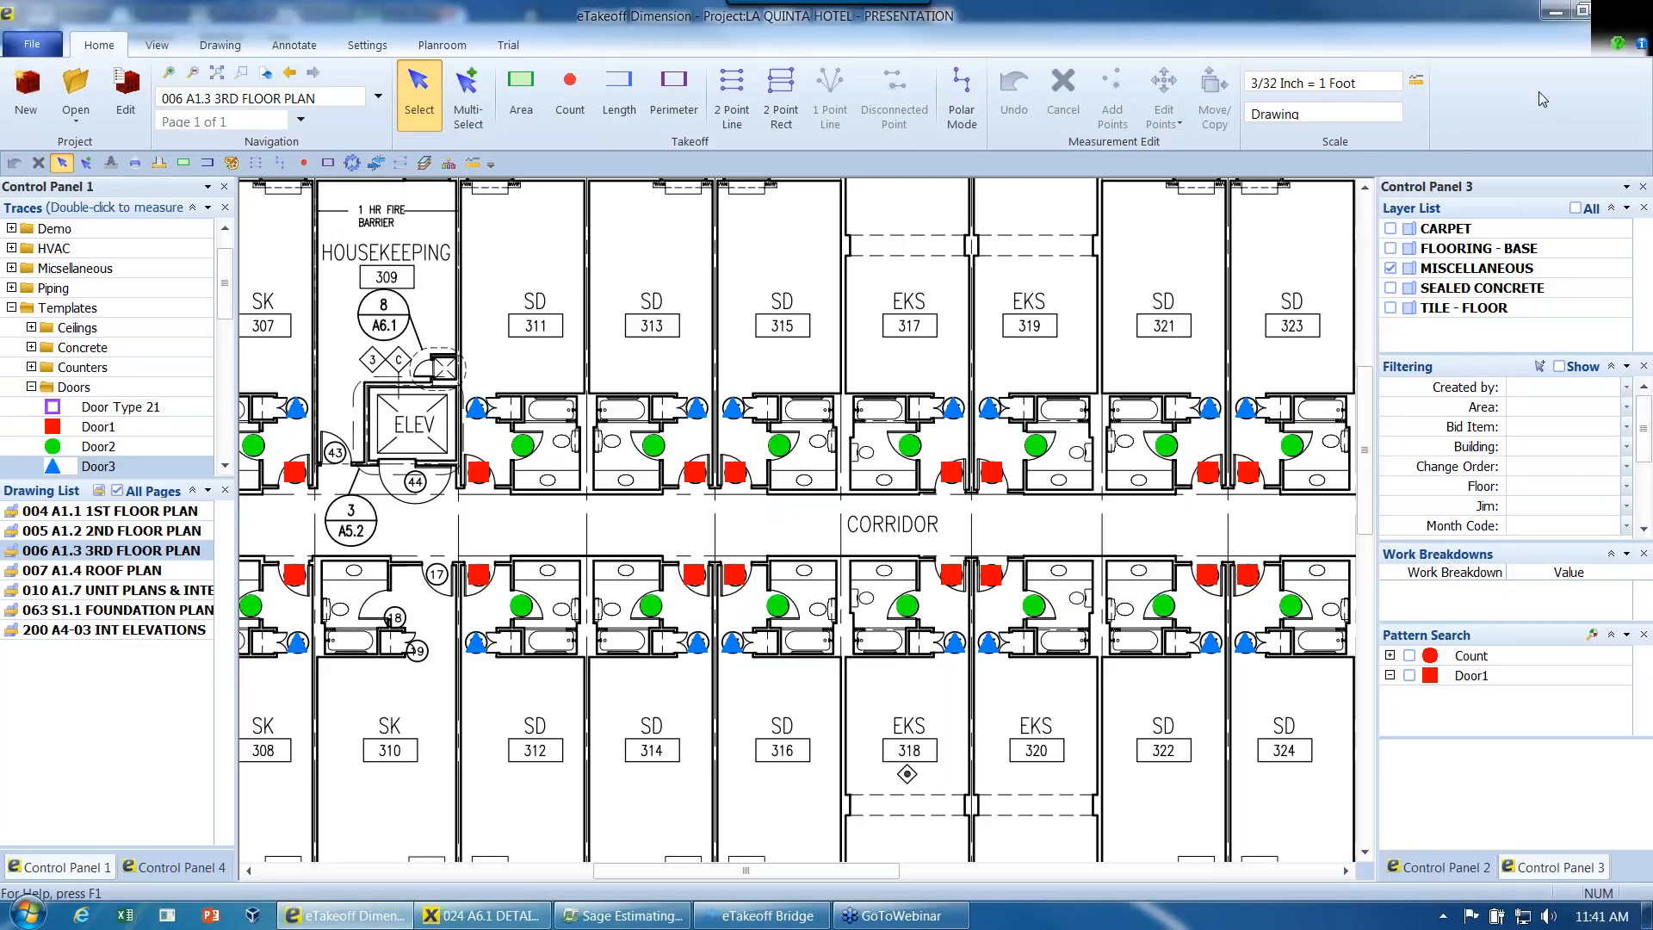